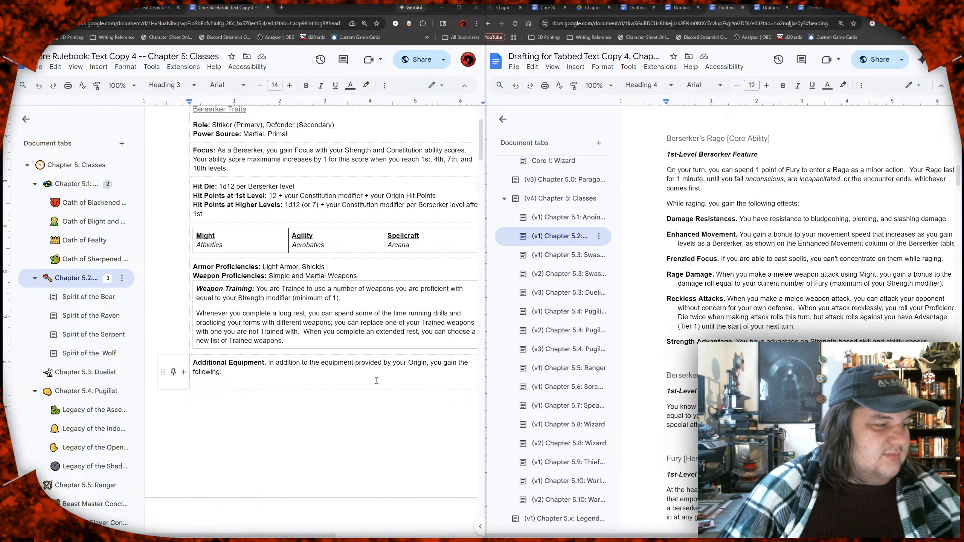
Step: Examine the traits and class feature tables in the Berserker and Anointed tabs, and view the Duelist tab of the Core Rulebook
scroll(374, 383, "down", 3)
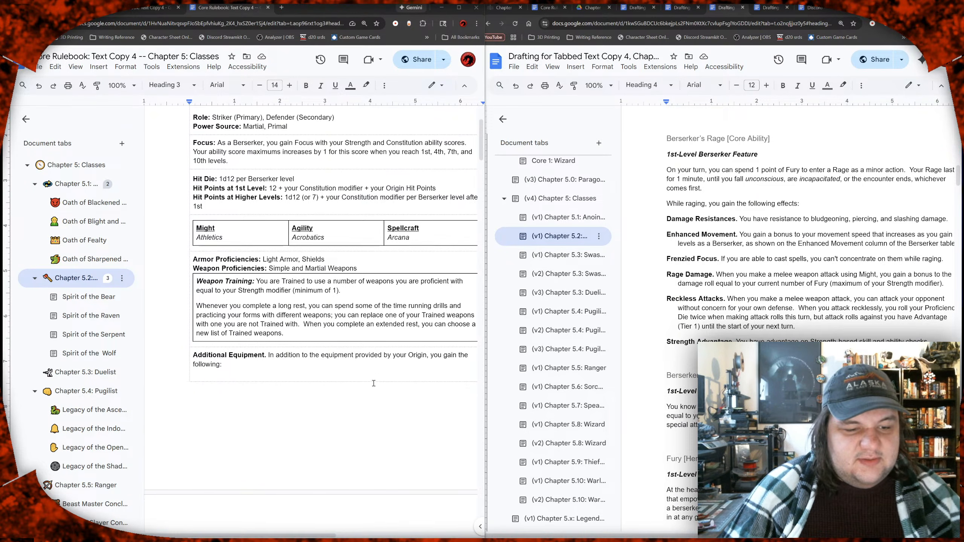
scroll(368, 380, "down", 2)
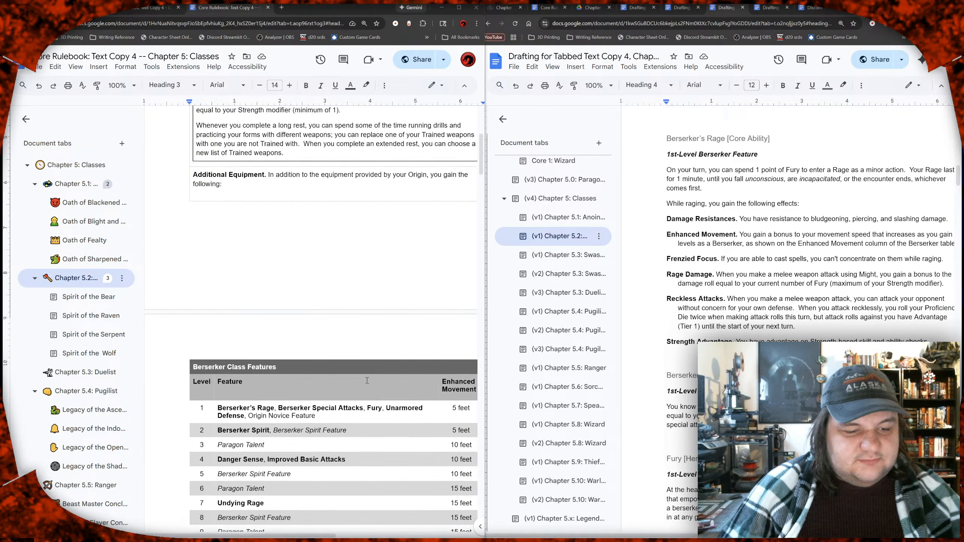
scroll(367, 380, "up", 8)
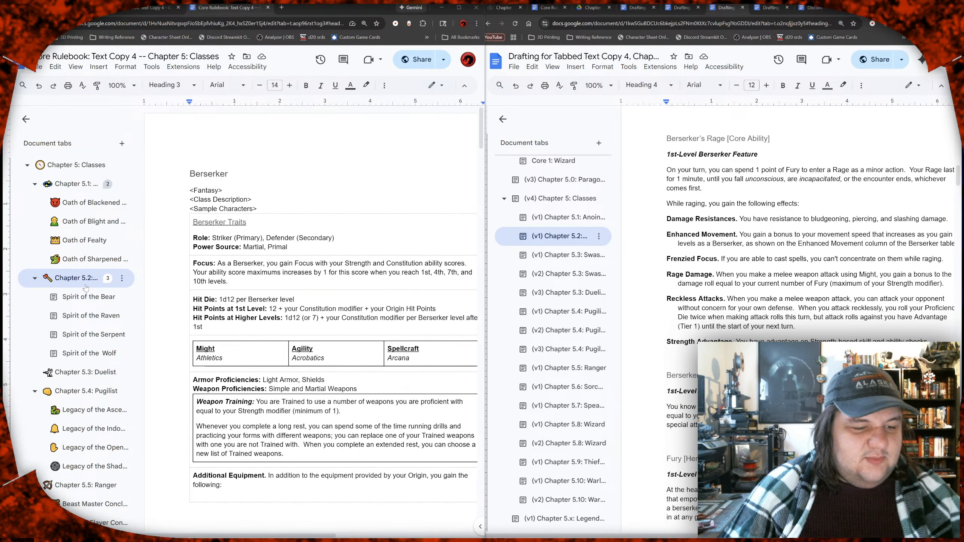
left_click(63, 190)
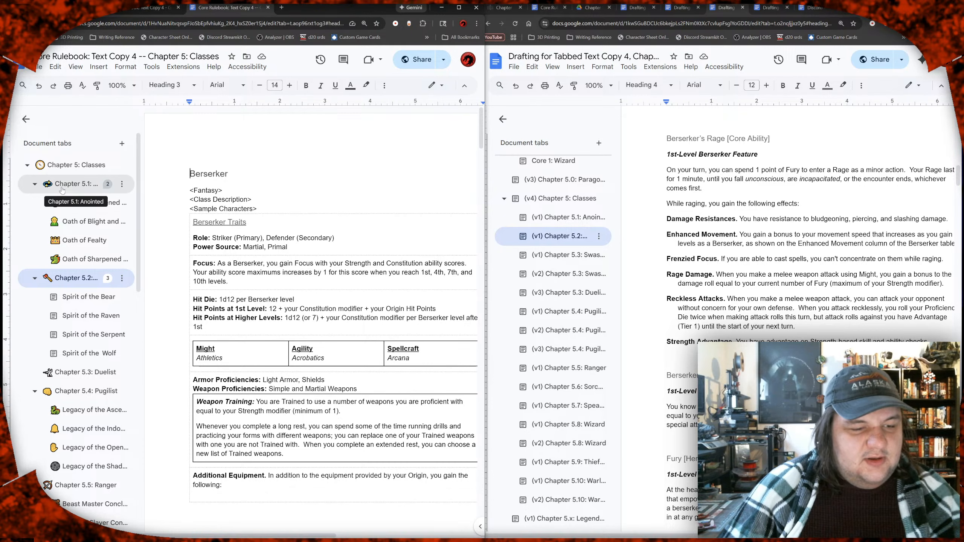
scroll(278, 270, "down", 12)
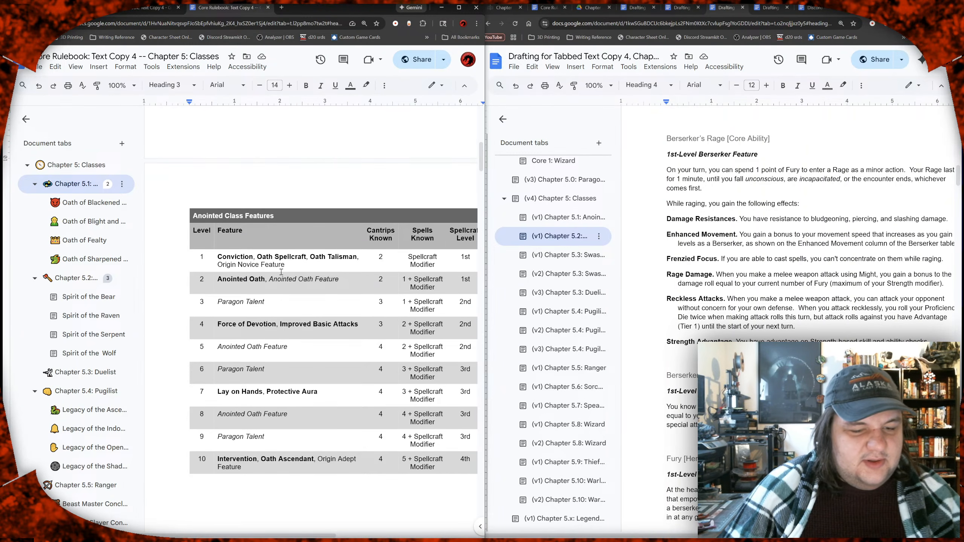
scroll(268, 257, "down", 15)
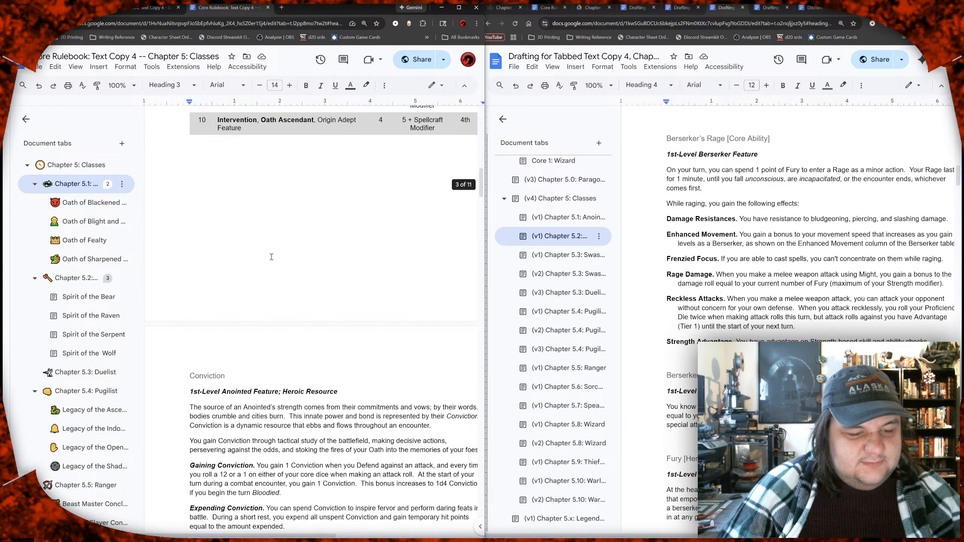
scroll(272, 257, "down", 5)
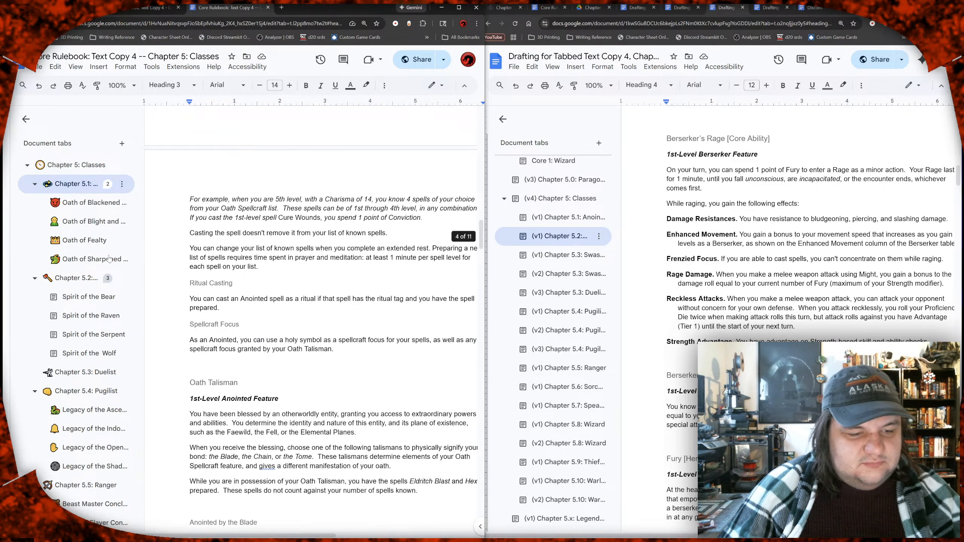
left_click(83, 287)
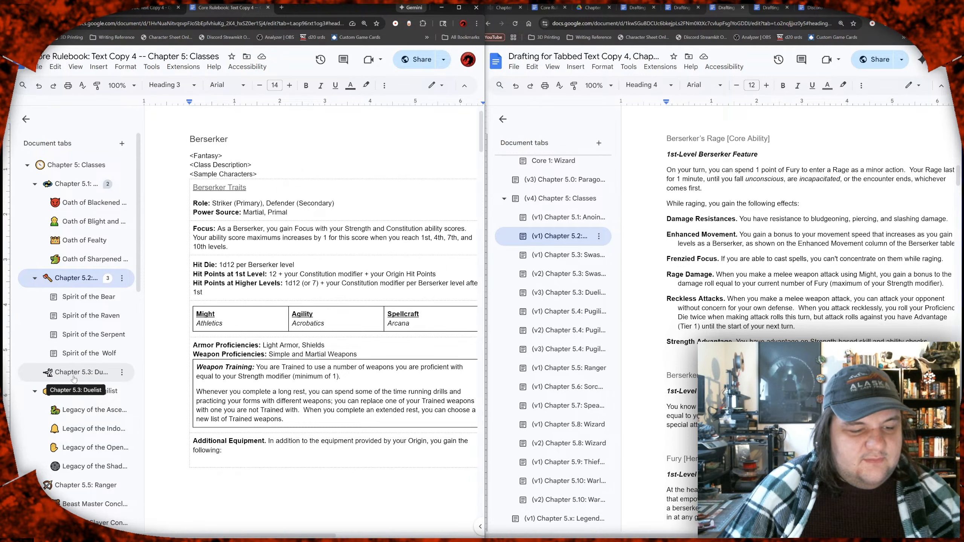
left_click(91, 374)
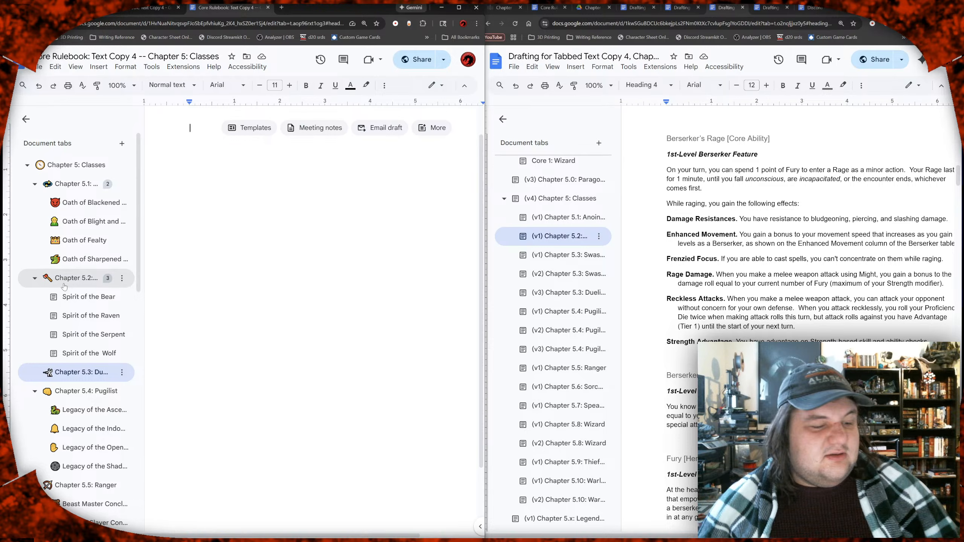
Step: Copy the entire contents of the Chapter 5.2 Berserker tab into the Chapter 5.3 Duelist tab as a template
left_click(64, 285)
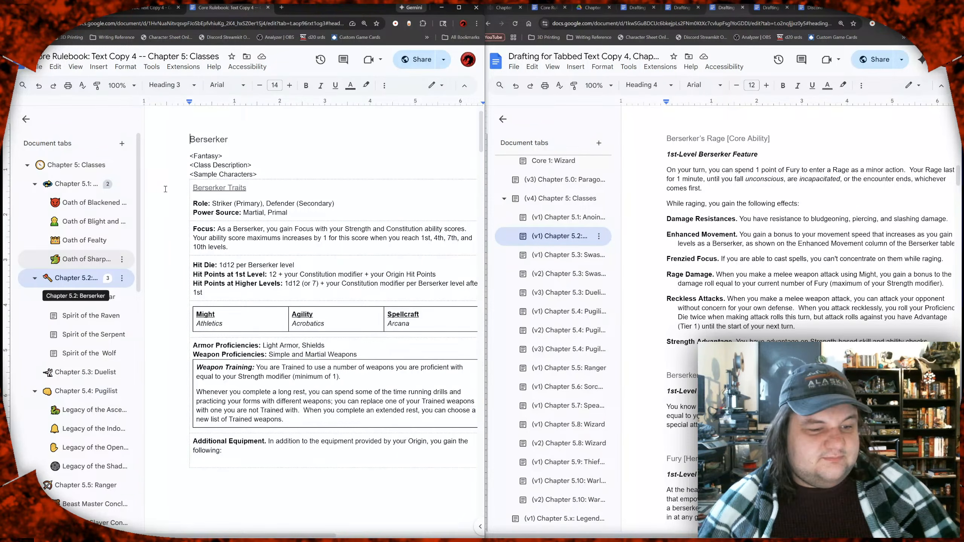
key("ctrl+a")
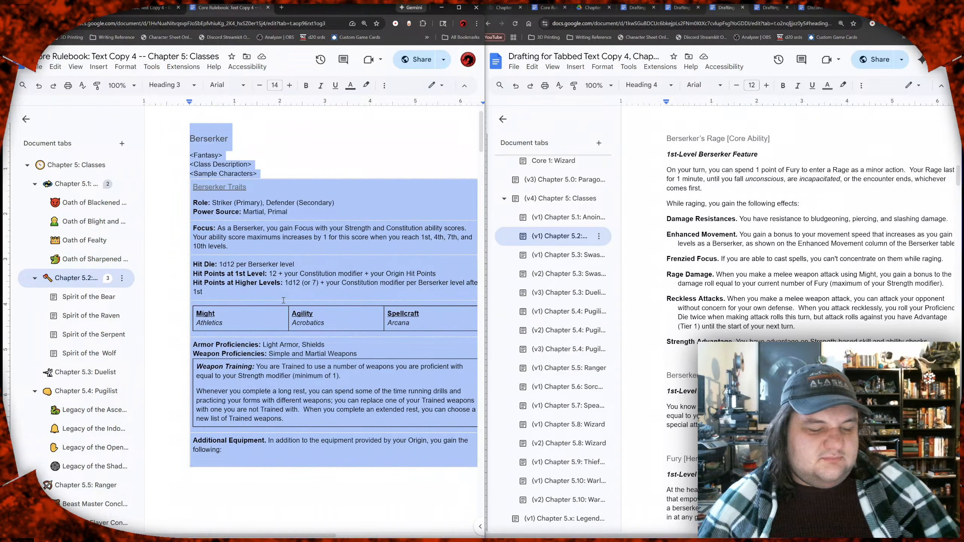
scroll(283, 301, "down", 10)
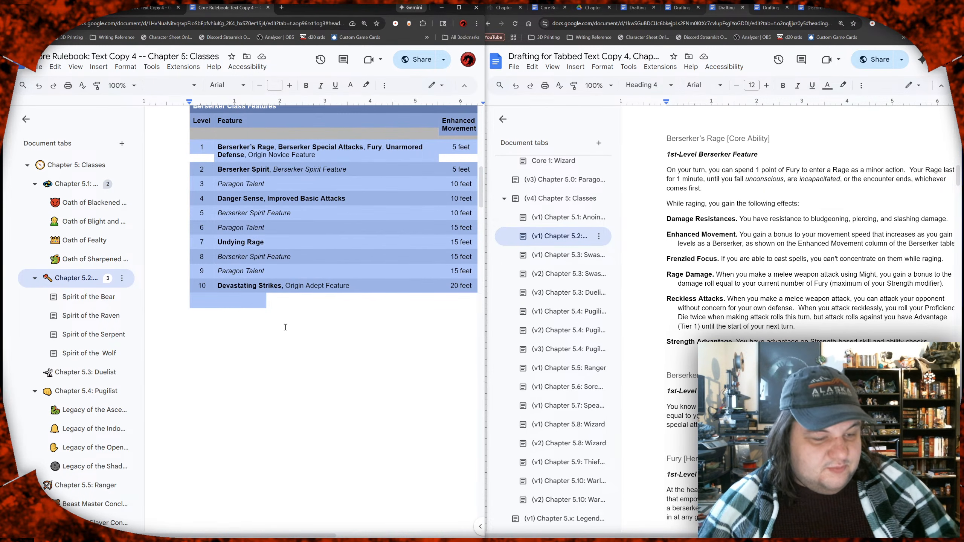
left_click(100, 373)
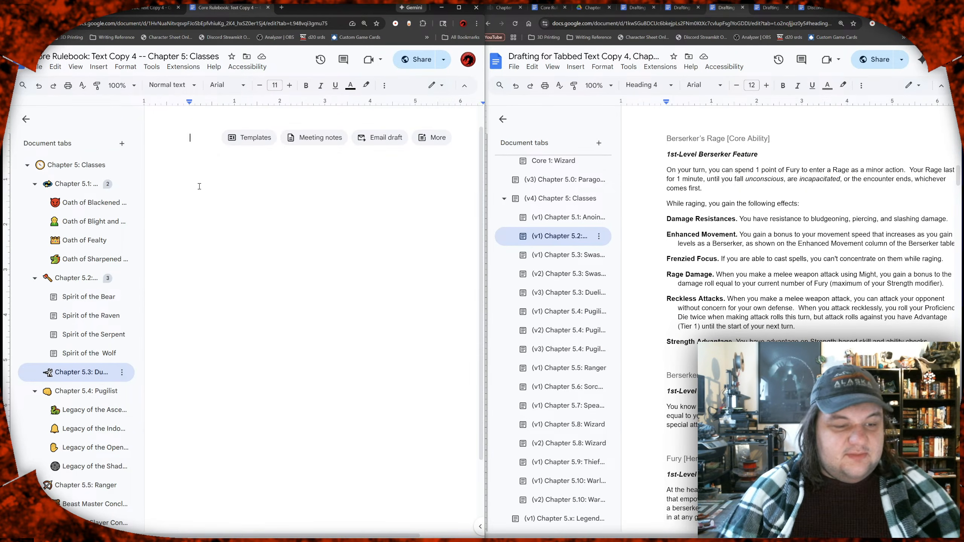
key("ctrl+v")
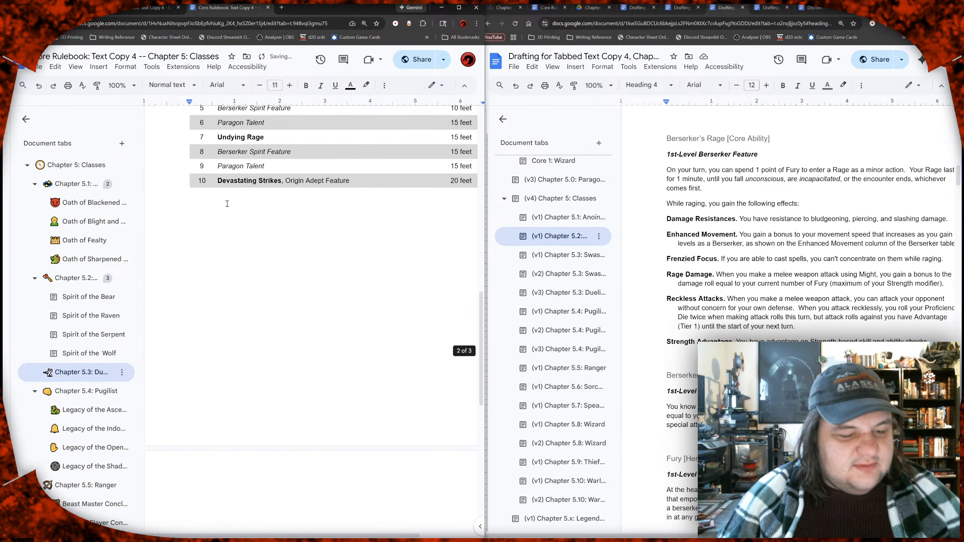
scroll(235, 228, "up", 6)
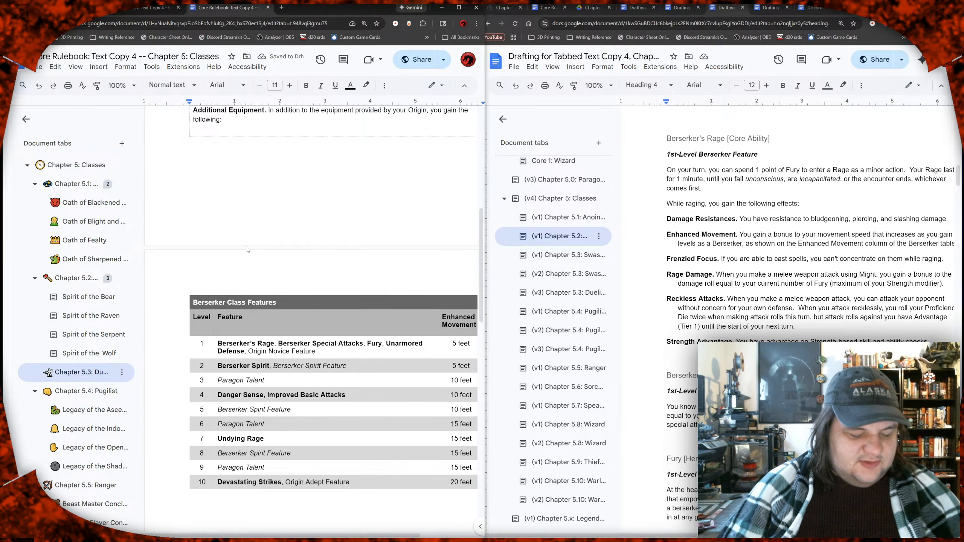
key("super")
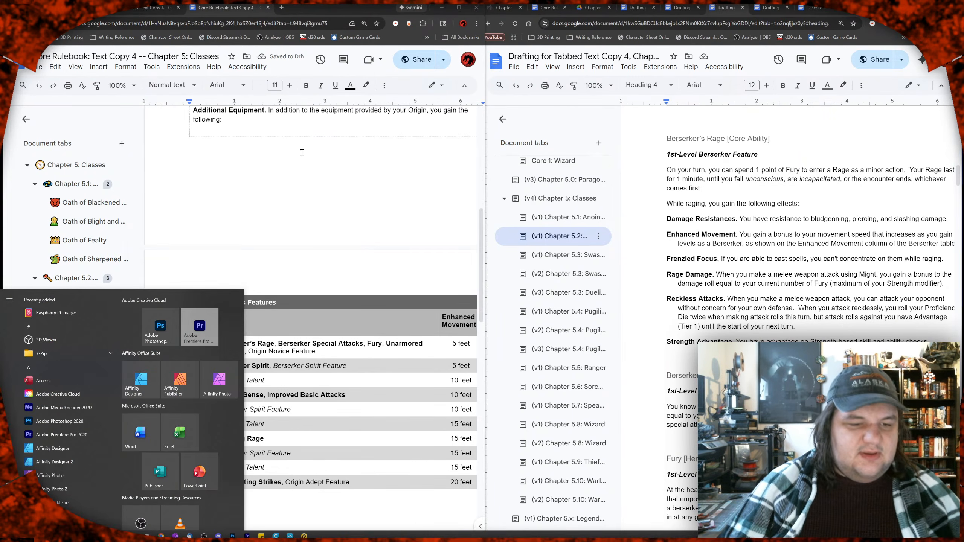
key("super")
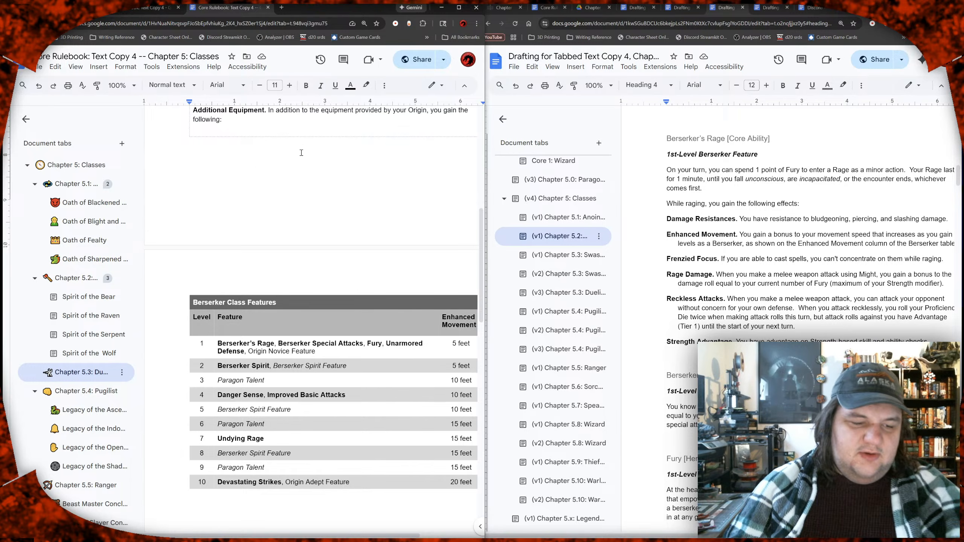
scroll(292, 154, "up", 10)
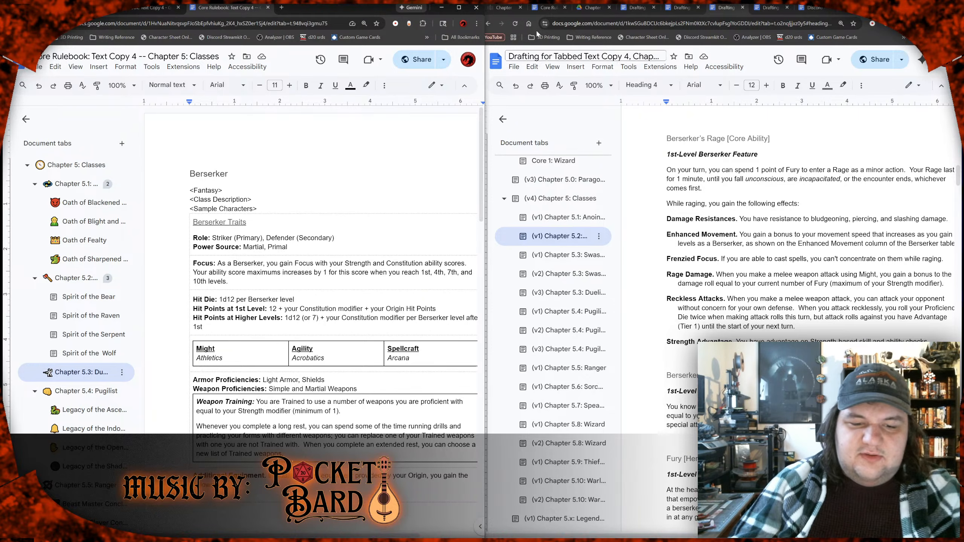
Step: In the drafting document, examine the (v3) Chapter 5.3 Duelist draft's traits, feature table, Duelist's Grit and Panache rules
scroll(615, 252, "down", 6)
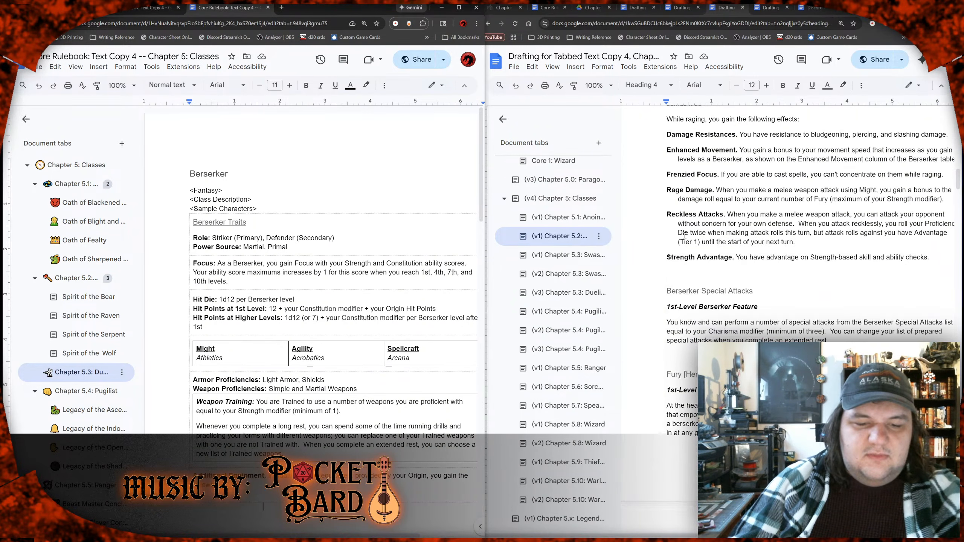
left_click(576, 291)
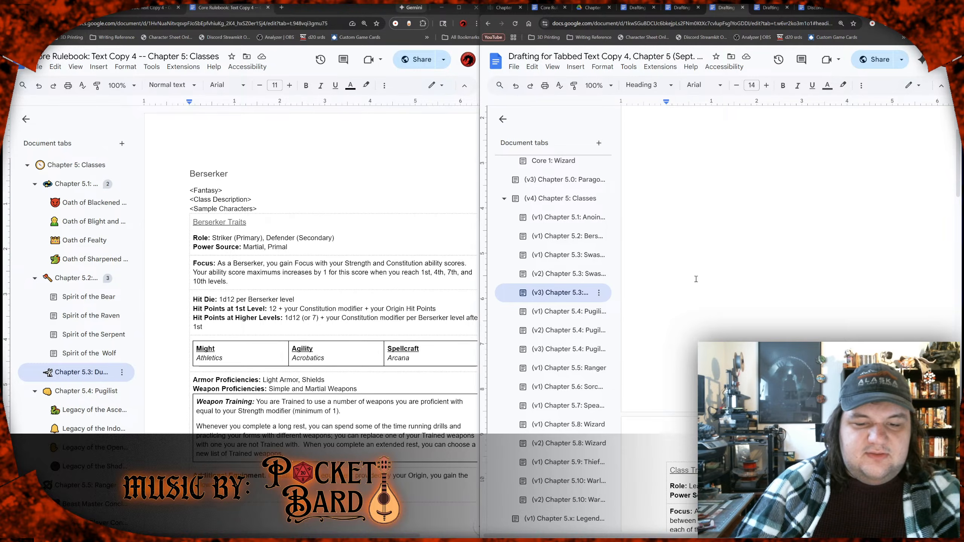
scroll(696, 279, "down", 20)
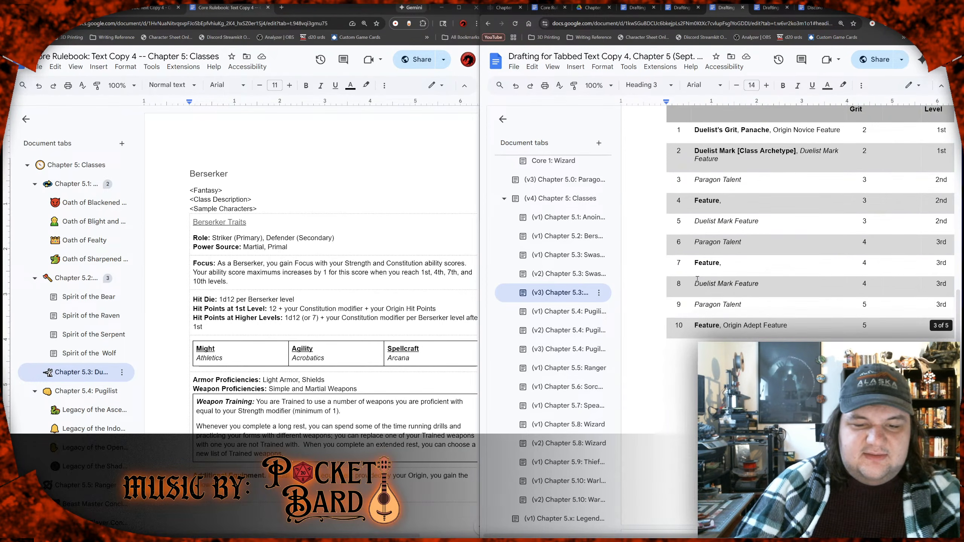
scroll(697, 279, "down", 8)
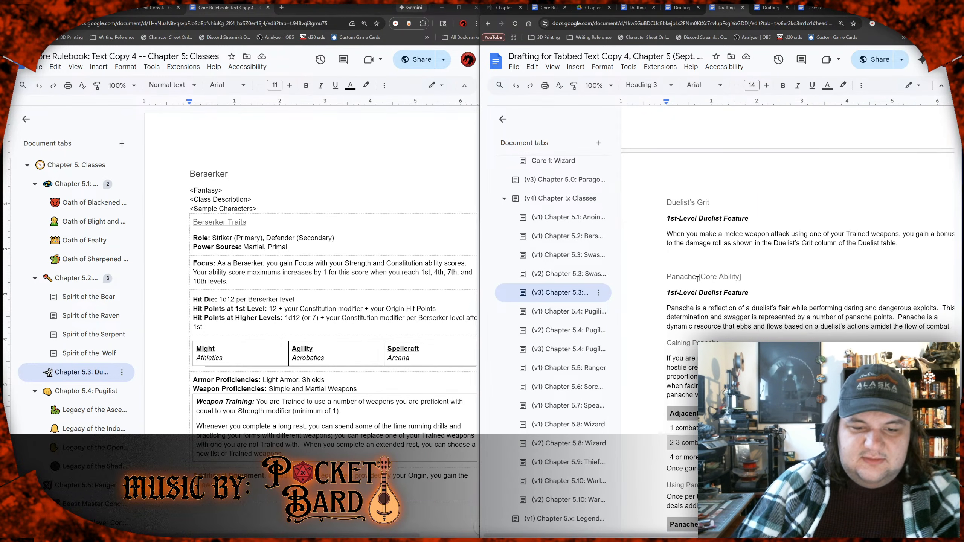
scroll(699, 279, "right", 2)
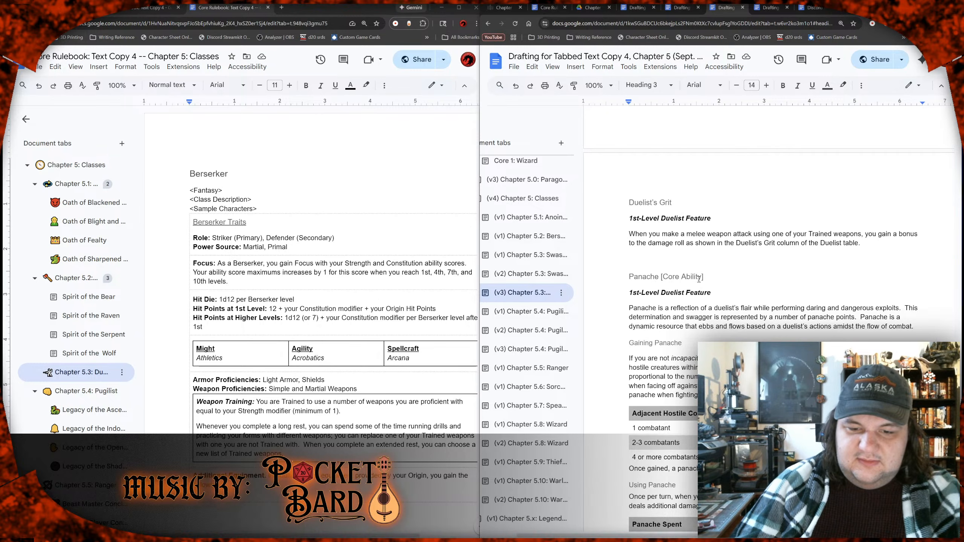
scroll(699, 279, "down", 5)
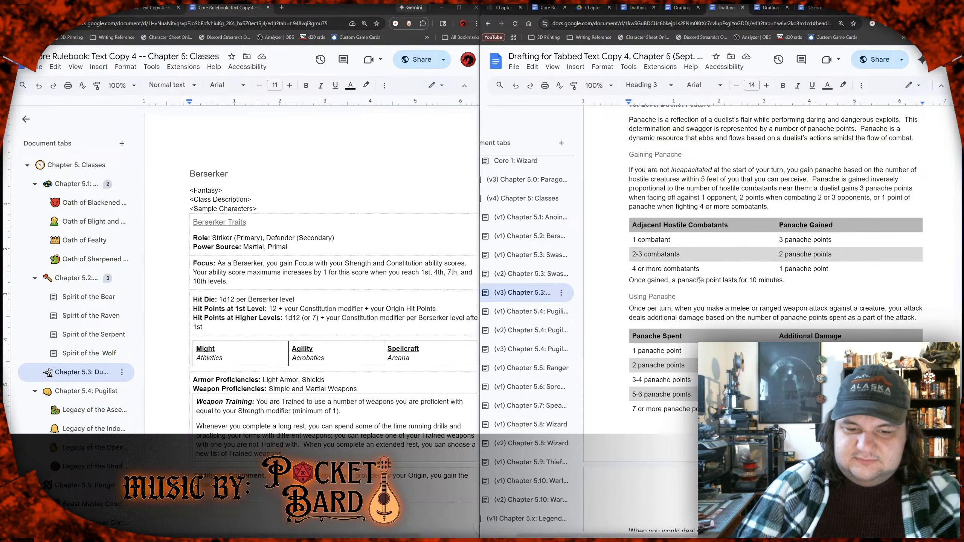
scroll(700, 280, "down", 10)
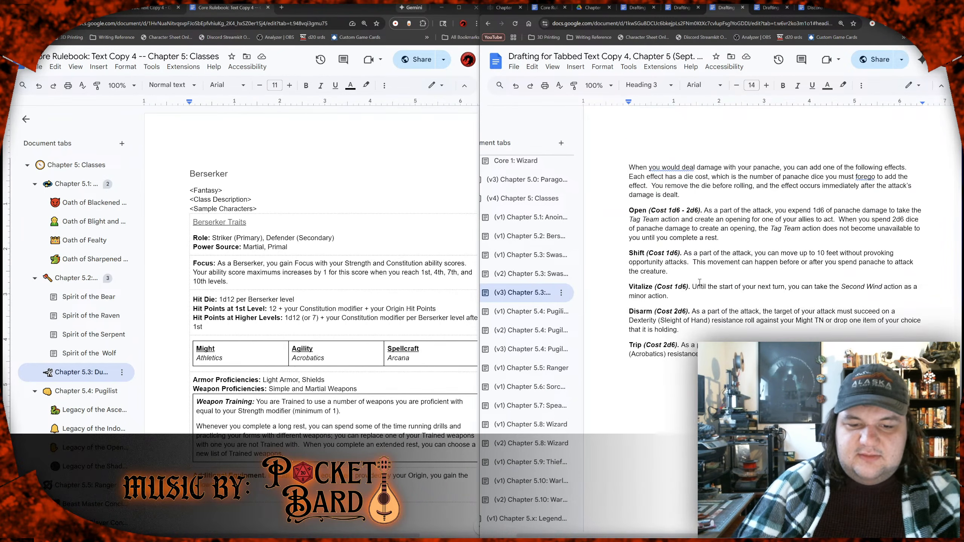
scroll(699, 281, "up", 15)
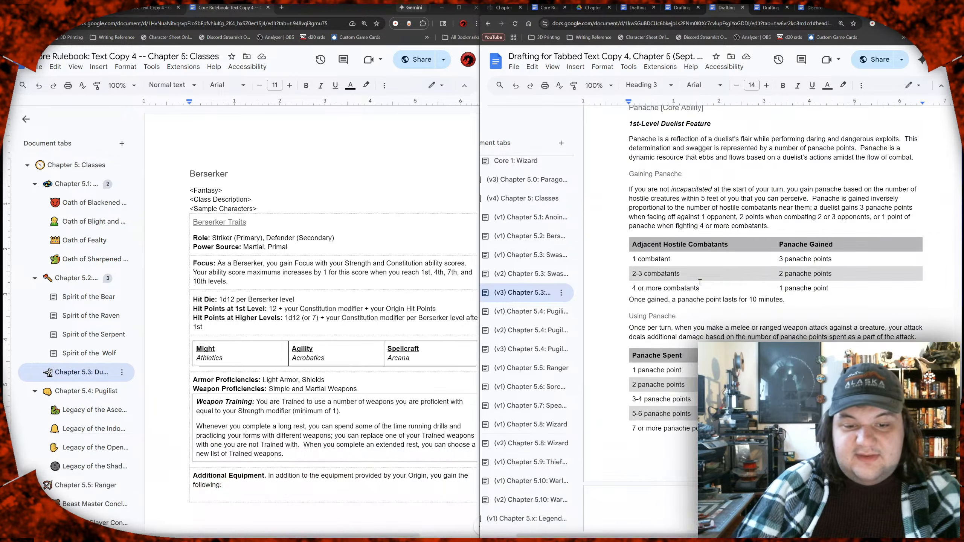
scroll(699, 281, "up", 15)
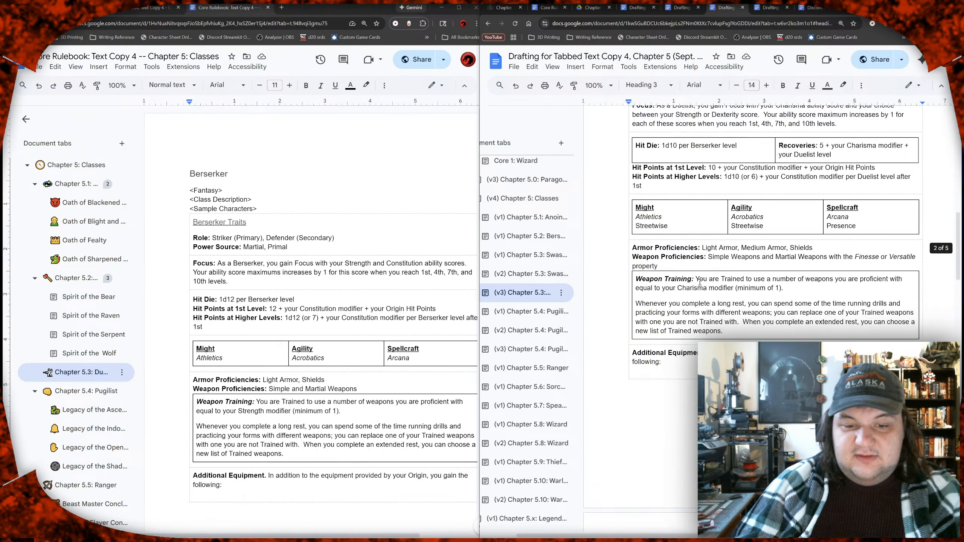
scroll(700, 281, "up", 10)
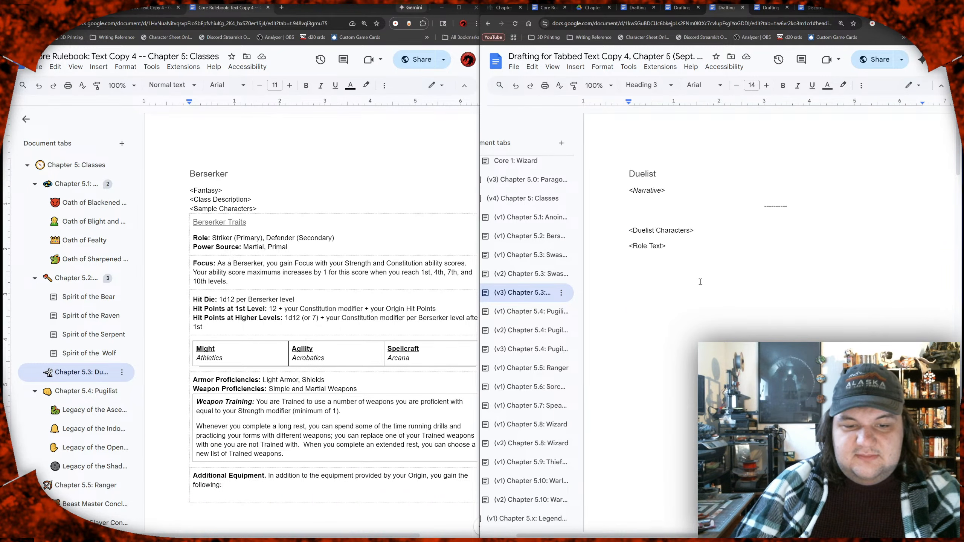
Step: Replace the class title heading in the rulebook's Chapter 5.3 tab with "Duelist"
double_click(361, 204)
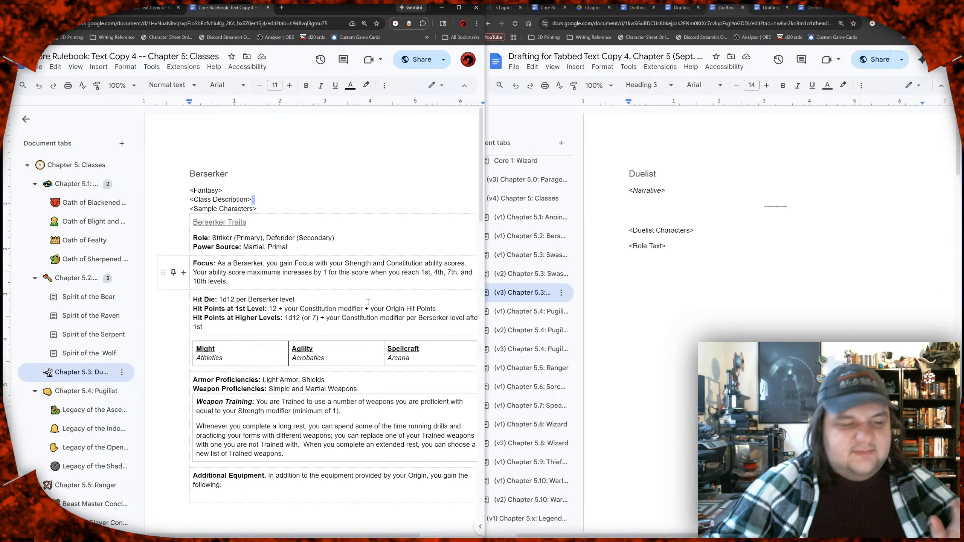
left_click(270, 198)
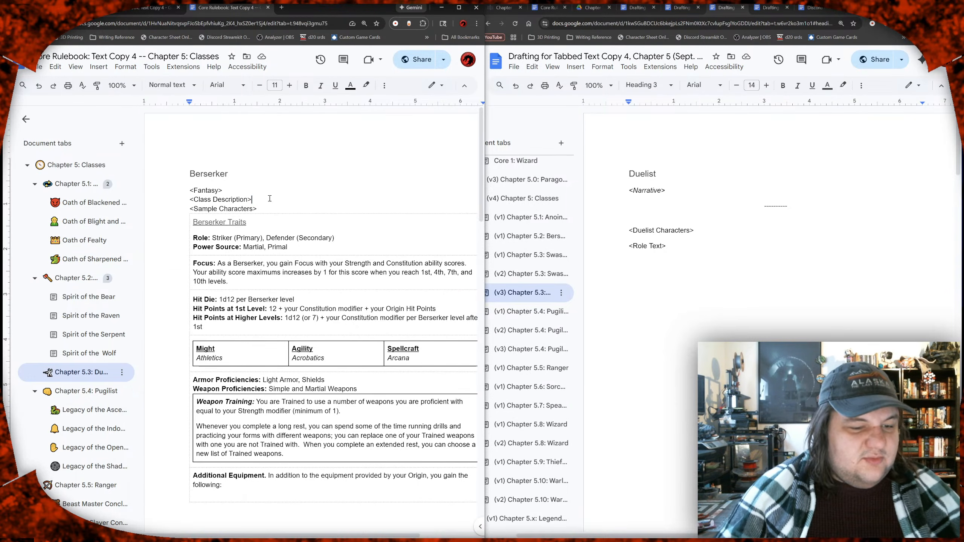
left_click(238, 170)
double_click(238, 171)
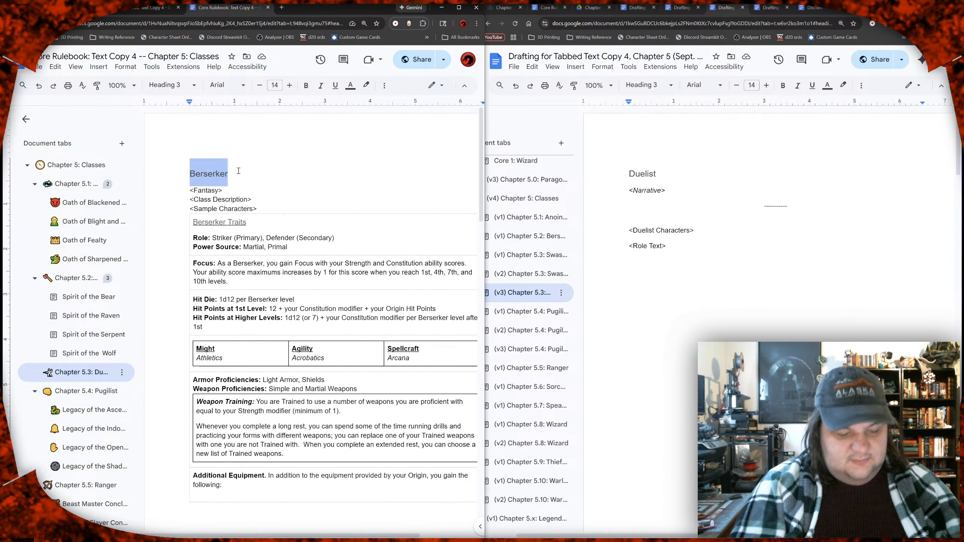
type("Duelist")
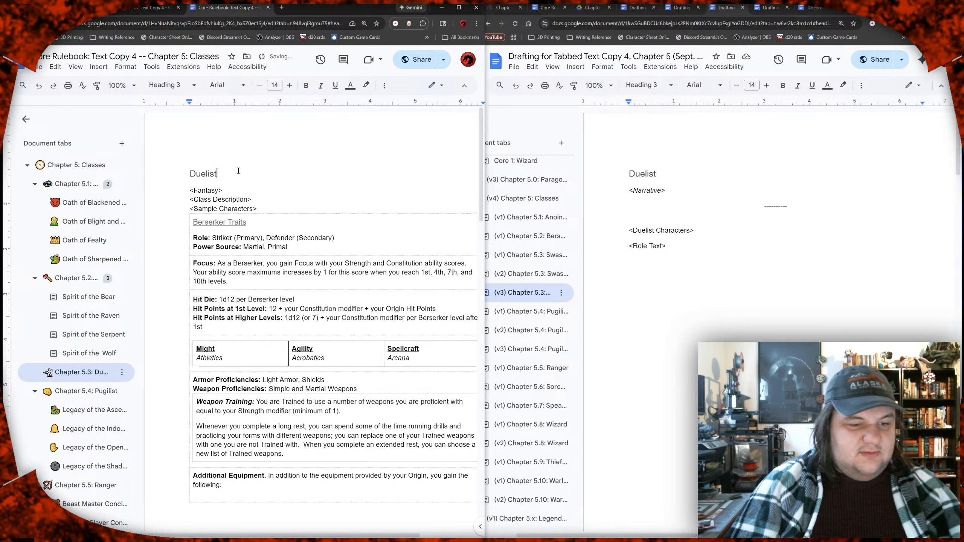
Step: Change the class name in the traits heading so it reads "Duelist Traits"
key("Down")
key("Down")
key("Down")
key("Down")
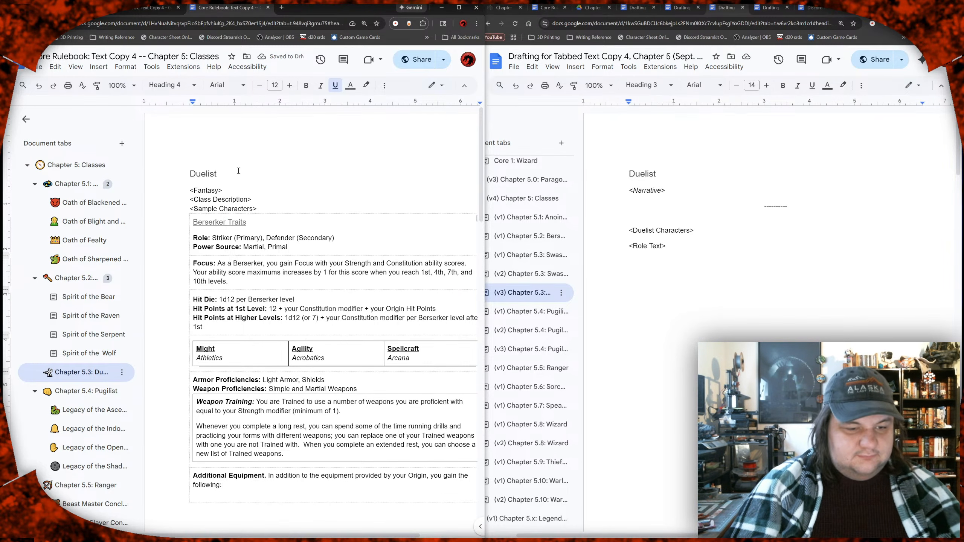
key("ctrl+shift+Left")
type("Duelis")
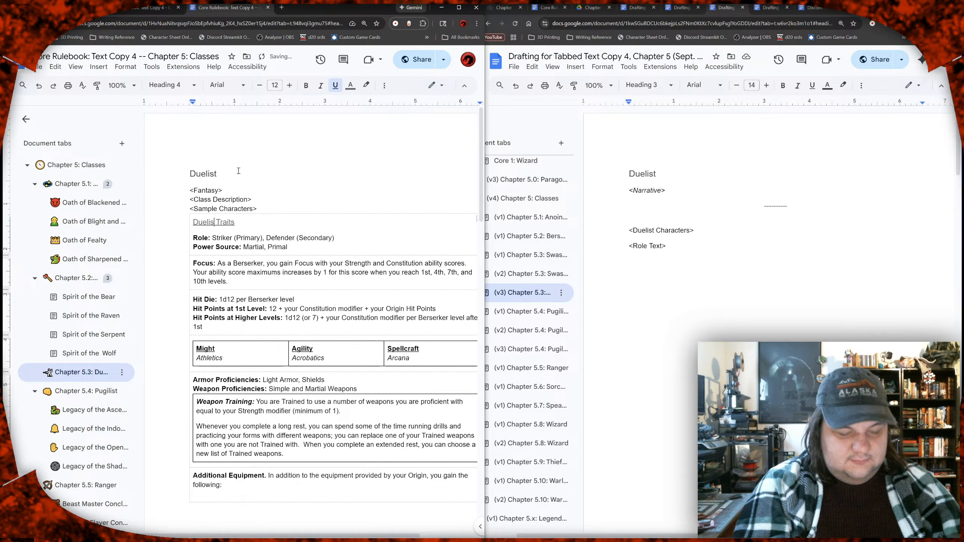
type("t")
key("Down")
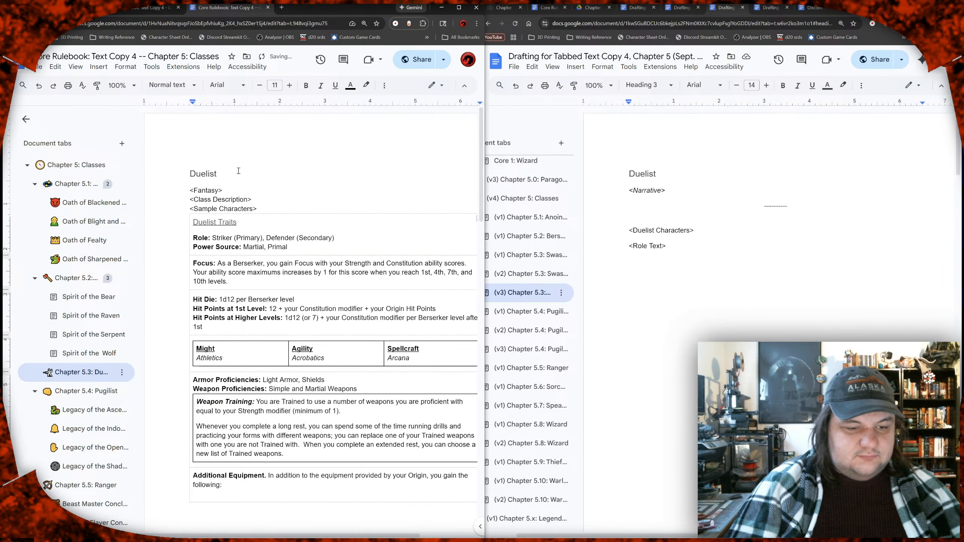
Step: Clear the value after the Role label in the Duelist Traits table
key("Left")
key("shift+End")
key("BackSpace")
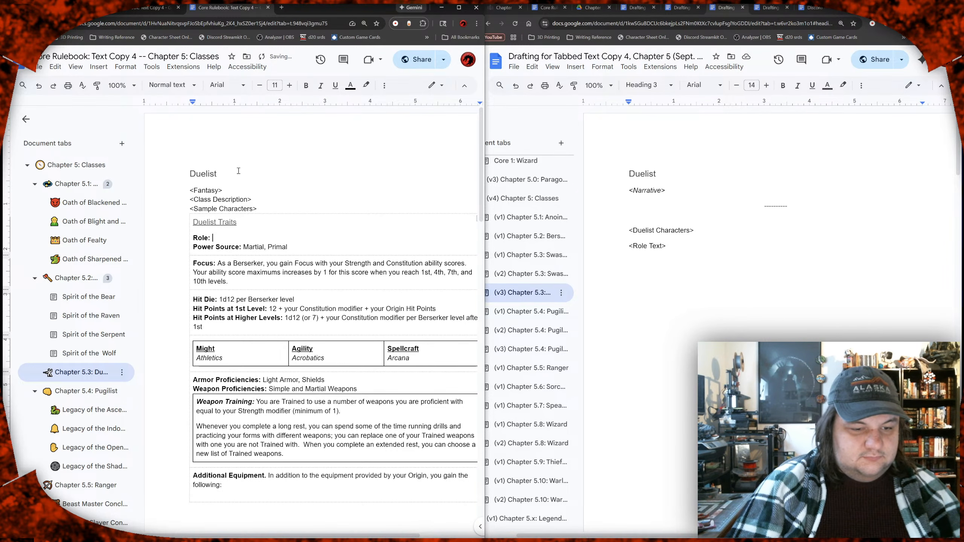
Step: Remove ", Primal" from the Power Source line so that it lists only Martial
key("Down")
key("Right")
key("Right")
key("Right")
key("Right")
key("Right")
key("Right")
key("Right")
key("Right")
key("Left")
key("Left")
key("Right")
key("Right")
key("Right")
key("Right")
key("Right")
key("Right")
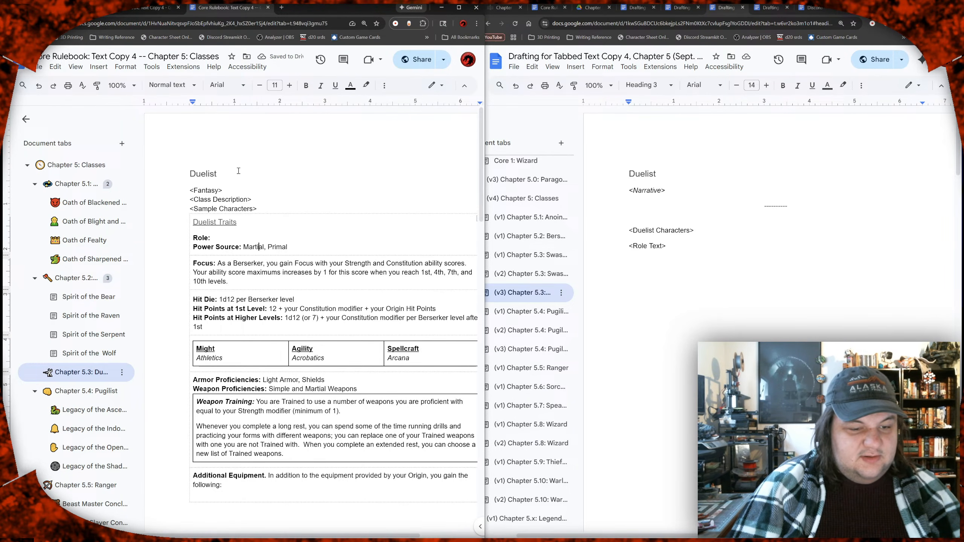
key("shift+End")
key("BackSpace")
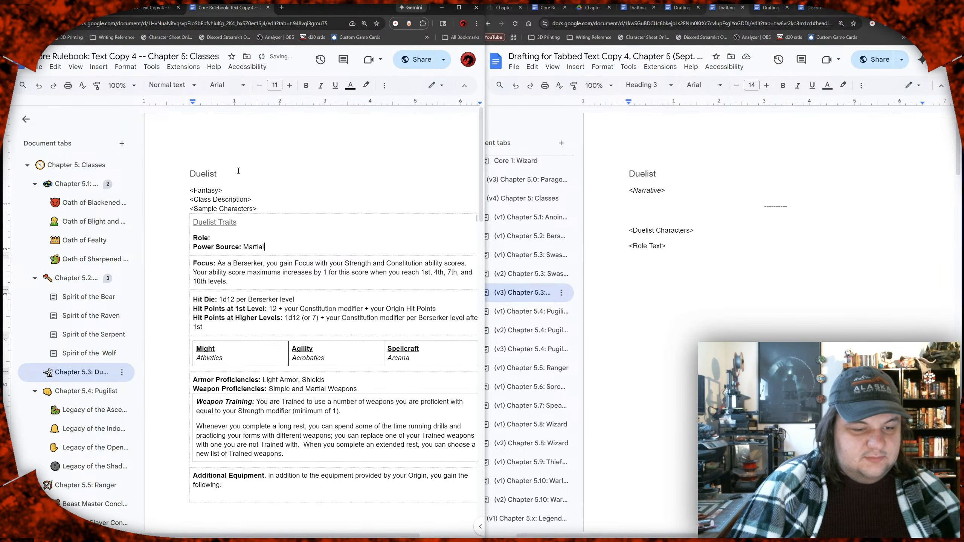
Step: Replace the class name Berserker with "Duelist" in the Focus paragraph
key("Left")
key("shift+Left")
key("shift+Left")
key("shift+Left")
key("shift+Left")
key("shift+Left")
key("shift+Left")
key("shift+Left")
key("shift+Left")
key("shift+Left")
key("shift+Left")
key("shift+Right")
type("Duelist")
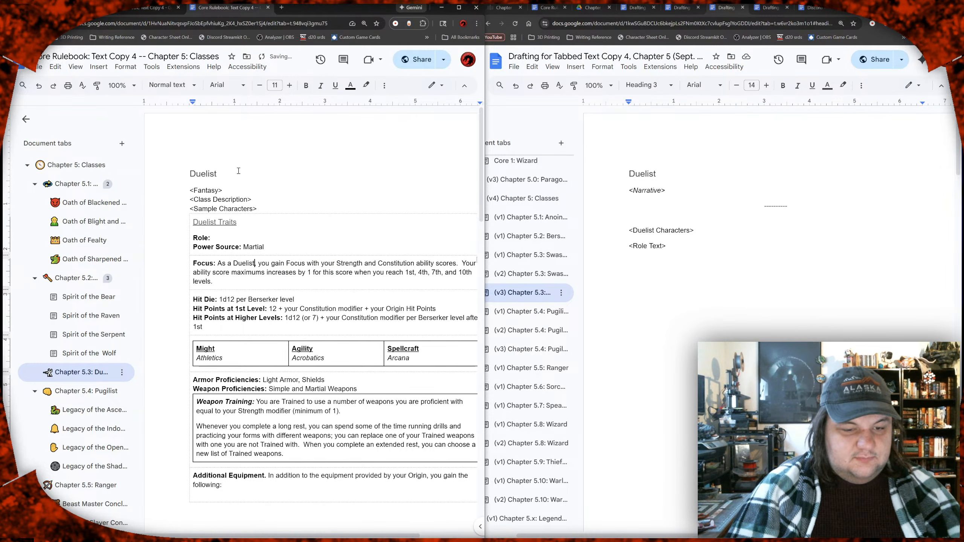
Step: Copy "Leader (Primary), Controller (Secondary)" from the Duelist draft's Class Traits into the rulebook's empty Role line
scroll(675, 240, "down", 4)
scroll(676, 240, "down", 7)
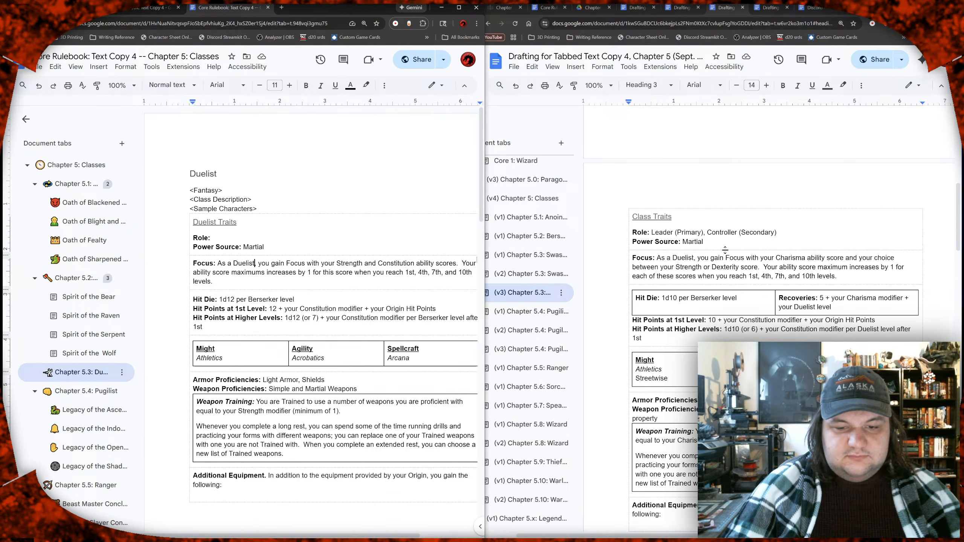
left_click(777, 232)
left_click_drag(777, 233, 653, 233)
key("ctrl+c")
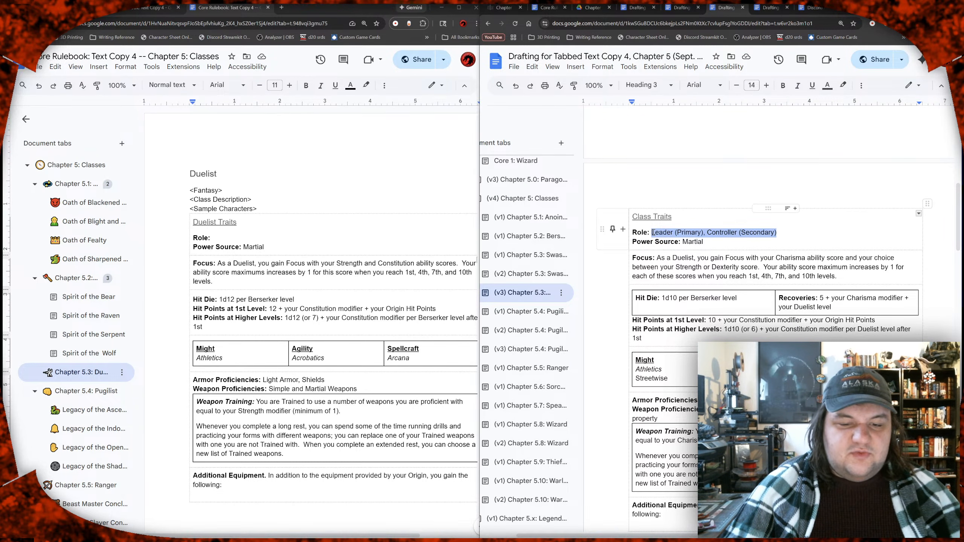
left_click_drag(652, 232, 653, 233)
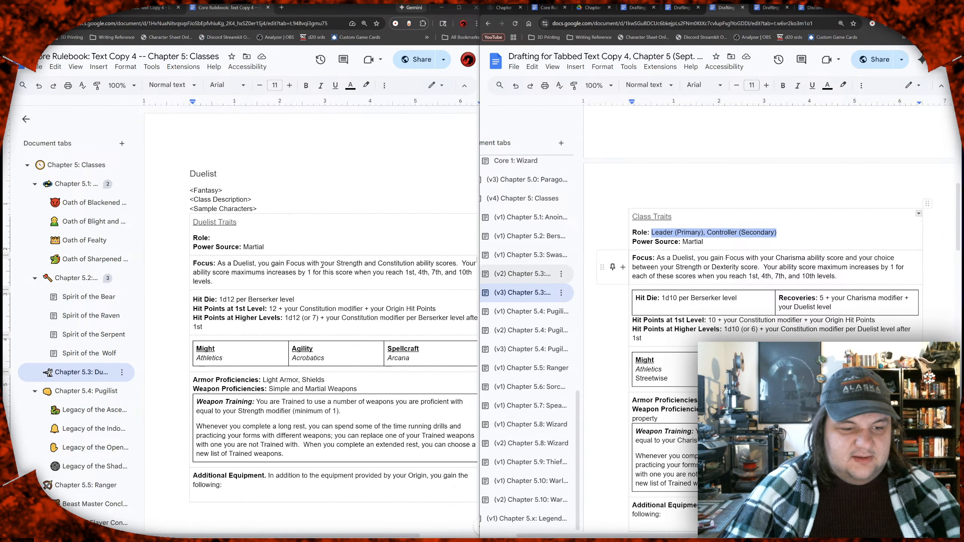
left_click(219, 237)
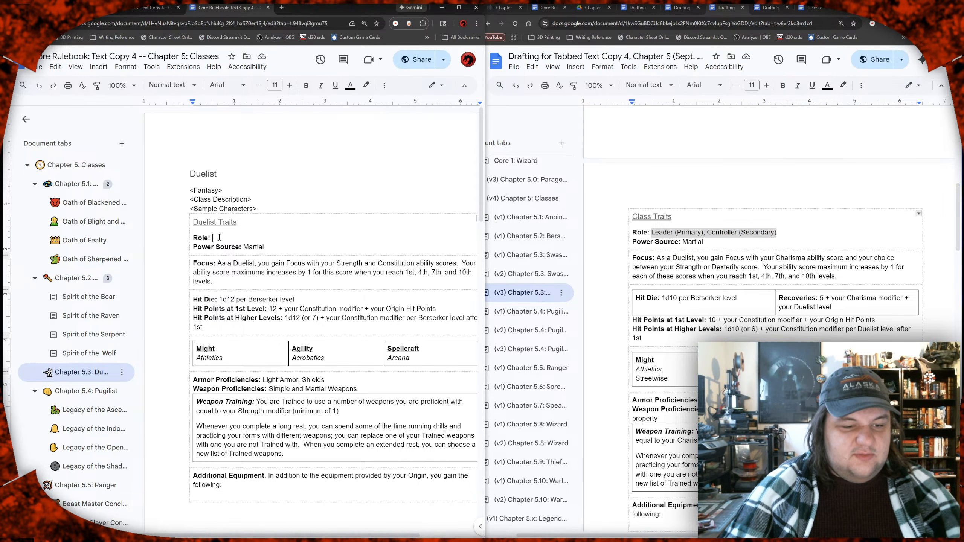
key("ctrl+v")
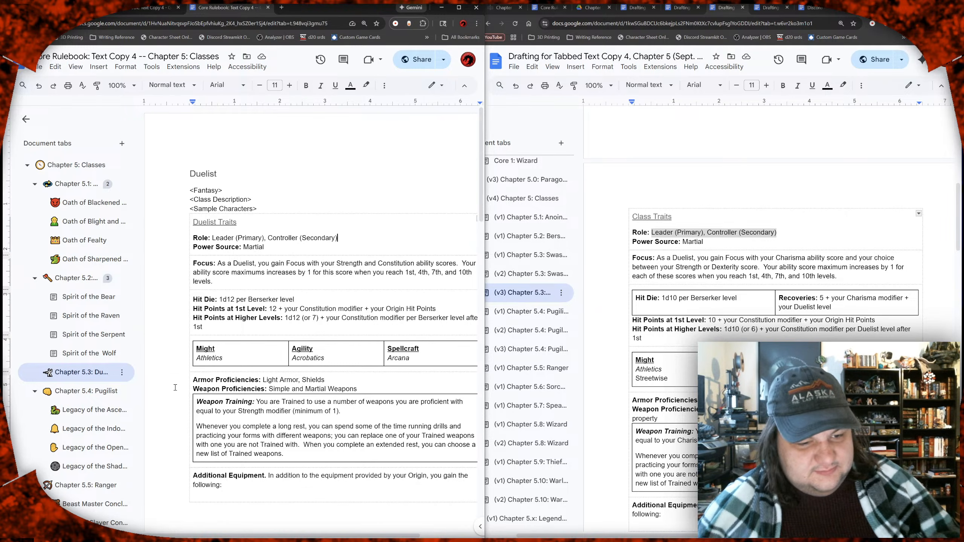
Step: Replace "Strength and Constitution" in the rulebook's Focus paragraph with "Charisma"
left_click(248, 284)
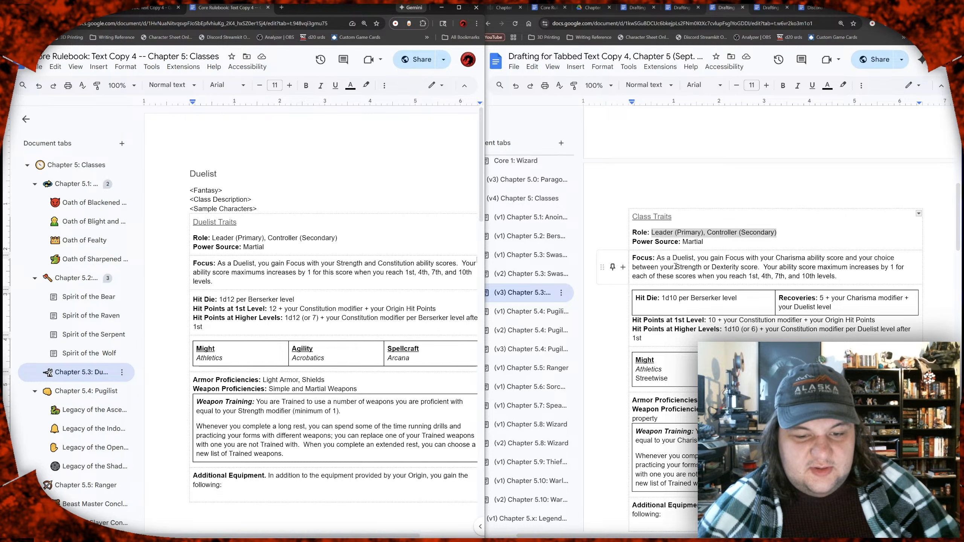
scroll(675, 266, "down", 1)
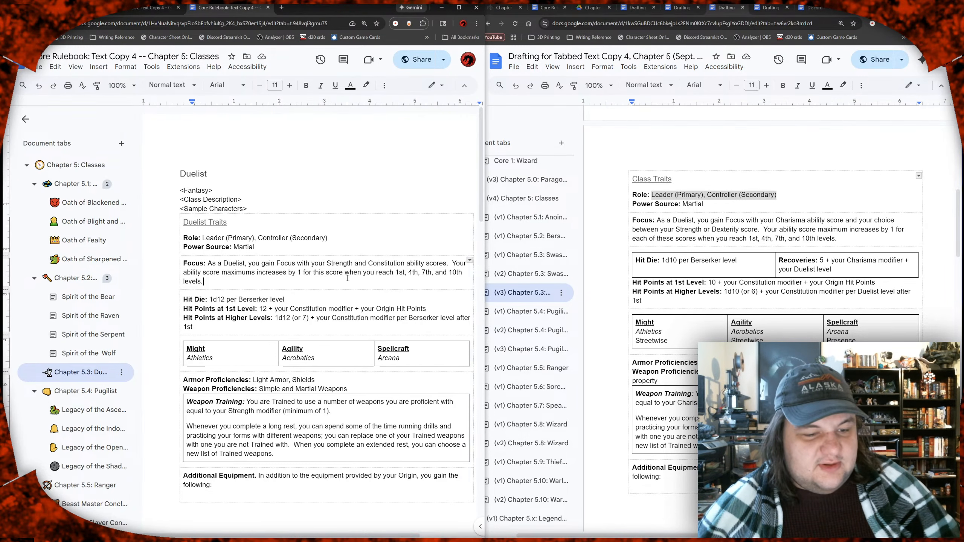
scroll(303, 269, "right", 2)
left_click_drag(300, 264, 377, 265)
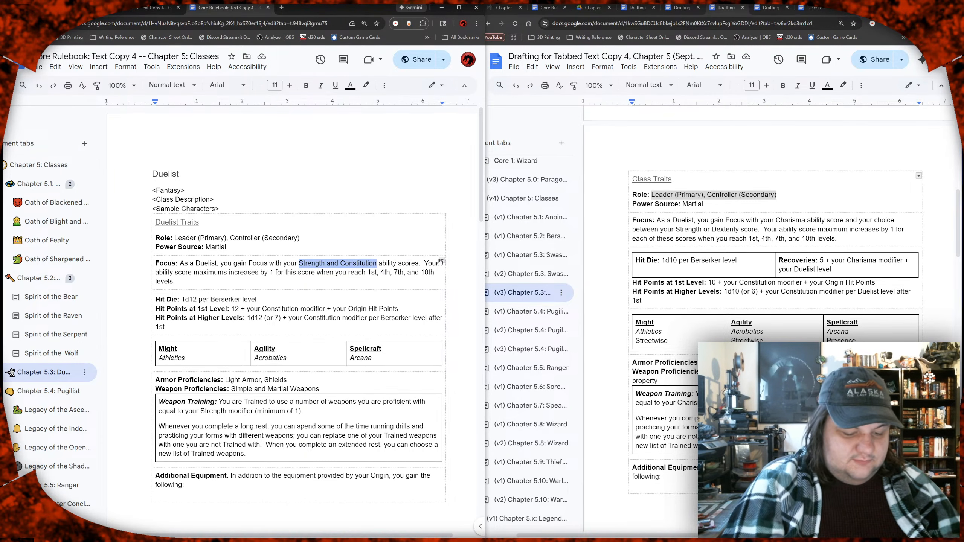
type("Charisma")
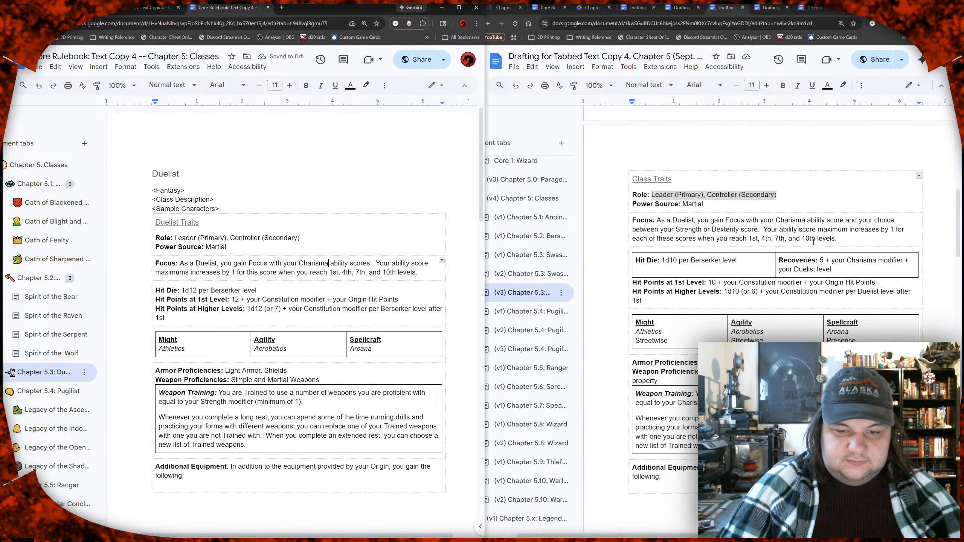
Step: Replace the rulebook's Focus description with the full Focus text copied from the Duelist draft
left_click_drag(872, 238, 660, 220)
key("ctrl+c")
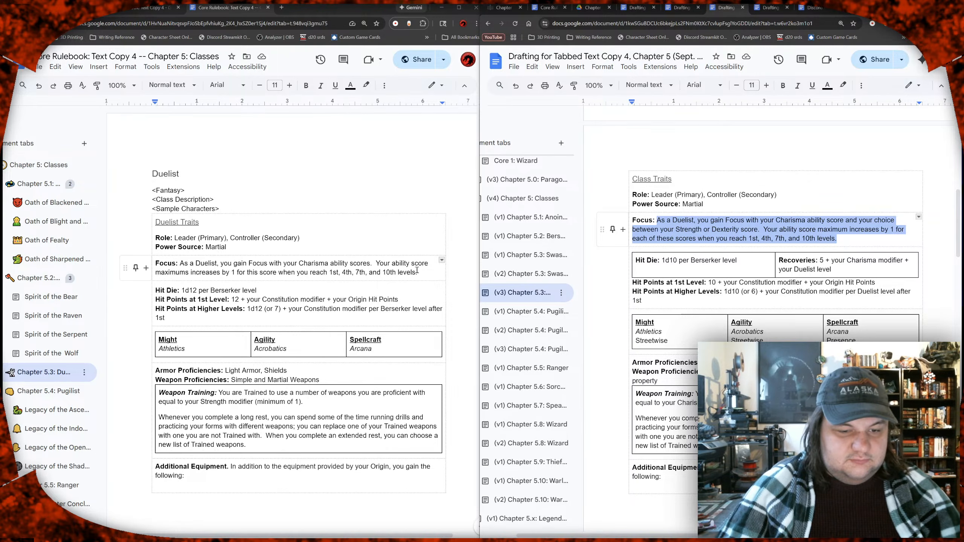
left_click_drag(420, 272, 182, 263)
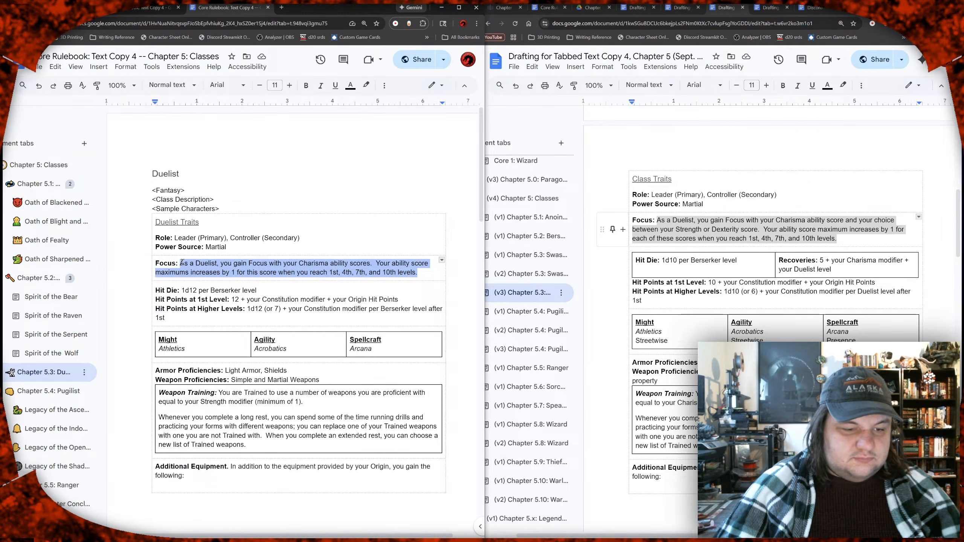
key("ctrl+v")
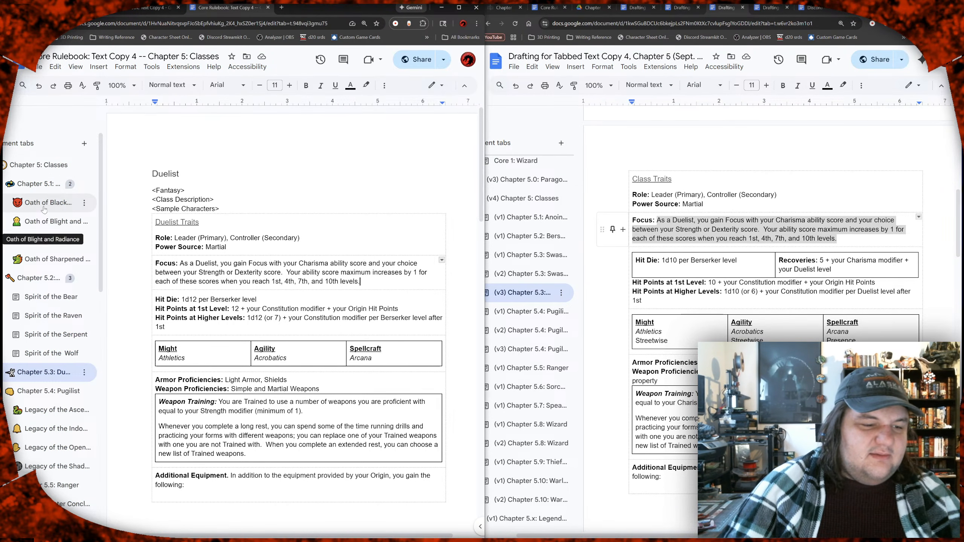
Step: Copy the Warlocks, Templars and Paladins paragraph from Chapter 5.1's Focus section to below the Focus text in Chapter 5.3 Duelist
left_click(37, 186)
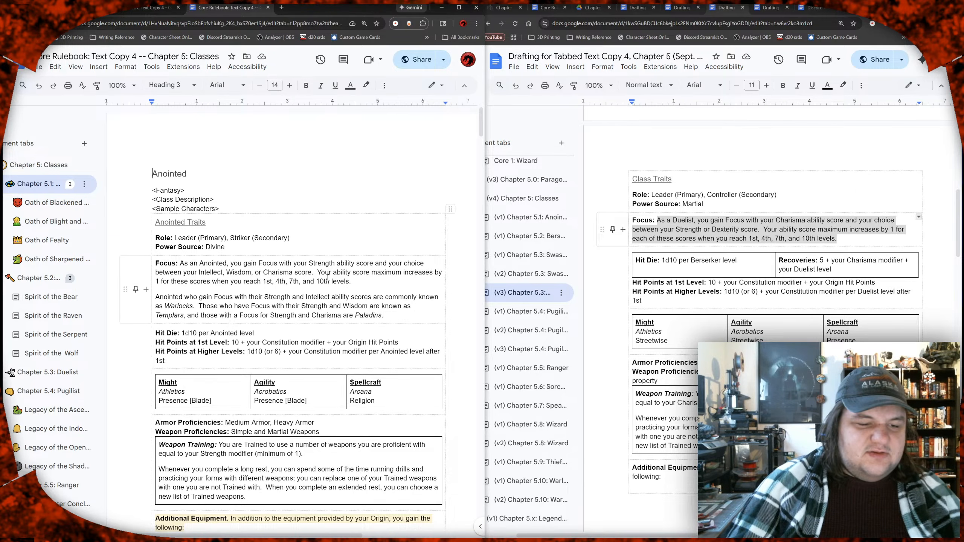
left_click_drag(393, 318, 151, 299)
key("ctrl+c")
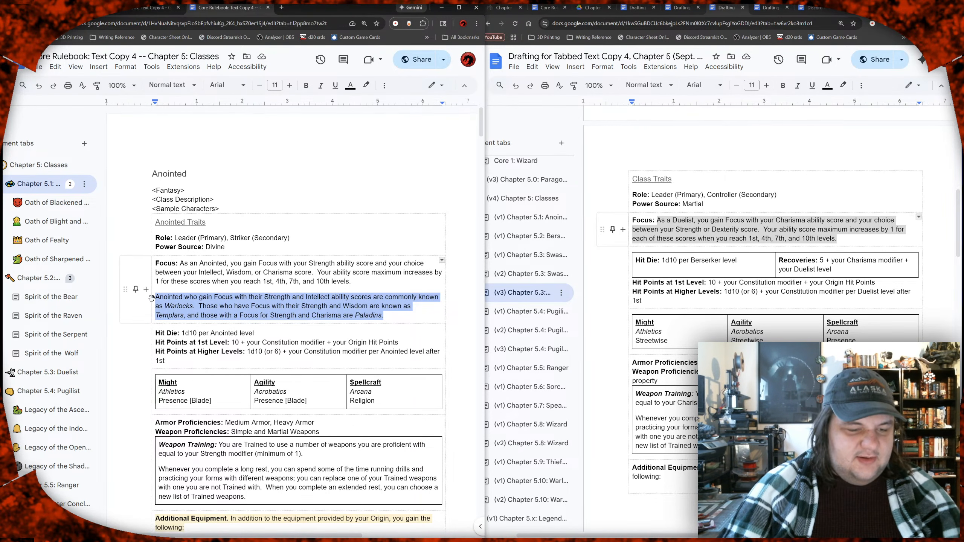
left_click(45, 283)
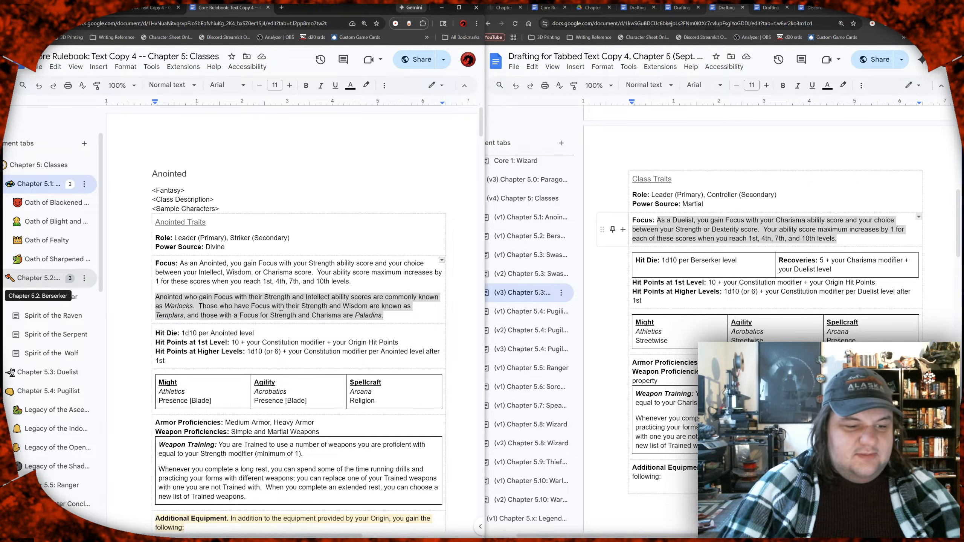
scroll(271, 312, "down", 6)
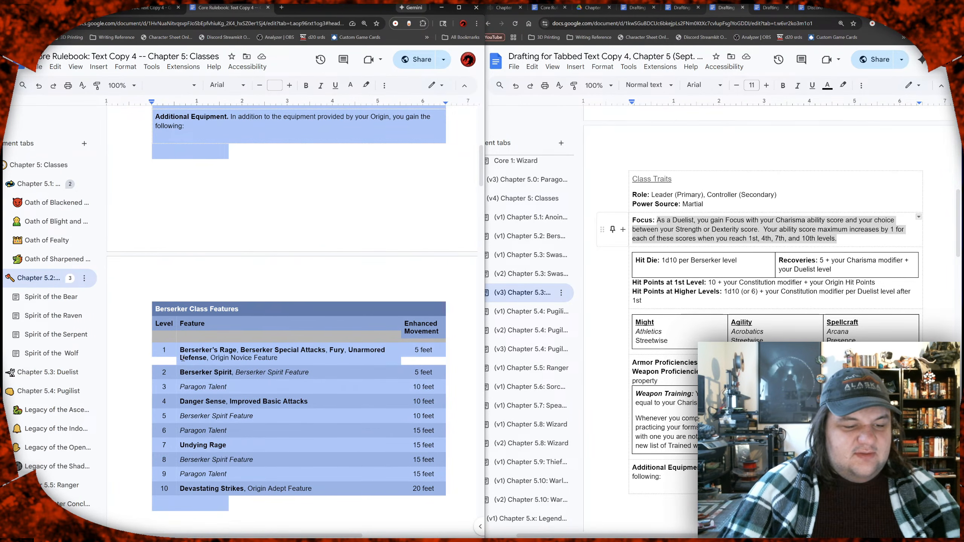
left_click(198, 347)
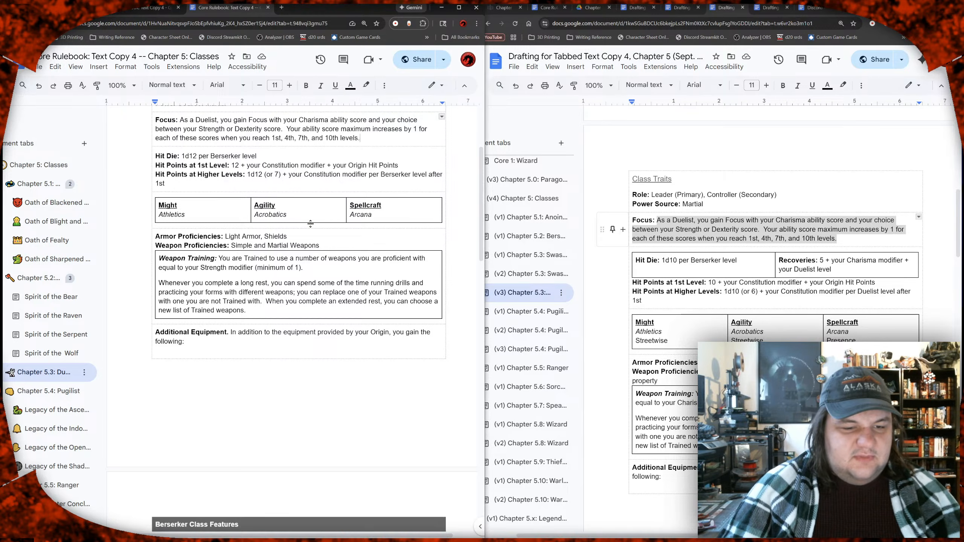
scroll(338, 209, "up", 1)
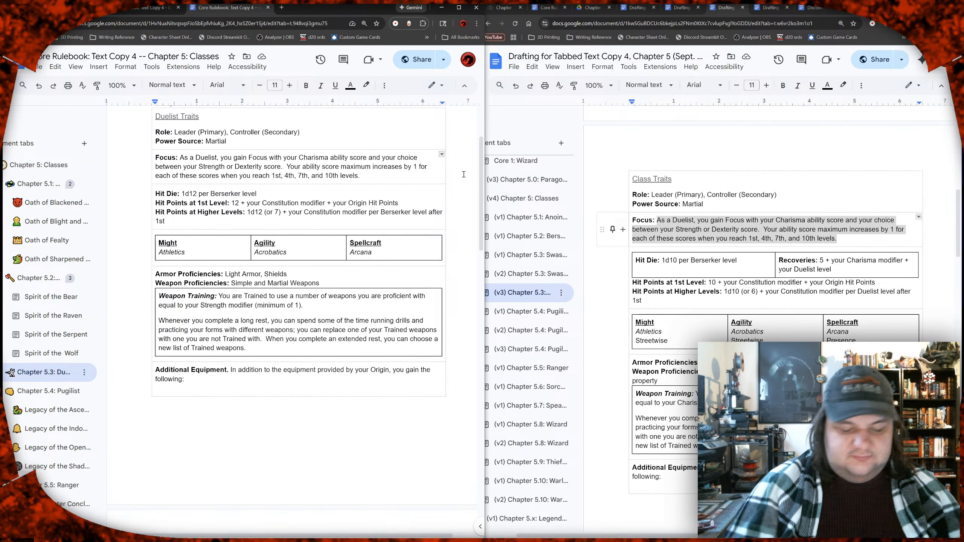
key("ctrl+v")
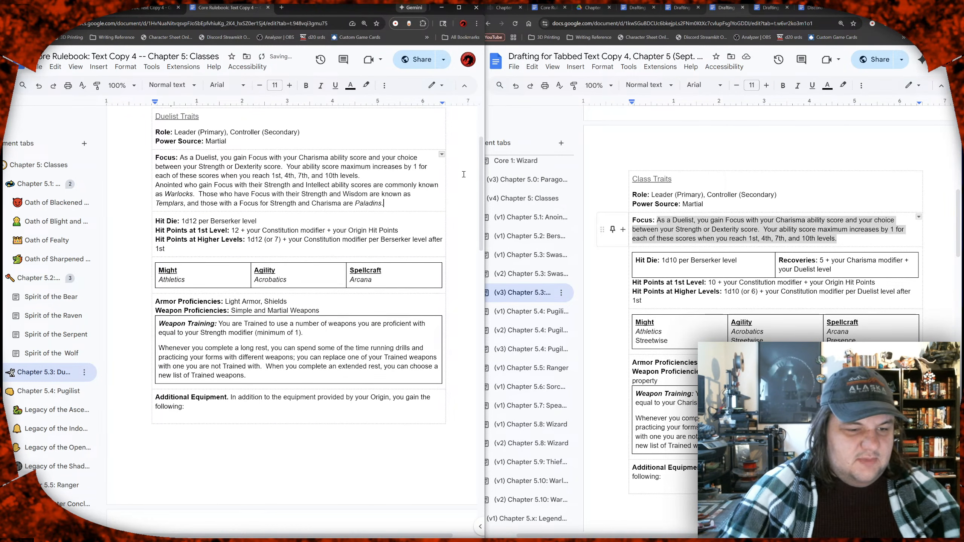
Step: Add space after the Duelist's first Focus paragraph to separate it from the copied paragraph
left_click(387, 172)
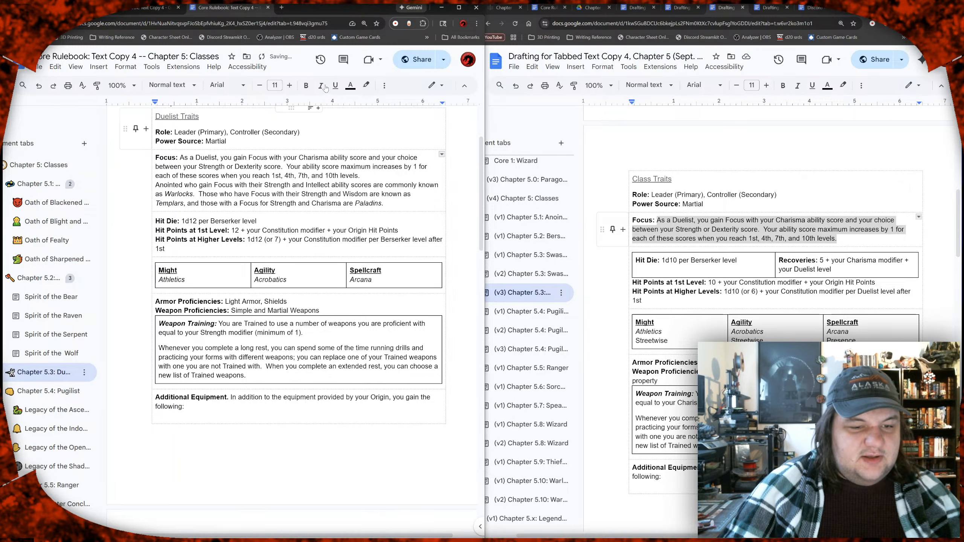
left_click(384, 85)
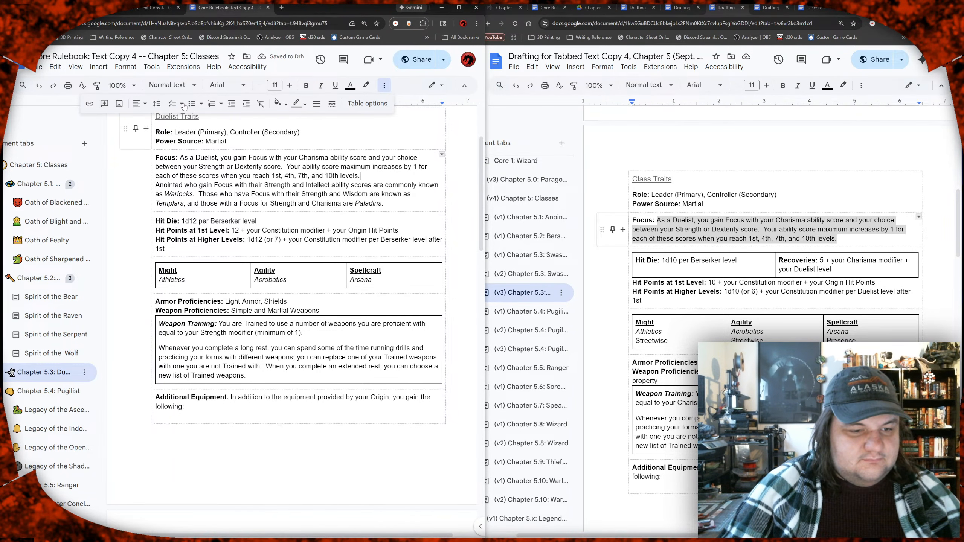
left_click(156, 104)
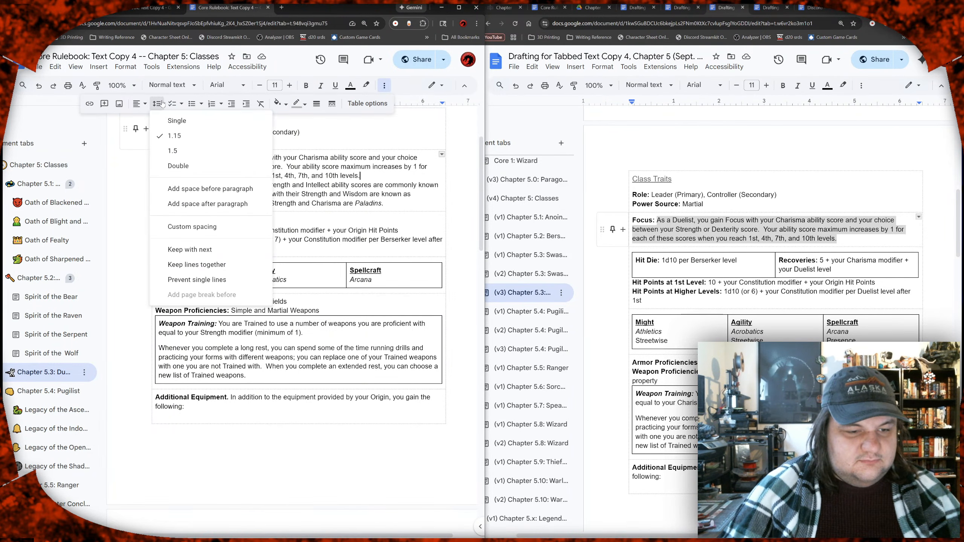
left_click(196, 194)
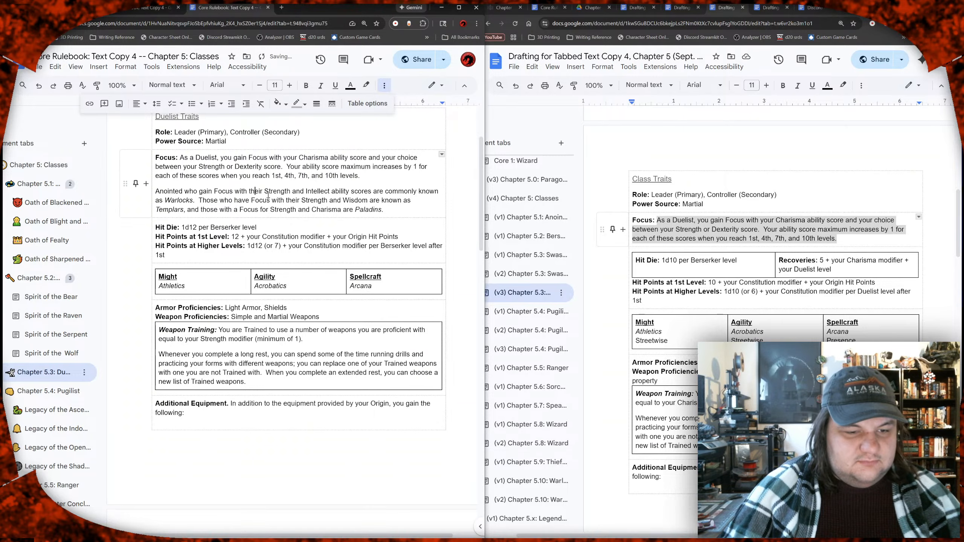
Step: Reword the start of the copied Focus paragraph to "Duelists who gain Focus with their Charisma", replacing Anointed and Strength
double_click(183, 192)
type("Duelists")
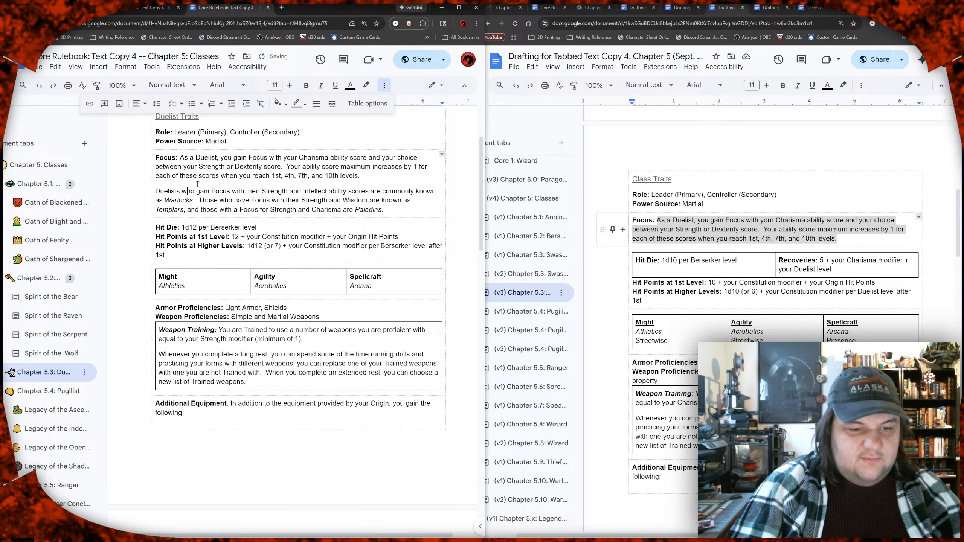
key("Right")
key("Right")
key("Right")
key("Right")
key("Right")
key("Right")
key("Right")
key("Right")
key("Right")
key("Right")
key("Right")
key("Right")
key("Right")
key("Right")
key("Right")
key("Right")
key("Right")
key("Right")
key("Right")
key("Right")
key("Left")
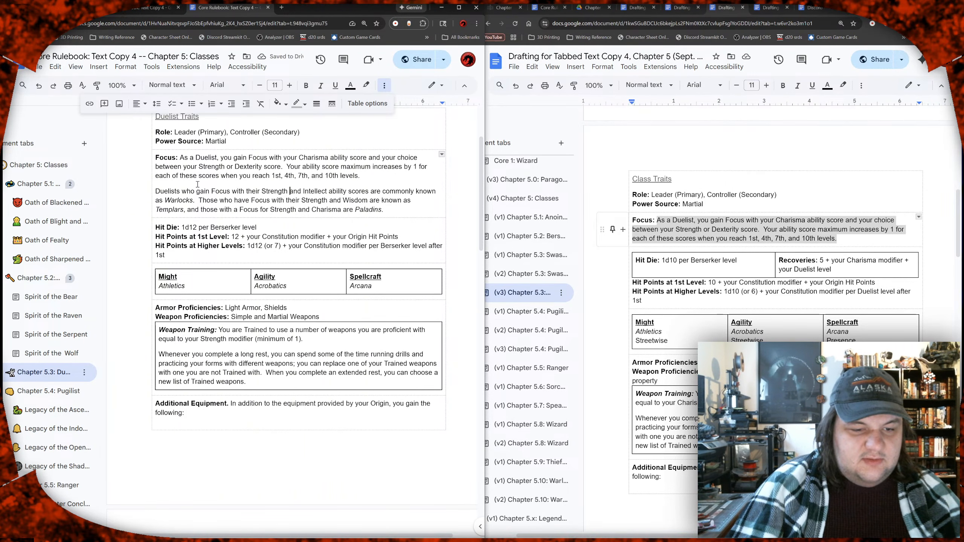
key("Right")
key("Left")
key("Left")
key("Left")
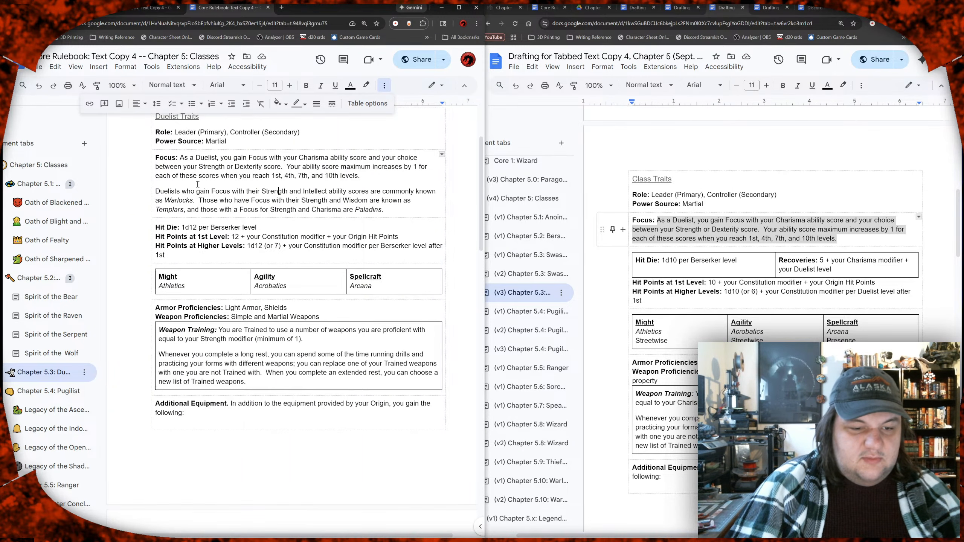
key("Left")
key("Left")
key("Left")
key("Right")
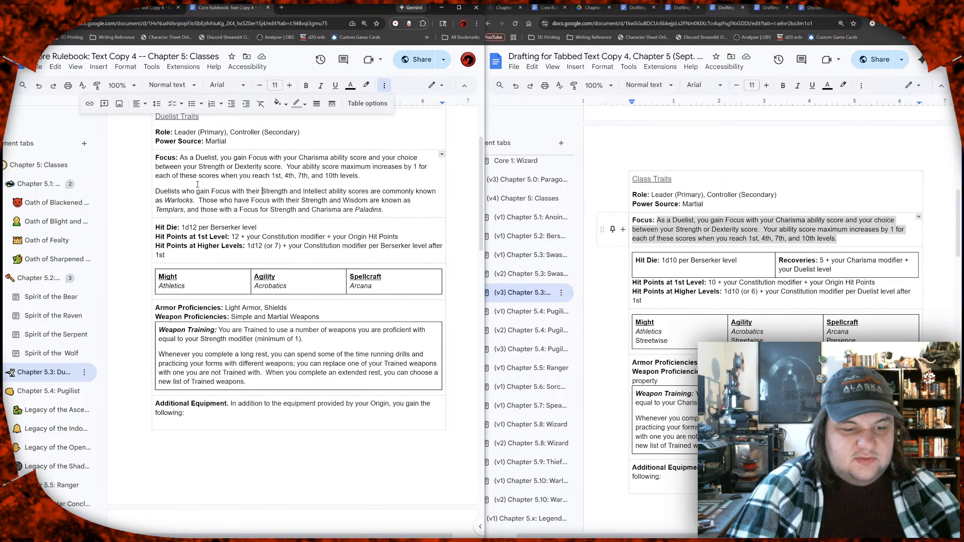
key("shift+Right")
key("shift+Right")
key("shift+Right")
key("shift+Right")
key("shift+Right")
key("shift+Right")
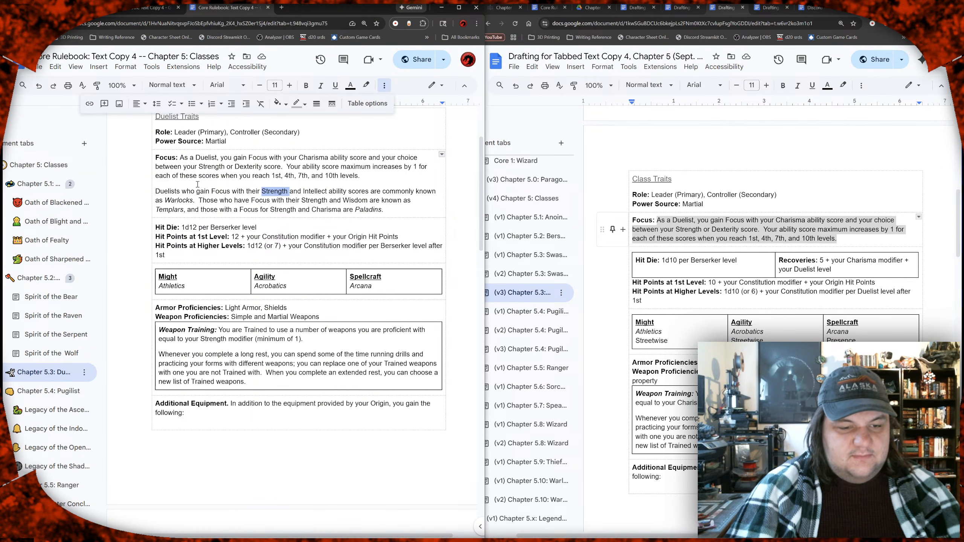
type("Charis")
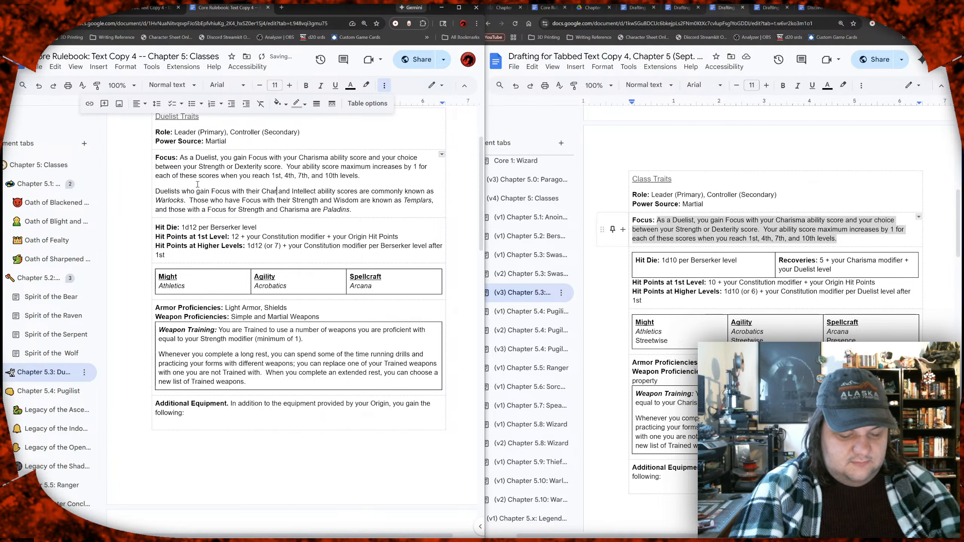
type("ma")
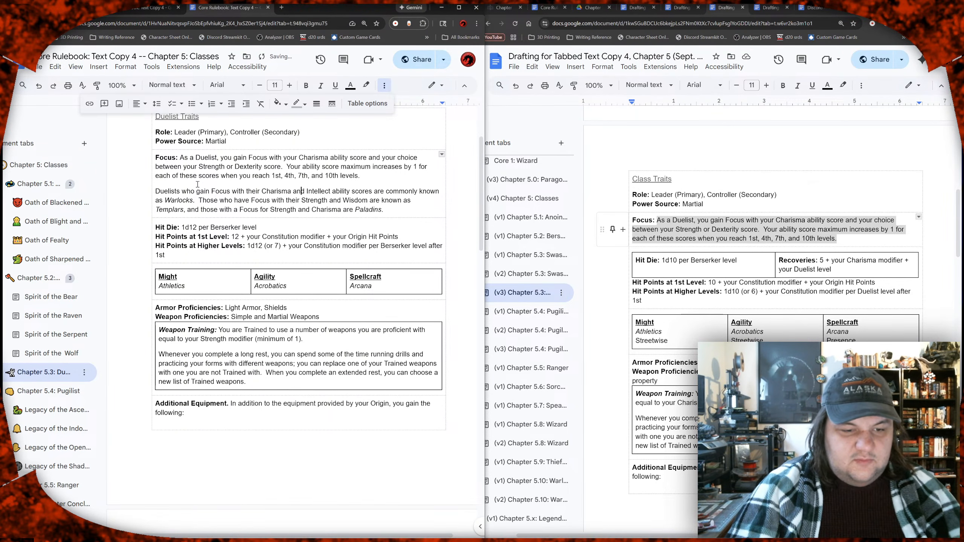
Step: Replace "Charisma" with "Strength" in the first sentence of the Duelist's second Focus paragraph
key("Right")
key("Right")
key("shift+Right")
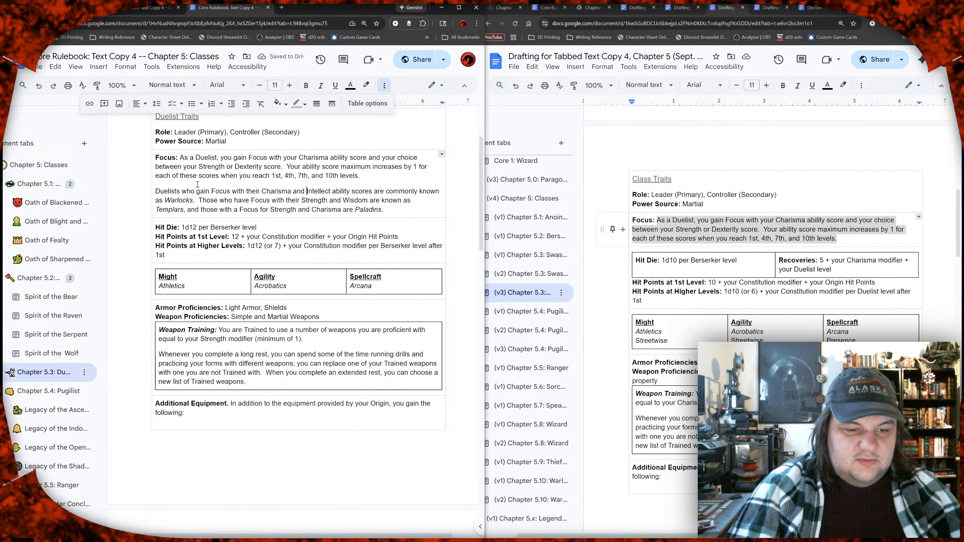
key("Left")
key("Left")
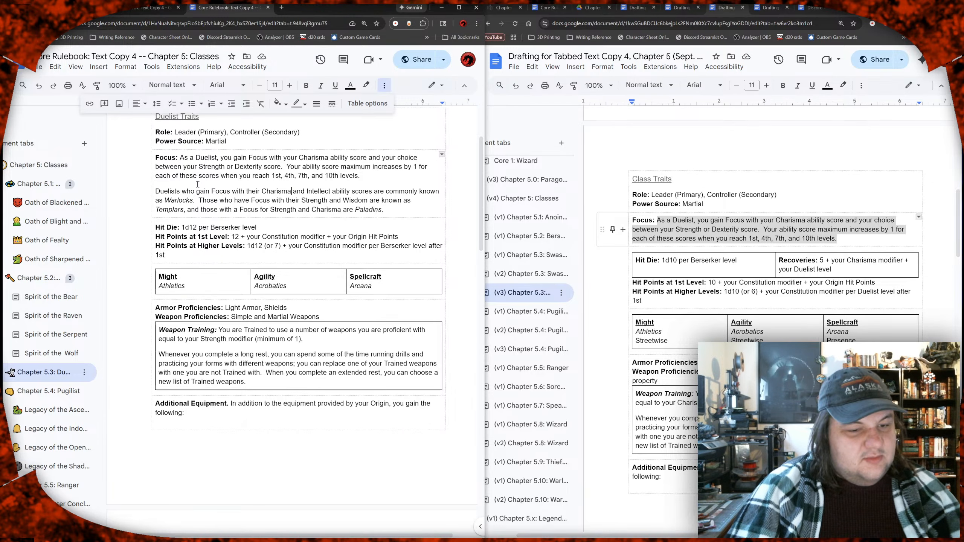
key("shift+Left")
key("shift+Left")
key("shift+Left")
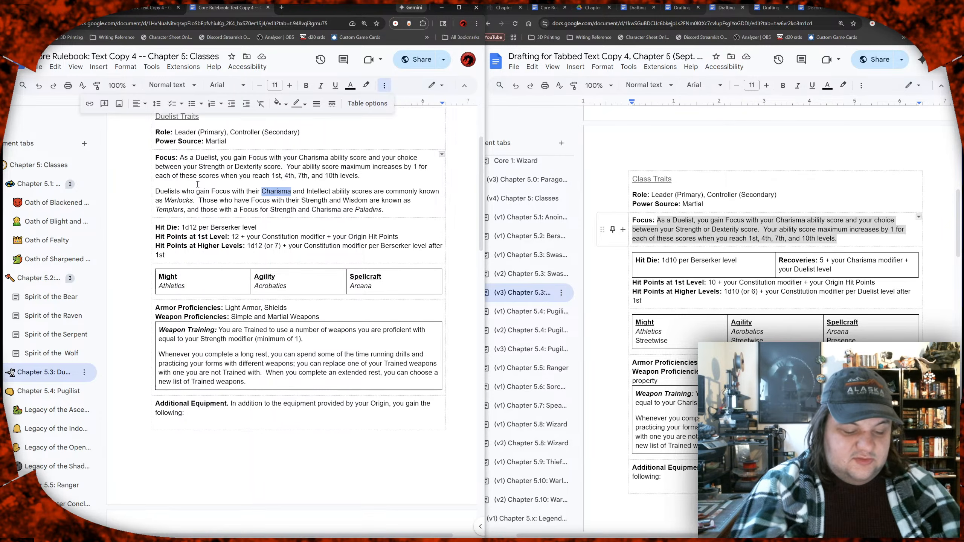
type("Strength")
Step: Replace "Intellect" with "Charisma" in the first sentence of the Duelist's second Focus paragraph
key("Right")
key("Right")
key("Right")
key("Right")
key("shift+Right")
key("shift+Right")
key("shift+Right")
key("shift+Right")
key("shift+Right")
key("shift+Right")
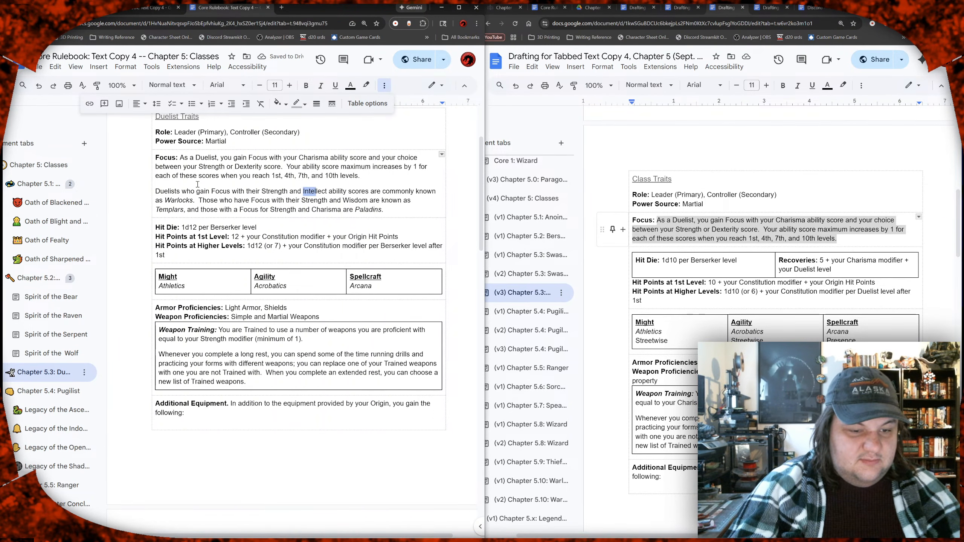
type("Charis")
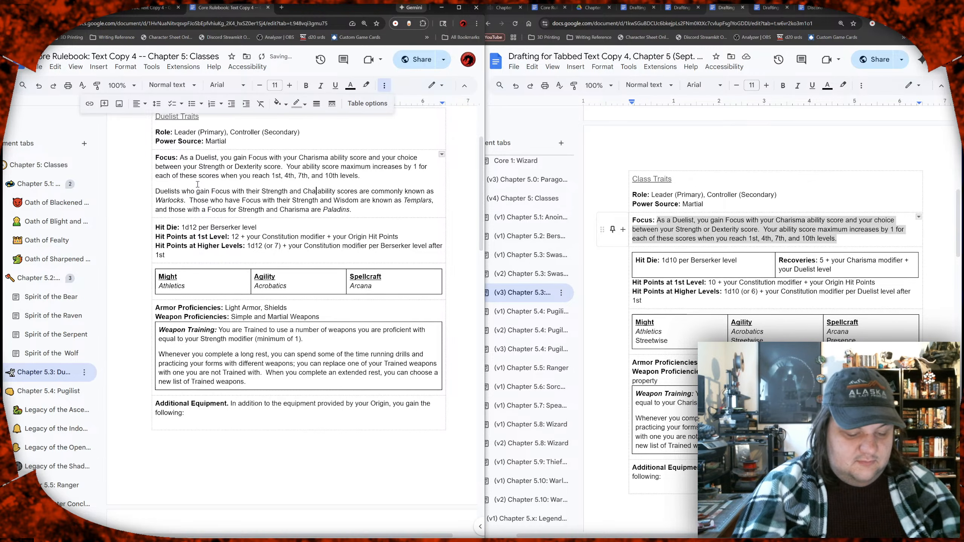
type("ma")
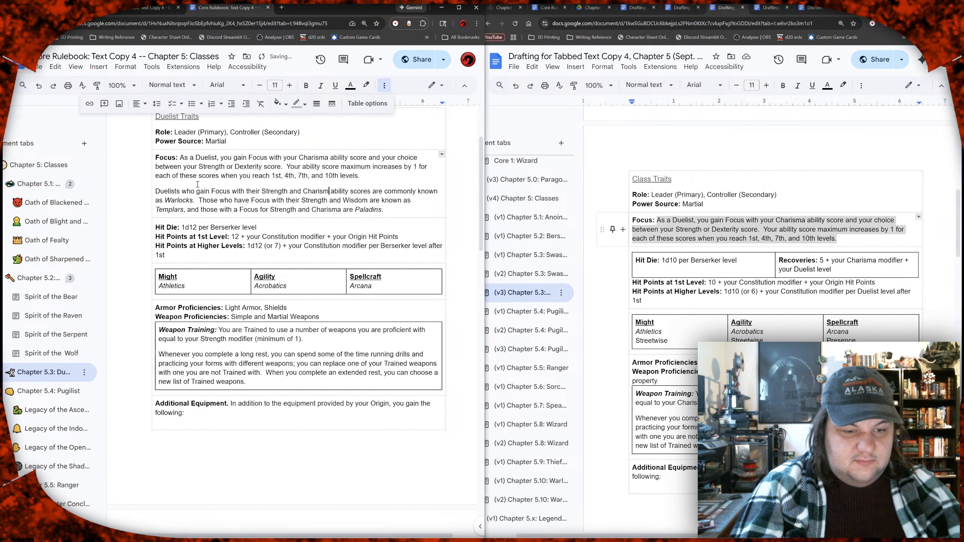
Step: Replace the name "Warlocks" in the Duelist's second Focus paragraph with the placeholder "XXX"
key("Down")
key("ctrl+Left")
key("Left")
key("Left")
key("Left")
key("Left")
key("Left")
key("Left")
key("Left")
key("Left")
key("Left")
key("Left")
key("Left")
key("Left")
key("Left")
key("Left")
key("Left")
key("Left")
key("Left")
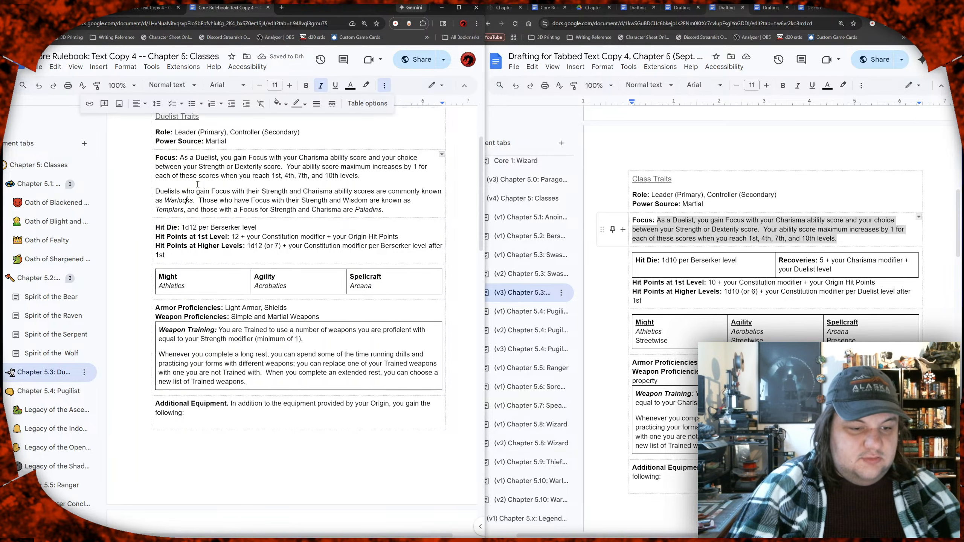
key("shift+Left")
key("shift+Left")
key("shift+Left")
key("shift+Left")
key("shift+Left")
key("shift+Left")
key("shift+Left")
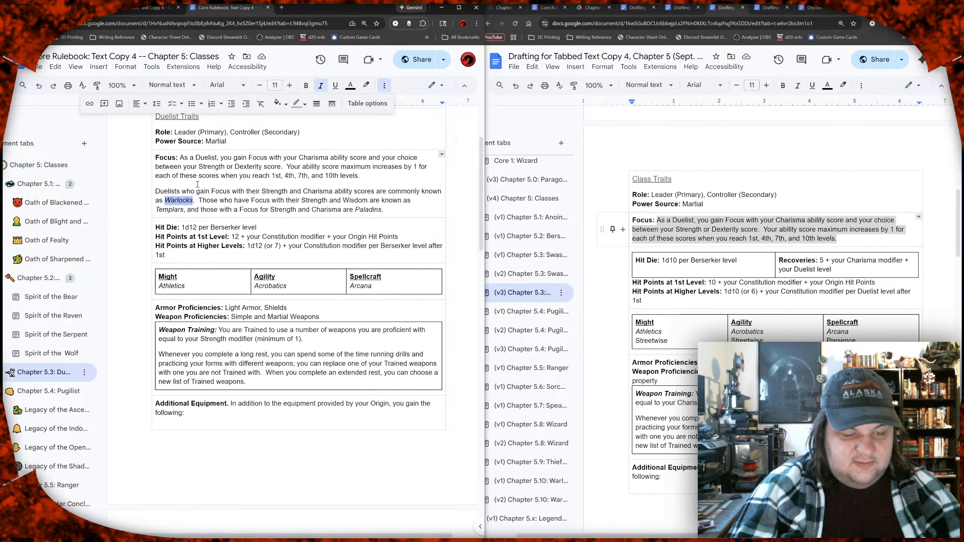
type("XXX")
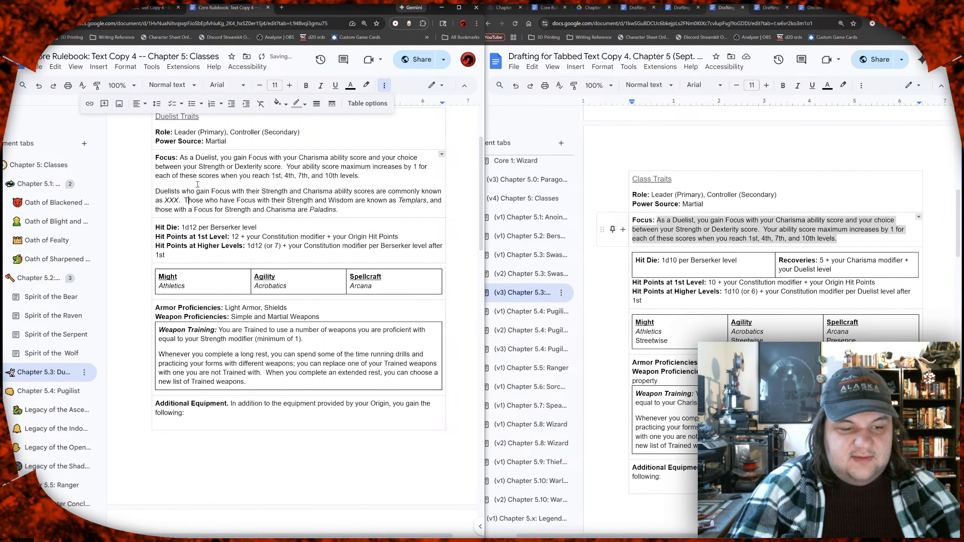
Step: Change "Strength" to "Dexterity" in the sentence about those known as Templars
key("Right")
key("Right")
key("Right")
key("Right")
key("shift+Right")
key("shift+Right")
key("shift+Right")
key("shift+Right")
key("shift+Right")
key("shift+Right")
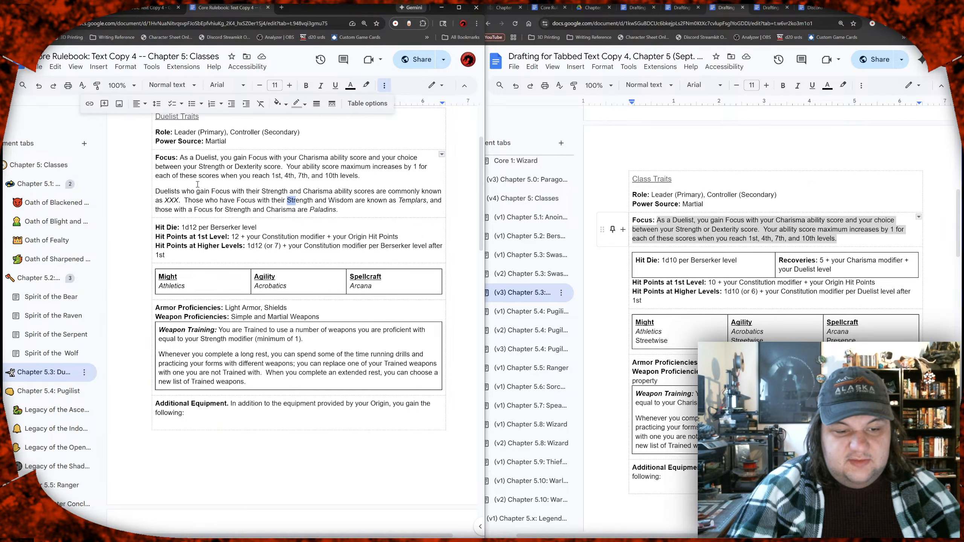
type("Des")
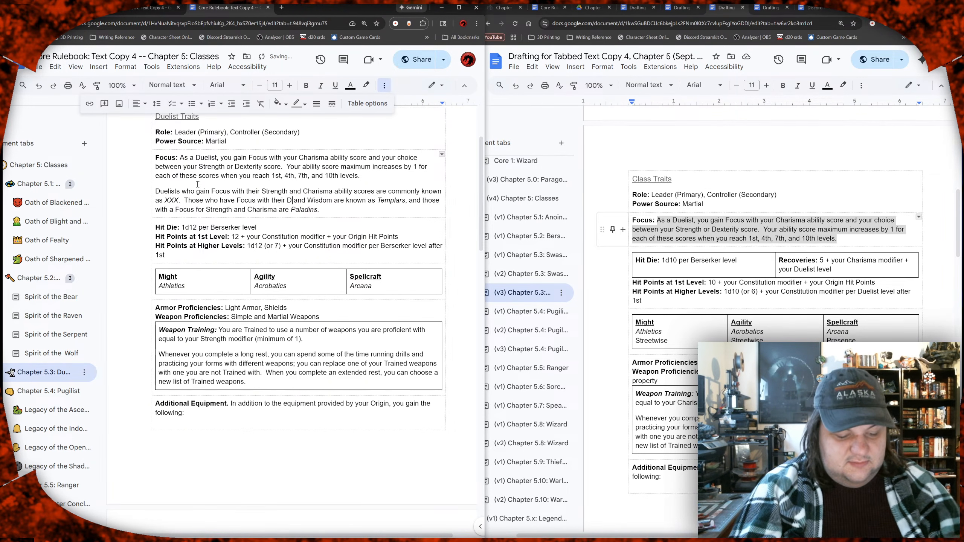
type("terity")
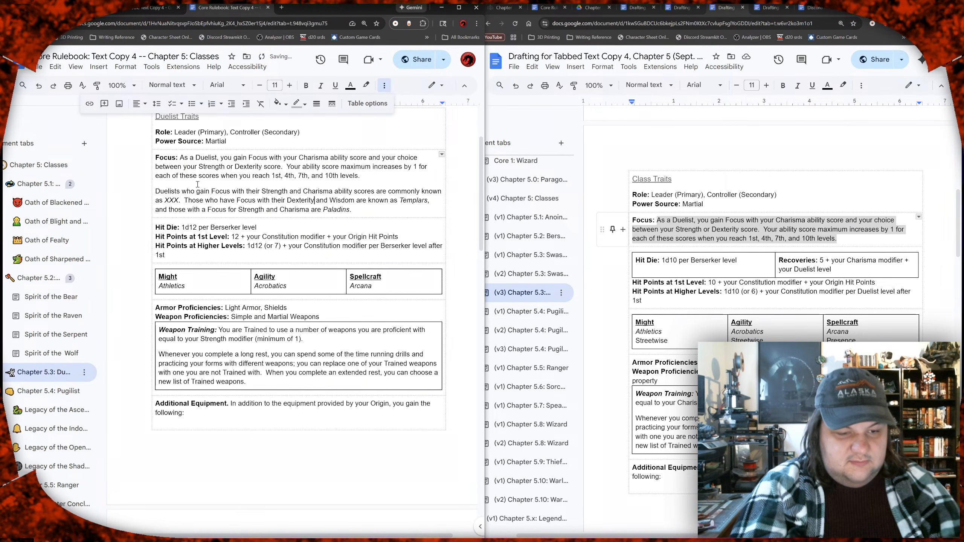
Step: Change "Wisdom" to "Charisma" in the sentence about those known as Templars
key("Right")
key("Right")
key("Right")
key("shift+Right")
key("shift+Right")
key("shift+Right")
key("shift+Right")
key("shift+Right")
key("shift+Right")
type("Charisma")
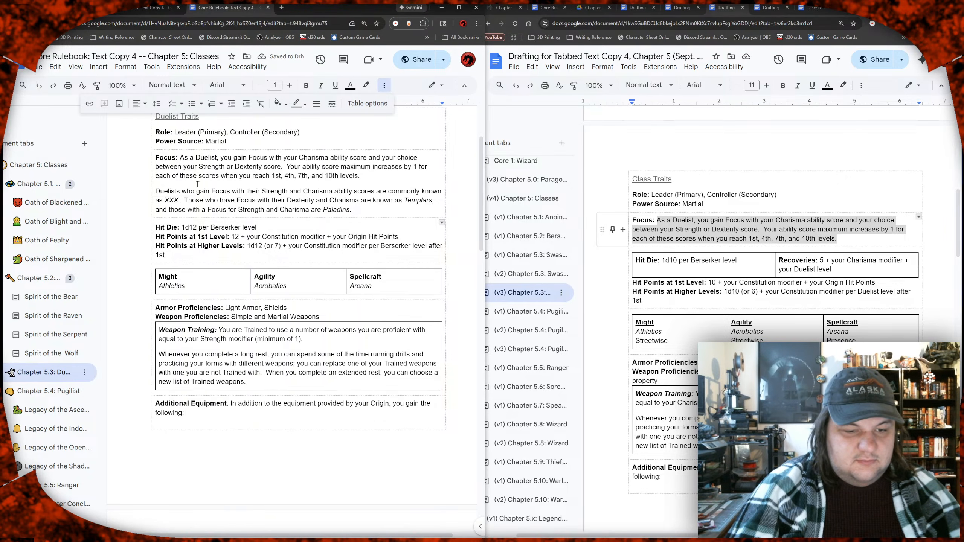
Step: Remove the clause about Paladins and end the Focus paragraph with a period after "Templars"
key("shift+Down")
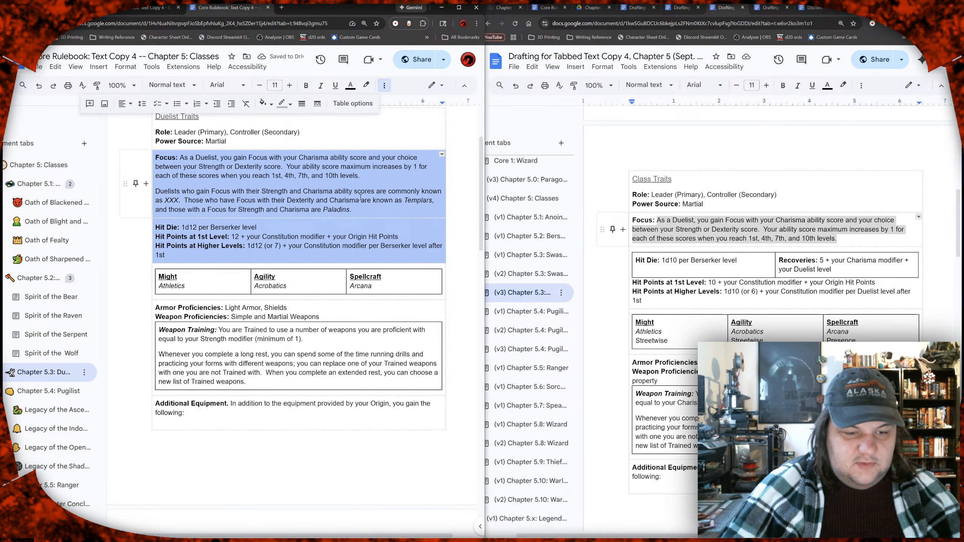
left_click(359, 211)
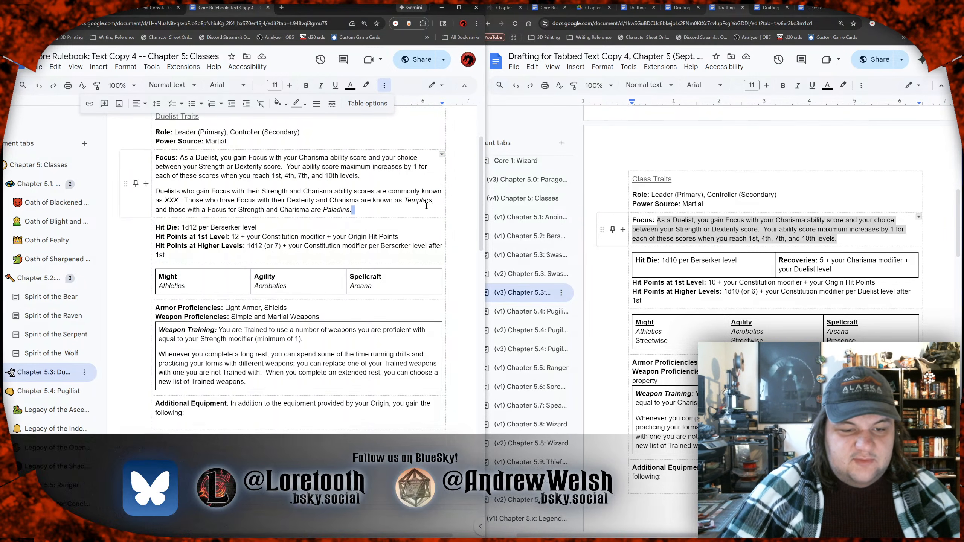
left_click_drag(359, 210, 440, 201)
type(".")
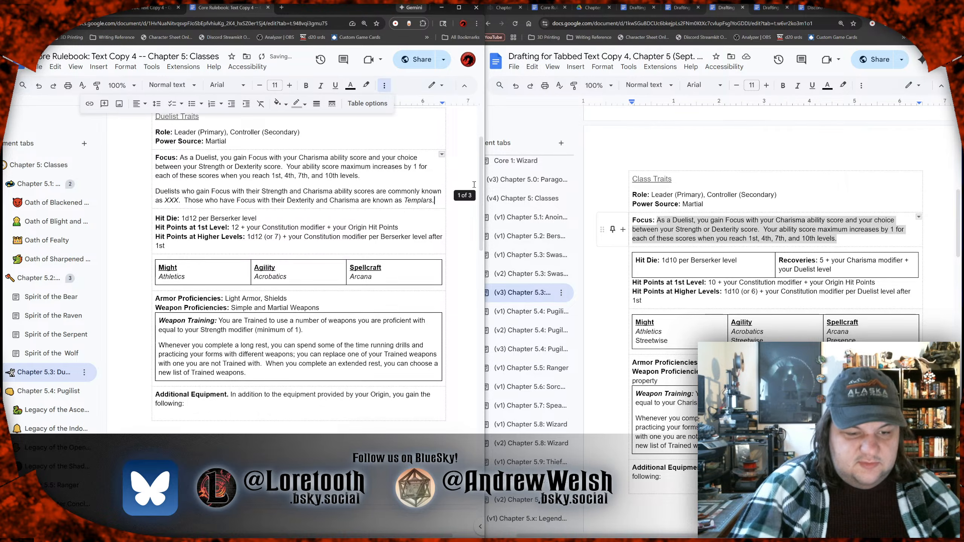
Step: Replace the name "Templars" at the end of the Focus paragraph with the placeholder "XXX"
key("Left")
key("Left")
key("Left")
key("Left")
key("Left")
key("Left")
key("Left")
key("Left")
key("Left")
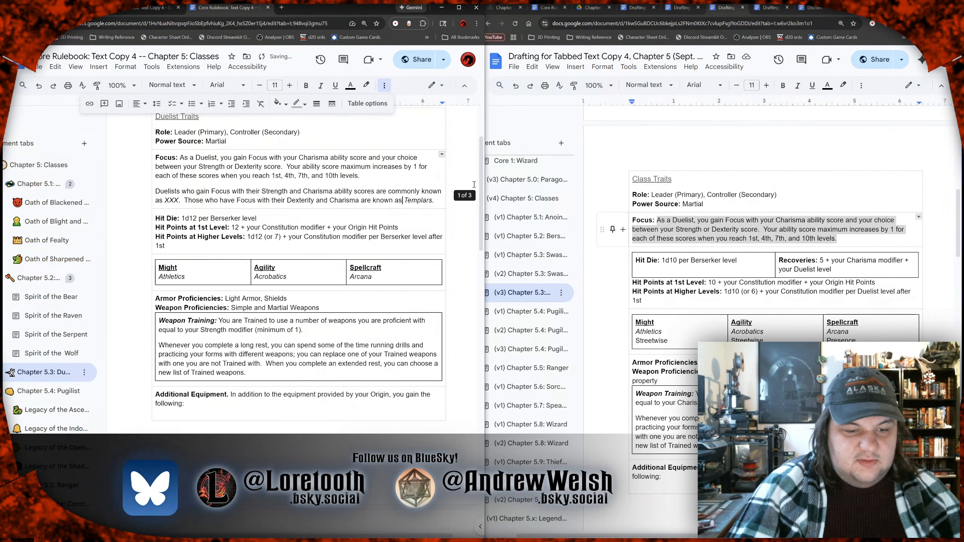
key("shift+Right")
key("shift+Right")
key("shift+Right")
key("shift+Right")
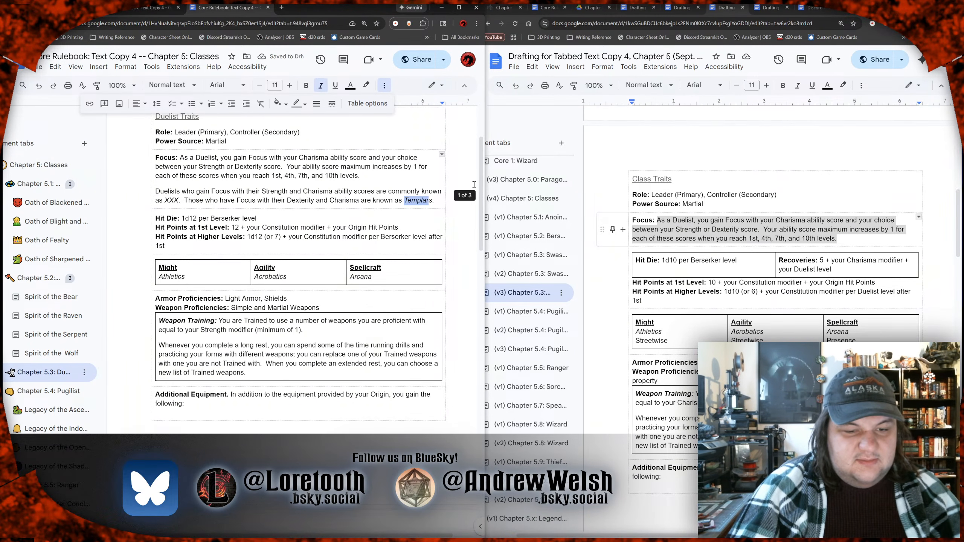
type("XXX")
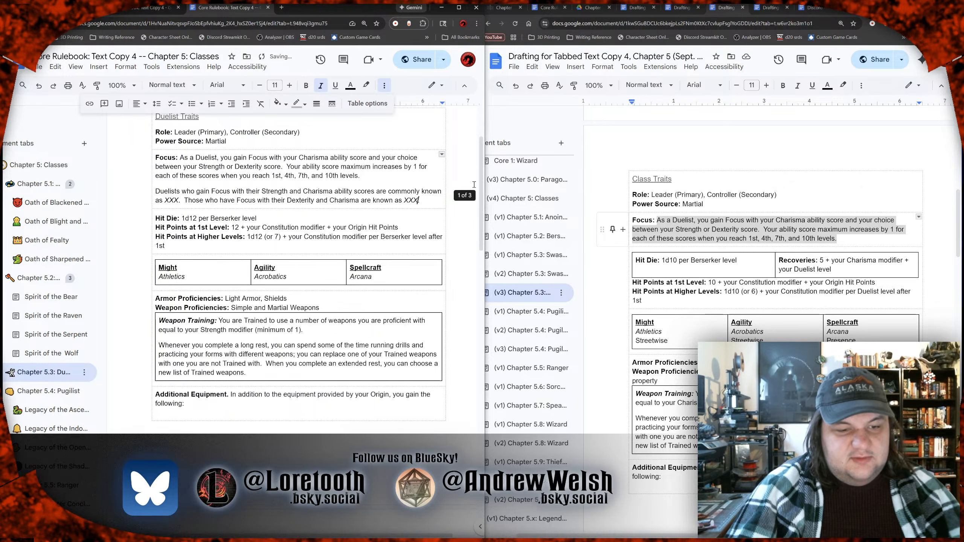
key("Up")
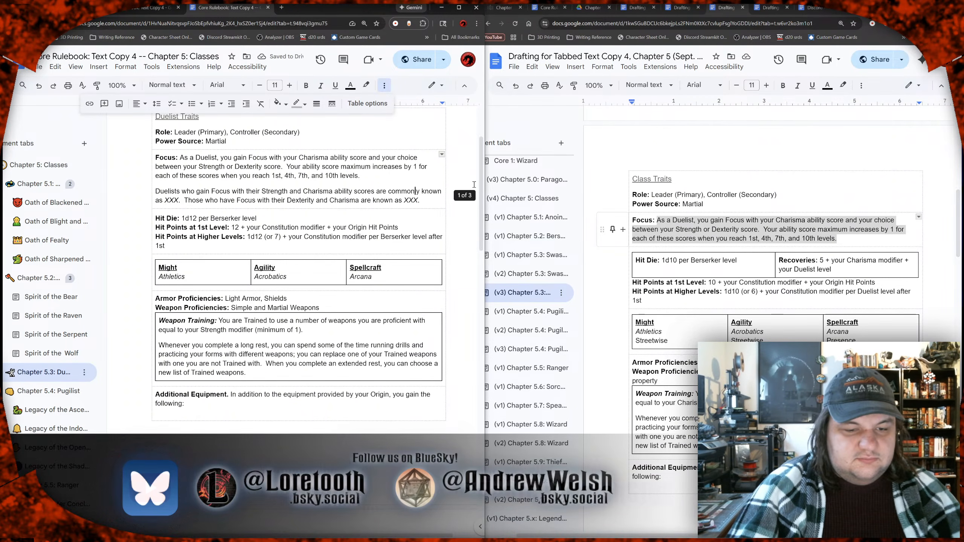
key("Left")
key("Left")
key("Left")
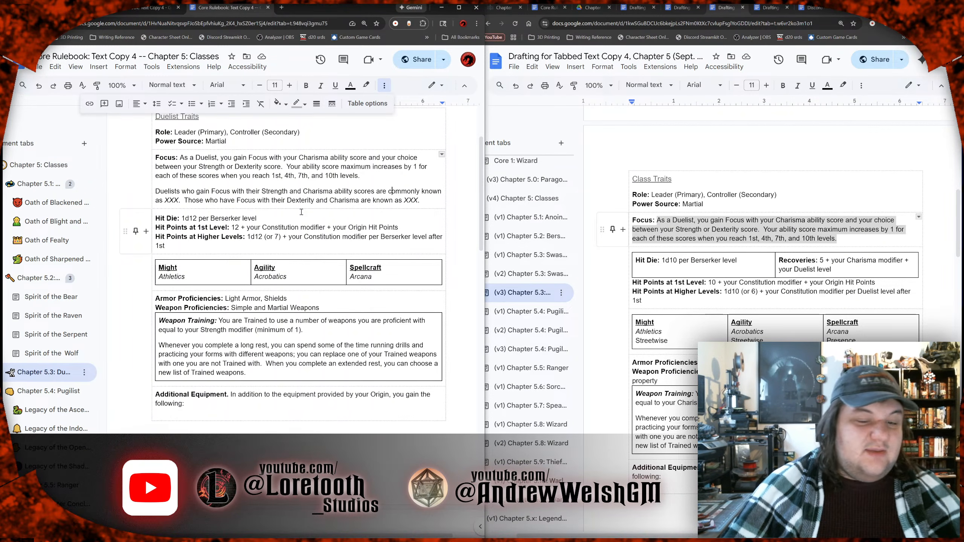
Step: Change the die in the Duelist's Hit Die entry to 1d10
scroll(309, 209, "up", 3)
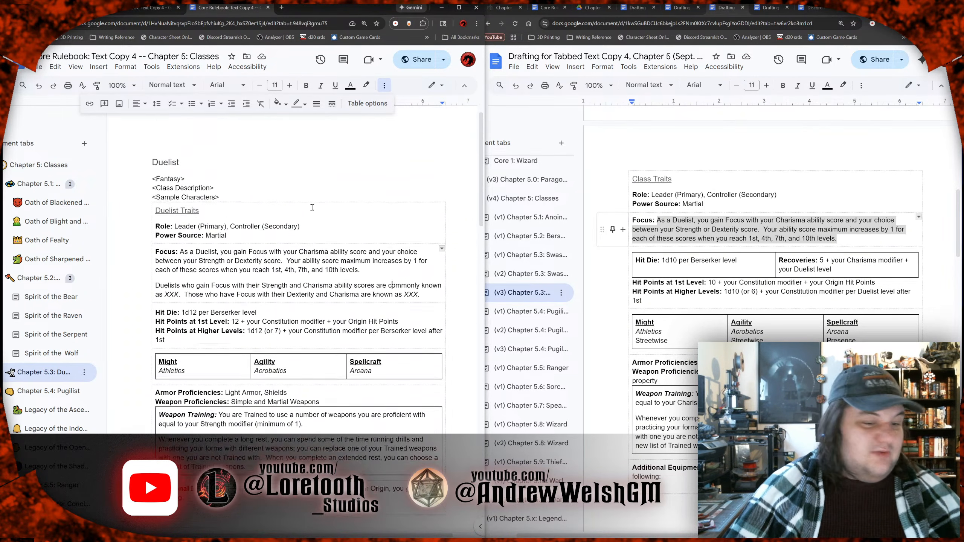
scroll(311, 210, "down", 4)
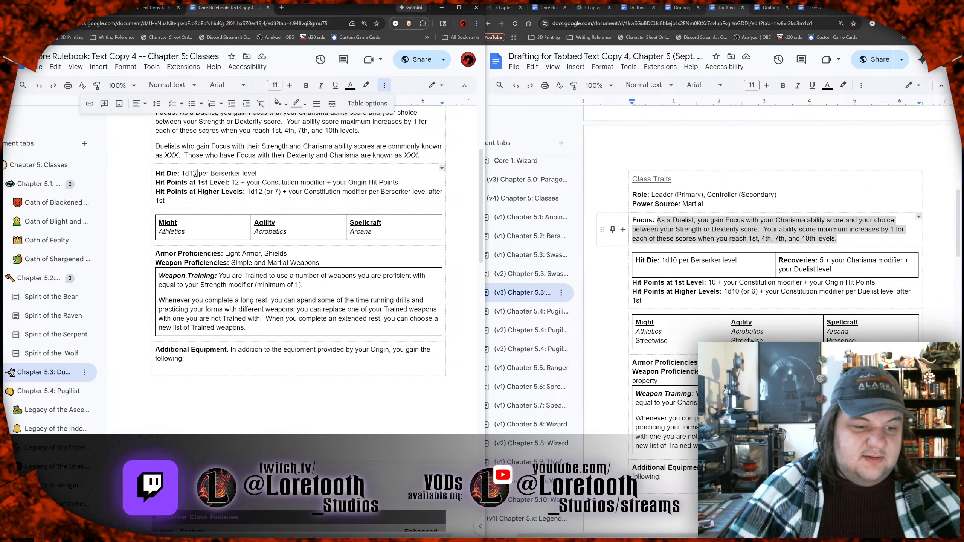
key("BackSpace")
type("0")
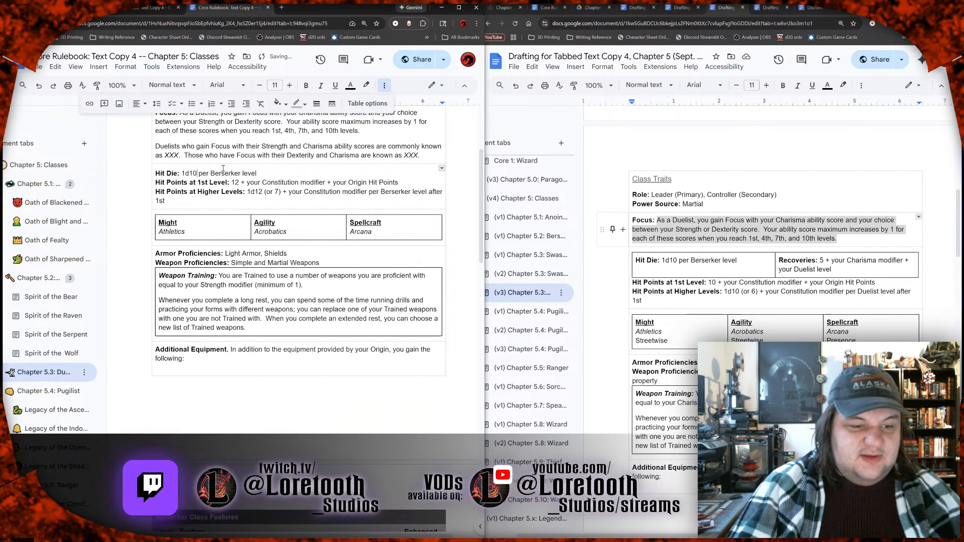
Step: Set the base value of the Duelist's Hit Points at 1st Level to 10
key("Down")
key("Right")
key("Right")
key("Right")
key("Right")
key("Right")
key("Right")
key("Right")
key("Right")
key("Right")
key("Right")
key("Right")
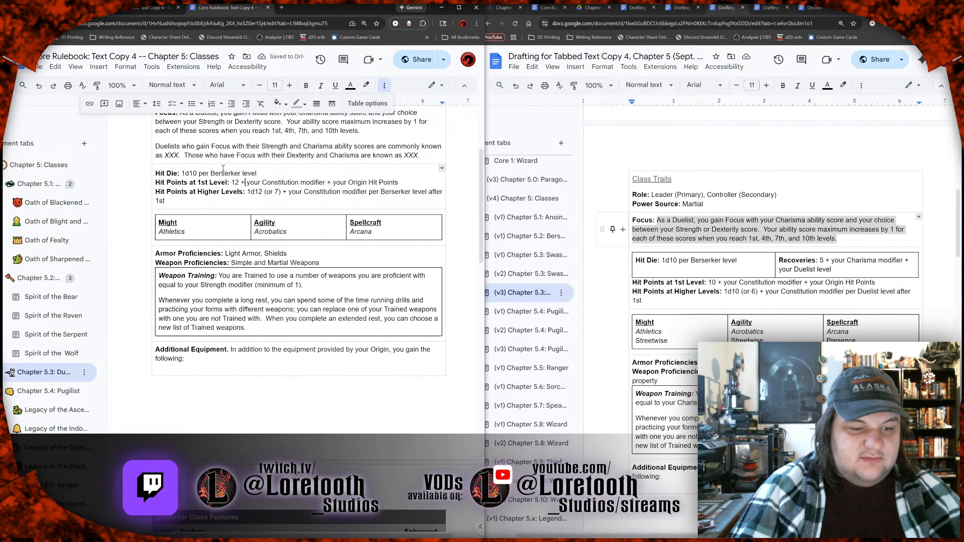
key("Left")
key("Left")
key("BackSpace")
type("0")
Step: Change the Duelist's Hit Points at Higher Levels to 1d10 (or 6)
key("Right")
key("Right")
key("Right")
key("Right")
key("Right")
key("Right")
key("Right")
key("Right")
key("Right")
key("Right")
key("Right")
key("Right")
key("Right")
key("Right")
key("Right")
key("Right")
key("Down")
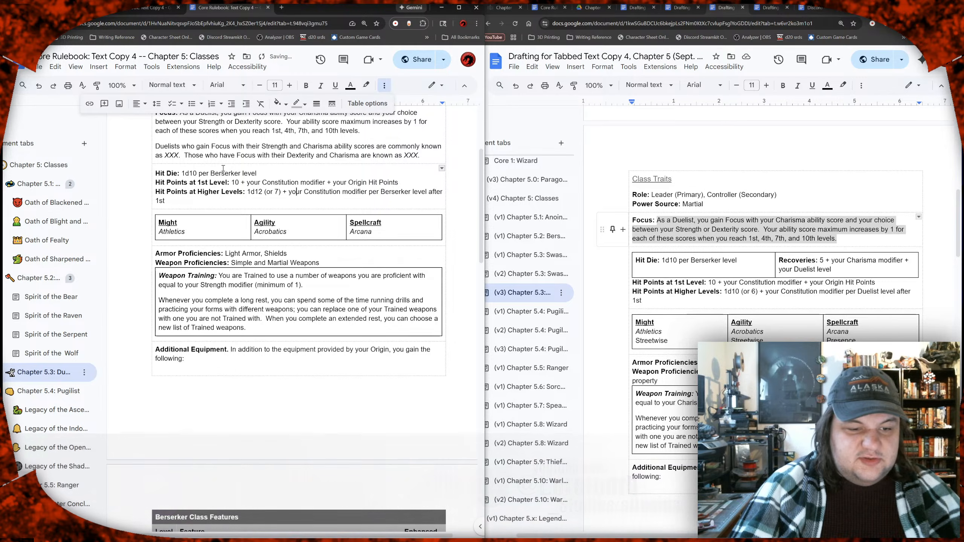
key("Left")
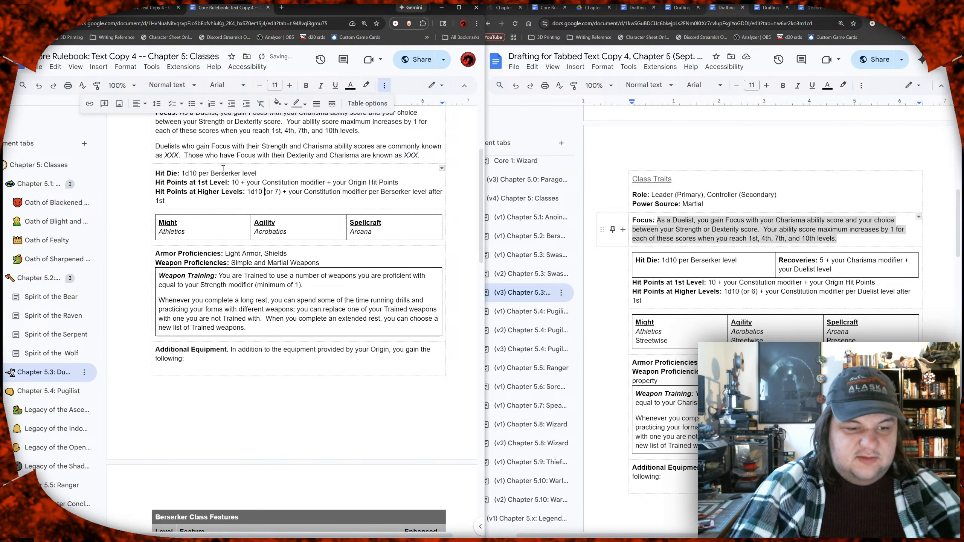
key("Right")
key("Right")
key("Right")
key("Right")
key("Right")
key("BackSpace")
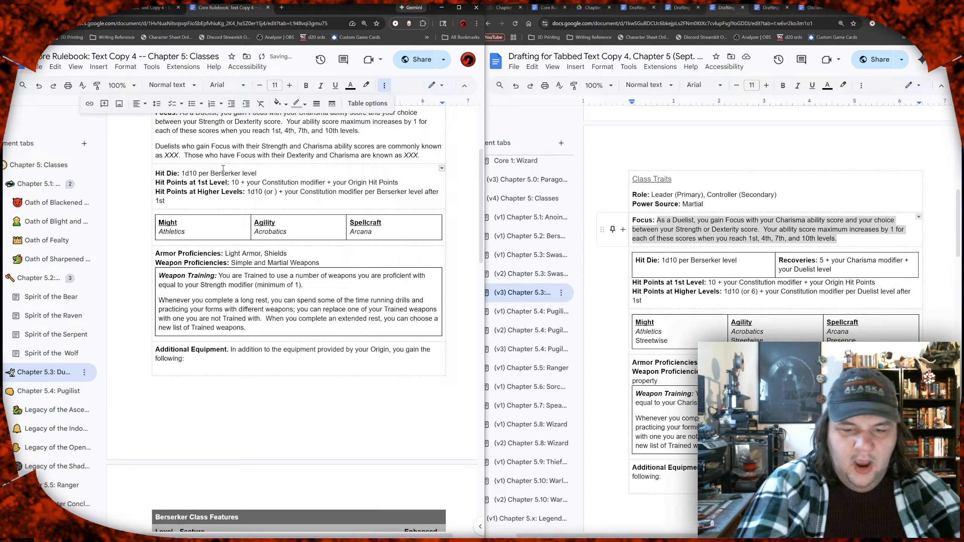
type("6")
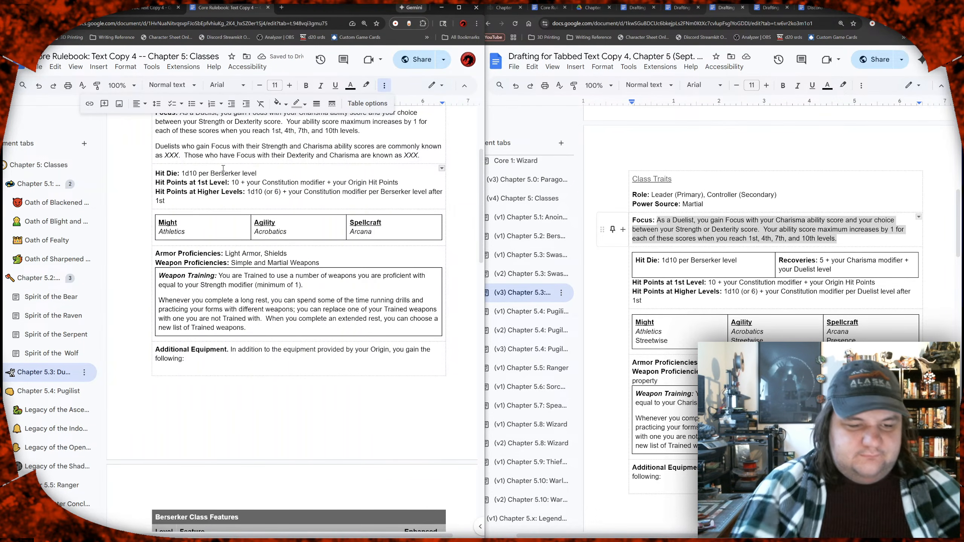
key("Down")
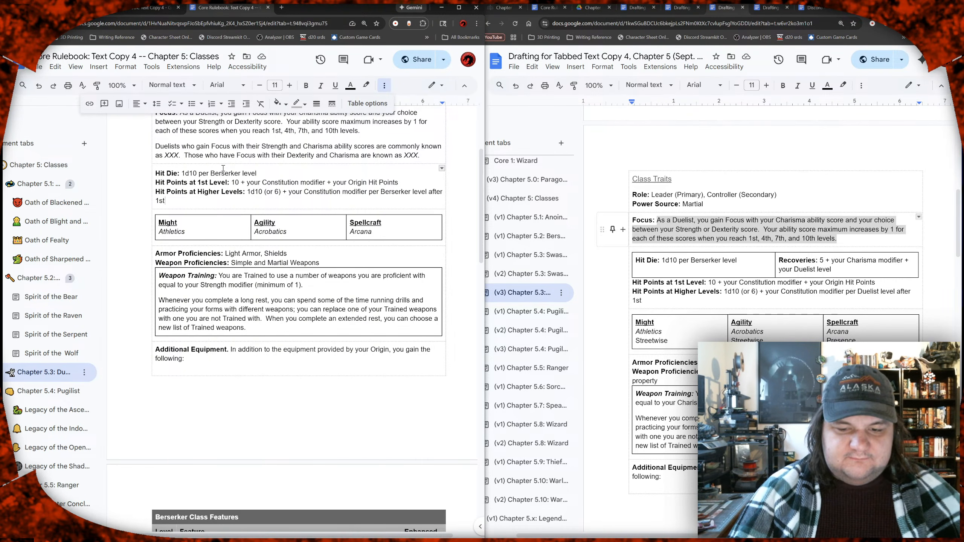
scroll(302, 214, "down", 1)
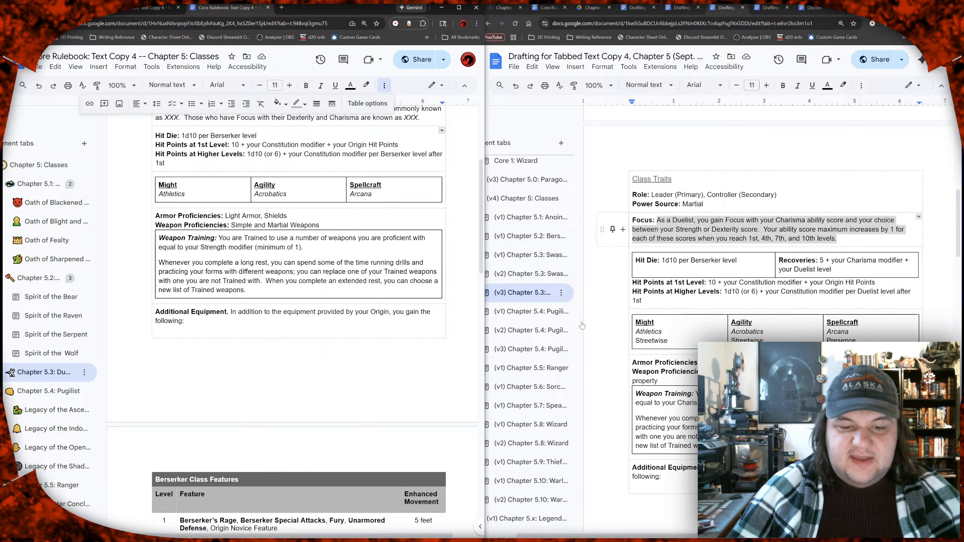
left_click(696, 342)
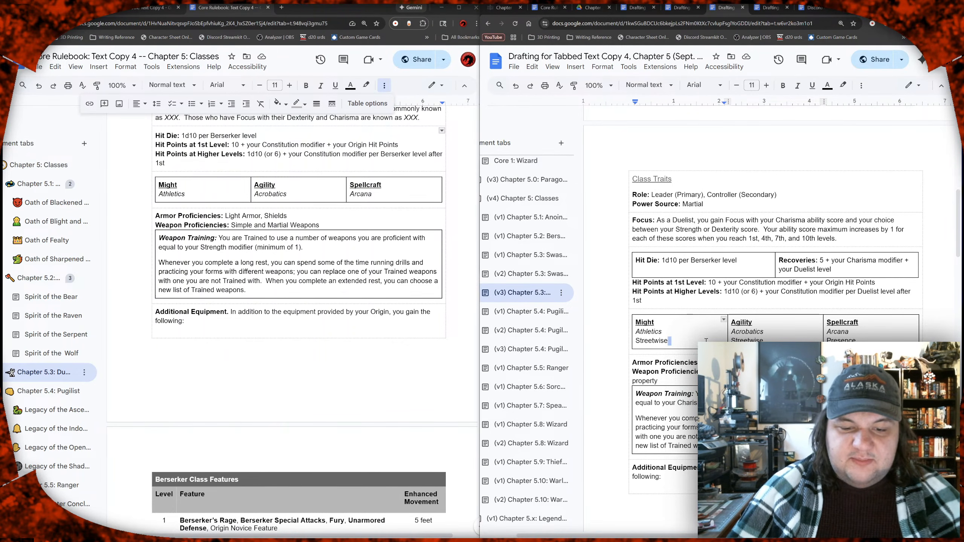
left_click(779, 339)
double_click(866, 339)
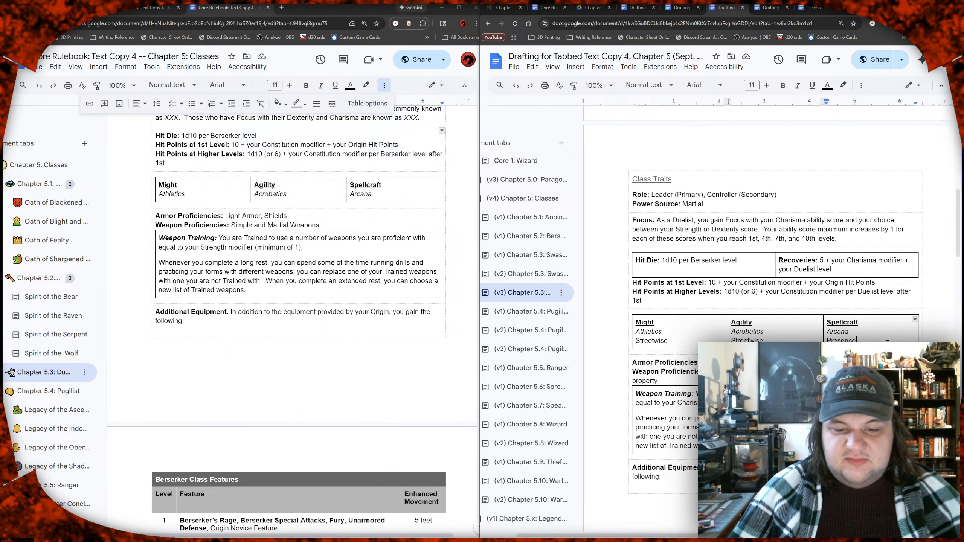
left_click(862, 340)
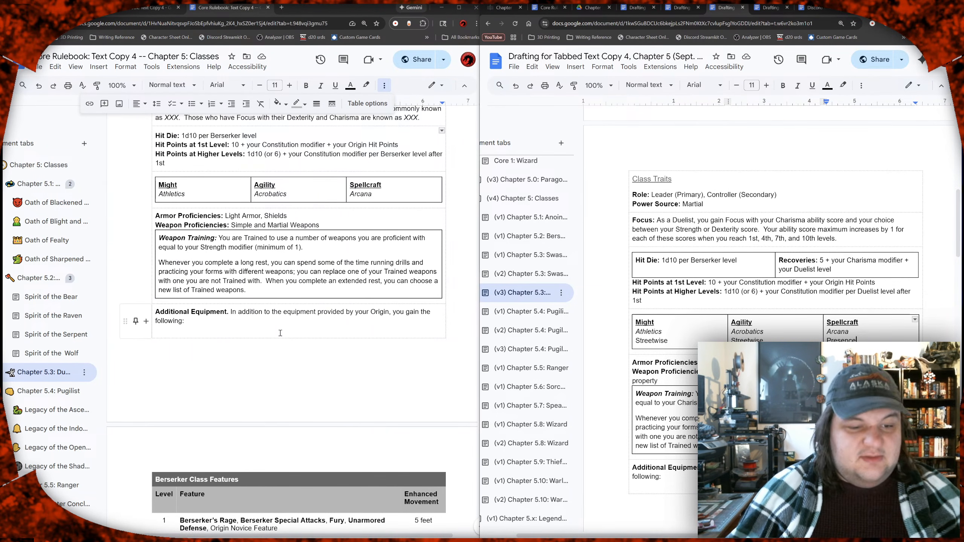
scroll(286, 308, "up", 2)
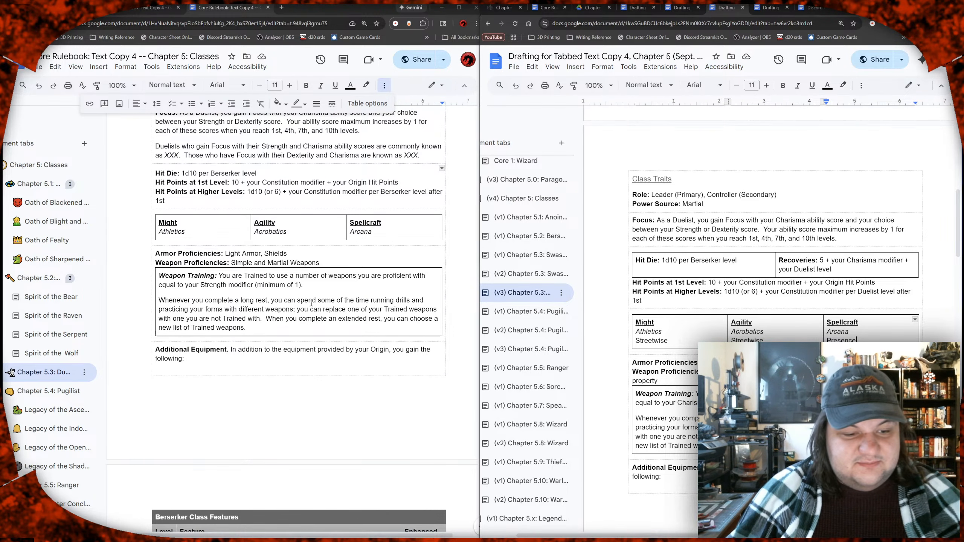
Step: Review the Pugilist draft versions for how their class traits, skill lists and weapon proficiencies are laid out
left_click(208, 236)
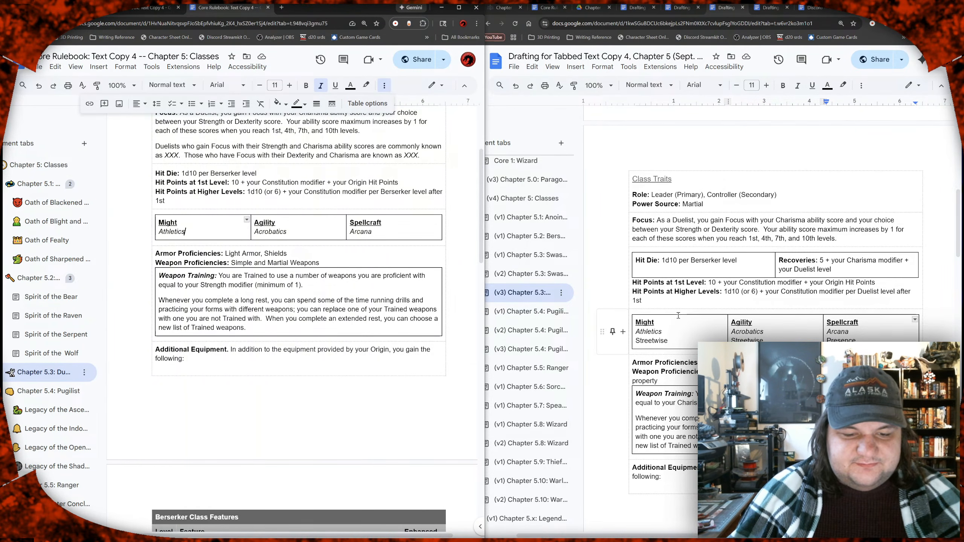
left_click(524, 319)
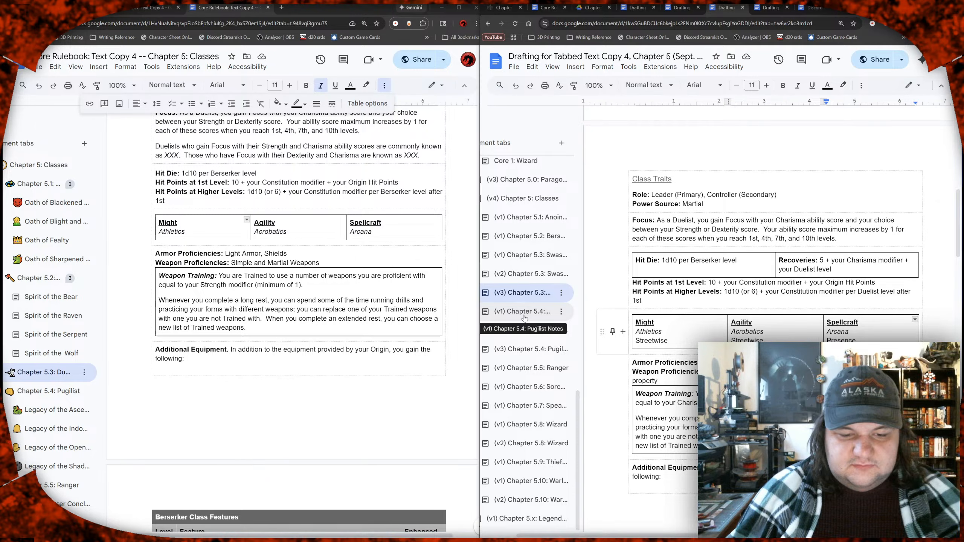
left_click(525, 318)
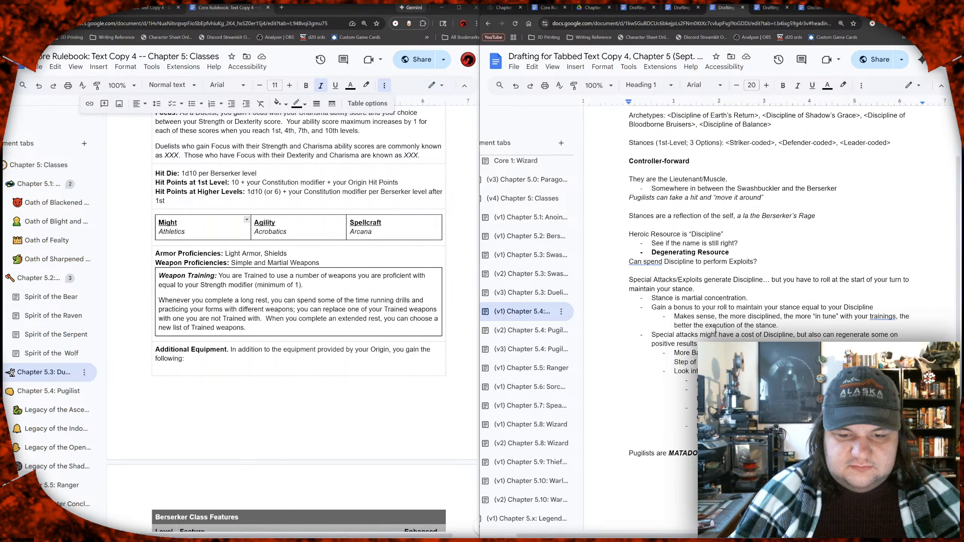
scroll(715, 329, "down", 1)
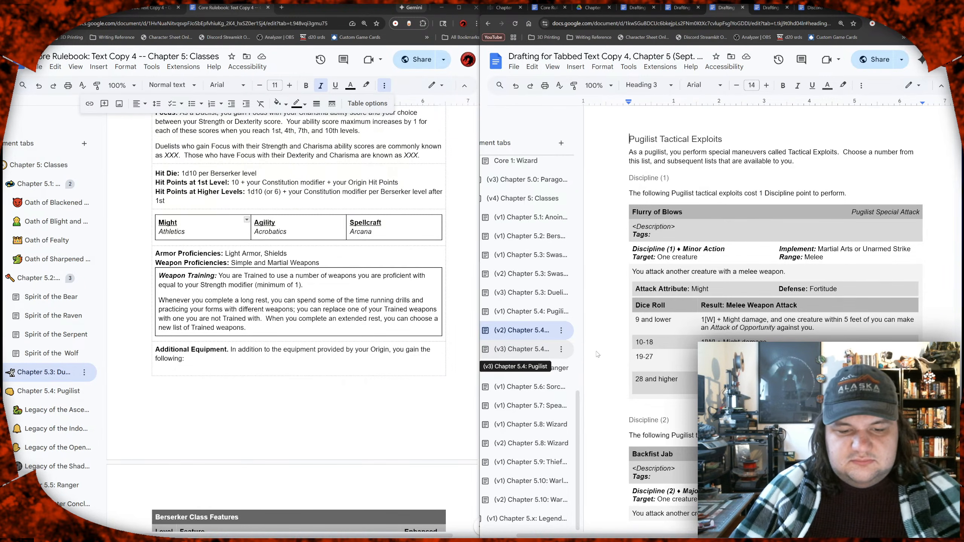
scroll(682, 346, "down", 2)
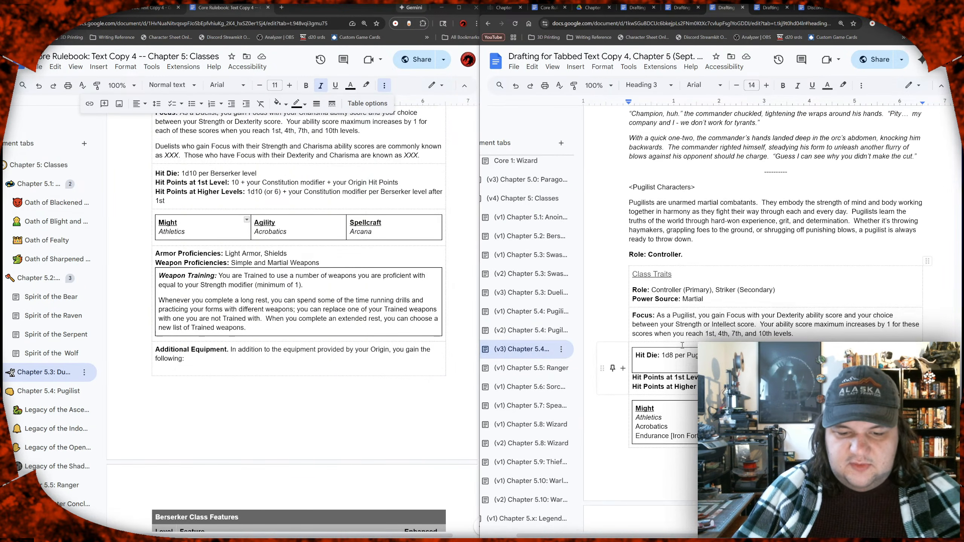
scroll(682, 346, "down", 2)
left_click(682, 352)
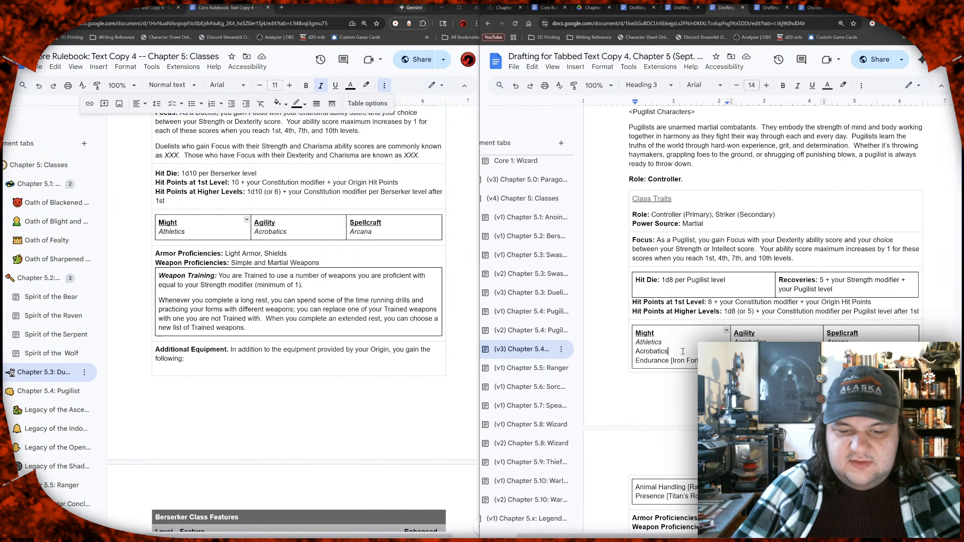
scroll(683, 352, "down", 1)
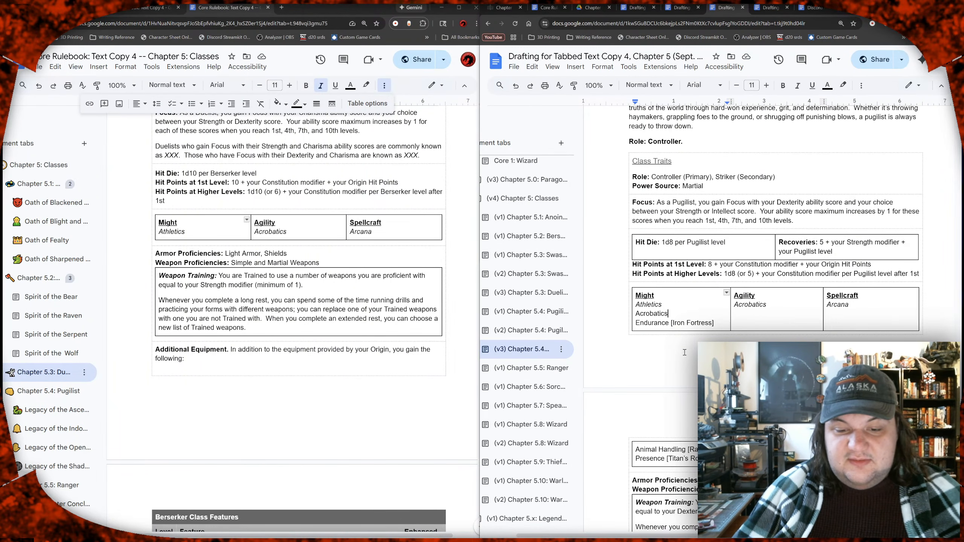
scroll(679, 359, "down", 1)
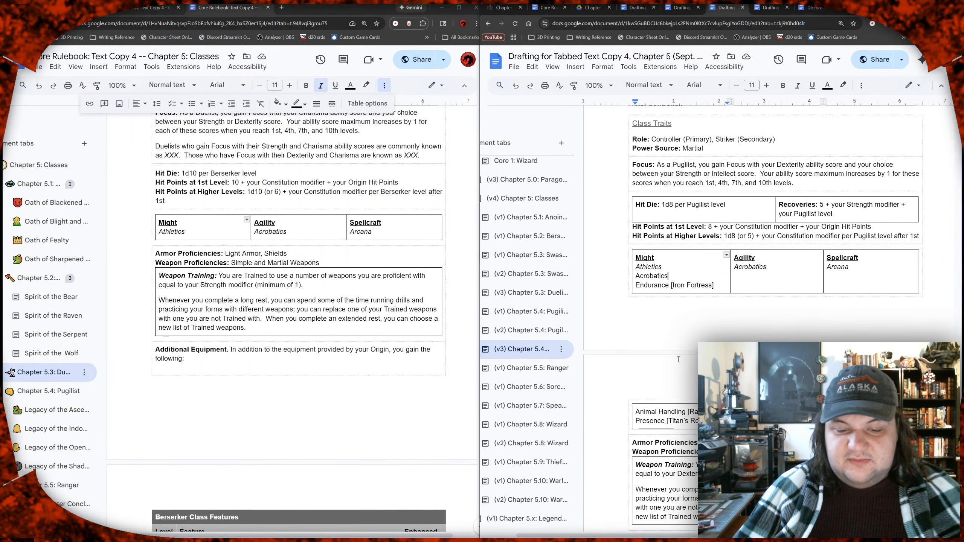
scroll(678, 359, "down", 3)
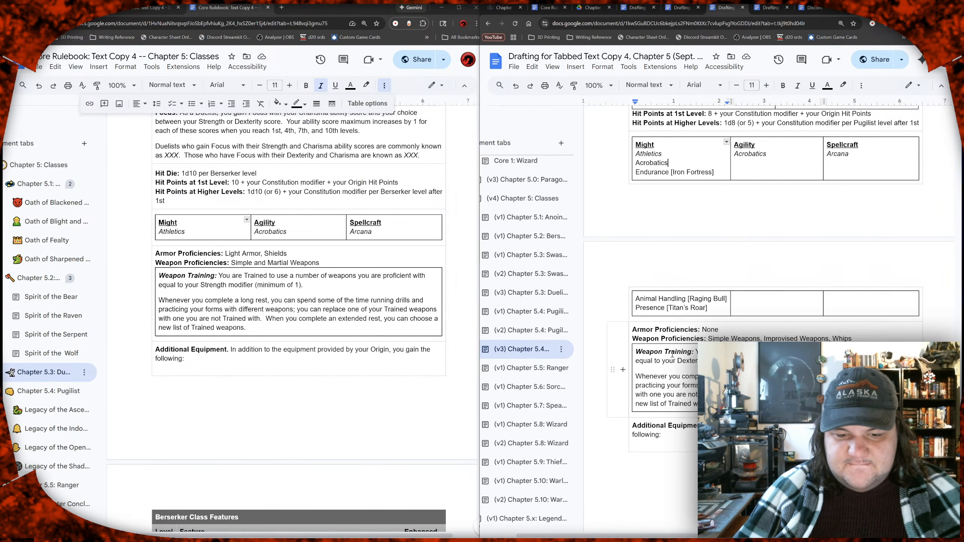
scroll(672, 356, "down", 1)
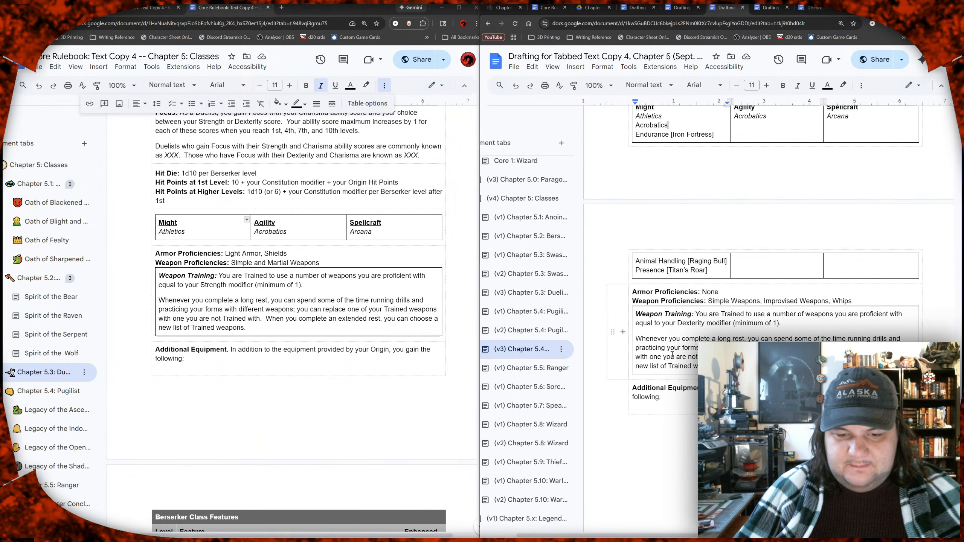
scroll(672, 355, "up", 3)
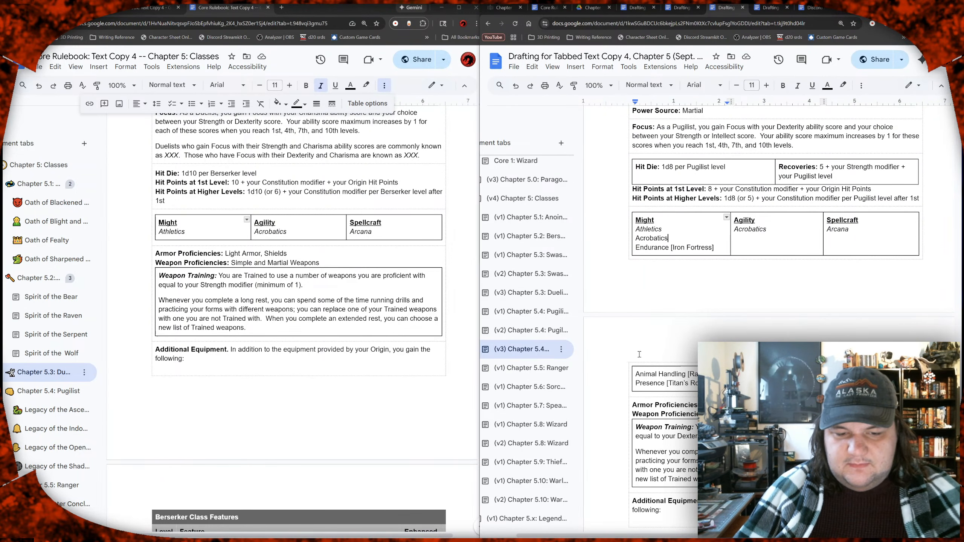
Step: Return to the Duelist draft's class traits and add Presence in plain text below Arcana in the rulebook's Spellcraft skills
left_click(538, 292)
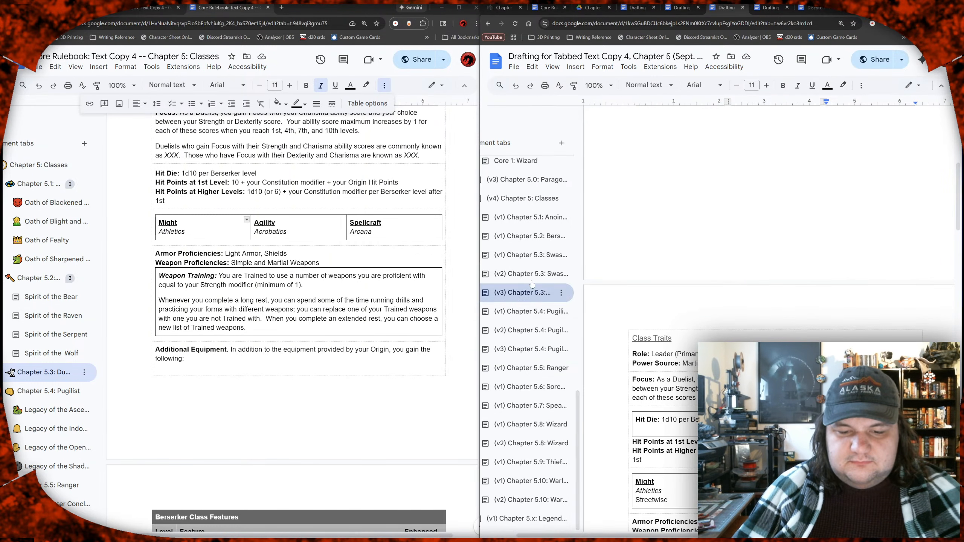
scroll(735, 339, "down", 3)
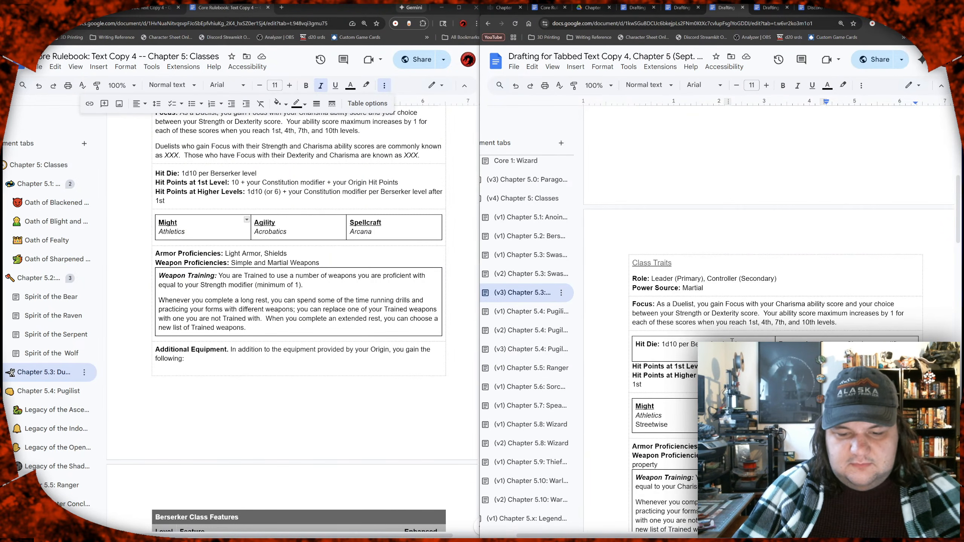
left_click(389, 234)
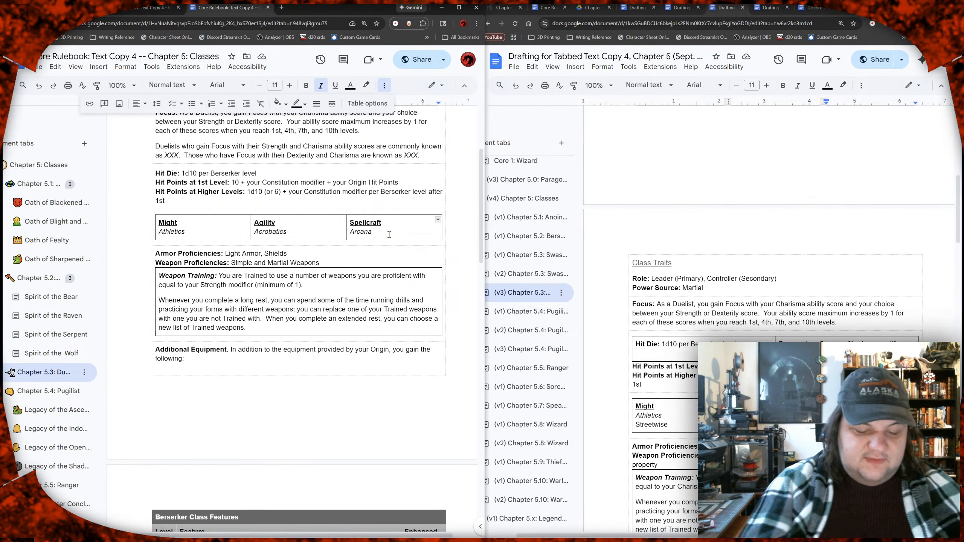
key("Return")
type("Presence")
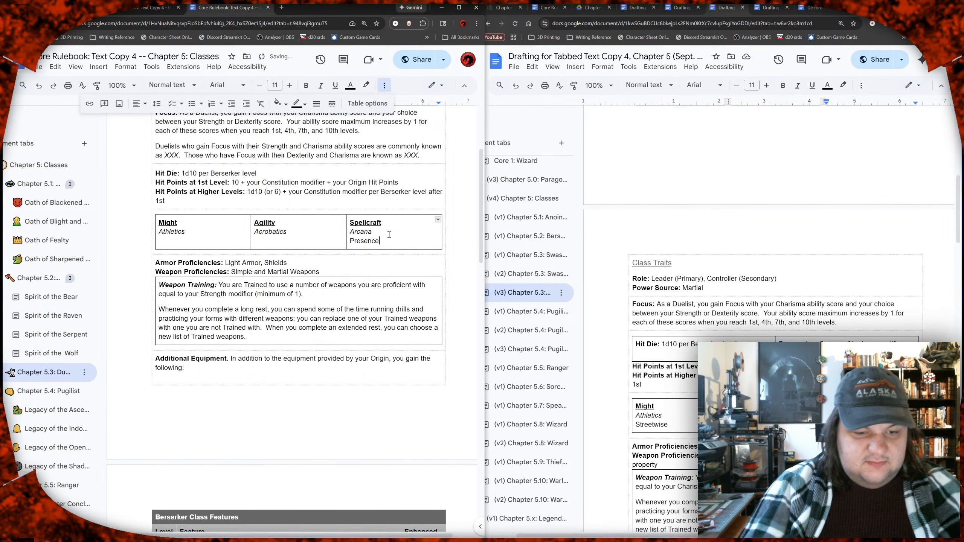
left_click(285, 242)
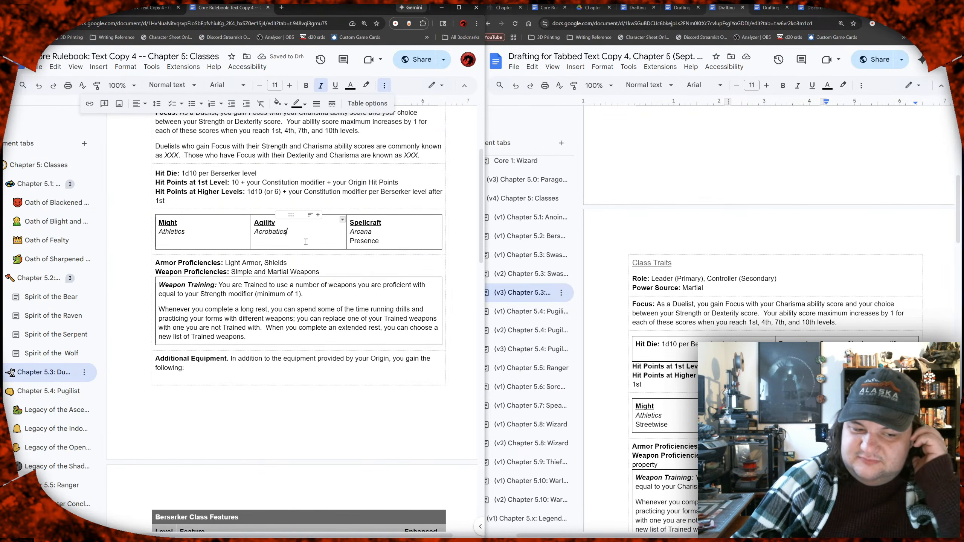
key("ctrl+i")
key("Return")
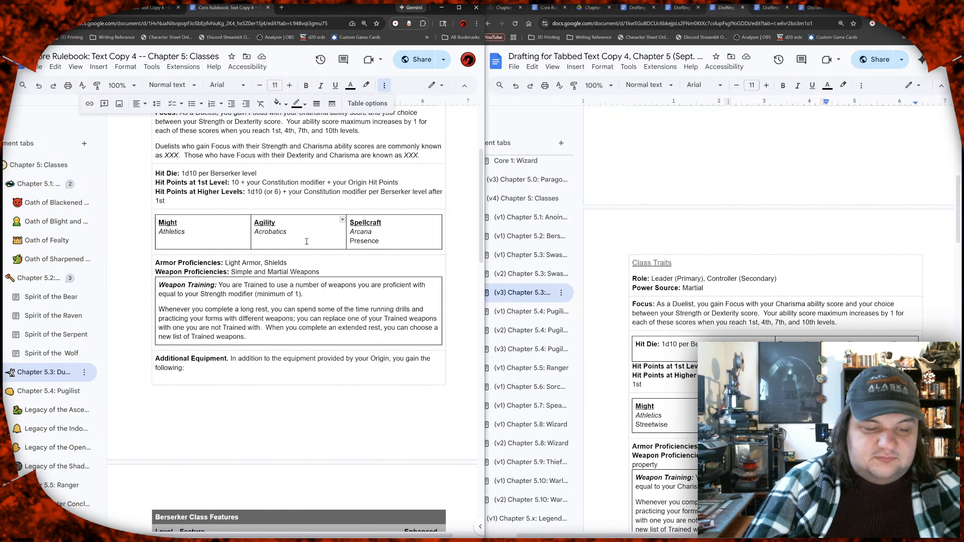
key("BackSpace")
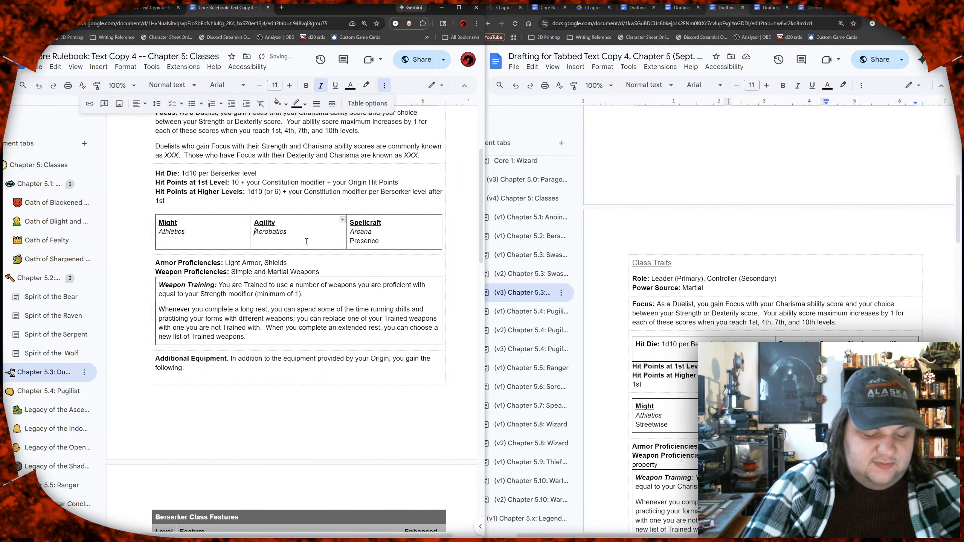
key("Up")
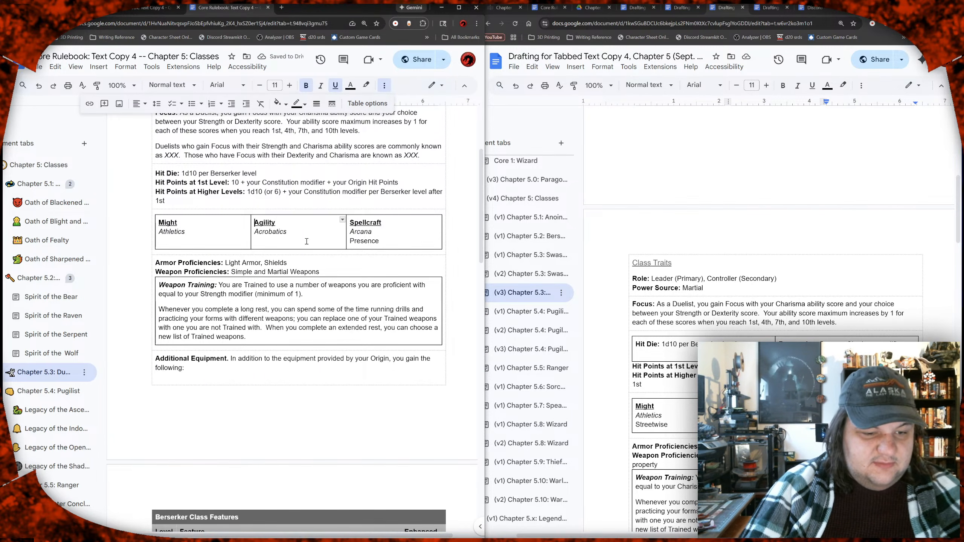
key("Left")
key("Down")
key("Left")
left_click(227, 237)
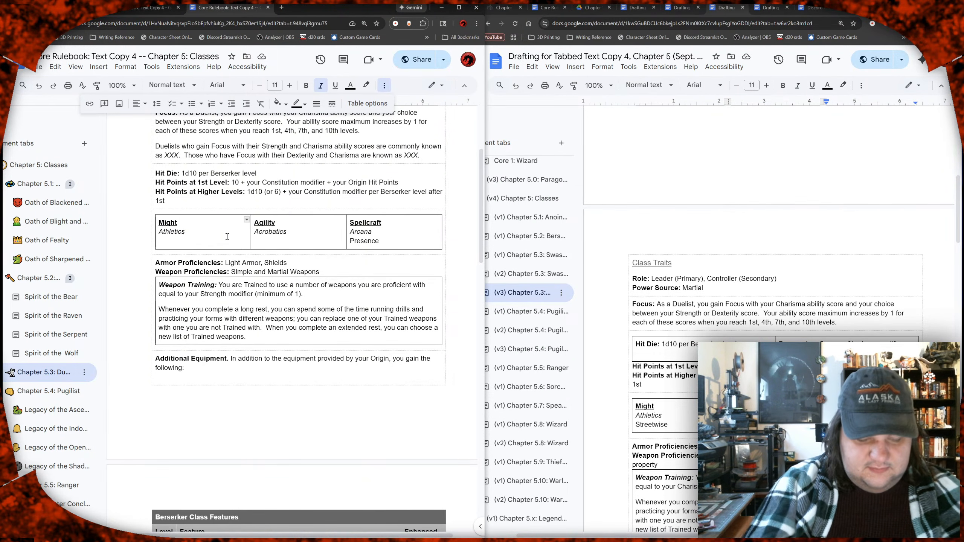
key("Return")
key("ctrl+i")
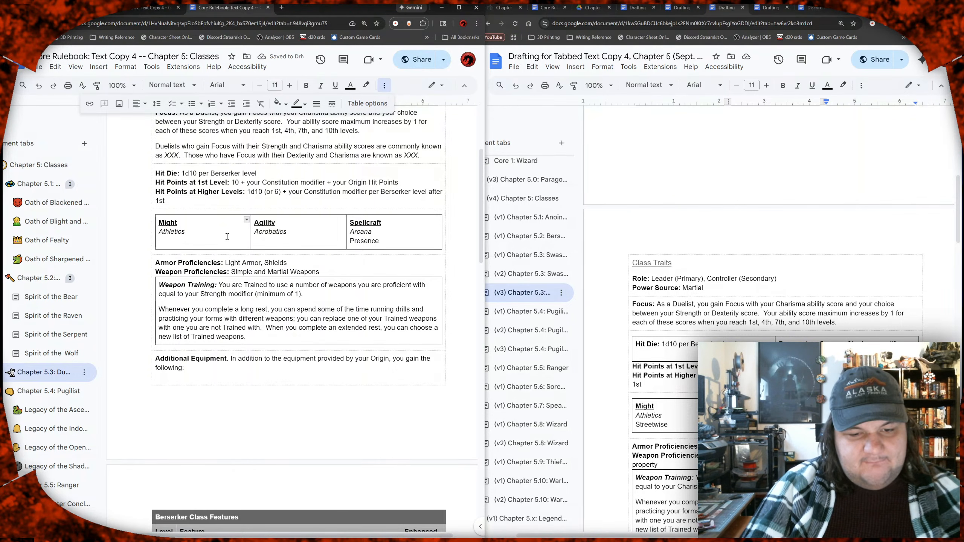
key("BackSpace")
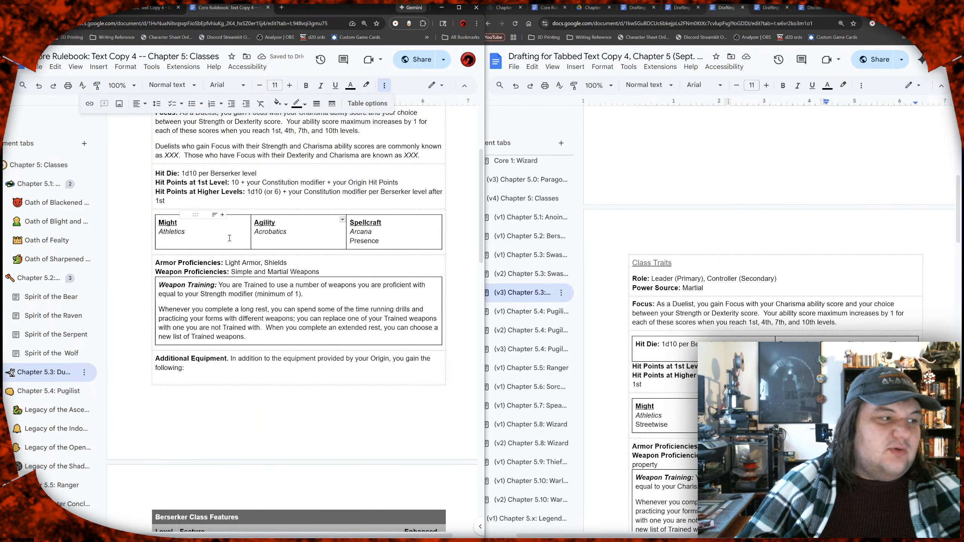
Step: Add Streetwise in plain text below Acrobatics in the Duelist's Agility skills
type("Streetwise")
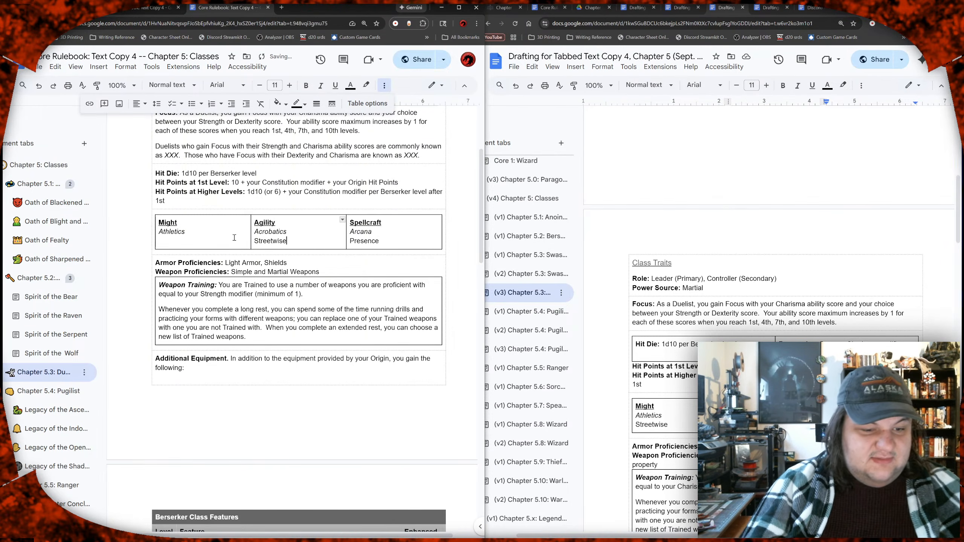
key("Down")
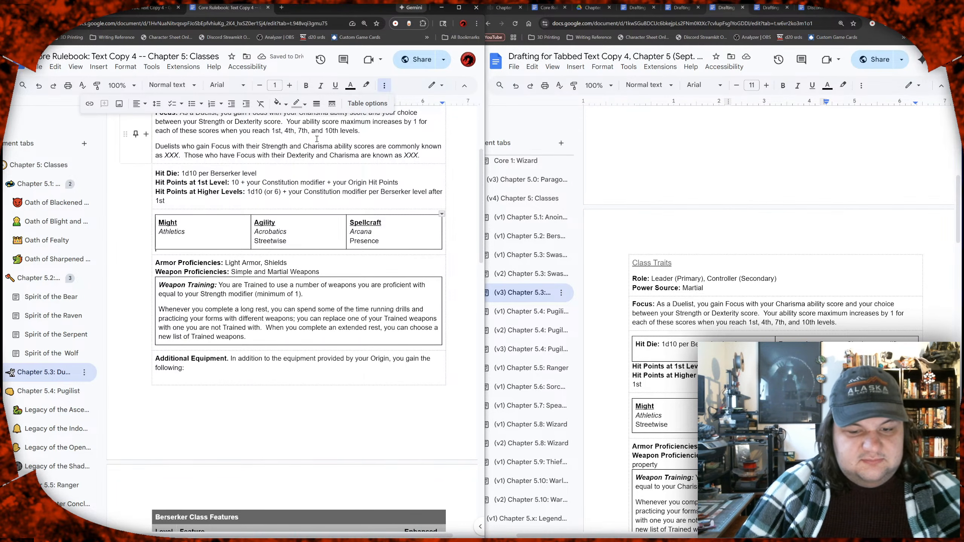
Step: Check the proficiencies in the Duelist draft and replace the rulebook's Armor Proficiencies with "Light Armor, Medium Armor"
scroll(714, 309, "down", 4)
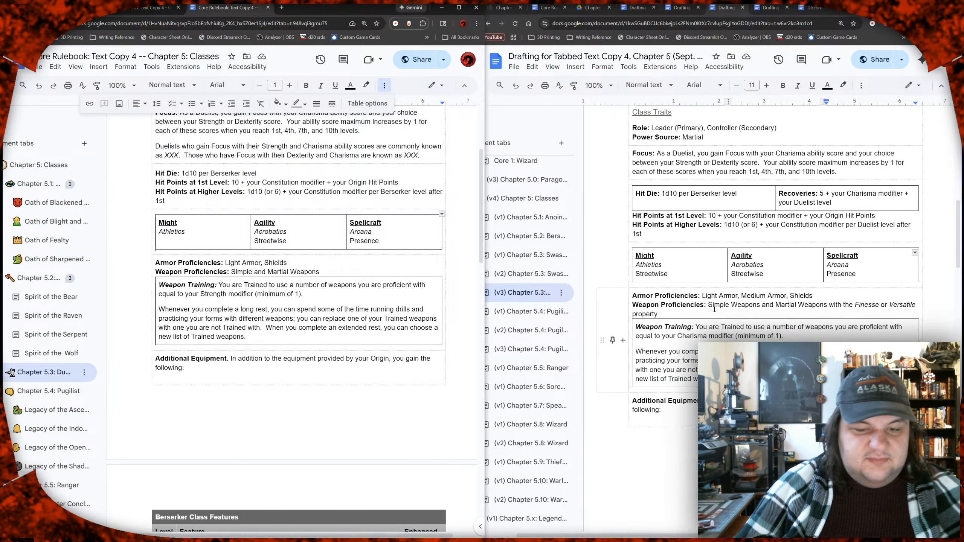
left_click_drag(669, 275, 622, 273)
left_click(696, 305)
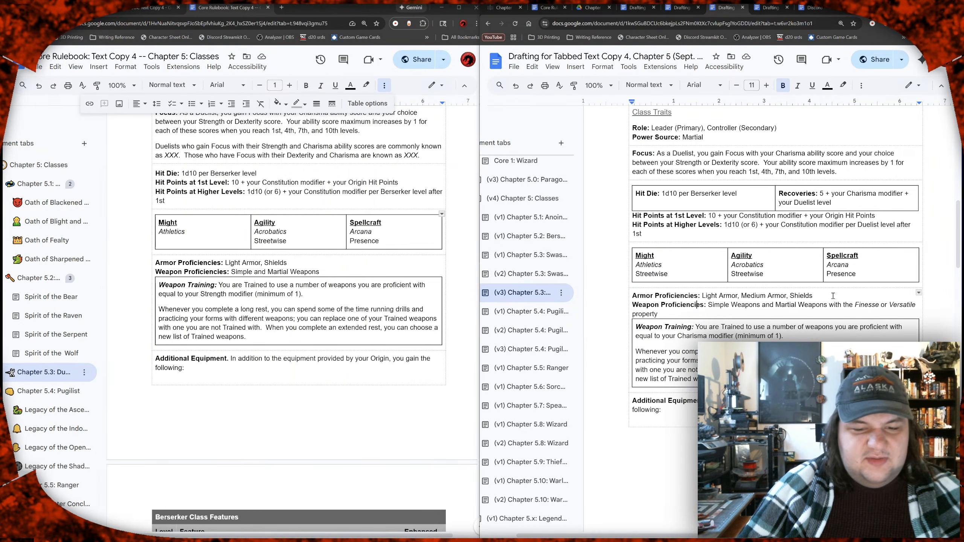
scroll(831, 300, "up", 2)
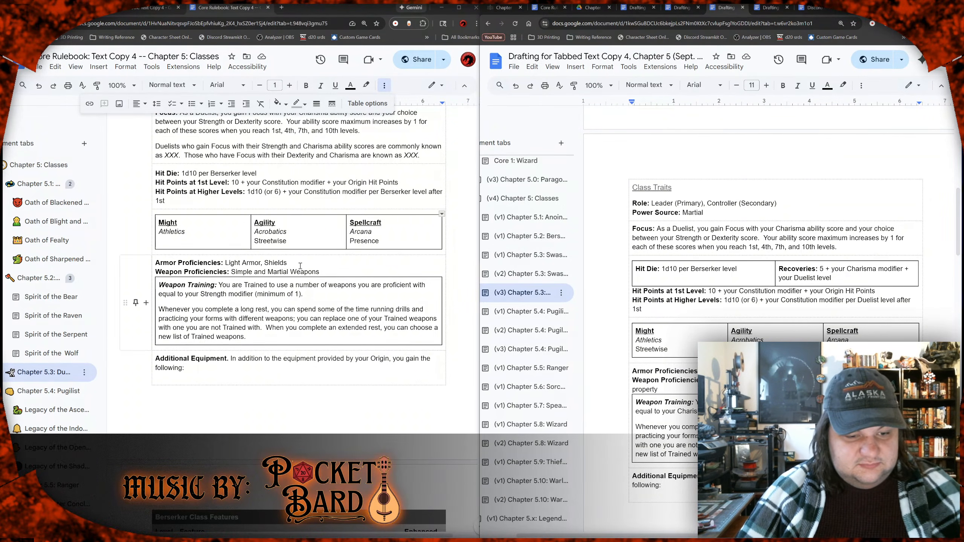
left_click_drag(300, 264, 226, 264)
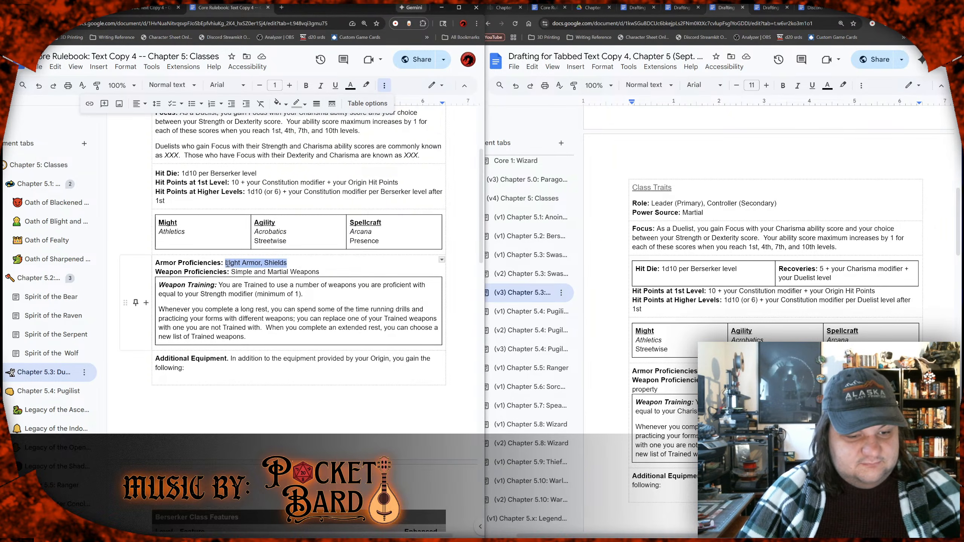
type("Light Armor, Medium Armor")
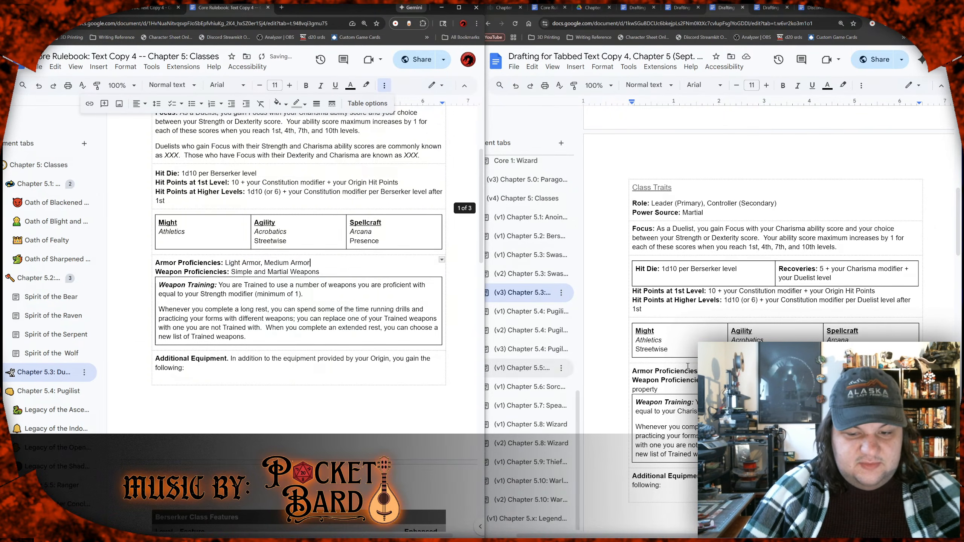
Step: Replace the rulebook's Weapon Proficiencies with the draft's "Simple Weapons and Martial Weapons with the Finesse or Versatile property"
double_click(660, 390)
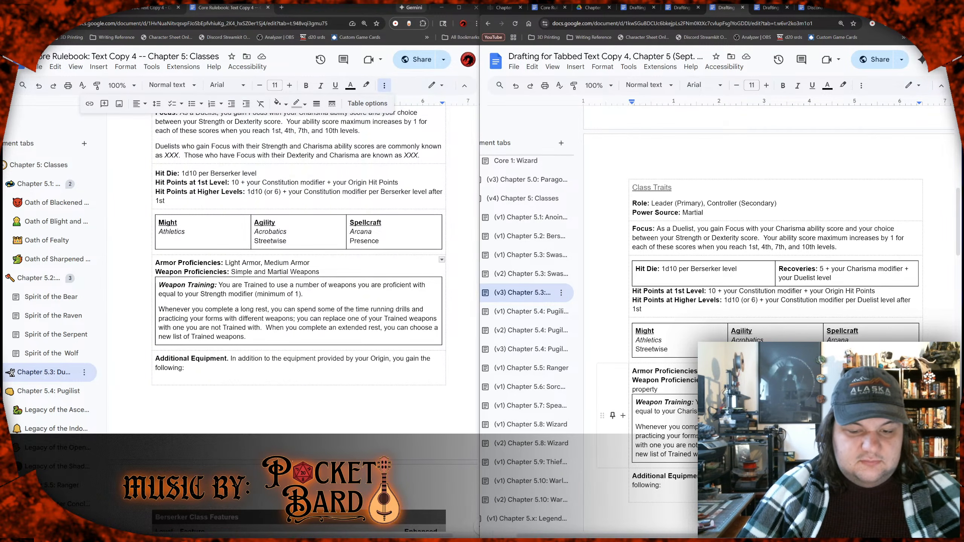
key("ctrl+shift+Left")
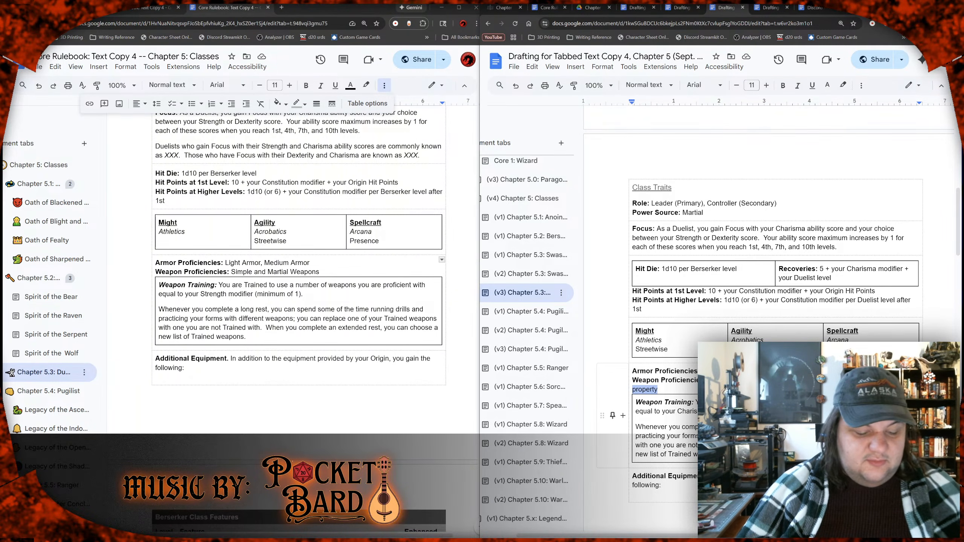
left_click(337, 272)
left_click_drag(337, 273, 230, 272)
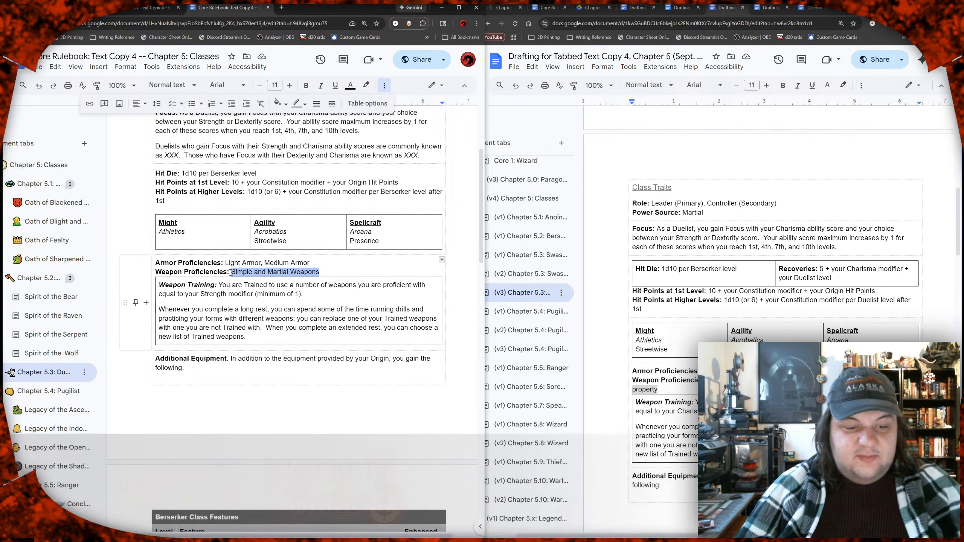
type("Simple Weapons and Martial Weapons with the Finesse or Versatile property")
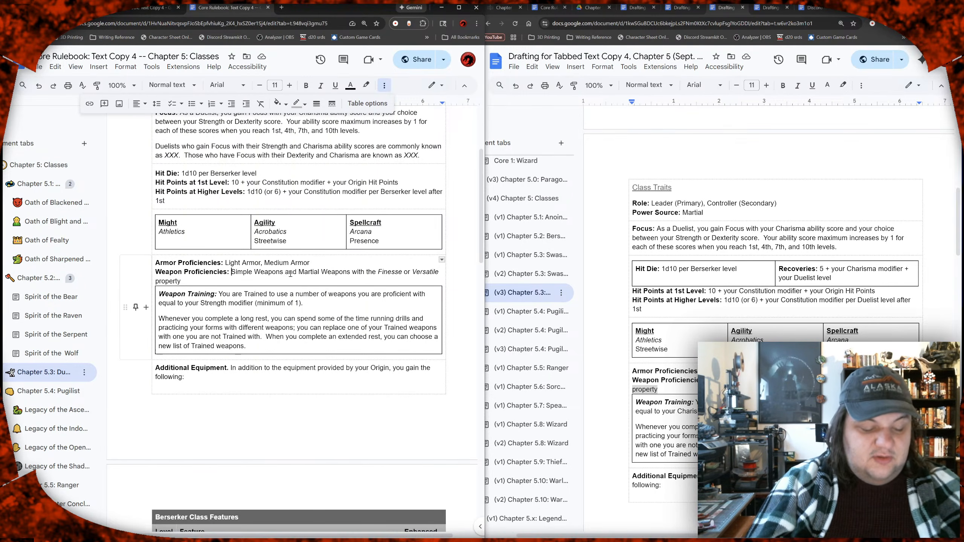
left_click(233, 272)
type("All")
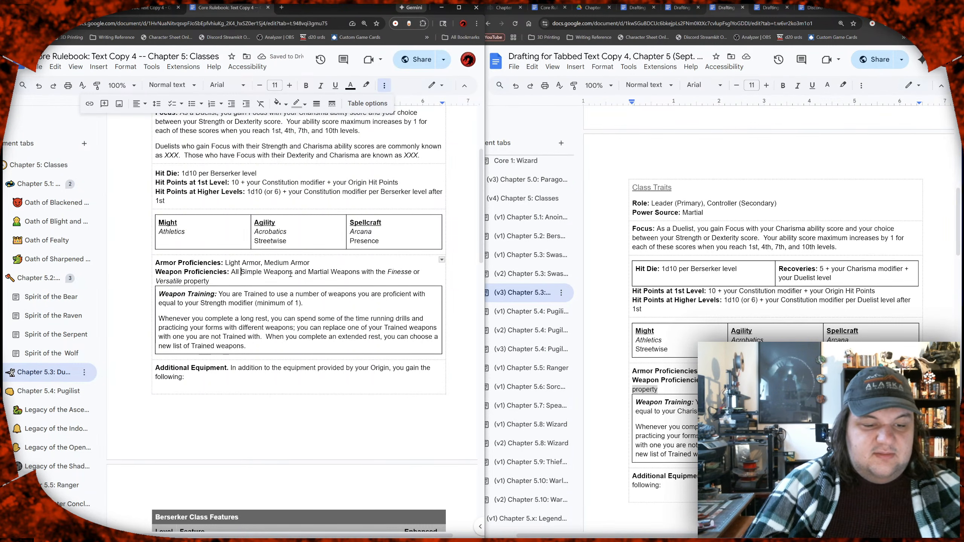
key("BackSpace")
key("BackSpace")
key("BackSpace")
key("BackSpace")
Step: Insert a comma after "Simple Weapons" in the Duelist's Weapon Proficiencies
left_click(282, 272)
type(",")
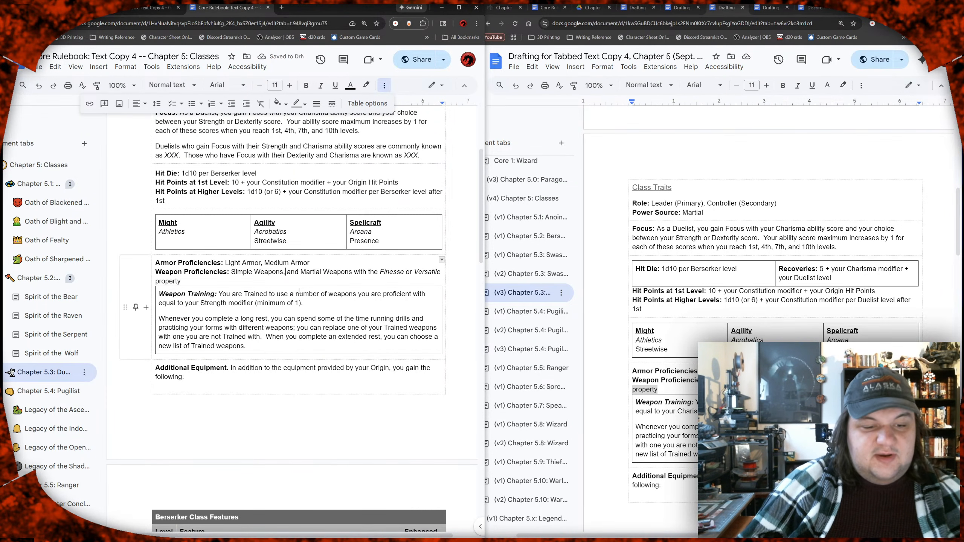
left_click_drag(354, 273, 376, 283)
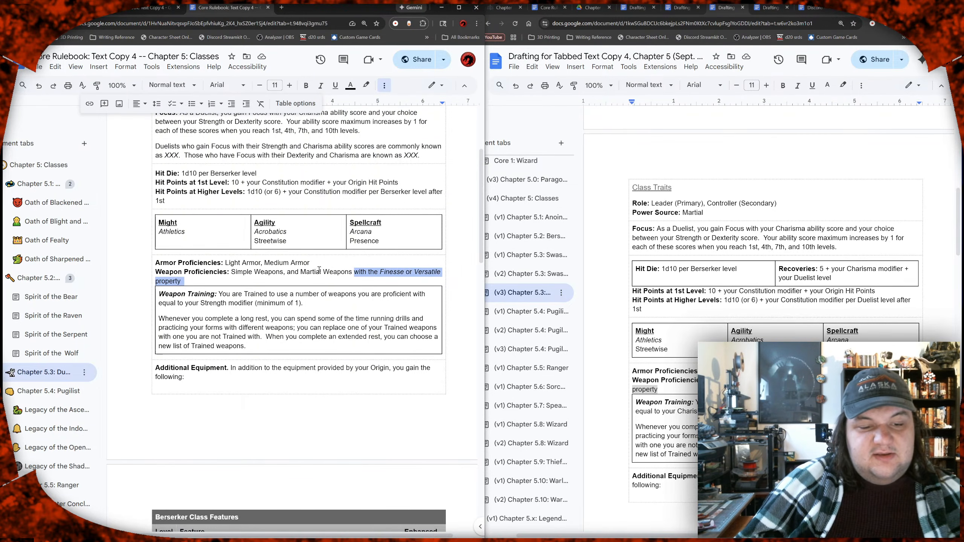
left_click_drag(300, 272, 352, 270)
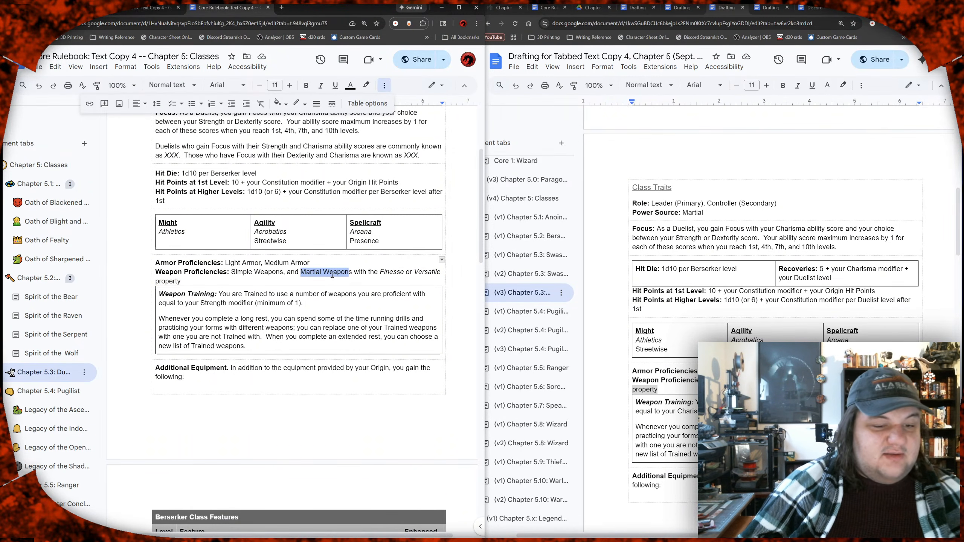
left_click(272, 272)
left_click(243, 272)
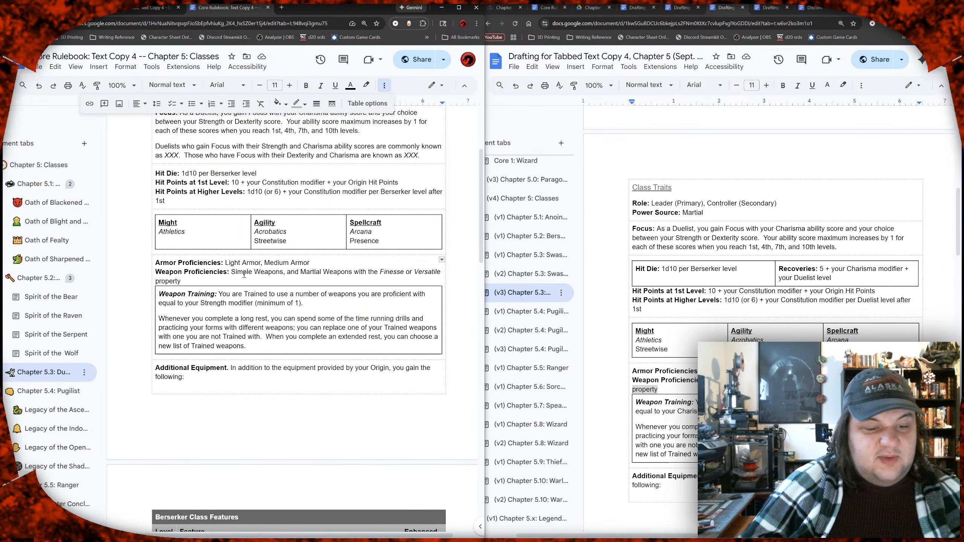
left_click(359, 272)
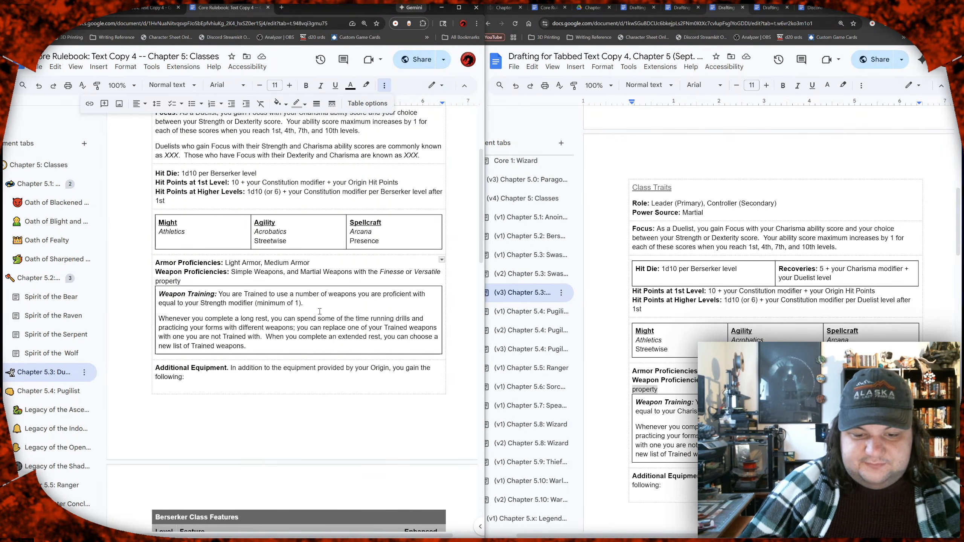
Step: Replace "Strength" with "Charisma" as the modifier in the Duelist's Weapon Training paragraph
double_click(202, 303)
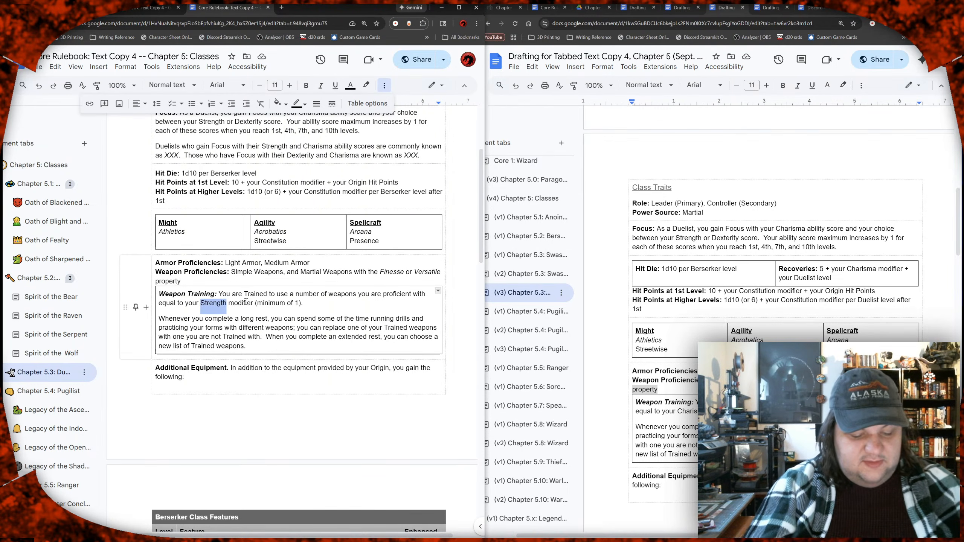
type("Charisma")
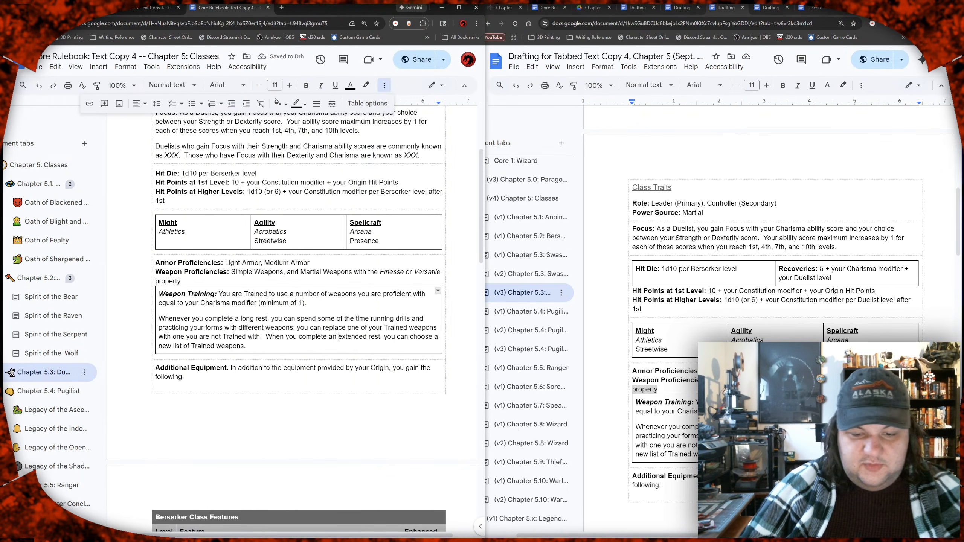
Step: Retitle the rulebook's "Berserker Class Features" table as "Duelist Class Features"
scroll(339, 337, "down", 2)
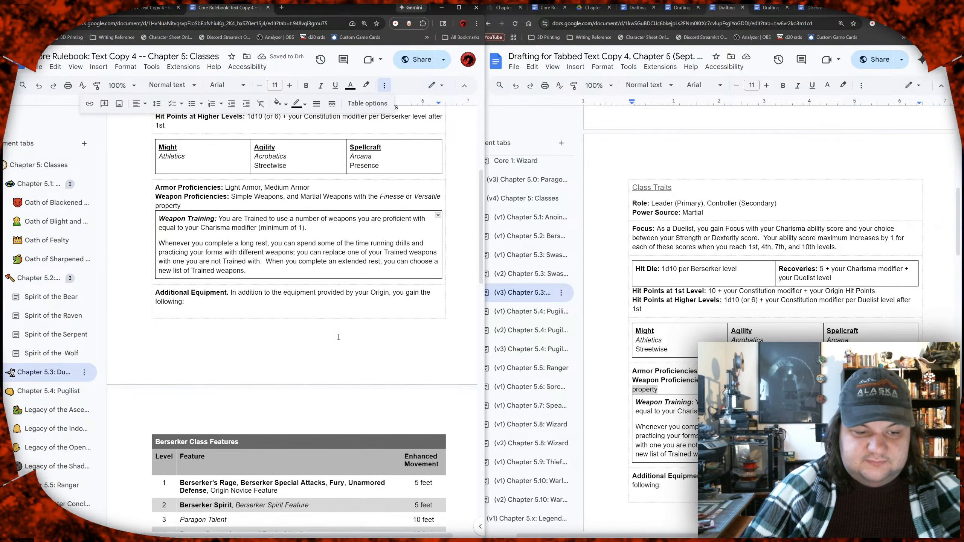
scroll(339, 336, "down", 3)
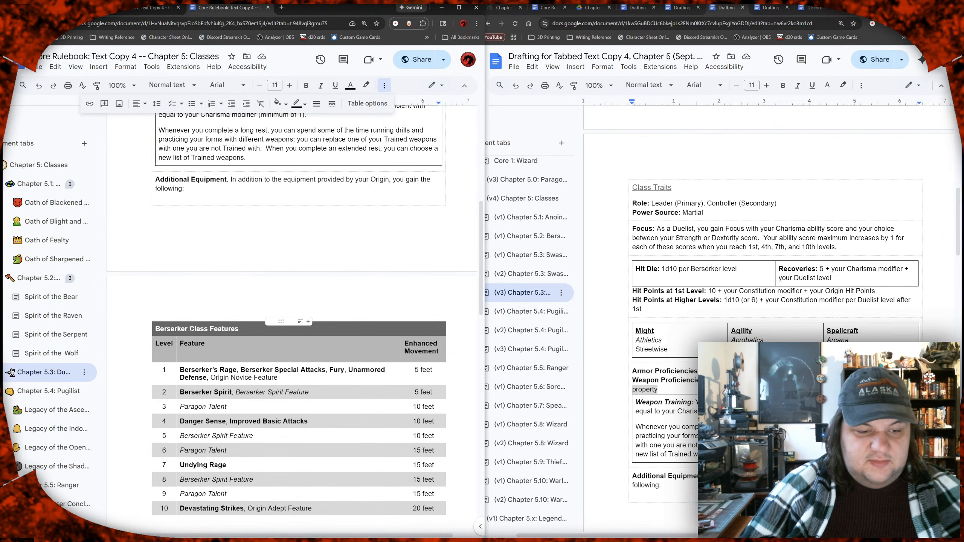
left_click(188, 329)
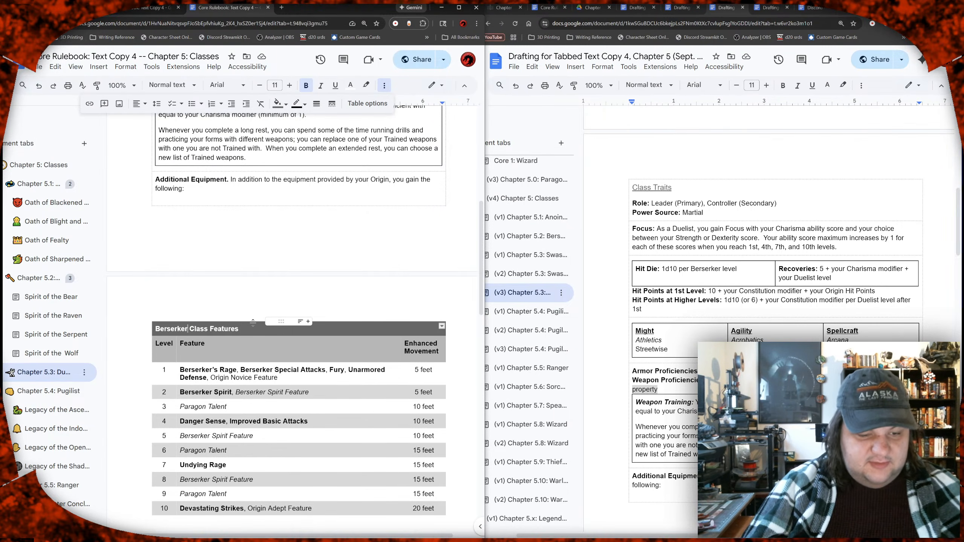
double_click(188, 328)
type("Duelist")
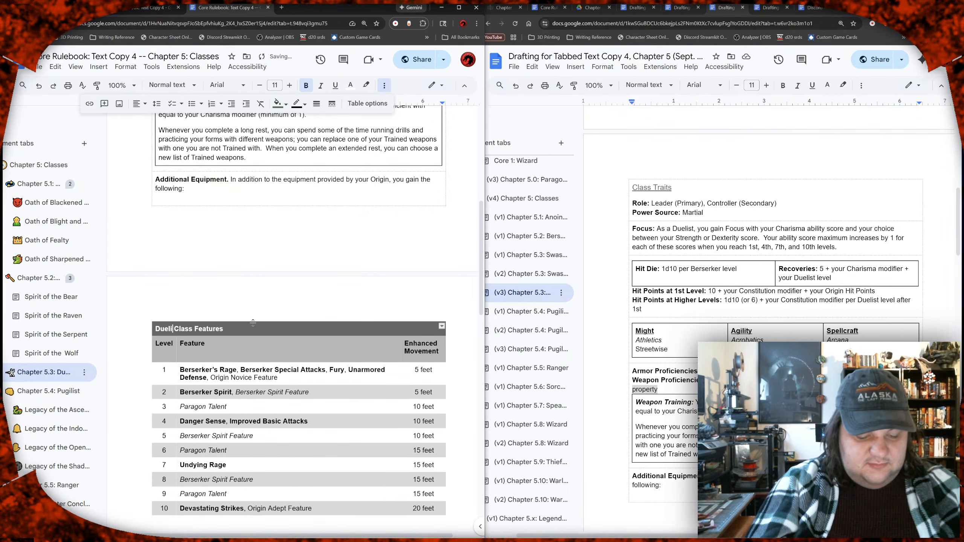
left_click(170, 392)
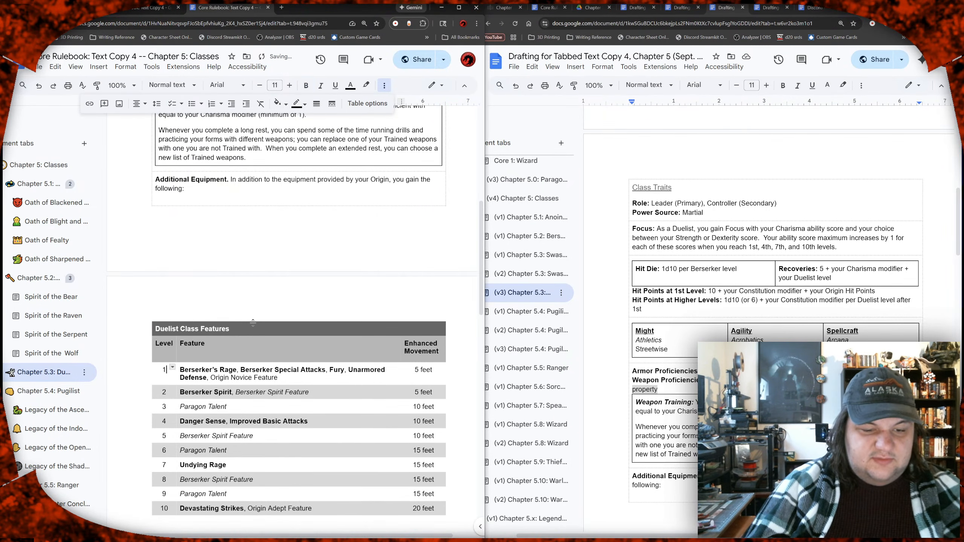
Step: Read through the Duelist draft's class features table and its Duelist's Grit and Panache rules, including gaining and using panache
scroll(755, 304, "down", 12)
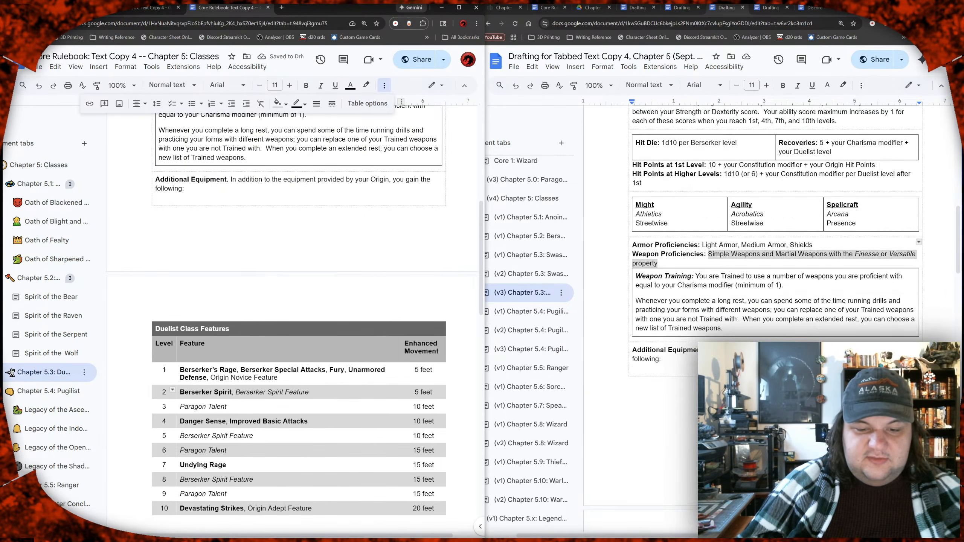
scroll(756, 304, "down", 2)
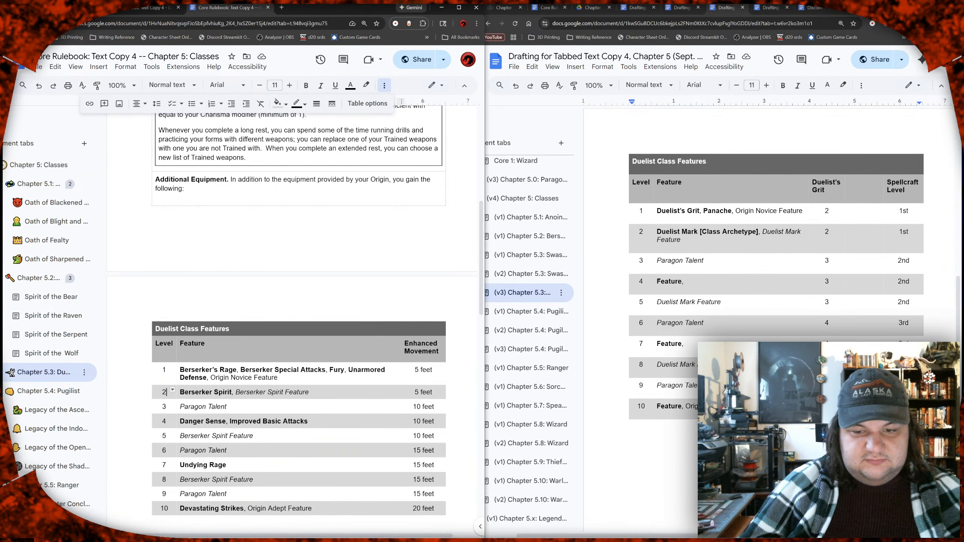
scroll(756, 304, "down", 10)
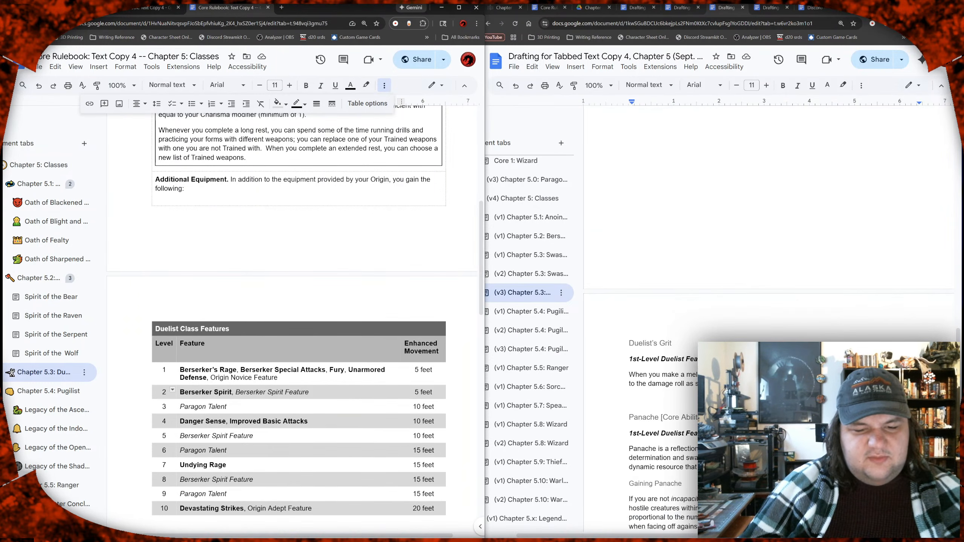
scroll(756, 304, "down", 6)
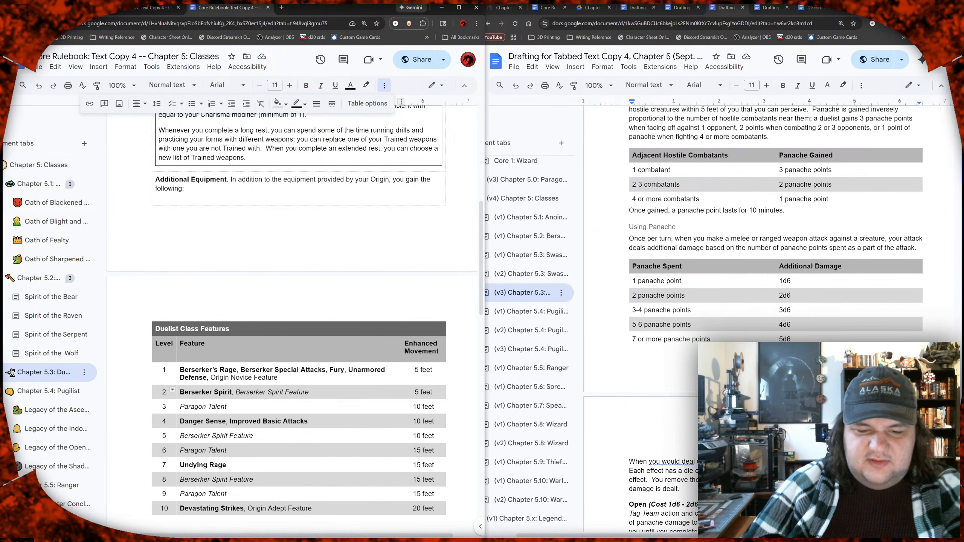
scroll(756, 266, "down", 6)
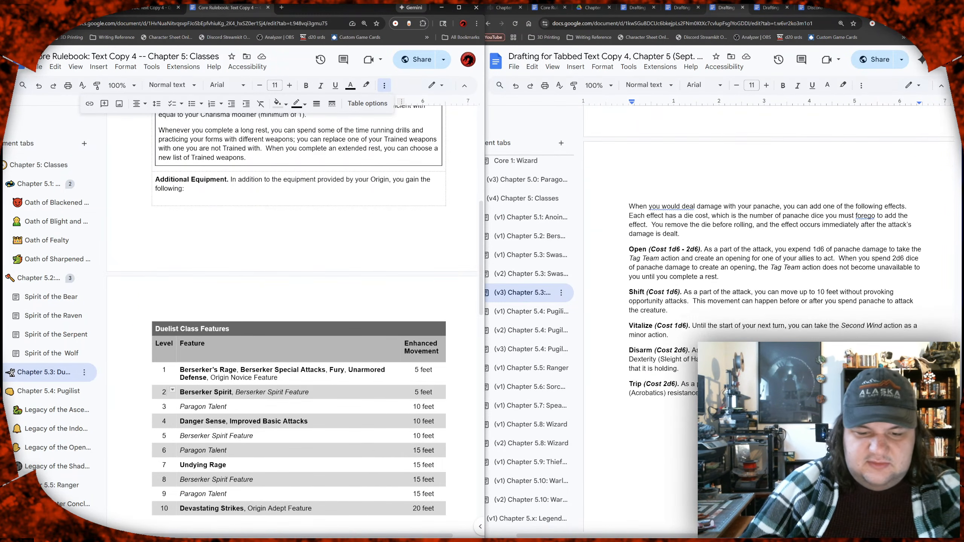
scroll(775, 247, "down", 3)
scroll(775, 247, "up", 7)
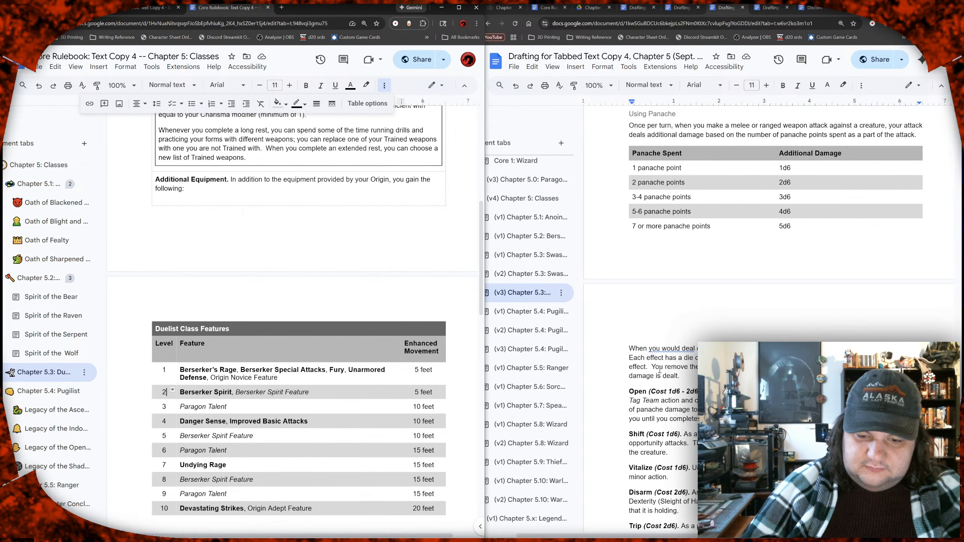
scroll(683, 375, "up", 1)
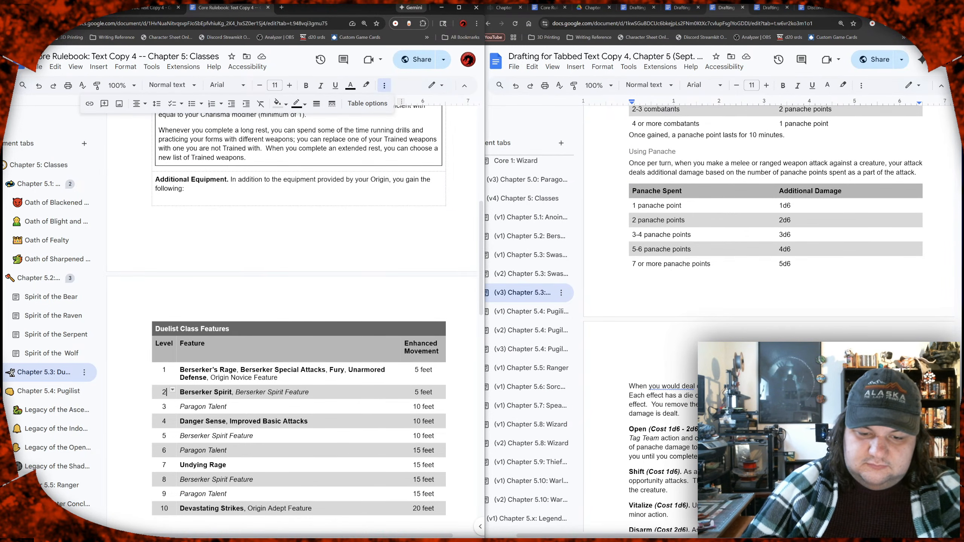
scroll(683, 375, "up", 3)
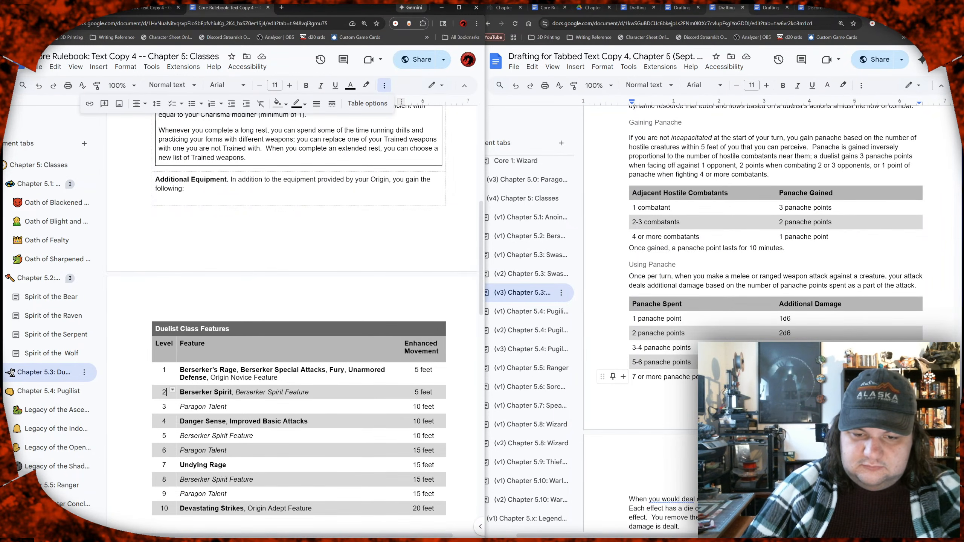
scroll(683, 375, "up", 1)
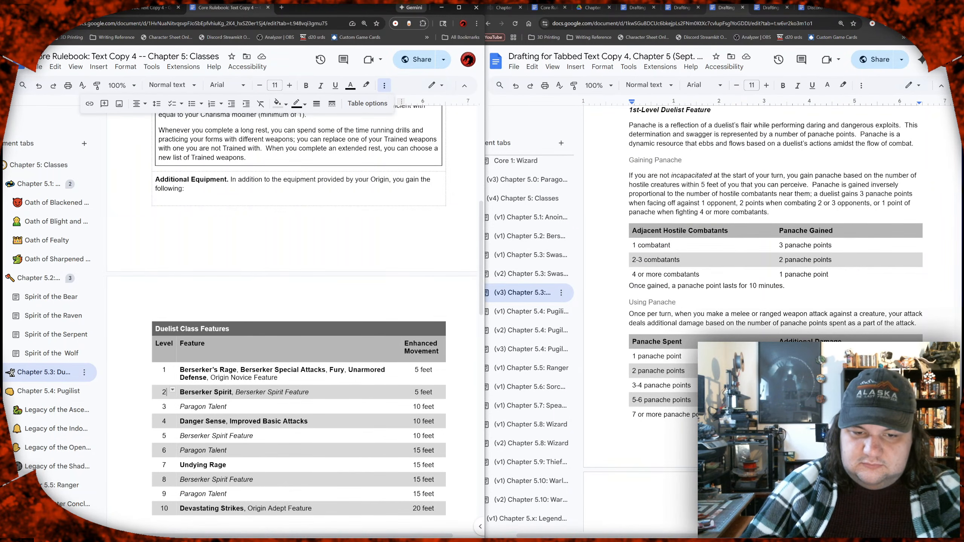
scroll(683, 375, "up", 7)
scroll(688, 390, "up", 1)
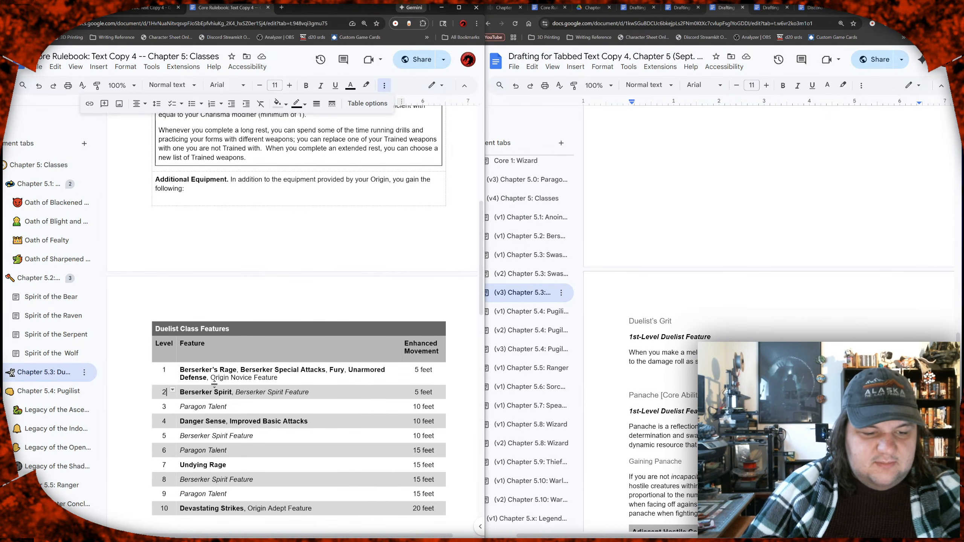
Step: Delete the bold Berserker features from levels 1, 2, 4, 7 and 10 of the rulebook's Duelist table, keeping the Origin features
left_click_drag(212, 382, 180, 368)
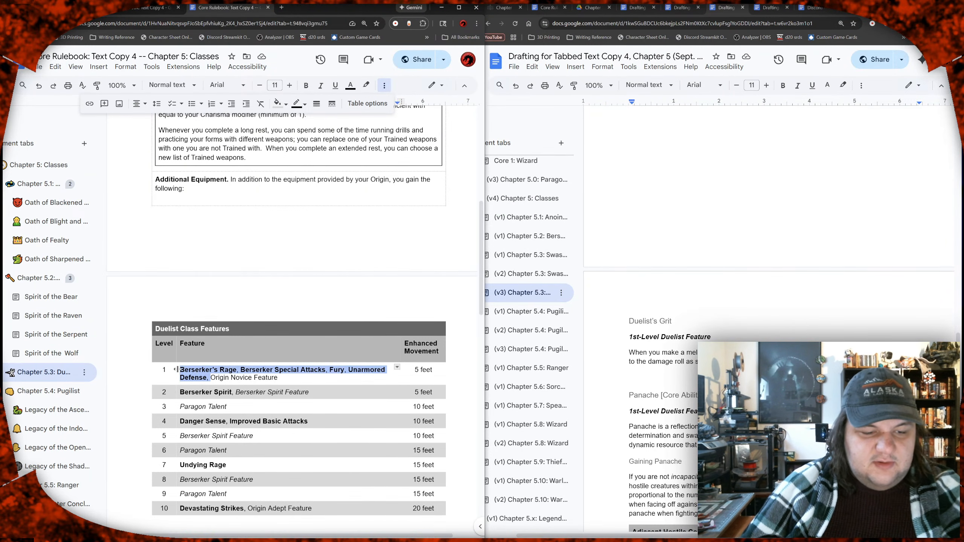
key("BackSpace")
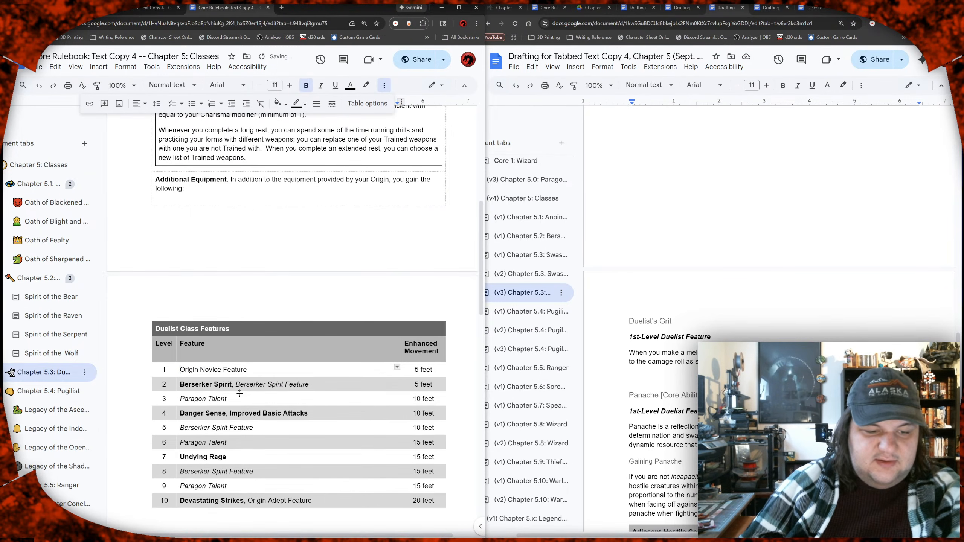
left_click_drag(237, 386, 183, 384)
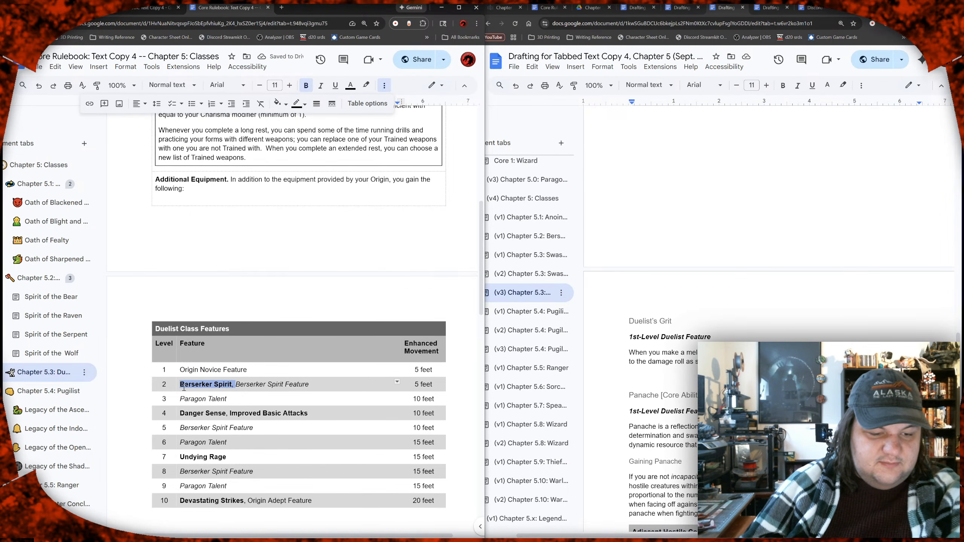
key("BackSpace")
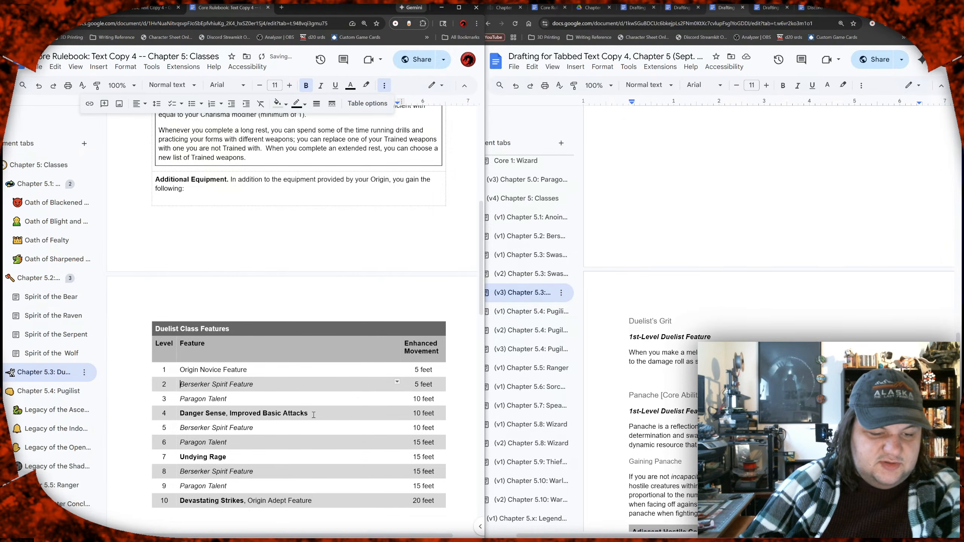
left_click_drag(285, 414, 183, 416)
key("BackSpace")
scroll(232, 368, "down", 3)
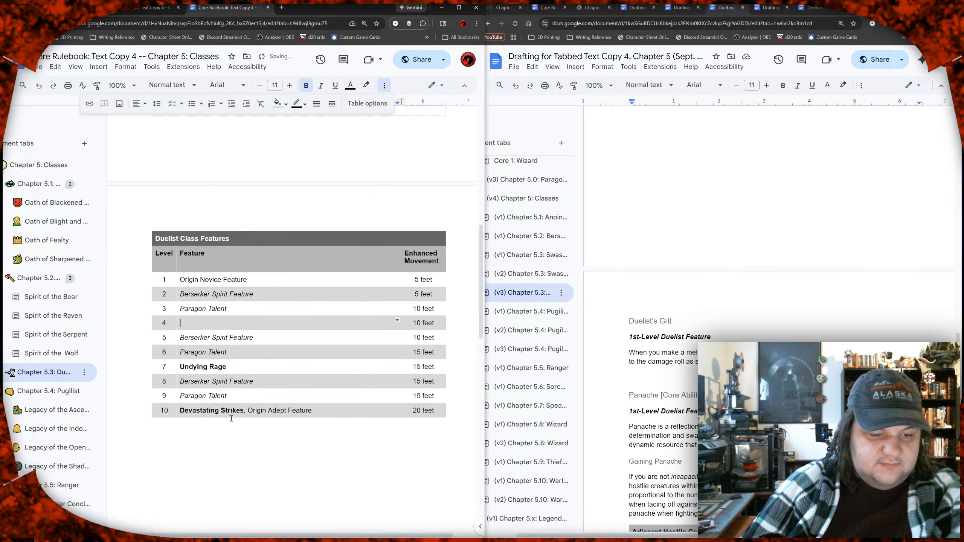
left_click_drag(229, 345, 180, 346)
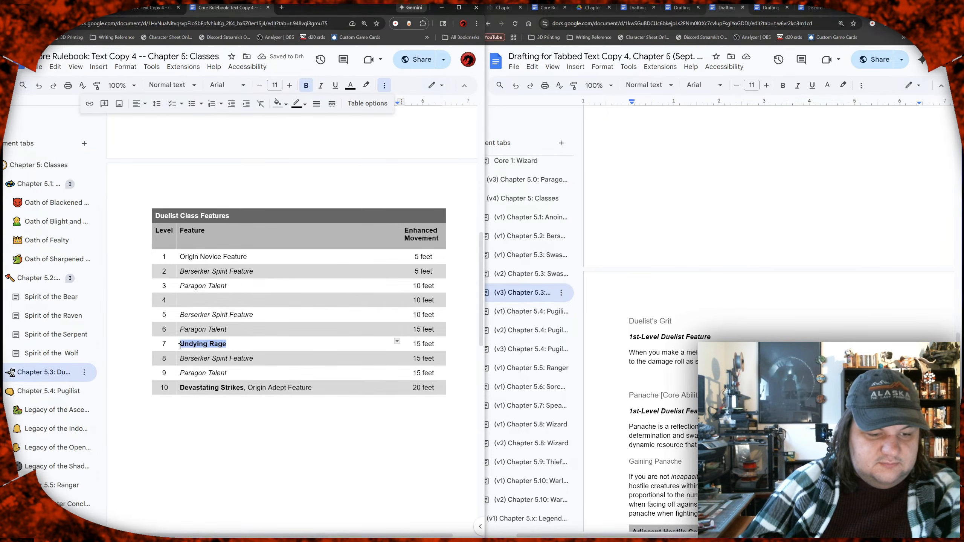
key("BackSpace")
left_click_drag(249, 391, 182, 391)
key("BackSpace")
Step: Check the draft's class features table and rename the rulebook table's "Enhanced Movement" column to "Duelist's Grit"
scroll(678, 400, "down", 8)
scroll(678, 399, "down", 5)
scroll(677, 400, "up", 20)
scroll(679, 399, "up", 3)
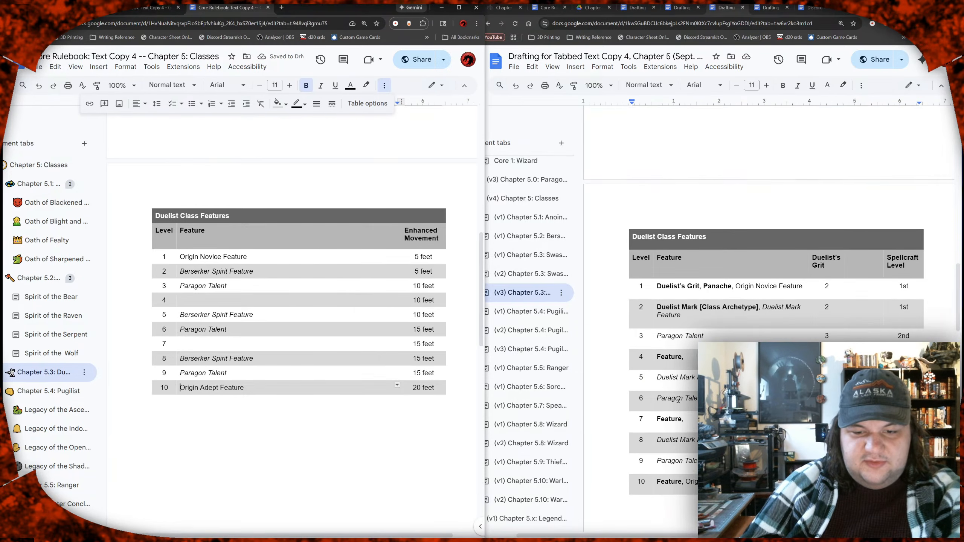
left_click_drag(440, 239, 405, 231)
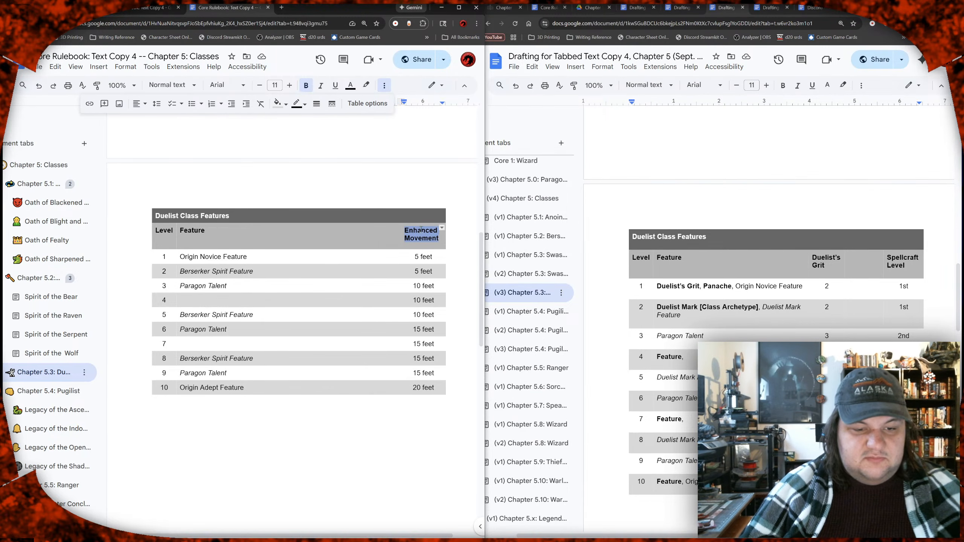
type("Duelist")
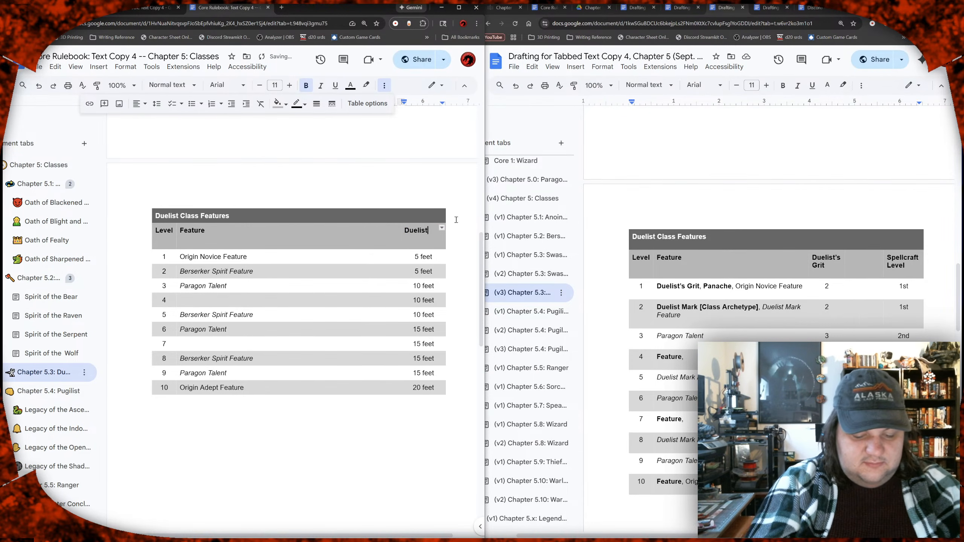
type("'s Grit")
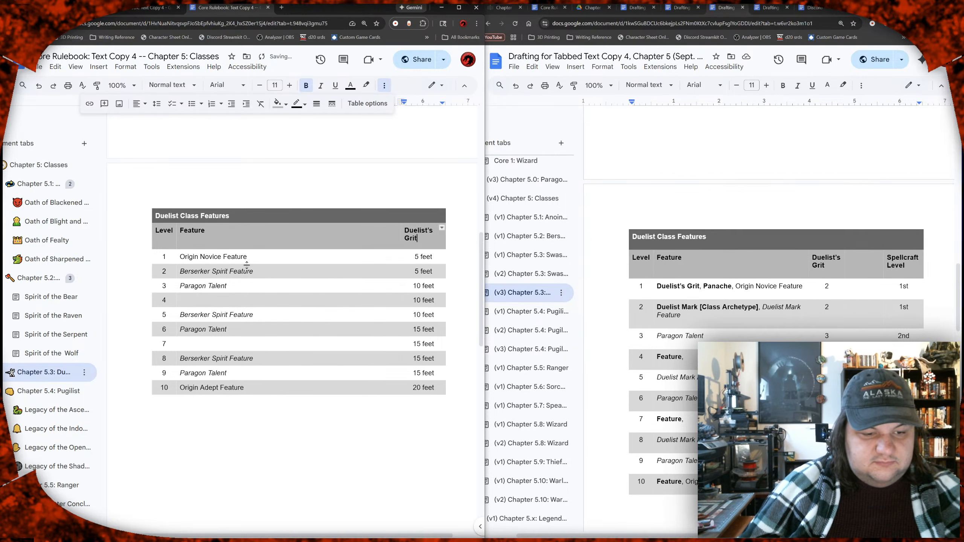
Step: Change the level 2 entry in the Duelist Class Features table to "Duelist Archetype Feature"
left_click(228, 270)
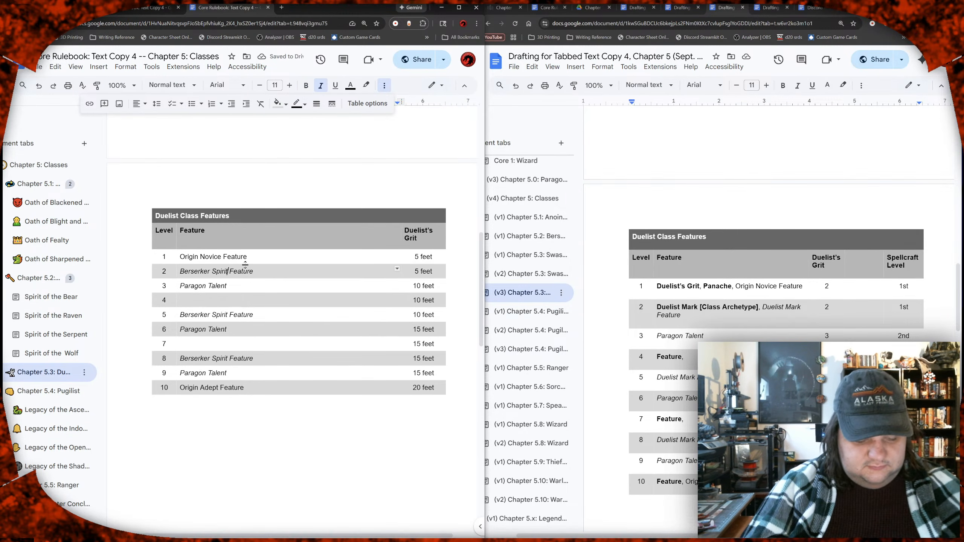
key("shift+Home")
type("Duelist A")
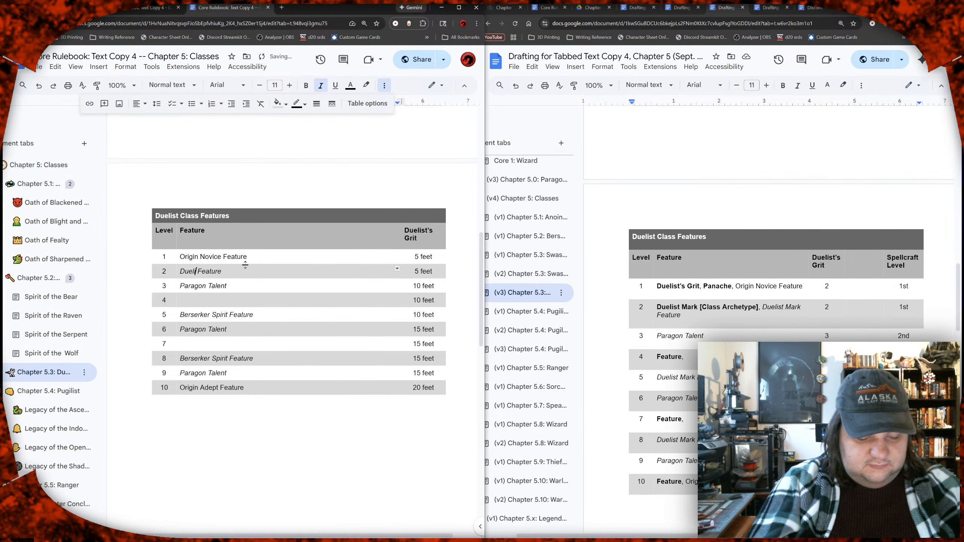
type("rchetype")
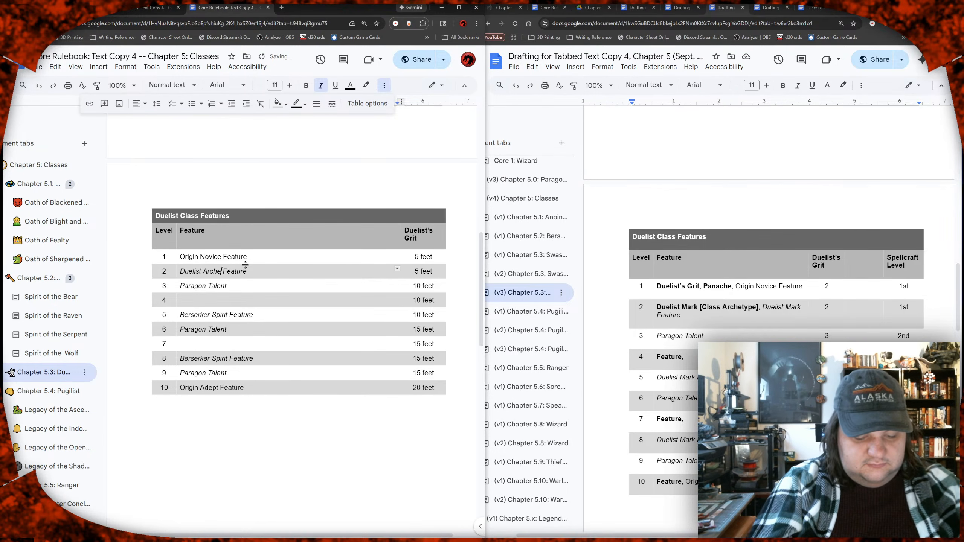
key("Down")
key("Down")
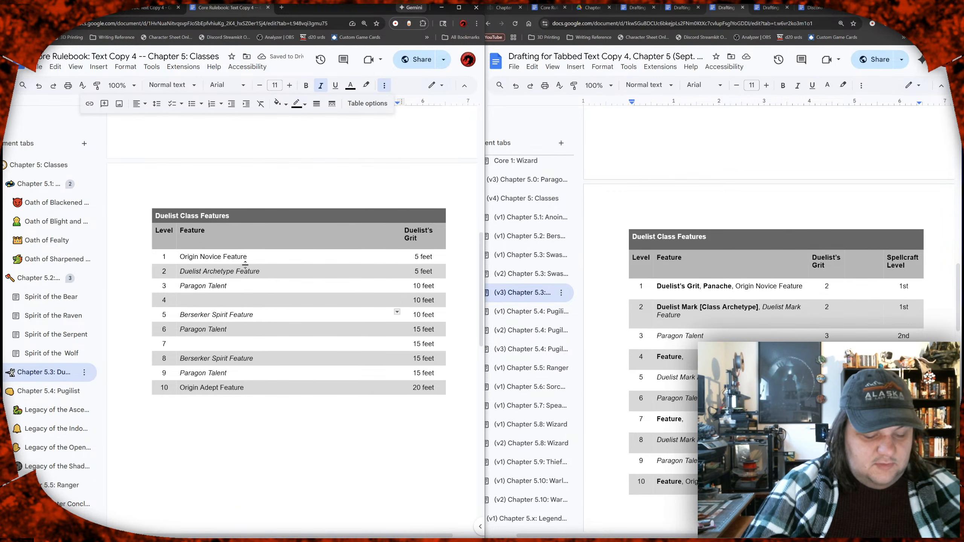
Step: Change the level 5 and level 8 Berserker Spirit entries in the Duelist Class Features table to "Duelist Archetype Feature"
key("ctrl+shift+Right")
key("ctrl+shift+Right")
type("Duelist A")
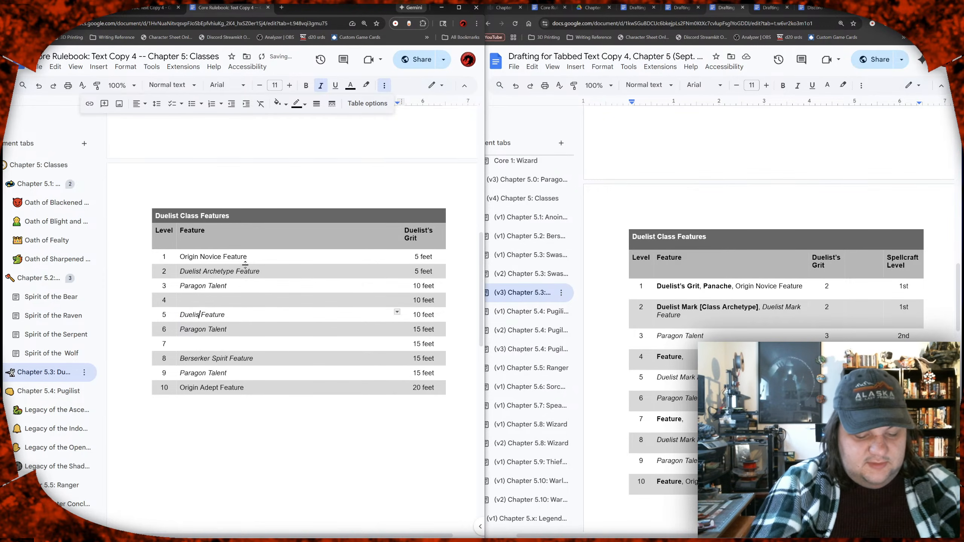
type("rchetype")
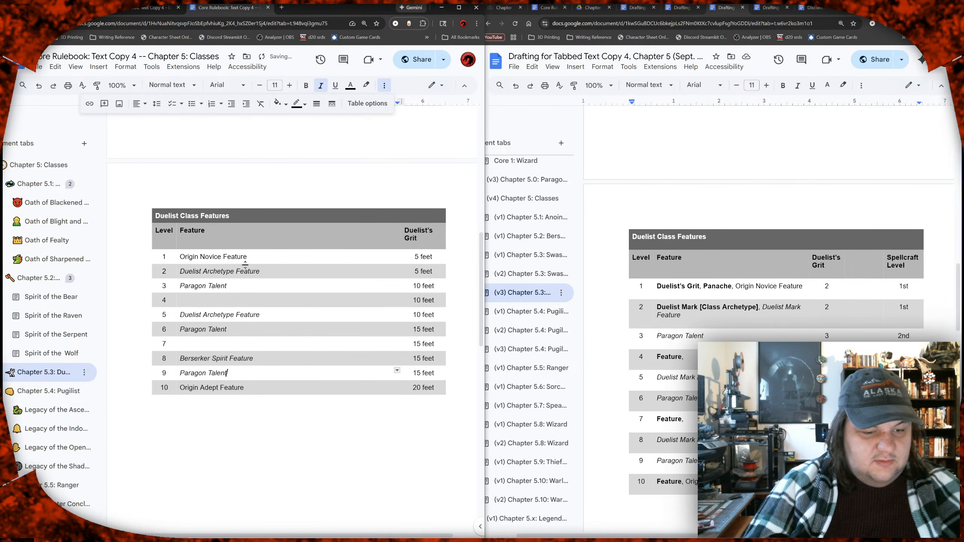
key("Up")
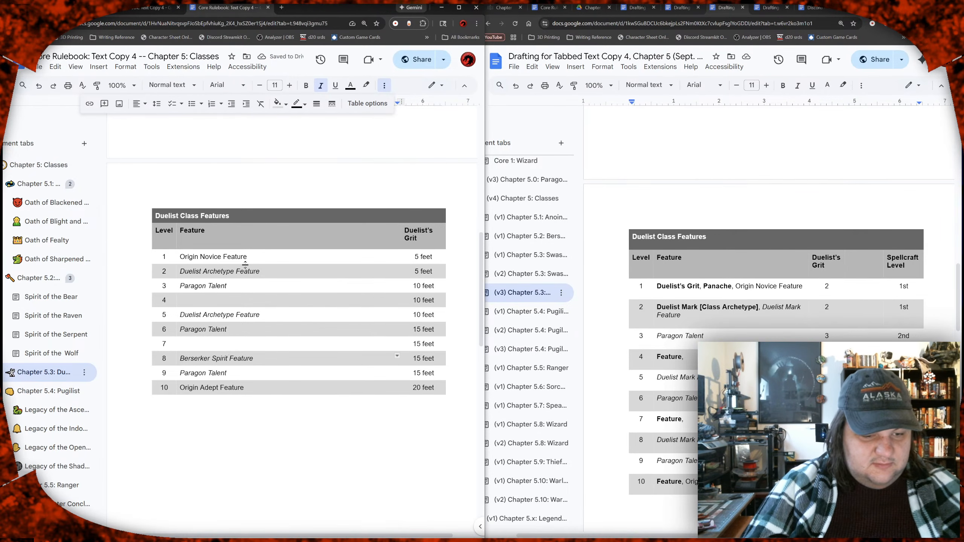
key("shift+Home")
type("Duelist")
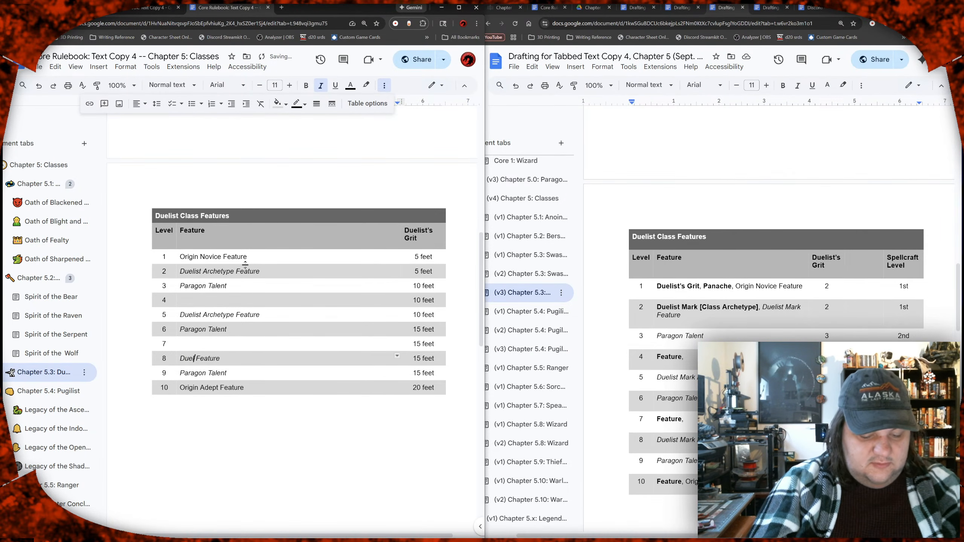
type(" Archetype")
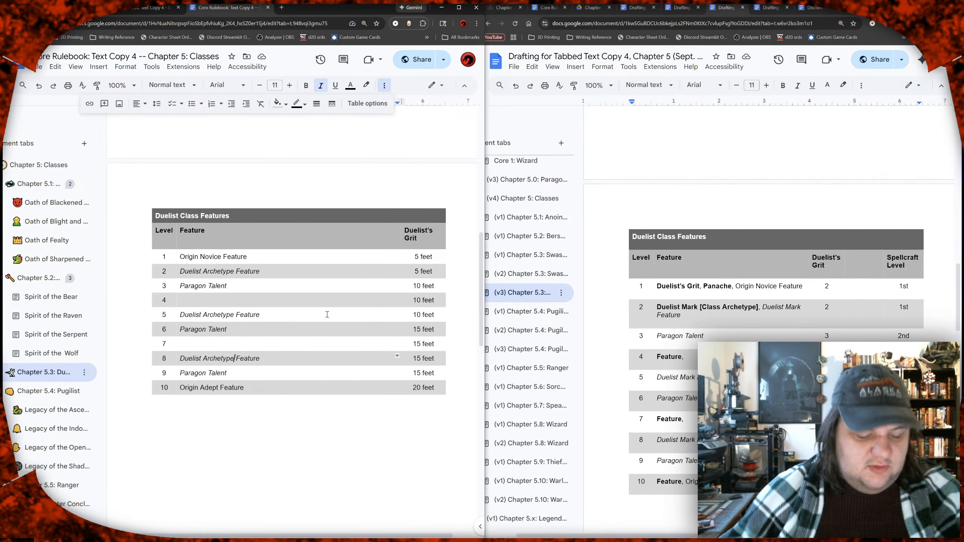
Step: Switch to Discord, dismiss its Nitro promotion, and return to the rulebook and draft documents
key("super")
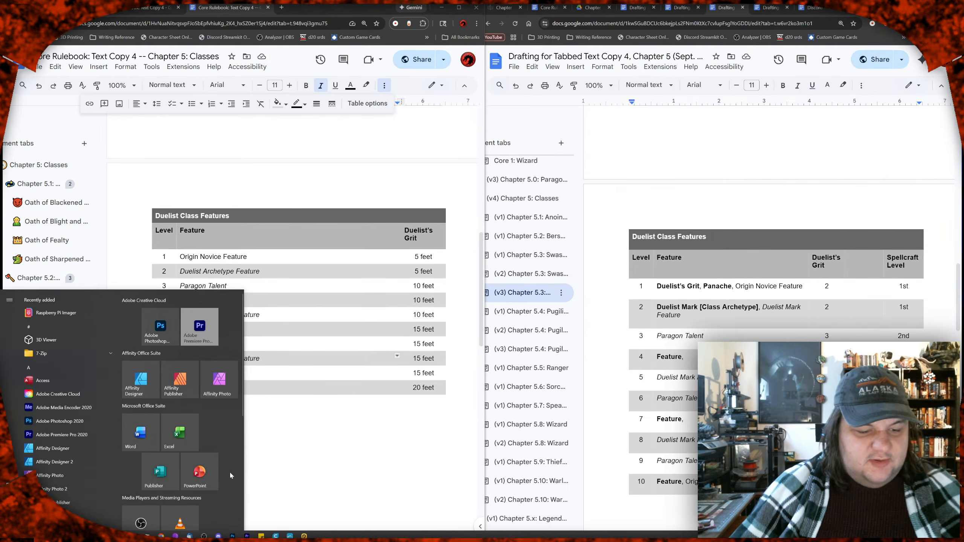
key("super")
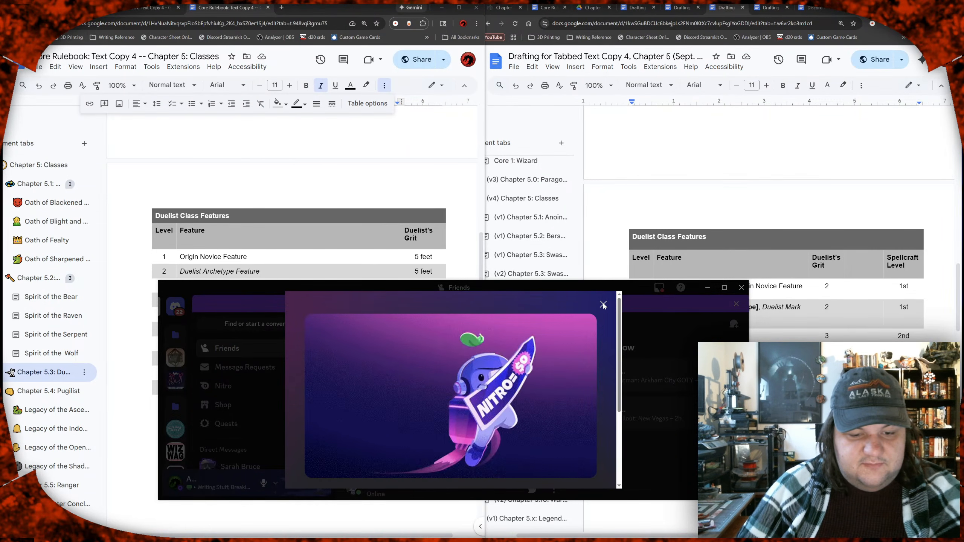
left_click(603, 304)
left_click_drag(609, 296, 520, 535)
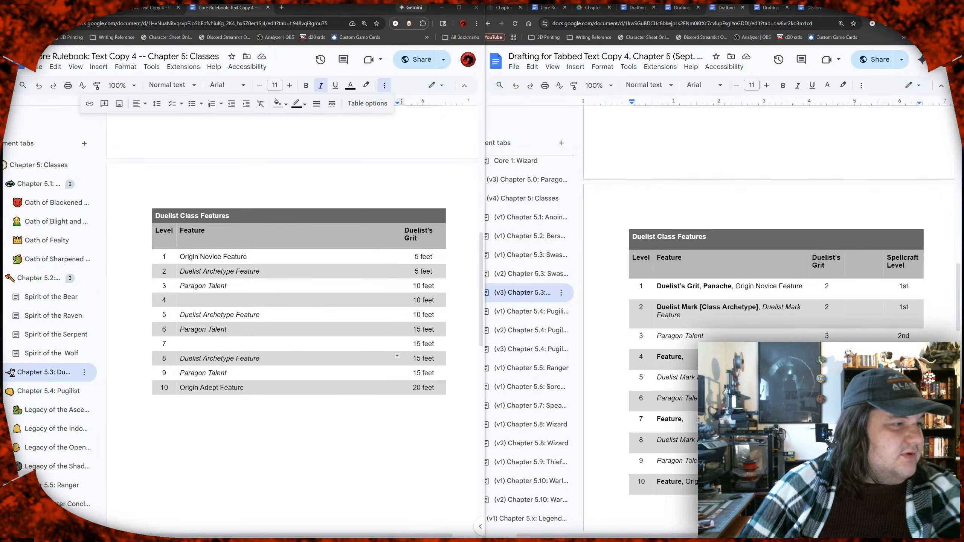
key("alt+Tab")
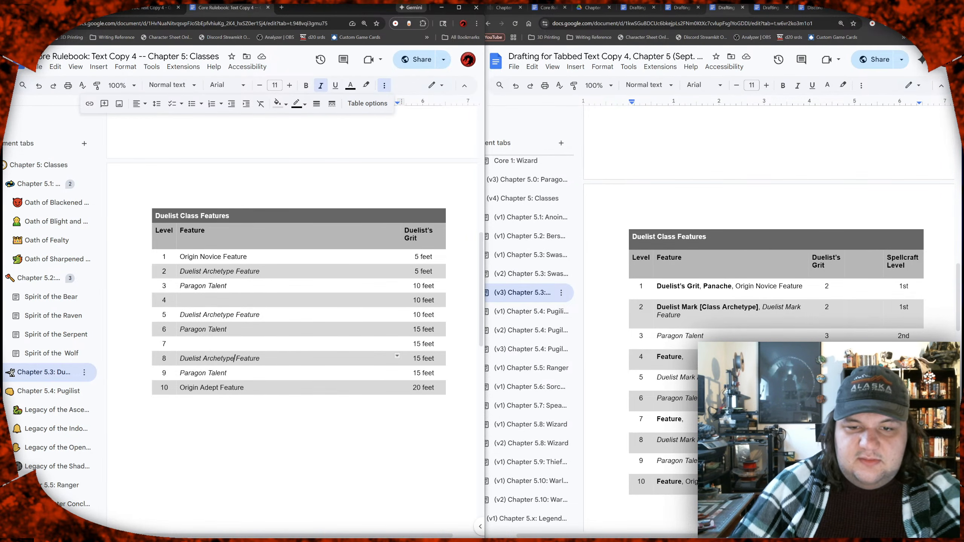
Step: Open the Discord Notes document and read through it from Game Mechanics to the end of Resources and References
left_click(814, 7)
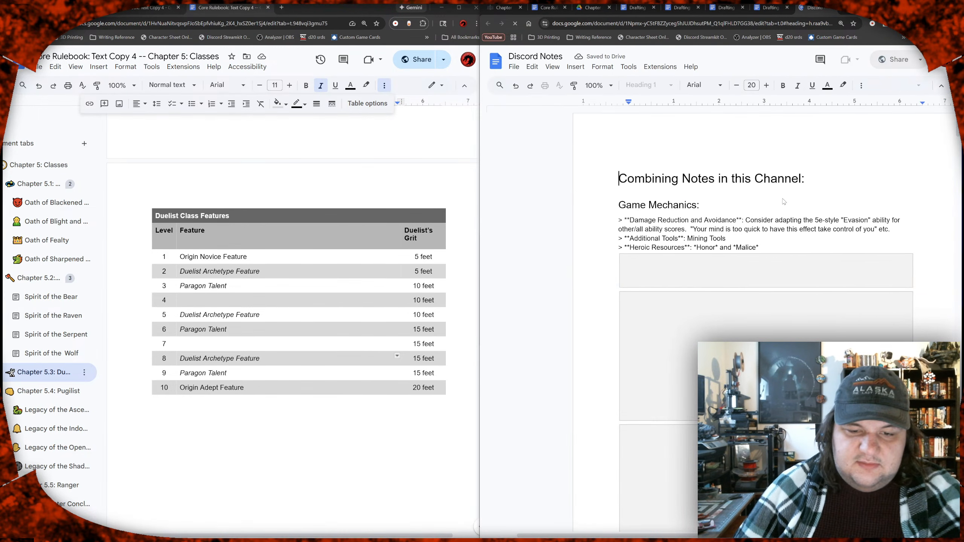
scroll(784, 201, "down", 6)
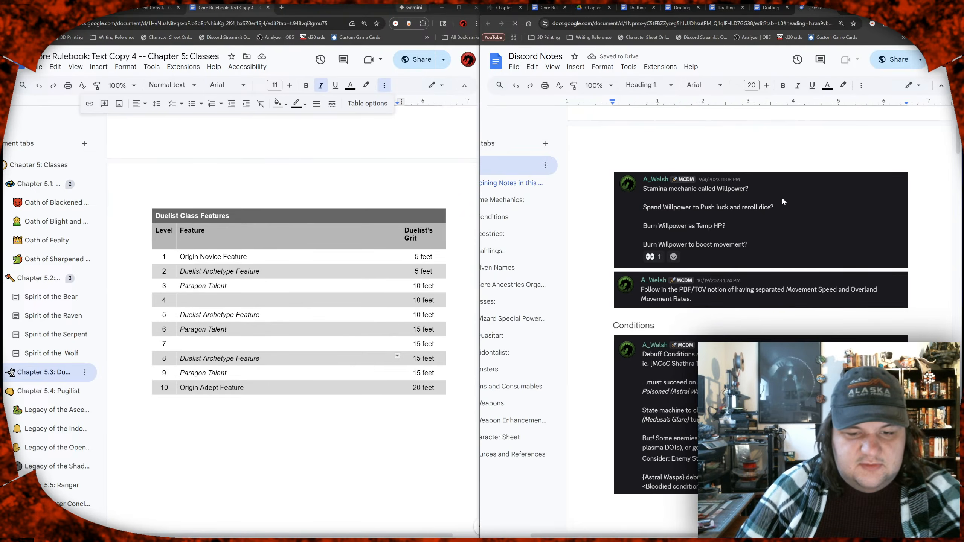
scroll(783, 201, "down", 7)
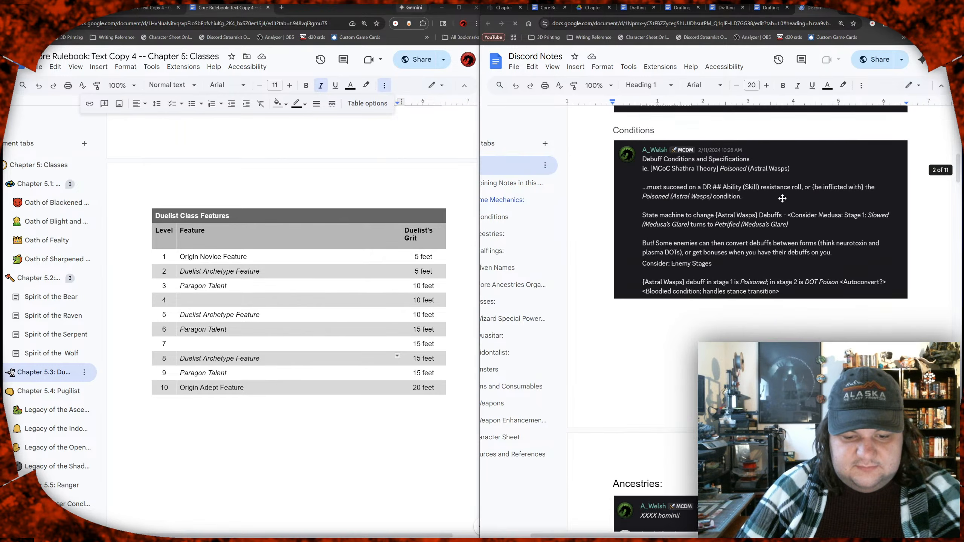
scroll(784, 202, "down", 9)
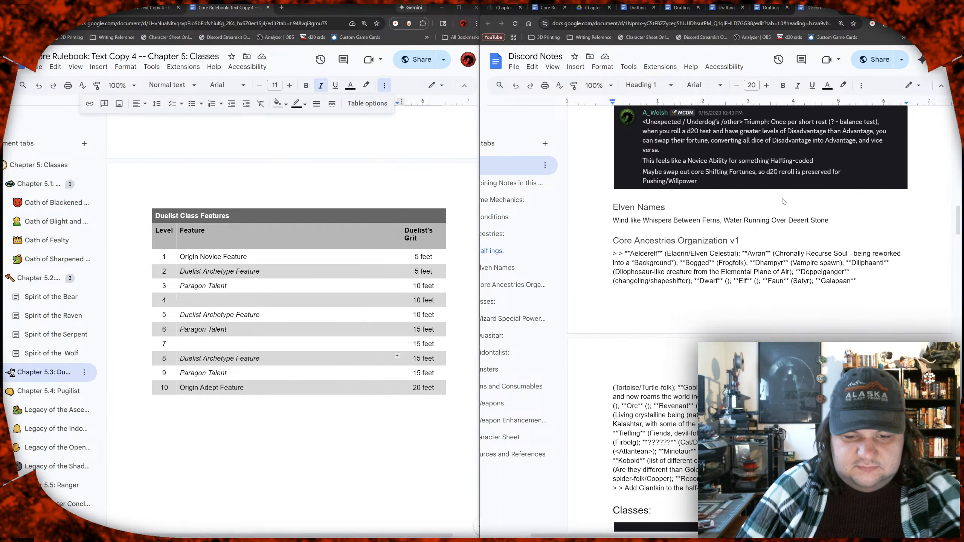
scroll(784, 202, "down", 9)
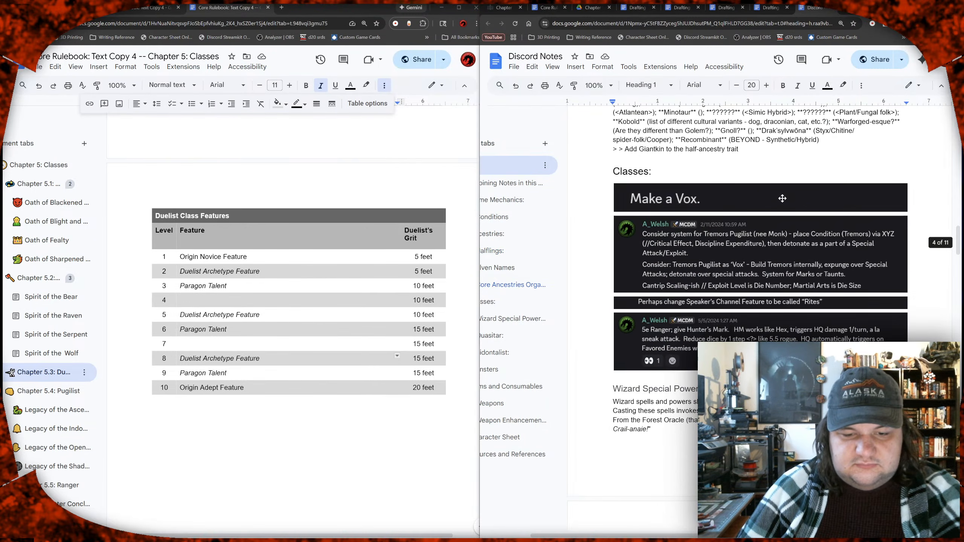
scroll(783, 198, "down", 6)
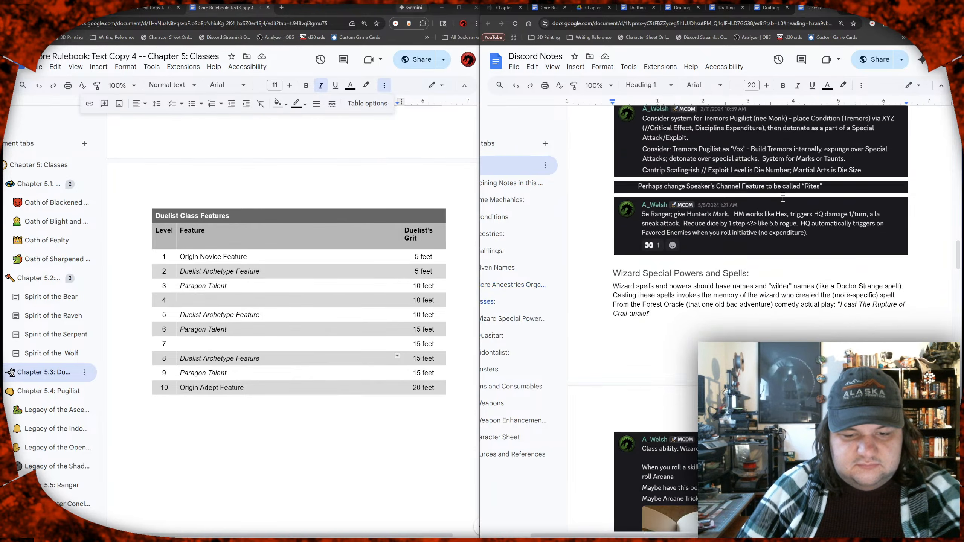
scroll(783, 198, "down", 5)
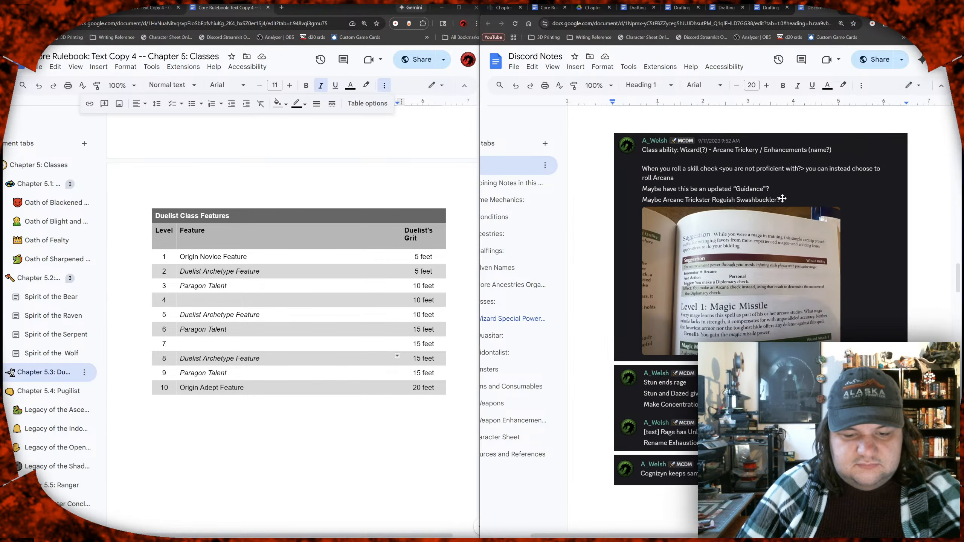
scroll(783, 198, "down", 6)
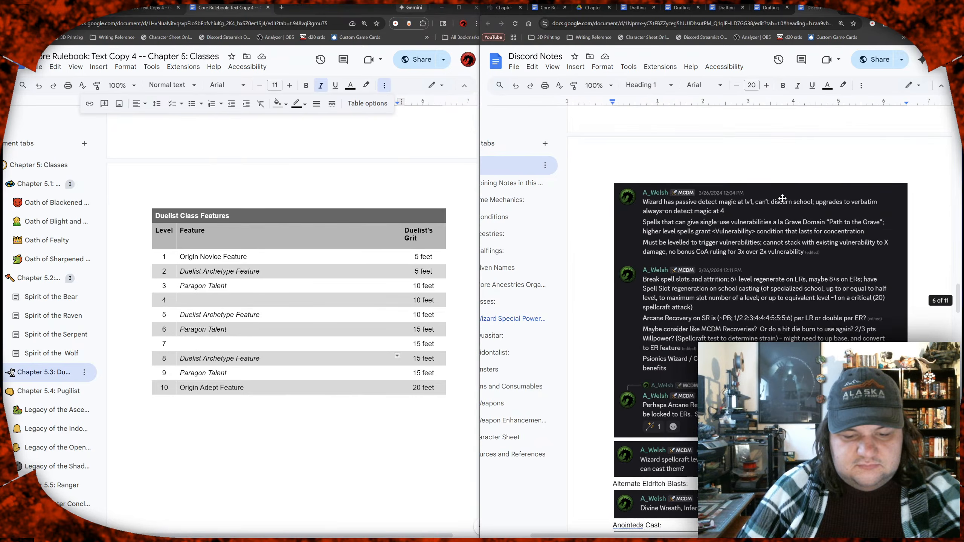
scroll(783, 198, "down", 7)
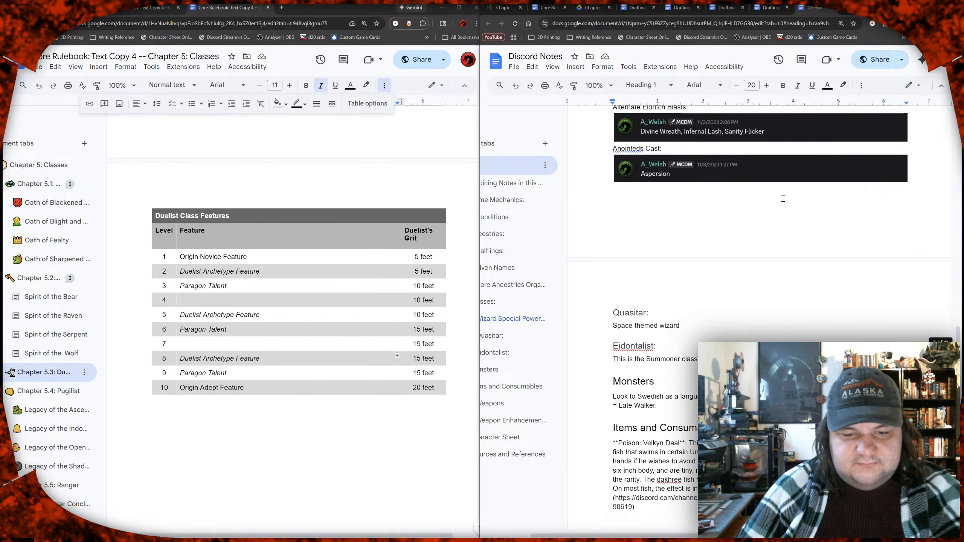
scroll(783, 199, "down", 5)
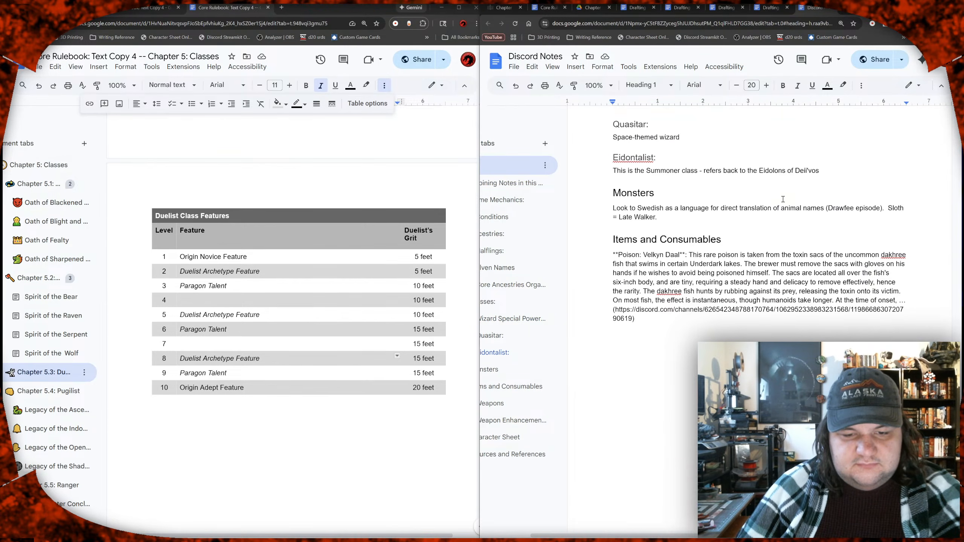
scroll(783, 199, "down", 7)
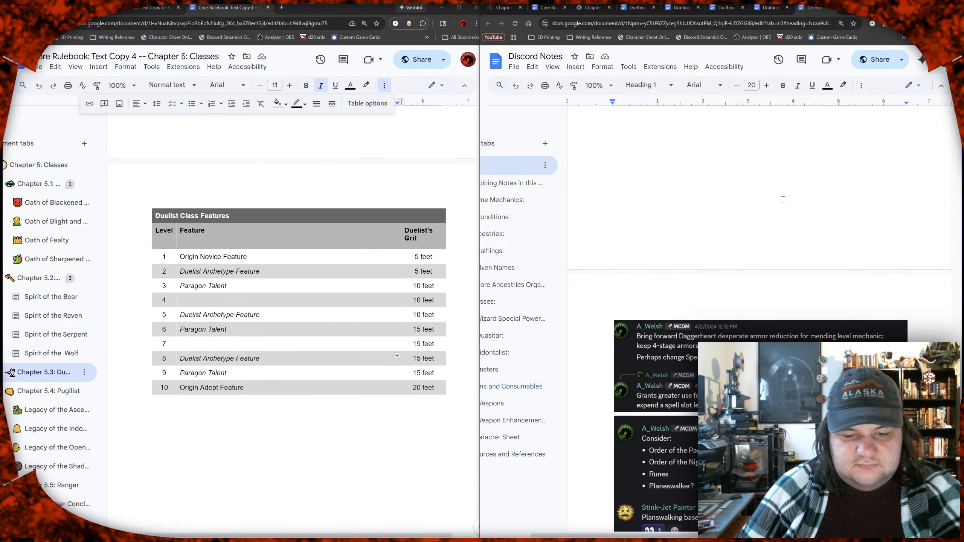
scroll(783, 199, "down", 4)
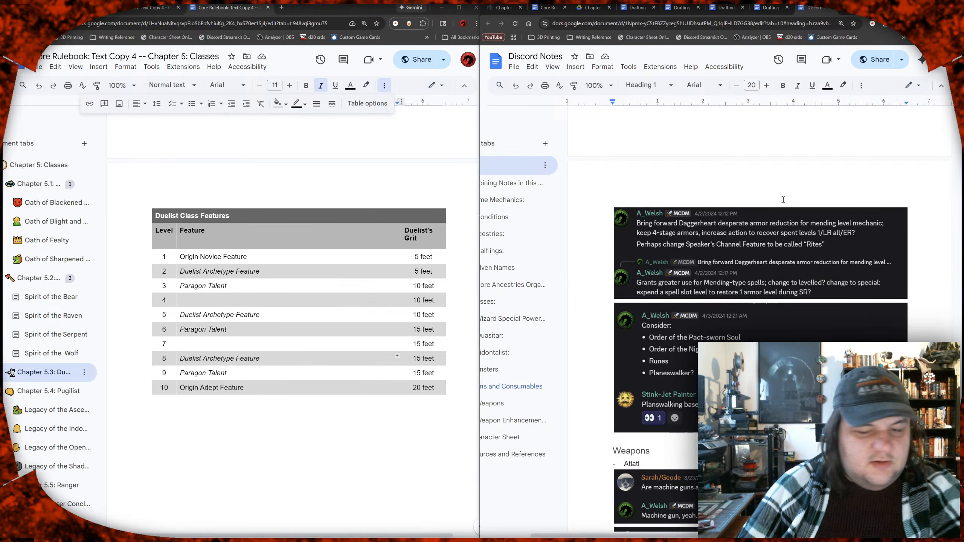
scroll(783, 199, "down", 4)
scroll(783, 199, "down", 3)
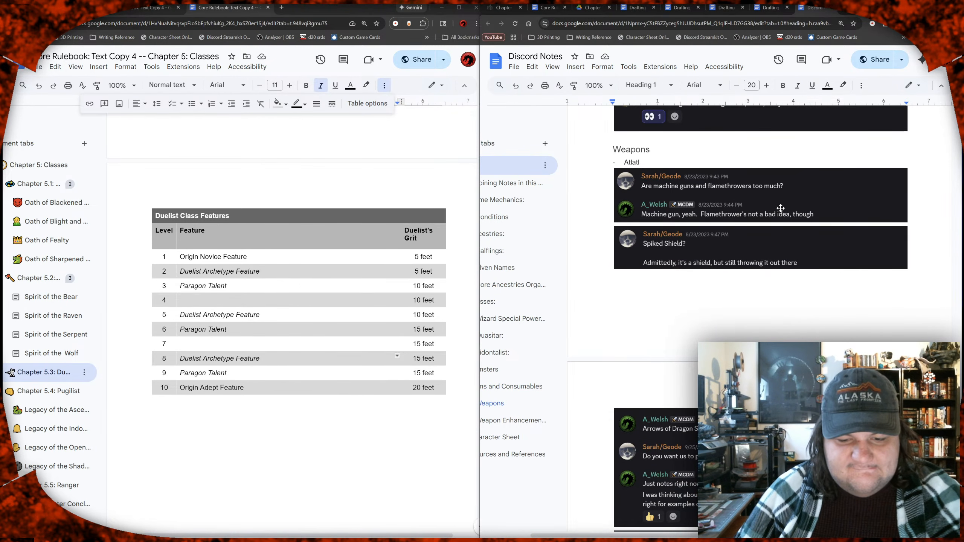
scroll(781, 209, "down", 7)
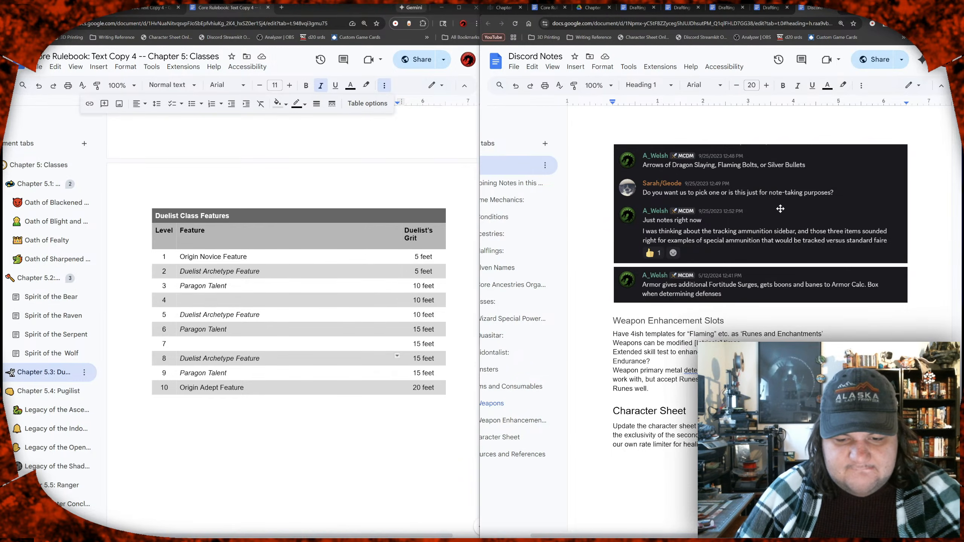
scroll(781, 209, "down", 4)
scroll(781, 209, "down", 5)
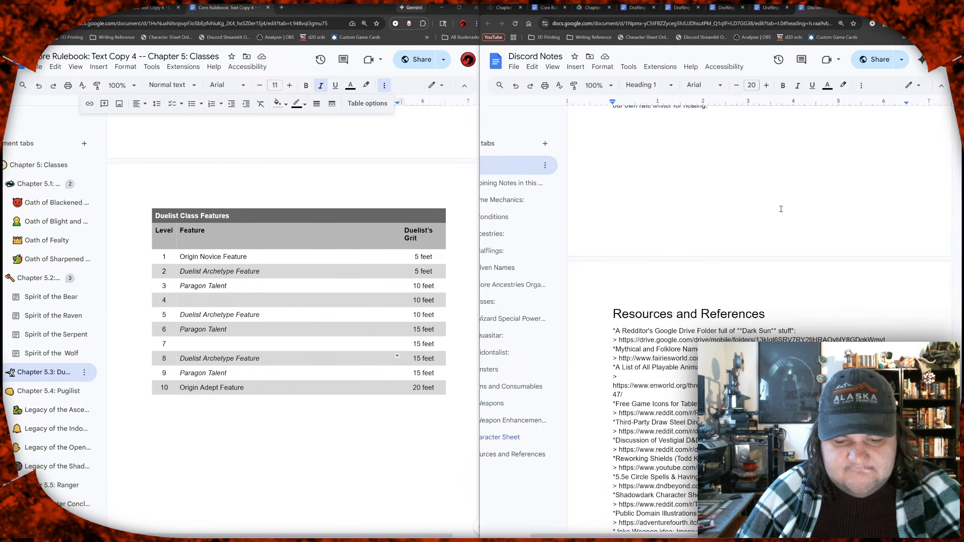
scroll(781, 209, "down", 8)
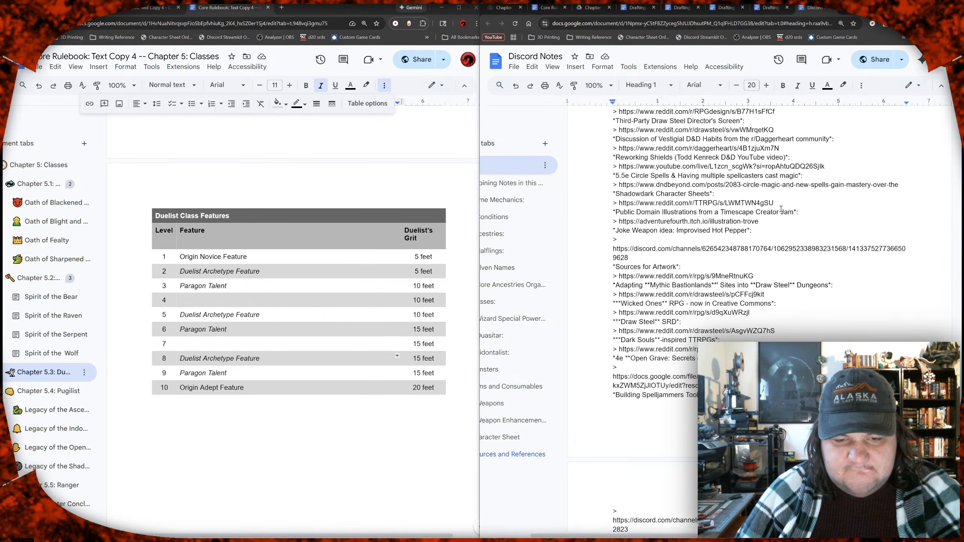
scroll(781, 210, "down", 8)
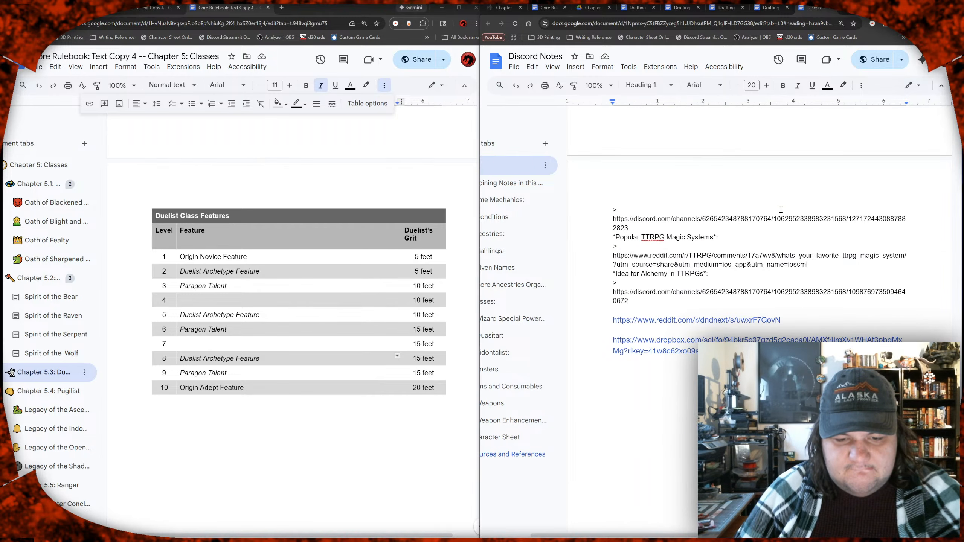
scroll(781, 211, "down", 4)
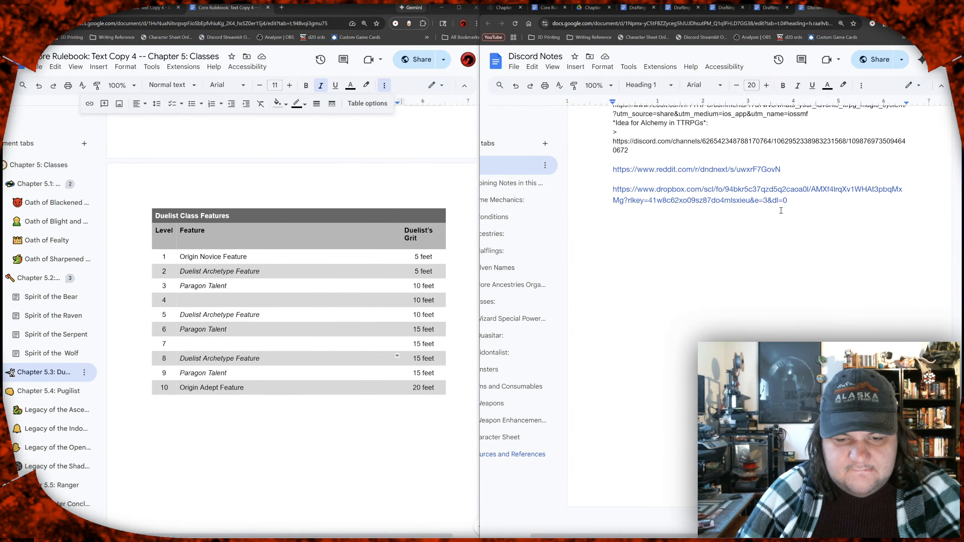
Step: Go to the Classes section of Discord Notes and reread the class notes through Quasitar and Eidontalist for Duelist ideas
scroll(759, 228, "left", 2)
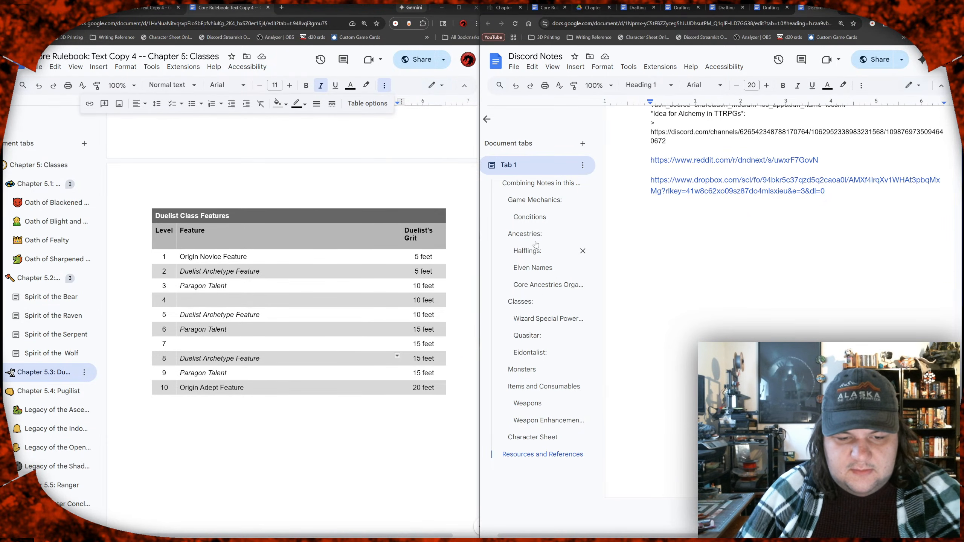
left_click(538, 302)
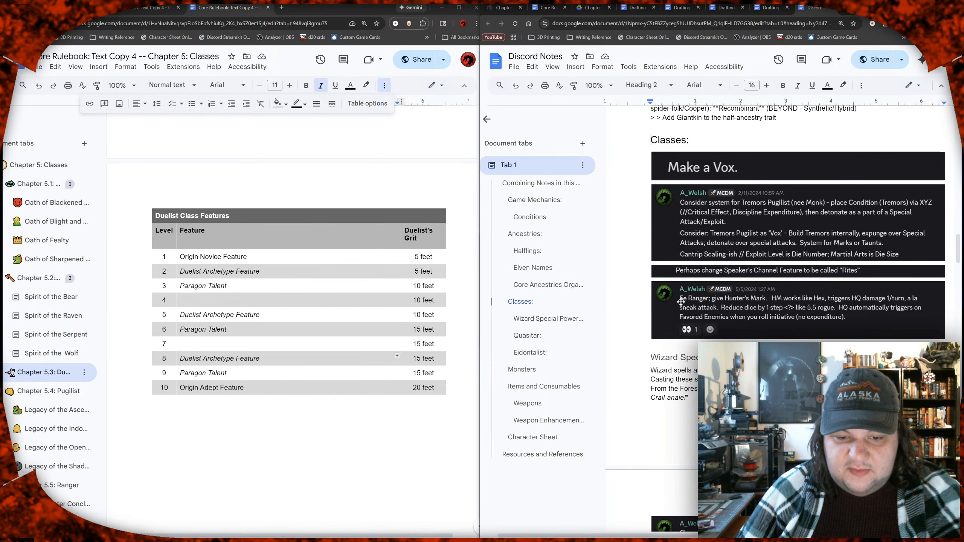
scroll(681, 328, "right", 2)
scroll(681, 328, "down", 10)
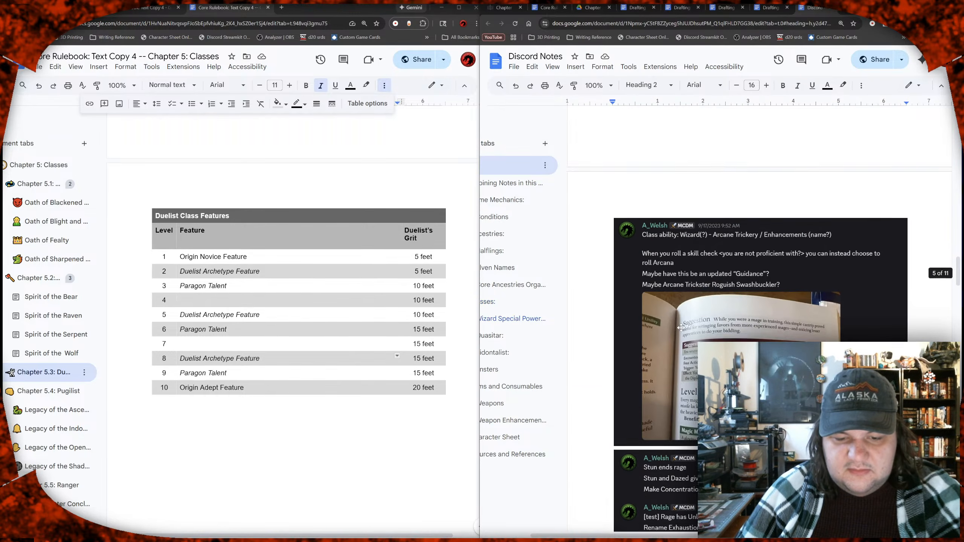
scroll(681, 328, "down", 10)
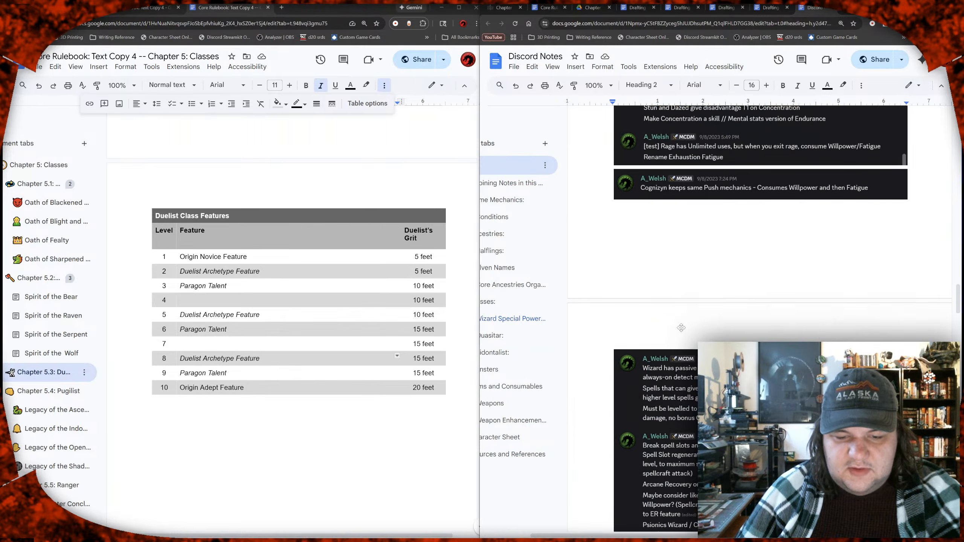
scroll(681, 327, "down", 8)
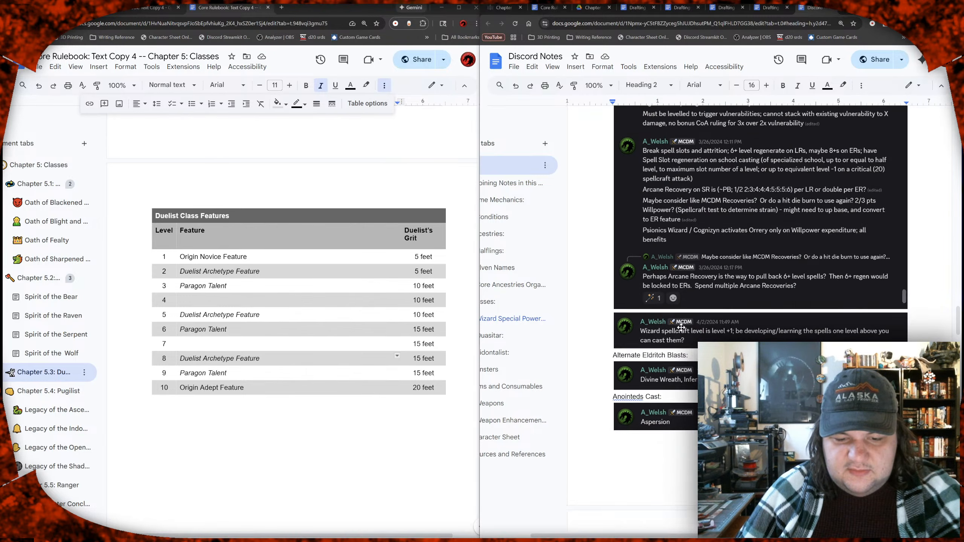
scroll(681, 328, "down", 3)
scroll(682, 327, "down", 5)
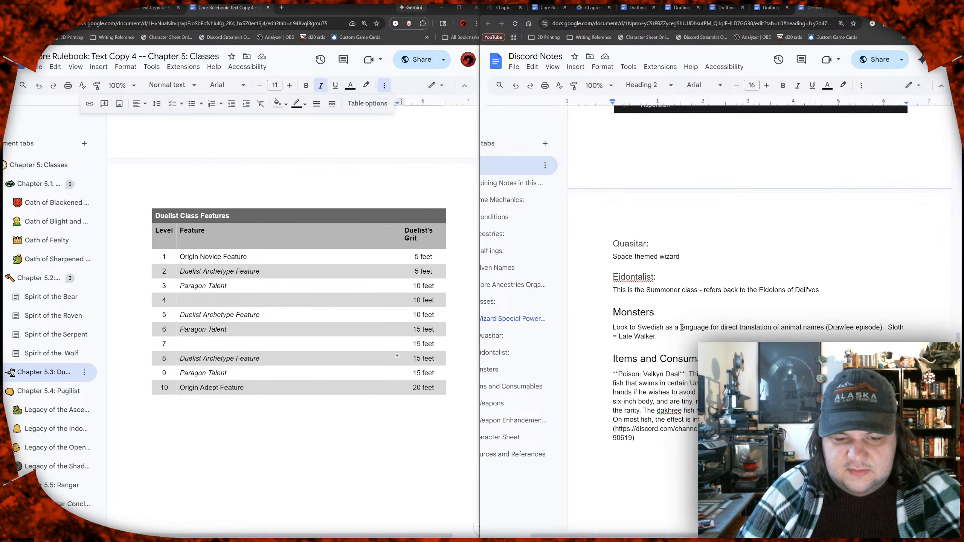
scroll(681, 327, "up", 3)
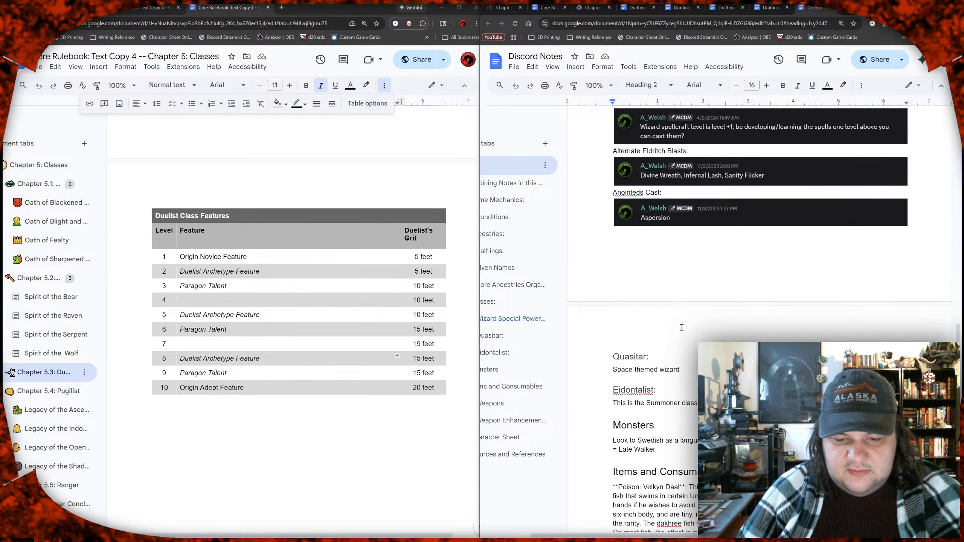
scroll(681, 327, "left", 2)
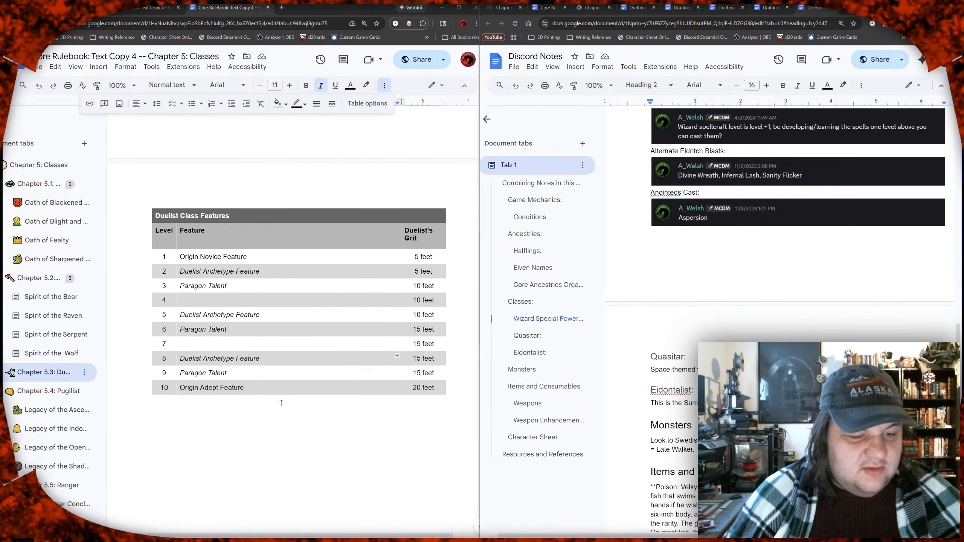
Step: Insert a bold, non-italic "Duelist Mark" and a comma before the italic archetype feature at level 2 of the Duelist Class Features table
left_click(290, 428)
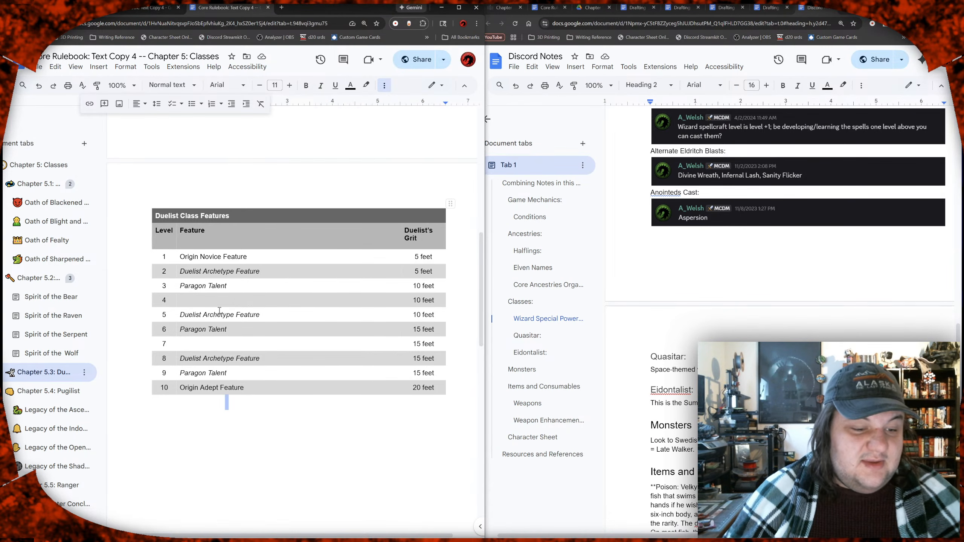
left_click(223, 299)
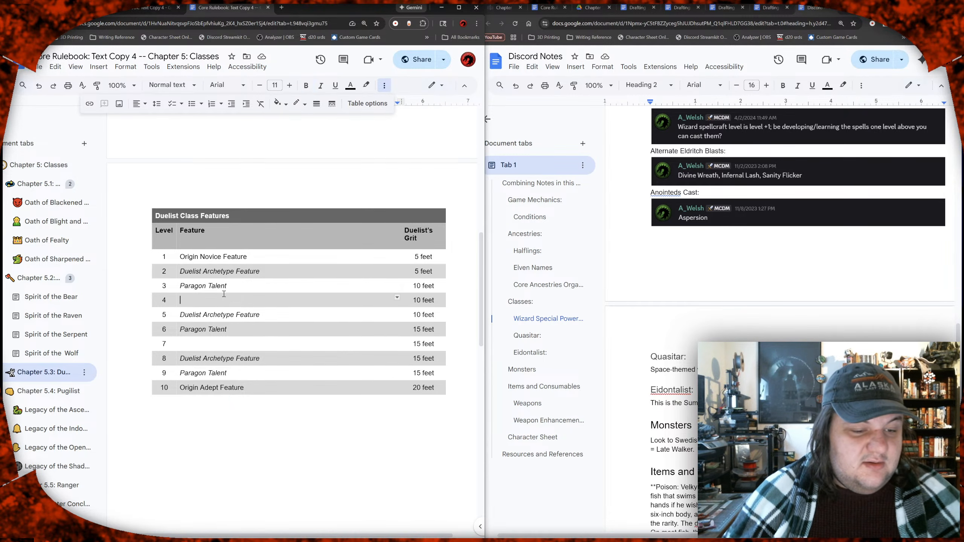
left_click(233, 270)
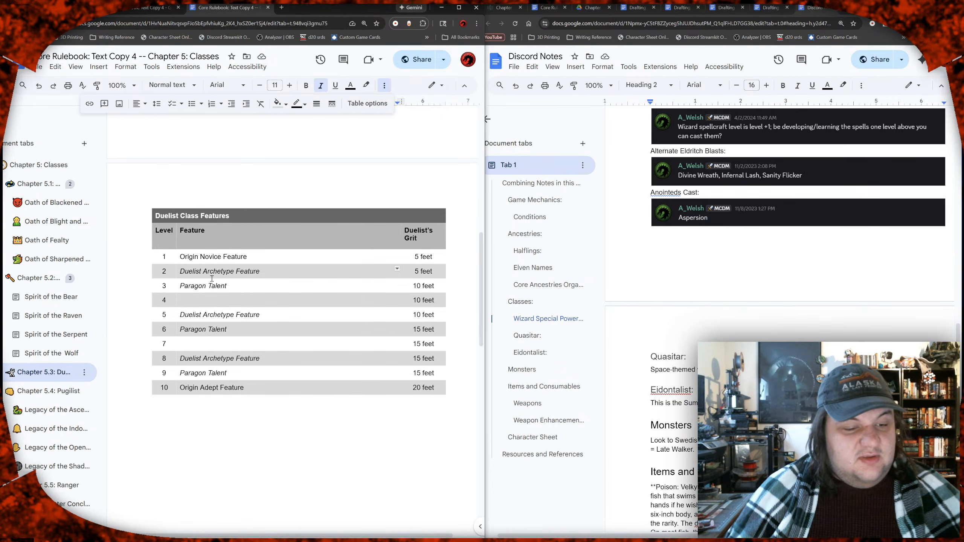
left_click(181, 272)
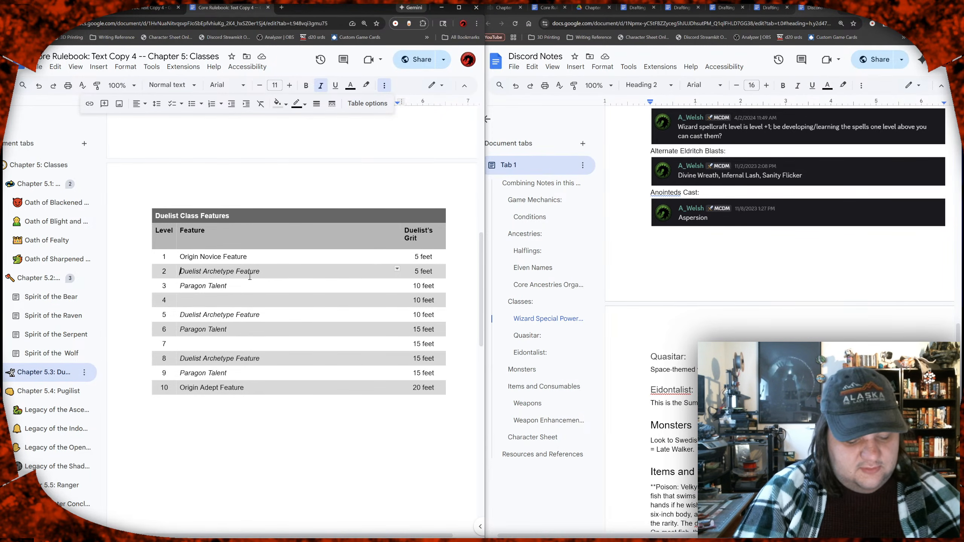
key("ctrl+b")
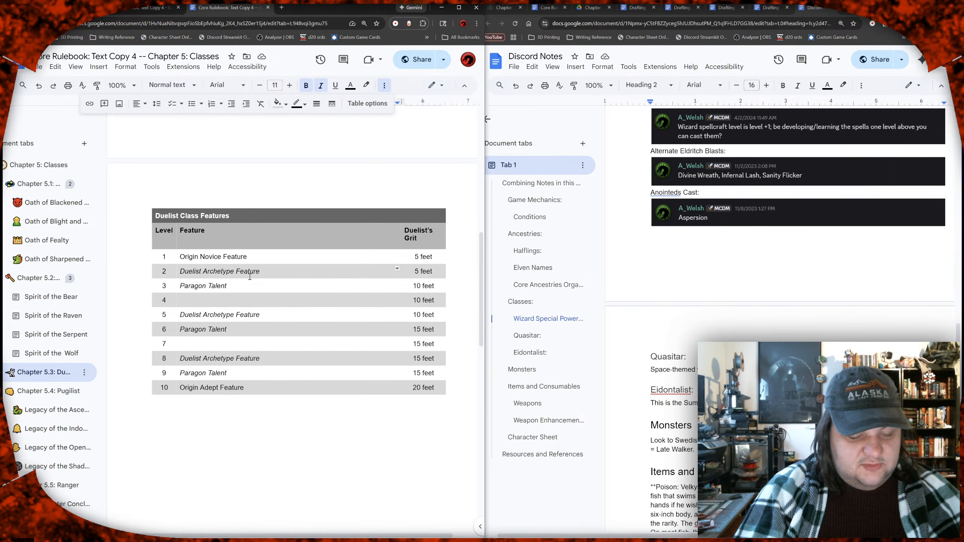
key("ctrl+b")
key("ctrl+i")
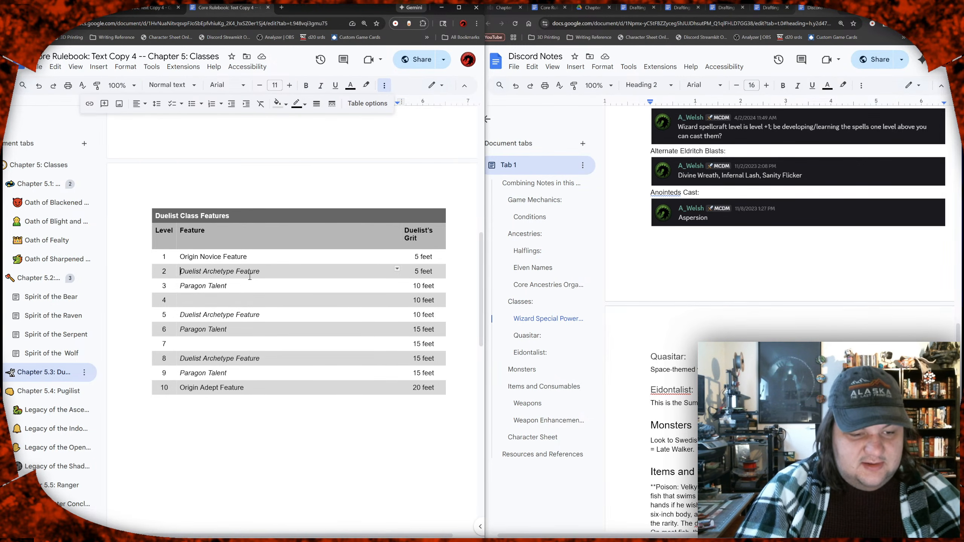
type("Swashbu")
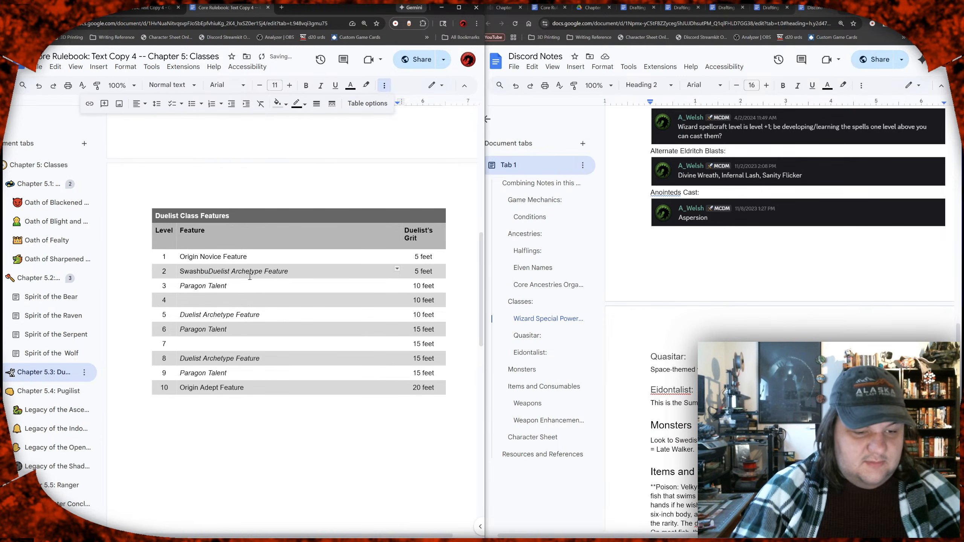
key("ctrl+shift+Left")
type("Duelist Mark")
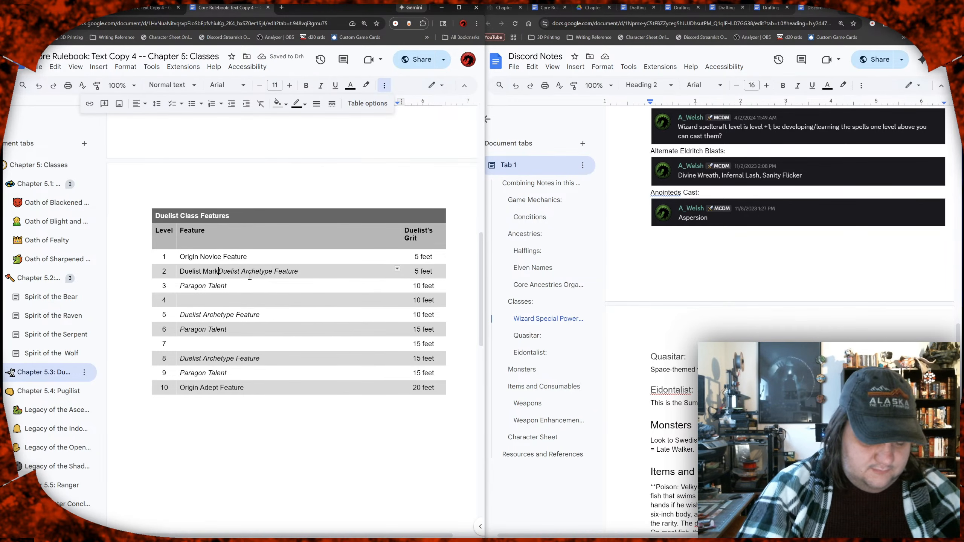
type(",")
key("Left")
key("BackSpace")
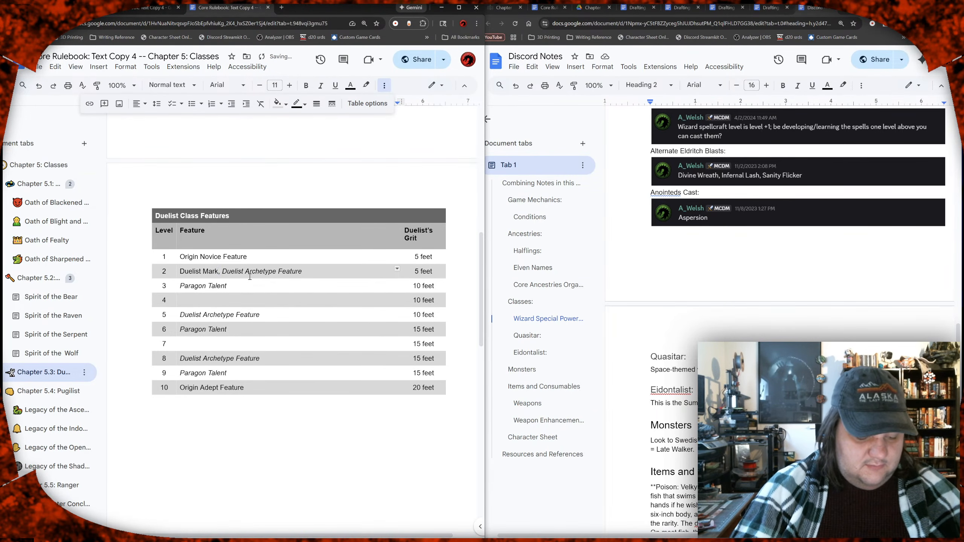
key("Left")
key("shift+Home")
key("ctrl+b")
Step: Replace "Archetype" with "Mark" in the level 2 "Duelist Archetype Feature" entry of the Duelist Class Features table
key("Right")
key("Right")
key("Right")
key("Right")
key("Right")
key("Right")
key("Right")
key("Right")
key("Right")
key("Right")
key("Right")
key("shift+Right")
key("shift+Right")
key("shift+Right")
key("shift+Right")
key("shift+Right")
key("shift+Right")
key("shift+Right")
key("shift+Right")
key("shift+Right")
type("Mark")
Step: Change the level 5 entry of the Duelist Class Features table to "Duelist Mark Feature"
key("Down")
key("Down")
key("Down")
key("Left")
key("Left")
key("Left")
key("Left")
key("Left")
key("Left")
key("Left")
key("Left")
key("shift+Left")
key("ctrl+shift+Left")
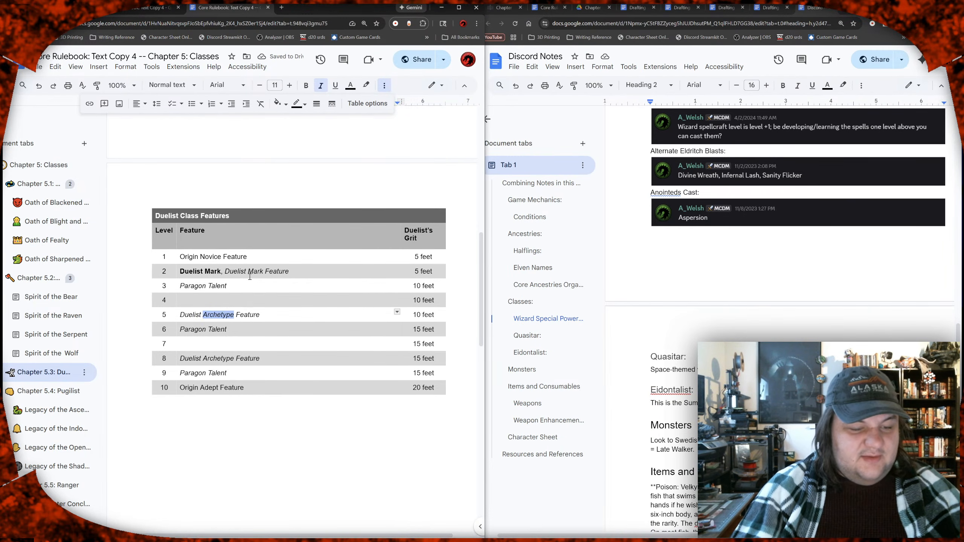
type("Mark")
Step: Change the level 8 entry of the Duelist Class Features table to "Duelist Mark Feature"
key("Down")
key("Down")
key("Down")
key("shift+Right")
key("shift+Right")
key("shift+Right")
key("shift+Left")
key("shift+Left")
key("shift+Left")
key("shift+Left")
key("shift+Left")
key("shift+Left")
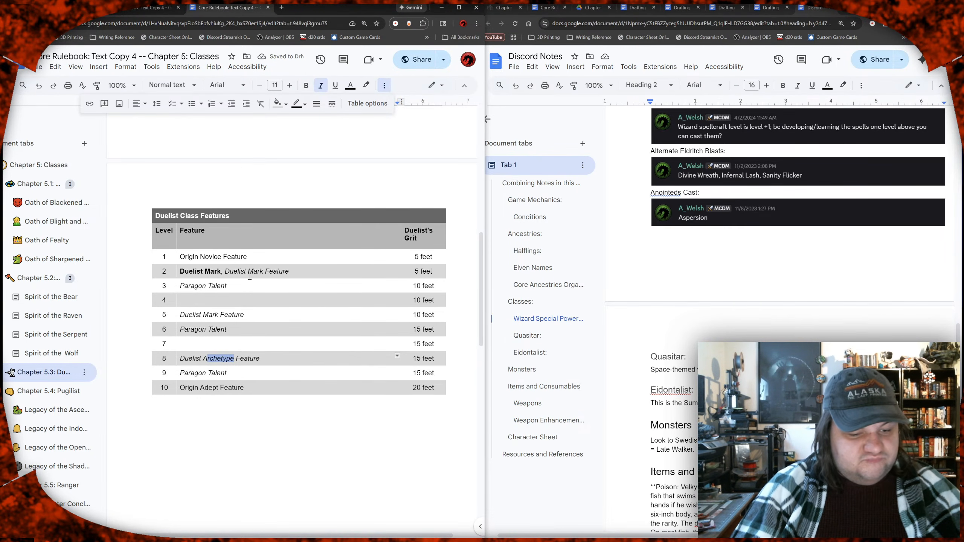
type("Mark")
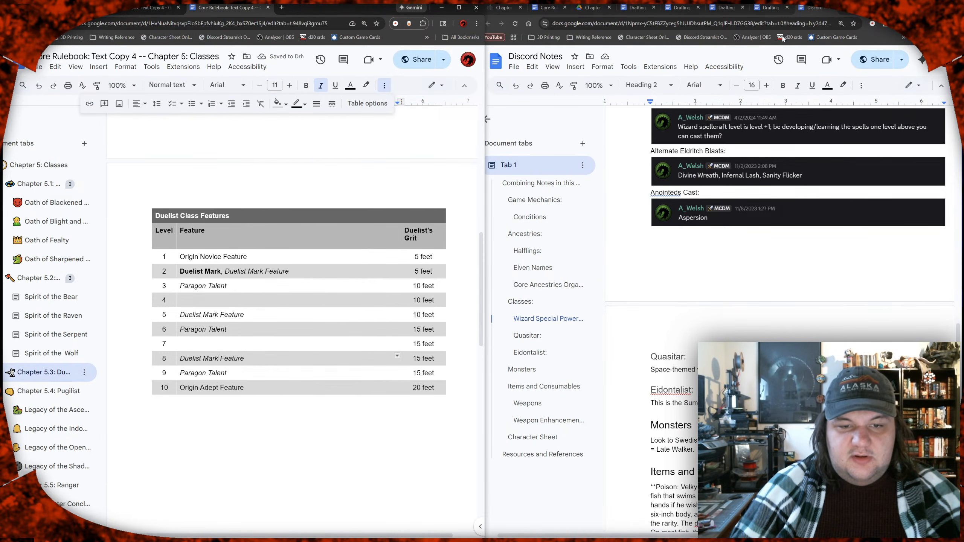
Step: Open the Chapter 5 drafting document and review the v3 Duelist features table and its Duelist's Grit and Panache sections
left_click(721, 7)
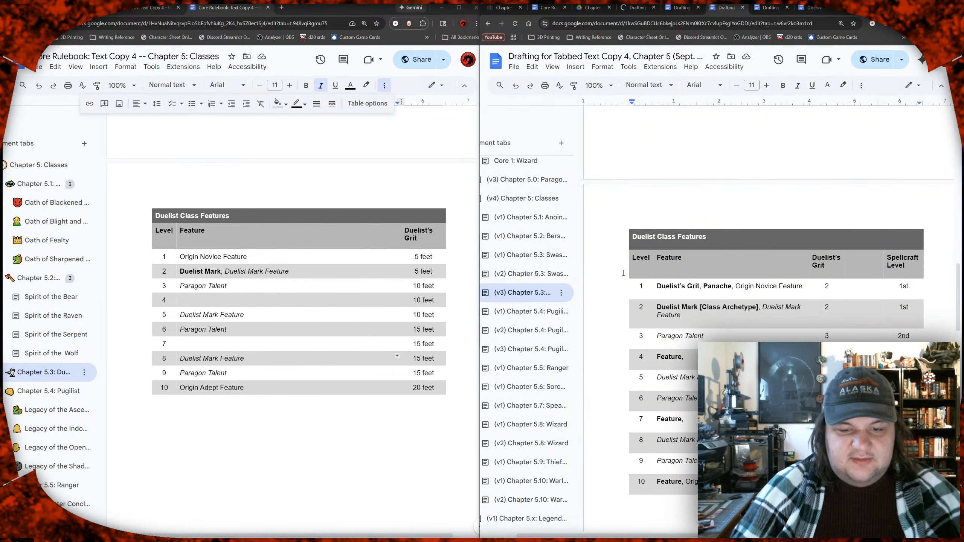
left_click(690, 307)
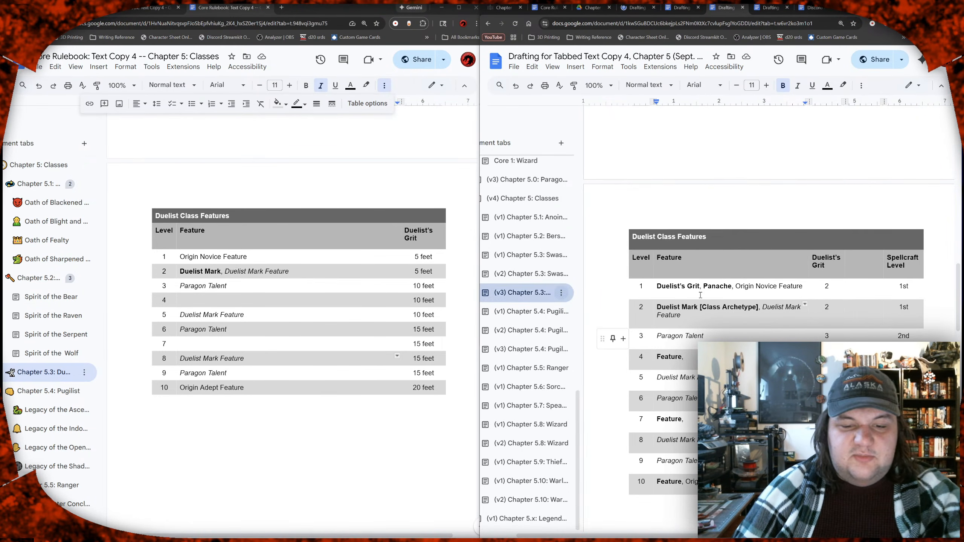
scroll(725, 285, "up", 10)
scroll(725, 285, "up", 4)
scroll(714, 273, "down", 3)
scroll(708, 265, "down", 10)
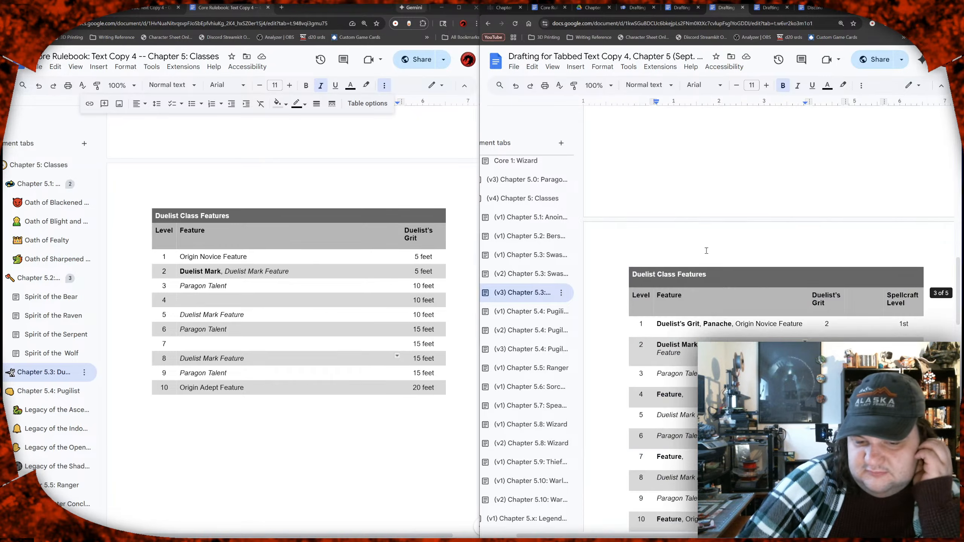
scroll(706, 250, "down", 2)
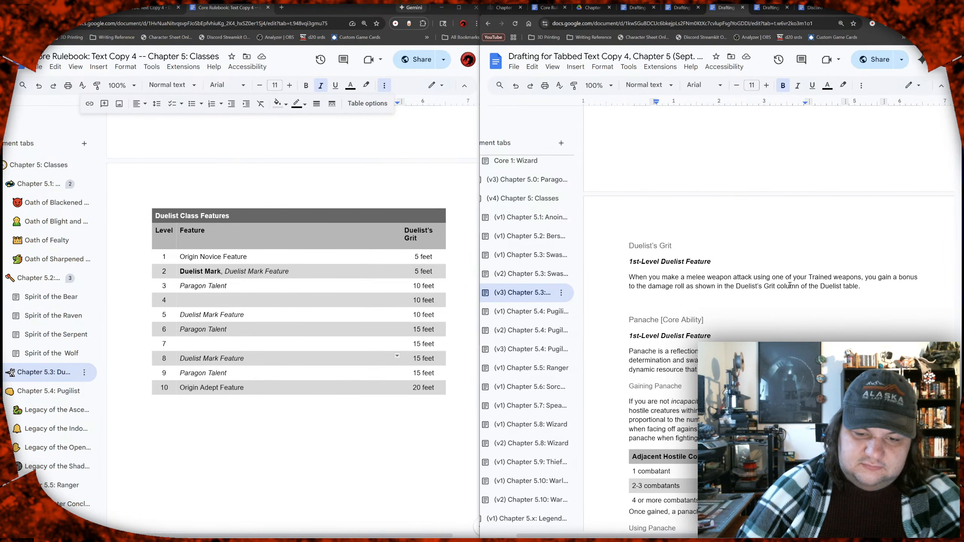
scroll(790, 285, "down", 1)
scroll(790, 285, "up", 8)
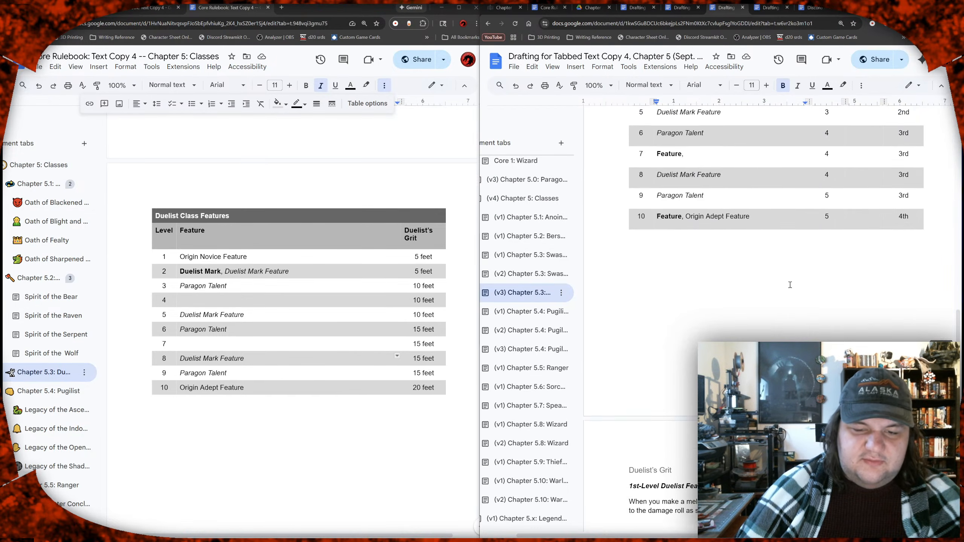
scroll(789, 285, "up", 4)
scroll(791, 286, "down", 10)
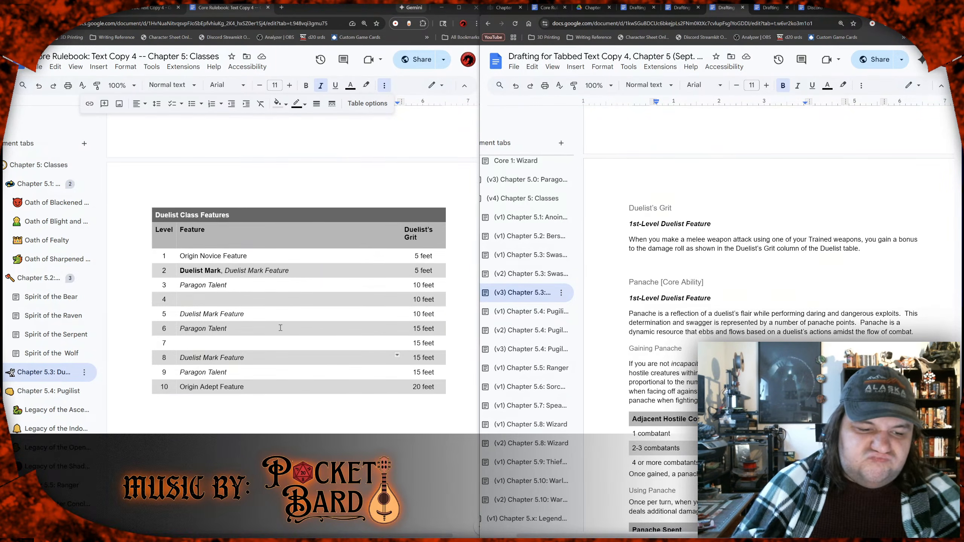
Step: Copy the Duelist's Grit section from the v3 draft onto the page after the features table in the rulebook's Duelist chapter
scroll(323, 328, "down", 6)
scroll(381, 328, "down", 2)
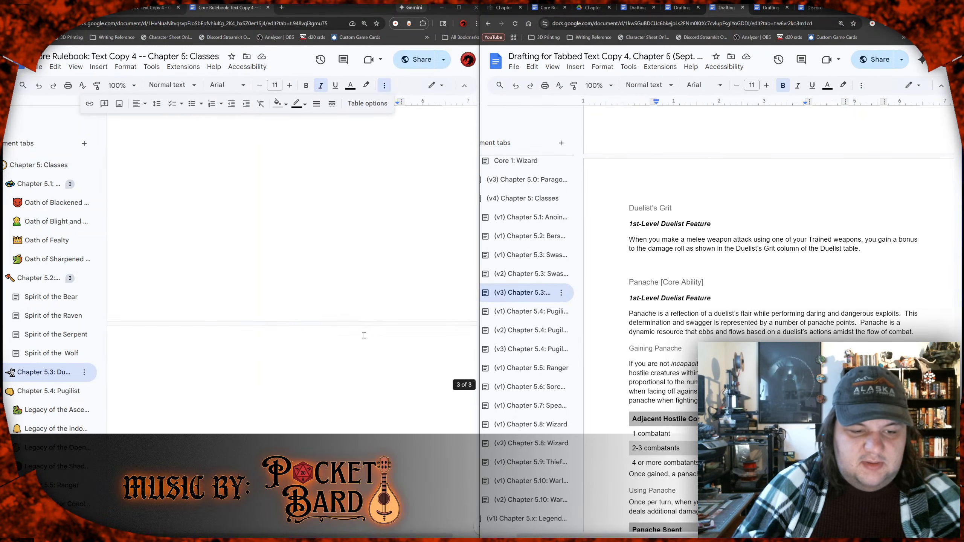
left_click(356, 334)
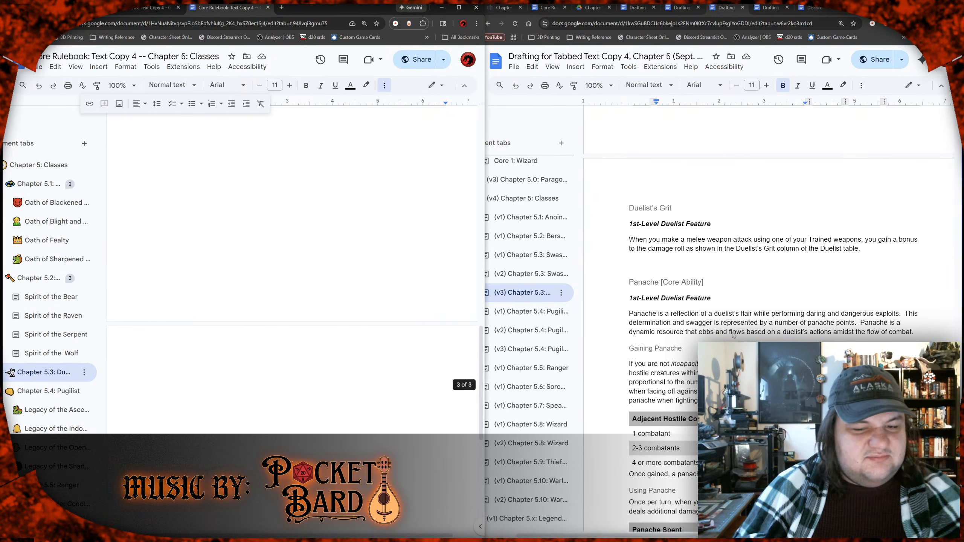
left_click_drag(876, 252, 619, 204)
key("ctrl+c")
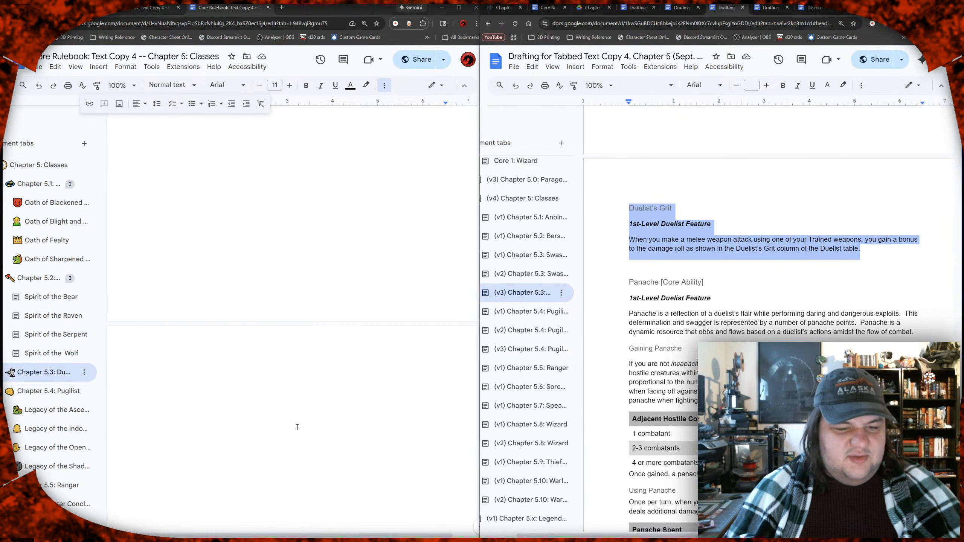
left_click(282, 398)
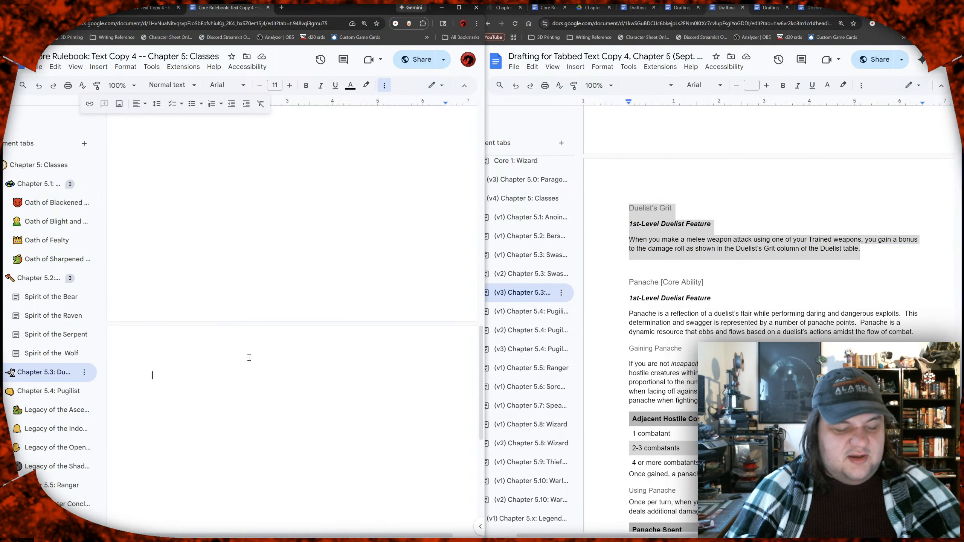
key("ctrl+v")
scroll(242, 356, "down", 2)
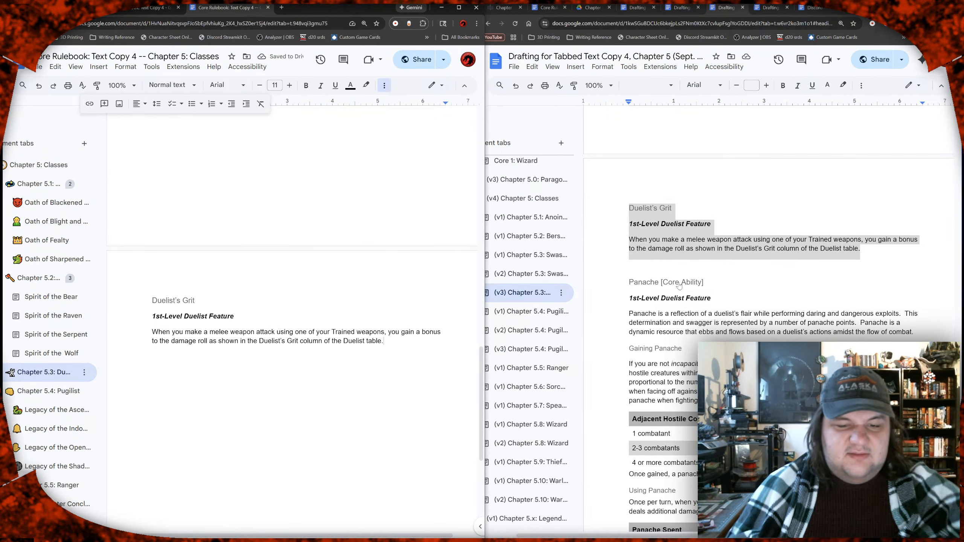
Step: Copy the draft's whole Panache [Core Ability] section, through the Trip effect, into the rulebook below Duelist's Grit
scroll(625, 243, "down", 3)
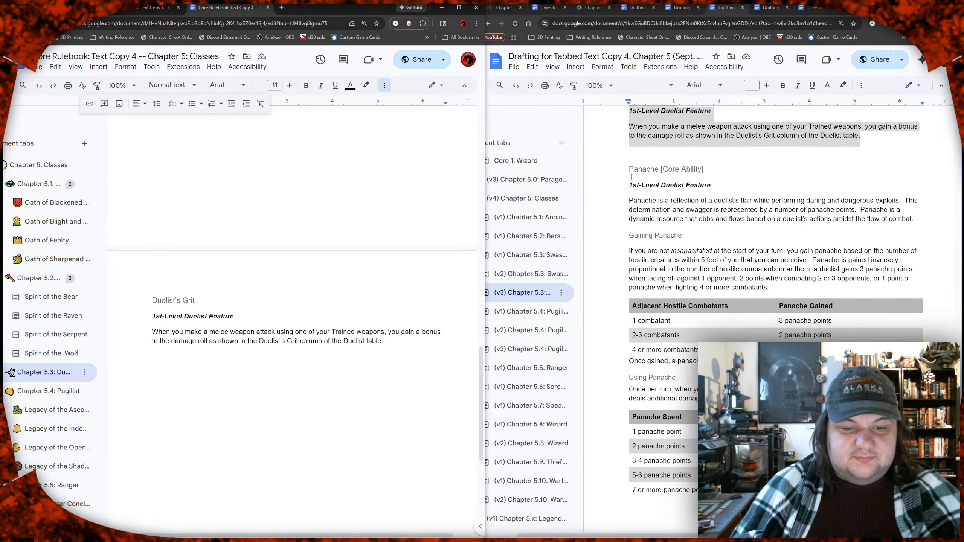
left_click_drag(628, 169, 758, 363)
scroll(734, 303, "down", 12)
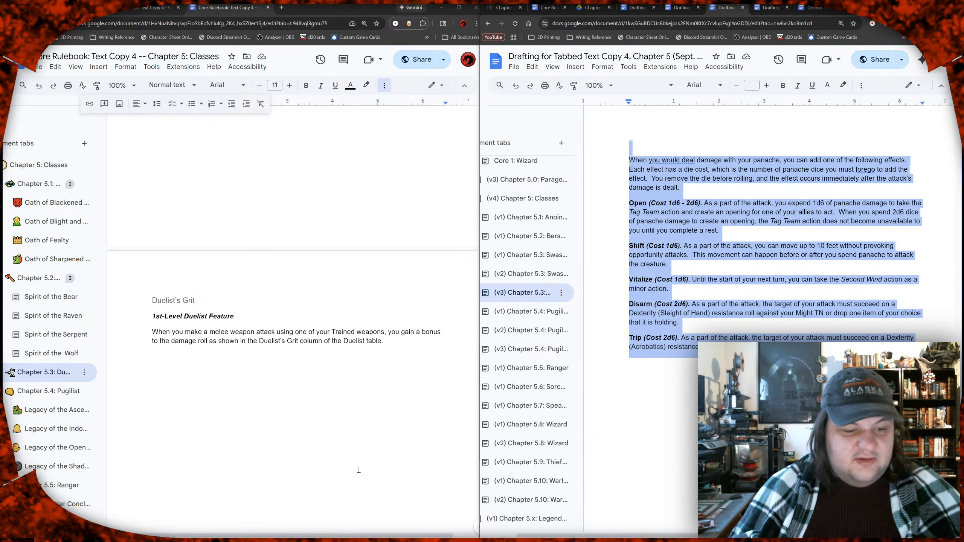
left_click(328, 469)
key("Return")
key("ctrl+v")
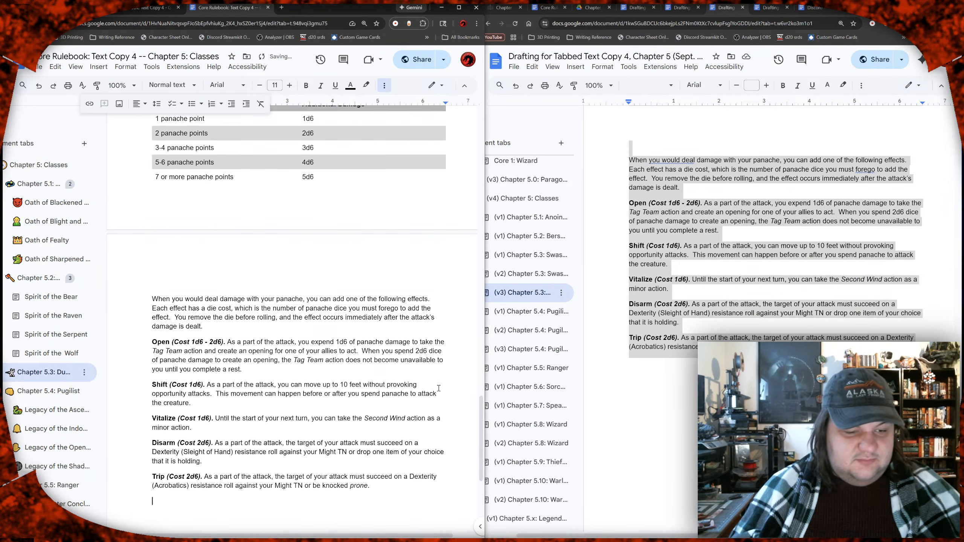
scroll(327, 406, "up", 5)
scroll(328, 406, "up", 4)
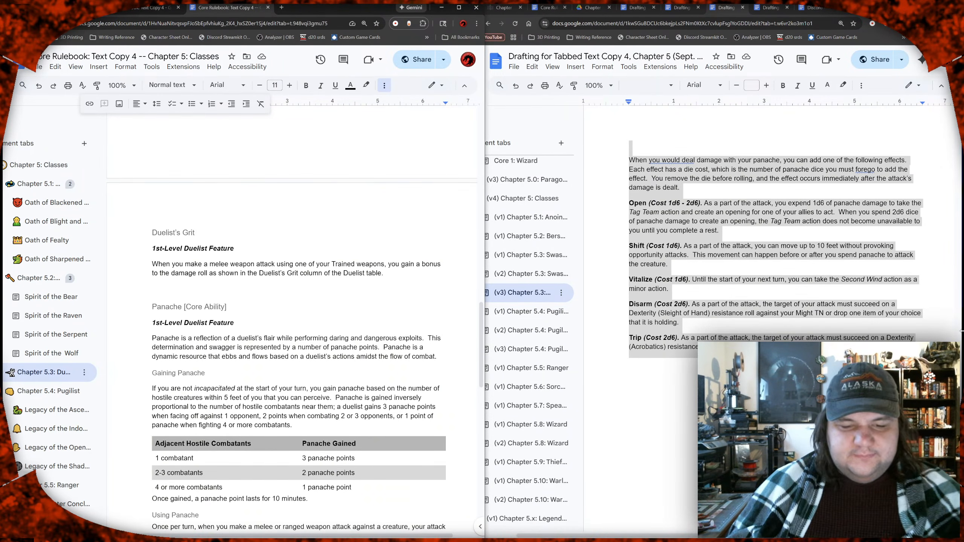
left_click(801, 305)
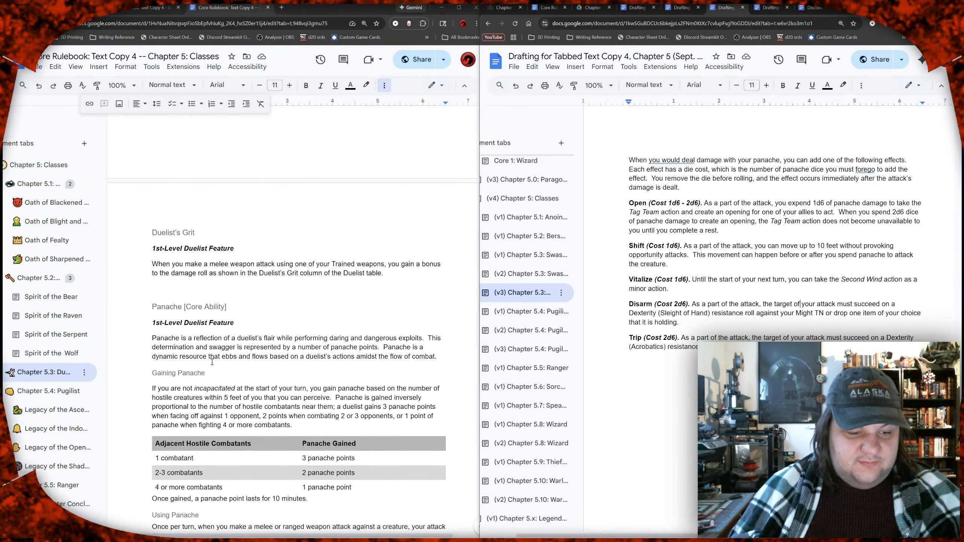
left_click_drag(210, 357, 278, 356)
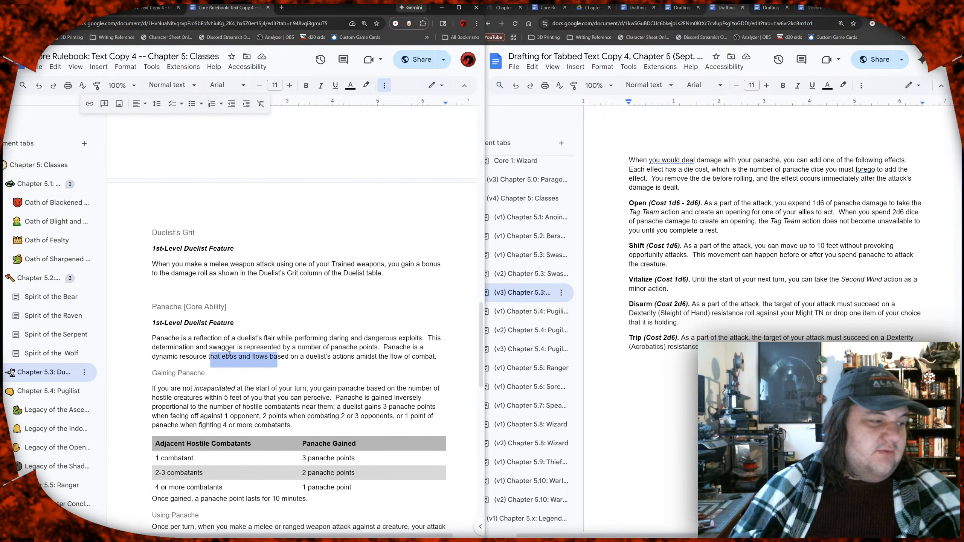
left_click(276, 353)
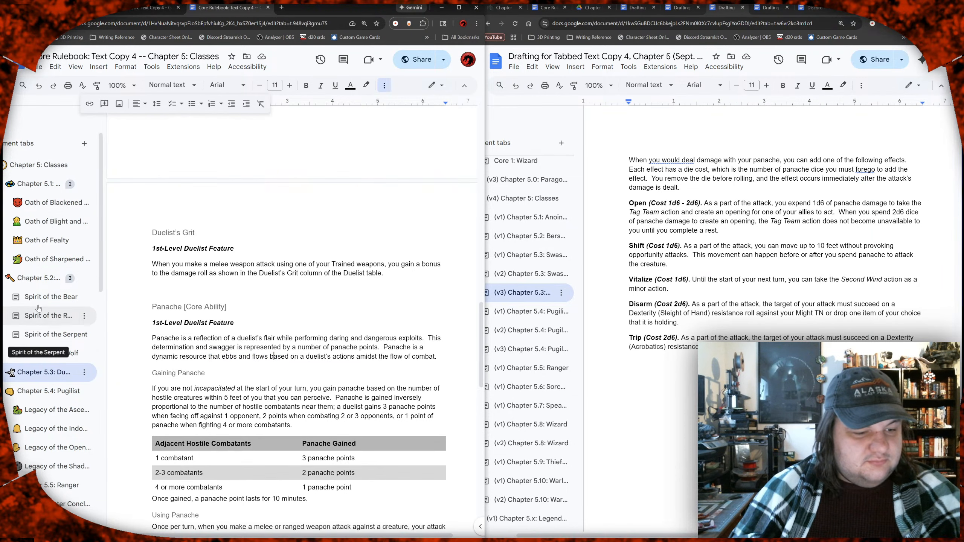
Step: Append "; Heroic Resource" to the 1st-Level Duelist Feature line under Panache, matching the Berserker chapter's Fury subtitle
left_click(44, 275)
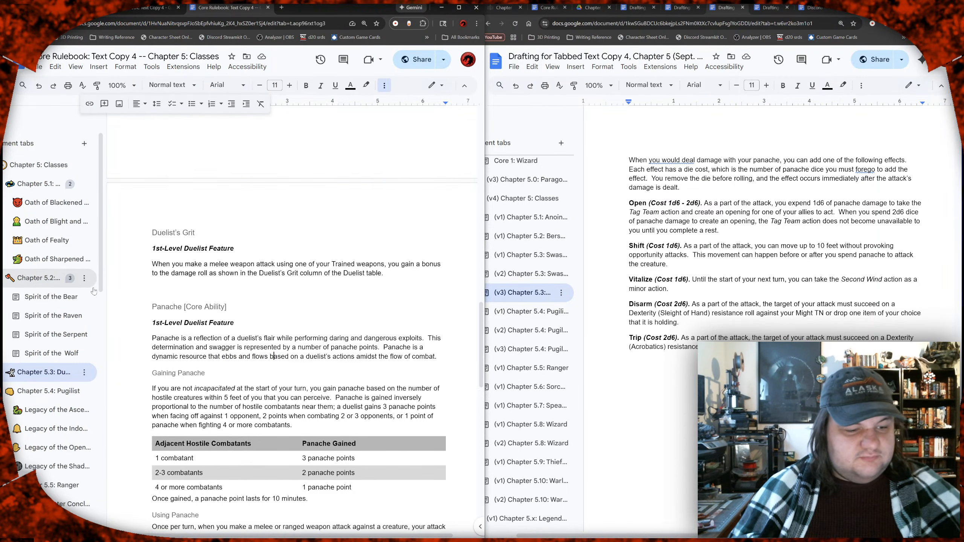
scroll(205, 317, "up", 5)
scroll(247, 325, "up", 5)
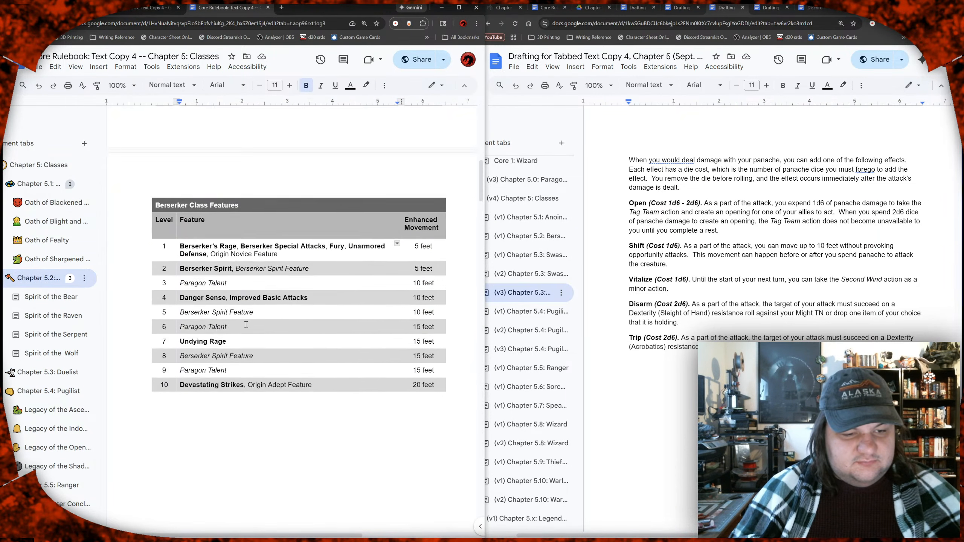
scroll(247, 325, "down", 10)
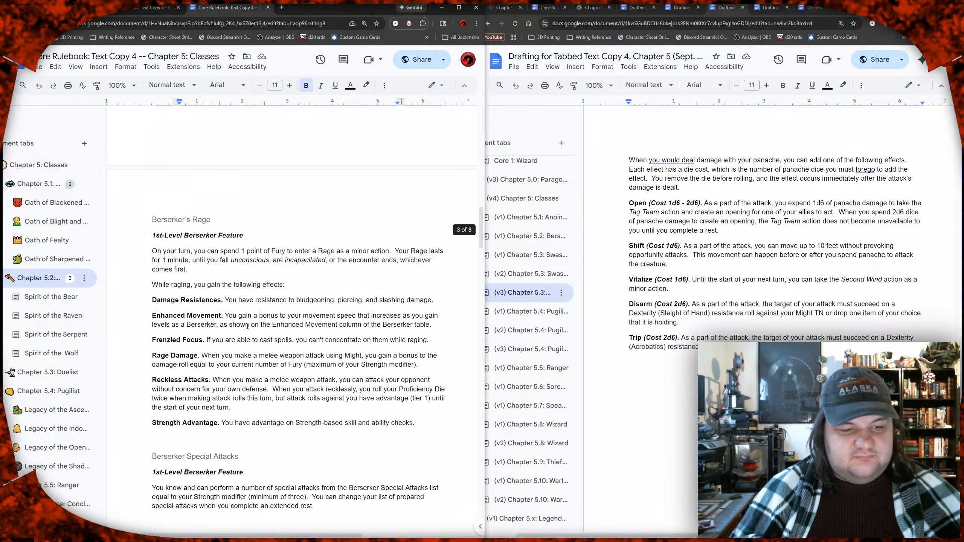
scroll(247, 326, "down", 5)
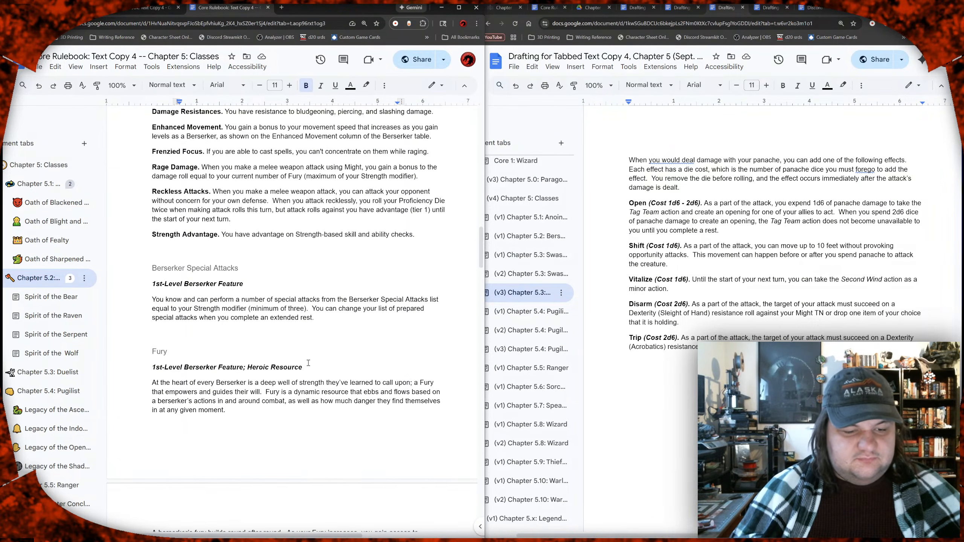
left_click_drag(314, 367, 244, 373)
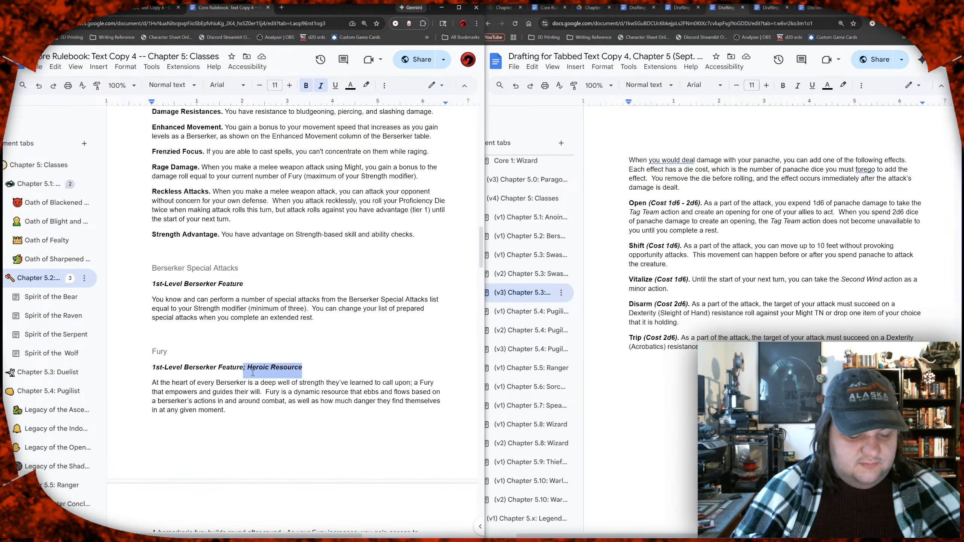
left_click(51, 382)
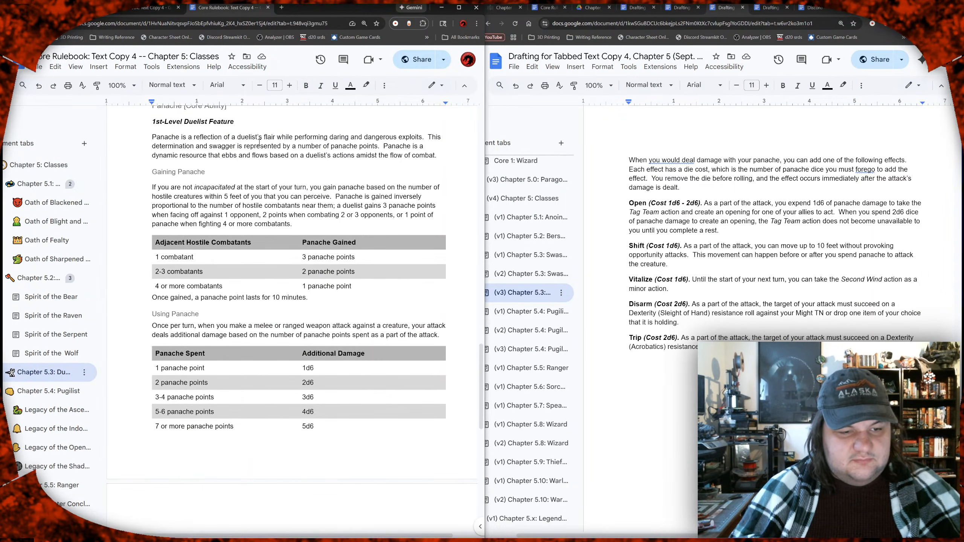
scroll(259, 142, "up", 1)
left_click(268, 163)
type("; Heroic Resource")
Step: Remove "[Core Ability]" from the Panache heading in the Duelist chapter
left_click(256, 145)
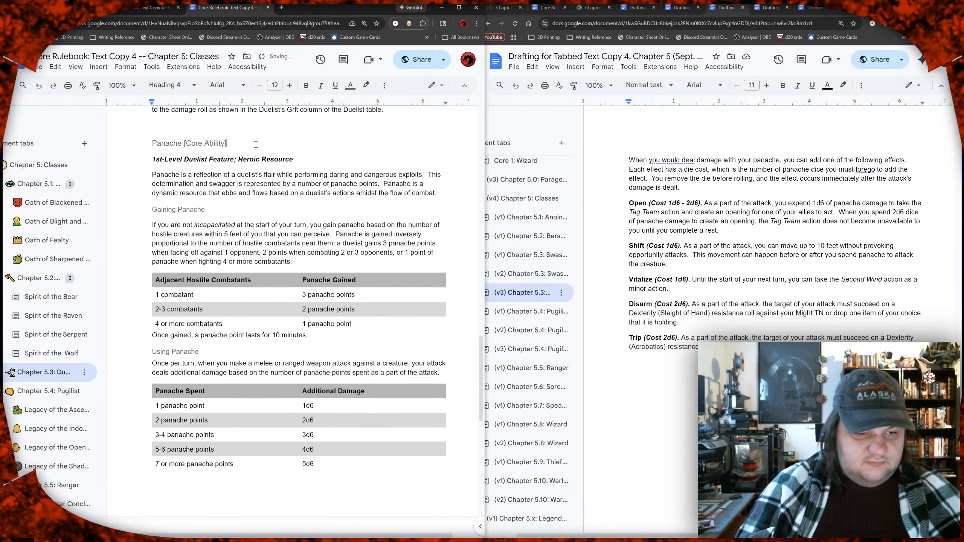
key("shift+Home")
key("shift+Right")
key("shift+Right")
key("shift+Right")
key("shift+Right")
key("shift+Right")
key("shift+Right")
key("shift+Right")
key("BackSpace")
left_click(246, 196)
Step: Proofread the Duelist's Grit section and the introductory paragraph of the Panache section in the Duelist chapter
scroll(256, 204, "up", 4)
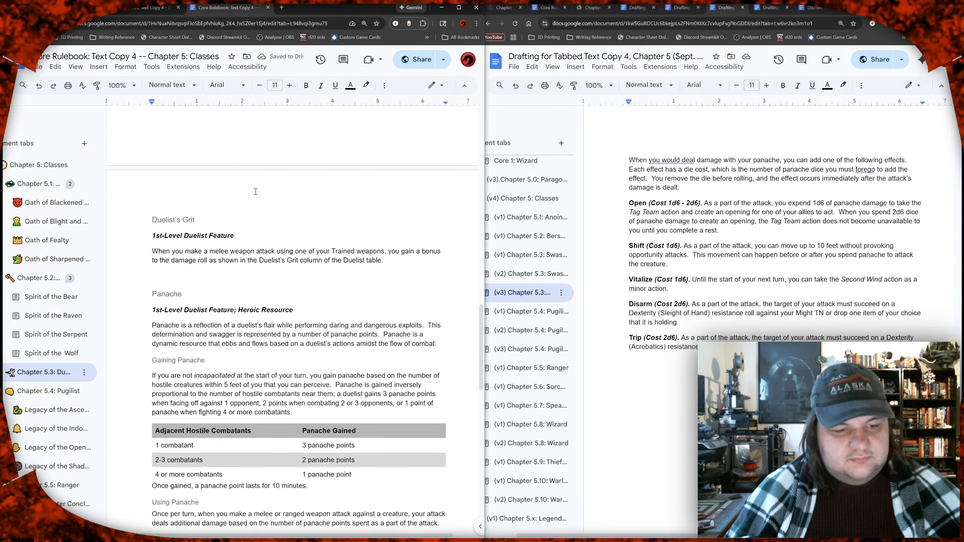
scroll(267, 183, "down", 3)
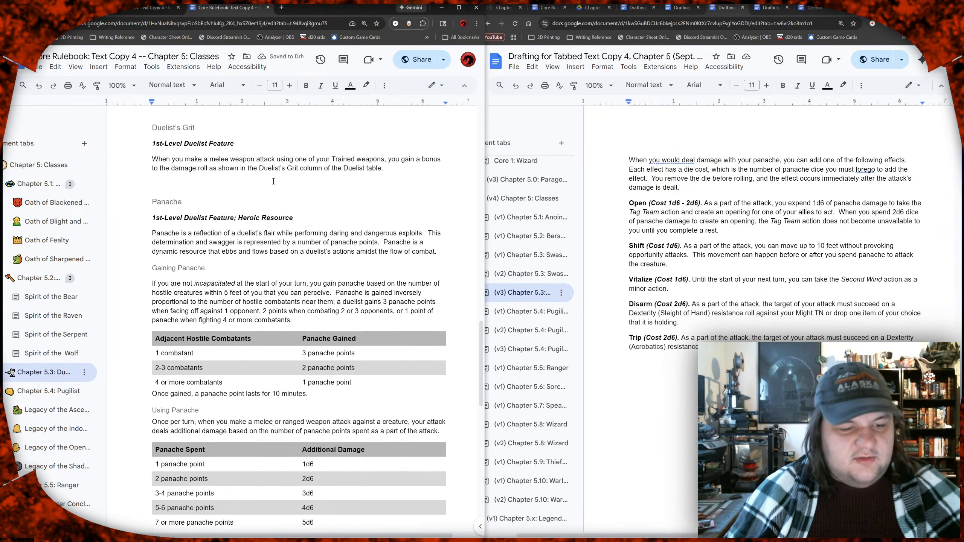
scroll(273, 180, "down", 1)
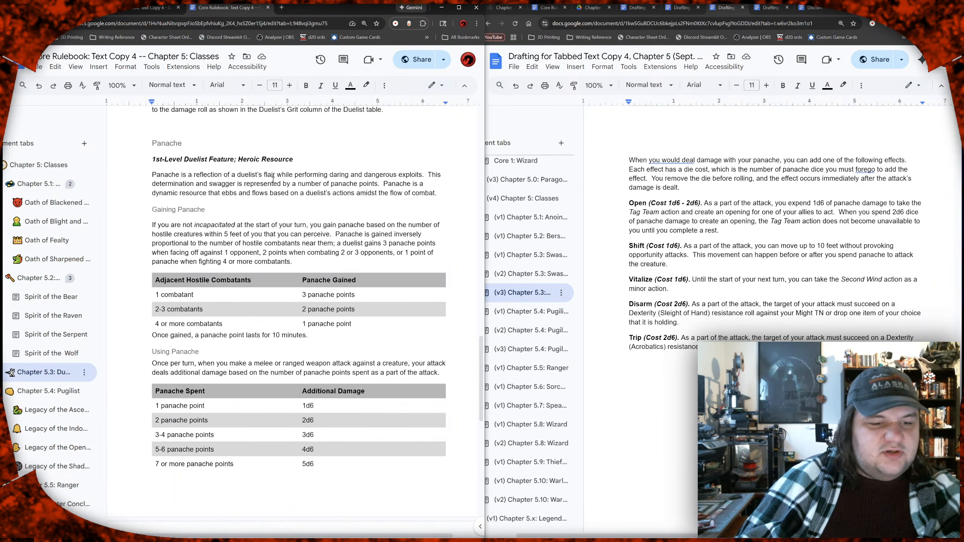
left_click(291, 183)
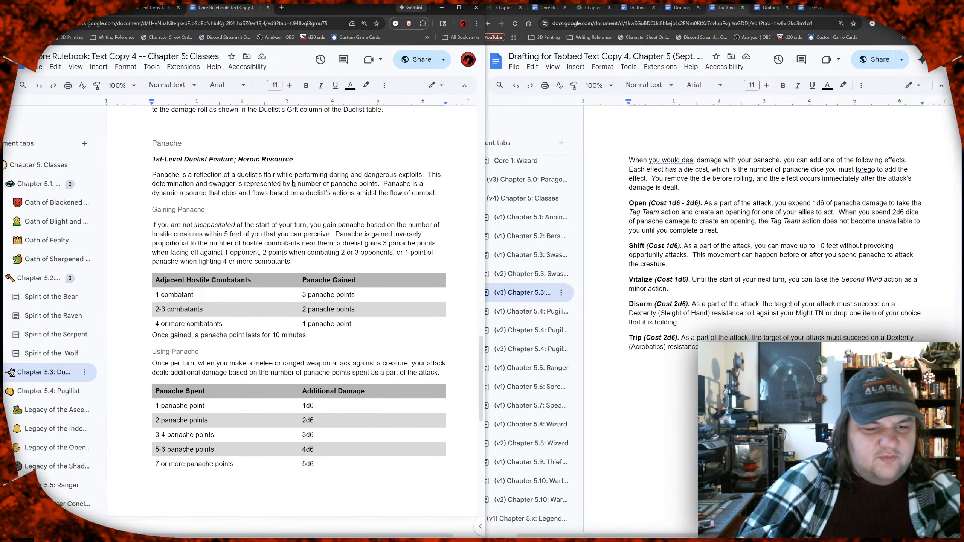
left_click(350, 166)
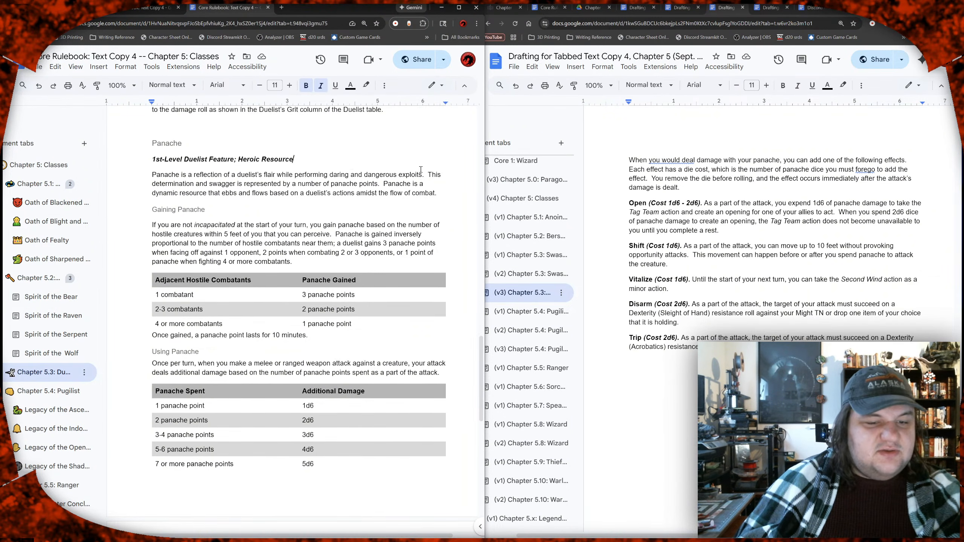
left_click(444, 174)
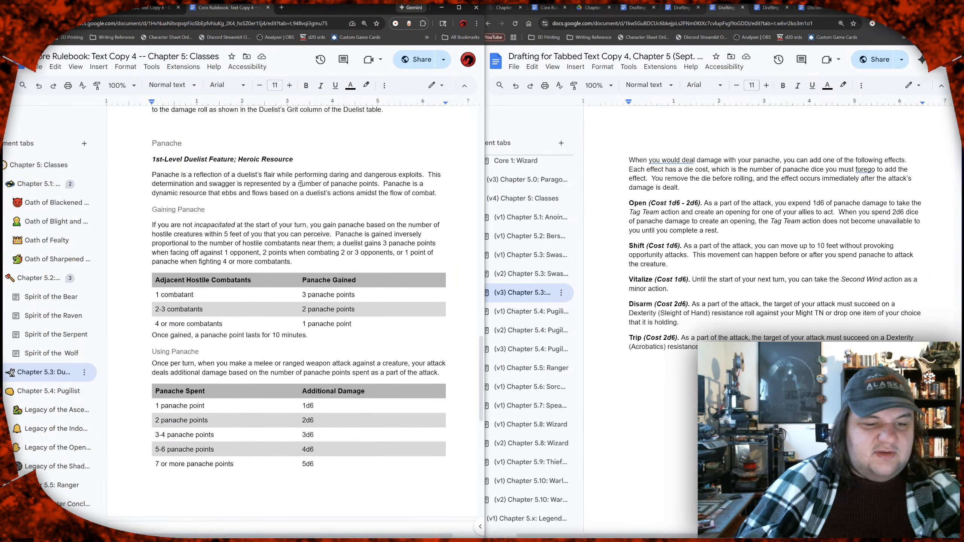
left_click(336, 185)
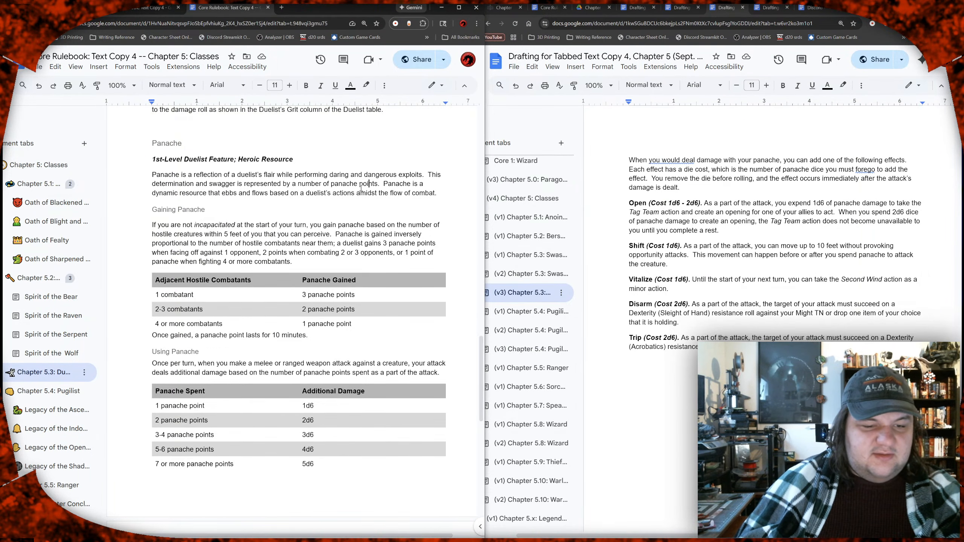
left_click_drag(182, 194, 377, 192)
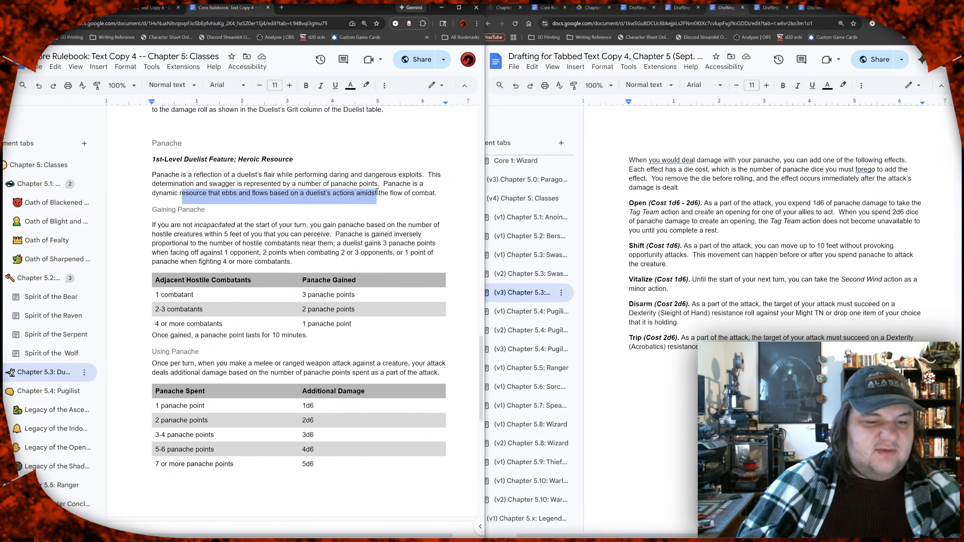
left_click(386, 192)
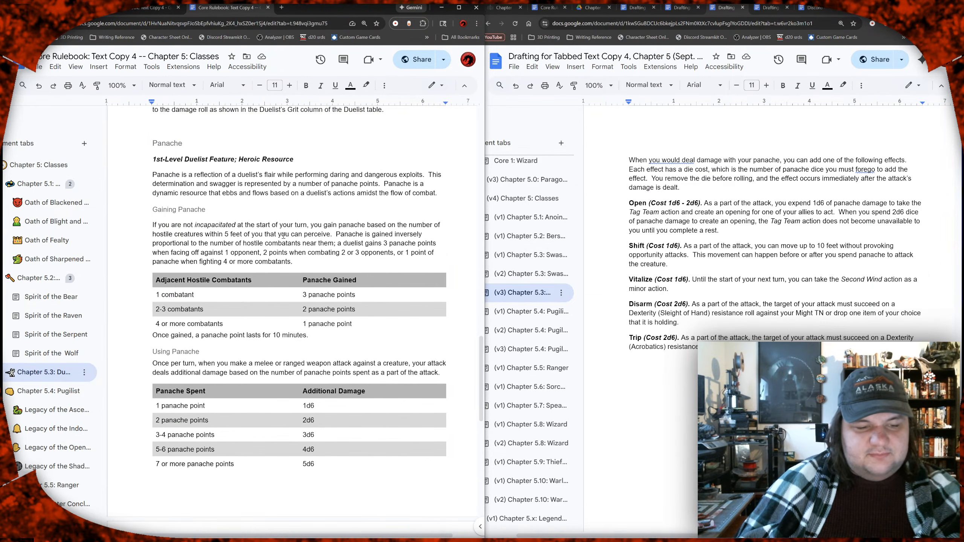
scroll(270, 234, "left", 2)
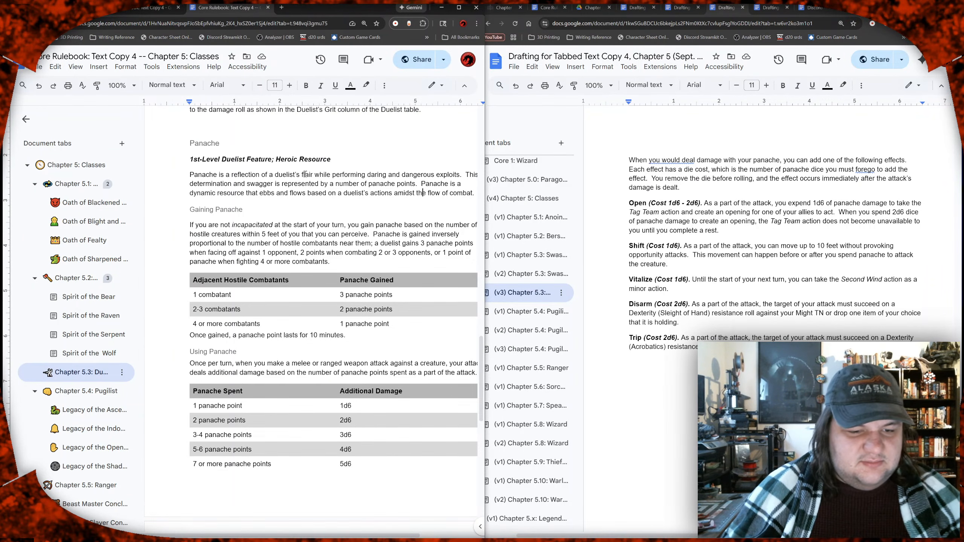
scroll(305, 174, "down", 1)
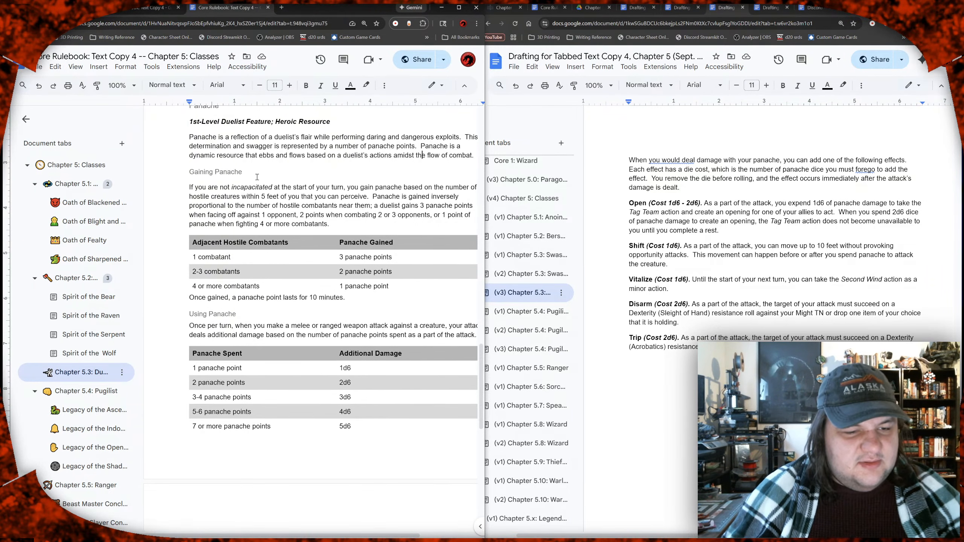
scroll(254, 176, "right", 2)
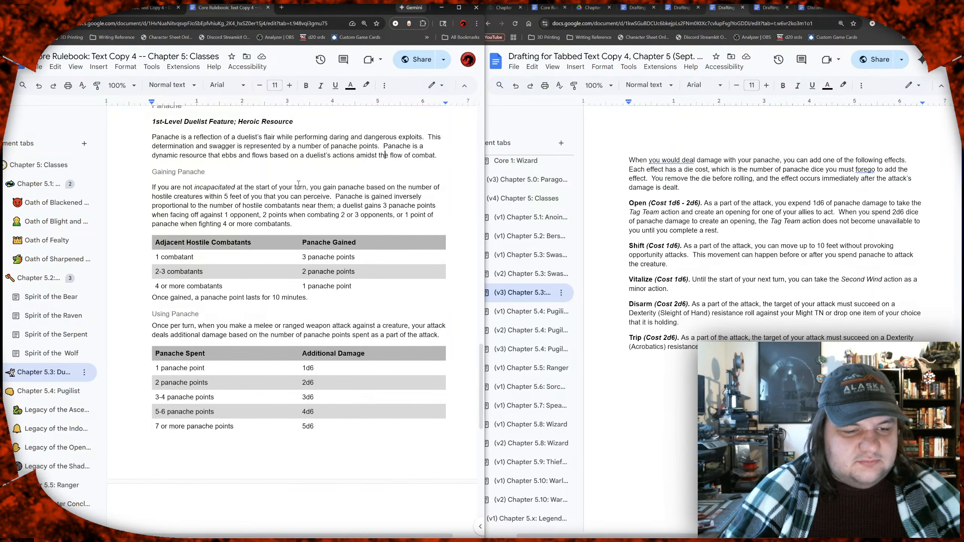
scroll(298, 183, "left", 2)
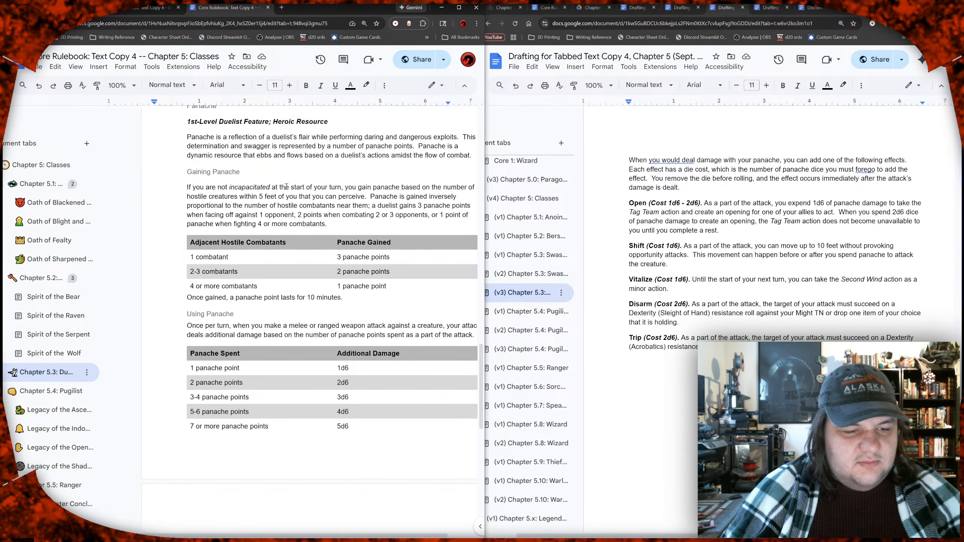
Step: Check the Fury subheadings in the Berserker chapter and rename the Duelist's "Using Panache" subheading to "Expending Panache"
left_click(226, 173)
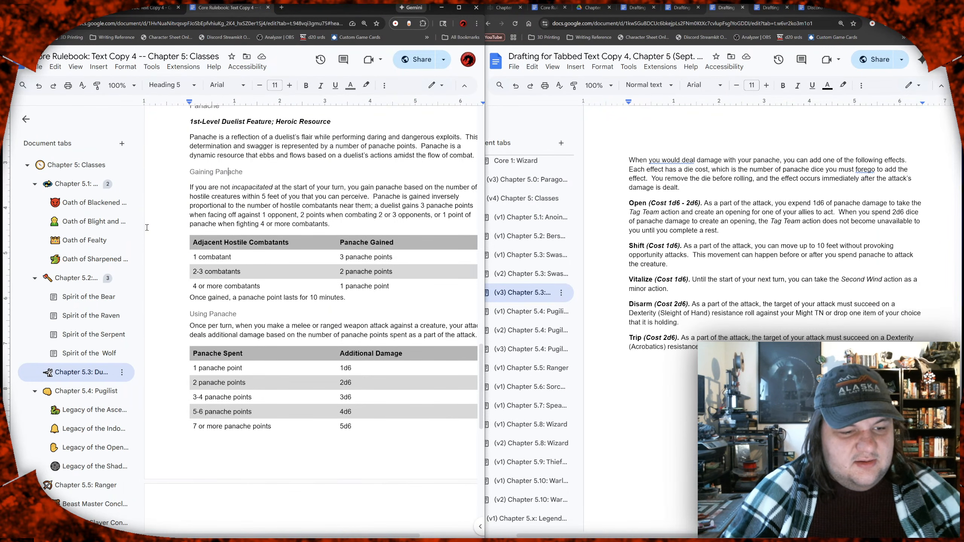
left_click(88, 279)
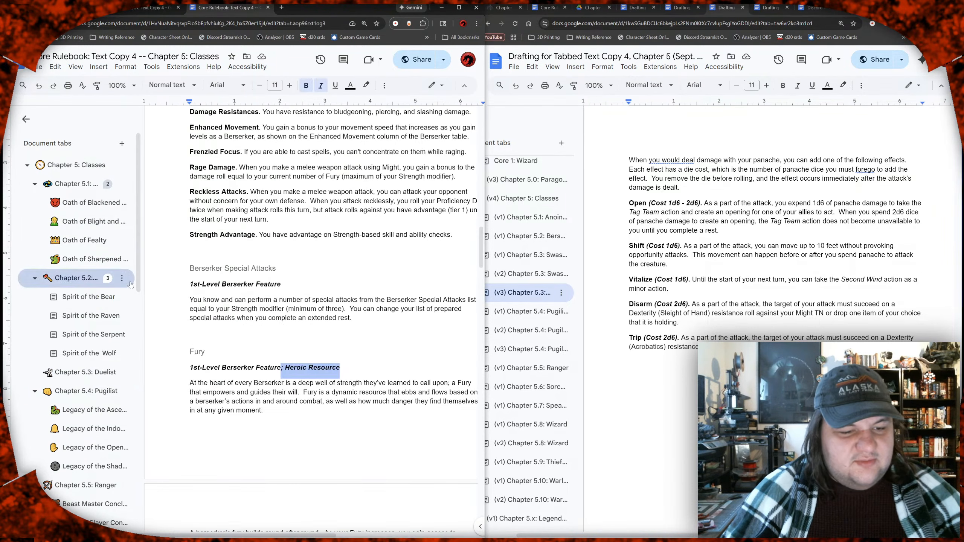
scroll(236, 299, "up", 6)
scroll(236, 299, "down", 10)
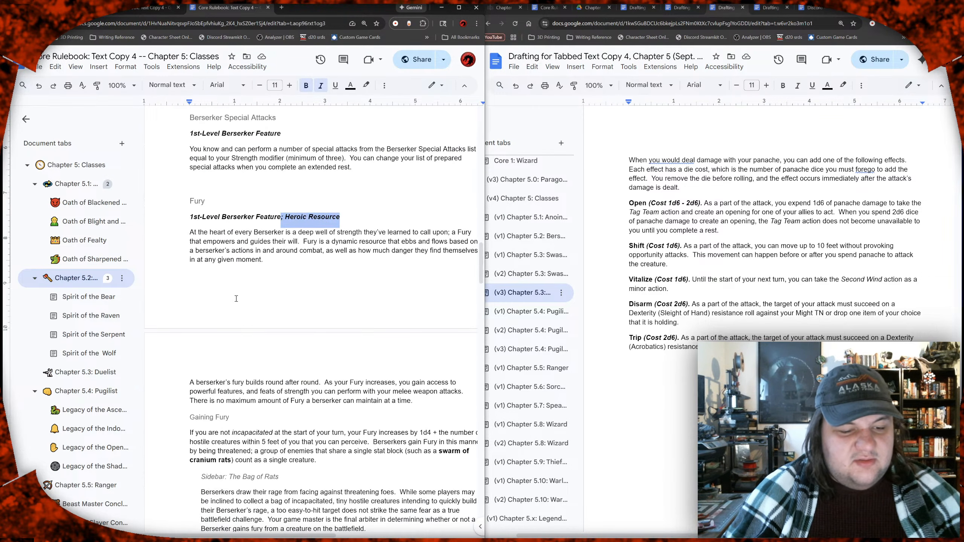
scroll(236, 299, "down", 8)
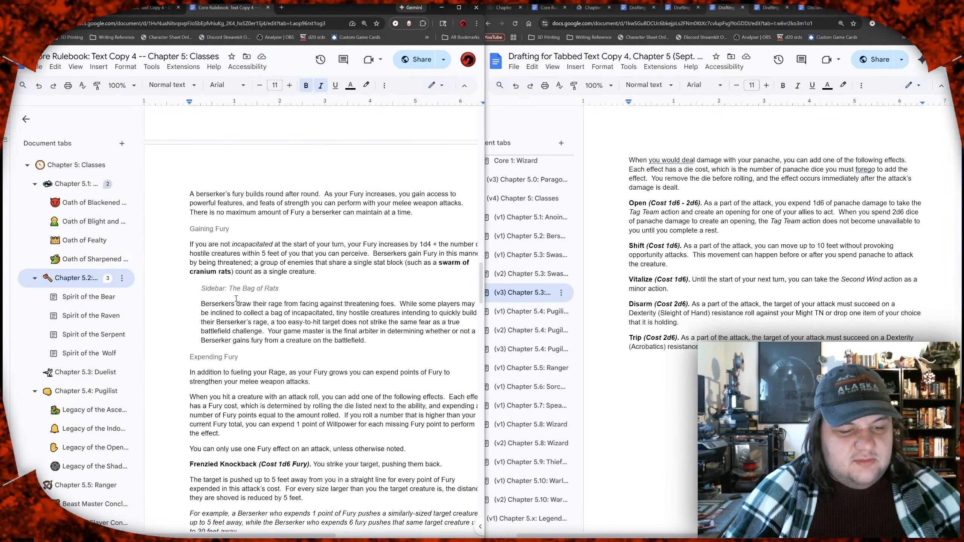
scroll(236, 299, "down", 1)
left_click(236, 230)
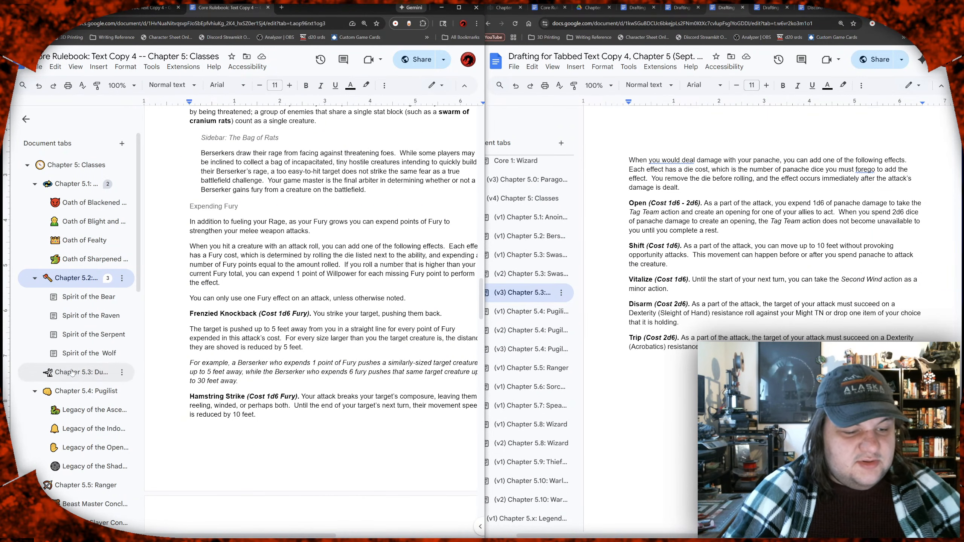
left_click(107, 371)
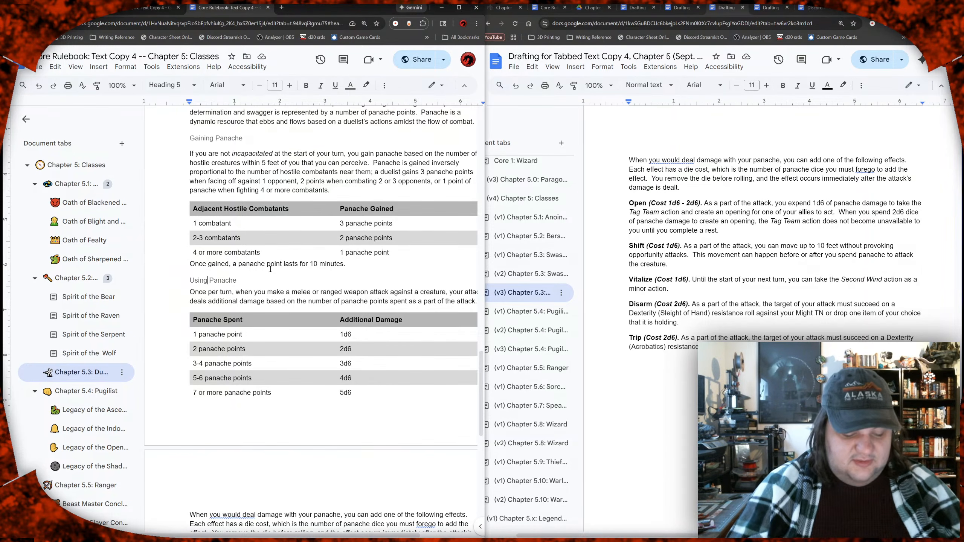
key("ctrl+shift+Left")
type("Expend")
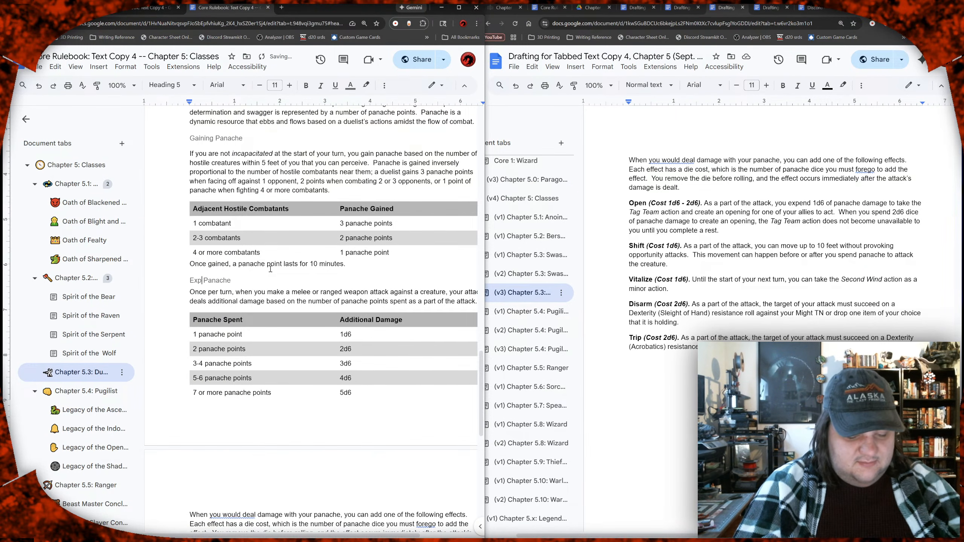
type("ing")
key("End")
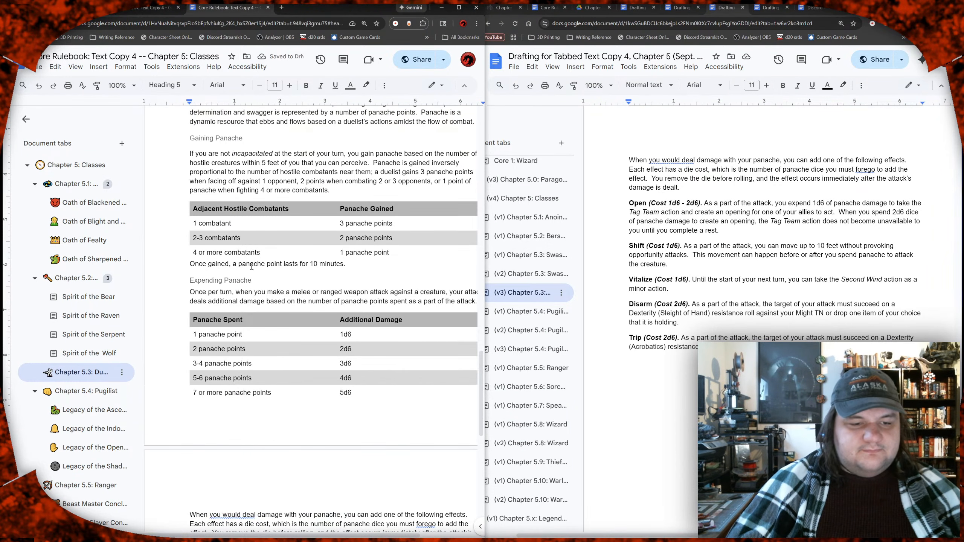
Step: Proofread the Gaining Panache rules paragraph against its table of adjacent hostile combatants
left_click(245, 176)
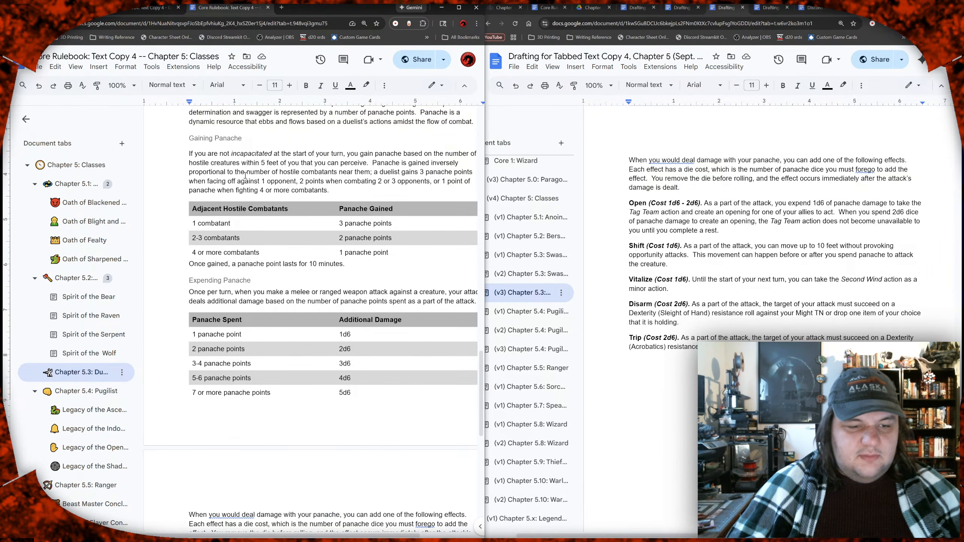
scroll(245, 176, "right", 3)
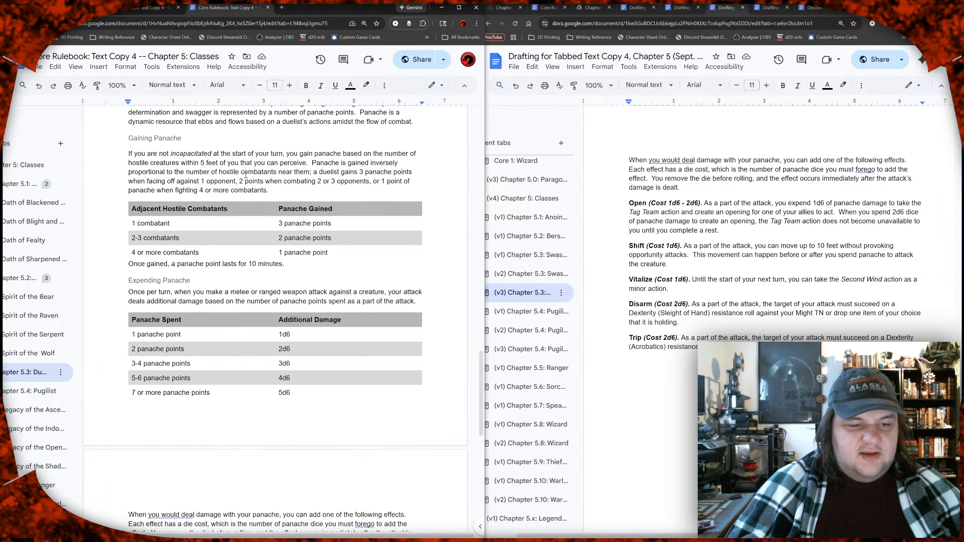
left_click(263, 153)
left_click(336, 149)
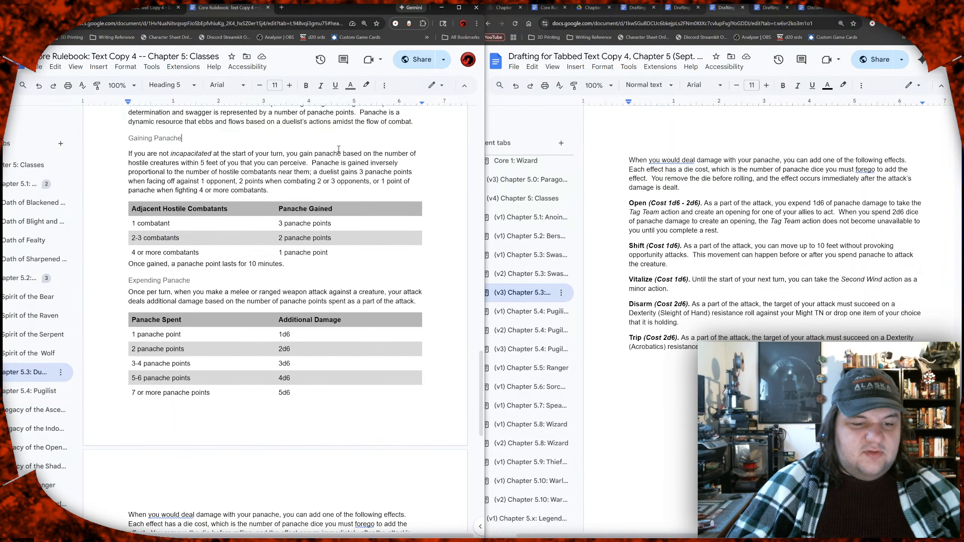
left_click(372, 154)
left_click(186, 162)
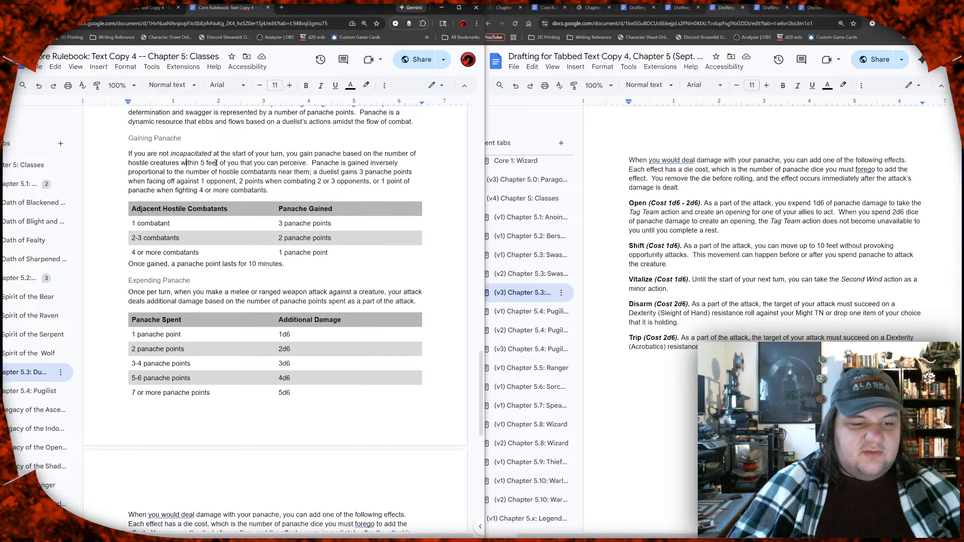
left_click(279, 164)
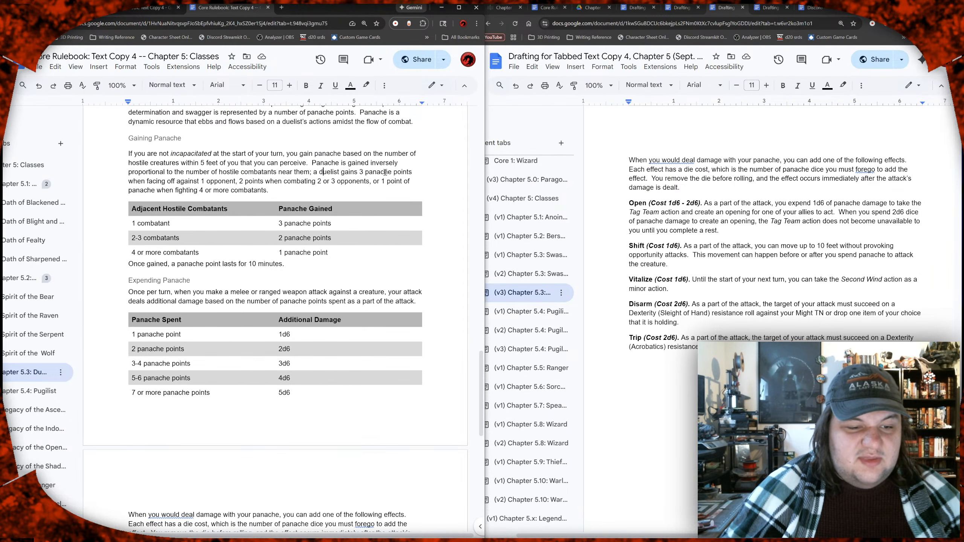
left_click(206, 182)
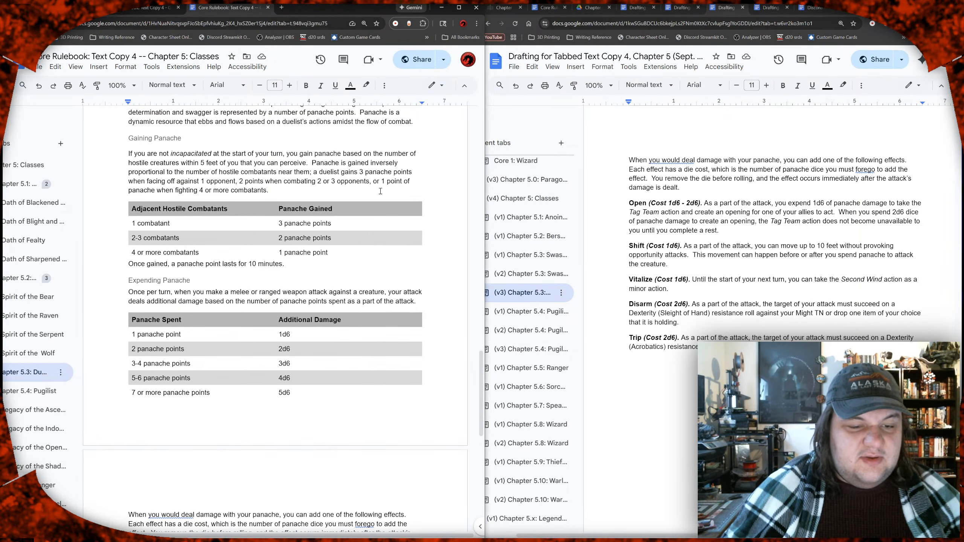
left_click(254, 190)
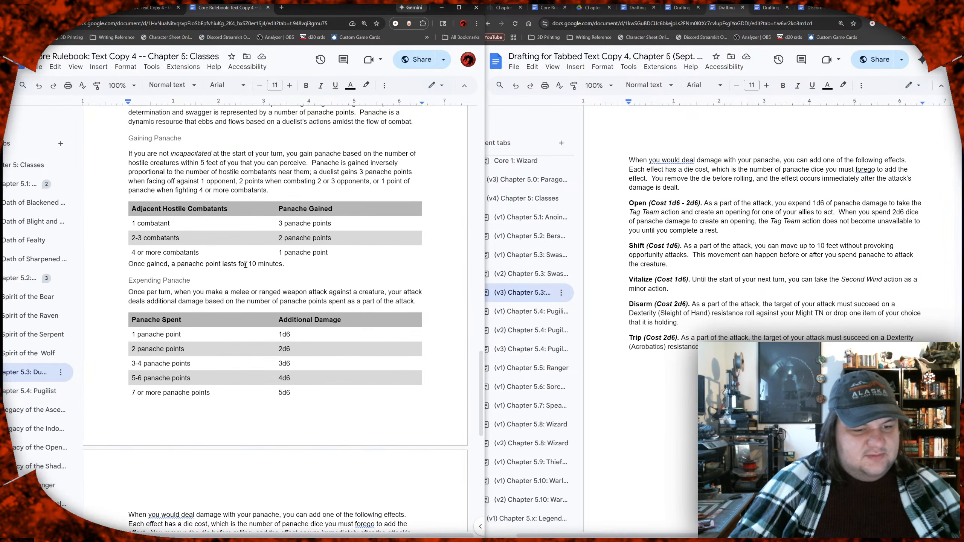
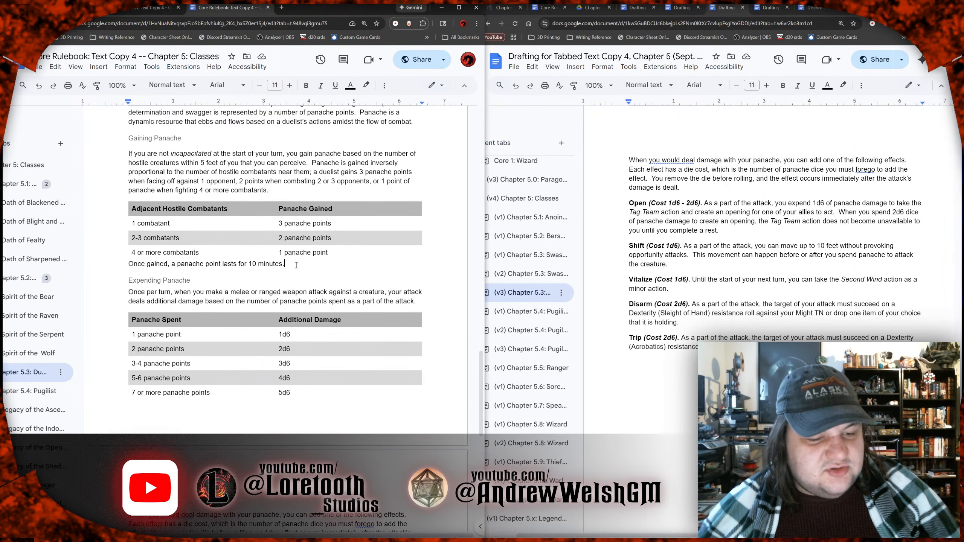
Step: Proofread the sentence on how long a panache point lasts, below the Gaining Panache table in the Duelist chapter
scroll(297, 265, "down", 3)
scroll(297, 266, "down", 3)
scroll(296, 264, "up", 8)
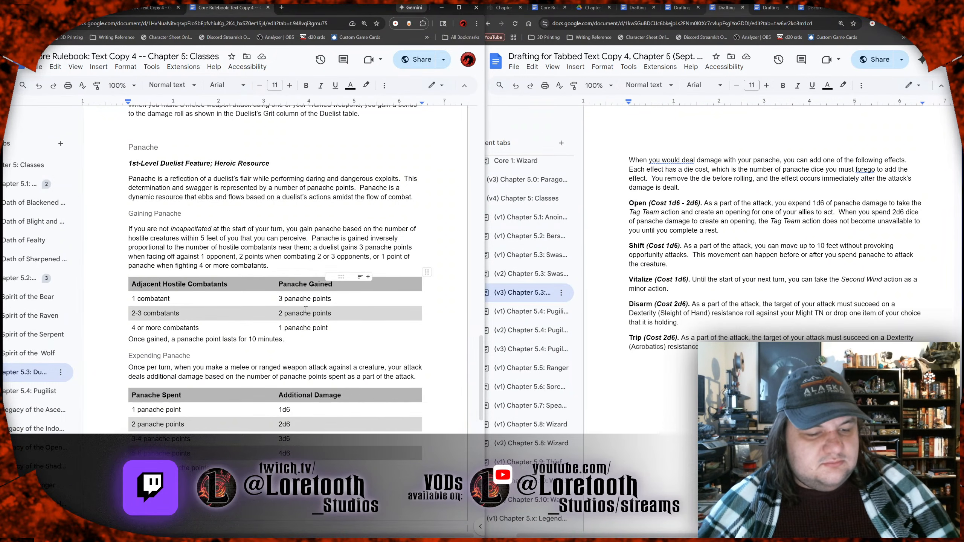
left_click_drag(288, 340, 128, 338)
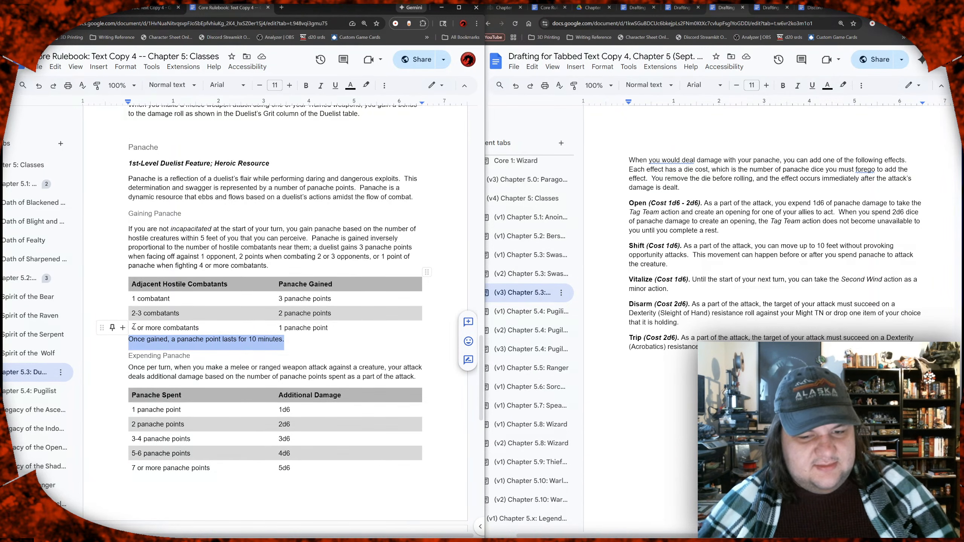
left_click(294, 349)
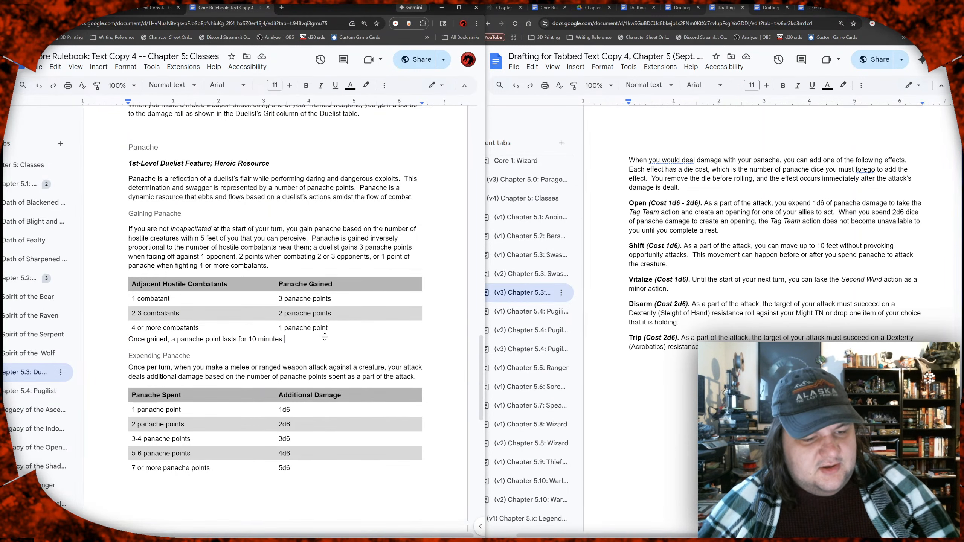
scroll(326, 337, "down", 2)
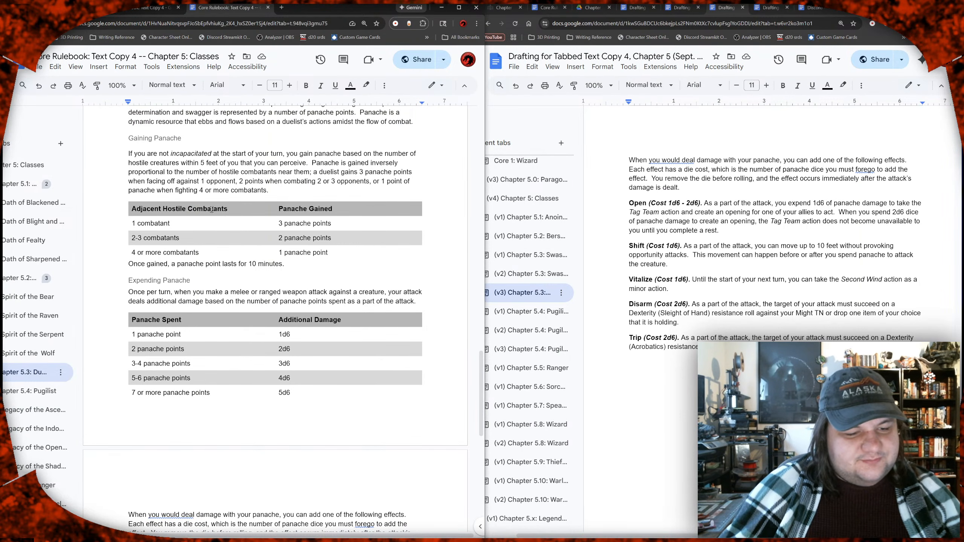
left_click(345, 284)
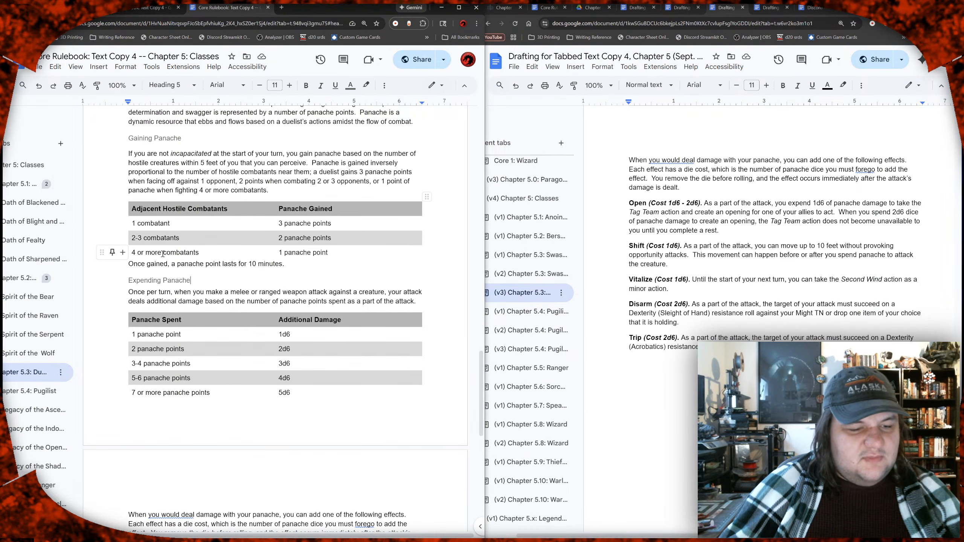
left_click(203, 266)
Step: Review the Expending Panache paragraph and its Additional Damage table together with the paragraph on forgoing panache dice for effects
scroll(201, 266, "down", 2)
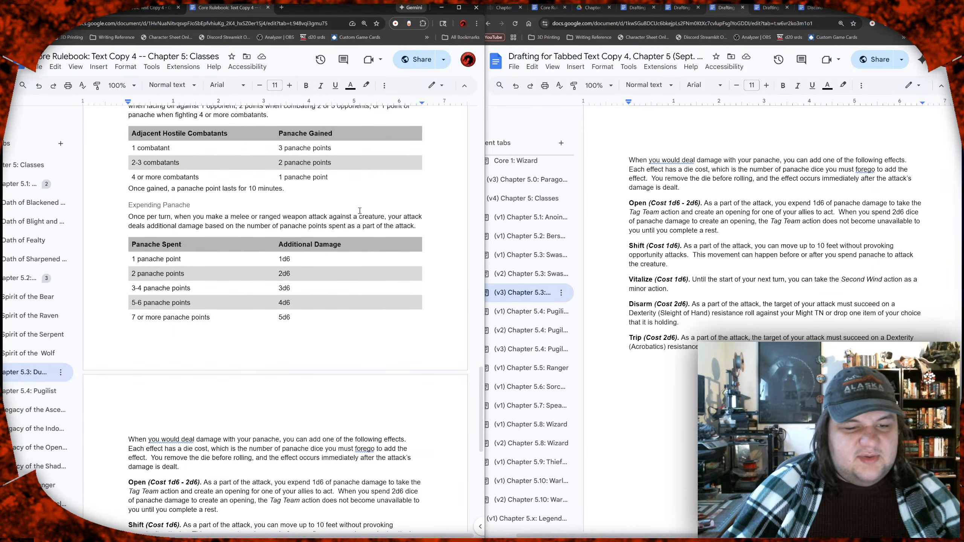
left_click(395, 216)
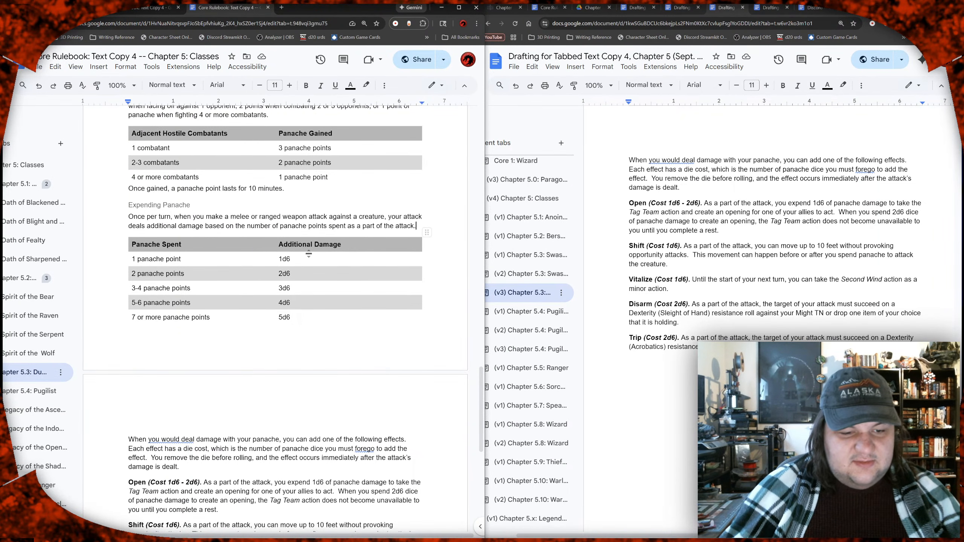
left_click_drag(309, 259, 307, 317)
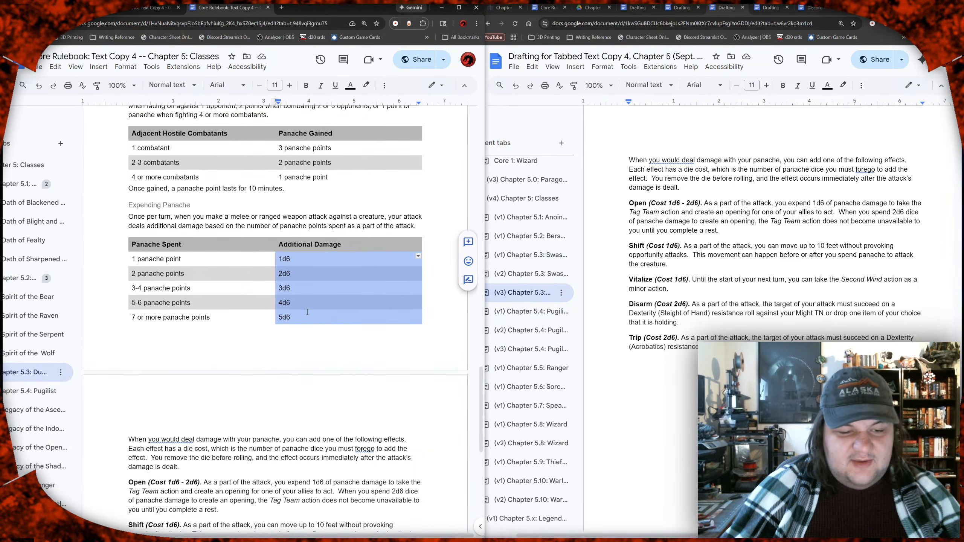
scroll(308, 310, "down", 2)
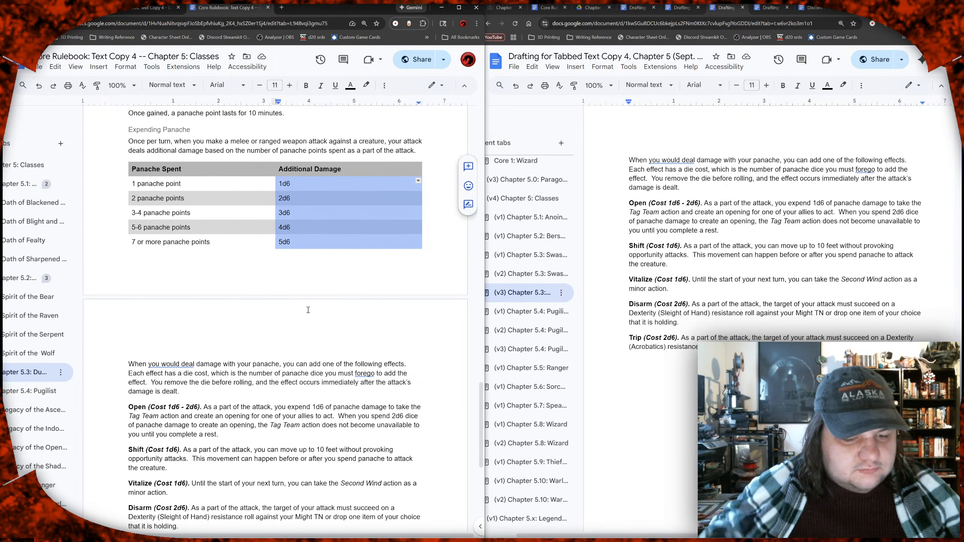
scroll(309, 310, "down", 3)
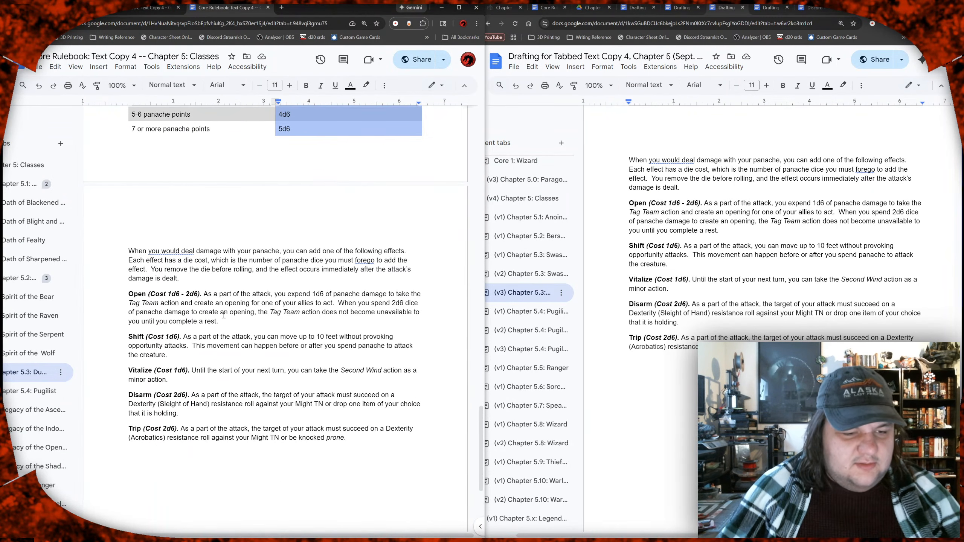
left_click(242, 269)
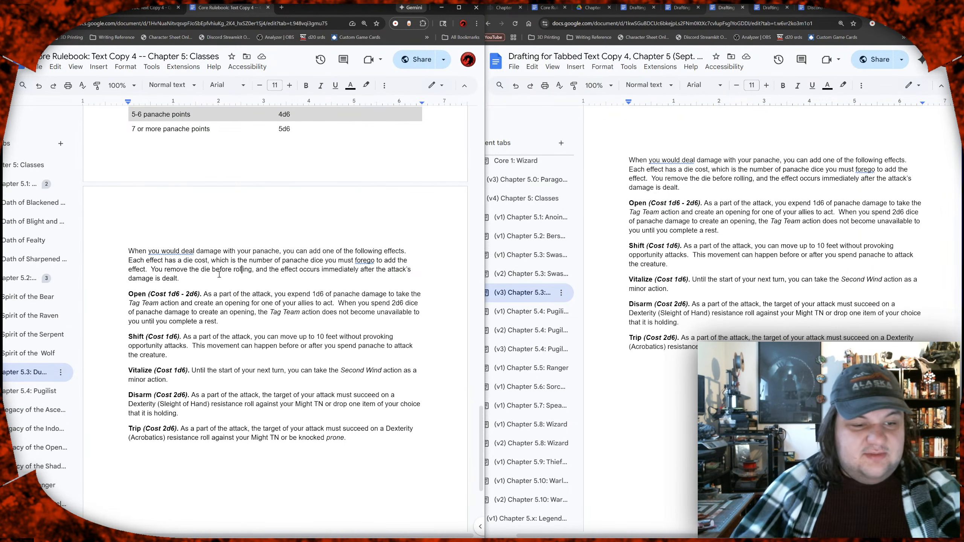
scroll(247, 309, "up", 7)
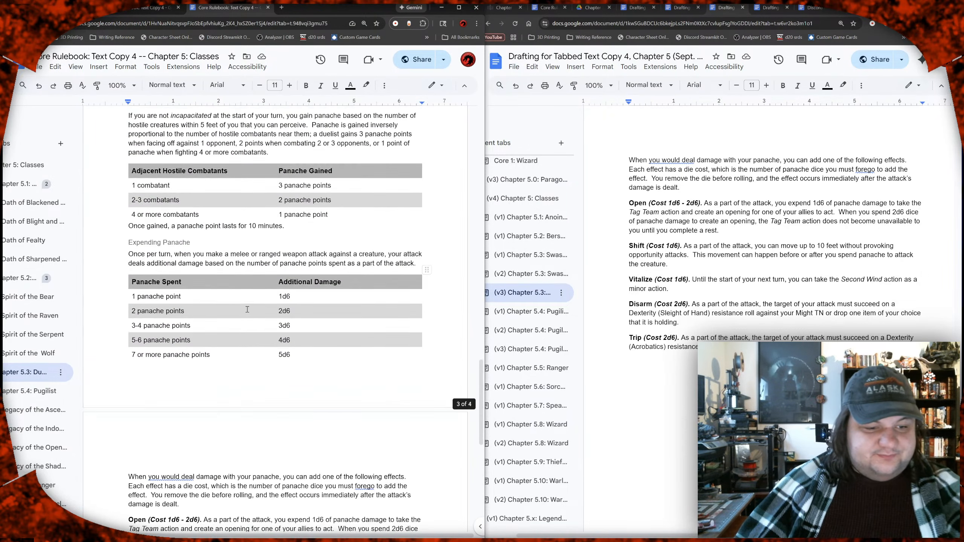
scroll(247, 310, "down", 7)
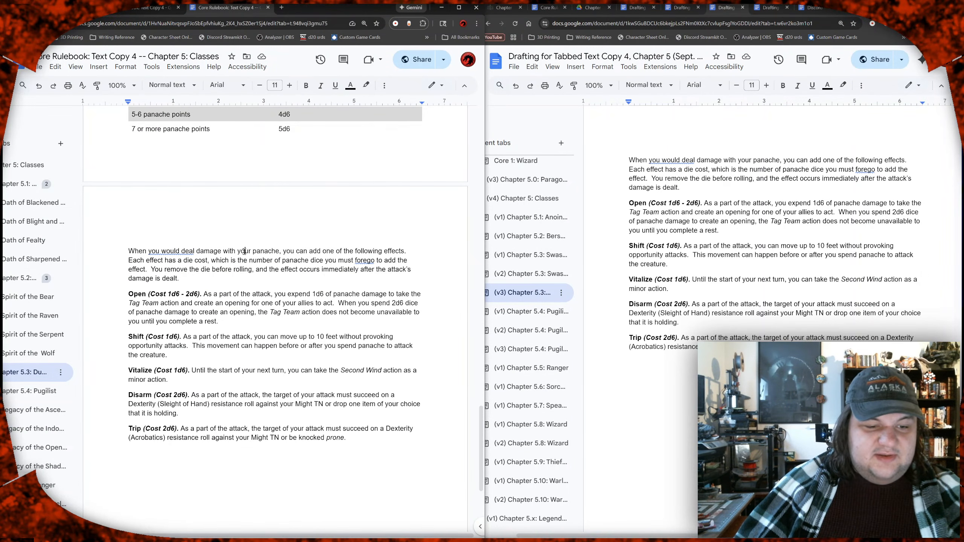
Step: Correct "forego" to the suggested "forgo" in the paragraph introducing the Duelist's panache effects
left_click(340, 250)
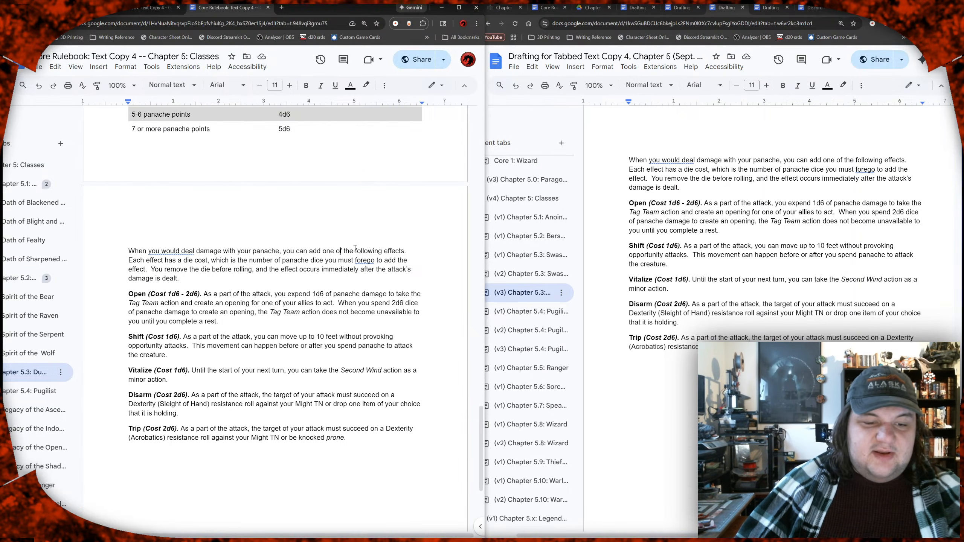
double_click(408, 251)
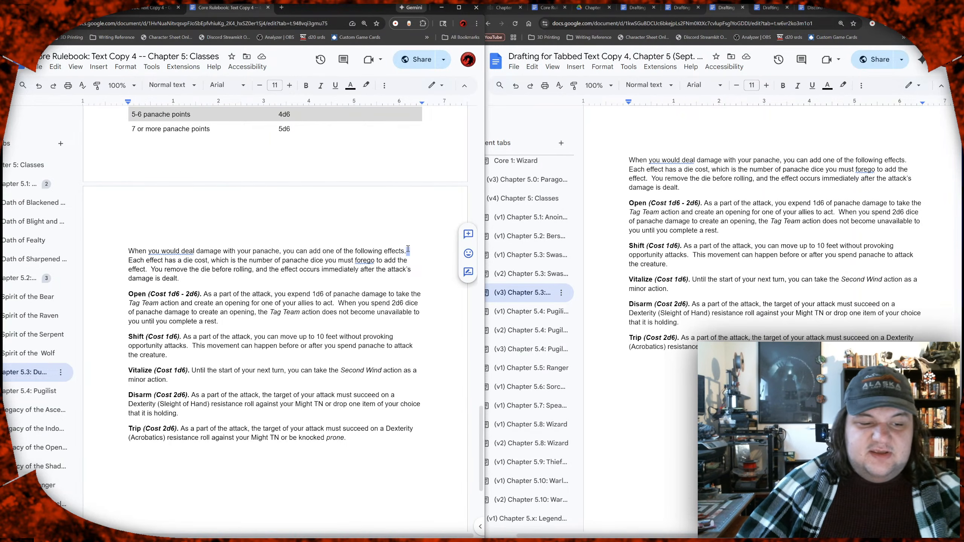
left_click(226, 261)
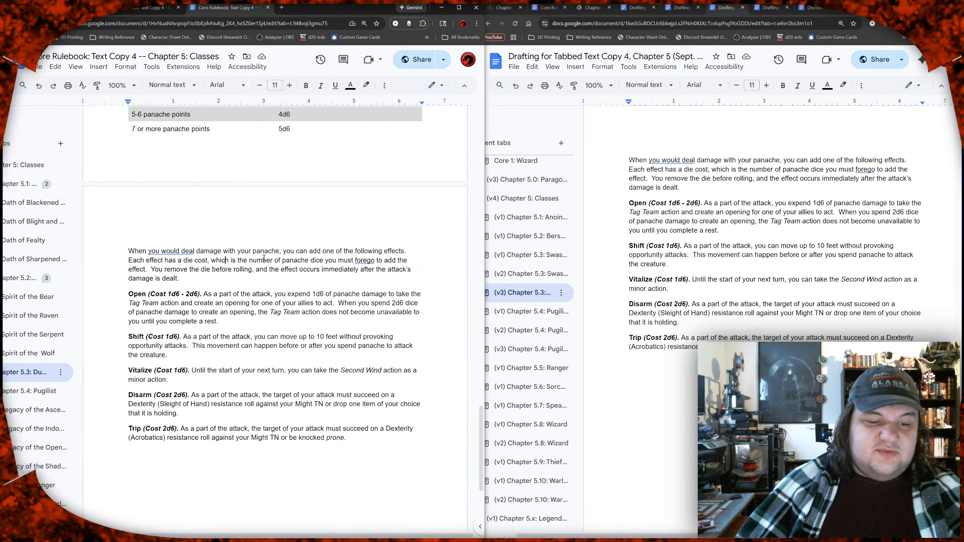
left_click(372, 260)
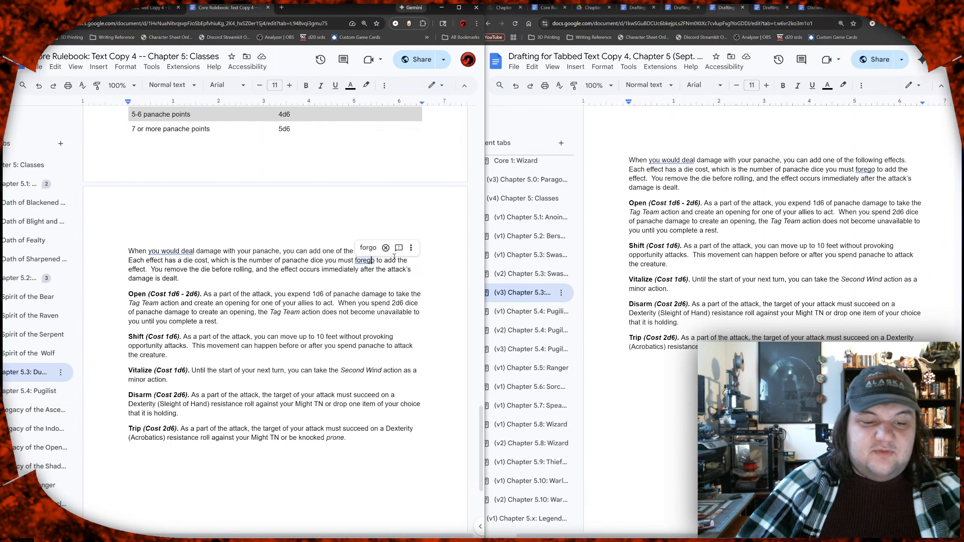
left_click(368, 248)
left_click(307, 279)
double_click(307, 279)
left_click(157, 279)
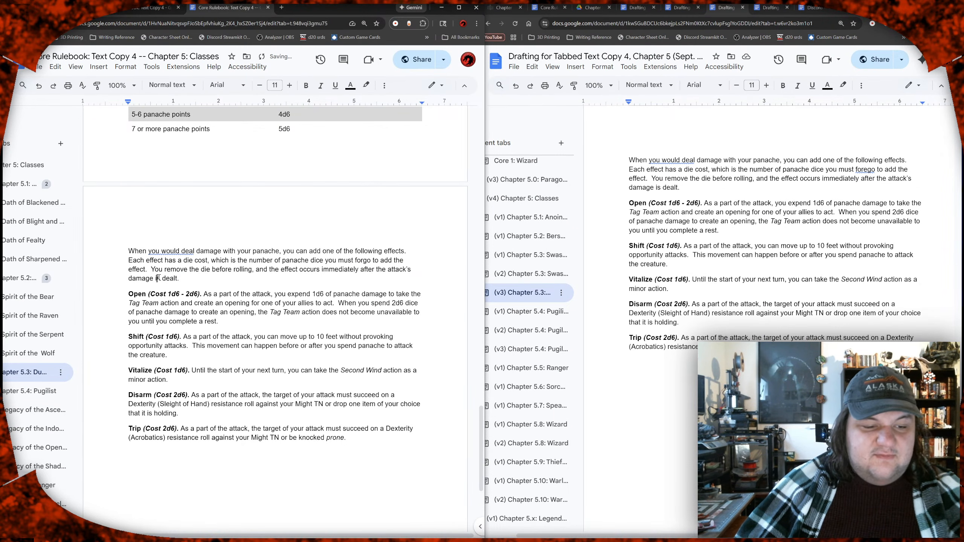
Step: Proofread the sentence on removing the die and the effect's timing, and the Open effect's description below it
left_click_drag(177, 271, 368, 271)
left_click(245, 283, "shift")
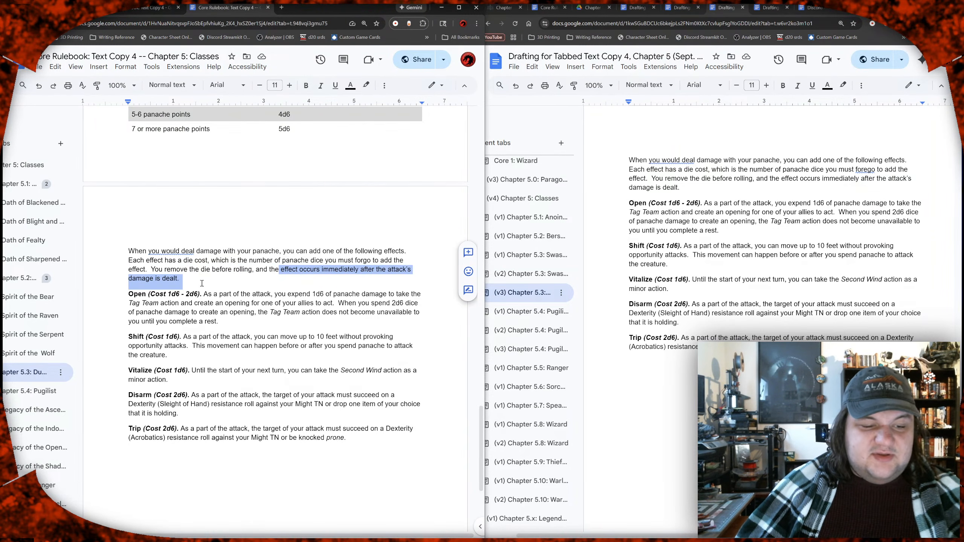
left_click(201, 281)
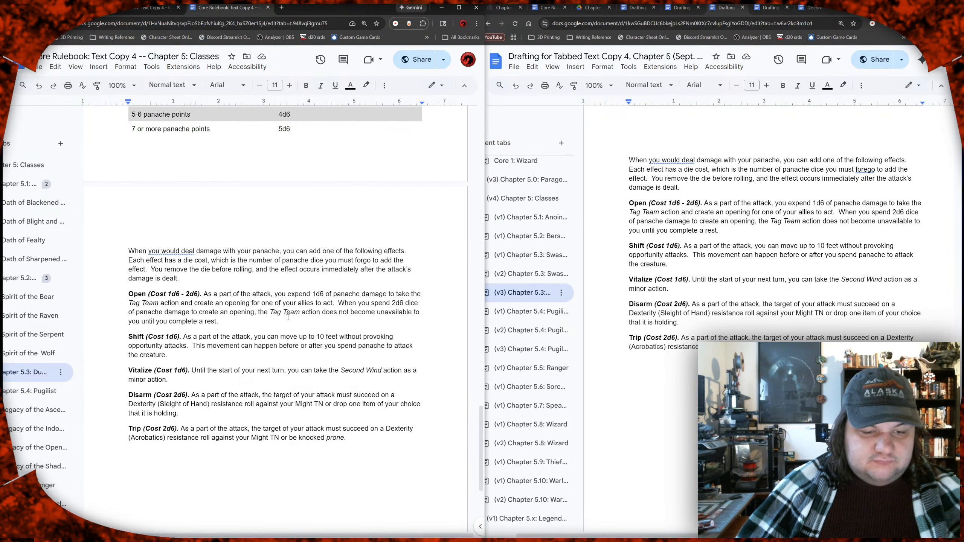
left_click(256, 326)
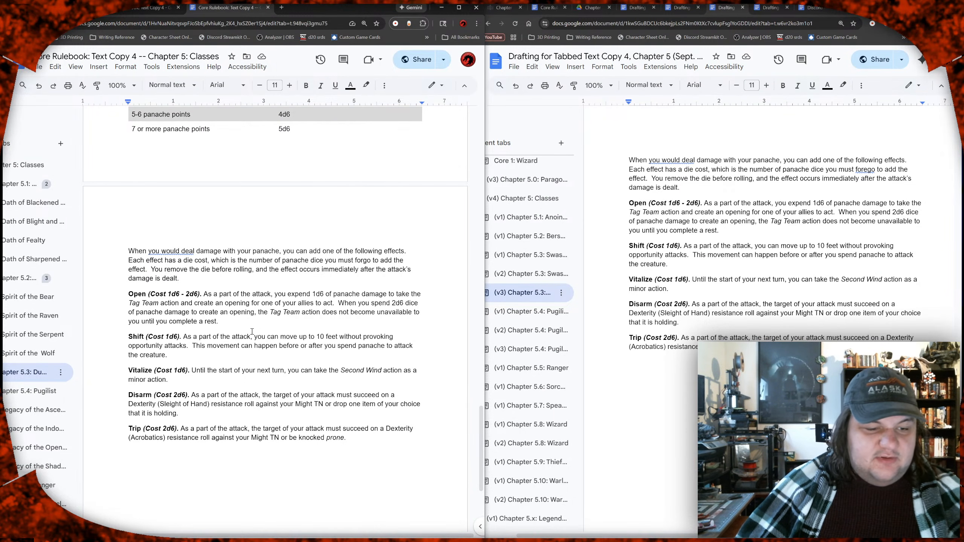
scroll(179, 311, "down", 2)
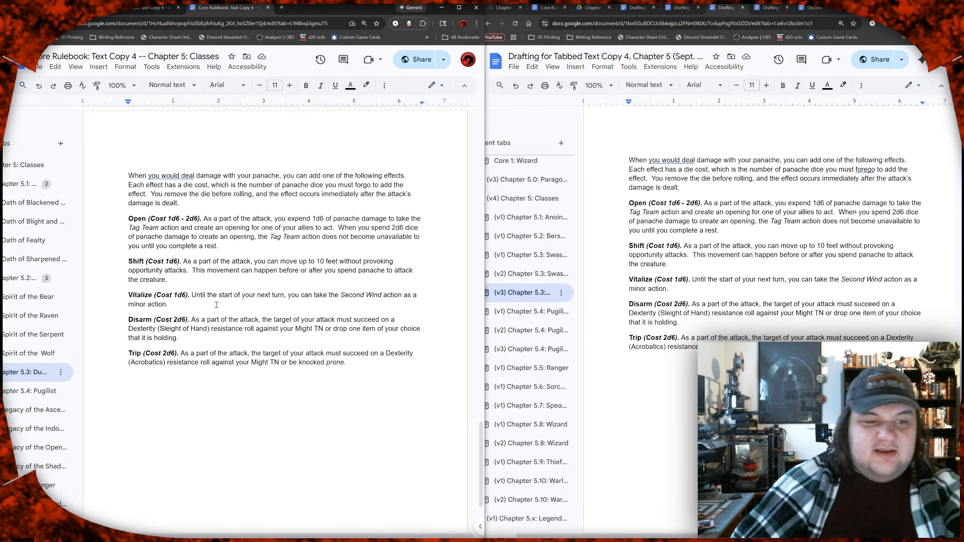
Step: Consult the Actions page in the main Core Rulebook document and review the Duelist's Open effect with its 1d6 - 2d6 cost
left_click(144, 11)
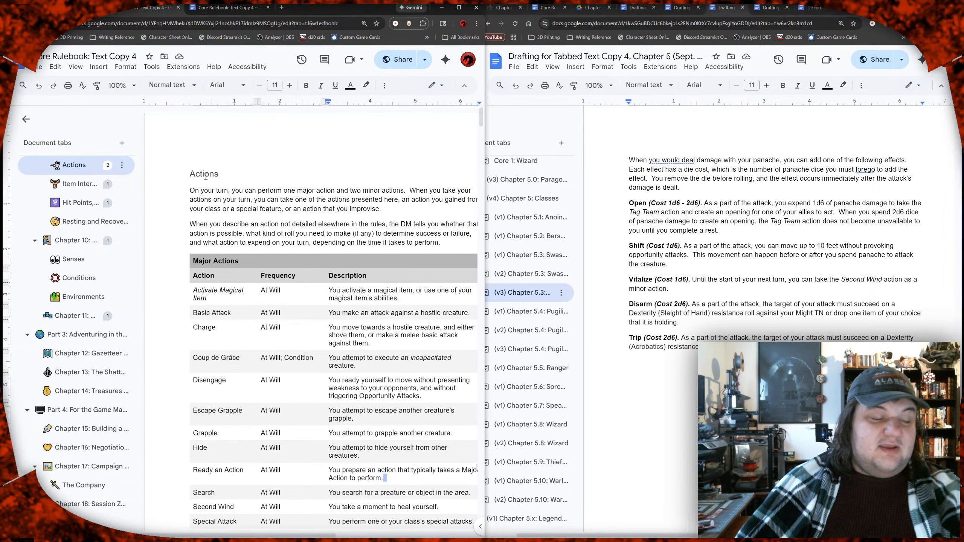
left_click(241, 8)
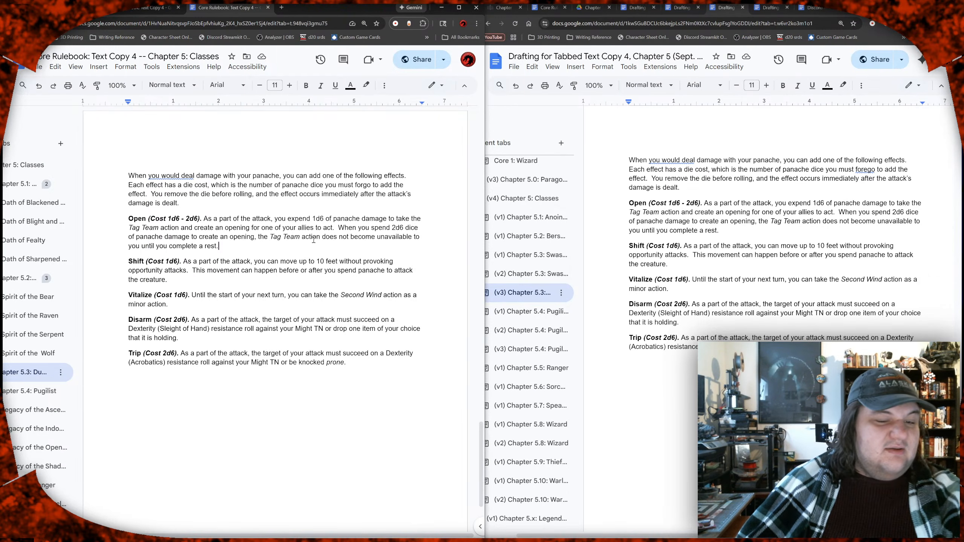
left_click(180, 220)
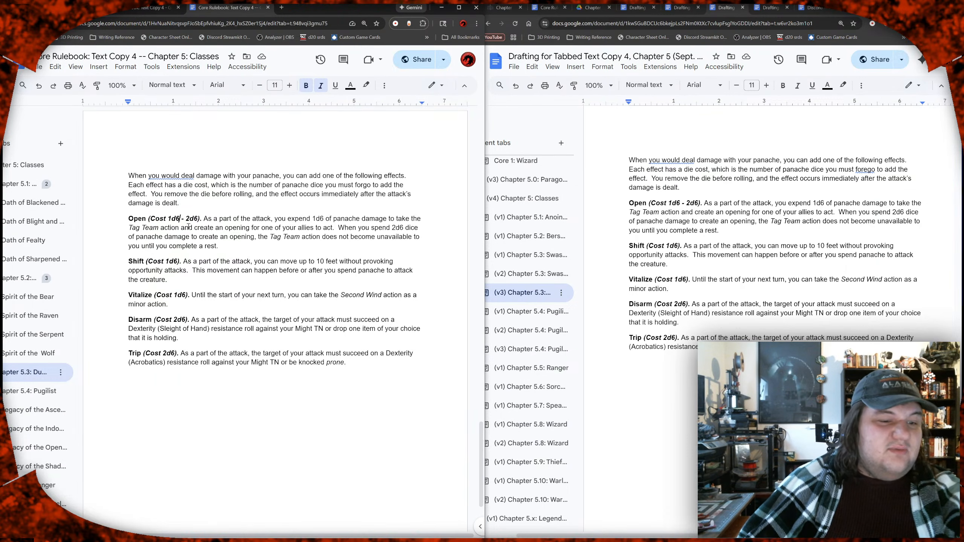
left_click_drag(221, 246, 106, 221)
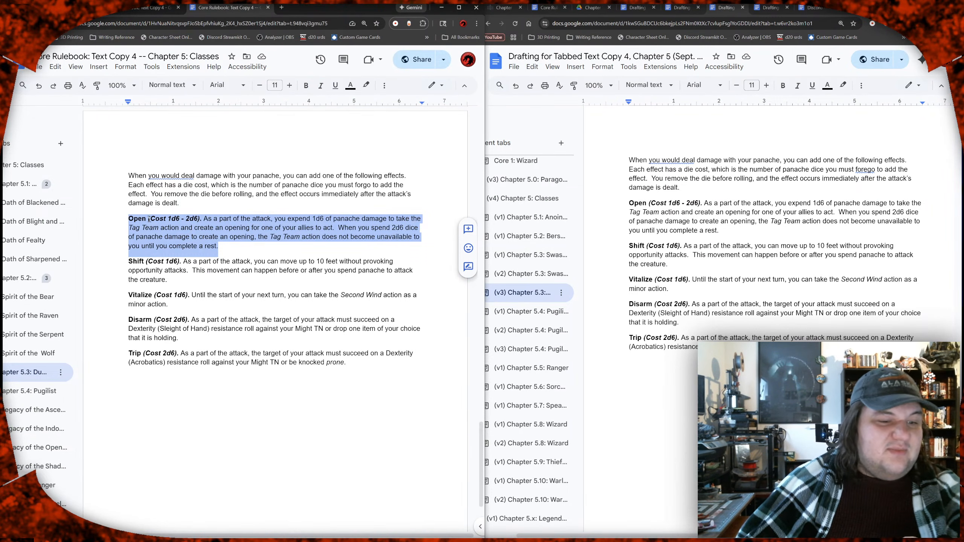
left_click(194, 232)
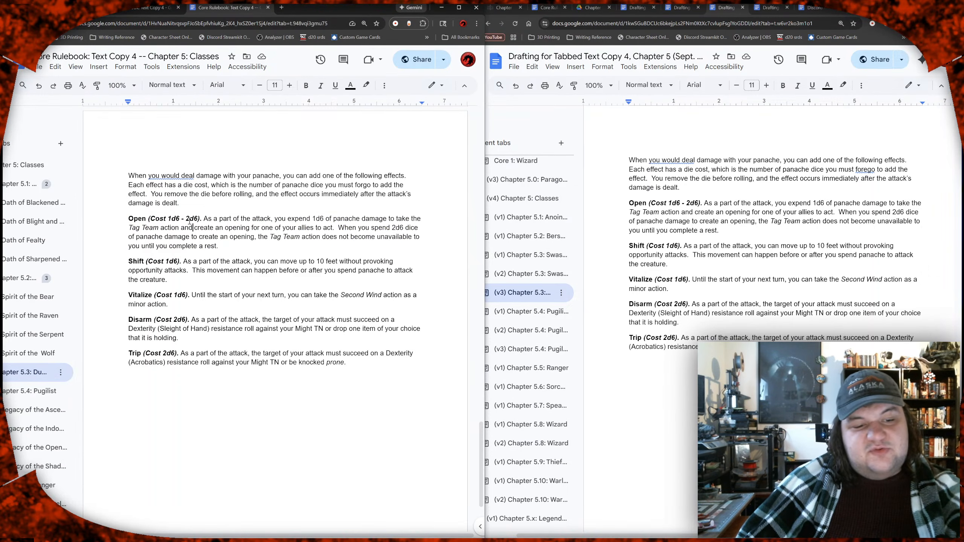
left_click_drag(186, 218, 196, 219)
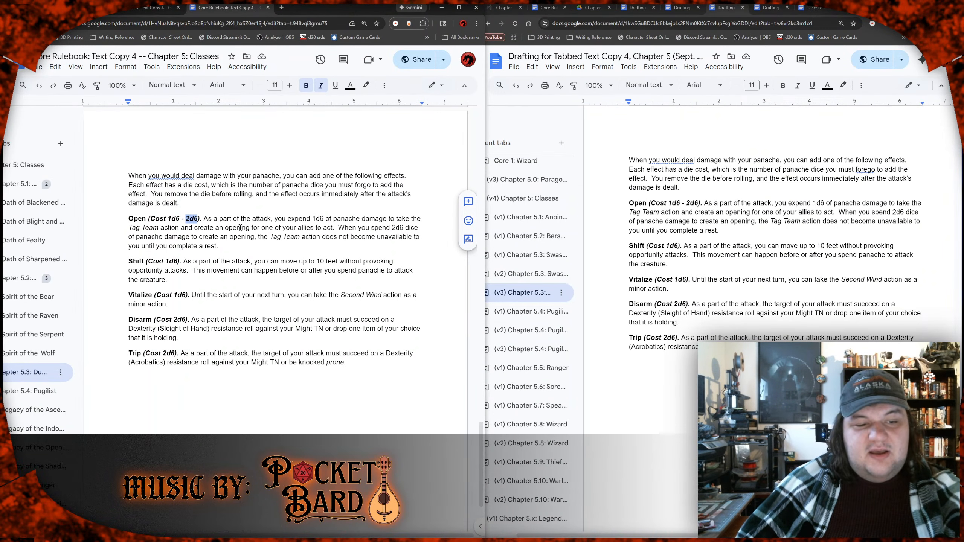
left_click(180, 228)
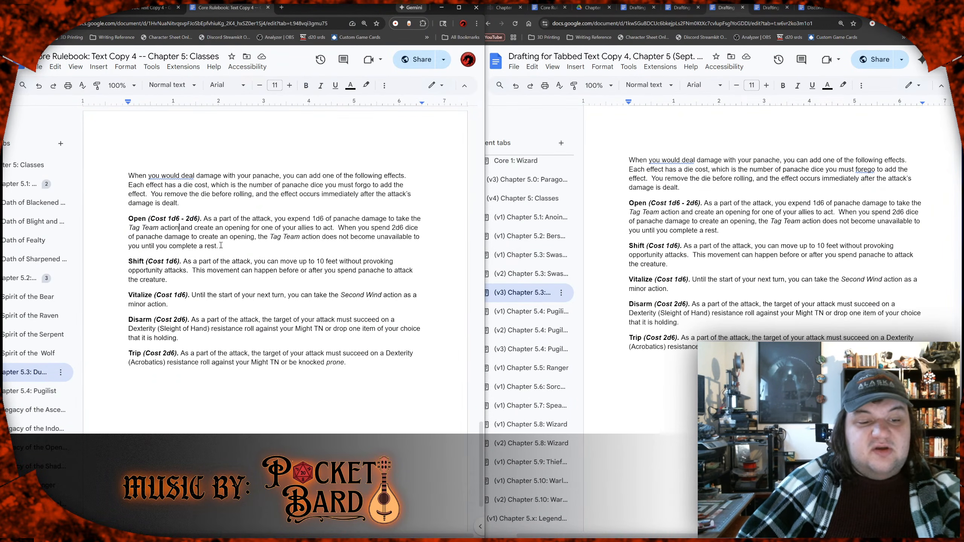
left_click(219, 243)
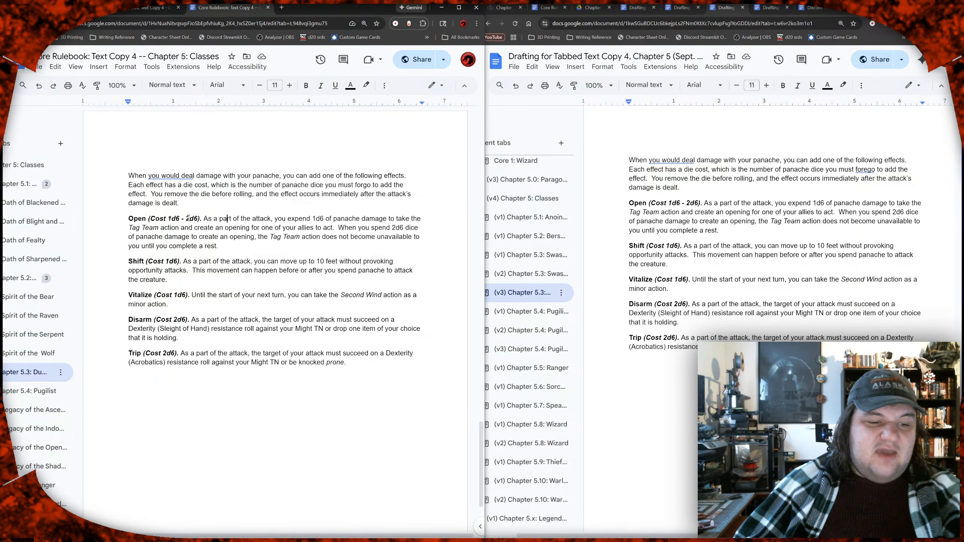
left_click_drag(185, 219, 199, 217)
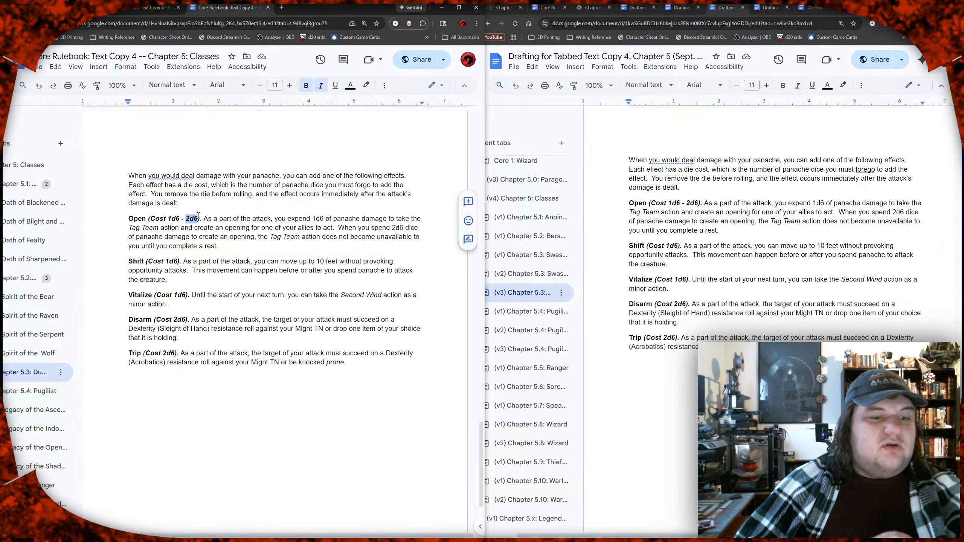
left_click(227, 219)
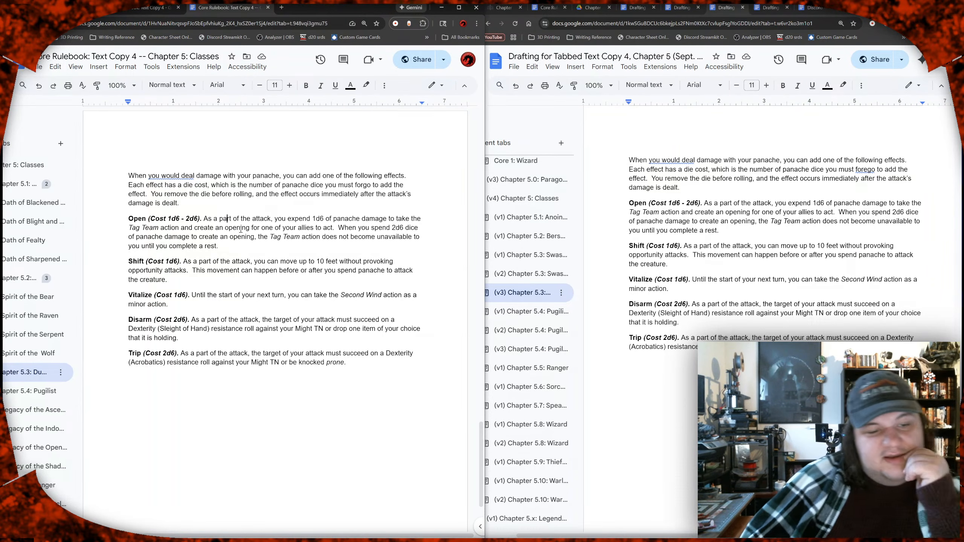
Step: Proofread the Shift effect's movement rules and the Disarm effect's resistance roll in the Duelist's panache effects
scroll(241, 228, "down", 2)
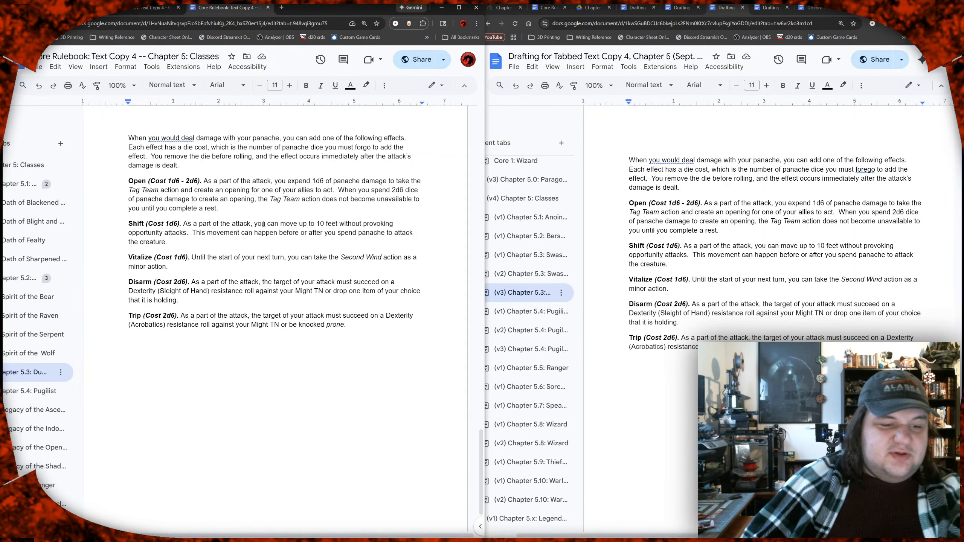
left_click_drag(213, 224, 302, 225)
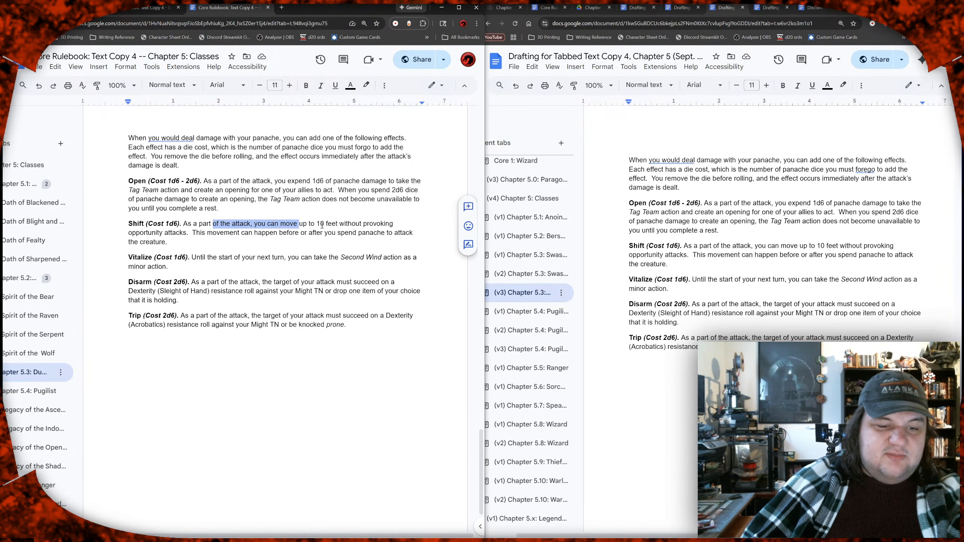
left_click(322, 225)
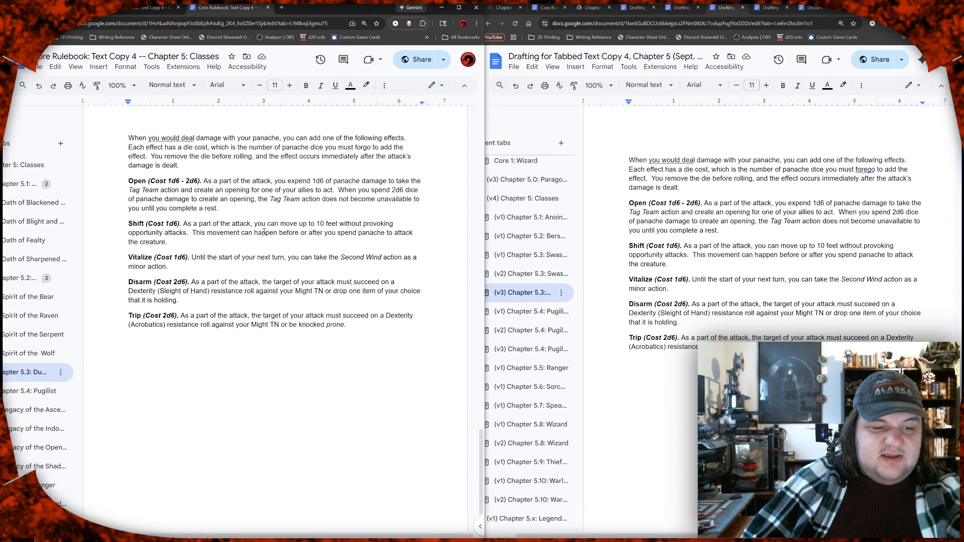
left_click_drag(229, 236, 167, 244)
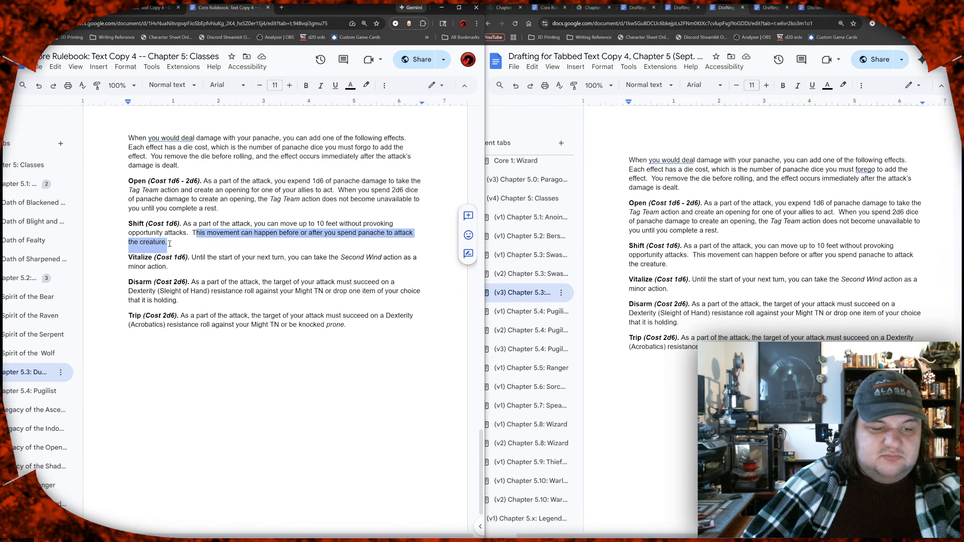
left_click(168, 244)
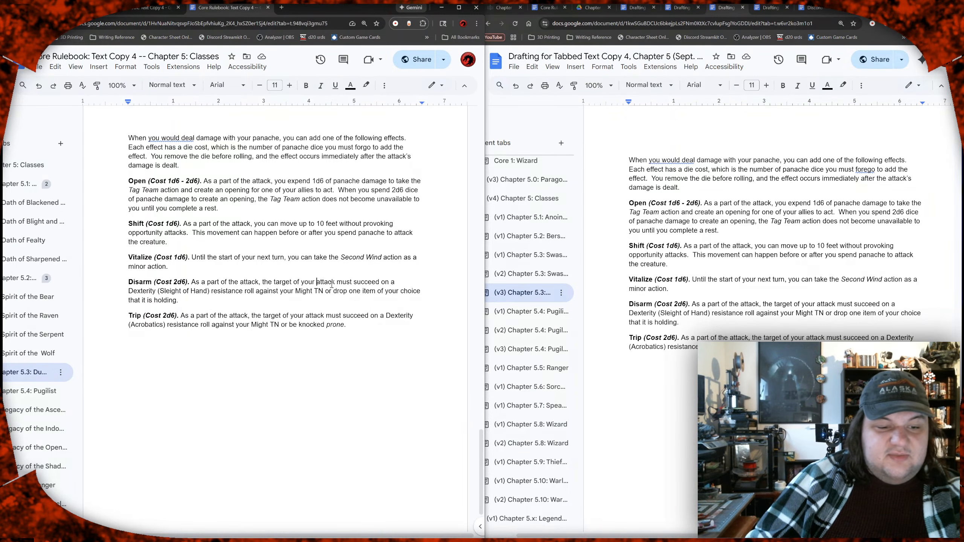
left_click_drag(191, 292, 324, 291)
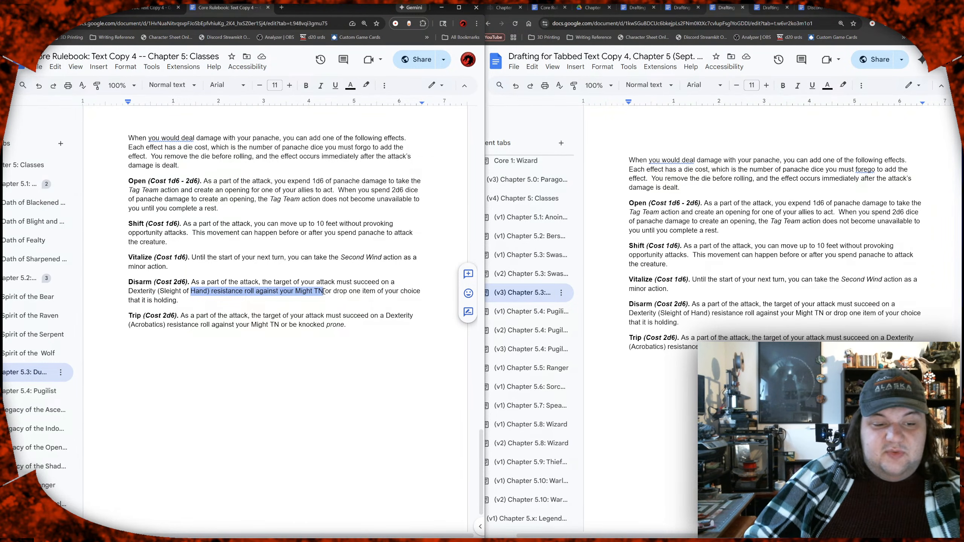
left_click(323, 291)
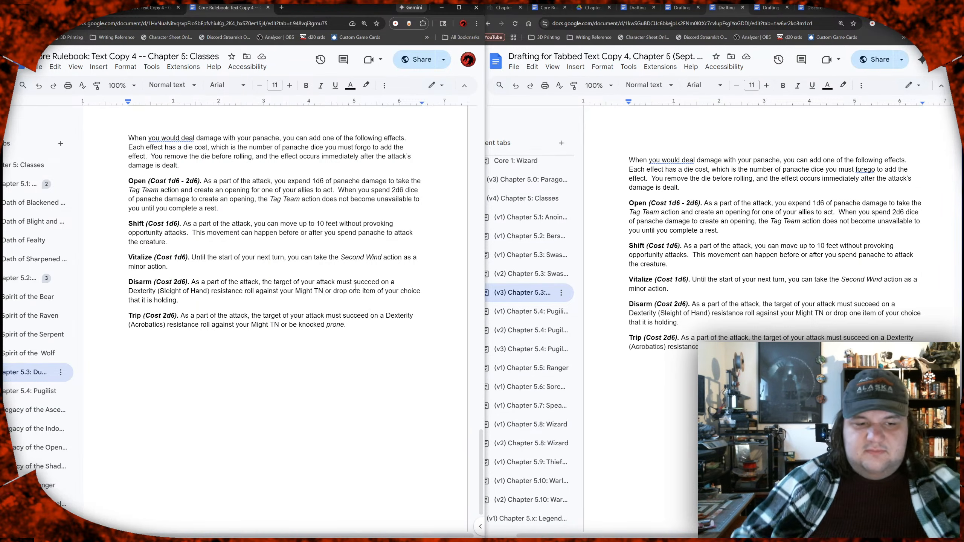
Step: Look through the action tables and basic action entries on the Actions page of the main Core Rulebook document
left_click(148, 8)
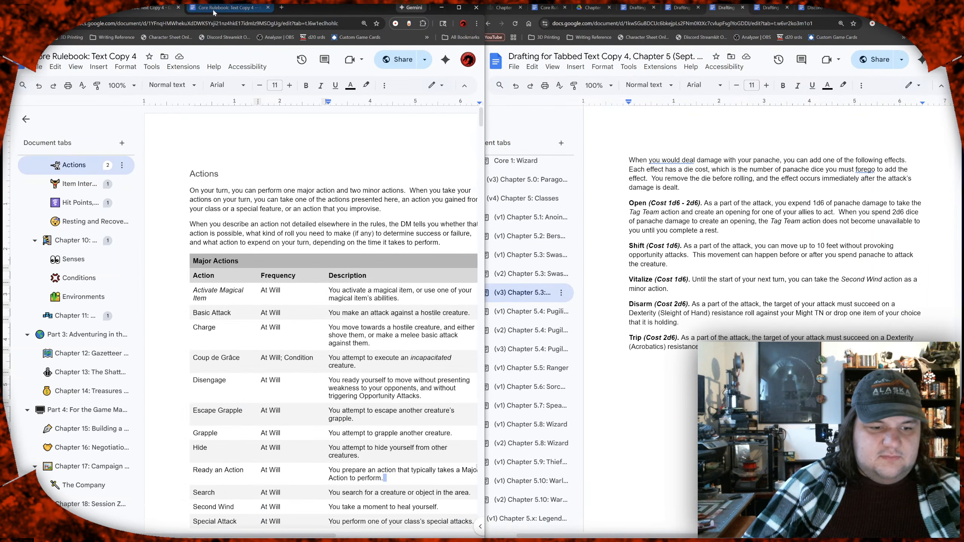
scroll(273, 198, "down", 6)
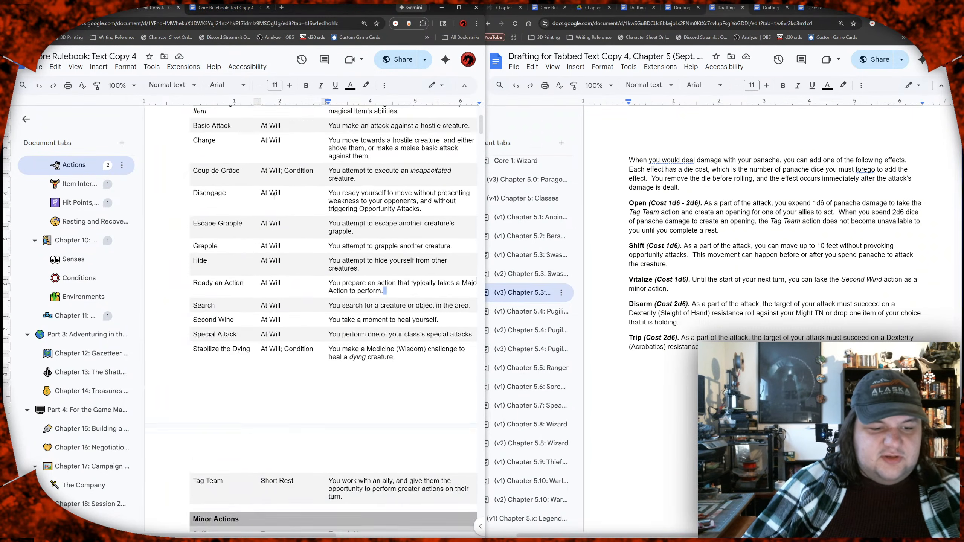
scroll(273, 197, "down", 6)
scroll(274, 198, "right", 2)
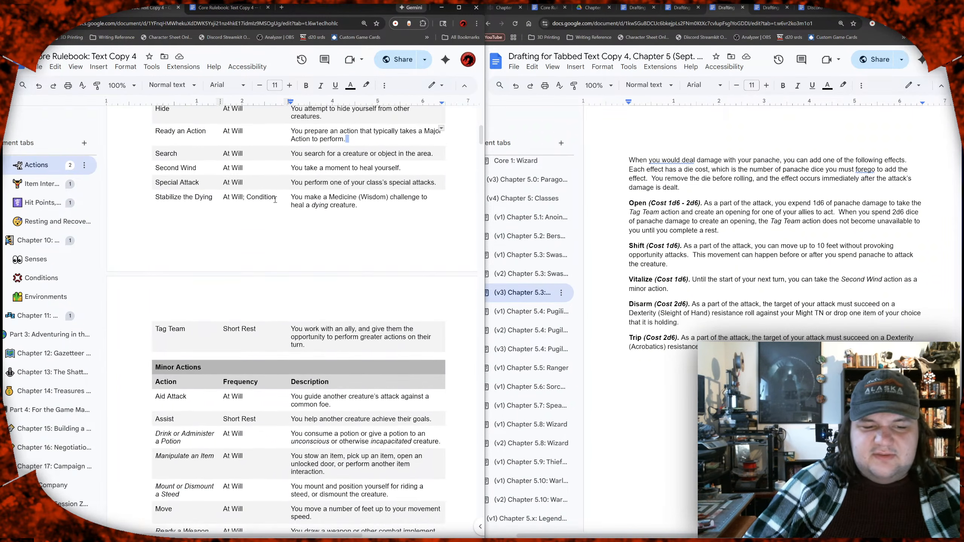
scroll(275, 199, "down", 15)
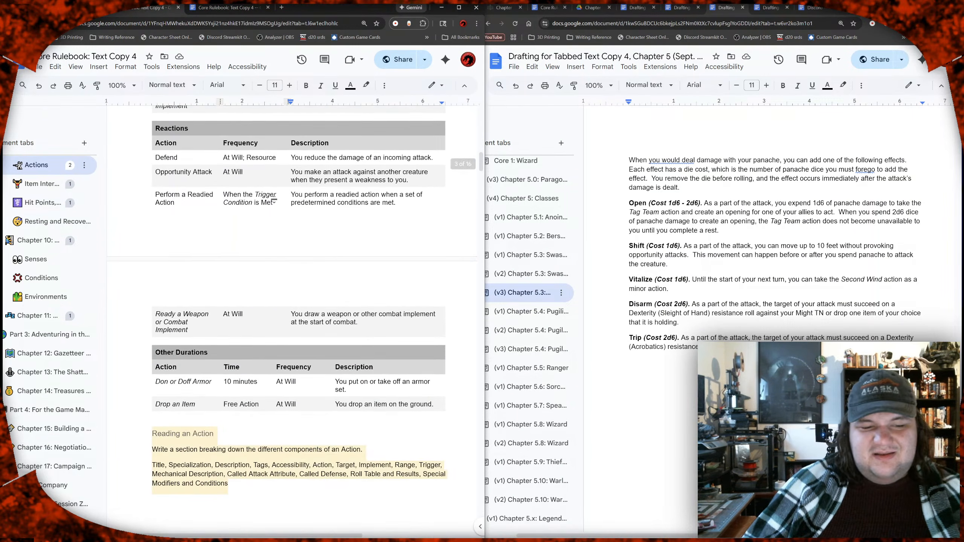
scroll(275, 199, "down", 14)
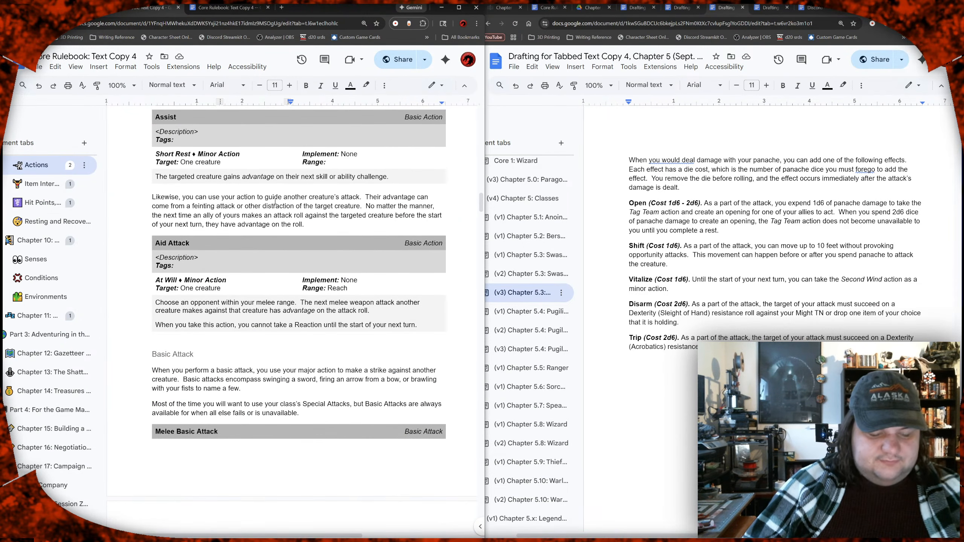
Step: Review the Shove action's Strength (Athletics) check and result table, and return to the Duelist page of the Chapter 5: Classes document
left_click(55, 173)
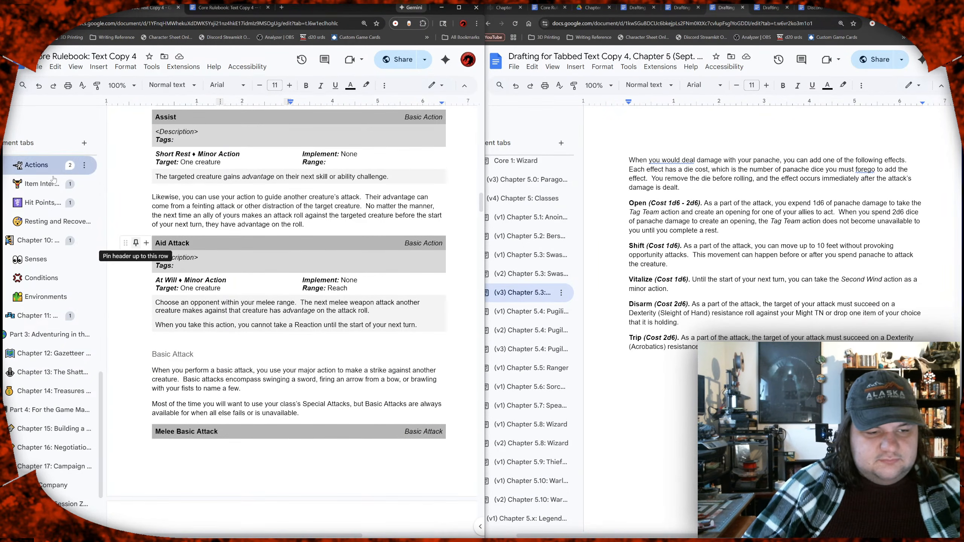
scroll(59, 238, "down", 5)
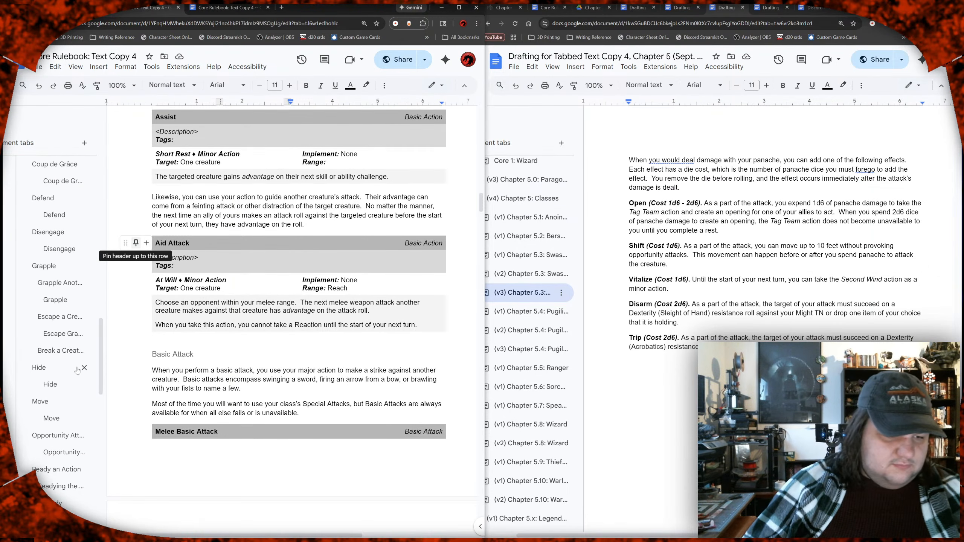
scroll(53, 342, "down", 5)
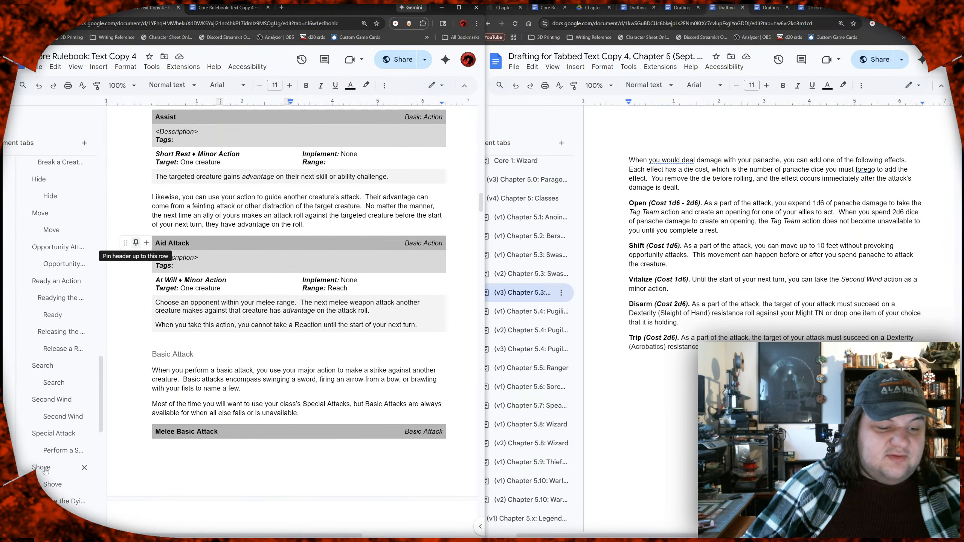
left_click(63, 477)
scroll(62, 475, "down", 6)
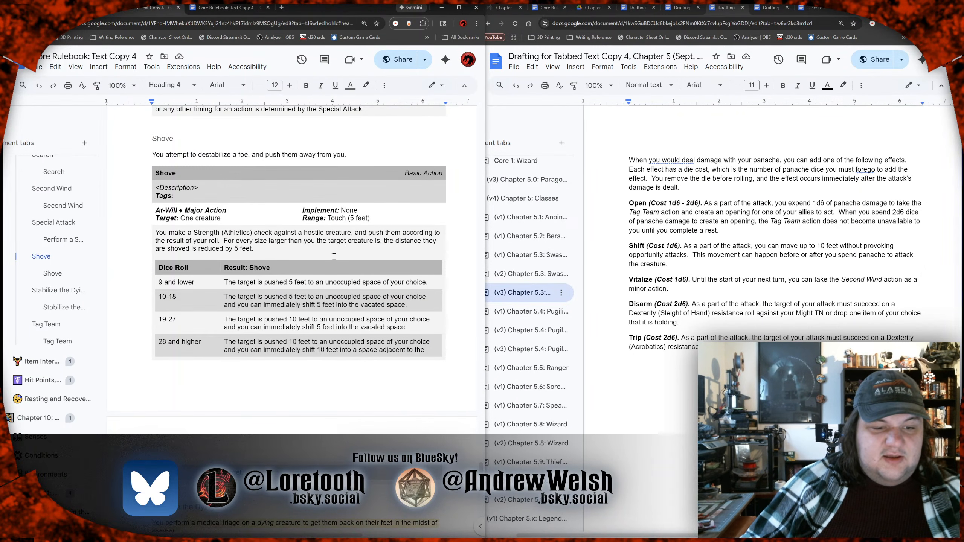
left_click_drag(224, 232, 325, 232)
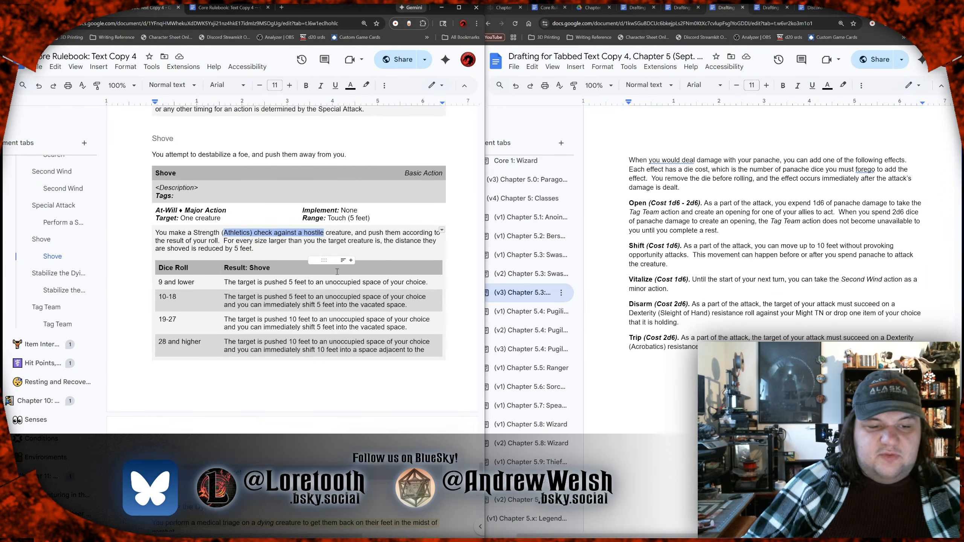
left_click(321, 252)
left_click(237, 8)
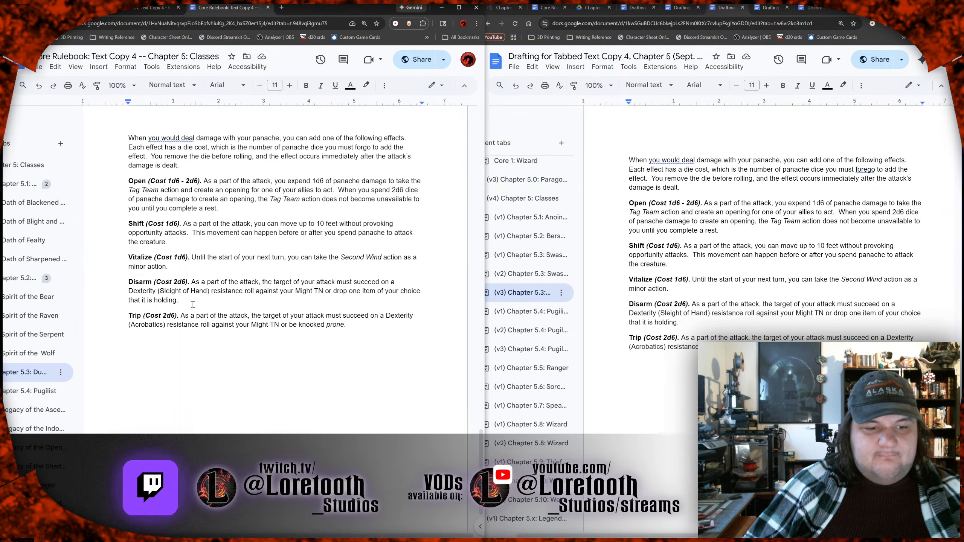
left_click_drag(193, 300, 192, 281)
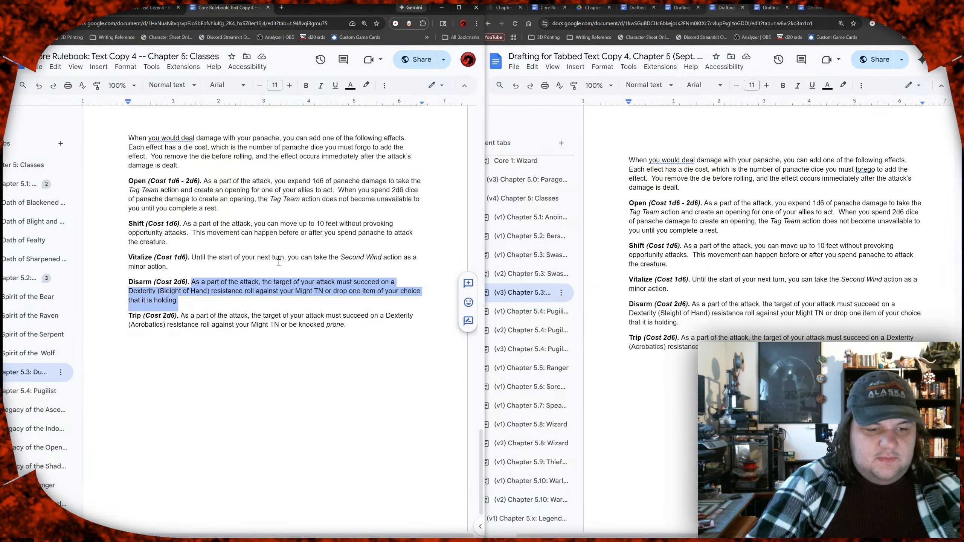
key("Left")
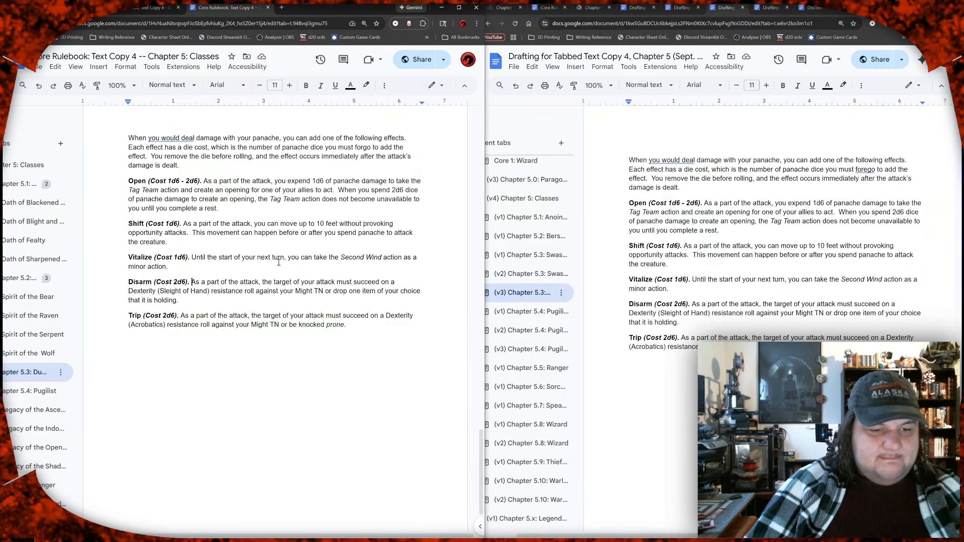
key("ctrl+b")
key("ctrl+i")
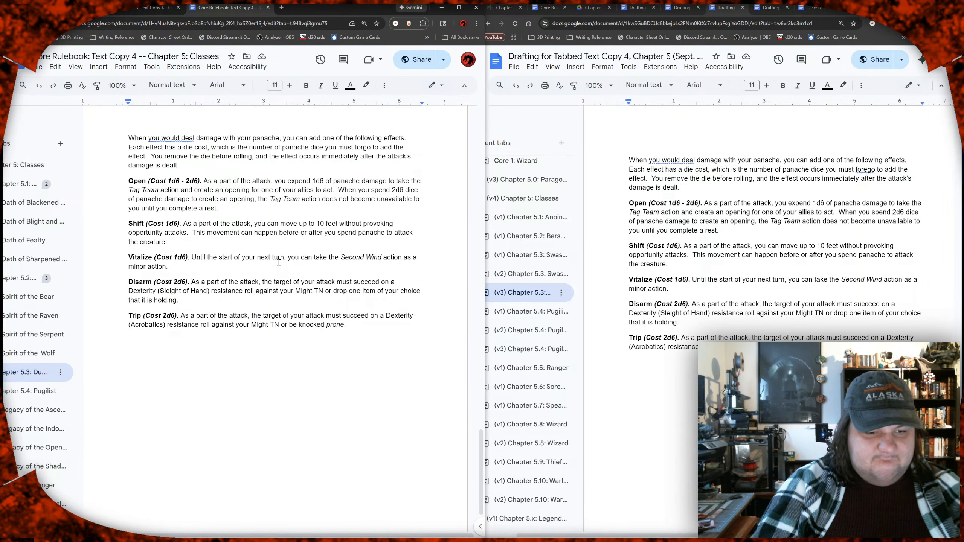
type("When you t")
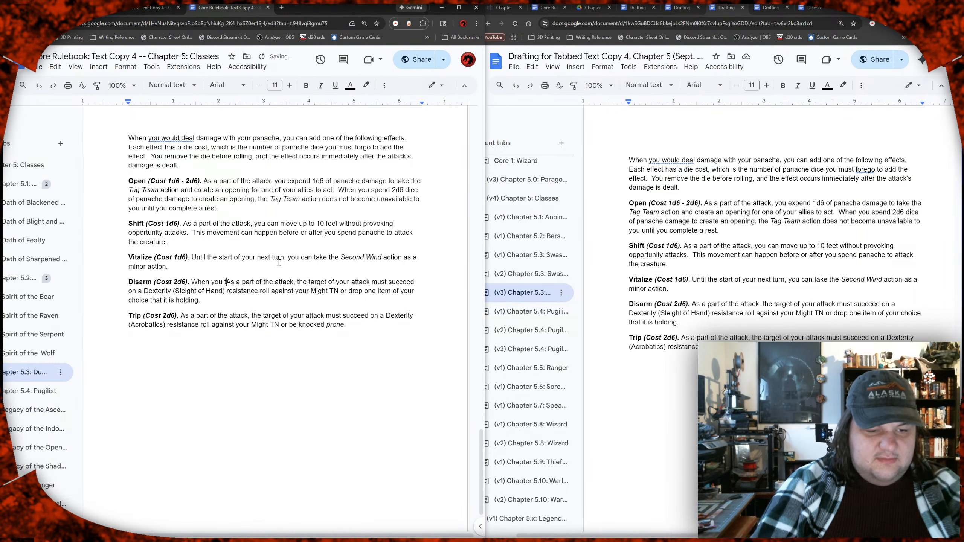
key("BackSpace")
key("BackSpace")
key("BackSpace")
key("BackSpace")
key("BackSpace")
key("BackSpace")
key("BackSpace")
key("BackSpace")
key("BackSpace")
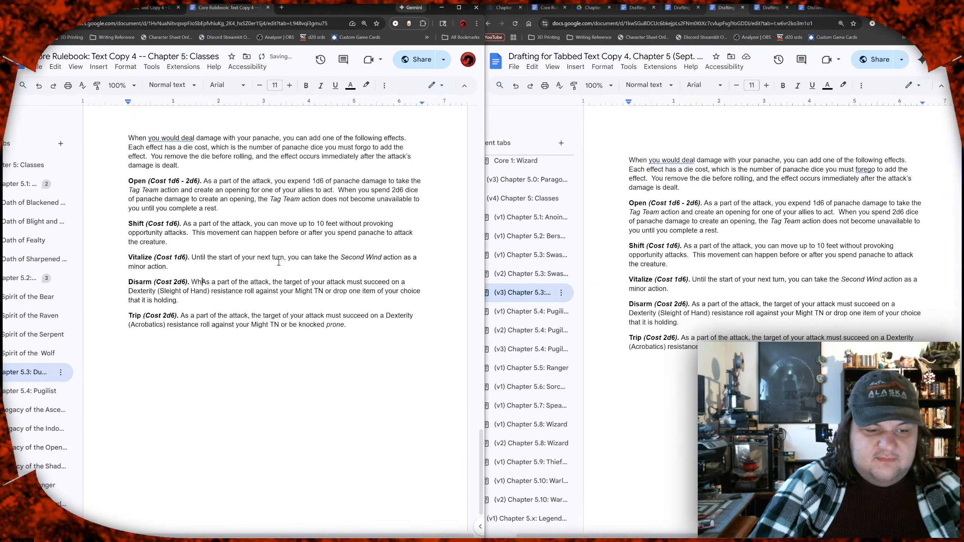
key("BackSpace")
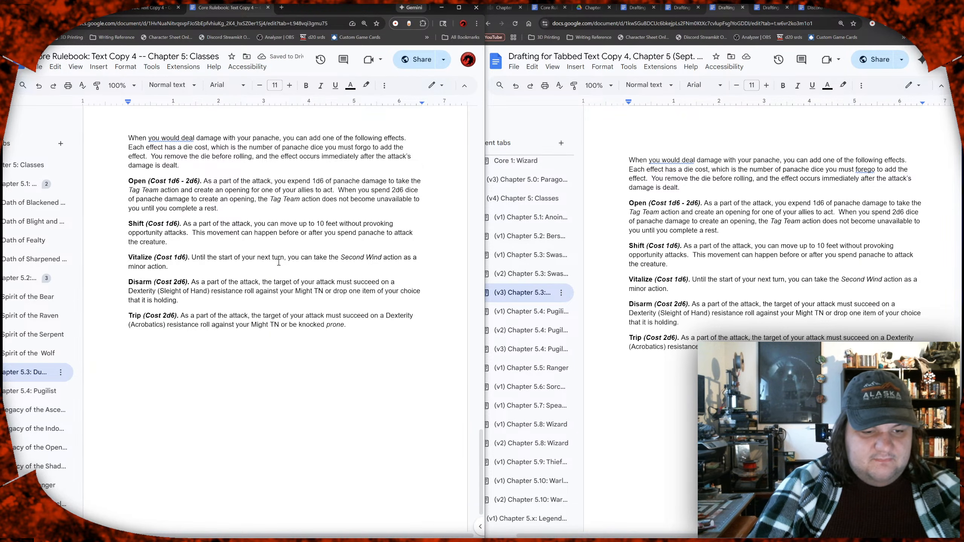
type("You make your")
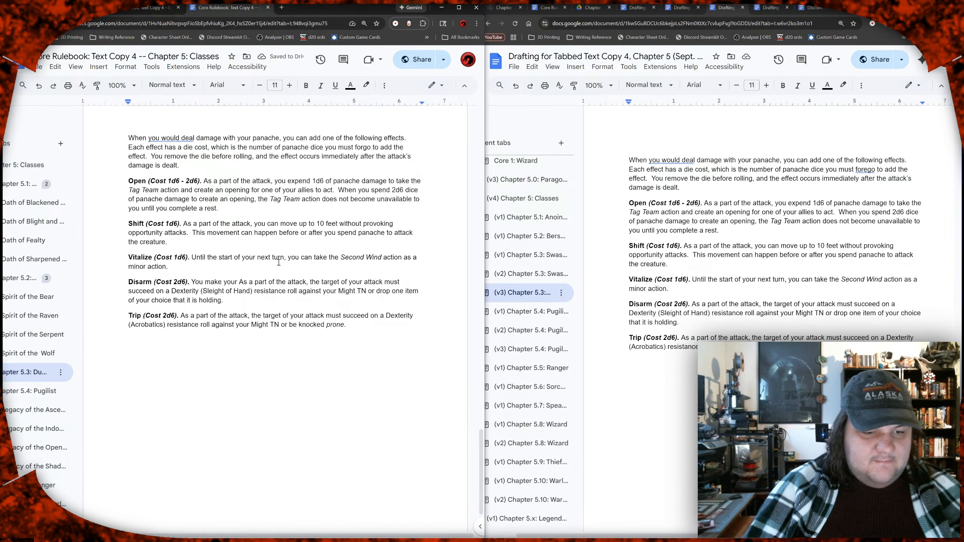
key("ctrl+shift+Left")
key("ctrl+shift+Left")
key("ctrl+shift+Left")
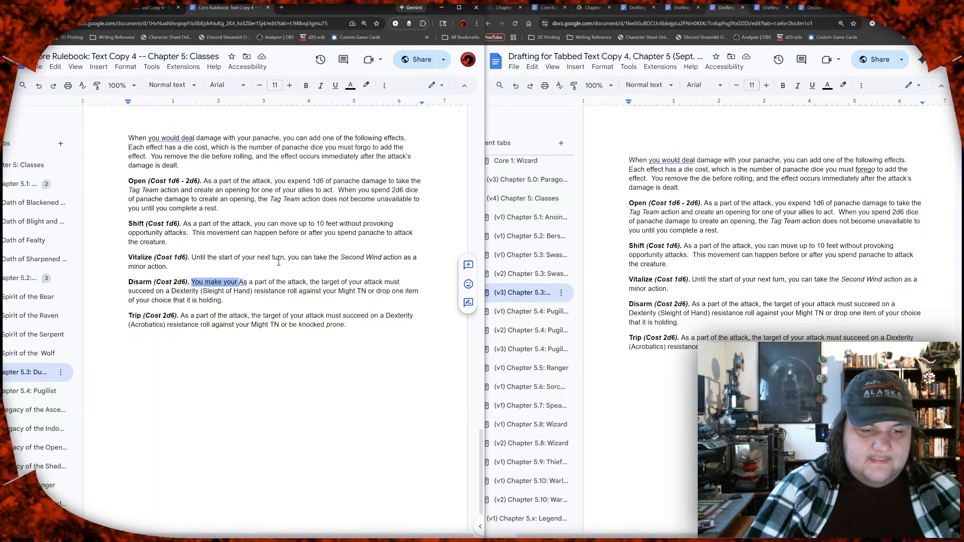
key("BackSpace")
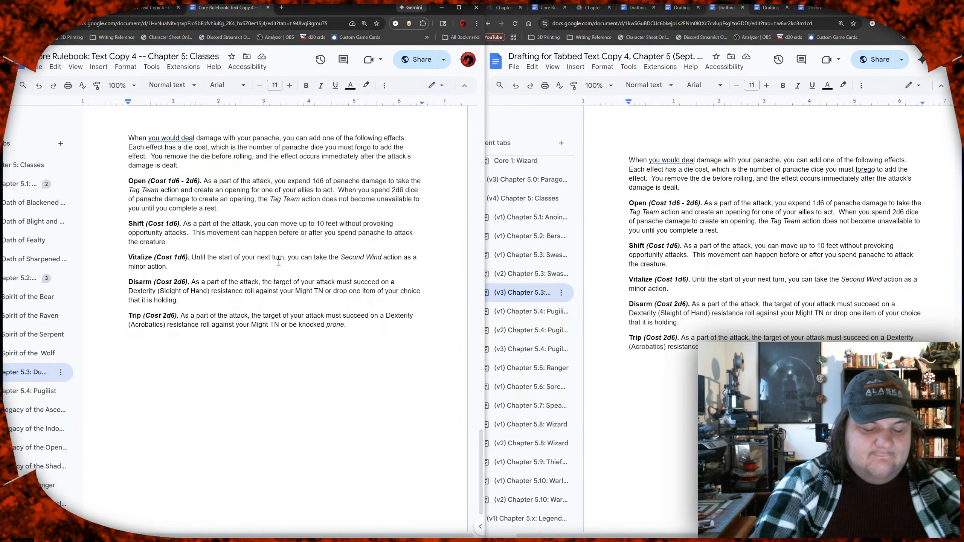
Step: Add "Sleight of Hand [Disarm]" below Streetwise in the Agility column of the Duelist Traits skill table
scroll(278, 262, "up", 7)
scroll(281, 249, "up", 10)
scroll(281, 251, "up", 12)
scroll(279, 245, "up", 4)
left_click(281, 277)
key("Return")
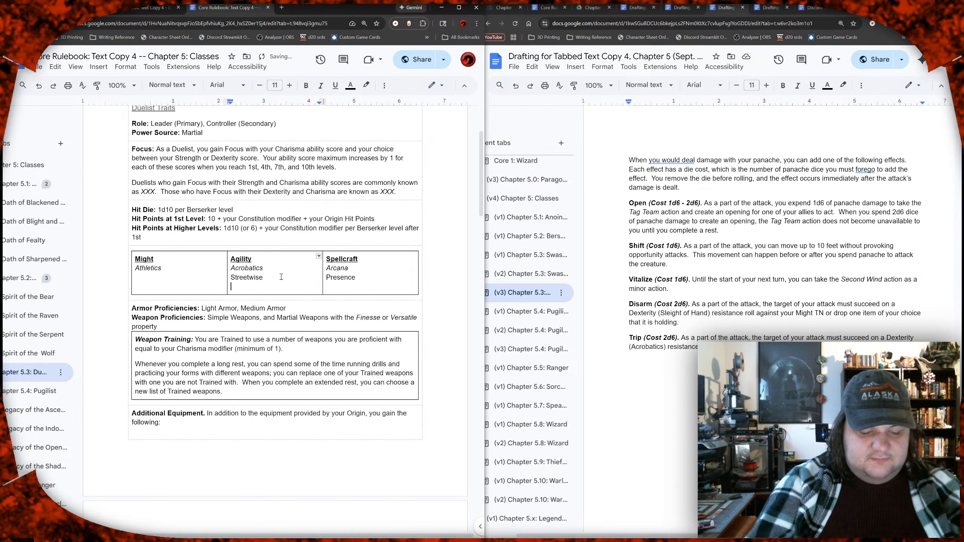
type("Sle")
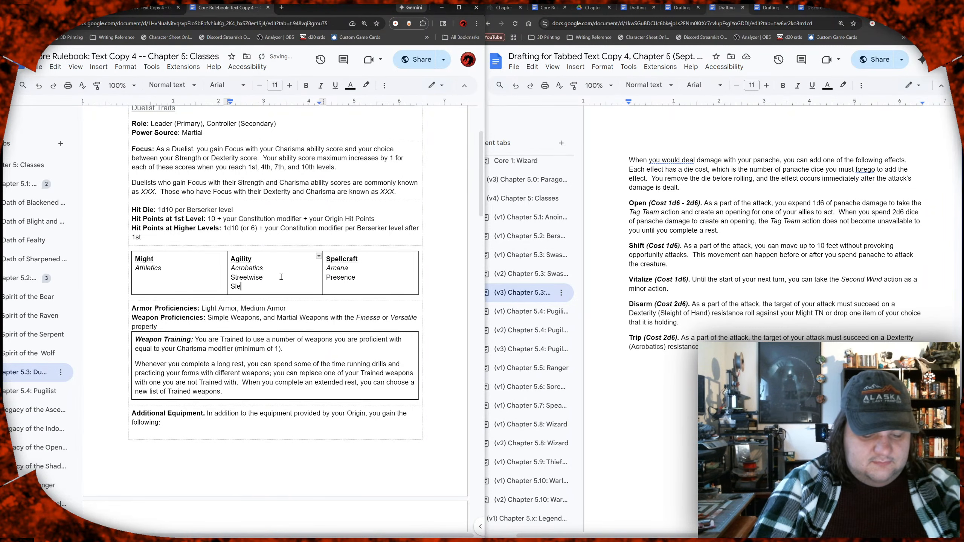
type("ight of Ha")
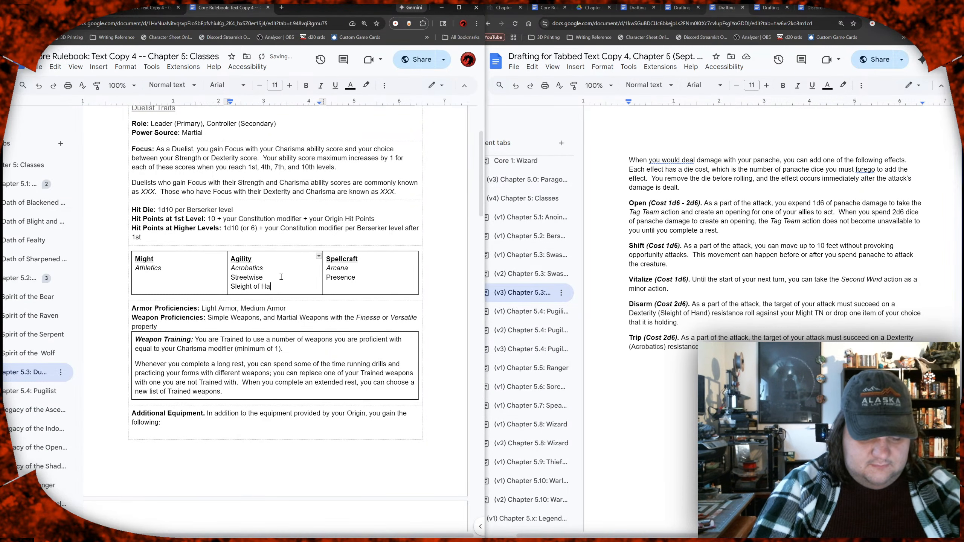
type("nd [Dis")
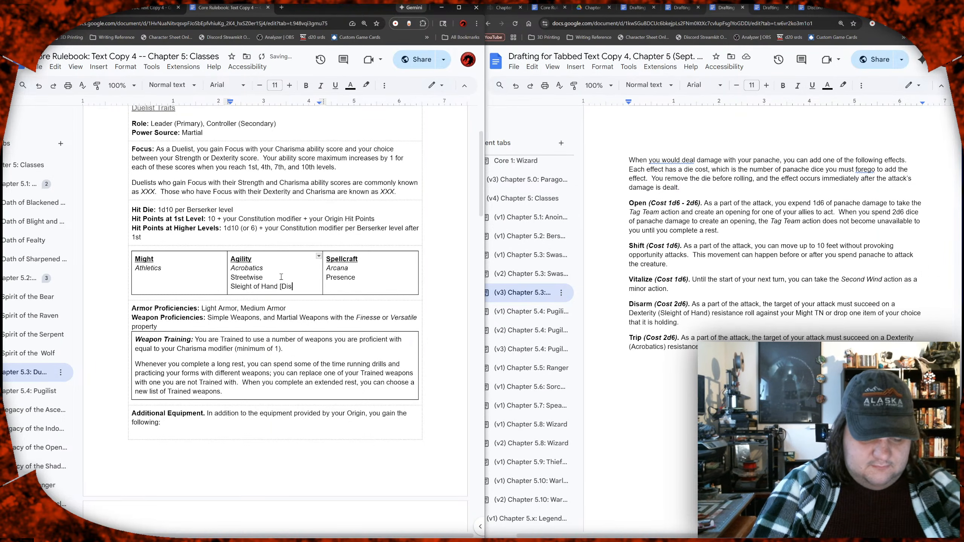
type("arm]")
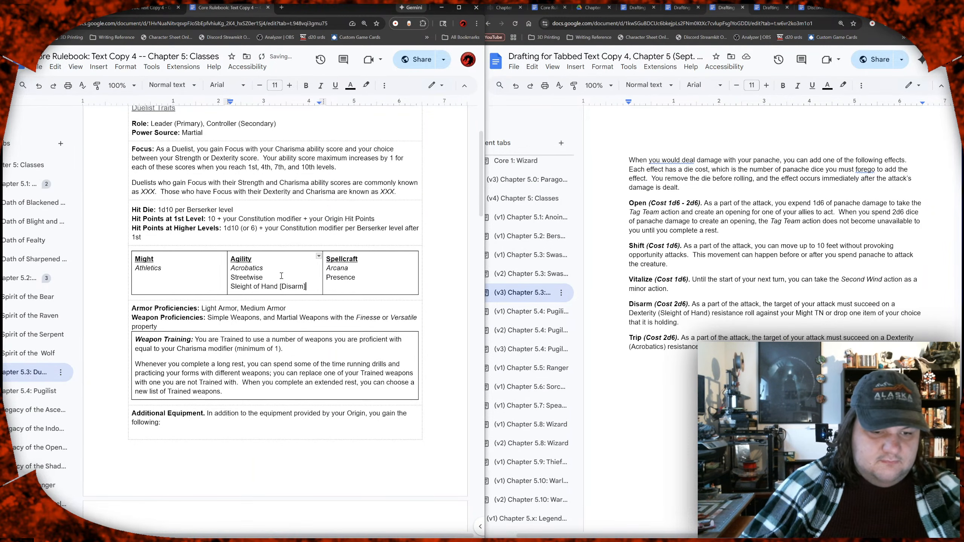
Step: Begin the Duelist's Disarm effect with "When you make an Agility attack, you use your Sleight of Hand (Dexterity) modifier"
scroll(282, 276, "down", 12)
scroll(305, 247, "down", 15)
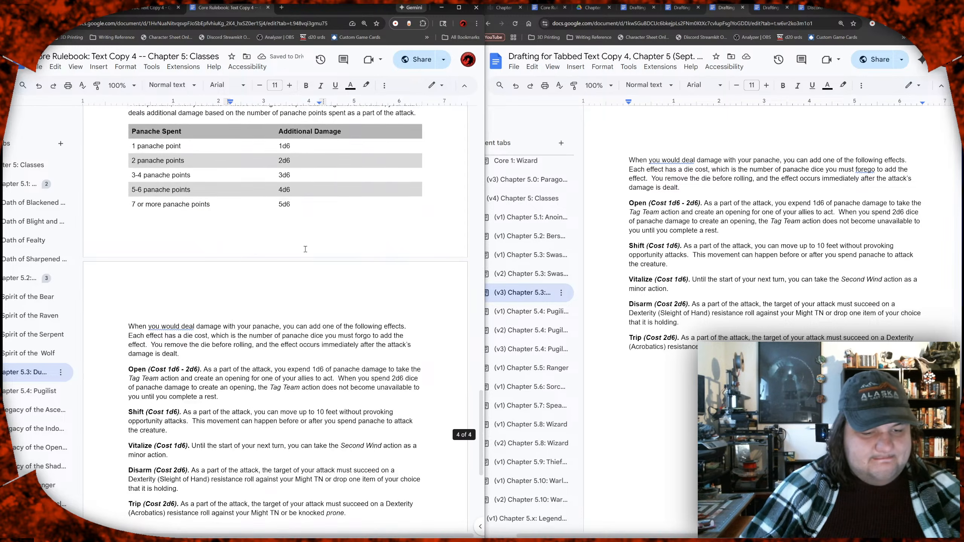
scroll(305, 249, "down", 4)
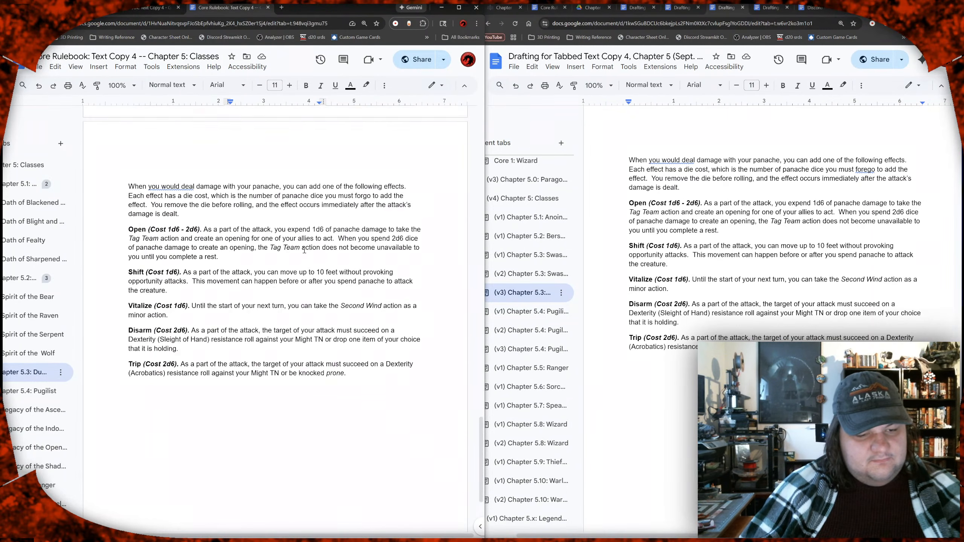
left_click(192, 320)
type("When you make an Agility attack,")
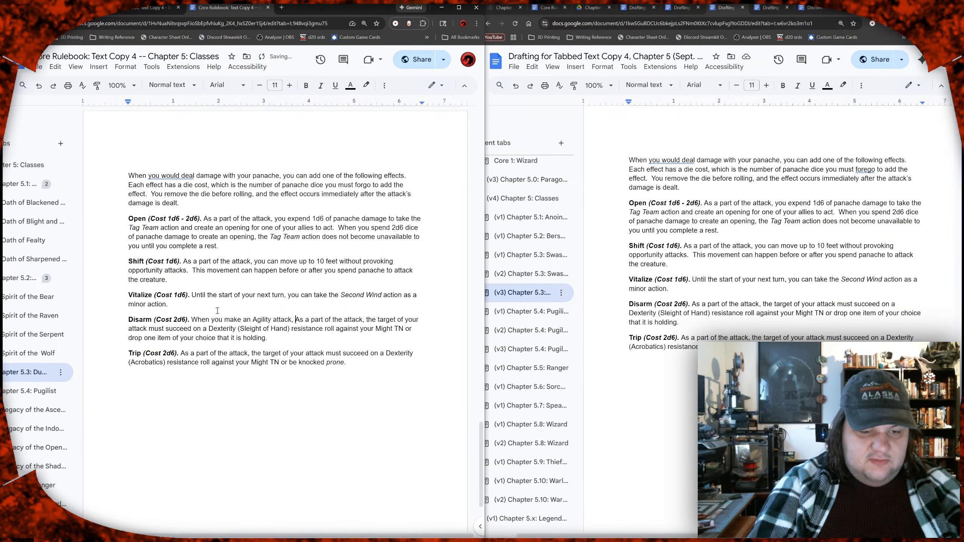
type(" you use y")
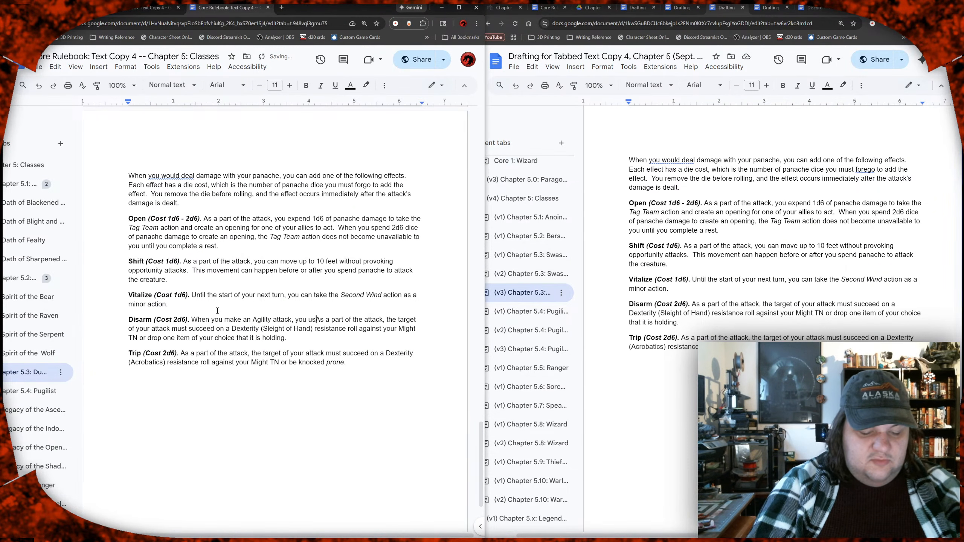
type("our Sleight ")
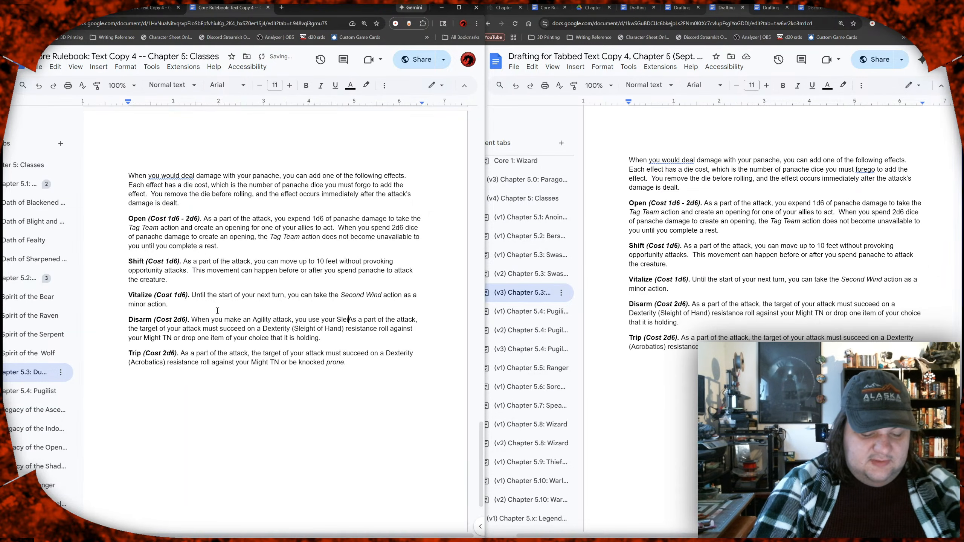
type("of Hand ")
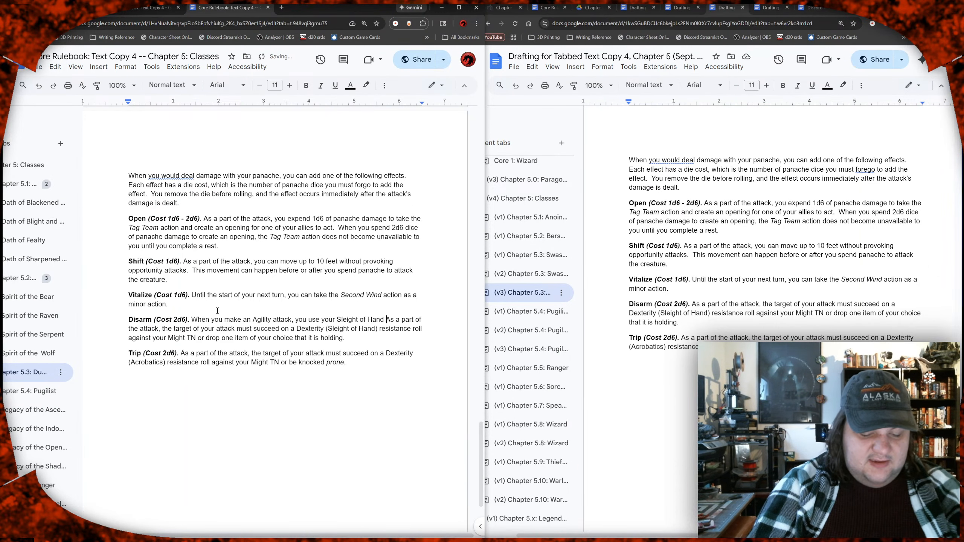
type("(Dexterity")
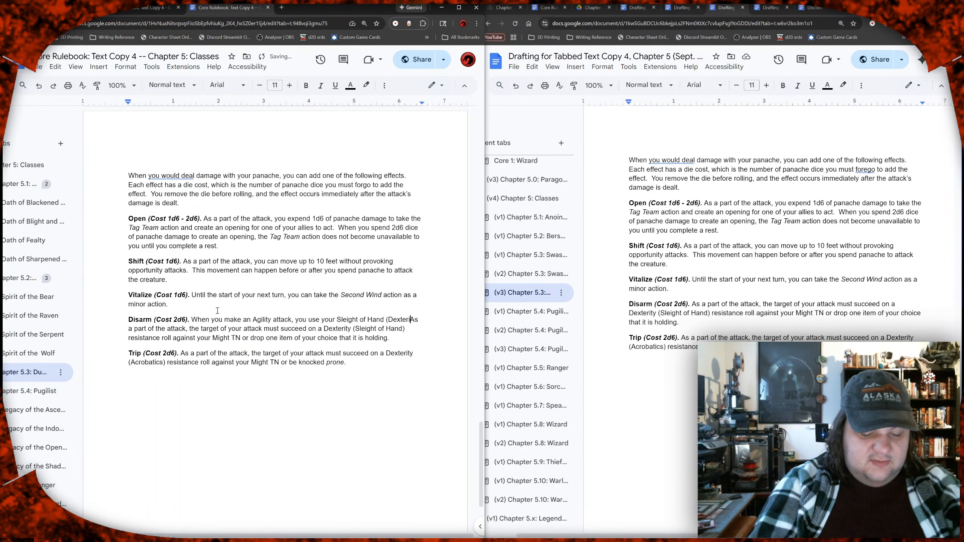
type(") modifier")
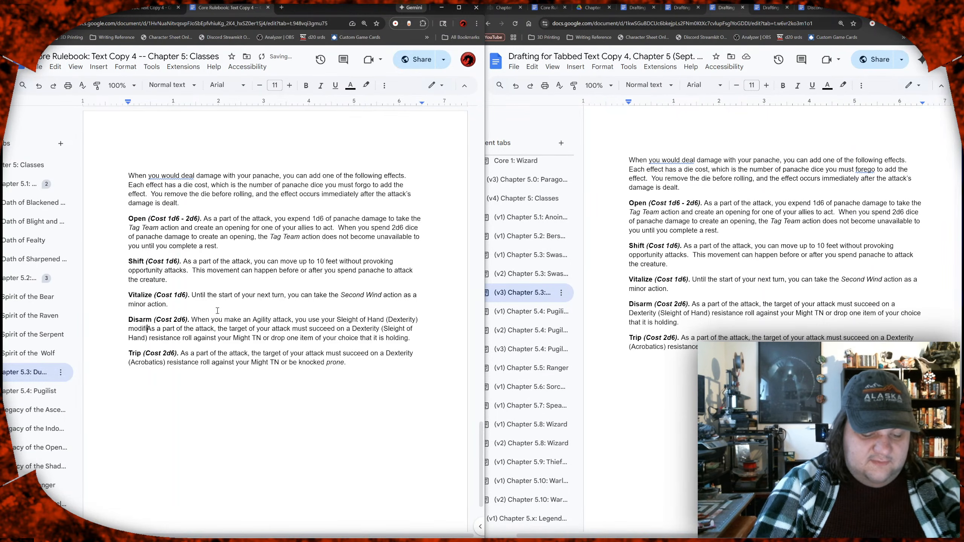
type(", instead o")
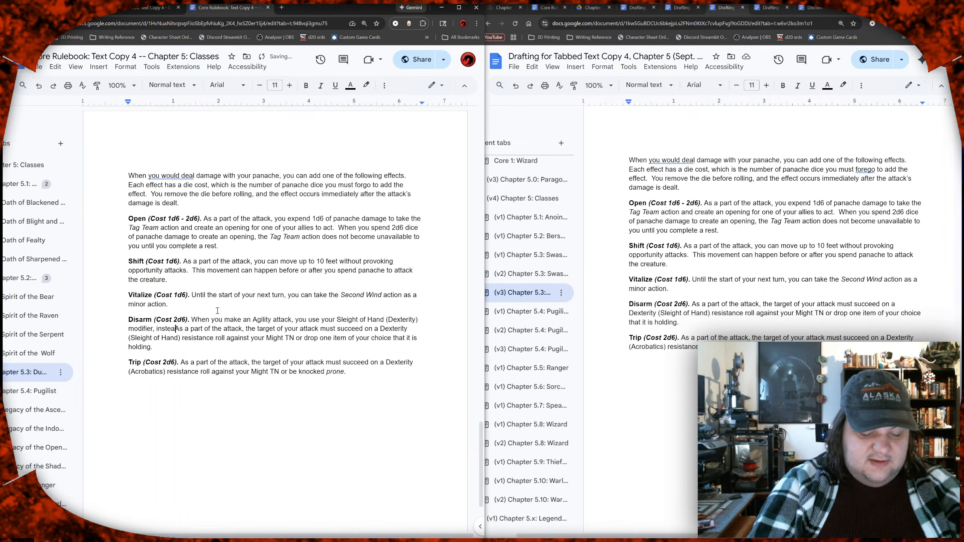
type("f your Agi")
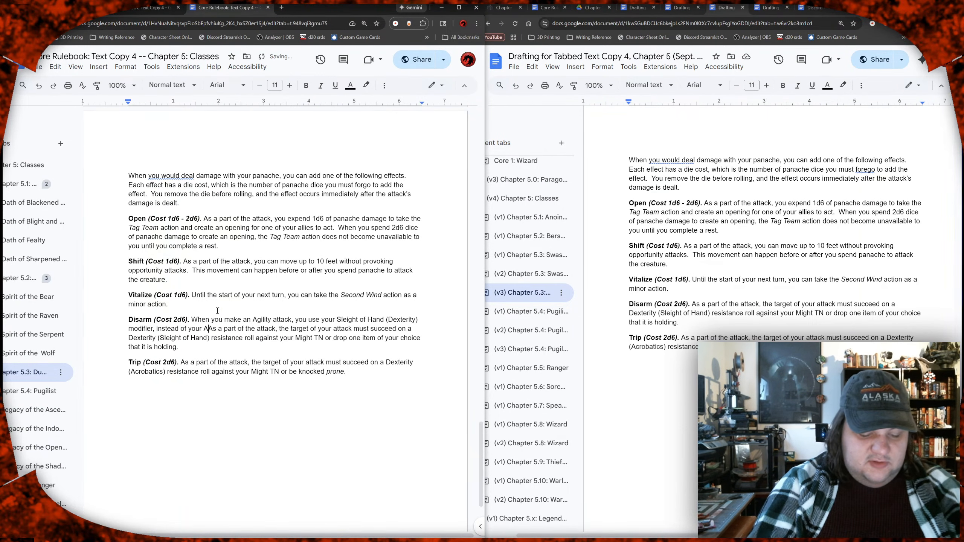
type("lity ")
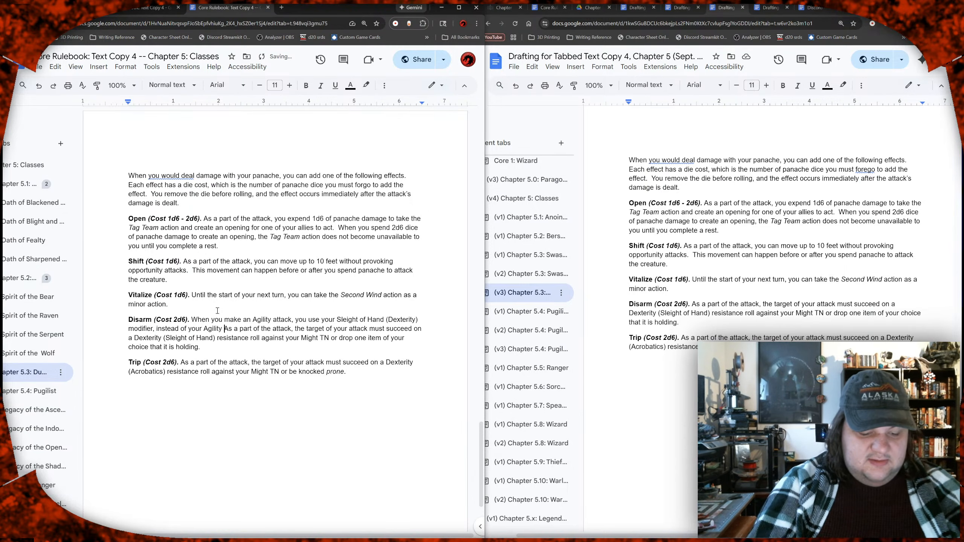
type("attack ")
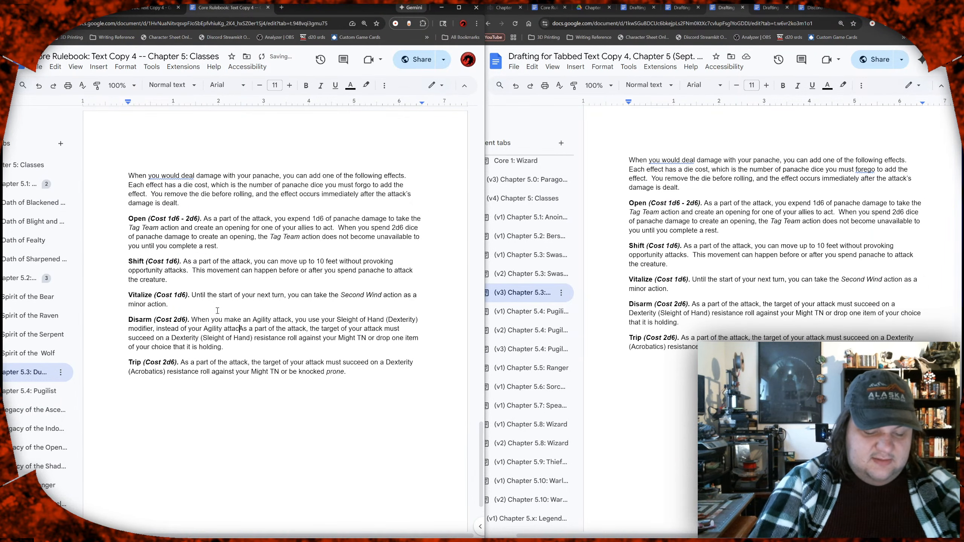
type("attribut")
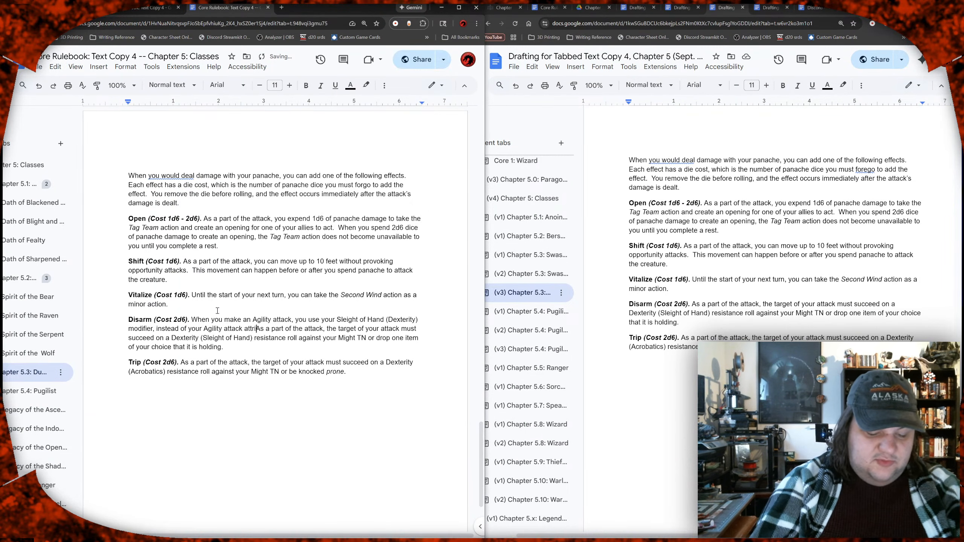
type("e.")
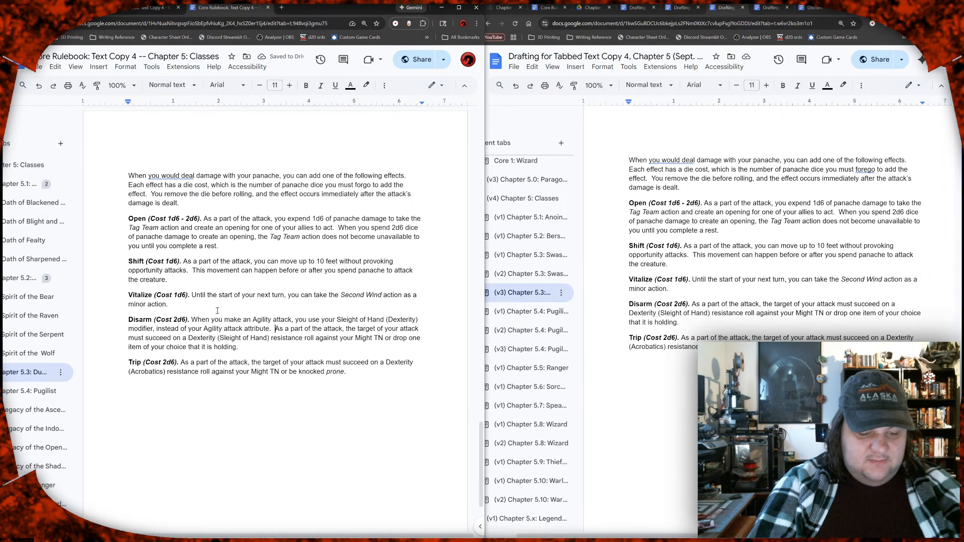
Step: Start a second Disarm sentence with "If you", trying out "If your attack is" and cutting it back
type("If you attack")
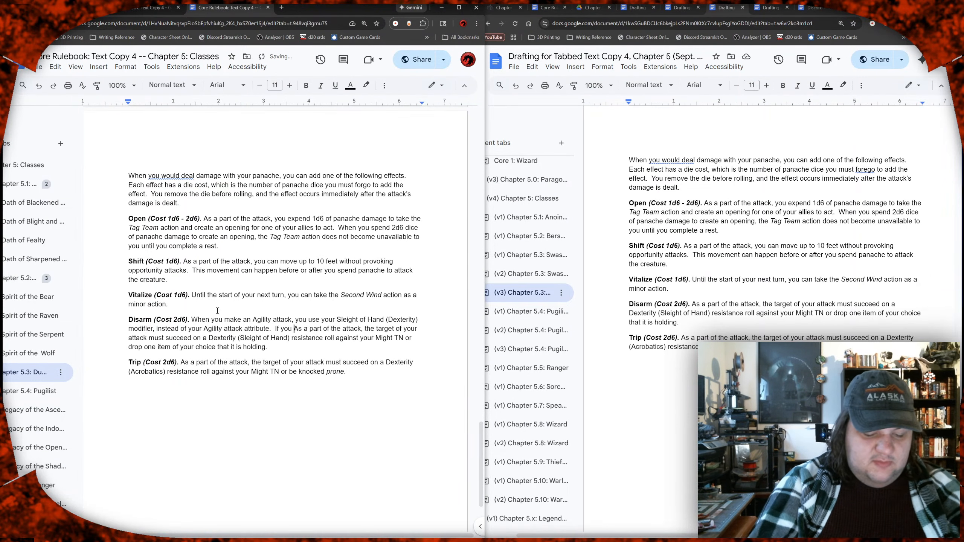
key("BackSpace")
key("BackSpace")
key("BackSpace")
key("BackSpace")
key("BackSpace")
key("BackSpace")
key("BackSpace")
key("BackSpace")
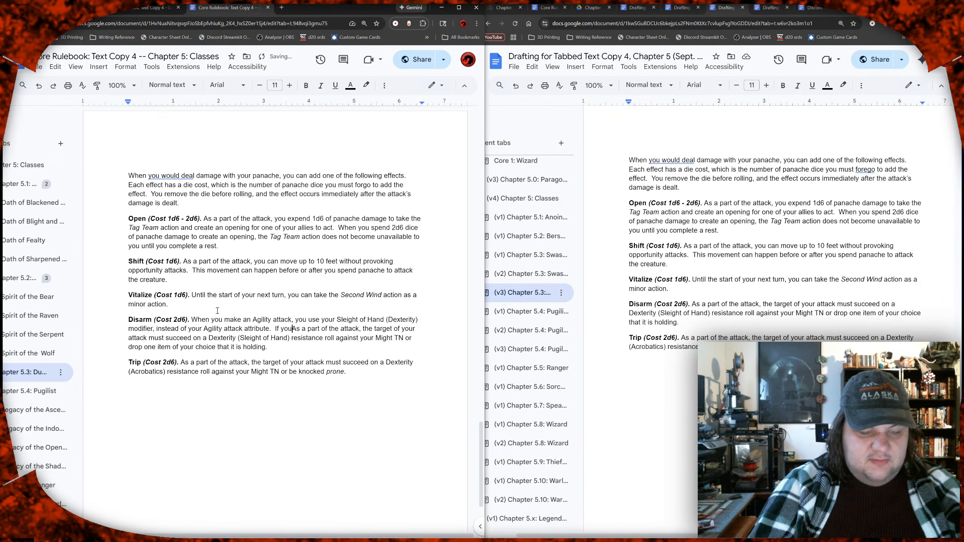
type("r attack is")
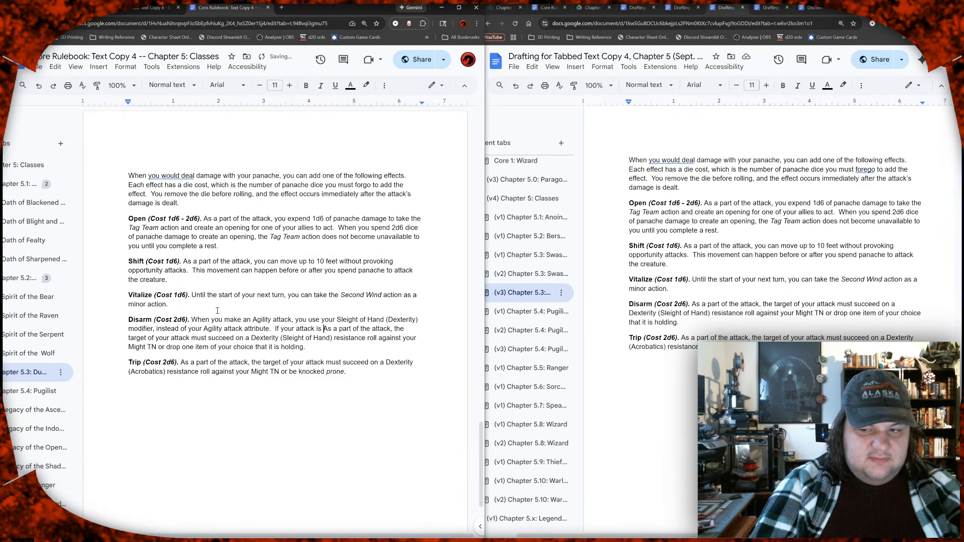
key("BackSpace")
key("BackSpace")
key("BackSpace")
key("BackSpace")
key("BackSpace")
key("BackSpace")
key("BackSpace")
key("BackSpace")
key("BackSpace")
key("BackSpace")
key("BackSpace")
key("BackSpace")
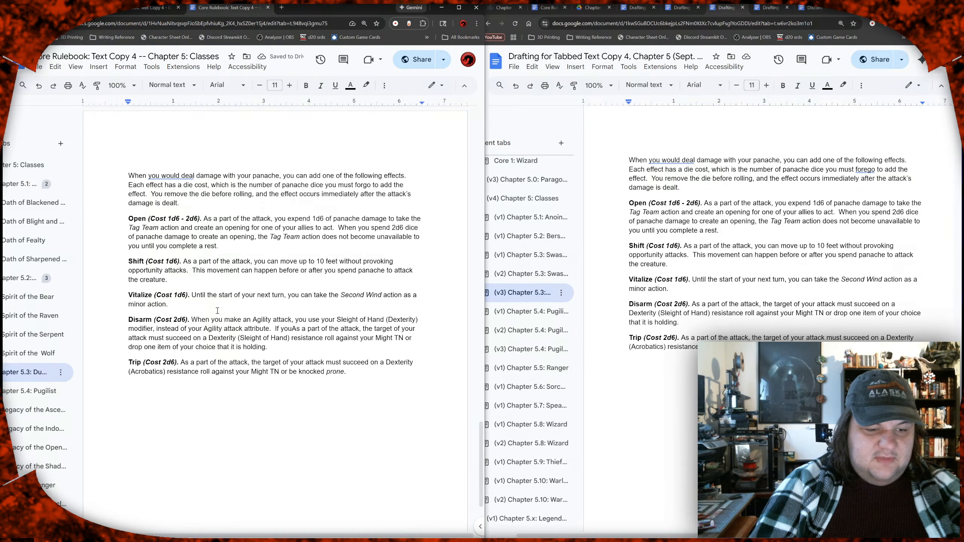
Step: Continue the sentence with "hit your opponent with a Tier 3 or Tier 4 success." and move the original resistance-roll text into its own paragraph
type("hit y")
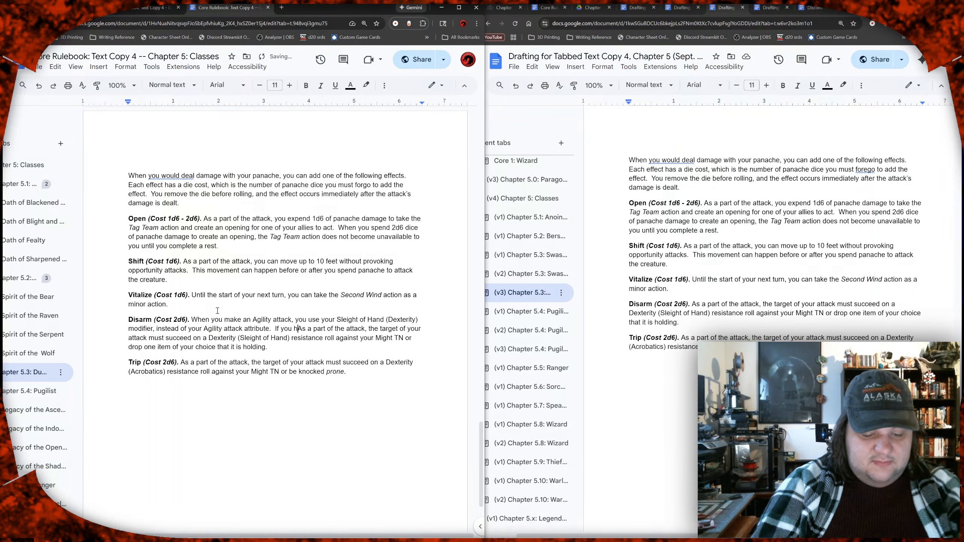
type("our opponent")
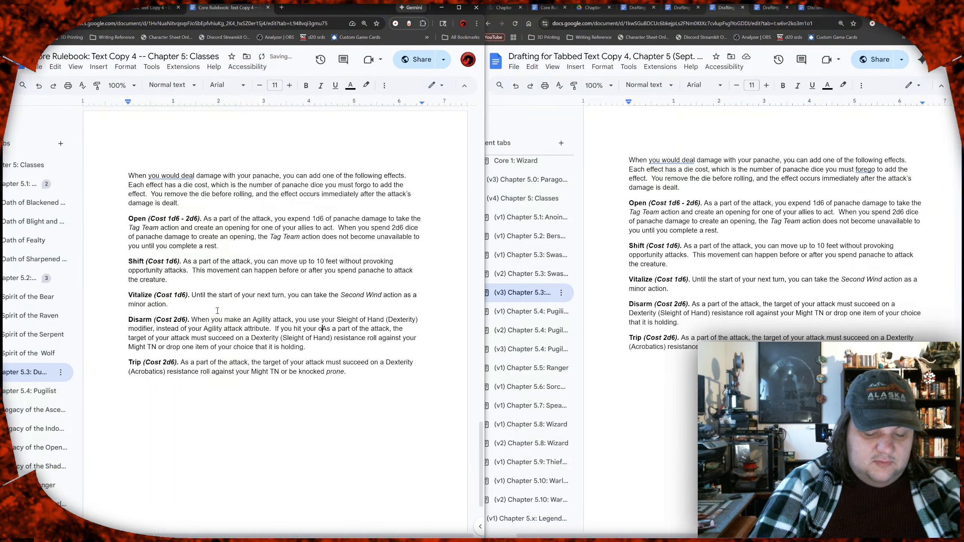
type(" with a Tier 3")
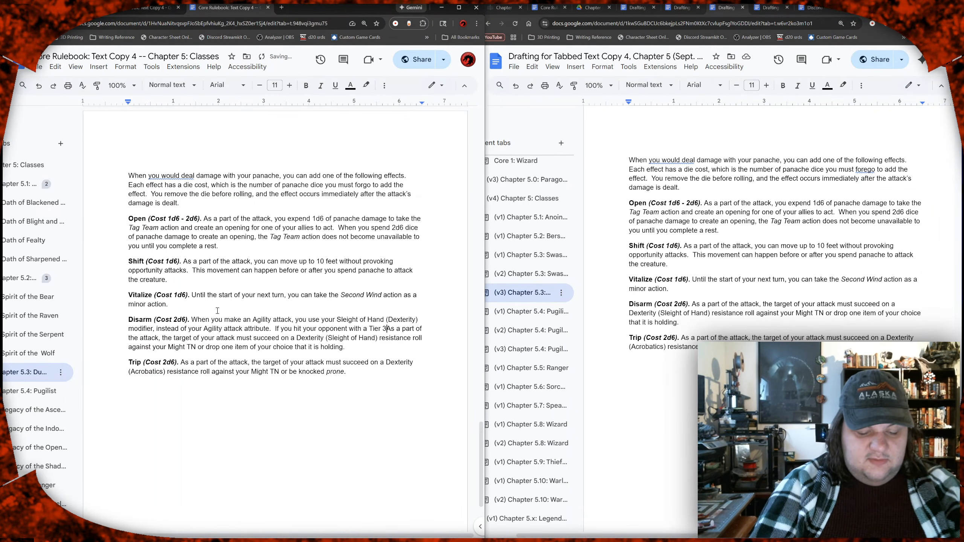
type(" or Tier 4")
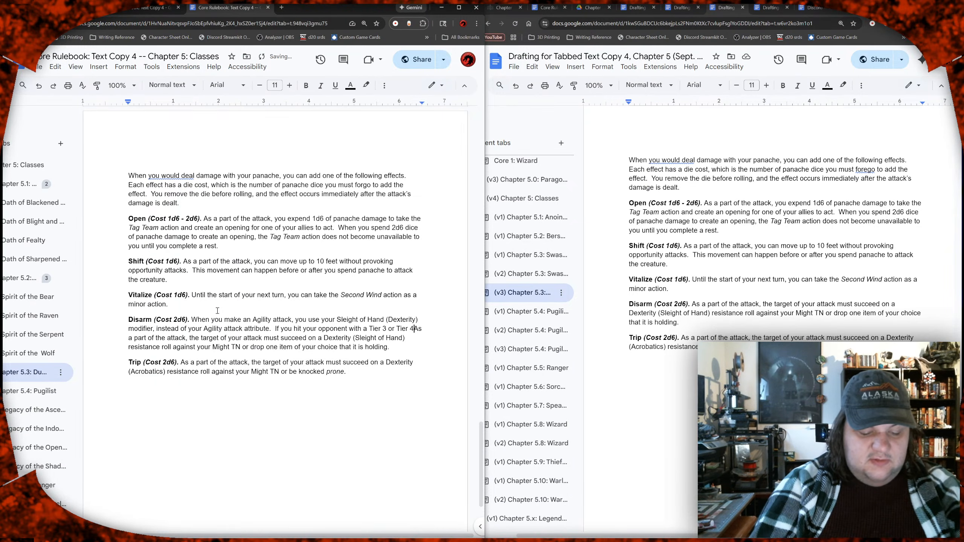
type(" success")
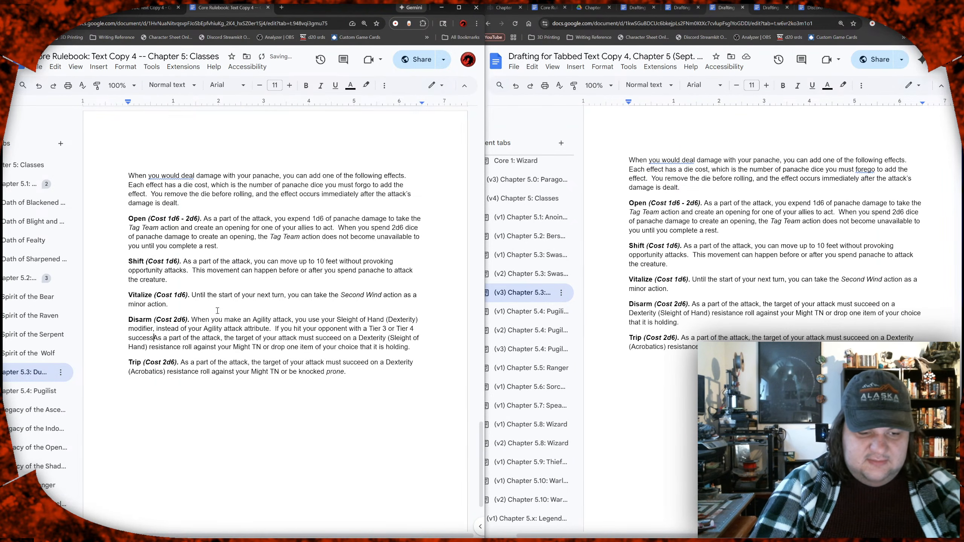
type(".")
key("BackSpace")
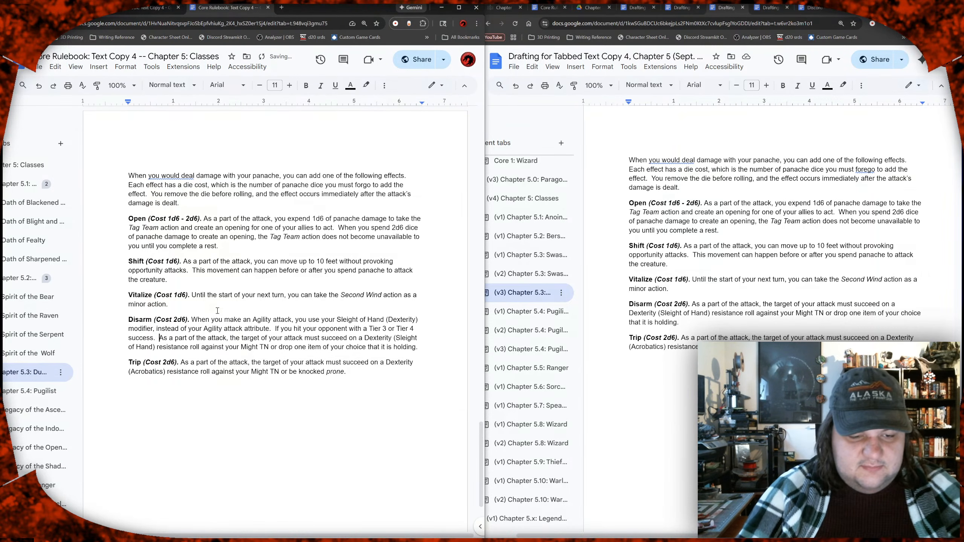
key("Return")
key("BackSpace")
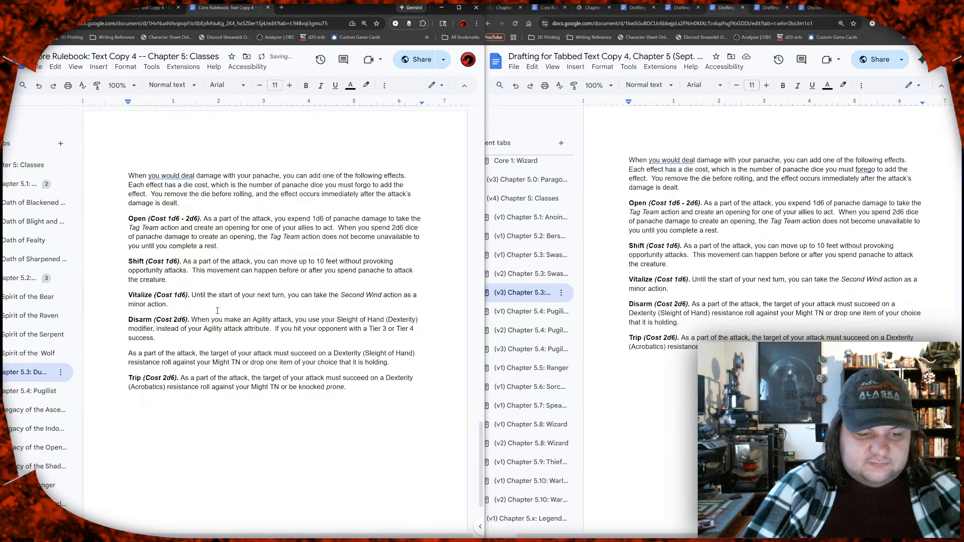
Step: Replace the Tier 3 or Tier 4 success wording so the second Disarm sentence reads "If your attack roll"
key("shift+Left")
key("shift+Left")
key("shift+Left")
key("shift+Left")
key("shift+Left")
key("shift+Left")
key("shift+Left")
key("shift+Left")
key("shift+Left")
key("shift+Left")
key("shift+Left")
key("shift+Left")
key("shift+Left")
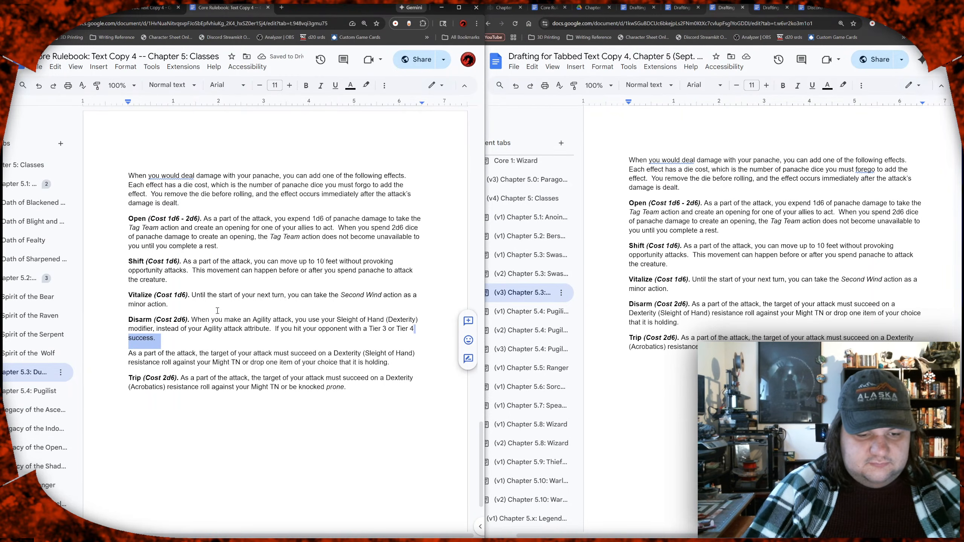
key("shift+Left")
key("shift+Left")
key("shift+Left")
key("shift+Left")
key("shift+Left")
key("shift+Left")
key("shift+Left")
key("shift+Left")
key("shift+Left")
key("shift+Left")
key("shift+Left")
key("shift+Left")
key("shift+Left")
key("shift+Left")
key("shift+Left")
key("shift+Left")
key("shift+Left")
key("shift+Left")
key("shift+Left")
key("shift+Left")
key("shift+Right")
key("shift+Right")
key("shift+Right")
key("shift+Right")
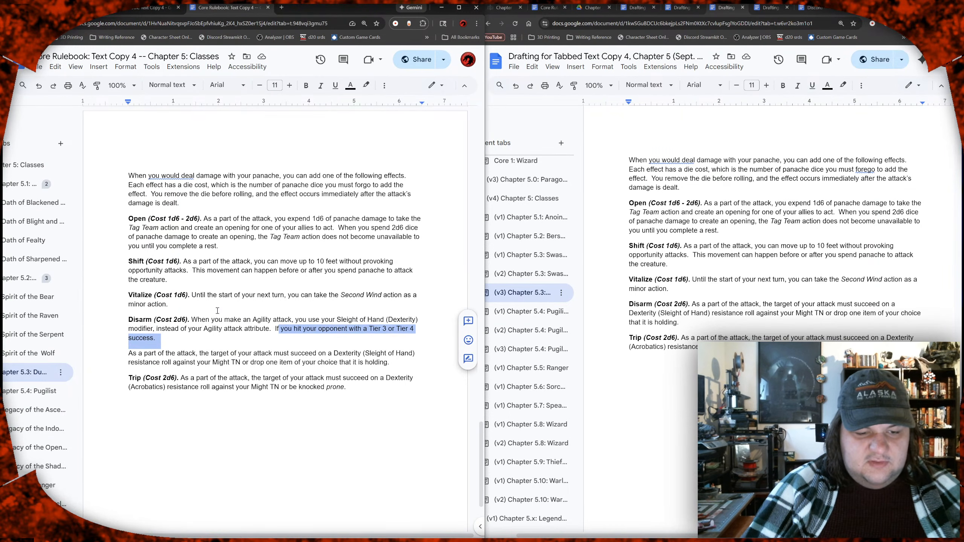
key("shift+Right")
key("shift+Right")
type("r attack rol")
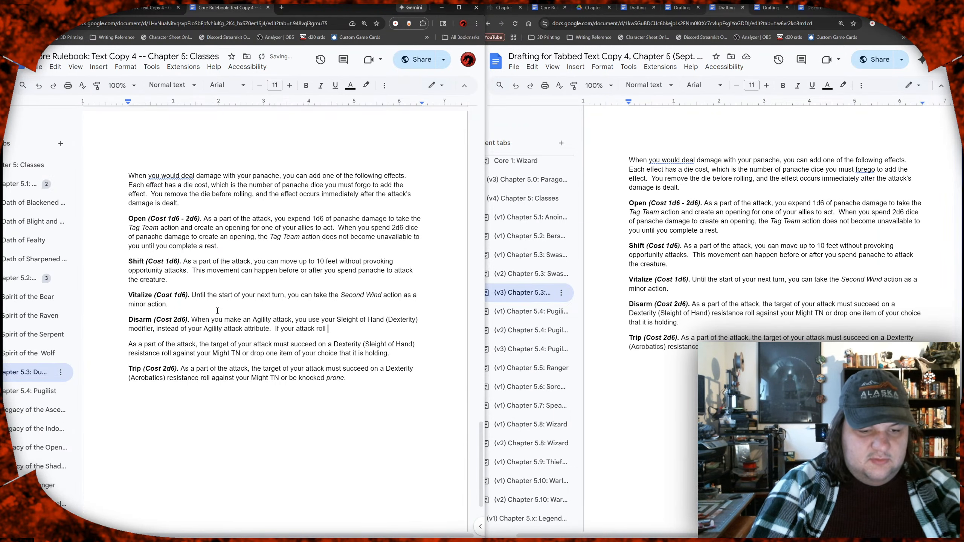
type("l")
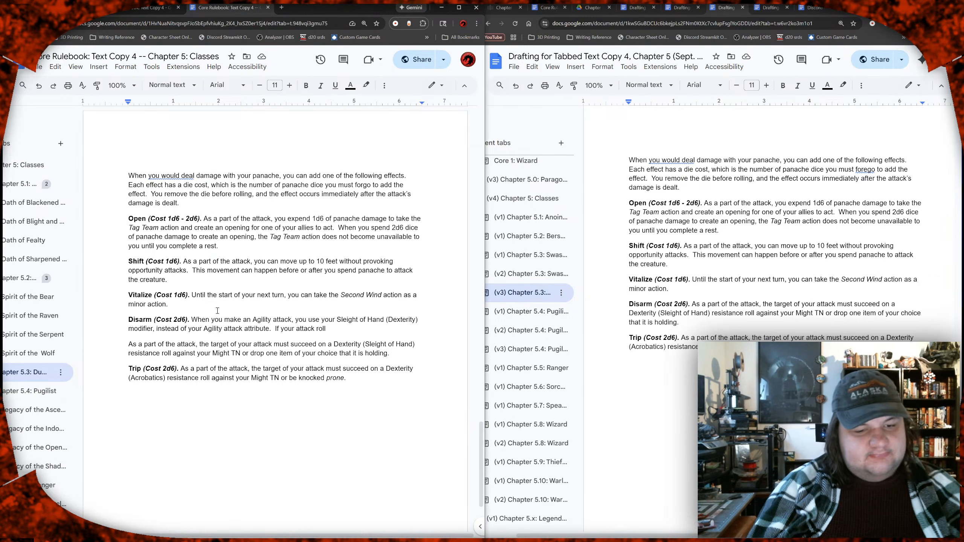
Step: Trim the unfinished second Disarm sentence back to "If you"
key("BackSpace")
key("BackSpace")
key("BackSpace")
key("BackSpace")
key("BackSpace")
key("BackSpace")
key("BackSpace")
key("BackSpace")
key("BackSpace")
key("BackSpace")
key("BackSpace")
key("BackSpace")
key("BackSpace")
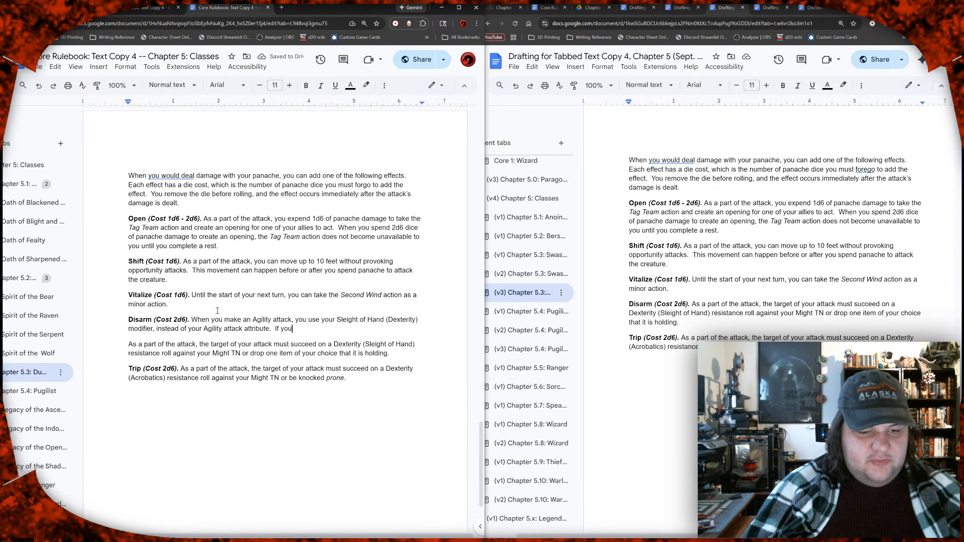
key("Up")
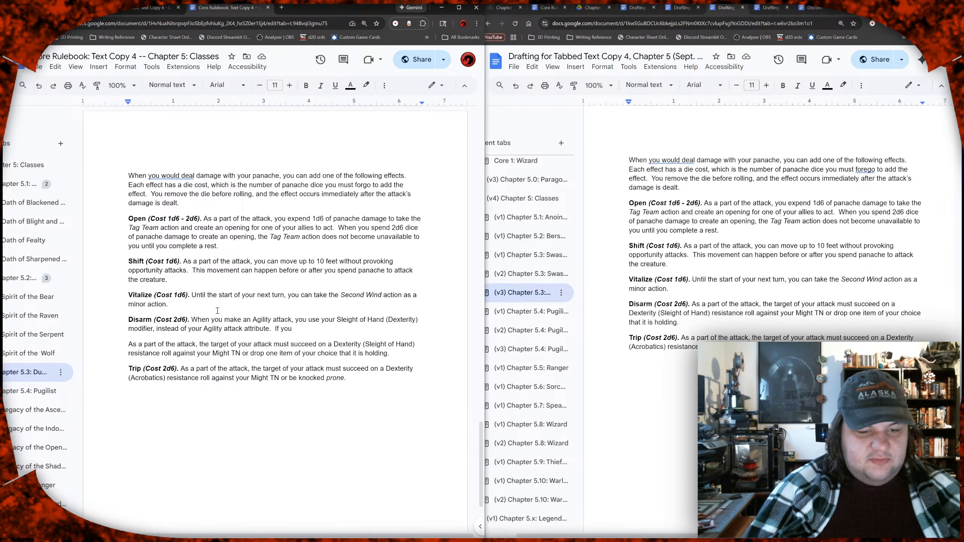
type(",")
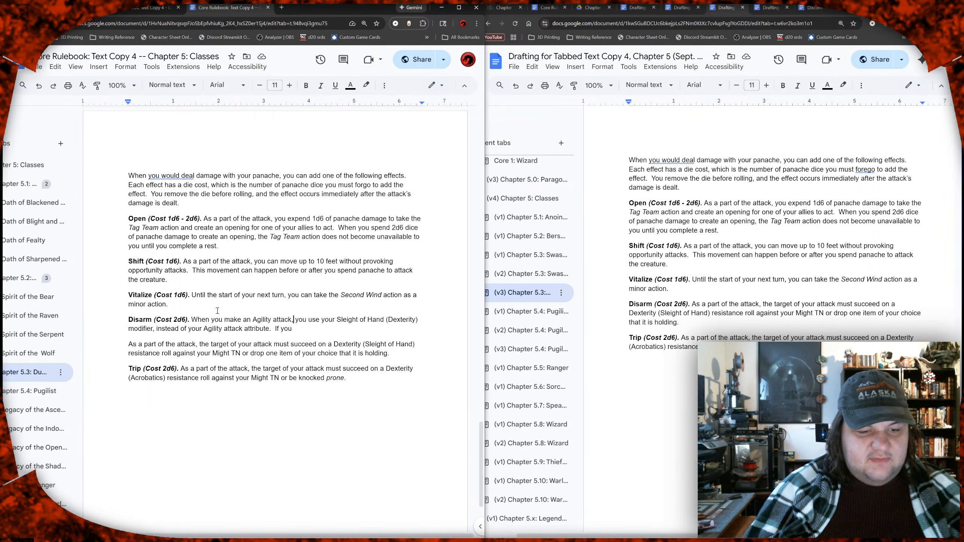
key("BackSpace")
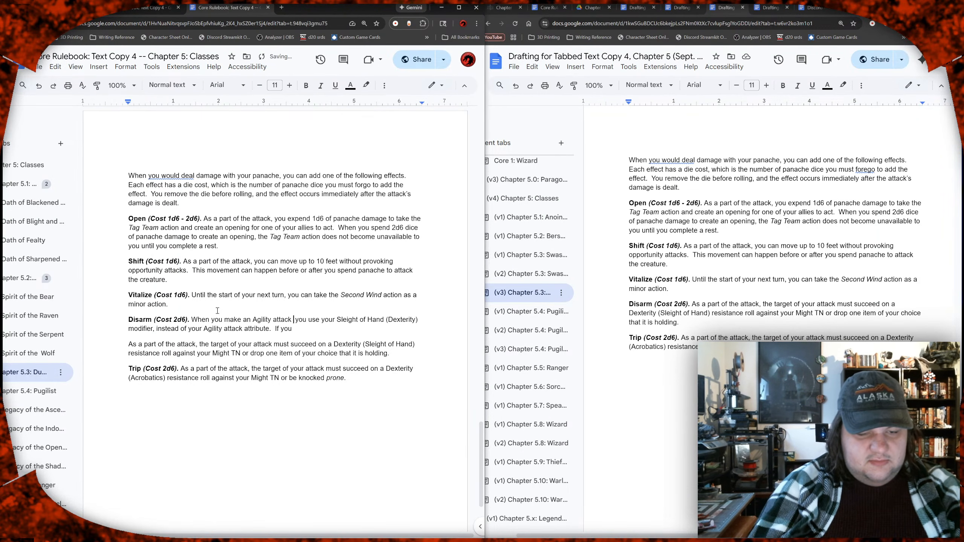
type(",")
Step: Replace "you make" with "making" in the first Disarm sentence so it opens "When making an Agility attack,"
key("Left")
key("Left")
key("Left")
key("Left")
key("Left")
key("Left")
key("Left")
key("Left")
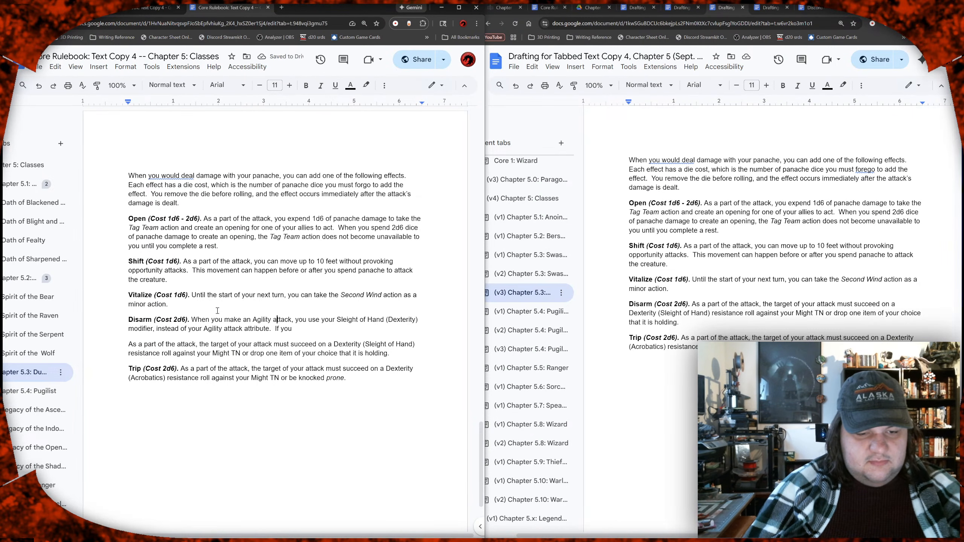
key("Left")
key("Left")
key("Left")
key("Left")
key("Left")
key("Left")
key("Left")
key("Left")
key("Left")
key("Left")
key("Left")
key("Left")
key("Left")
key("Left")
key("Left")
key("Left")
key("Left")
key("Left")
key("Left")
key("Left")
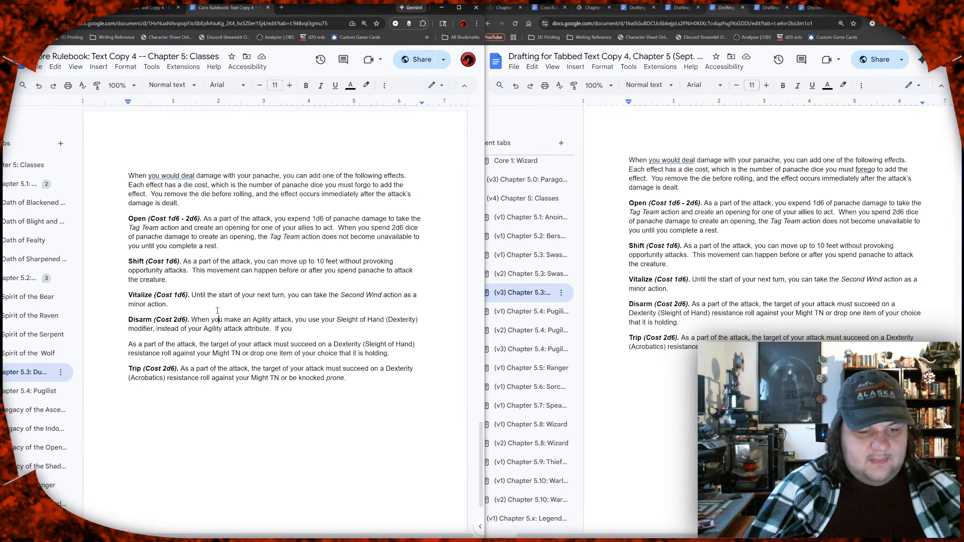
key("shift+Left")
key("shift+Left")
key("shift+Left")
key("shift+Left")
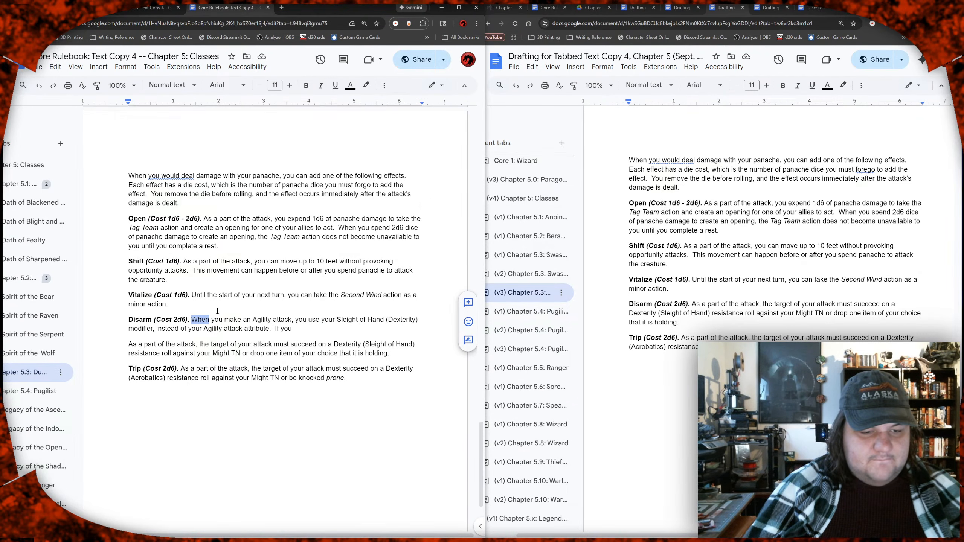
key("Left")
key("Right")
key("Right")
key("shift+Right")
key("shift+Right")
key("shift+Right")
key("shift+Right")
key("shift+Right")
key("shift+Right")
key("shift+Right")
key("shift+Right")
key("shift+Right")
key("shift+Right")
key("shift+Right")
key("shift+Right")
key("shift+Right")
key("shift+Right")
key("shift+Right")
key("shift+Right")
key("shift+Right")
key("shift+Right")
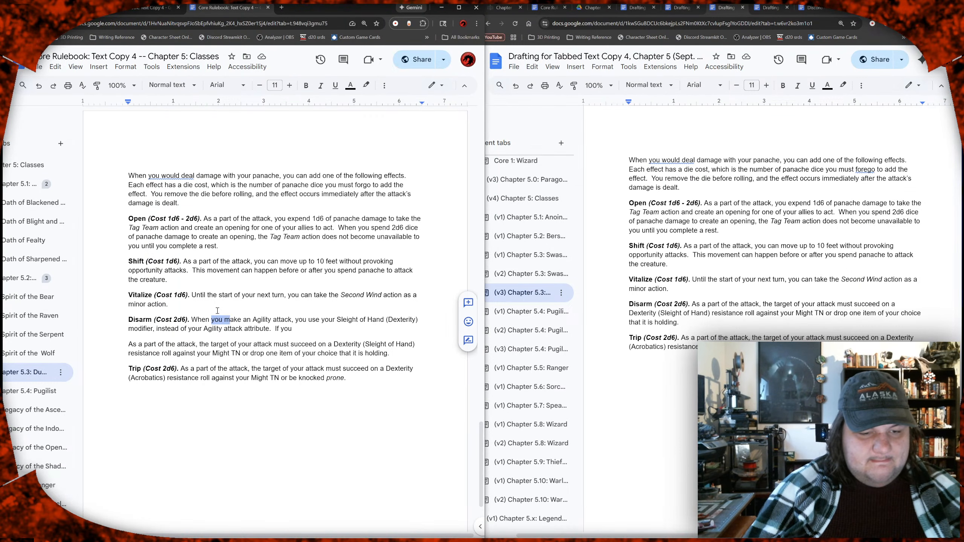
key("shift+Right")
key("shift+Left")
key("shift+Left")
key("shift+Left")
key("shift+Left")
key("shift+Left")
key("shift+Left")
key("shift+Left")
key("shift+Left")
key("shift+Left")
key("shift+Left")
key("shift+Left")
type("making")
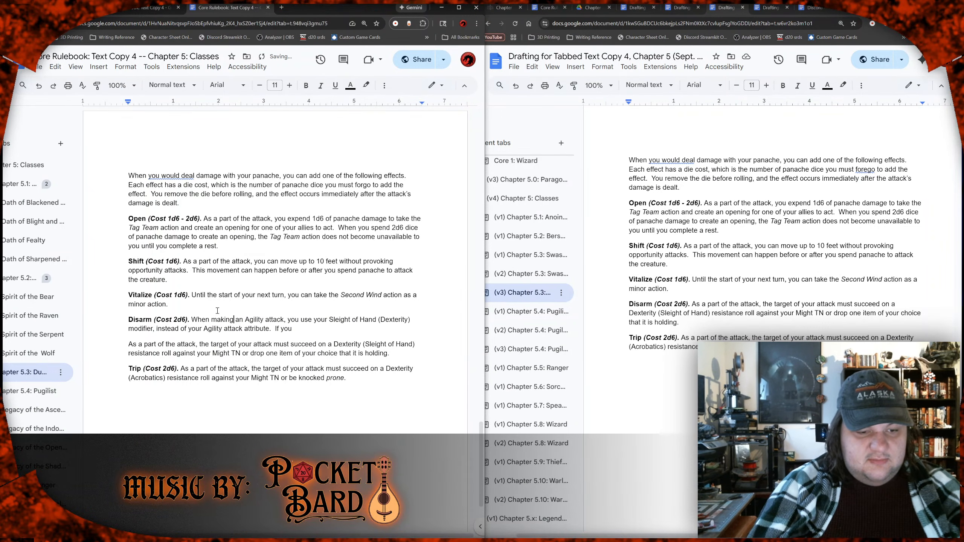
Step: Review the reworded first Disarm sentence against the Open effect's phrasing about expending panache damage
key("Right")
key("Right")
key("Right")
key("Right")
key("Right")
key("Right")
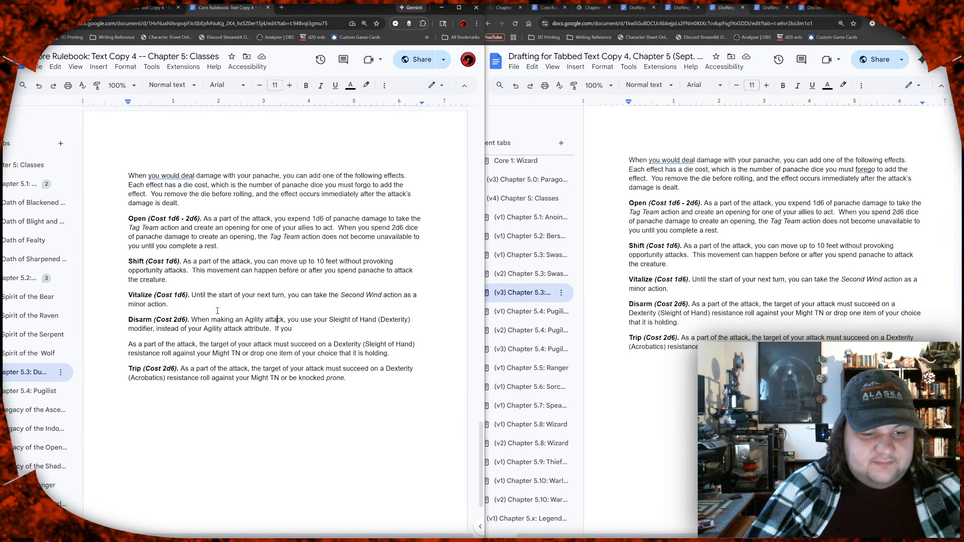
key("Right")
key("Right")
key("Right")
key("Right")
key("Right")
key("Right")
key("Right")
key("Right")
key("Right")
key("Right")
key("Right")
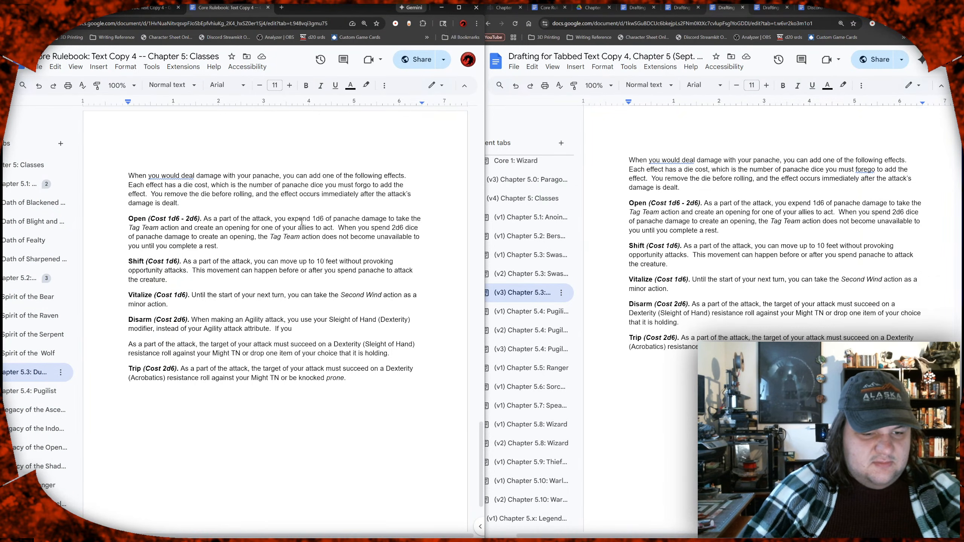
left_click_drag(287, 217, 382, 219)
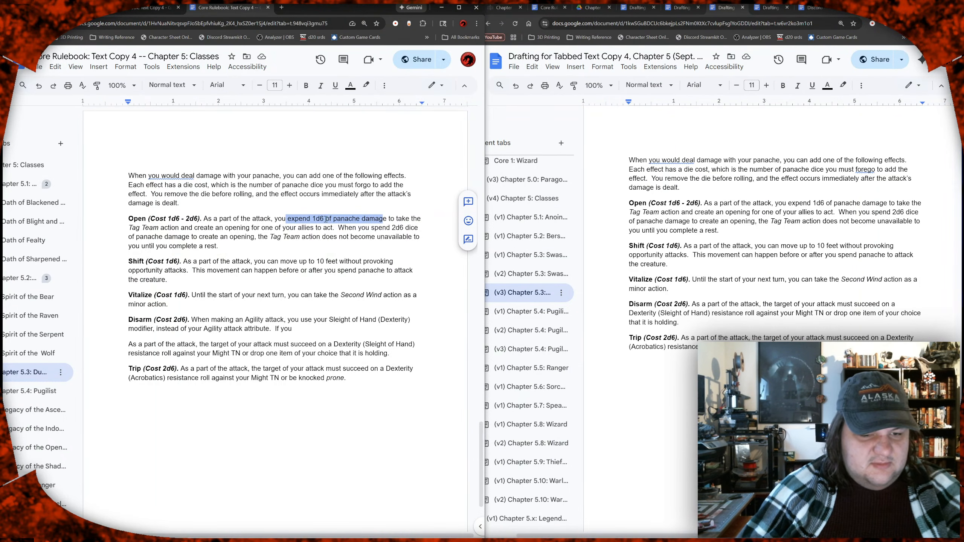
left_click(357, 227)
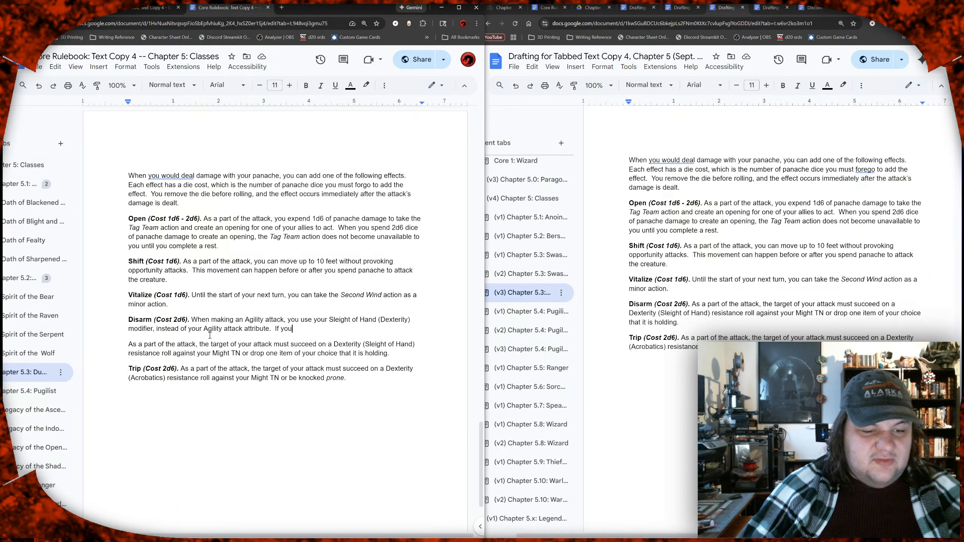
left_click(242, 329)
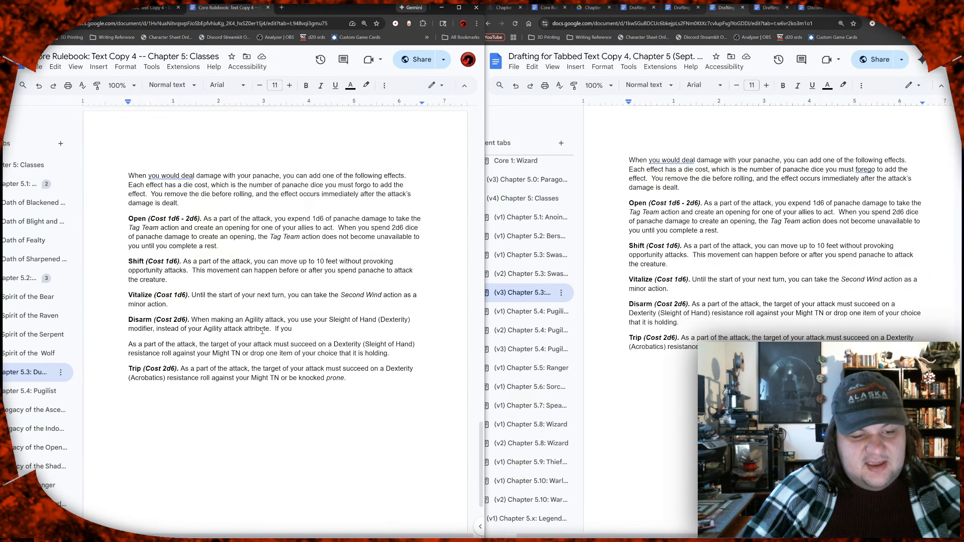
left_click(266, 329)
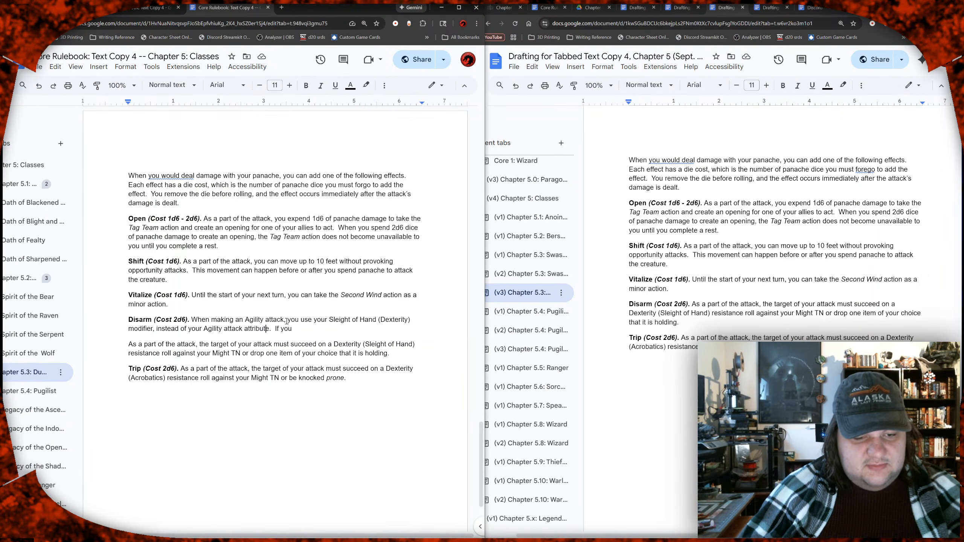
Step: Remove the "When making an Agility attack," clause so the Disarm text starts with "You use your Sleight of Hand (Dexterity) modifier"
left_click_drag(290, 320, 192, 321)
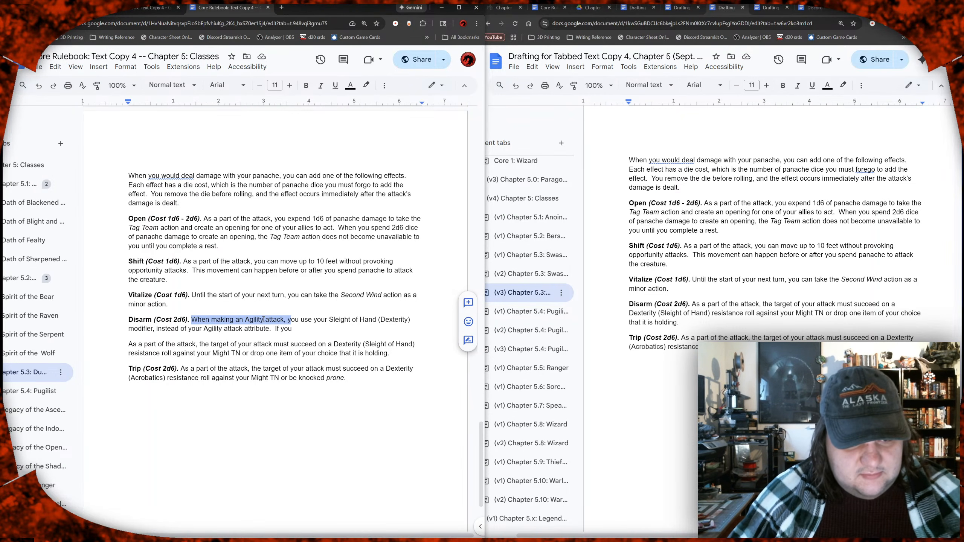
left_click(242, 323)
mouse_move(211, 320)
left_mouse_down()
mouse_move(289, 322)
mouse_move(193, 322)
left_mouse_up()
type("Y")
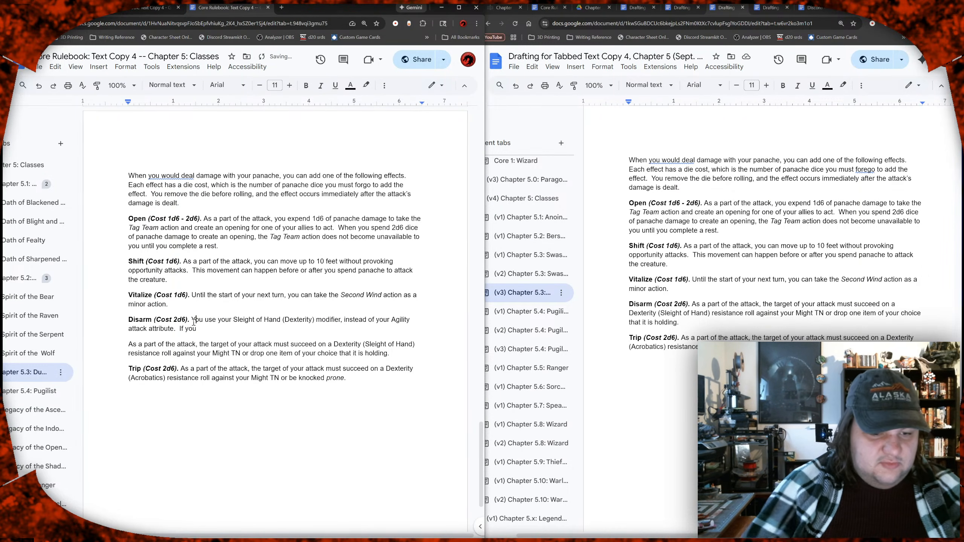
Step: Extend the first Disarm sentence after "Agility attack attribute" with "to attempt to disarm your opponent."
left_click(175, 329)
type("to attempt t")
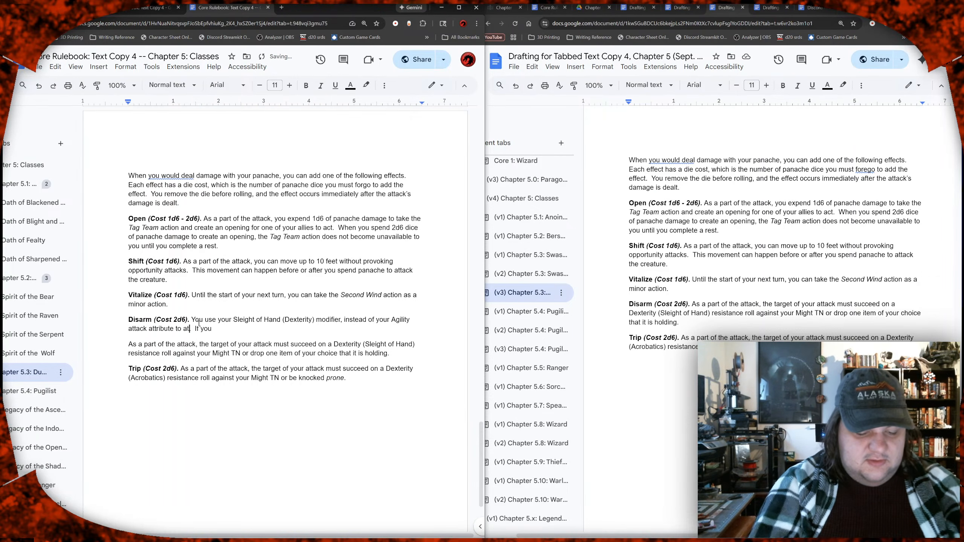
type("o disarm ")
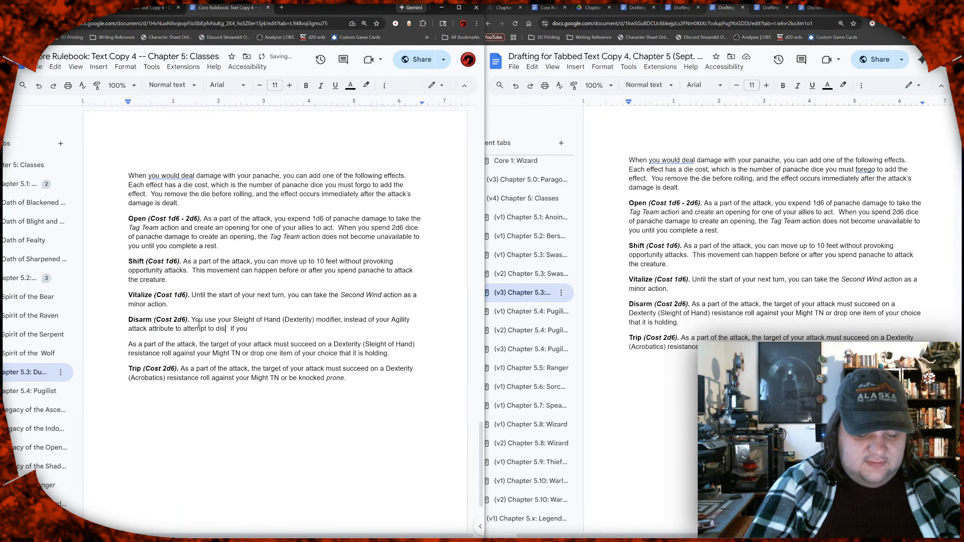
type("your oppon")
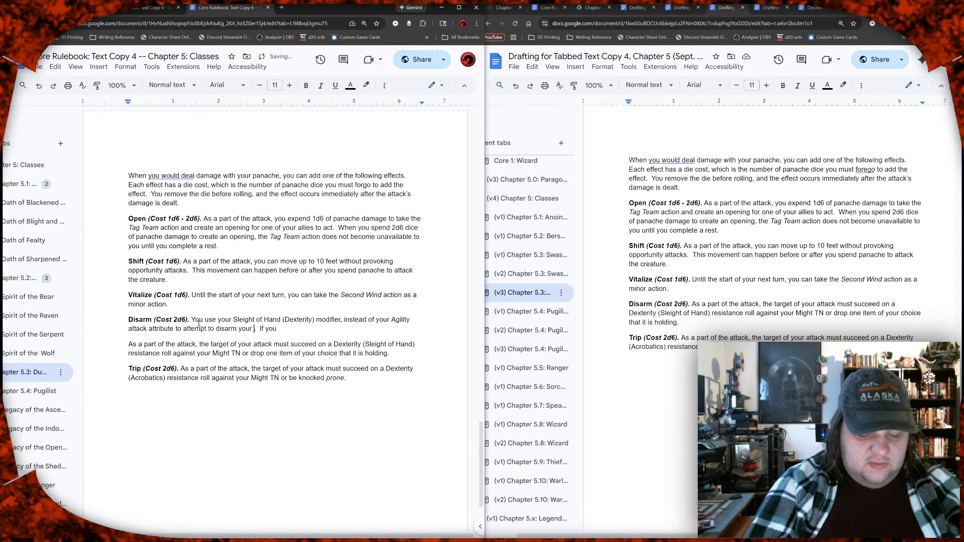
type("ent")
key("BackSpace")
type(".")
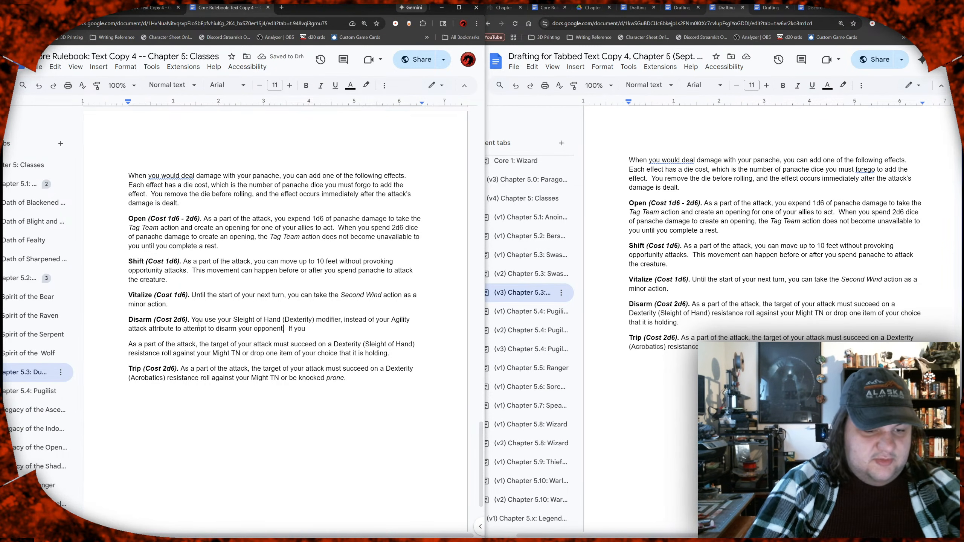
type(".")
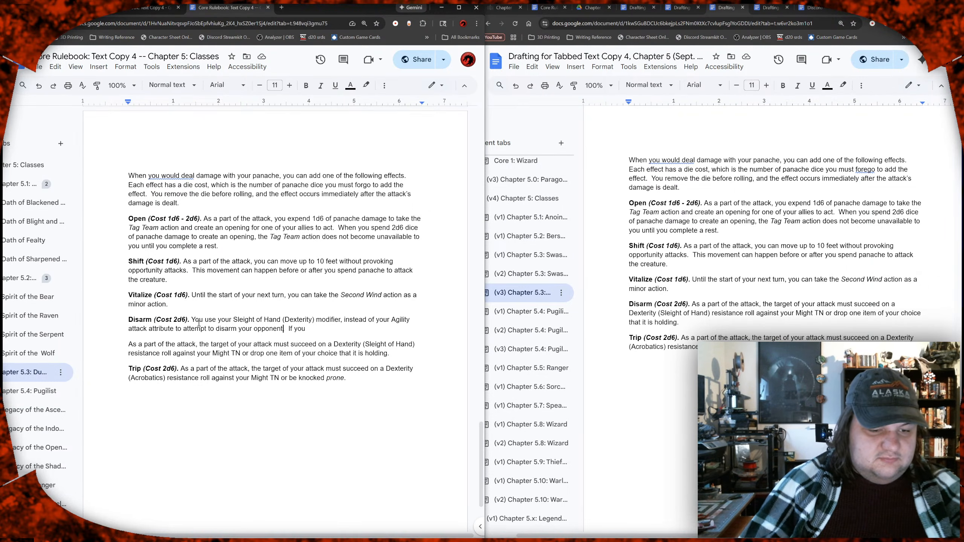
Step: Try continuing the second Disarm sentence as "If your attack roll" and cut it back to "If your"
left_click(328, 333)
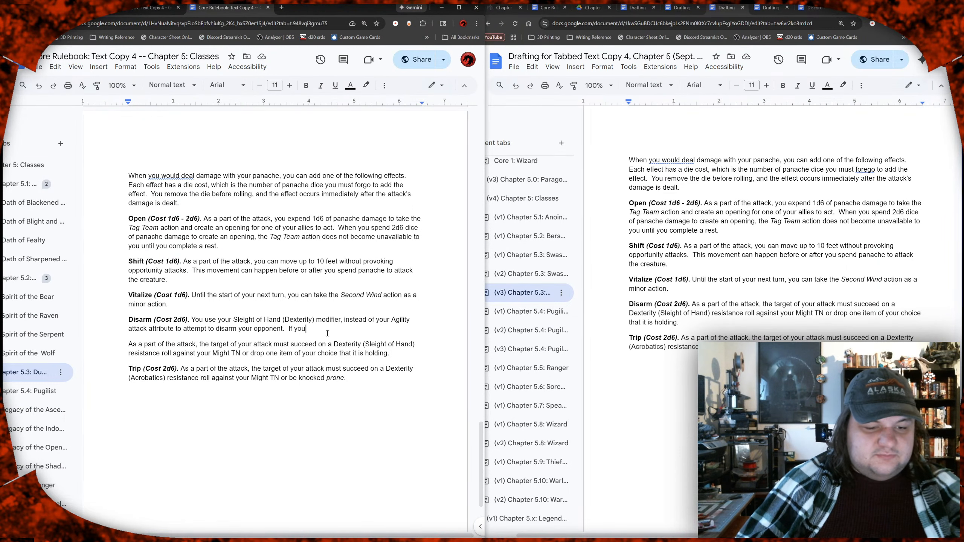
type("r attack roll")
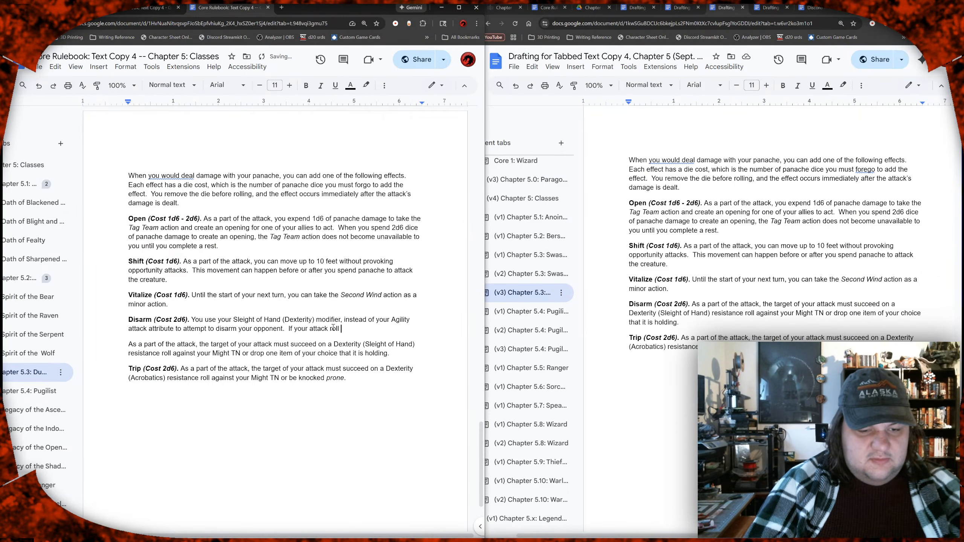
key("BackSpace")
key("BackSpace")
key("BackSpace")
key("BackSpace")
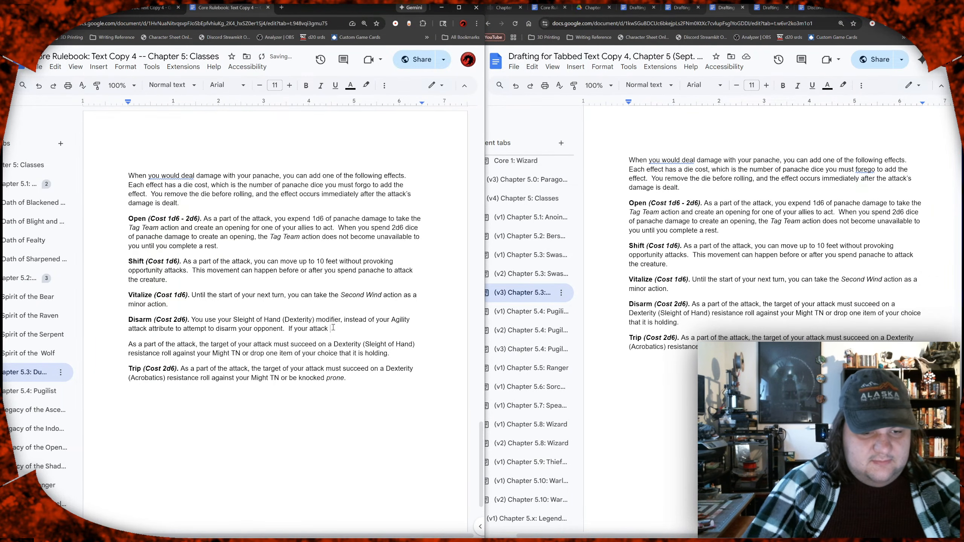
key("Up")
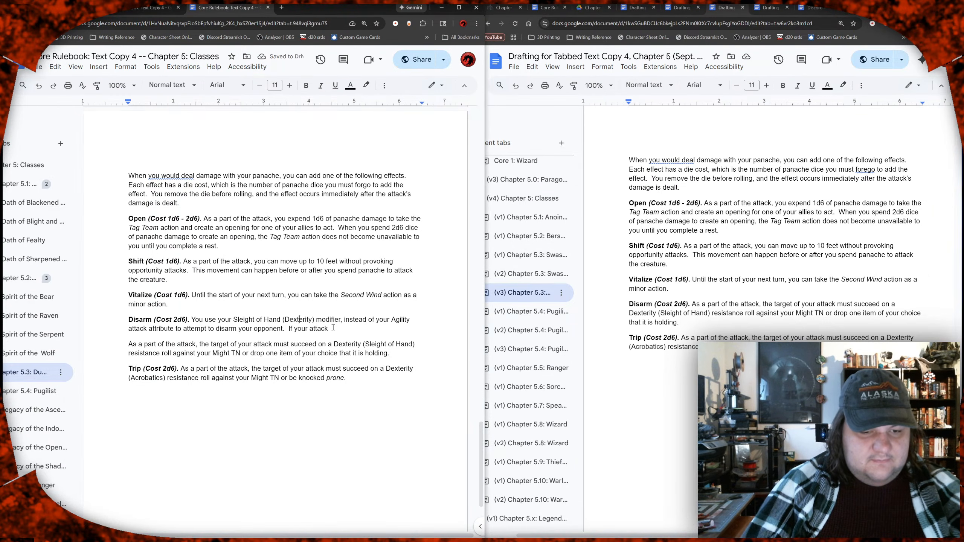
key("Left")
key("Left")
key("Left")
key("Left")
key("Left")
key("Left")
key("Left")
key("Left")
key("Left")
key("Down")
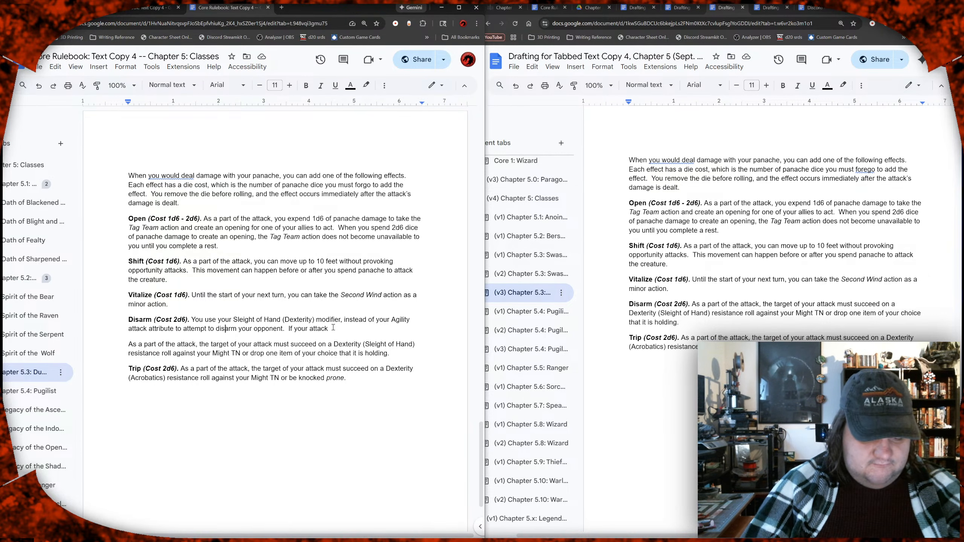
key("BackSpace")
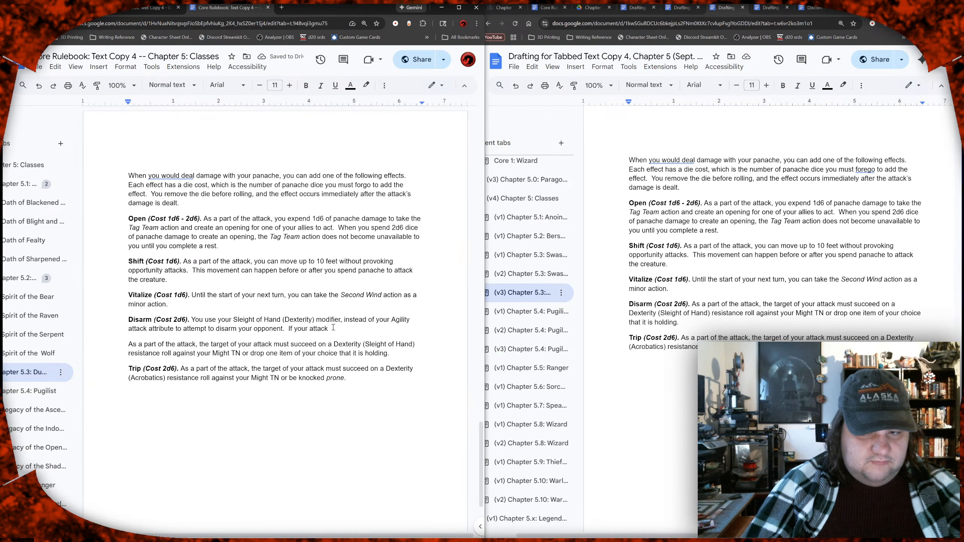
key("BackSpace")
key("BackSpace")
key("BackSpace")
key("BackSpace")
key("BackSpace")
key("BackSpace")
key("BackSpace")
key("BackSpace")
key("BackSpace")
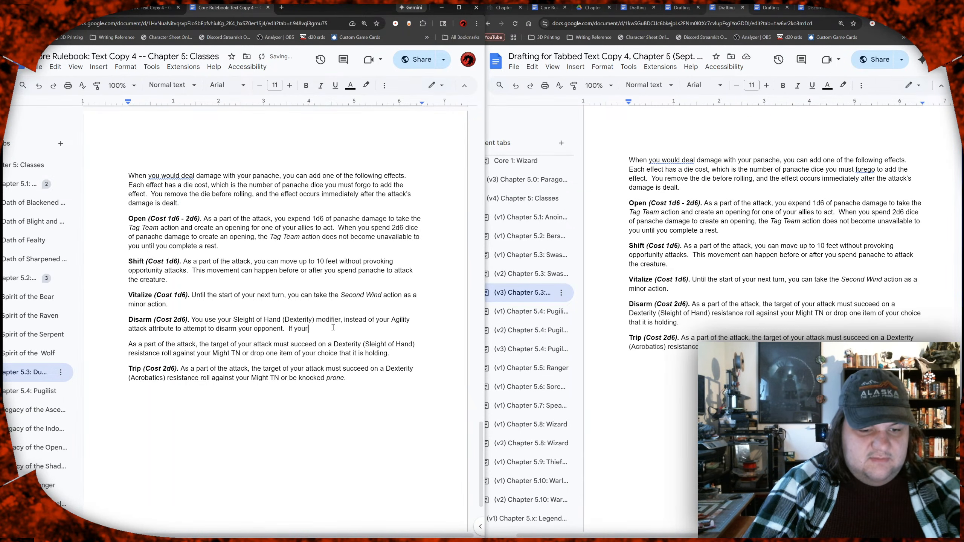
Step: Rewrite the start of the second Disarm sentence as "If the result of your attack is Tier 3 or higher,"
key("BackSpace")
key("BackSpace")
type("the ")
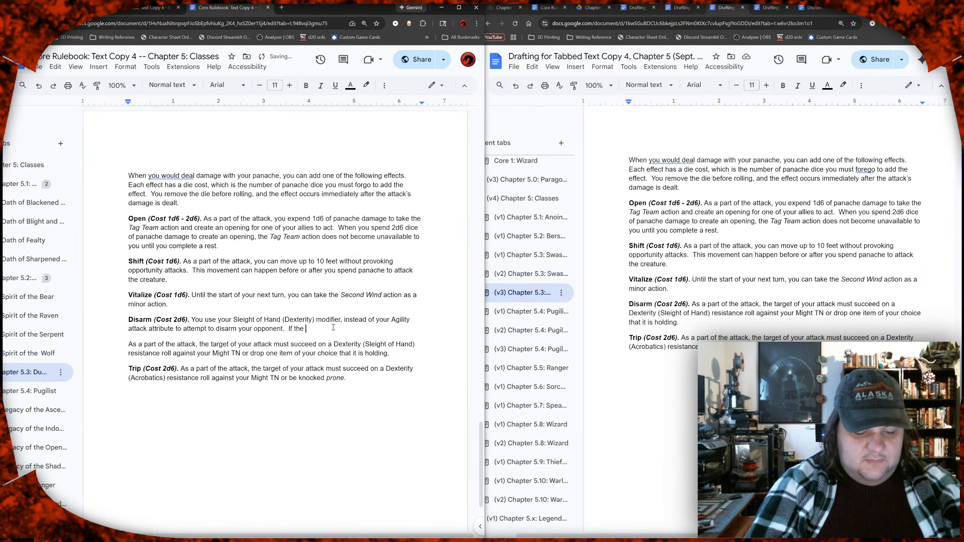
type("result of y")
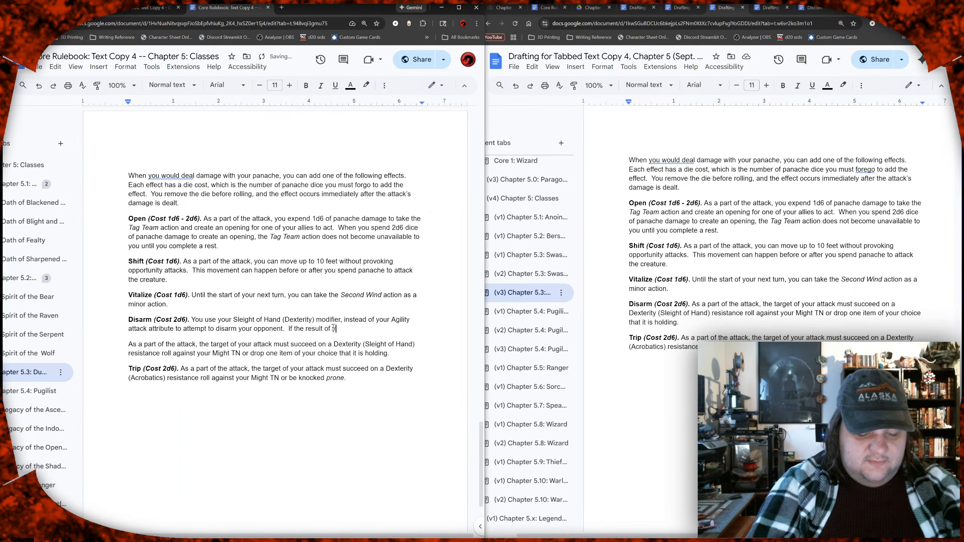
type("our attack ois")
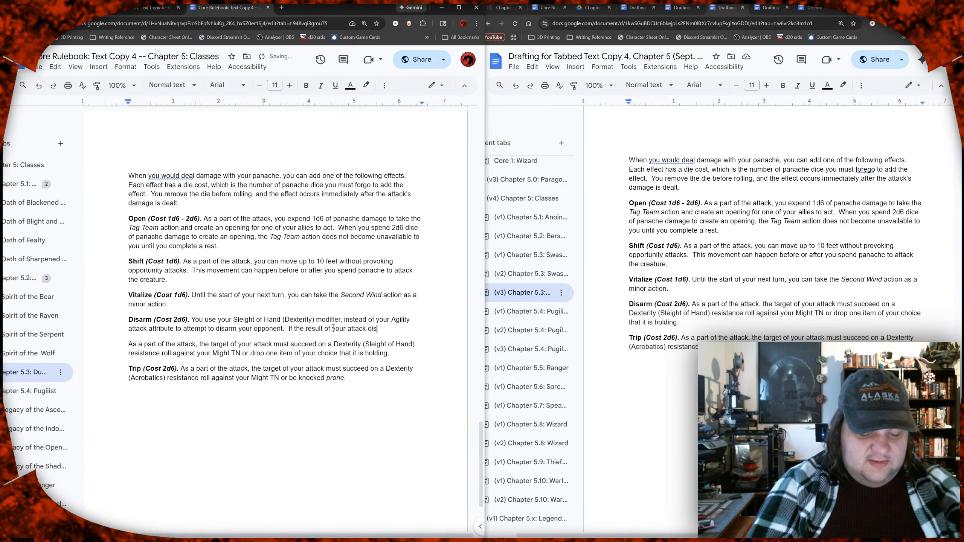
key("BackSpace")
key("BackSpace")
key("BackSpace")
type("is Tier ")
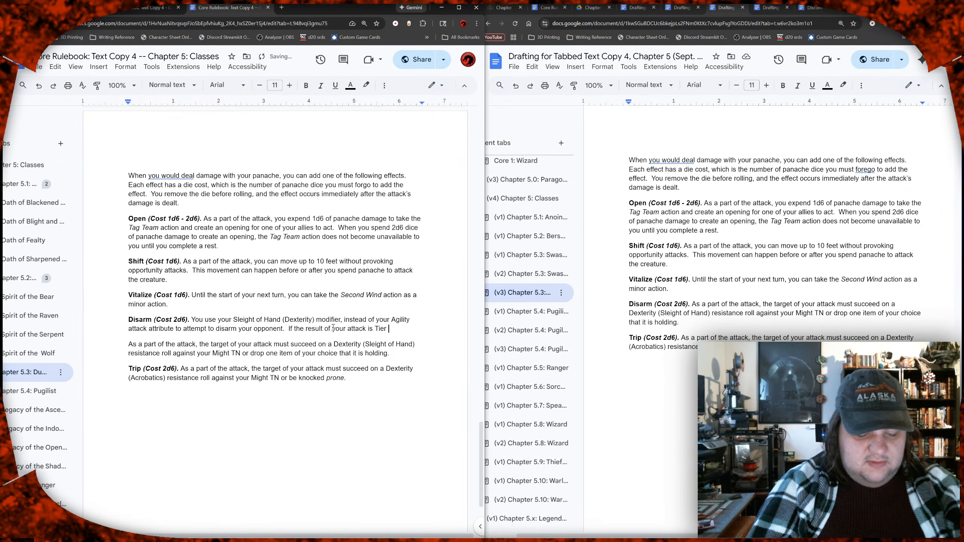
type("3 or")
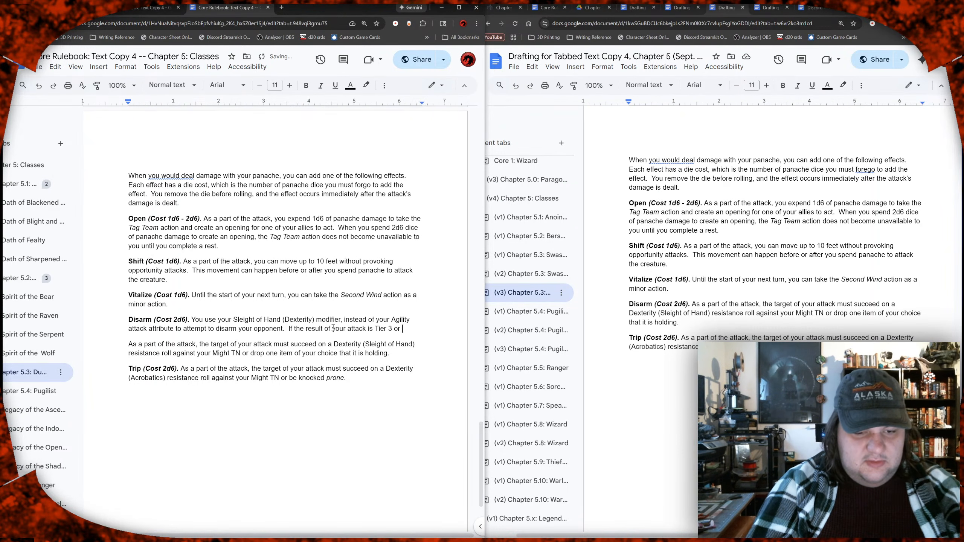
type("higher,")
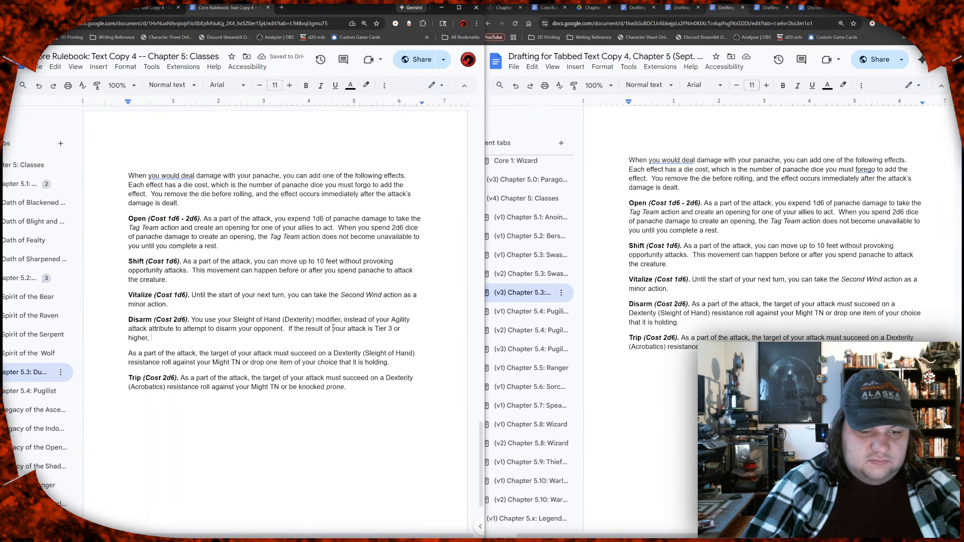
Step: Remove the leftover "As a part of the attack," so the remaining Disarm text continues directly after "Tier 3 or higher,"
key("shift+Down")
key("shift+Right")
key("shift+Right")
key("shift+Right")
key("shift+Right")
key("shift+Right")
key("shift+Right")
key("shift+Right")
key("shift+Right")
key("shift+Right")
key("shift+Right")
key("shift+Right")
key("shift+Right")
key("shift+Right")
key("shift+Right")
key("shift+Right")
key("shift+Right")
key("shift+Right")
key("shift+Right")
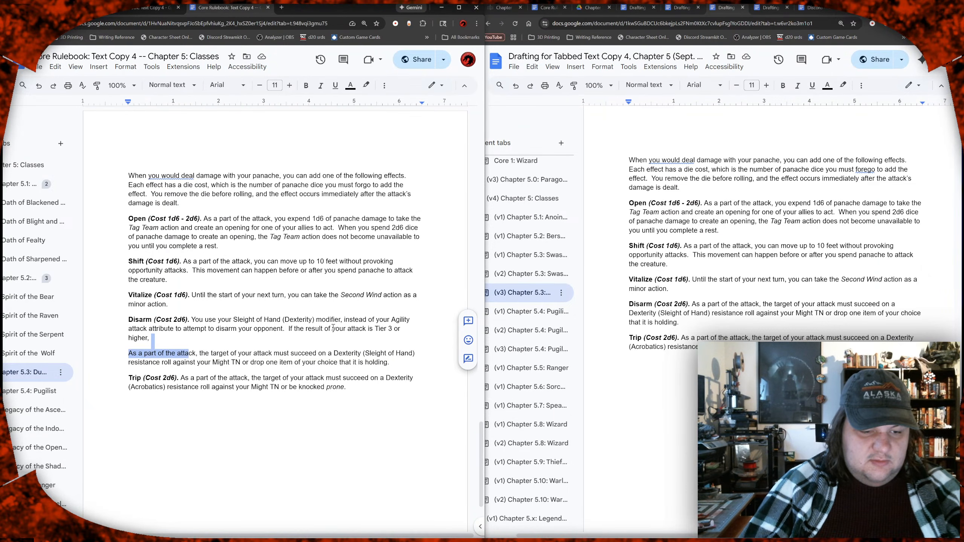
key("BackSpace")
Step: Delete "succeed on a Dexterity (Sleight of Hand) resistance roll against your Might TN or" from the second Disarm sentence
key("Right")
key("Right")
key("Right")
key("Right")
key("Right")
key("Right")
key("Right")
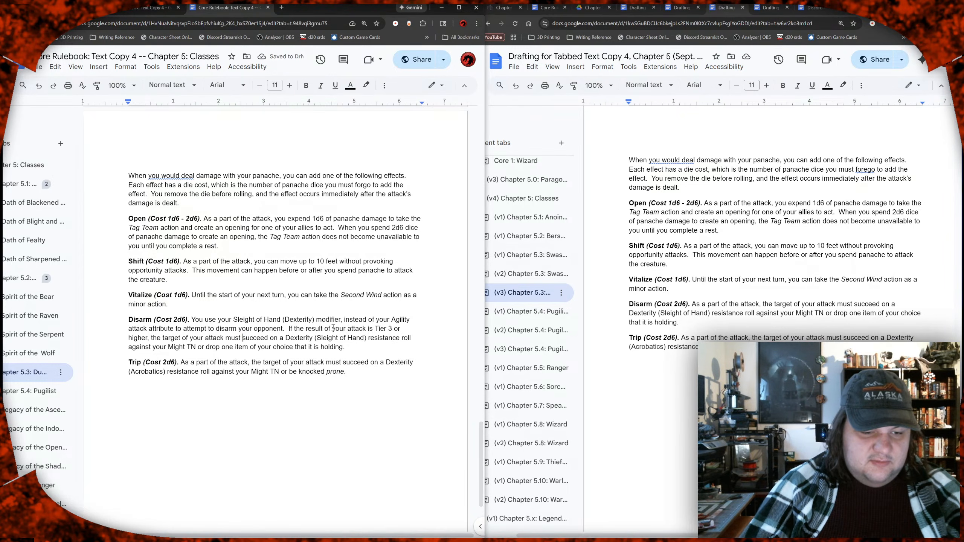
key("shift+Down")
key("shift+Left")
key("shift+Left")
key("shift+Left")
key("shift+Left")
key("shift+Left")
key("shift+Left")
key("shift+Left")
key("shift+Left")
key("shift+Left")
key("shift+Left")
key("shift+Left")
key("shift+Left")
key("shift+Left")
key("shift+Left")
key("shift+Left")
key("shift+Left")
key("shift+Left")
key("shift+Left")
key("shift+Right")
key("shift+Right")
key("shift+Right")
key("shift+Right")
key("shift+Right")
key("shift+Right")
key("shift+Right")
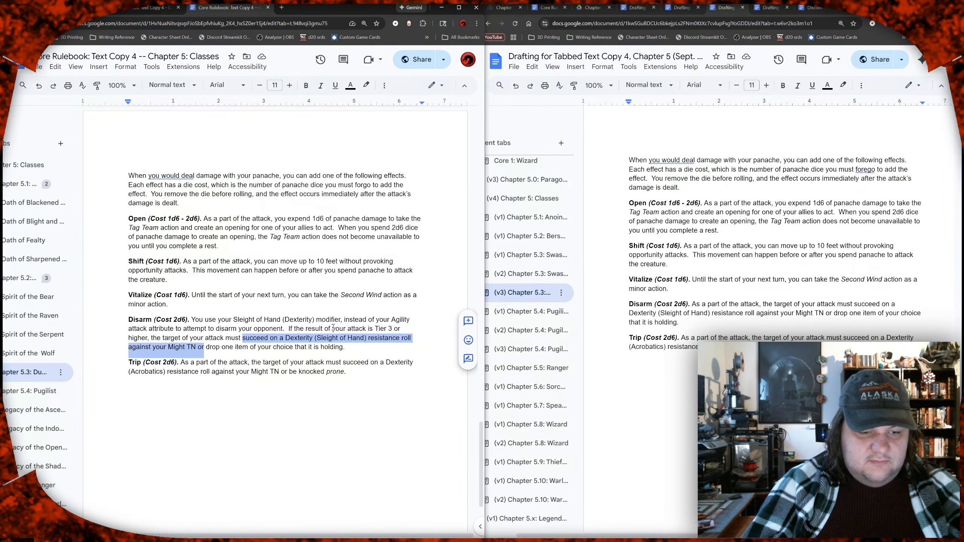
key("shift+Right")
key("BackSpace")
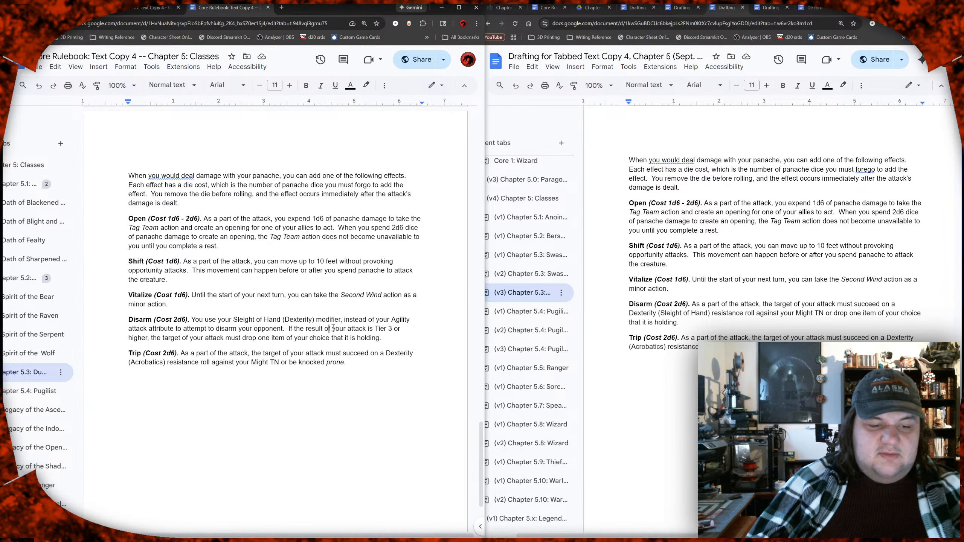
Step: Try opening the Disarm description with "As a part of the attack,"
key("Left")
key("Left")
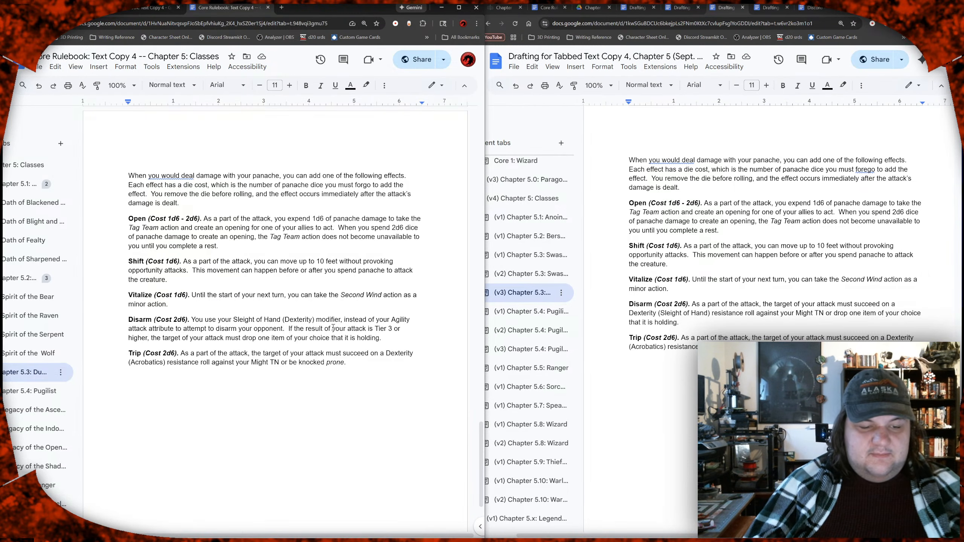
key("Up")
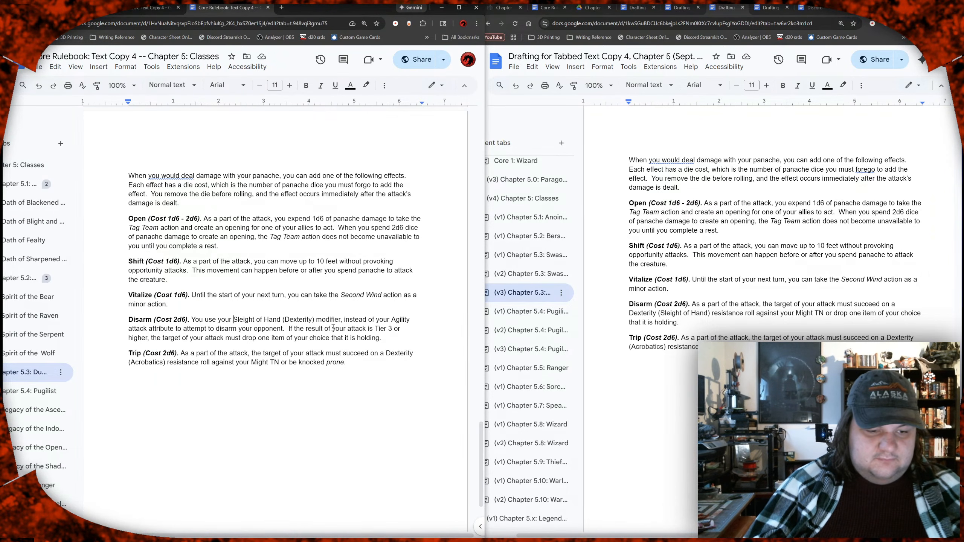
key("BackSpace")
type("As a ")
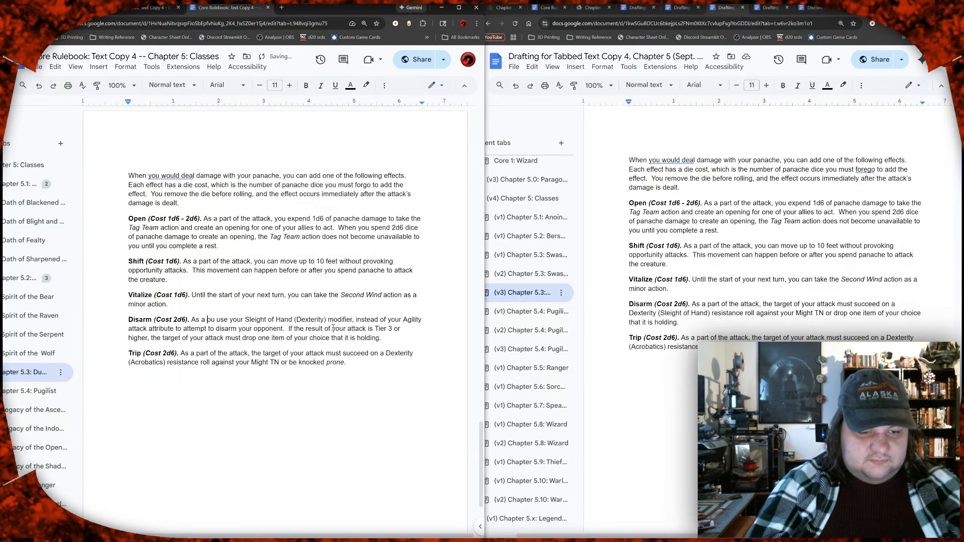
type("part of the a")
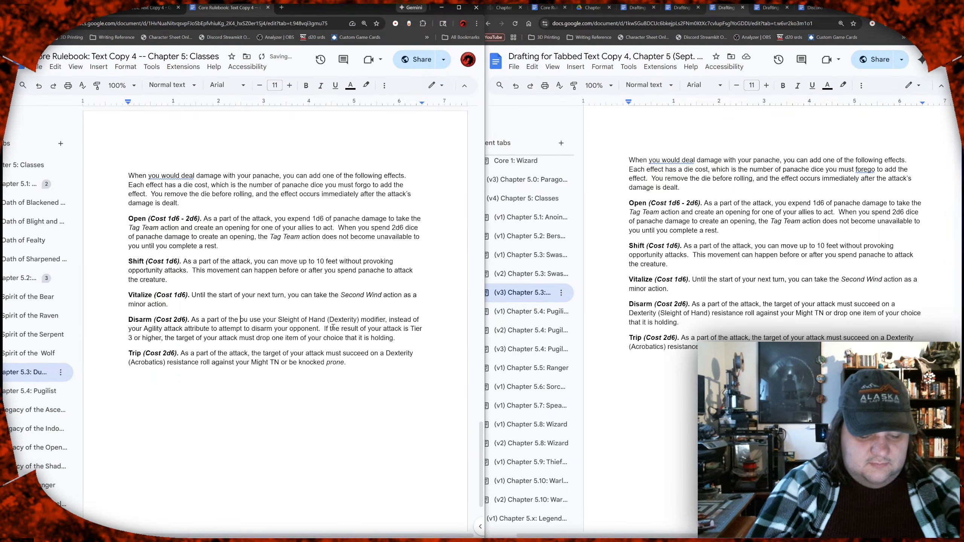
type("ttack,")
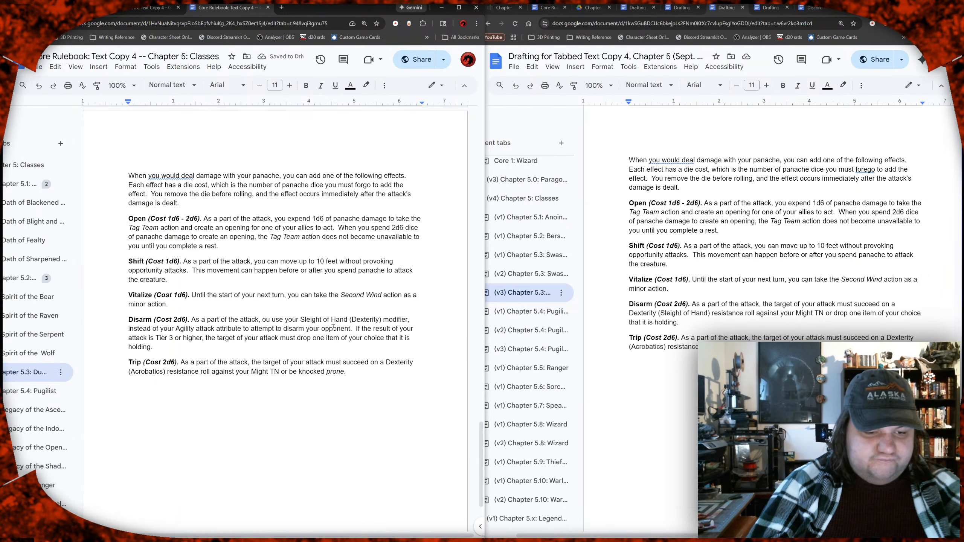
key("BackSpace")
key("BackSpace")
key("BackSpace")
key("BackSpace")
key("BackSpace")
key("BackSpace")
key("BackSpace")
key("BackSpace")
key("BackSpace")
key("BackSpace")
key("BackSpace")
key("BackSpace")
key("BackSpace")
key("BackSpace")
key("BackSpace")
key("BackSpace")
key("BackSpace")
key("BackSpace")
key("BackSpace")
key("BackSpace")
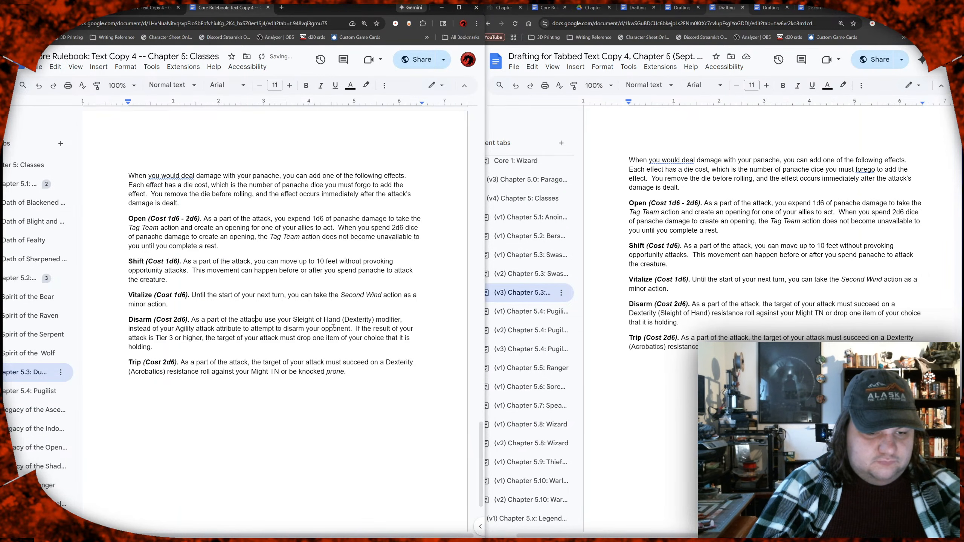
key("BackSpace")
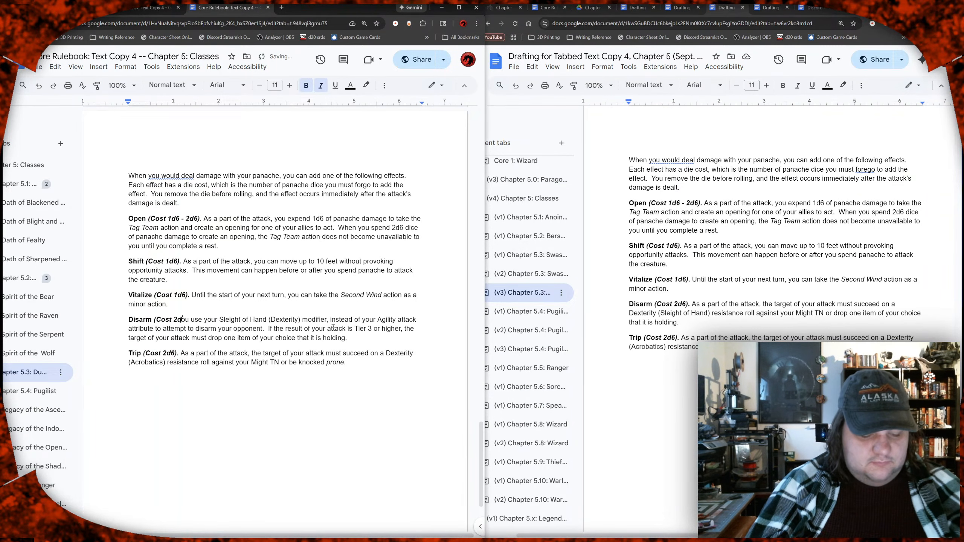
key("ctrl+z")
Step: Replace the opening words of the Disarm description with "When making an attack roll, you"
key("shift+Left")
key("shift+Left")
key("shift+Left")
key("shift+Left")
key("shift+Left")
key("shift+Left")
key("shift+Left")
key("shift+Left")
key("shift+Left")
key("shift+Left")
key("shift+Left")
key("shift+Left")
key("shift+Left")
key("shift+Left")
key("shift+Left")
key("shift+Left")
key("shift+Left")
key("shift+Left")
key("shift+Left")
key("shift+Left")
key("shift+Right")
key("shift+Right")
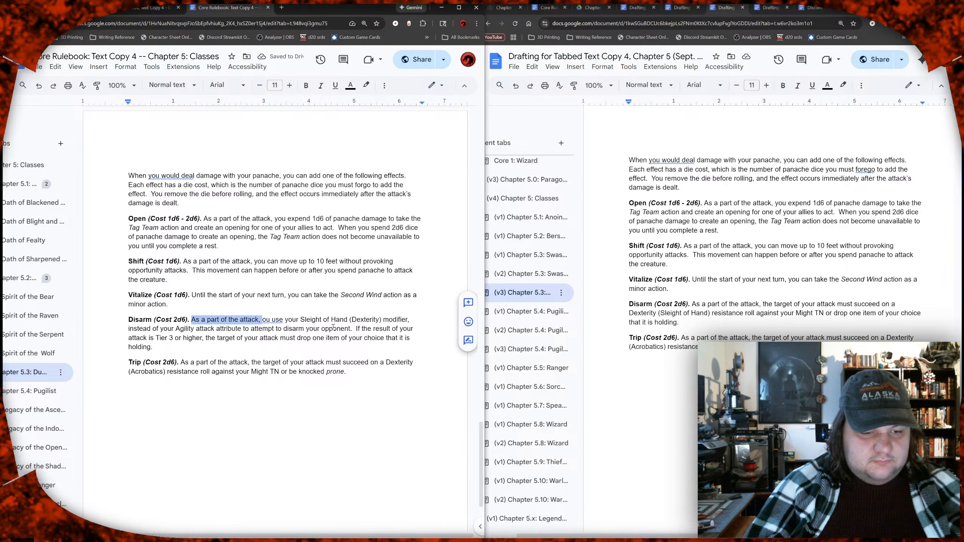
type("When making ")
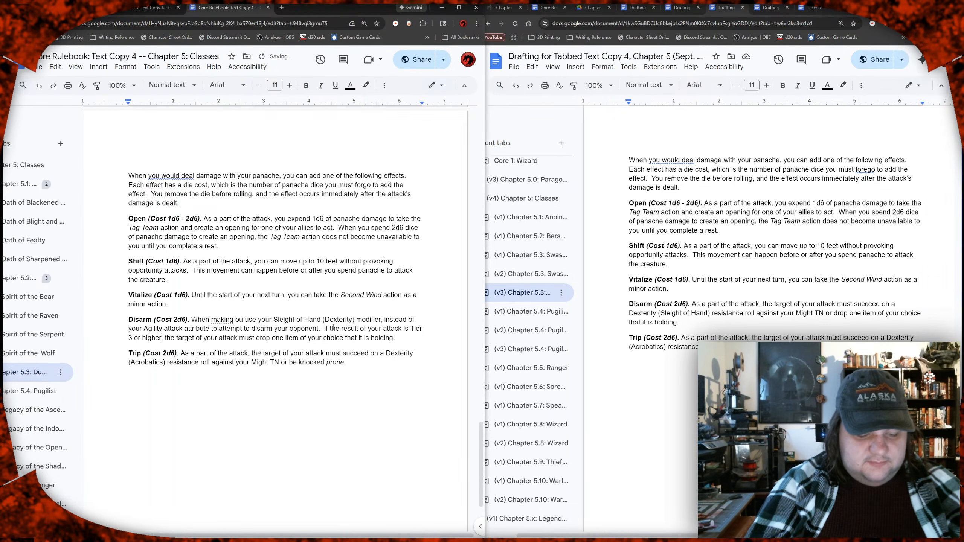
type("an ")
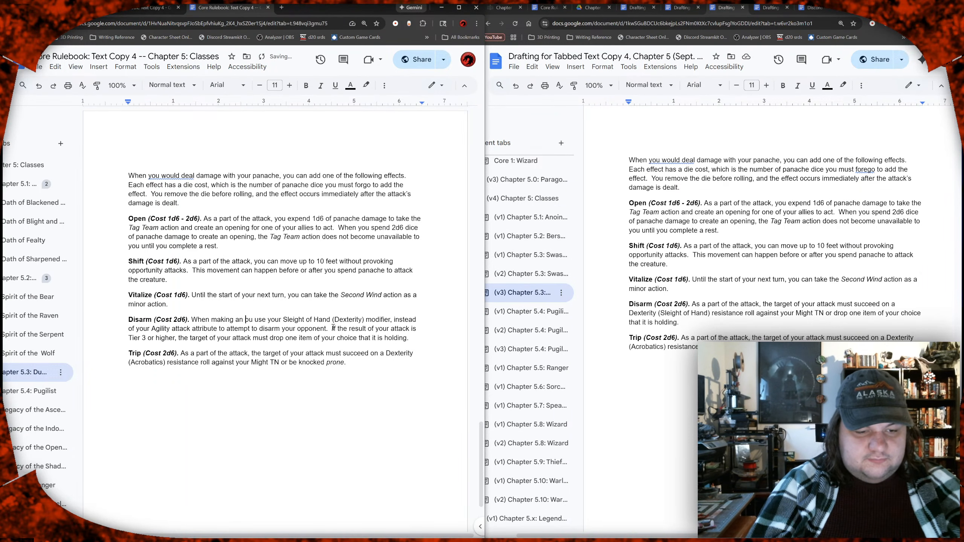
type("attack ro")
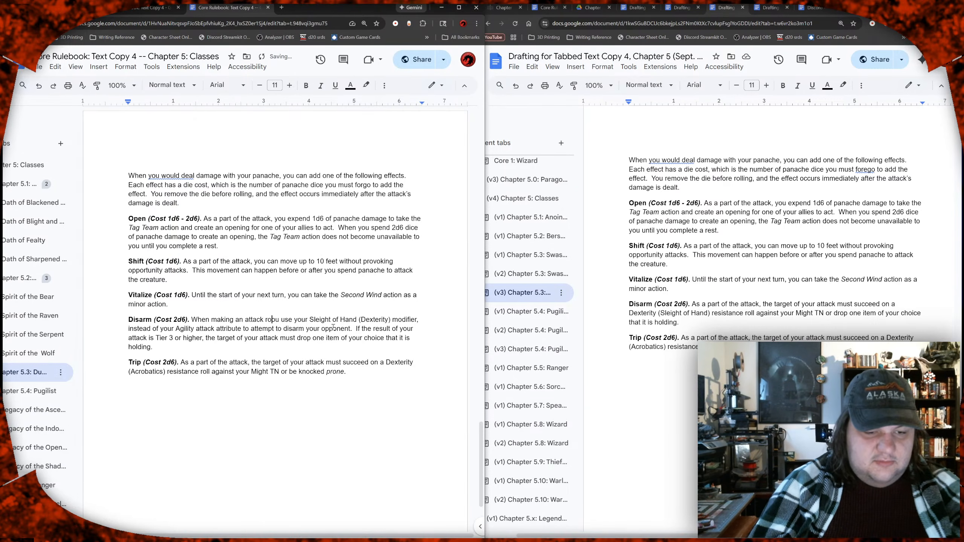
type("ll, ")
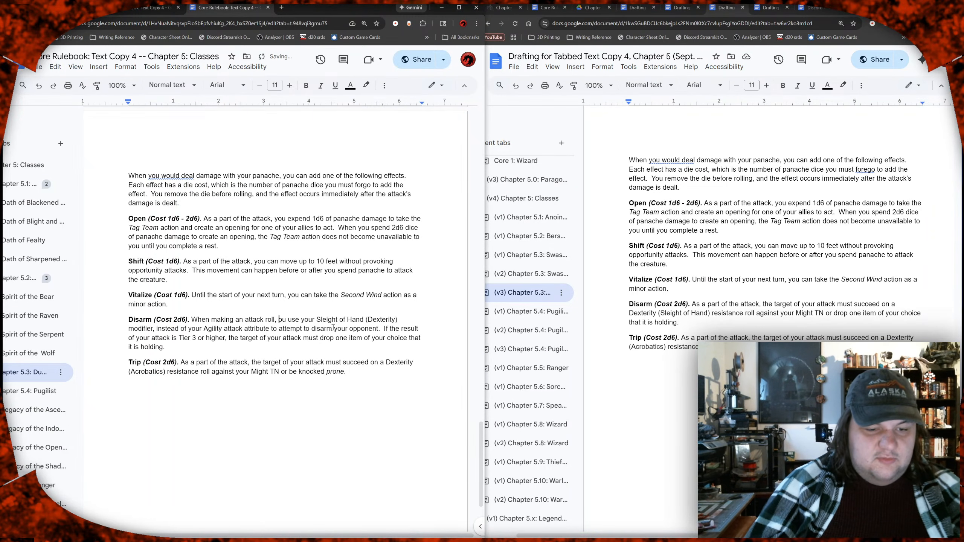
type("y")
key("Down")
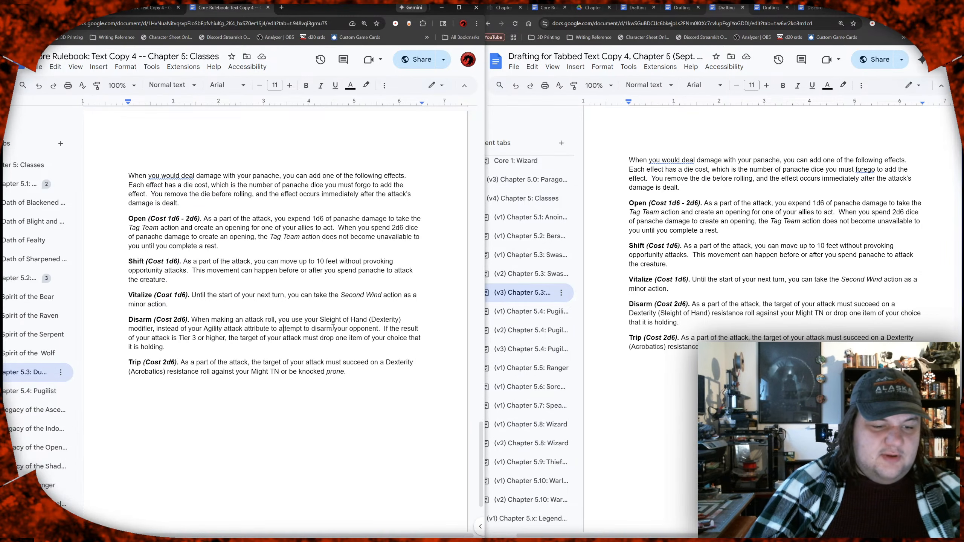
key("Down")
key("Down")
key("Down")
key("Down")
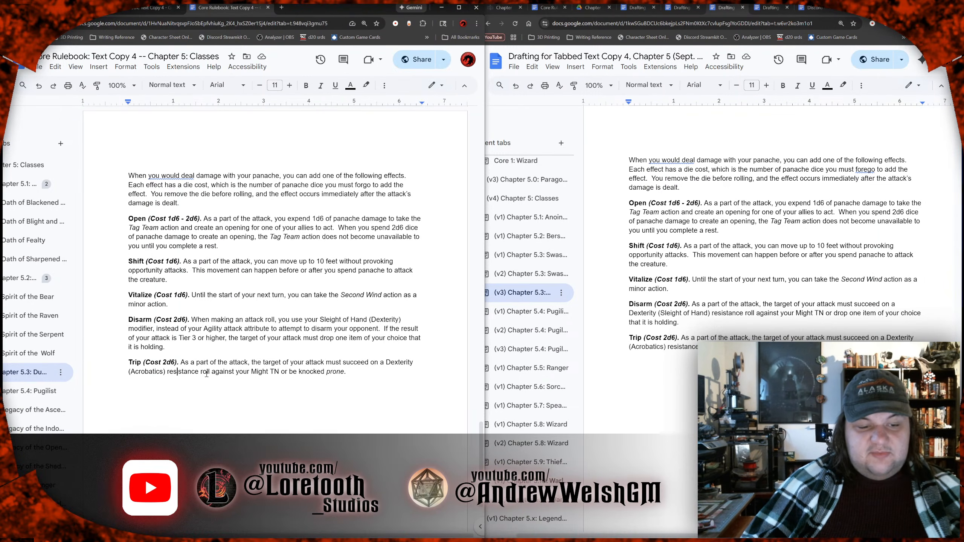
left_click(280, 372)
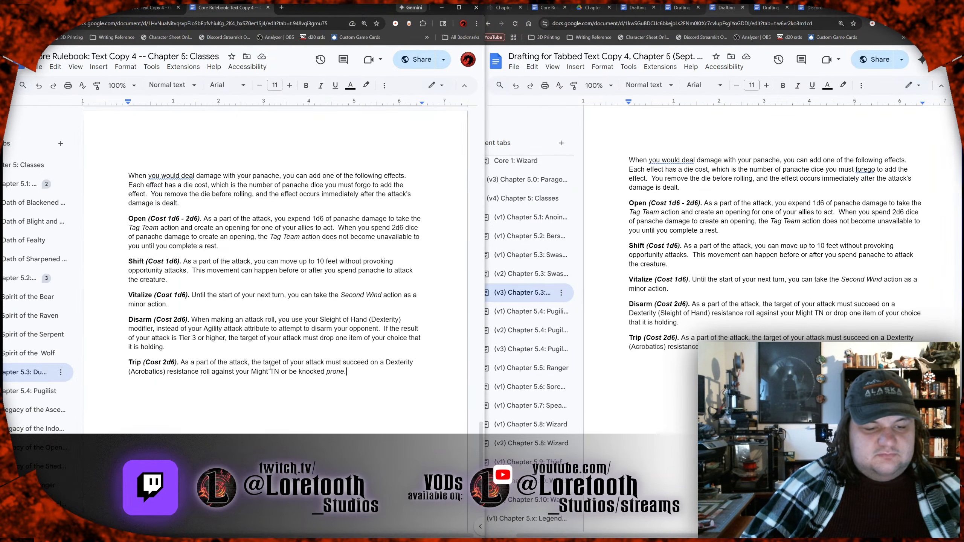
left_click(241, 361)
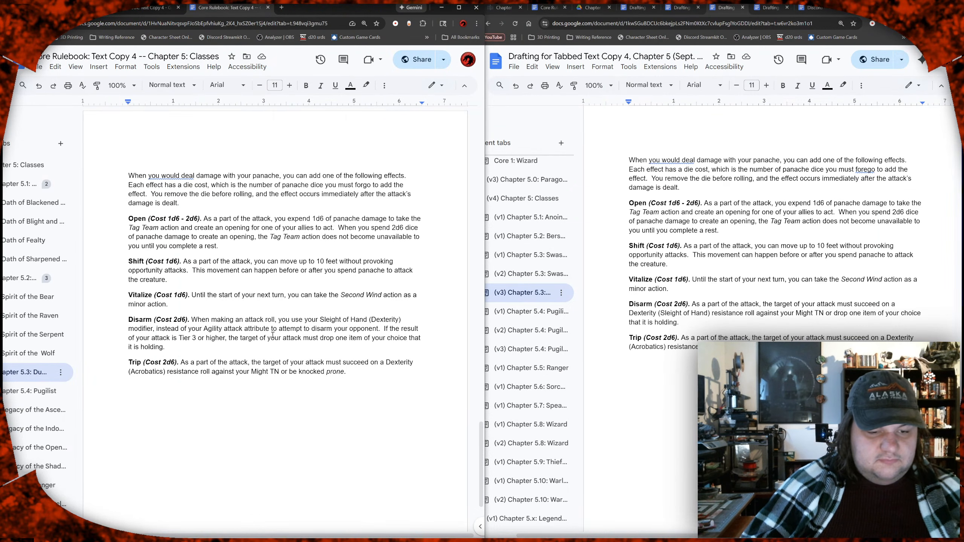
Step: Copy the full Disarm description and paste it after "Trip (Cost 2d6).", with the old Trip text kept in a separate paragraph below
left_click_drag(196, 346, 192, 321)
key("ctrl+c")
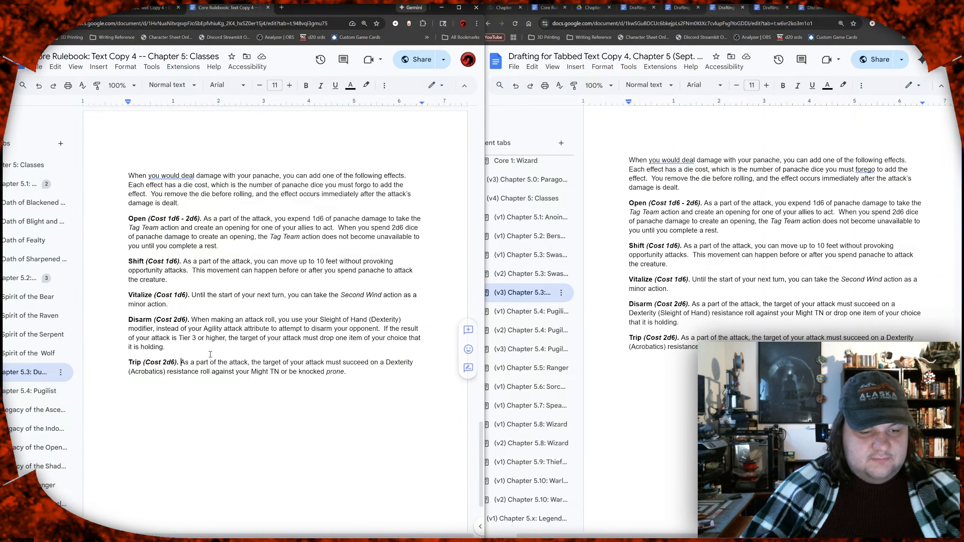
left_click(181, 362)
key("Return")
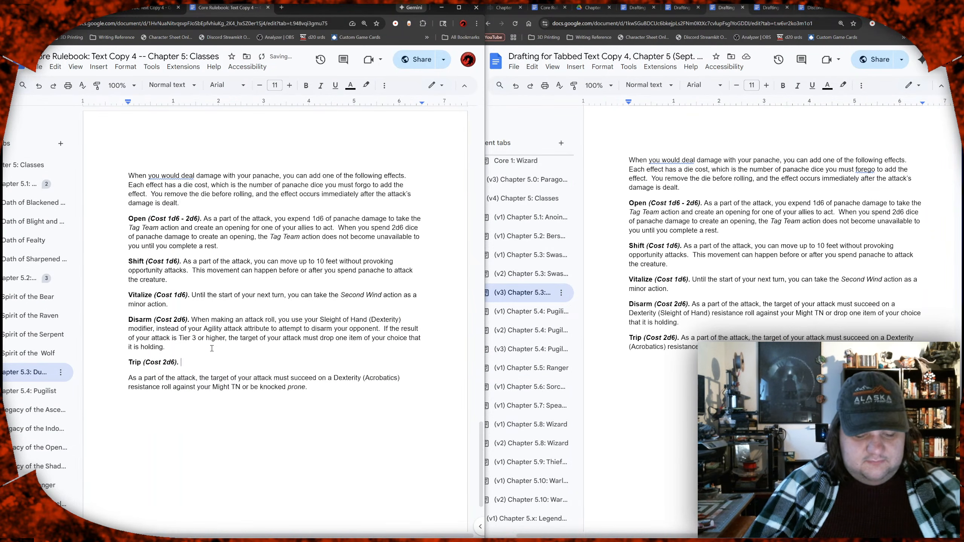
key("ctrl+v")
key("Up")
key("Right")
key("Right")
key("Right")
key("Right")
key("Right")
key("Right")
key("Right")
key("Right")
key("Right")
key("Right")
key("Right")
key("Right")
key("Right")
key("Right")
key("Right")
key("Right")
key("Right")
key("Right")
key("Right")
key("Right")
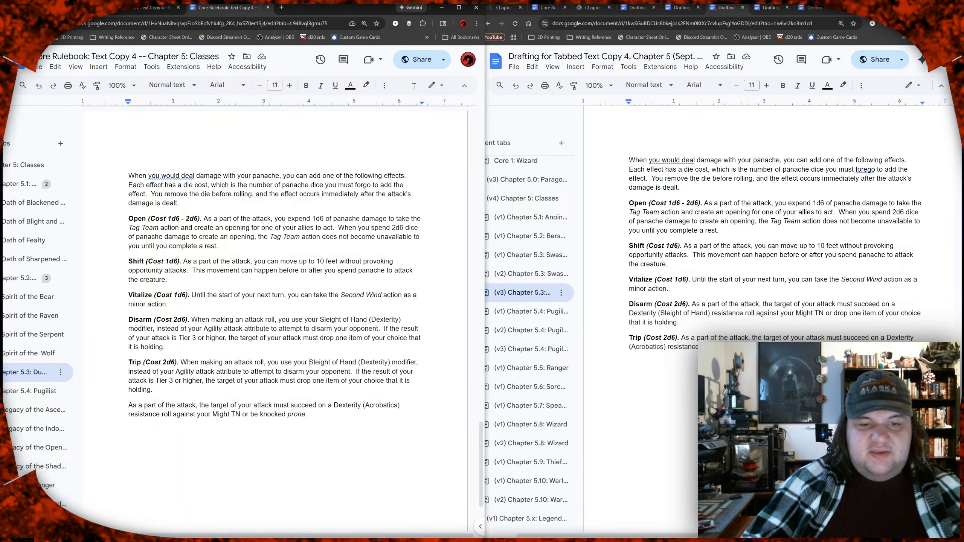
Step: Switch to the Core Rulebook: Text Copy 4 document and examine the skills table with its ability scores and brief descriptions
left_click(547, 7)
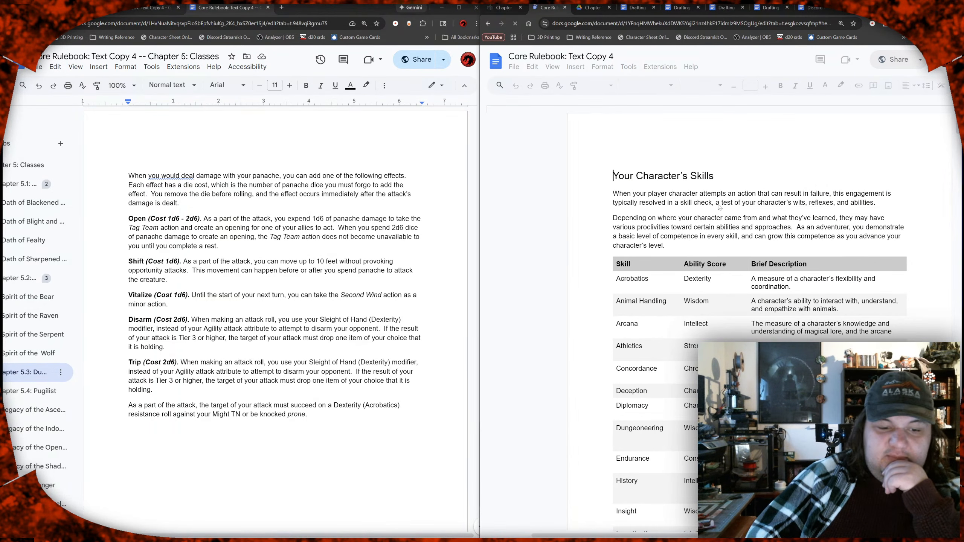
scroll(720, 207, "down", 3)
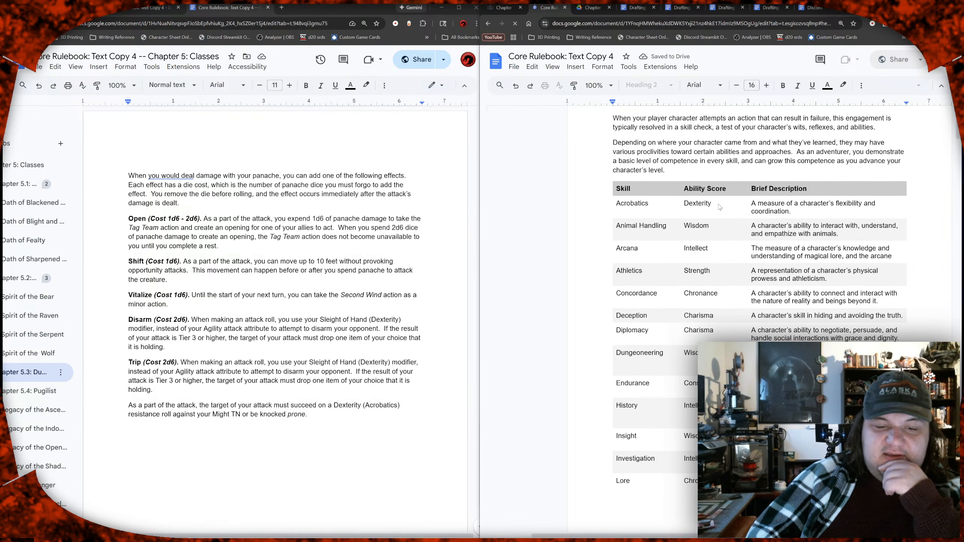
scroll(720, 207, "down", 2)
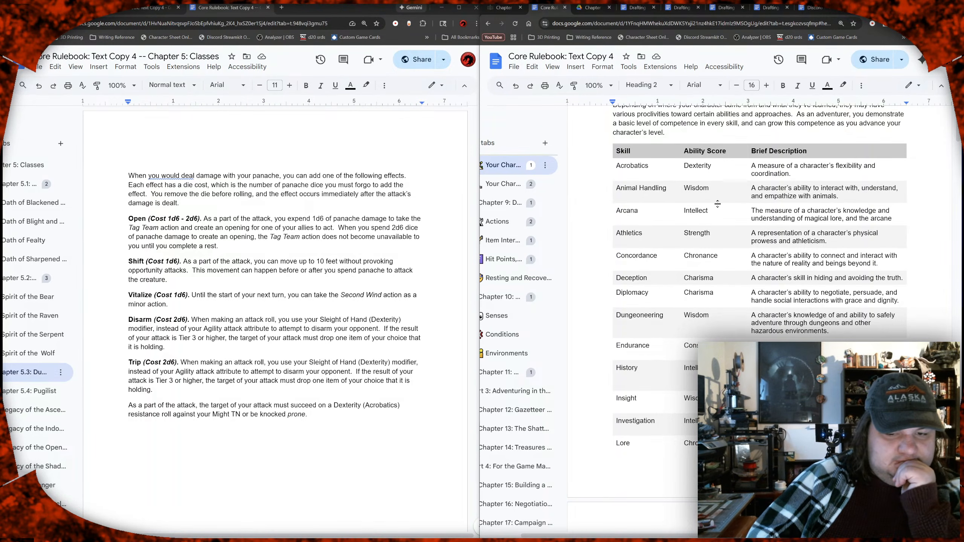
scroll(717, 204, "down", 2)
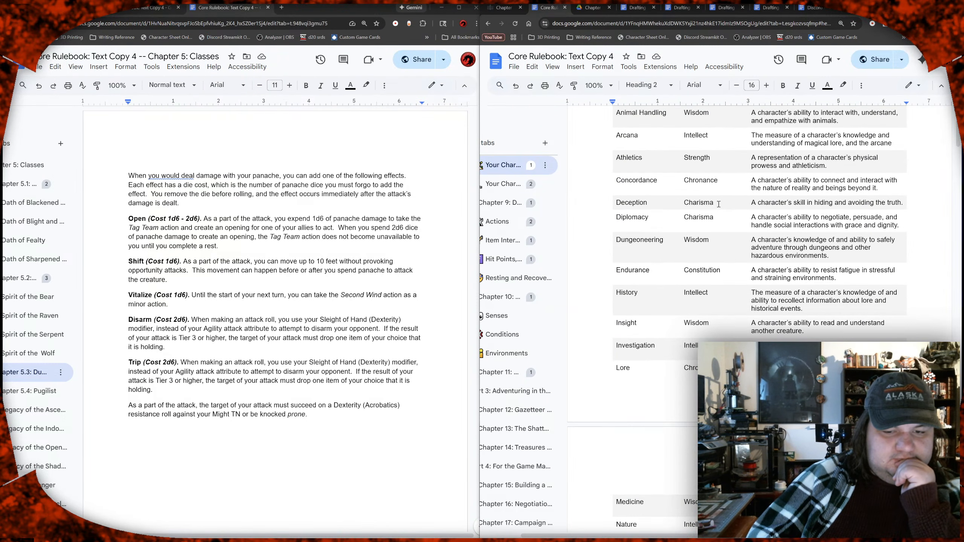
scroll(719, 205, "down", 2)
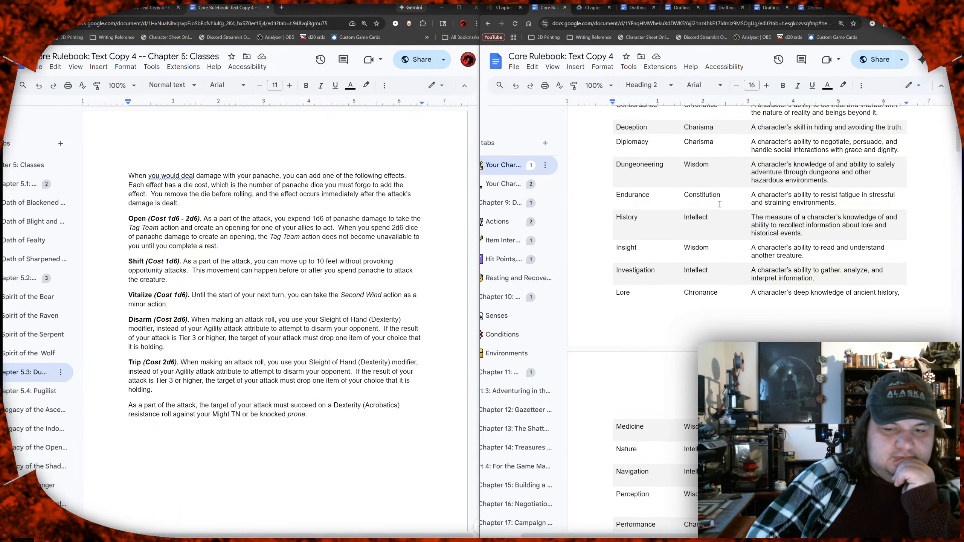
scroll(720, 204, "up", 4)
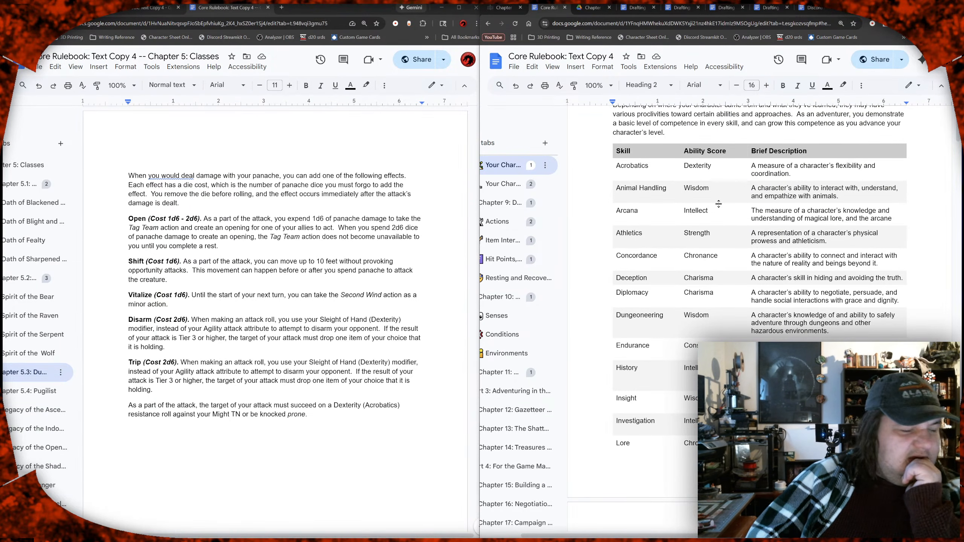
scroll(719, 204, "down", 1)
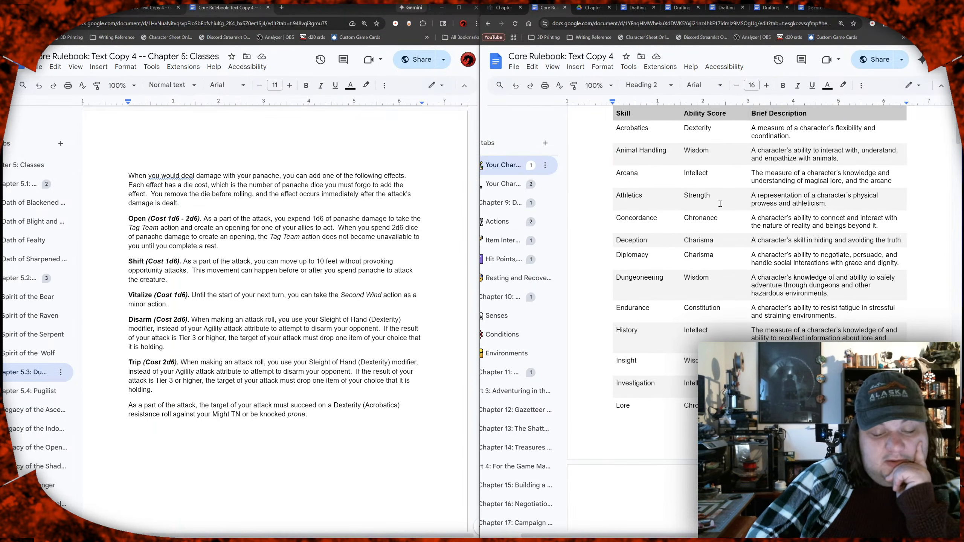
scroll(720, 204, "down", 2)
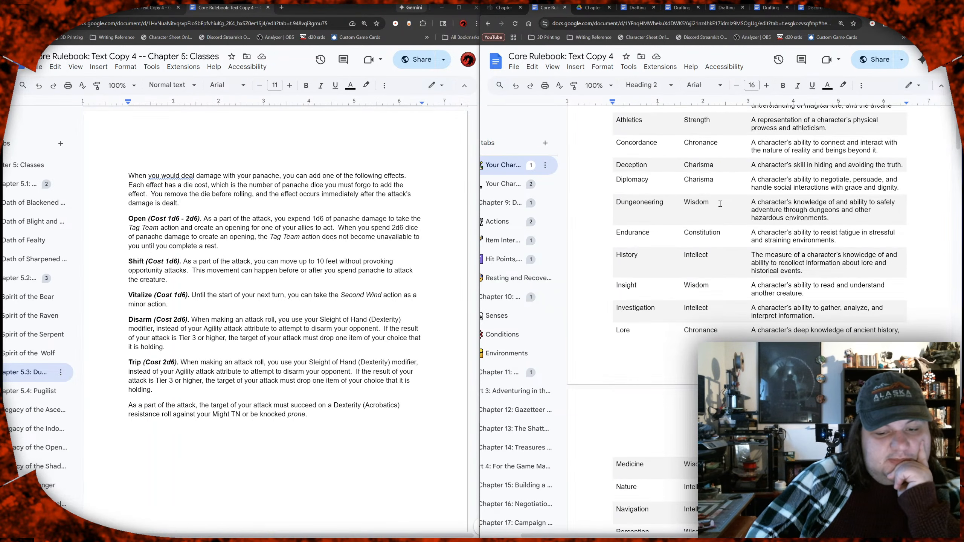
scroll(719, 204, "down", 1)
scroll(720, 204, "down", 2)
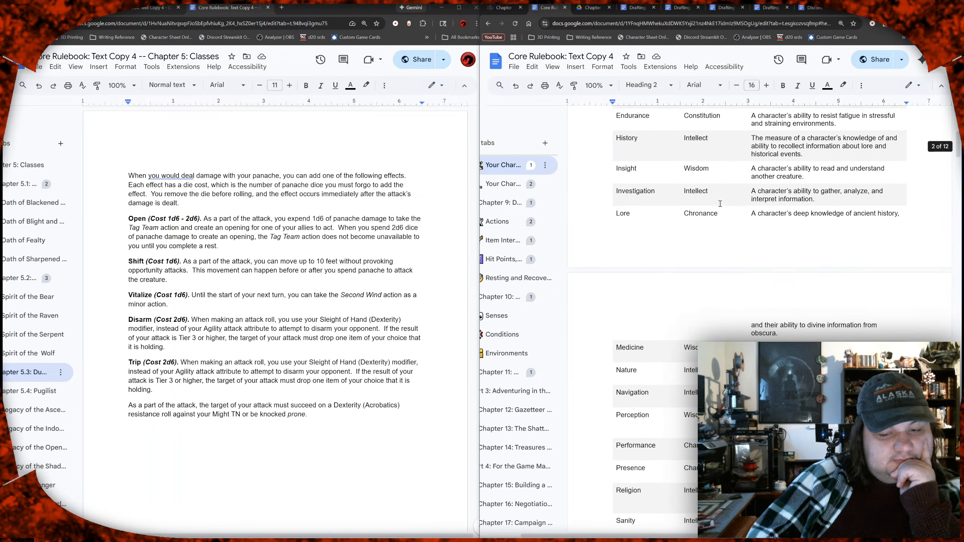
scroll(720, 204, "down", 1)
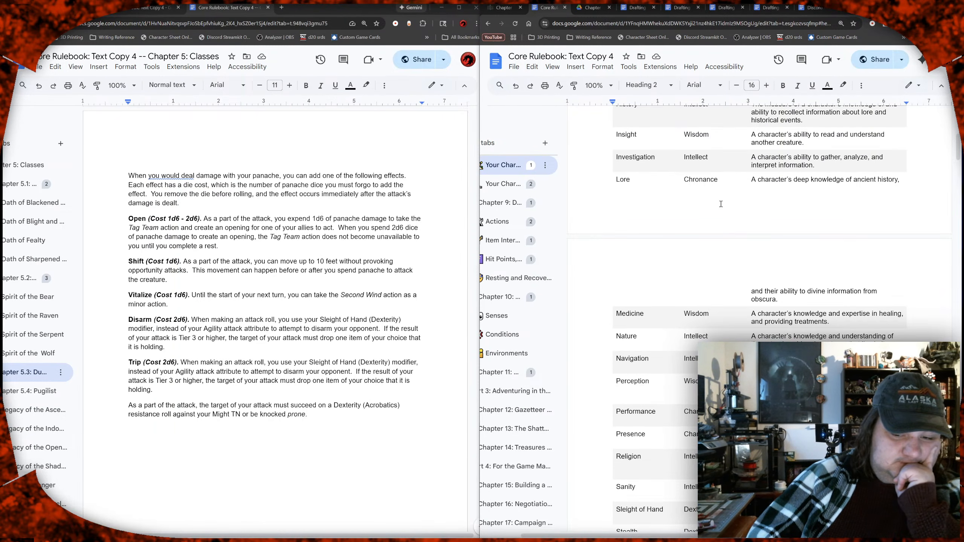
scroll(721, 205, "down", 2)
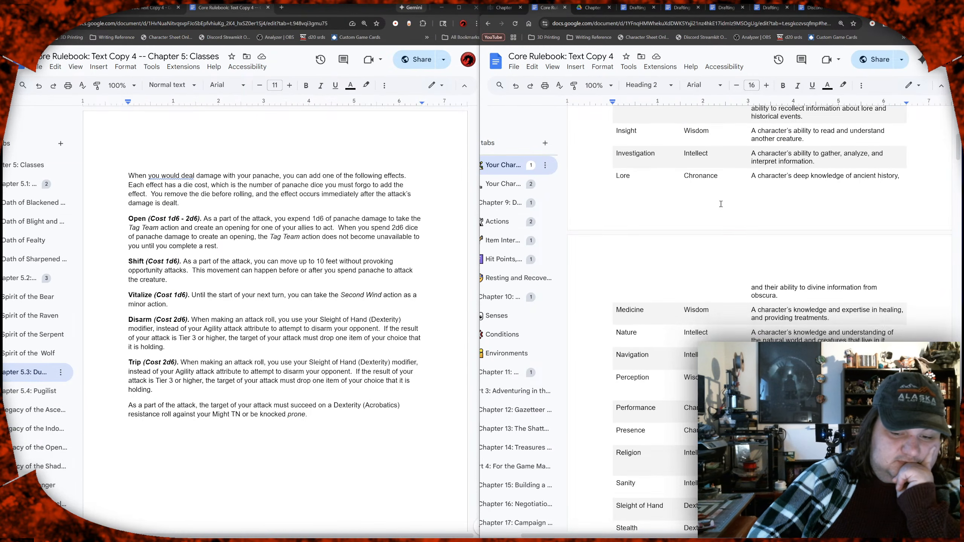
scroll(721, 204, "down", 1)
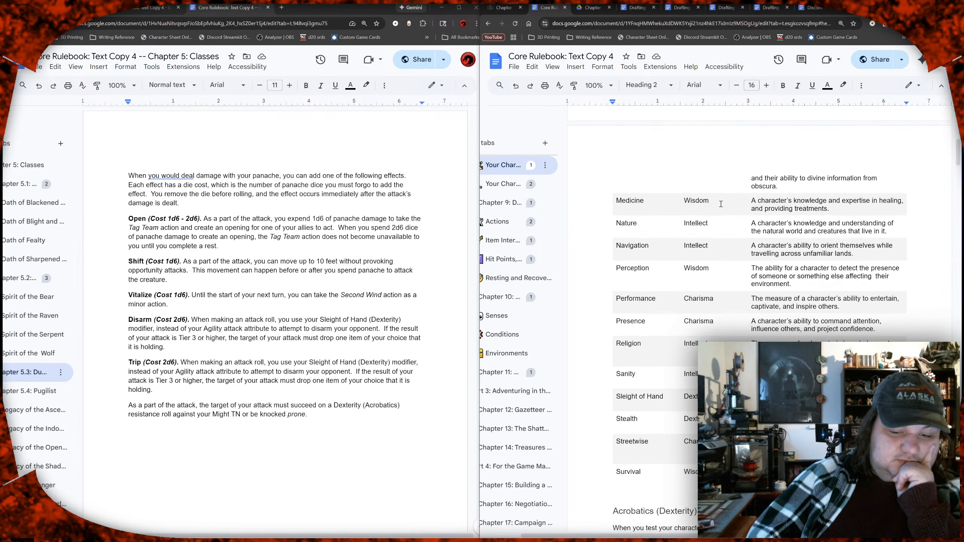
Step: Check the skills table in the Core Rulebook and replace "Sleight of Hand" with "Performance" in the Trip description
scroll(721, 205, "down", 5)
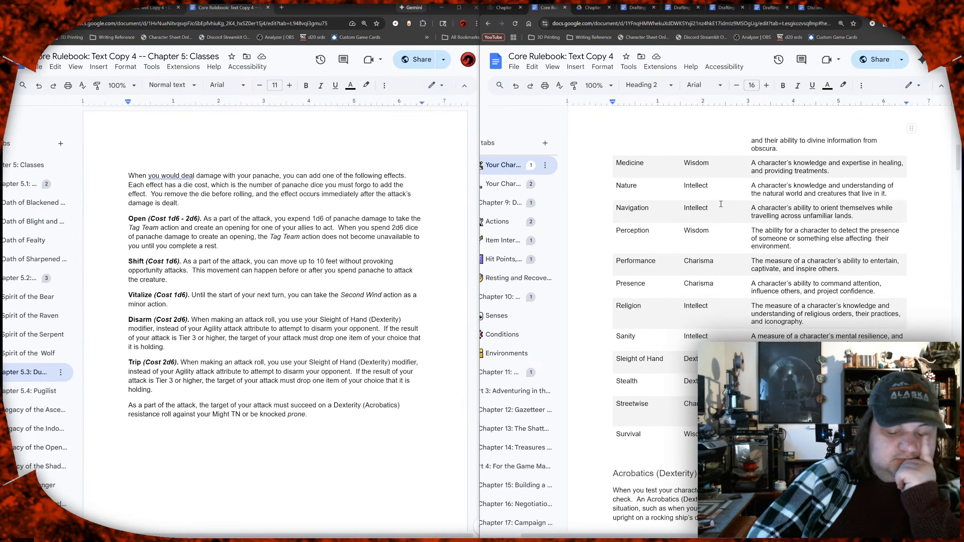
scroll(721, 204, "up", 7)
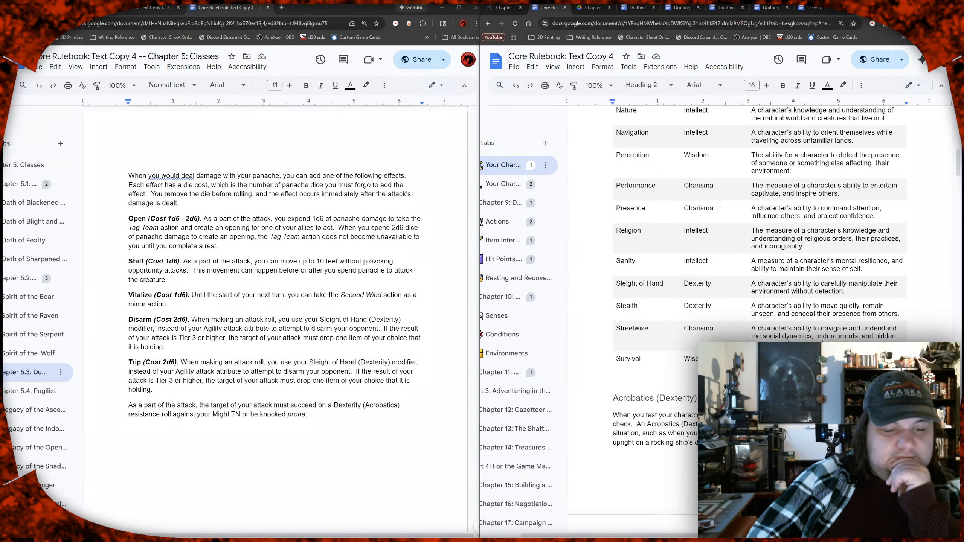
scroll(722, 207, "up", 8)
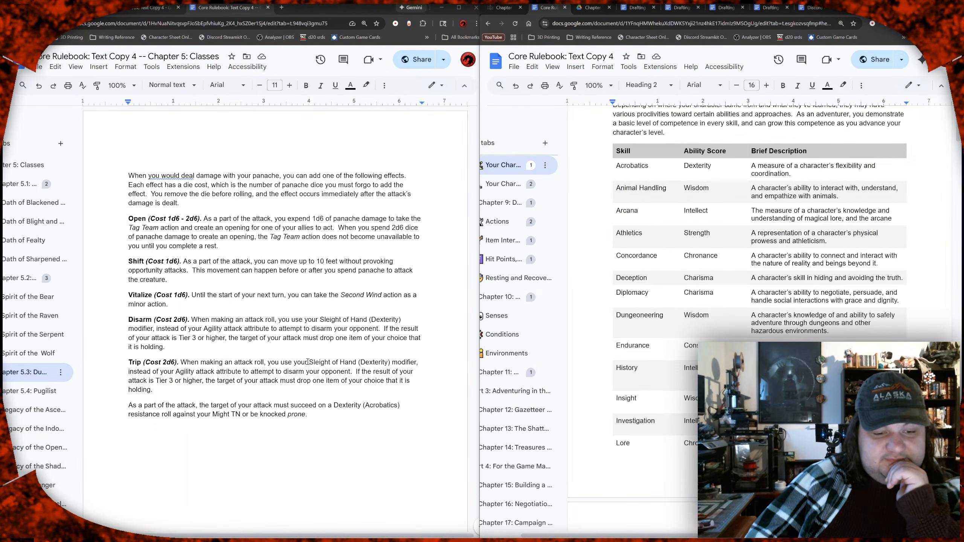
left_click_drag(309, 361, 356, 360)
type("Performanc")
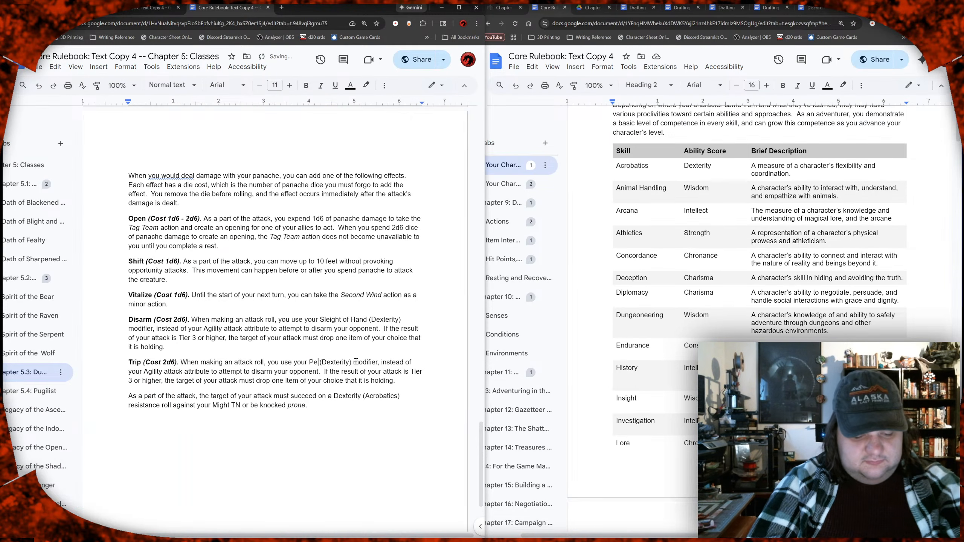
type("e")
Step: Change the ability score in parentheses after "Performance" in the Trip description to "Charisma"
key("Right")
key("shift+Right")
key("shift+Right")
key("shift+Right")
key("shift+Right")
key("shift+Right")
key("shift+Right")
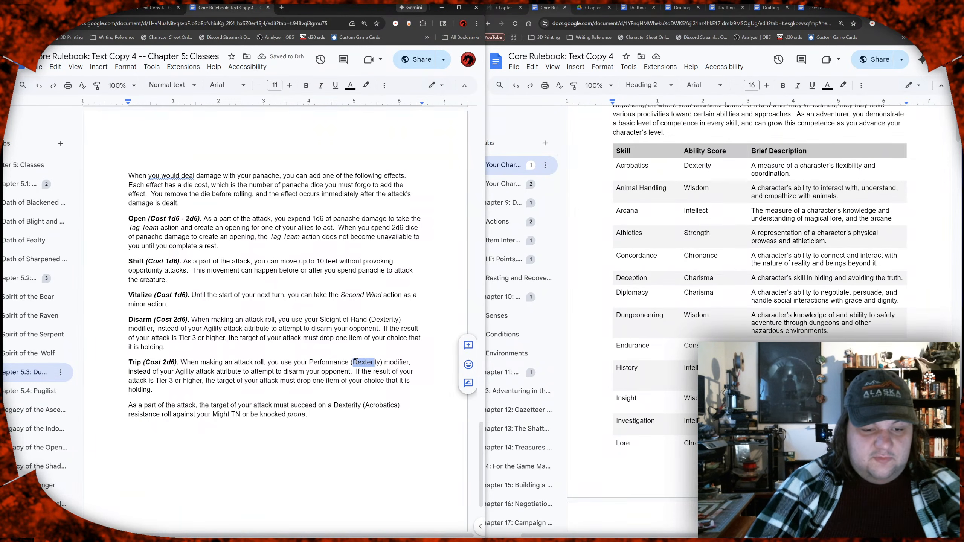
key("shift+Right")
type("Char")
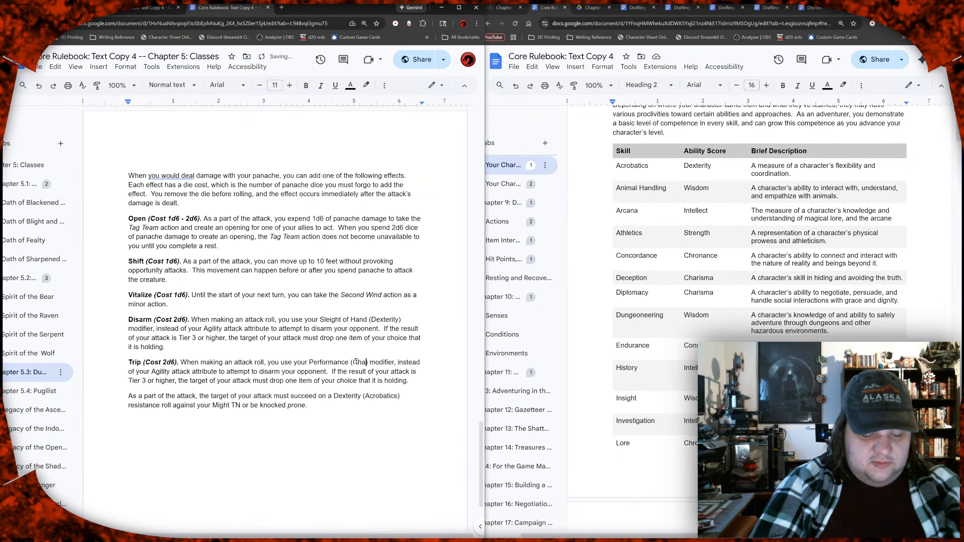
type("isma")
Step: Replace the word "disarm" with "trip" in the Trip description's phrase "attempt to disarm your opponent"
key("Down")
key("ctrl+Left")
key("ctrl+Left")
key("ctrl+Left")
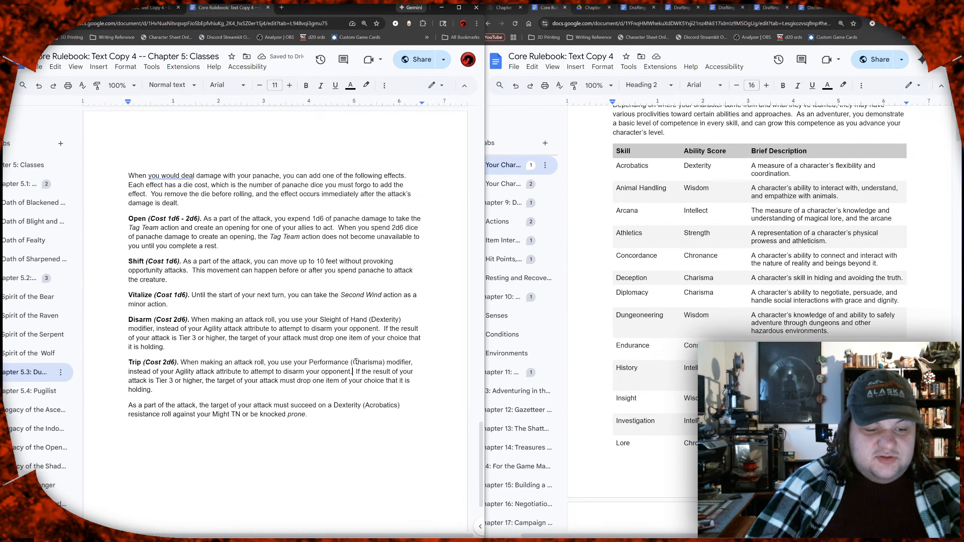
key("Right")
key("Right")
key("Right")
key("Right")
key("Right")
key("Right")
key("Right")
key("Right")
key("Right")
key("Left")
key("Left")
key("Left")
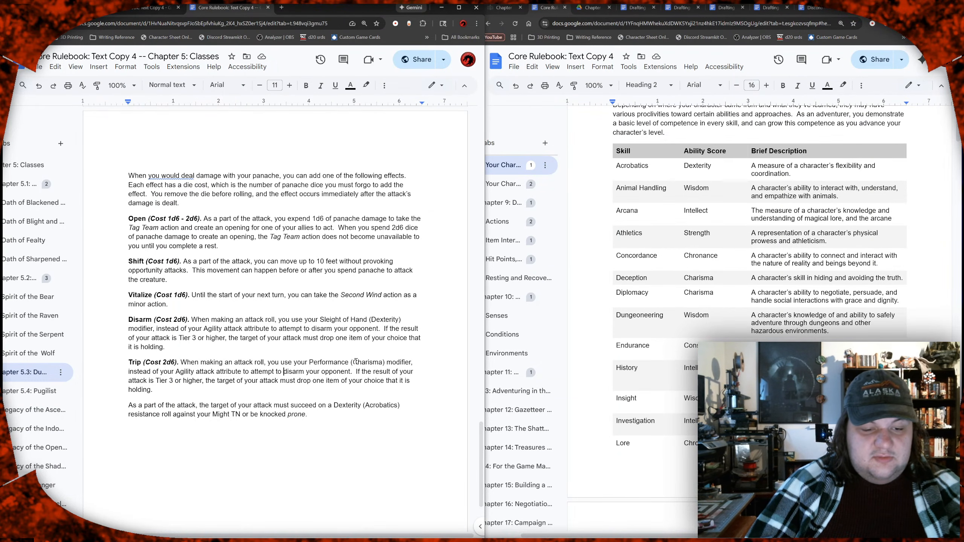
key("shift+Right")
key("shift+Right")
key("shift+Right")
key("shift+Right")
key("shift+Right")
key("shift+Right")
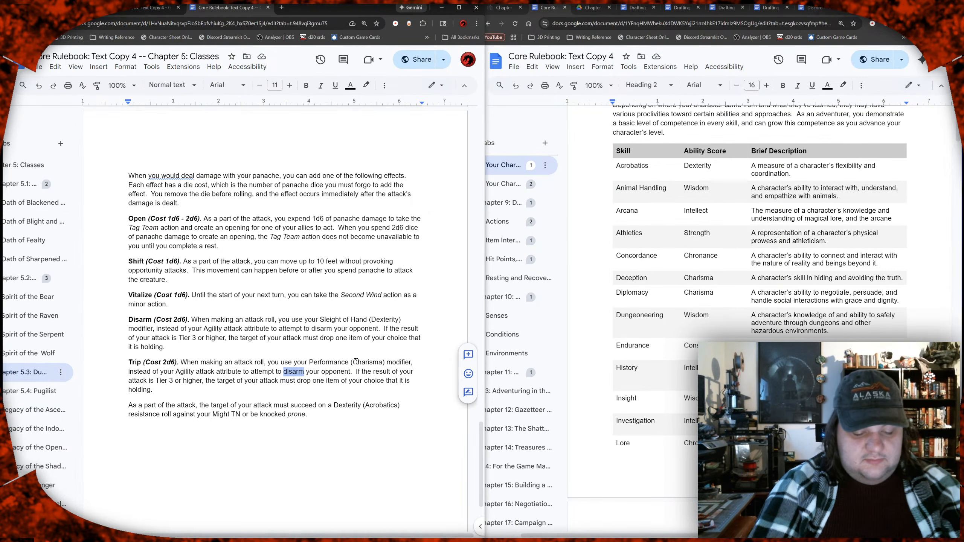
type("trip uo")
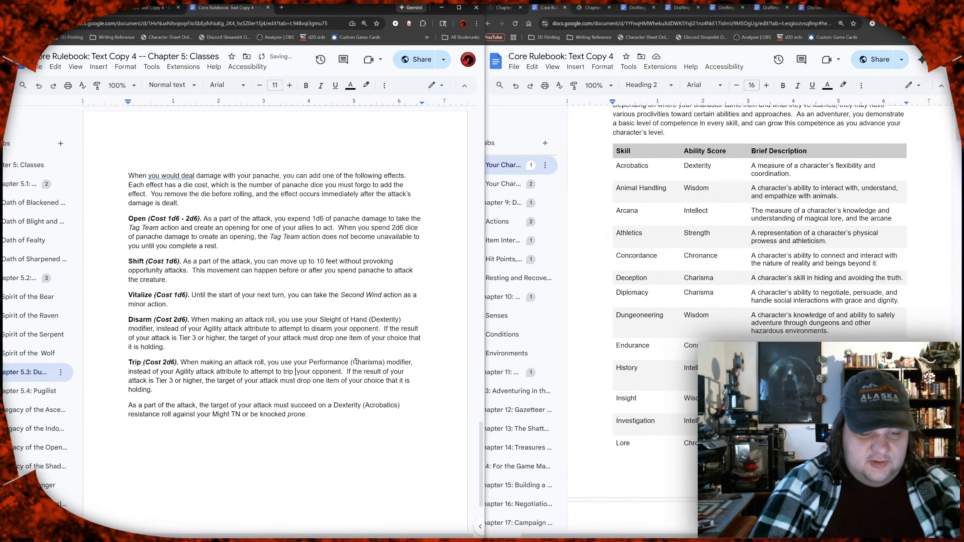
key("BackSpace")
type("p")
key("BackSpace")
key("BackSpace")
key("BackSpace")
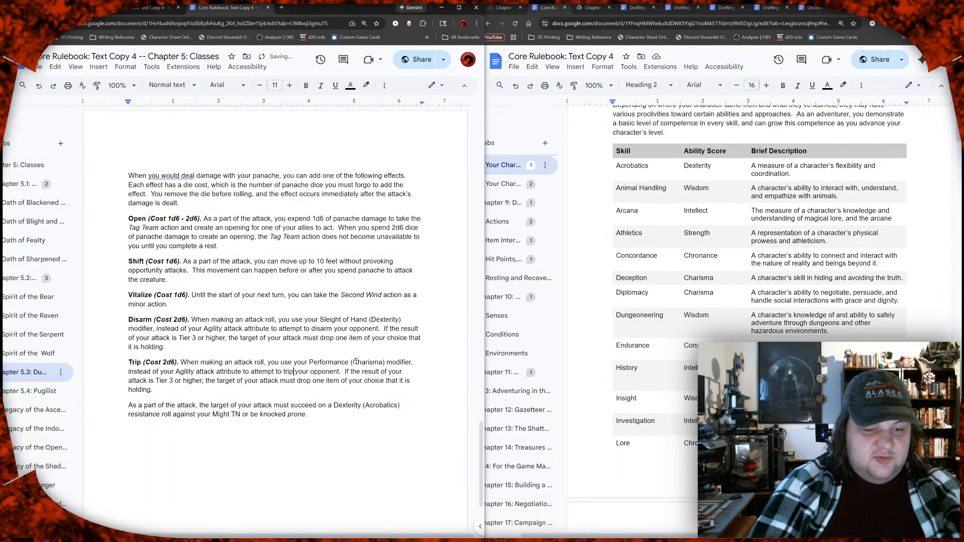
Step: Rewrite the Trip description's ending as "the target of your attack is knocked prone", merging in the old Trip paragraph and removing its leftover text
key("Right")
key("Right")
key("Right")
key("Right")
key("Right")
key("Right")
key("Right")
key("Right")
key("Right")
key("Right")
key("Right")
key("Right")
key("Right")
key("Right")
key("Right")
key("Right")
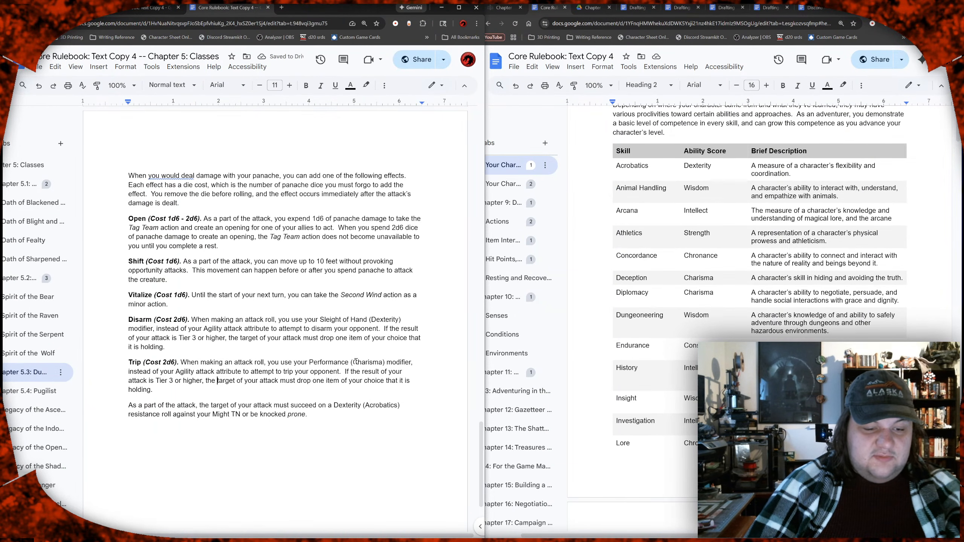
key("Right")
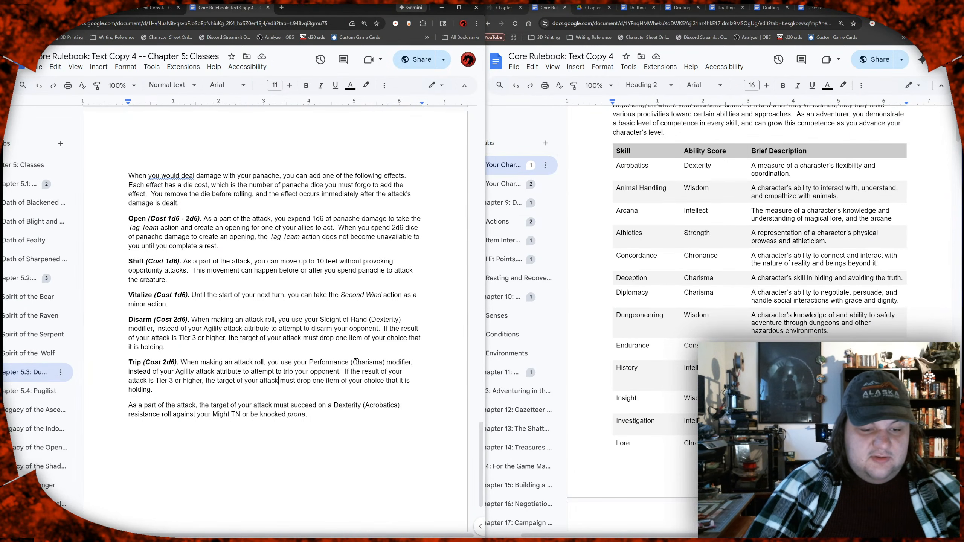
key("ctrl+shift+Down")
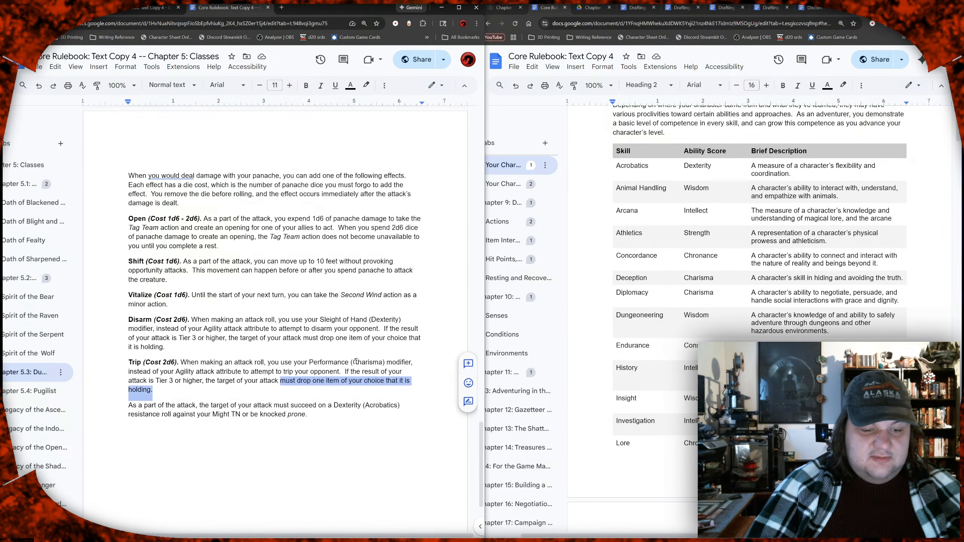
key("shift+Down")
key("shift+Down")
key("shift+Left")
key("shift+Left")
key("shift+Left")
key("shift+Left")
key("shift+Left")
key("shift+Left")
key("shift+Left")
key("shift+Left")
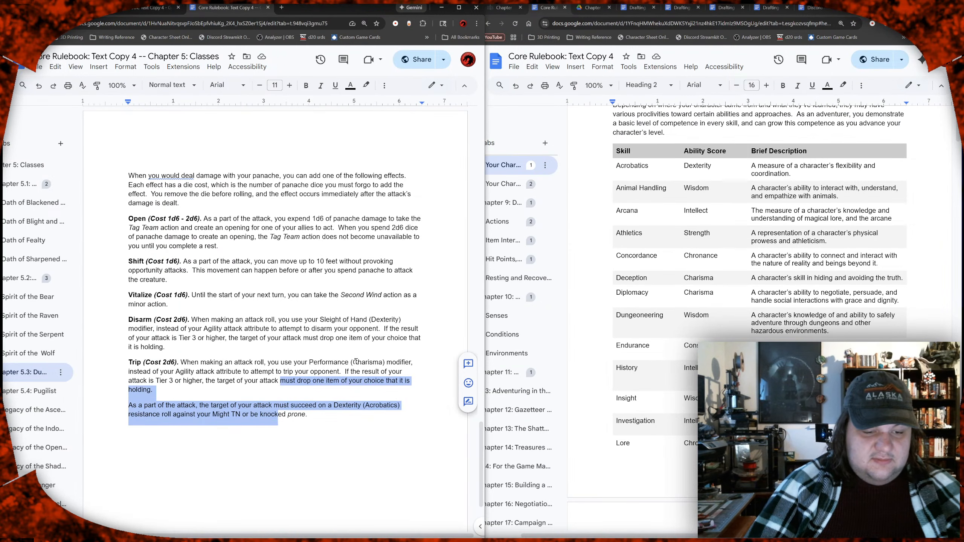
key("shift+Right")
key("shift+Right")
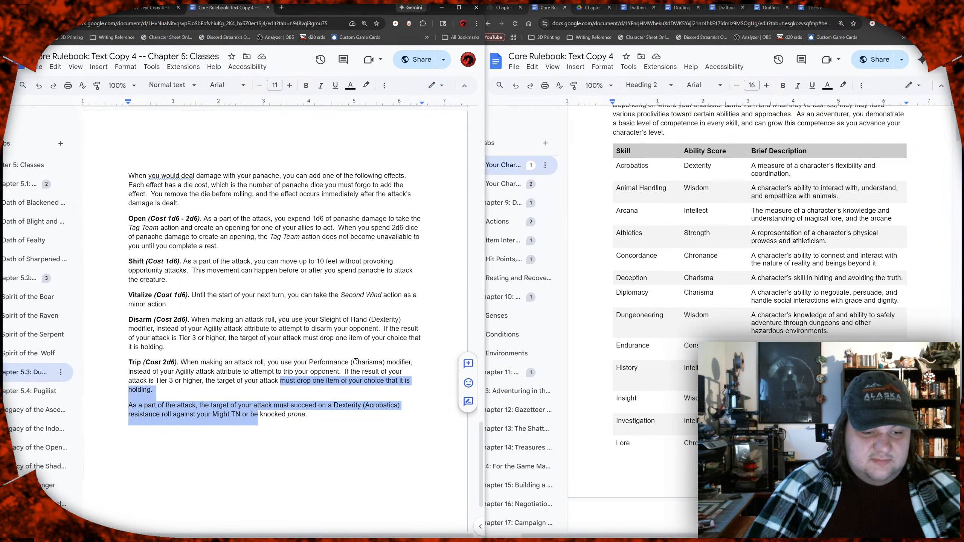
type("is")
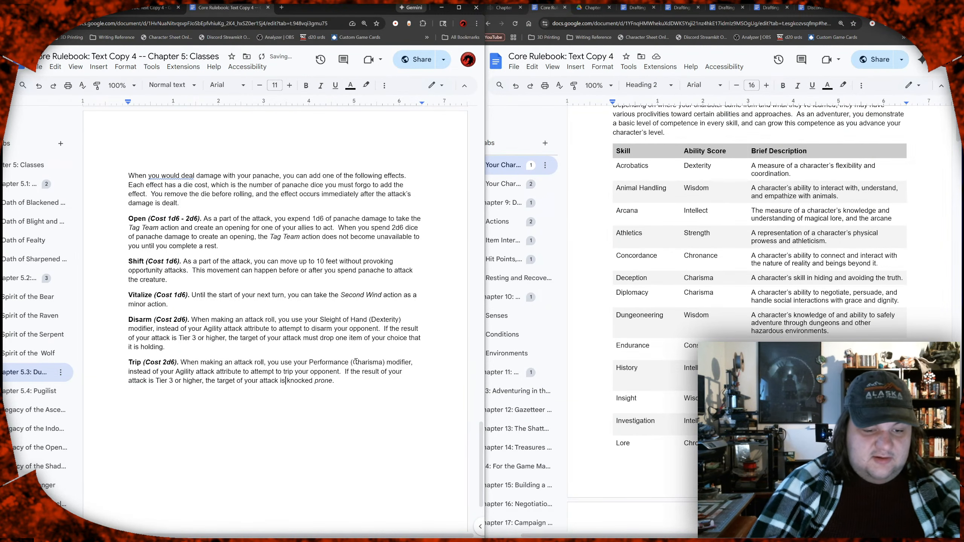
key("End")
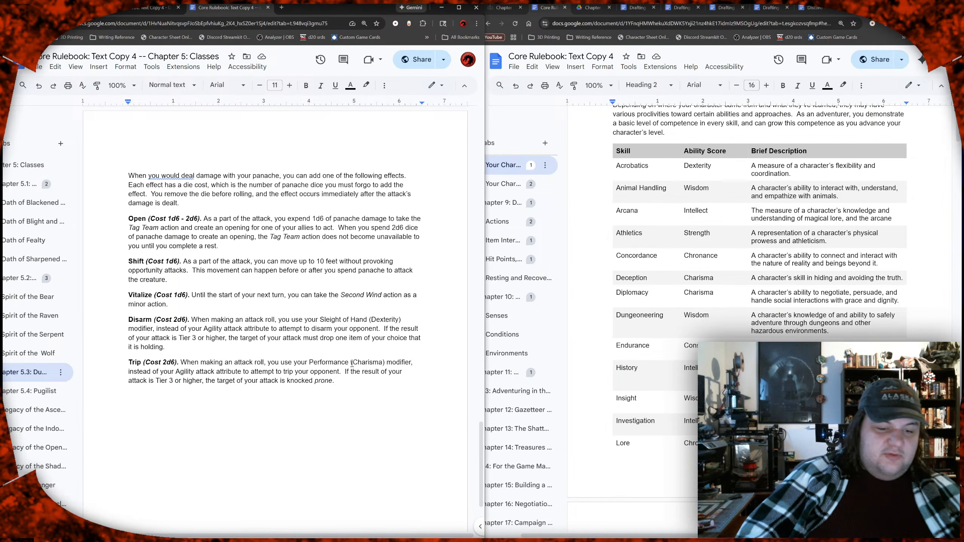
Step: Review the Duelist's Panache rules, from the gaining and expending tables down to the Disarm and Trip effects
left_click_drag(344, 382, 126, 322)
left_click(190, 349)
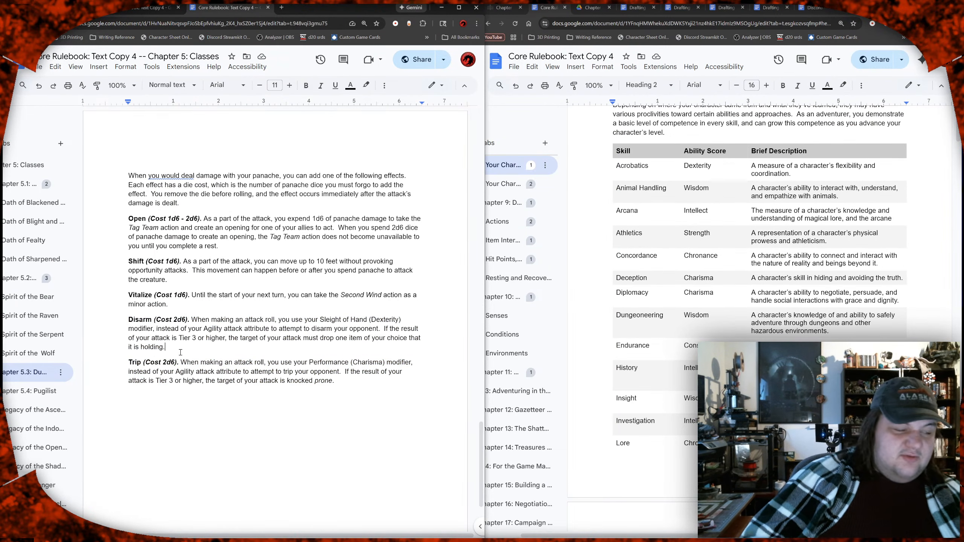
scroll(189, 370, "down", 2)
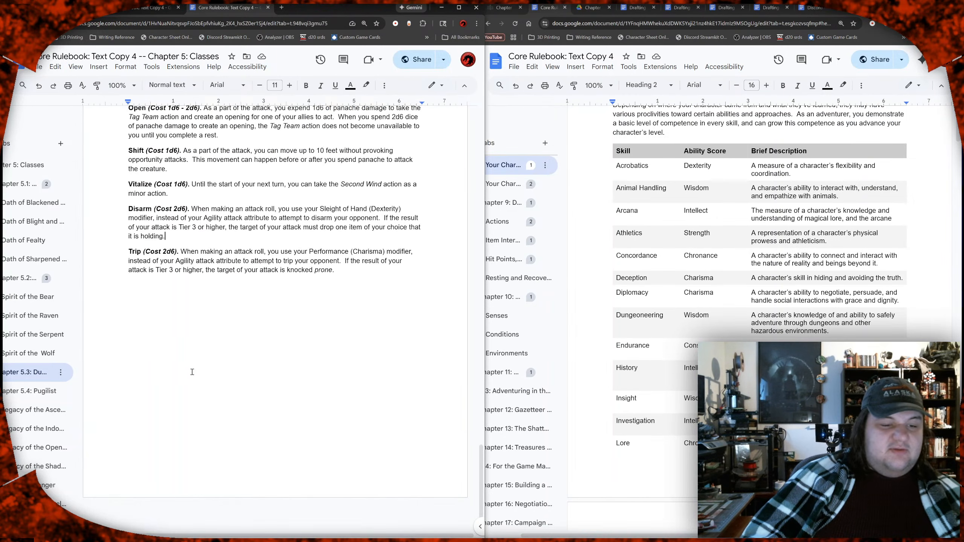
scroll(194, 371, "up", 2)
scroll(204, 368, "down", 1)
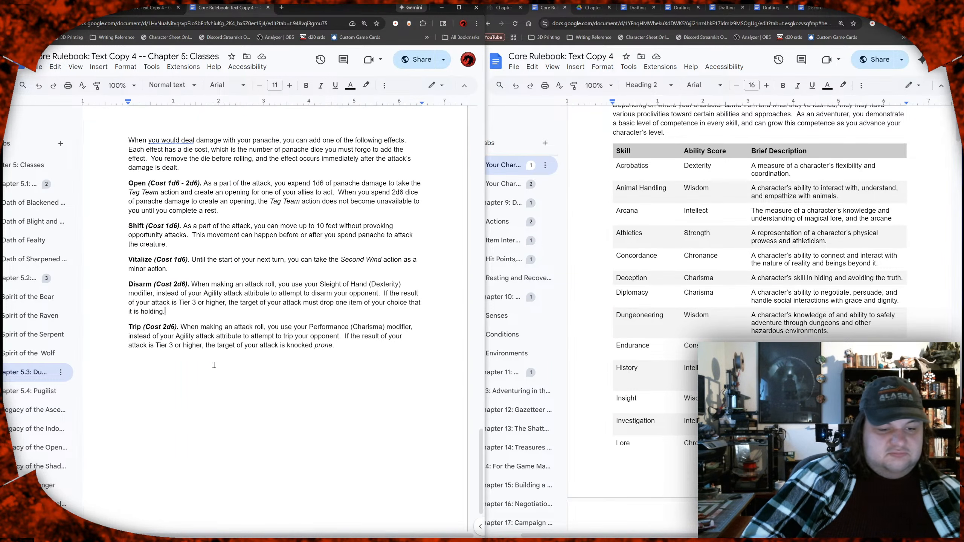
left_click(267, 315)
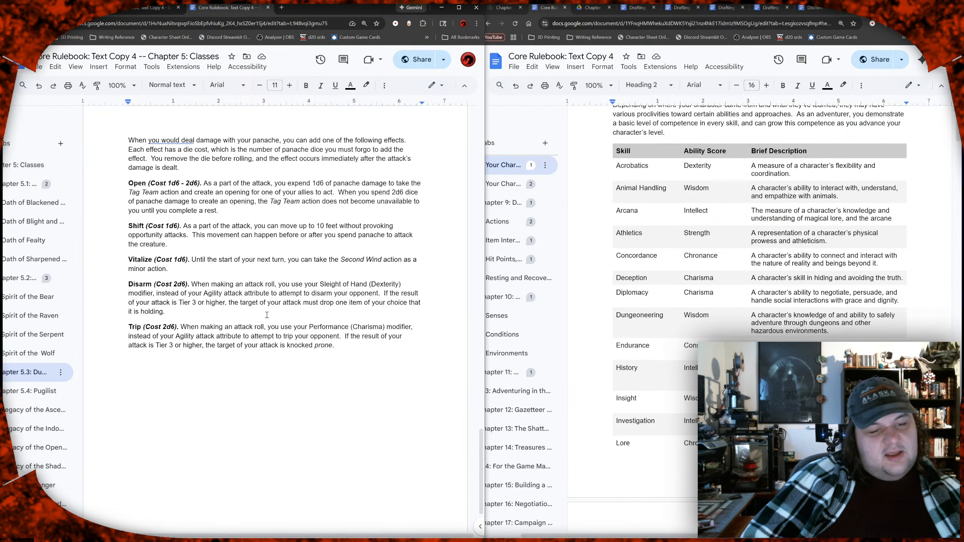
scroll(267, 315, "up", 15)
scroll(267, 313, "up", 5)
scroll(267, 314, "down", 5)
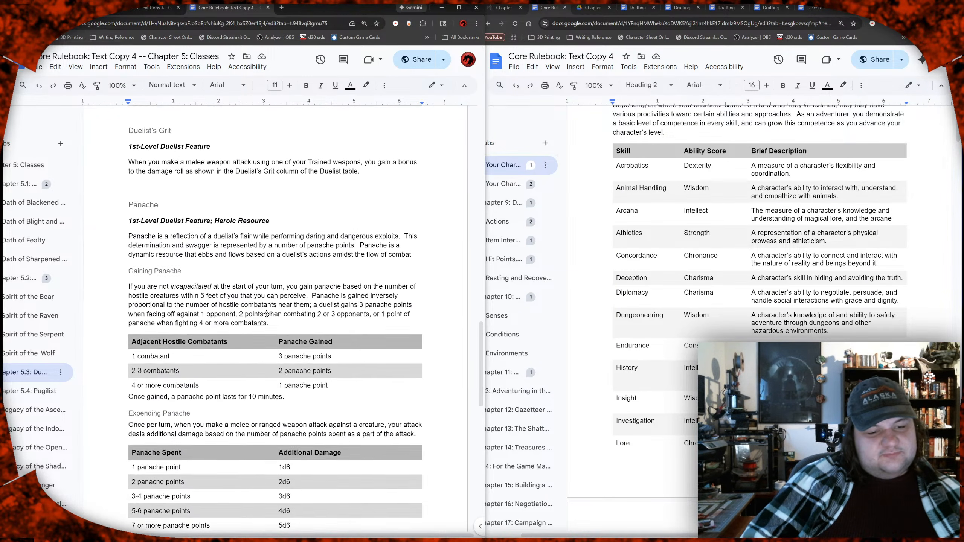
scroll(267, 314, "down", 3)
scroll(267, 313, "down", 5)
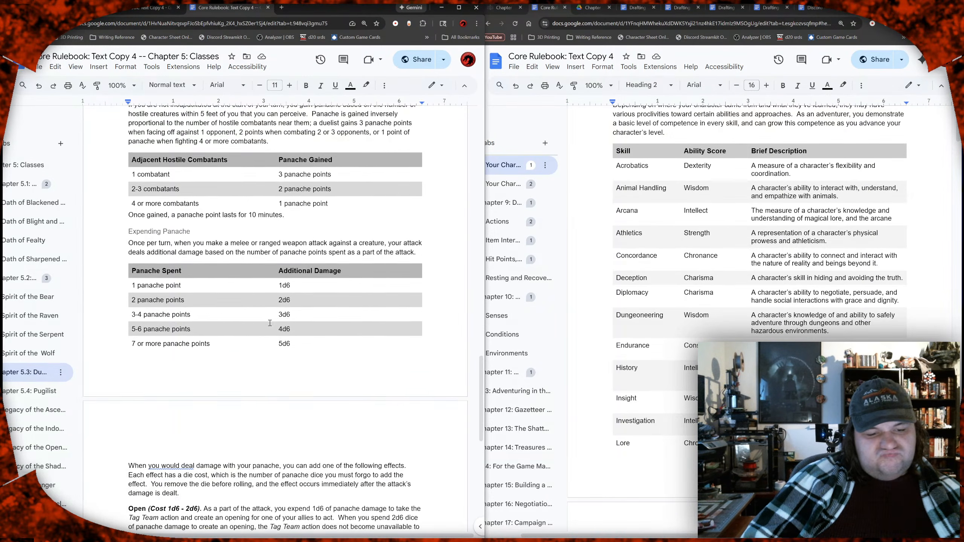
scroll(271, 325, "down", 2)
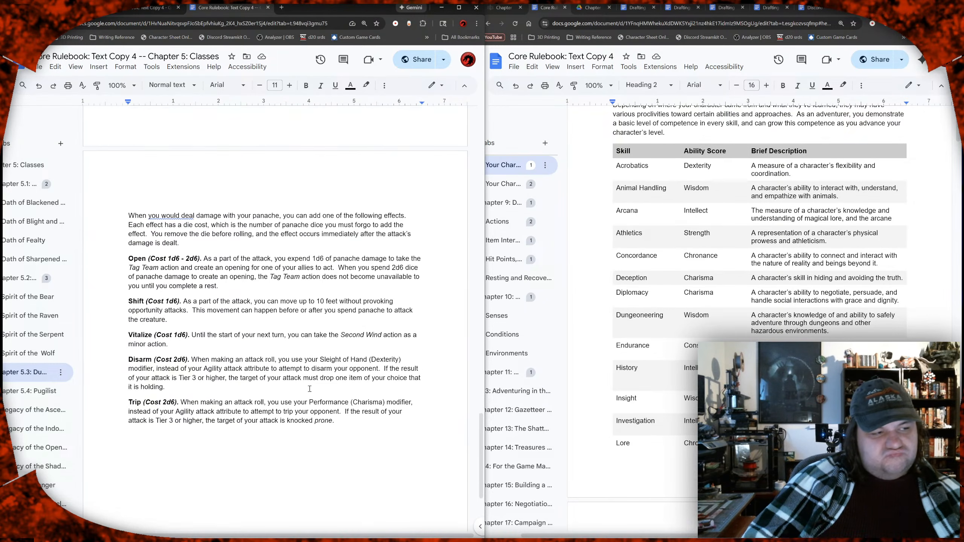
left_click(166, 386)
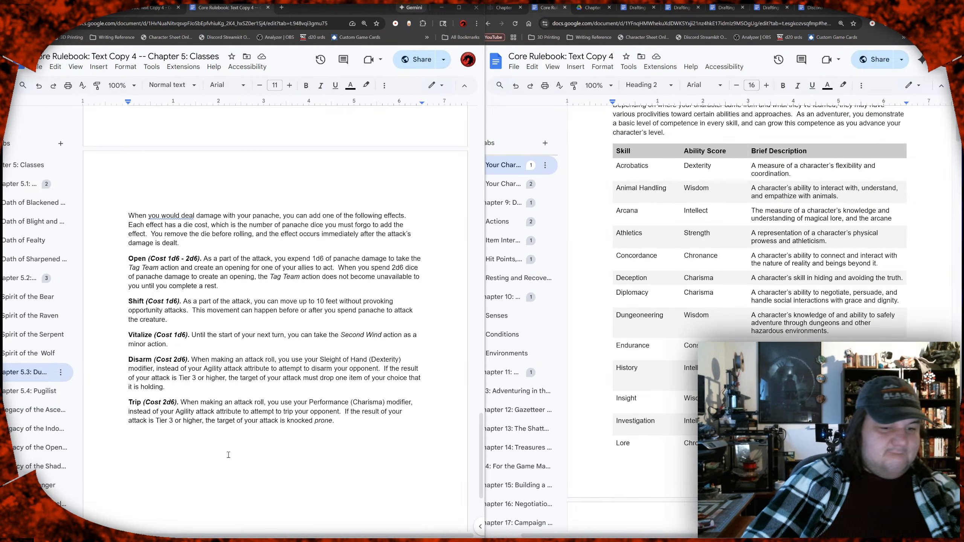
left_click(265, 395)
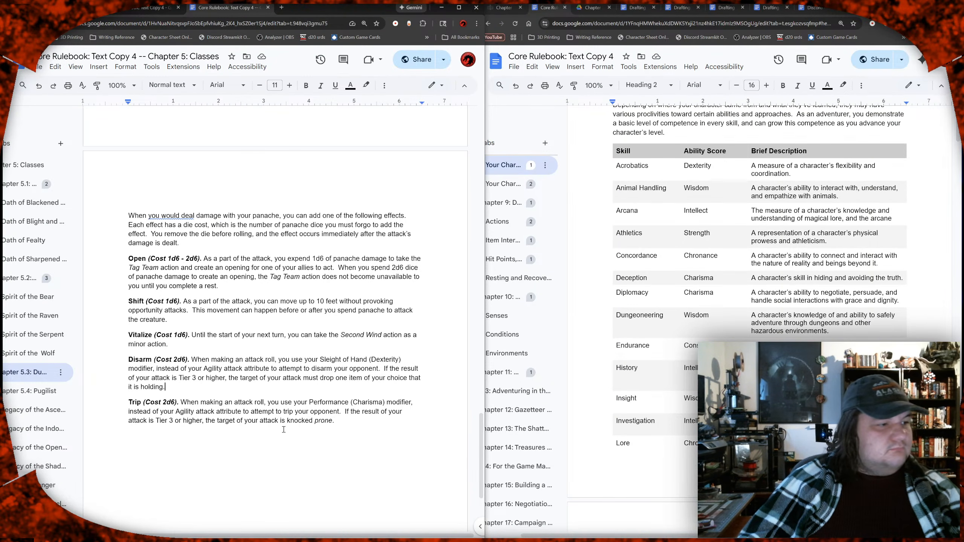
scroll(293, 422, "left", 3)
scroll(316, 420, "down", 1)
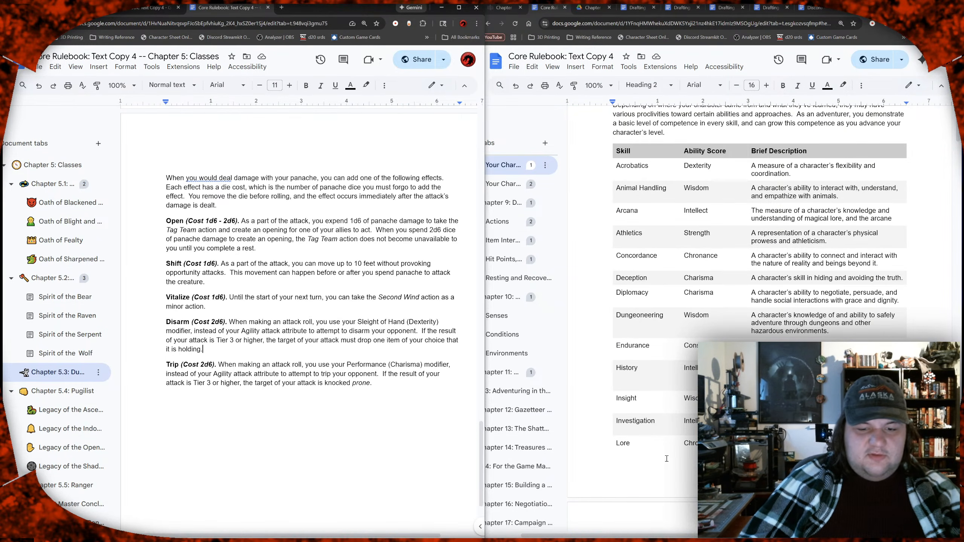
Step: Switch to the "Drafting for Tabbed Text Copy 4, Chapter 5" document and open its (v2) Chapter 5.3 Swashbuckler draft
left_click(642, 444)
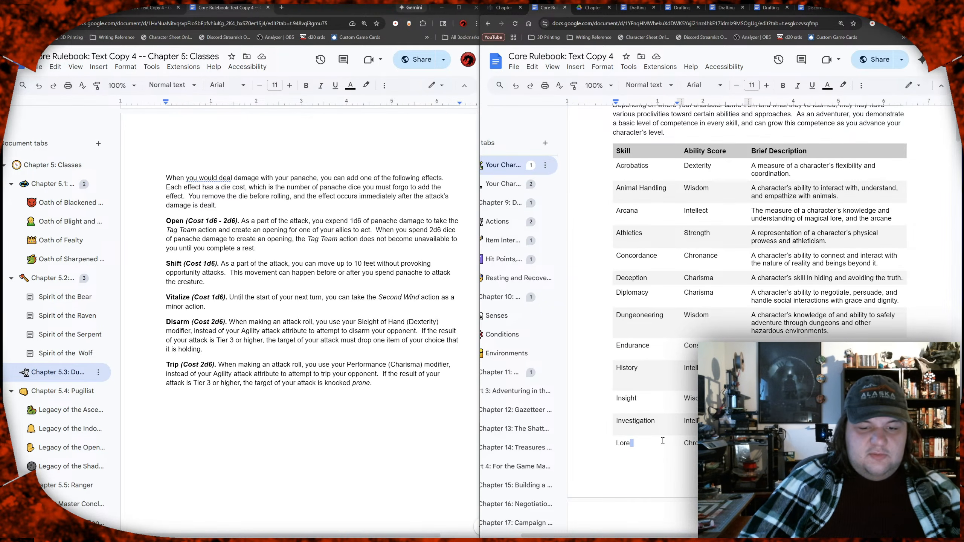
left_click(815, 7)
left_click(774, 7)
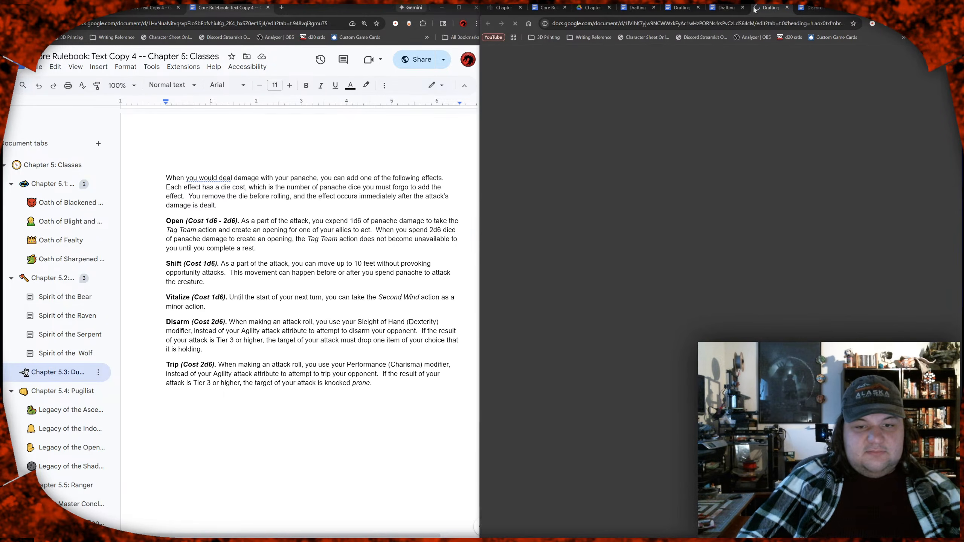
left_click(723, 7)
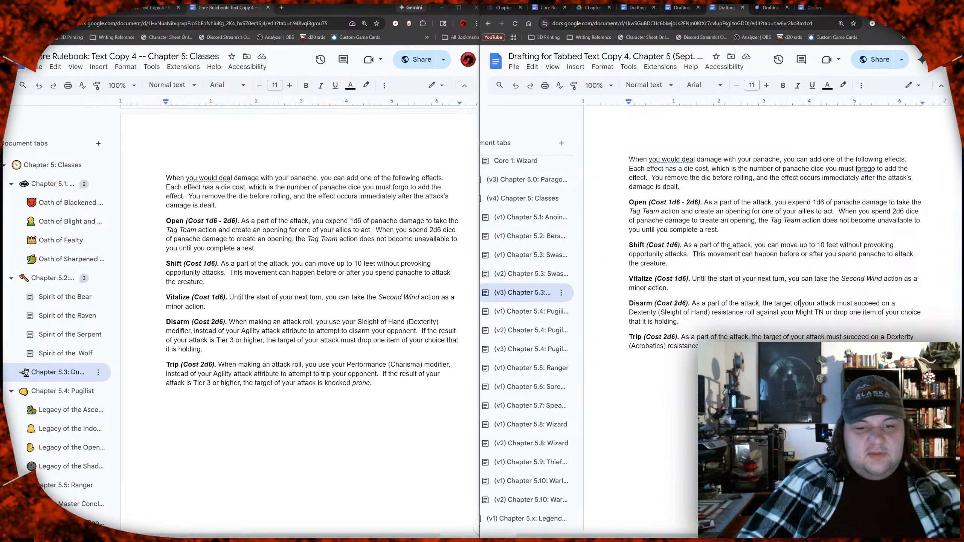
scroll(730, 245, "down", 3)
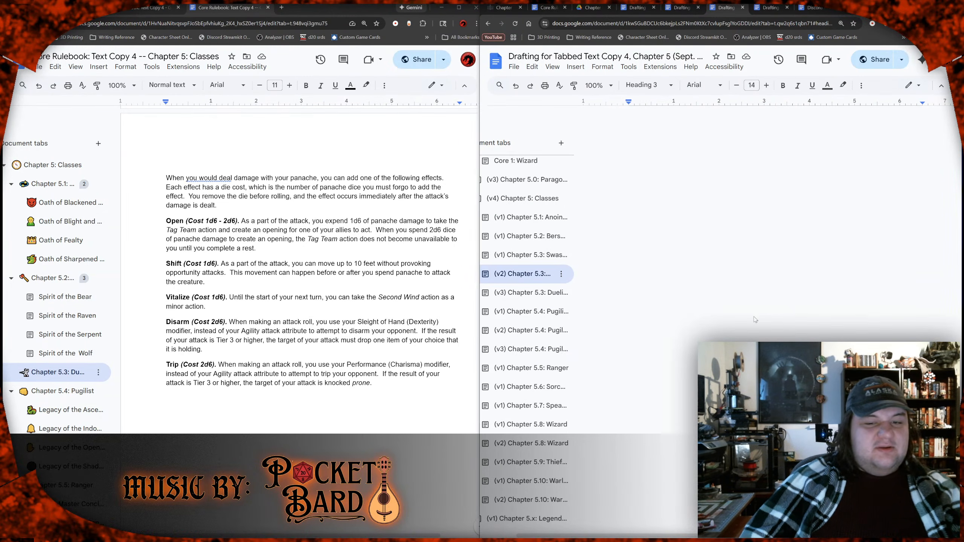
scroll(755, 317, "up", 3)
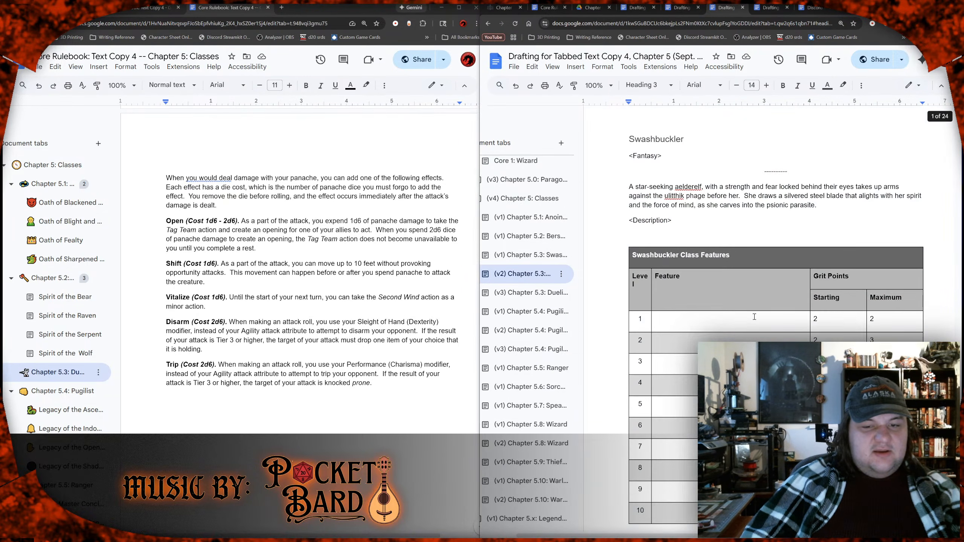
scroll(754, 317, "down", 1)
scroll(754, 318, "up", 1)
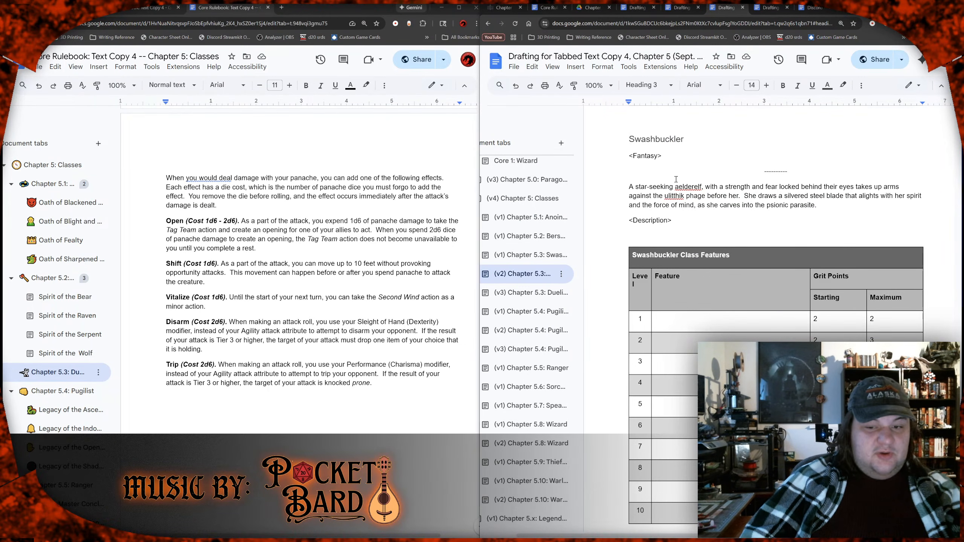
Step: Read the Swashbuckler draft from Focus and Proficiencies down through Grit Maneuvers and Grit Point Recovery
scroll(676, 179, "down", 15)
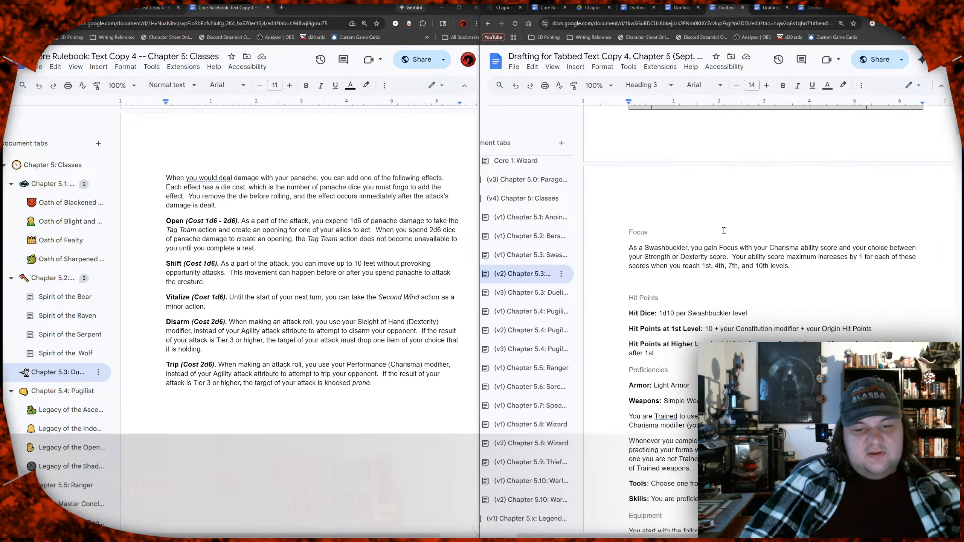
scroll(724, 231, "down", 15)
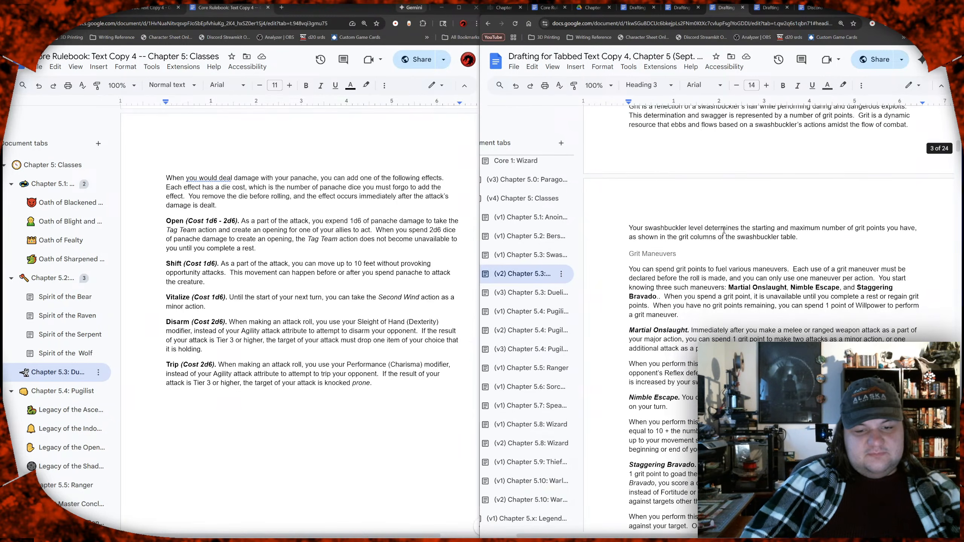
scroll(723, 231, "down", 2)
scroll(720, 234, "down", 6)
scroll(714, 242, "down", 4)
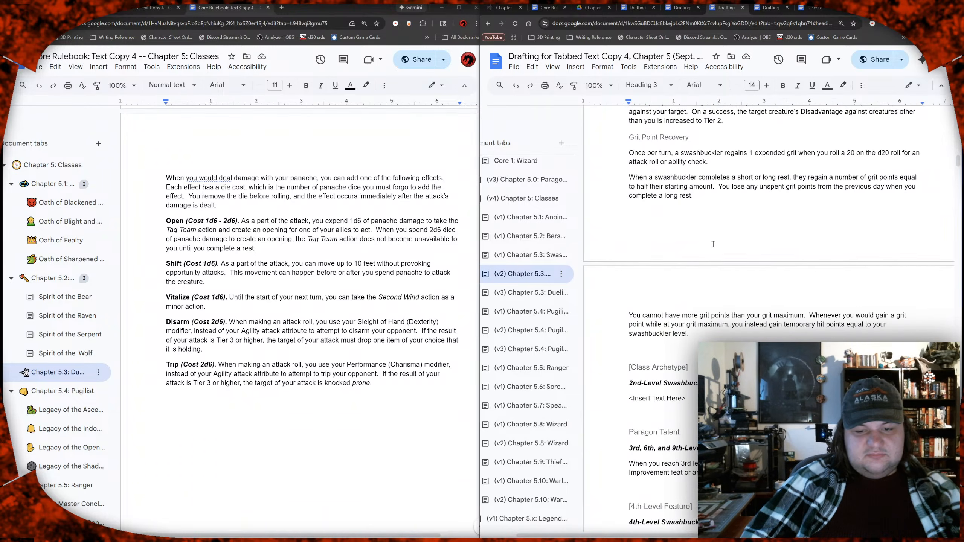
scroll(713, 244, "up", 7)
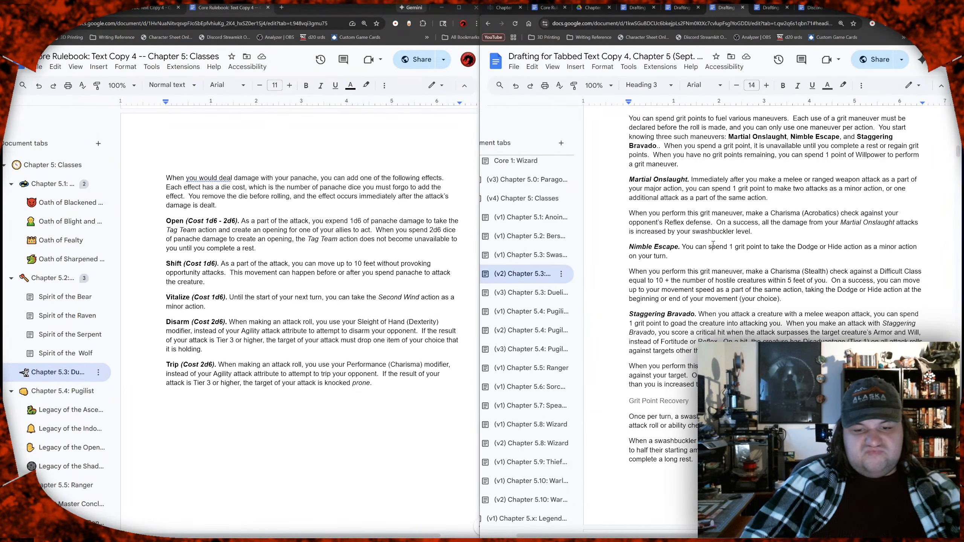
scroll(713, 245, "up", 3)
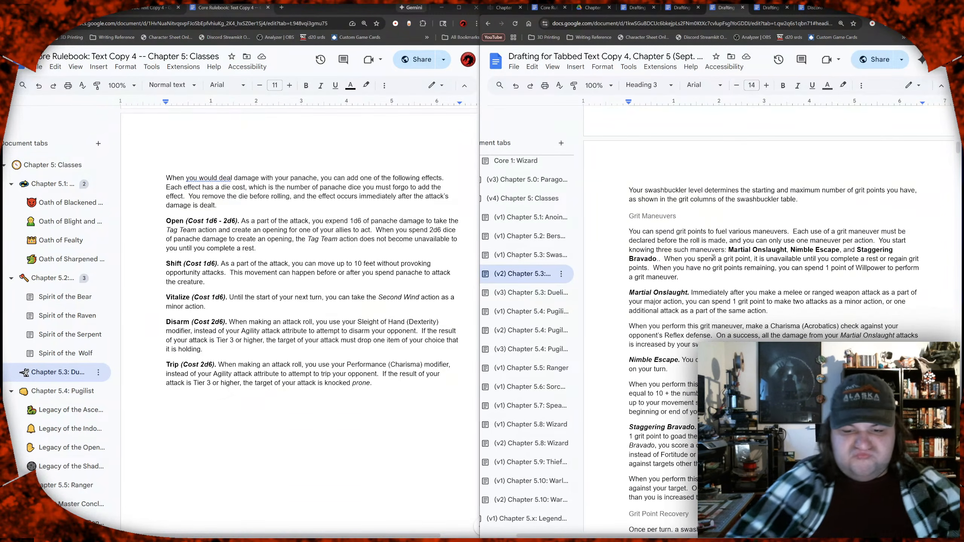
scroll(725, 246, "down", 2)
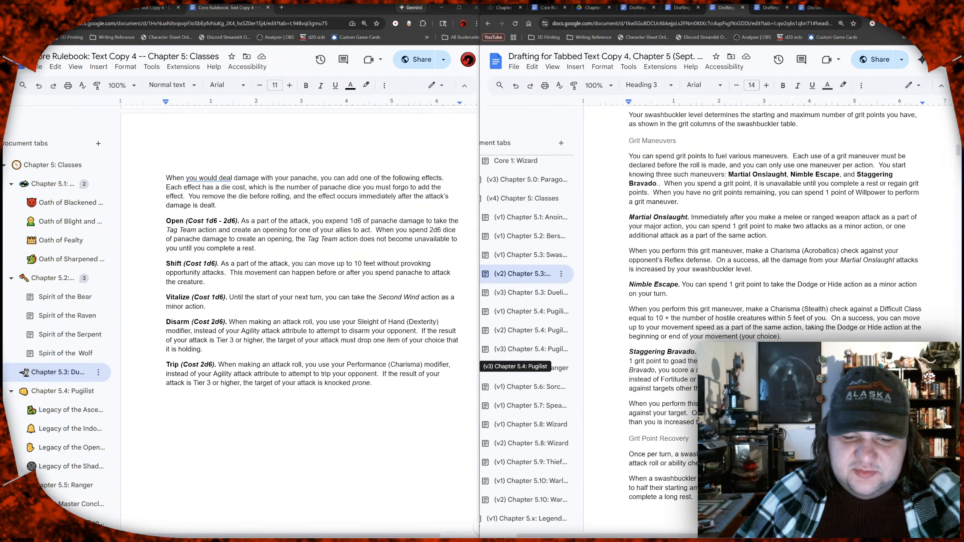
scroll(774, 266, "down", 1)
scroll(754, 319, "down", 2)
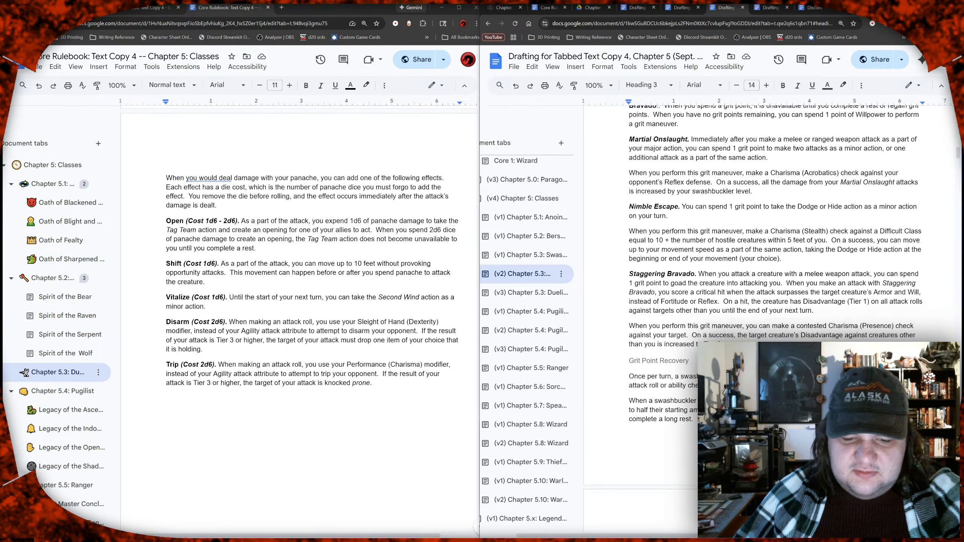
scroll(774, 266, "down", 1)
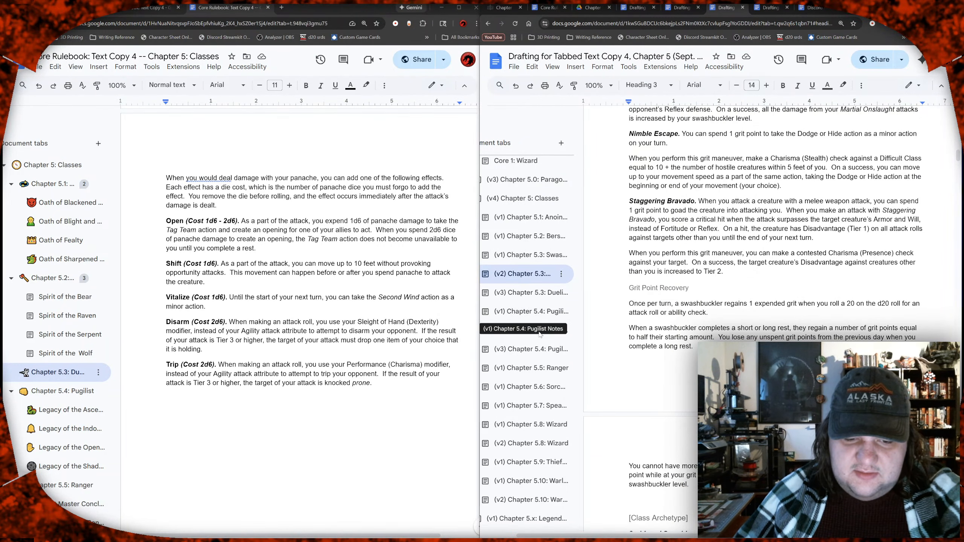
Step: Open the (v3) Chapter 5.4 Pugilist draft and examine its Discipline, Martial Arts and stance rules
left_click(543, 356)
scroll(696, 356, "down", 10)
scroll(776, 319, "down", 8)
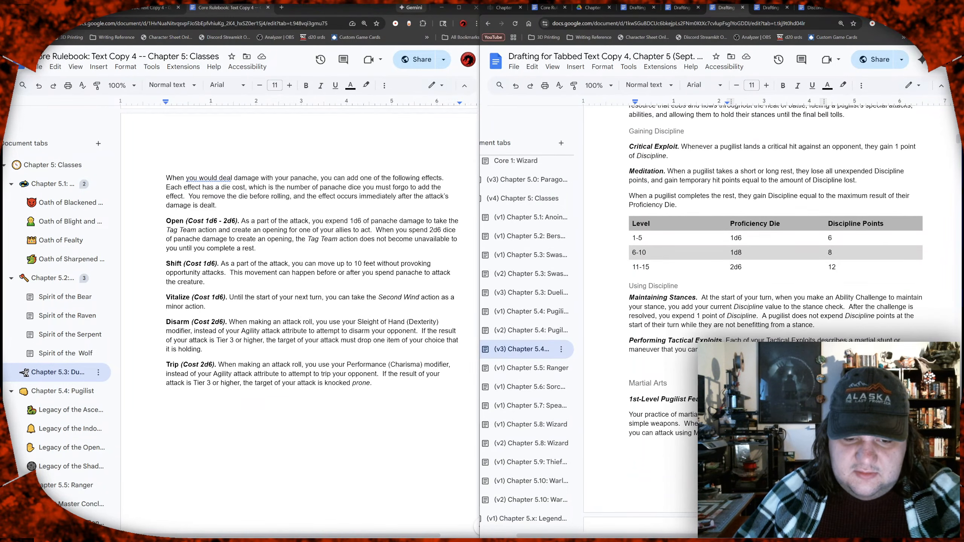
scroll(776, 319, "down", 10)
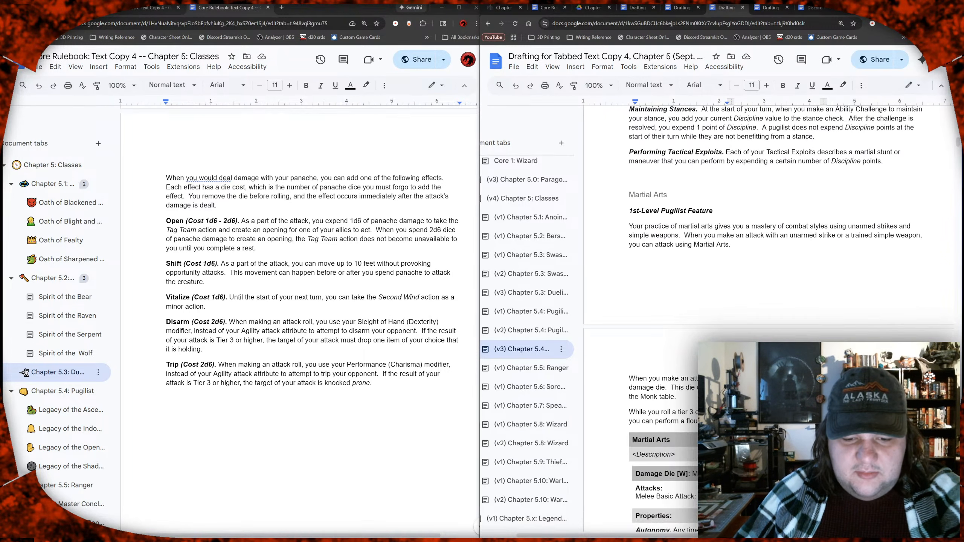
scroll(776, 319, "down", 4)
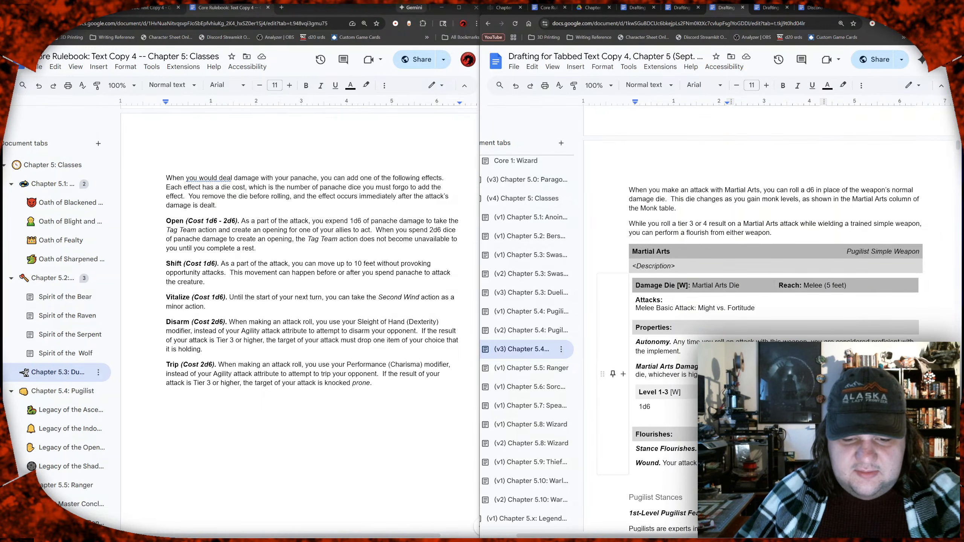
scroll(776, 319, "down", 12)
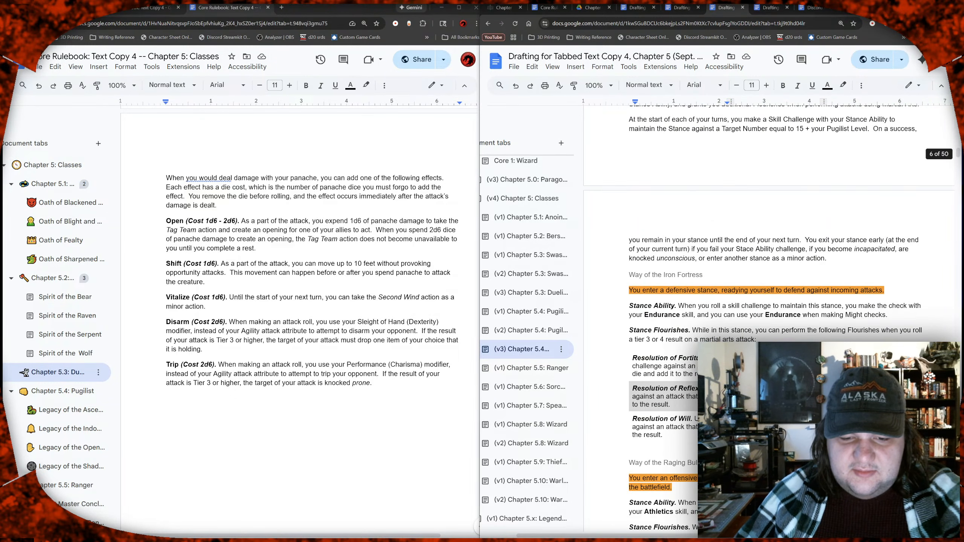
Step: Return to the (v2) Chapter 5.3 Swashbuckler draft and reread its Grit core ability, grit maneuvers and recovery rules
left_click(526, 283)
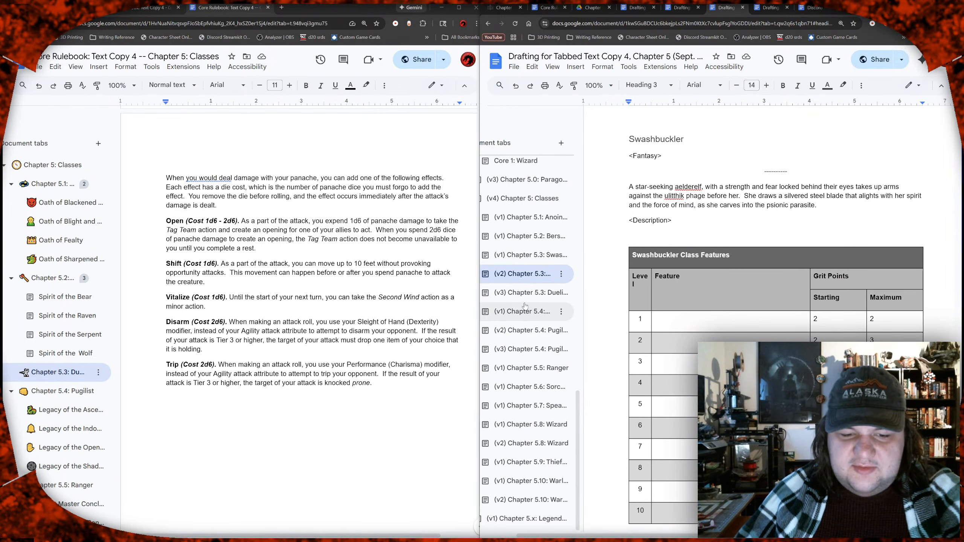
scroll(775, 217, "down", 4)
scroll(775, 216, "down", 10)
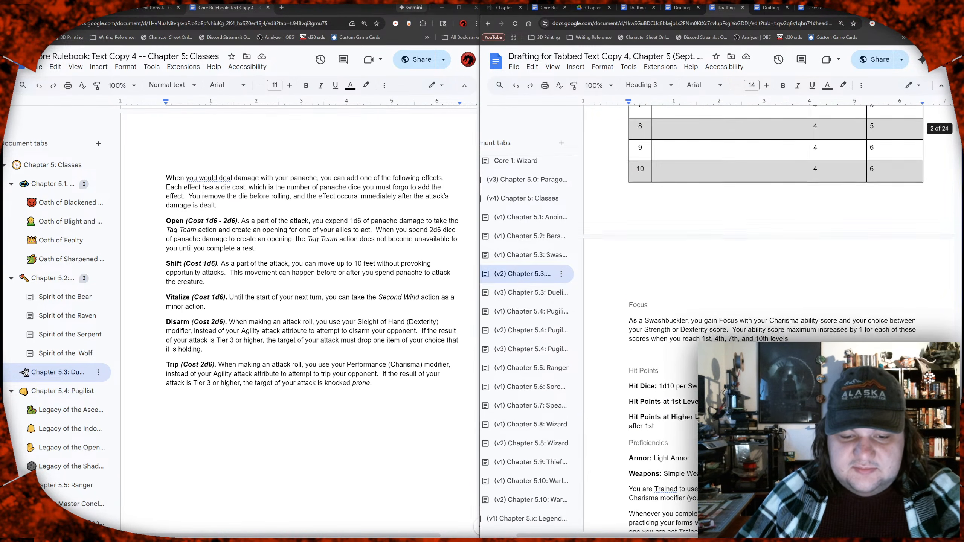
scroll(708, 325, "down", 5)
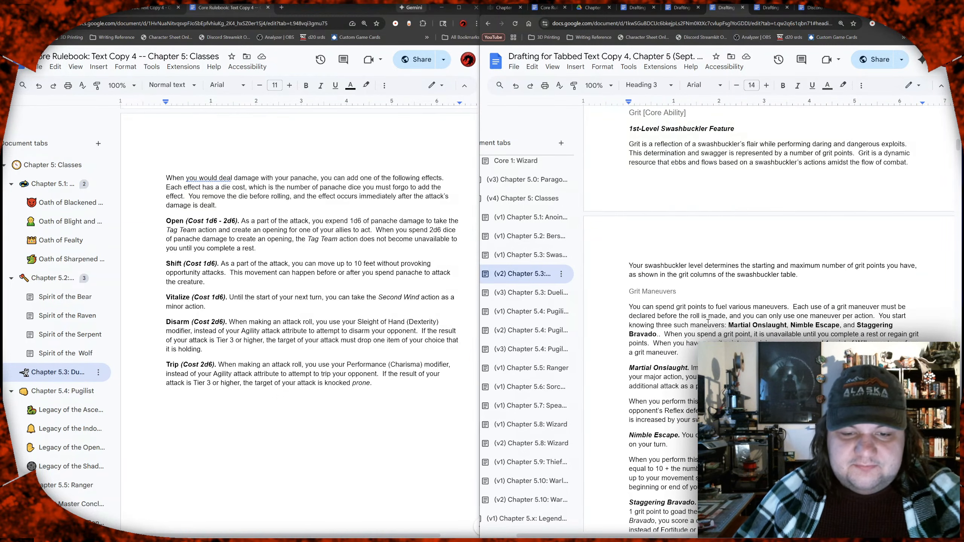
scroll(708, 322, "right", 2)
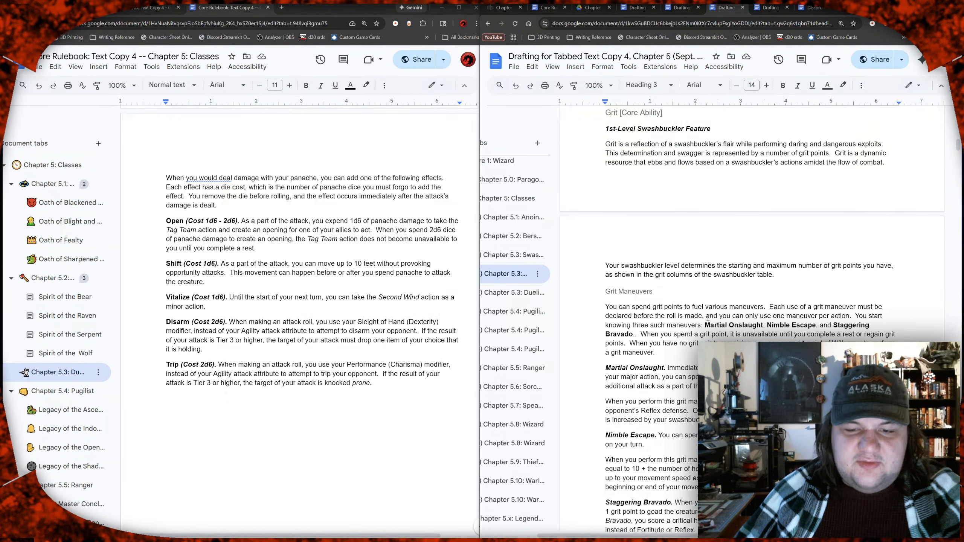
scroll(708, 318, "down", 1)
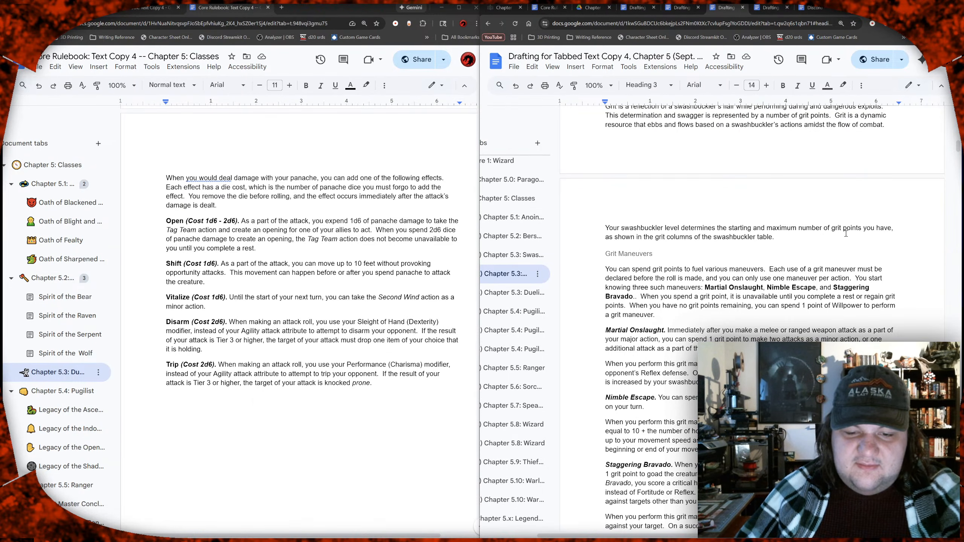
scroll(846, 234, "down", 3)
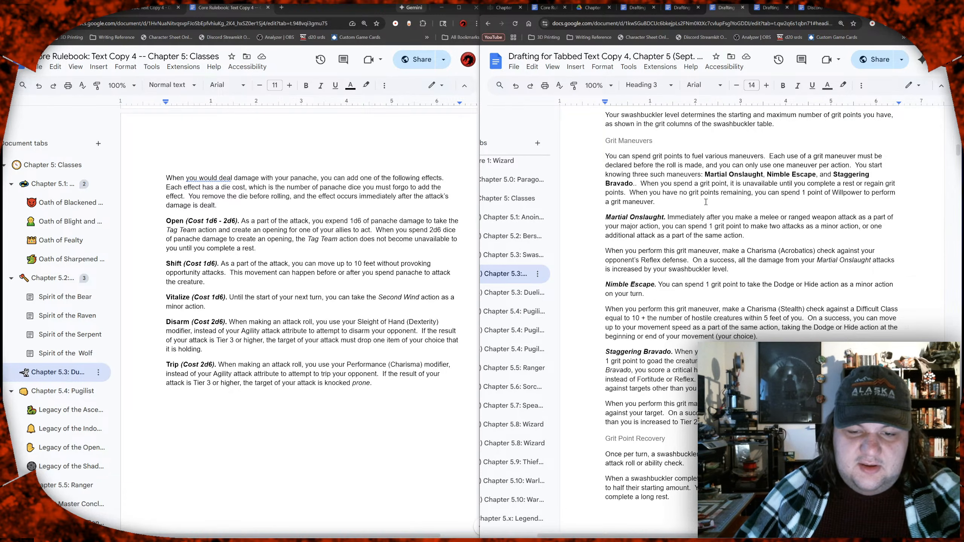
scroll(706, 202, "down", 2)
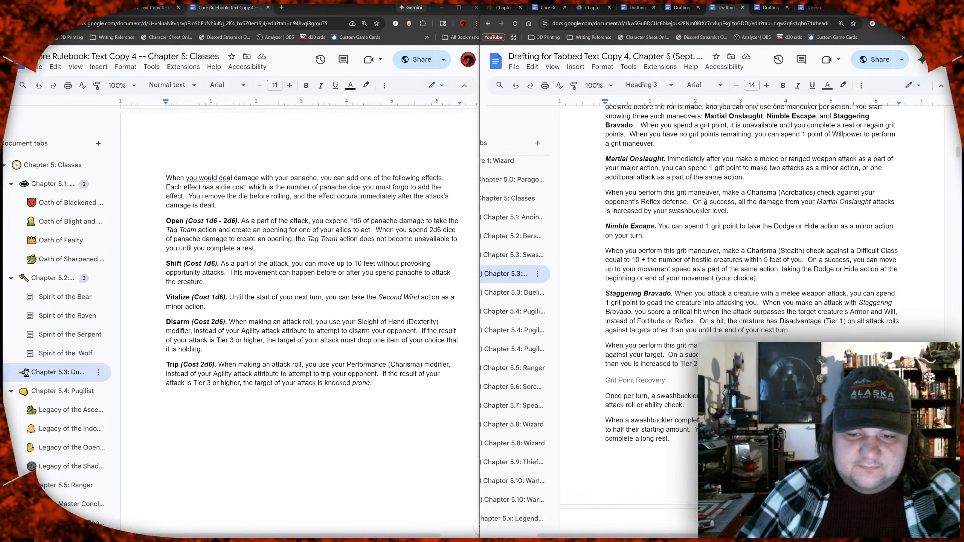
scroll(706, 202, "down", 2)
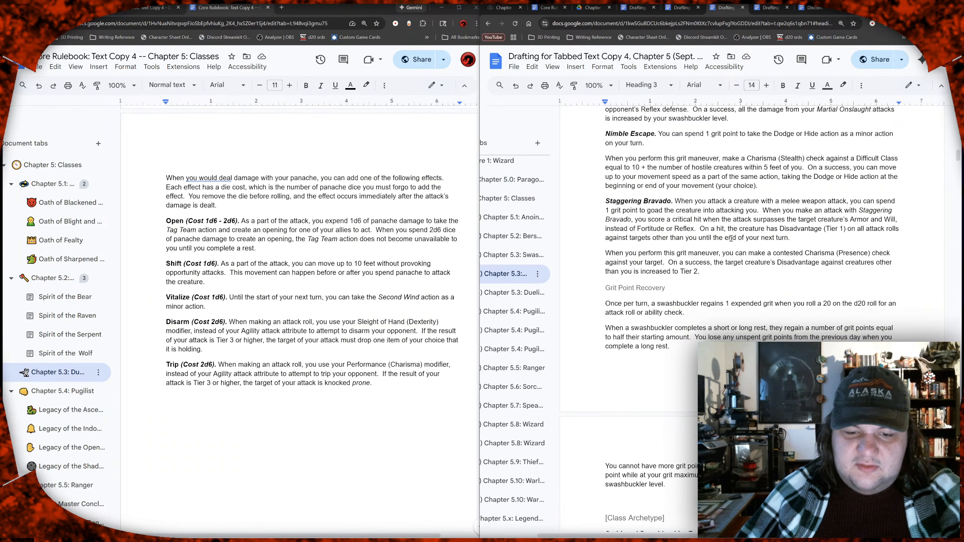
scroll(667, 162, "up", 2)
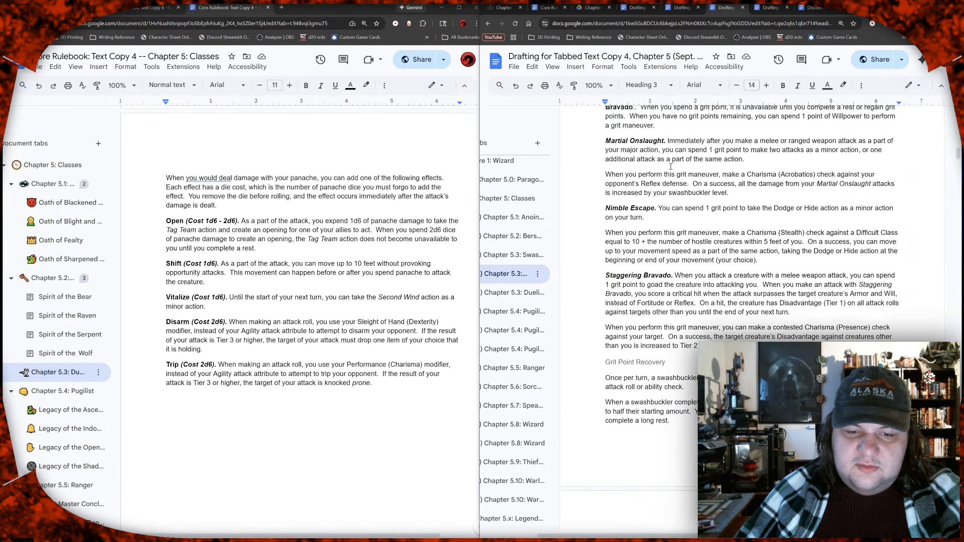
Step: Examine the wording of the Martial Onslaught and Nimble Escape maneuvers, highlighting passages of their descriptions while reading
left_click_drag(718, 143, 856, 150)
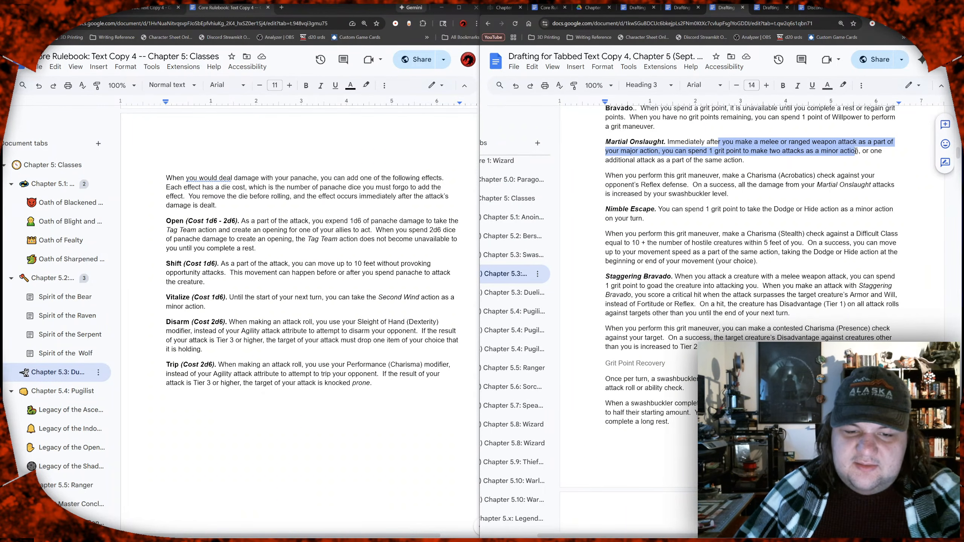
left_click_drag(626, 161, 708, 161)
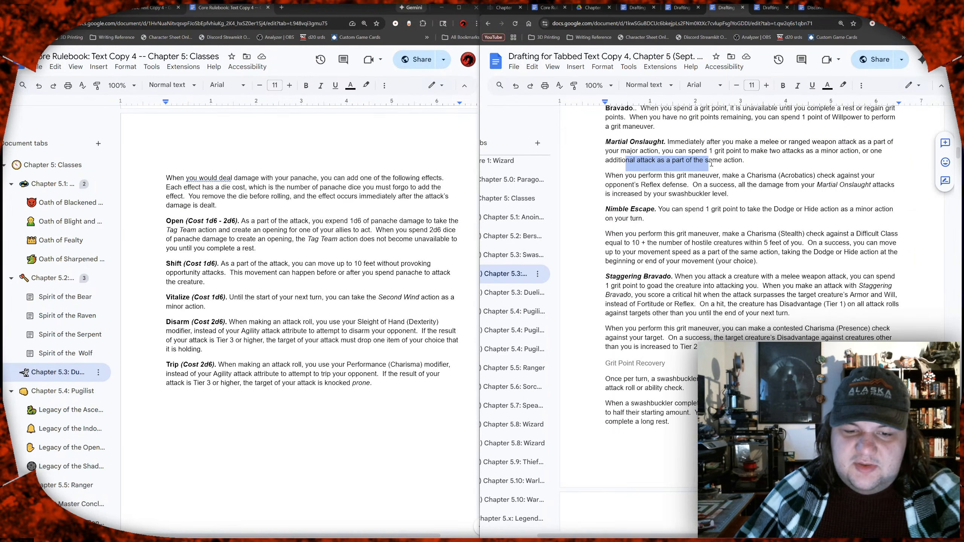
left_click(714, 162)
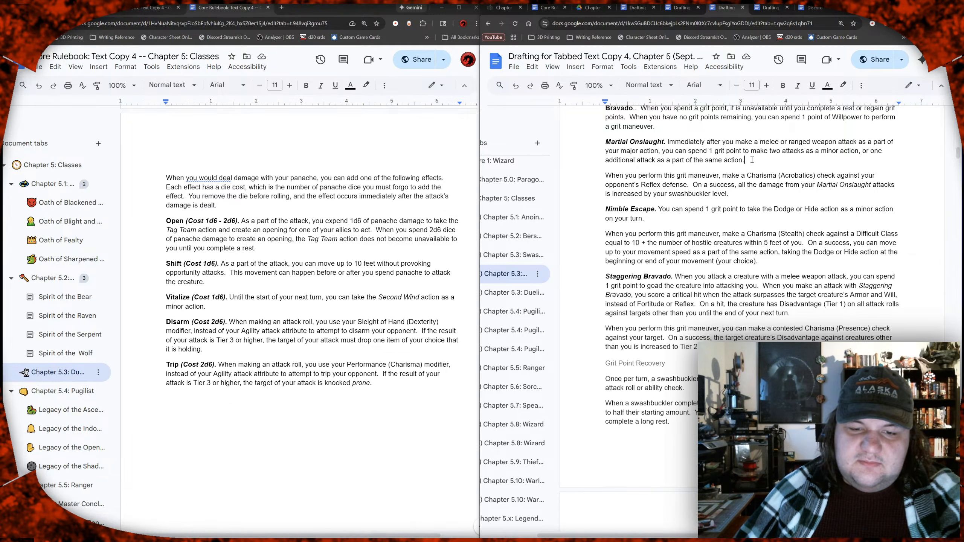
left_click_drag(752, 160, 669, 140)
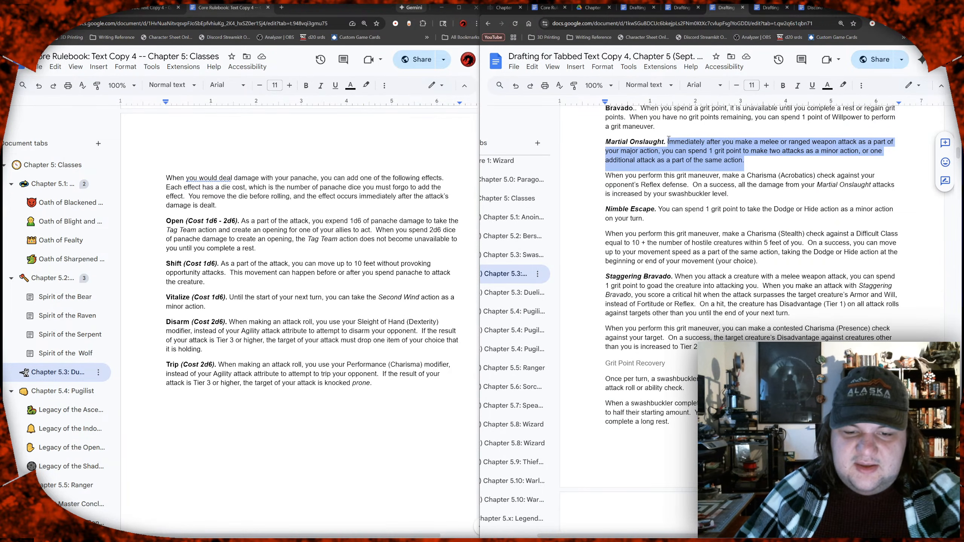
left_click(682, 143)
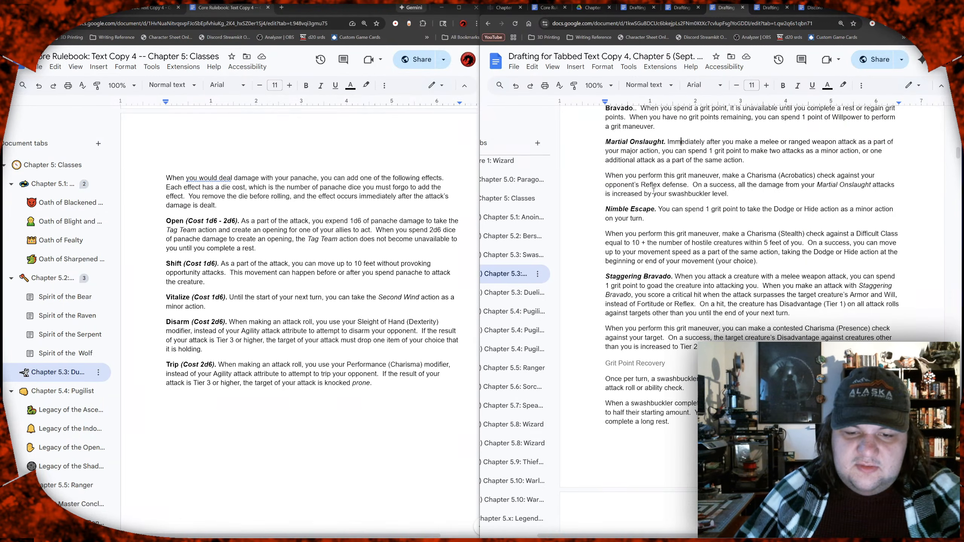
left_click_drag(655, 176, 700, 185)
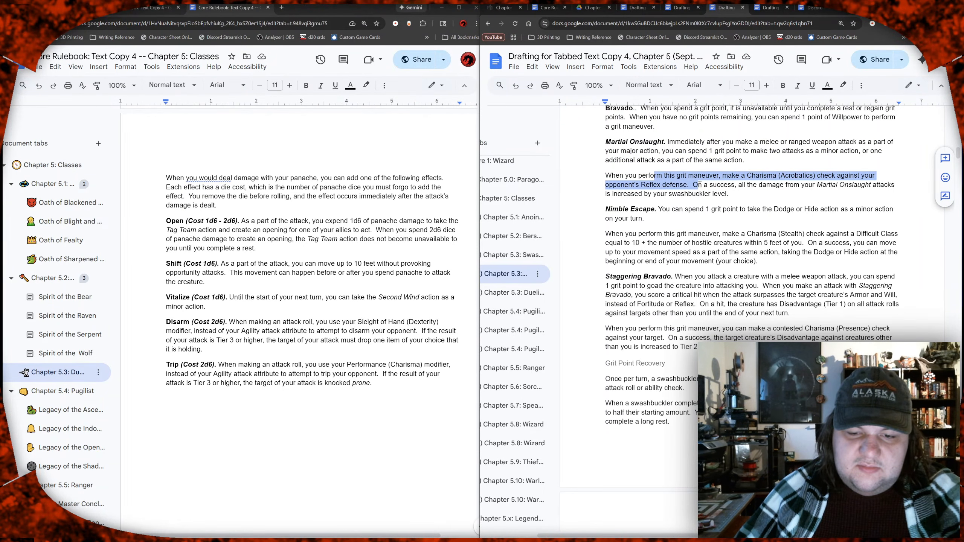
scroll(700, 184, "down", 1)
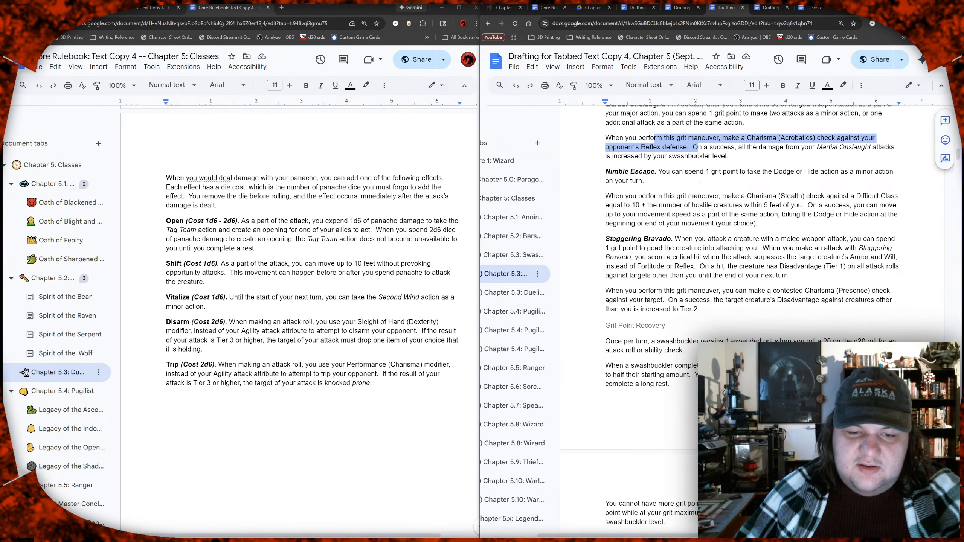
left_click_drag(675, 172, 740, 178)
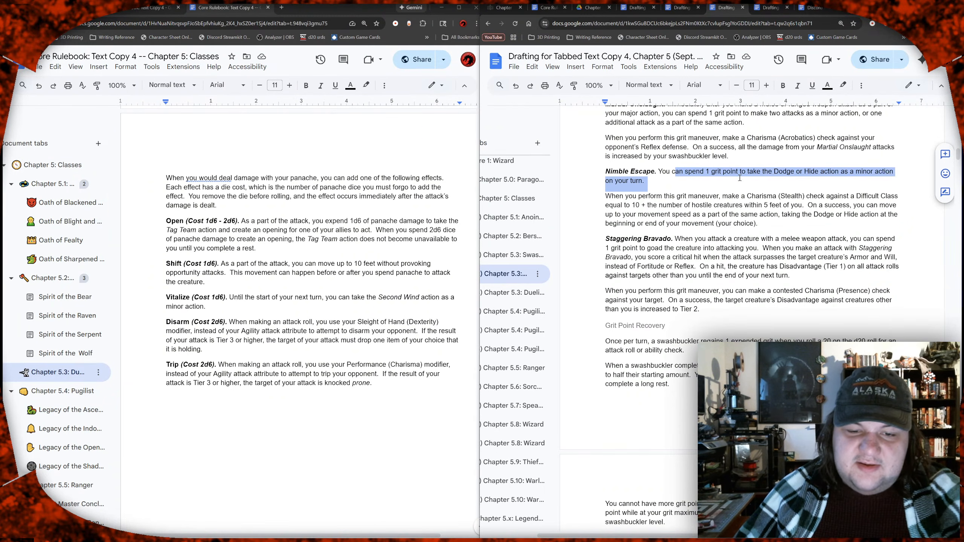
Step: Reread the Nimble Escape maneuver, highlighting the wording about spending 1 grit point to take the Dodge action
key("Right")
scroll(739, 177, "down", 1)
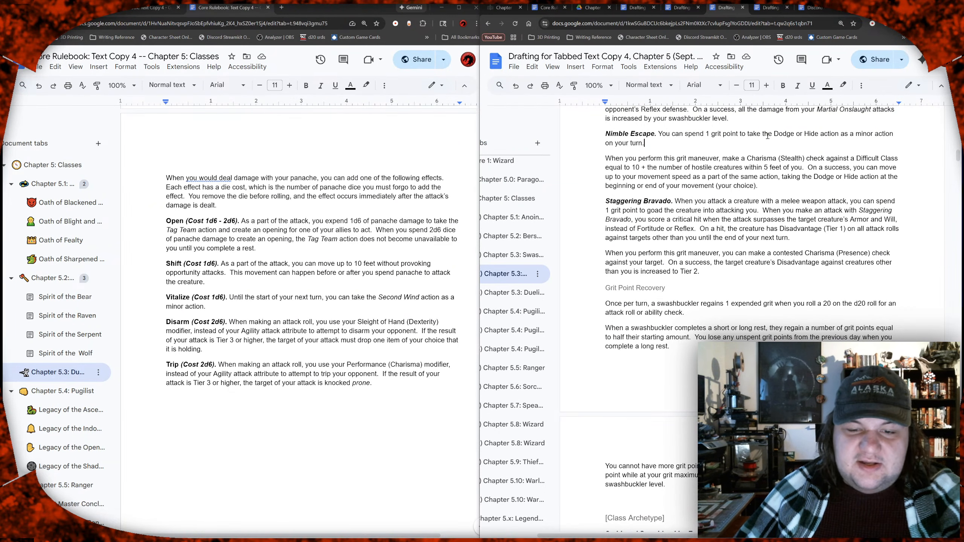
left_click_drag(706, 135, 795, 135)
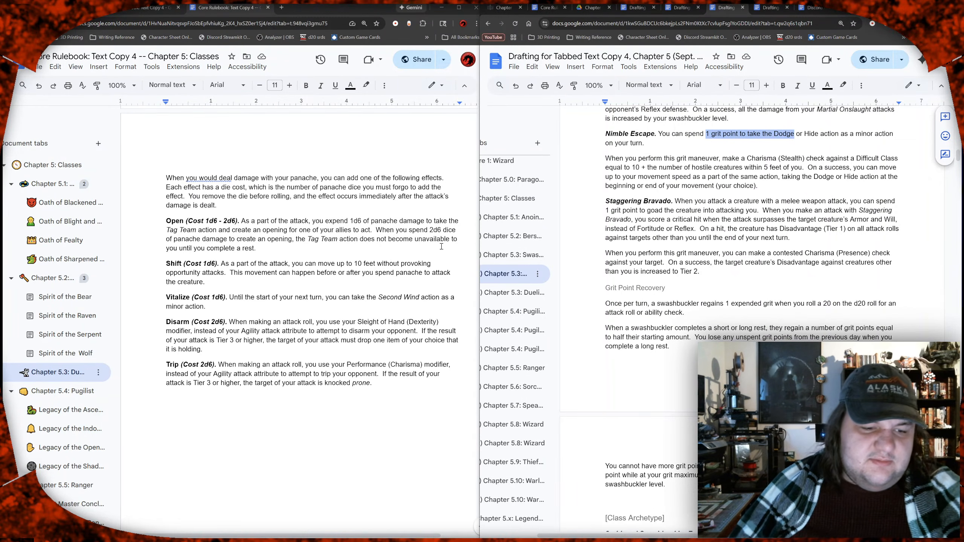
Step: Add blank lines after the Shift panache effect and paste a copy of the Shift (Cost 1d6) paragraph directly below the original
left_click(293, 285)
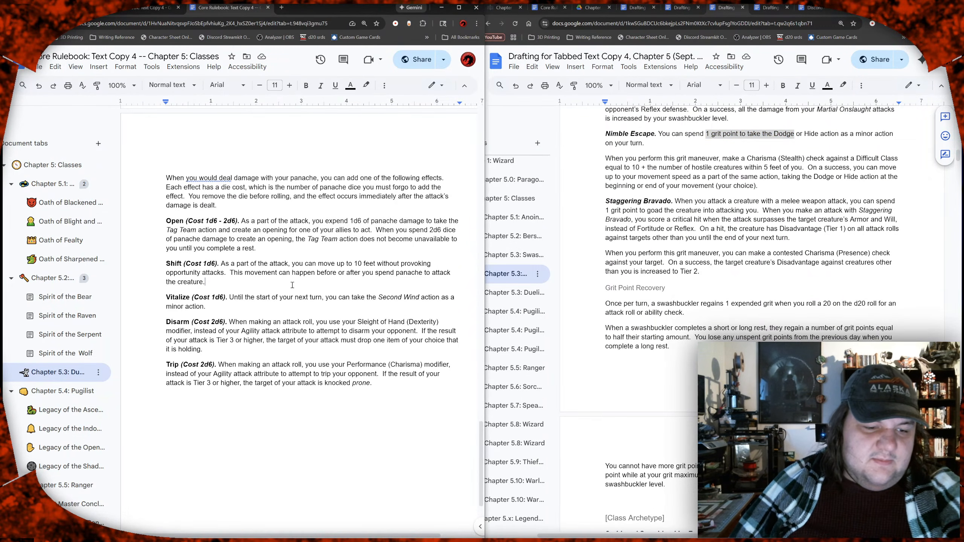
key("Return")
key("Return")
key("Return")
key("Return")
key("Return")
key("Return")
key("Return")
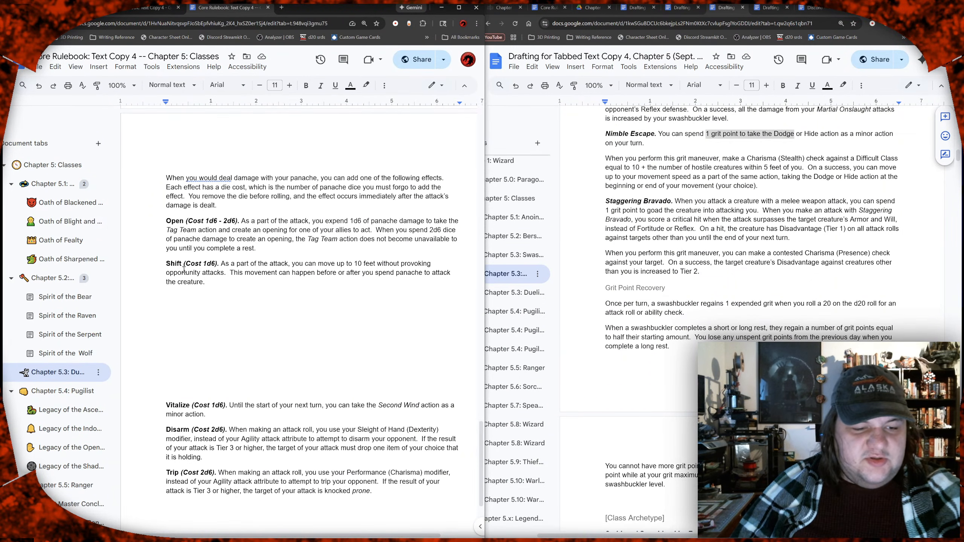
left_click_drag(192, 282, 159, 266)
key("ctrl+c")
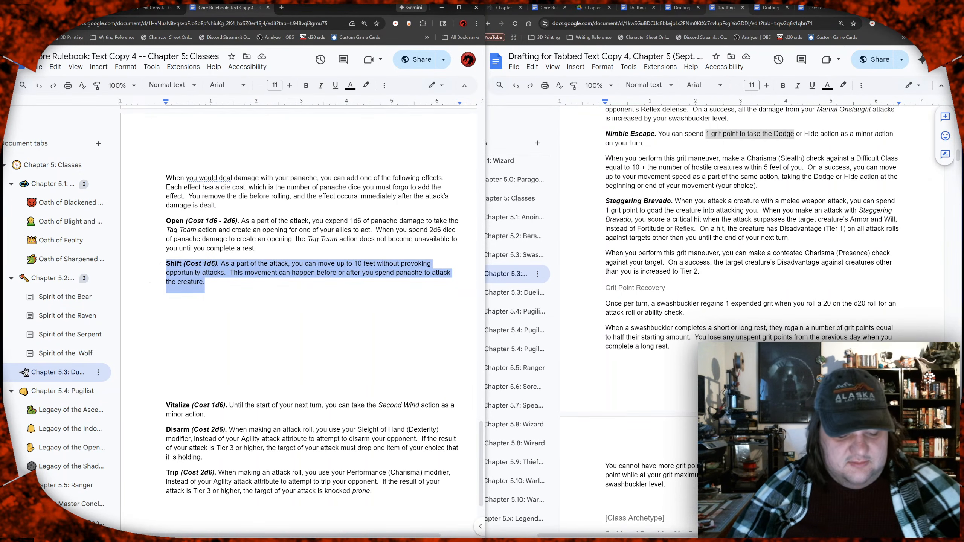
left_click(224, 286)
key("ctrl+v")
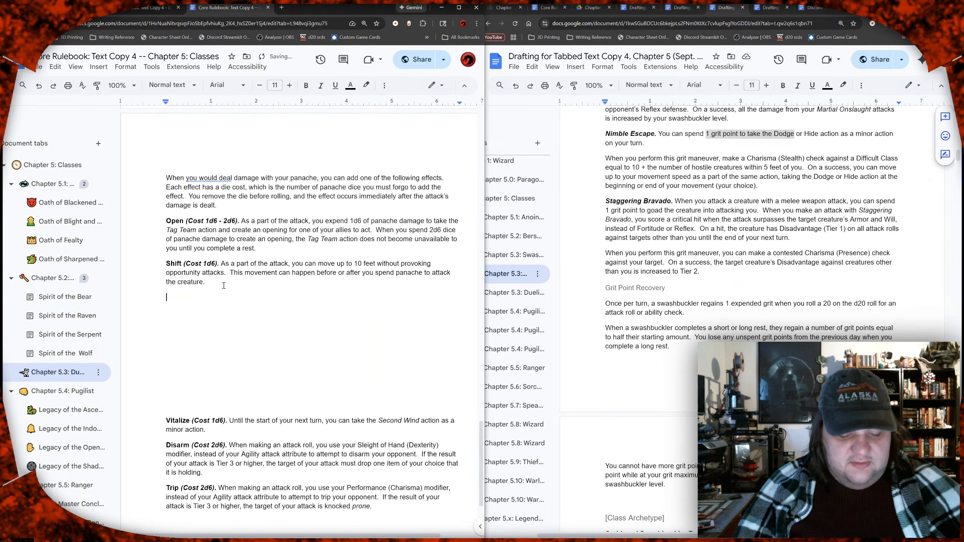
Step: Rename the copied Shift effect as Evade and place the cursor in its description after "As a part of the attack,"
key("Up")
key("Up")
key("Home")
key("shift+Right")
key("shift+Right")
key("shift+Right")
key("shift+Right")
key("shift+Right")
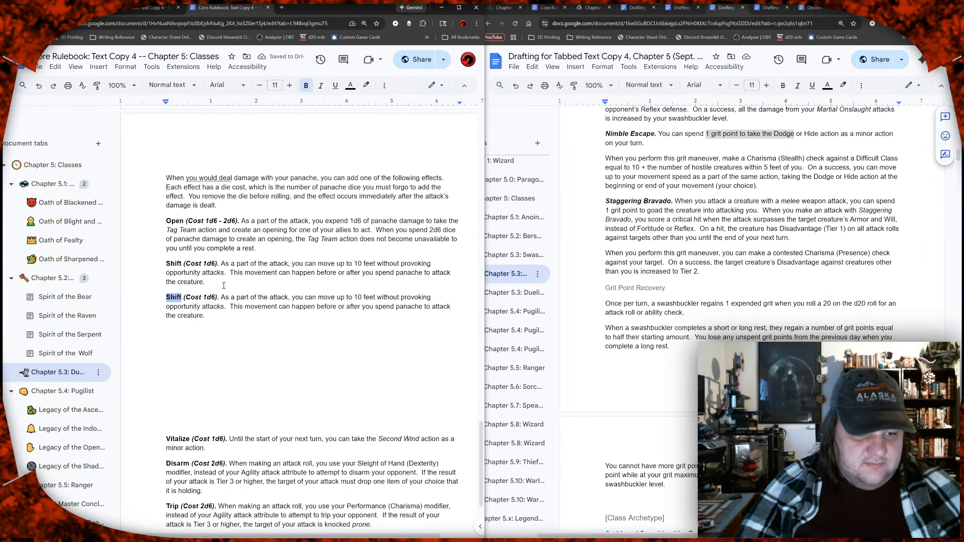
type("Evade")
key("Right")
key("ctrl+Right")
key("ctrl+Right")
key("ctrl+Right")
key("ctrl+Right")
key("ctrl+Right")
key("ctrl+Right")
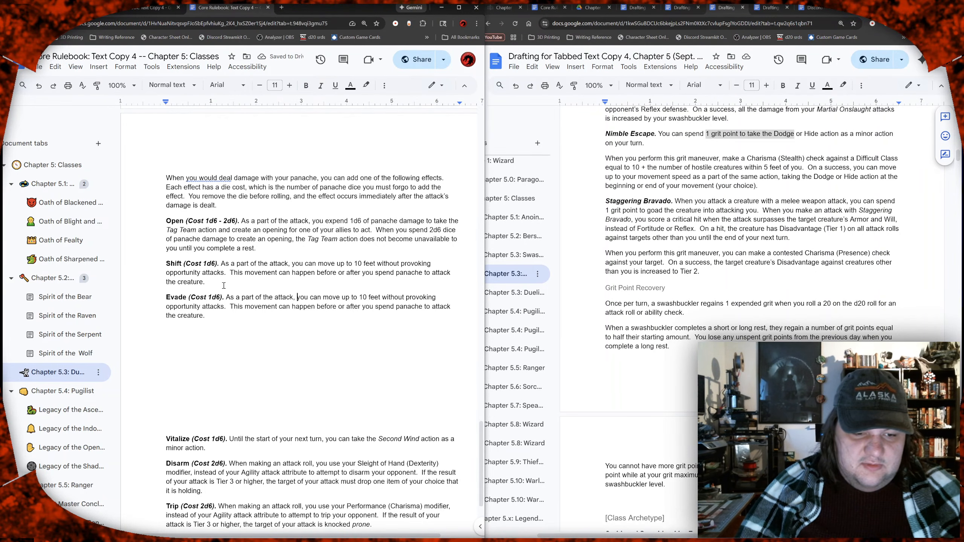
key("Right")
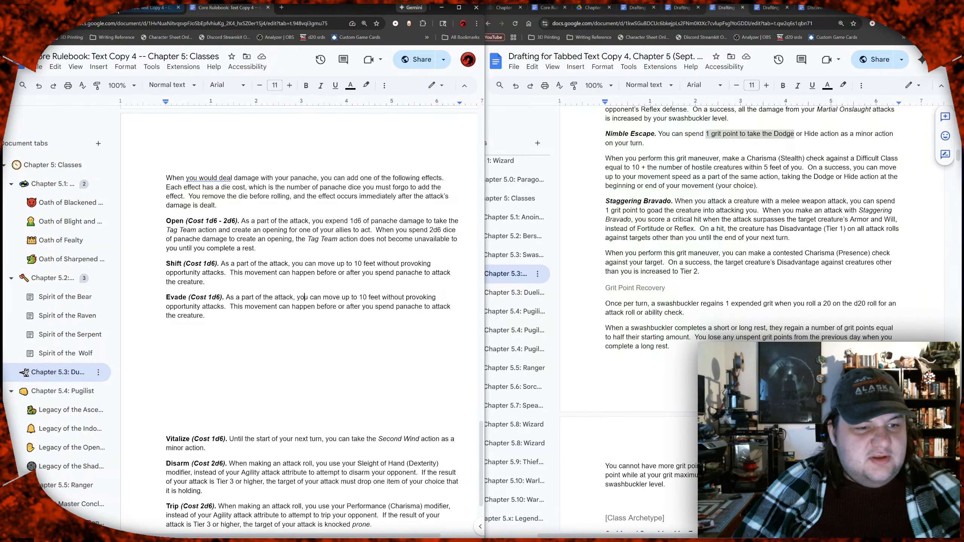
Step: Switch to the Core Rulebook: Text Copy 4 document and look through its outline of basic actions, including the Hide entry, for a Dodge equivalent
left_click(154, 8)
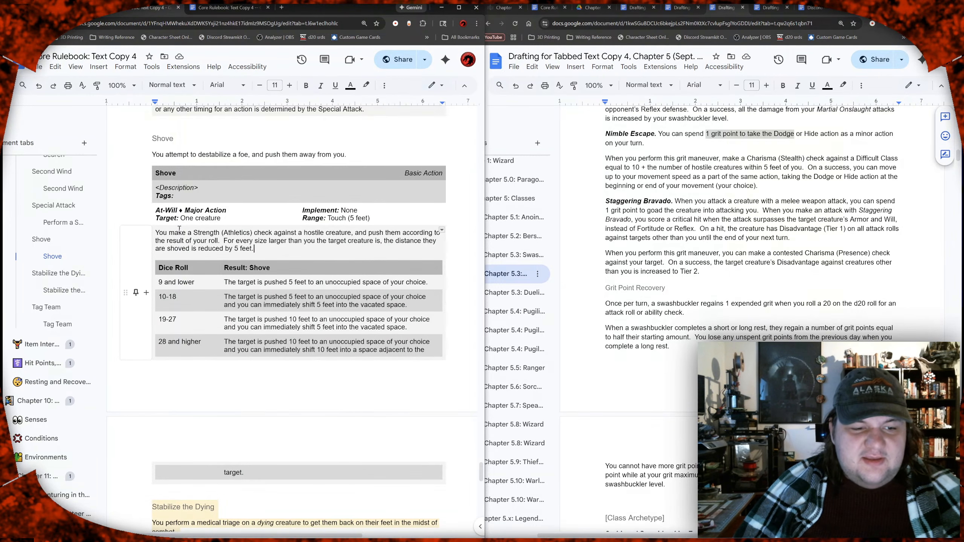
scroll(179, 229, "up", 2)
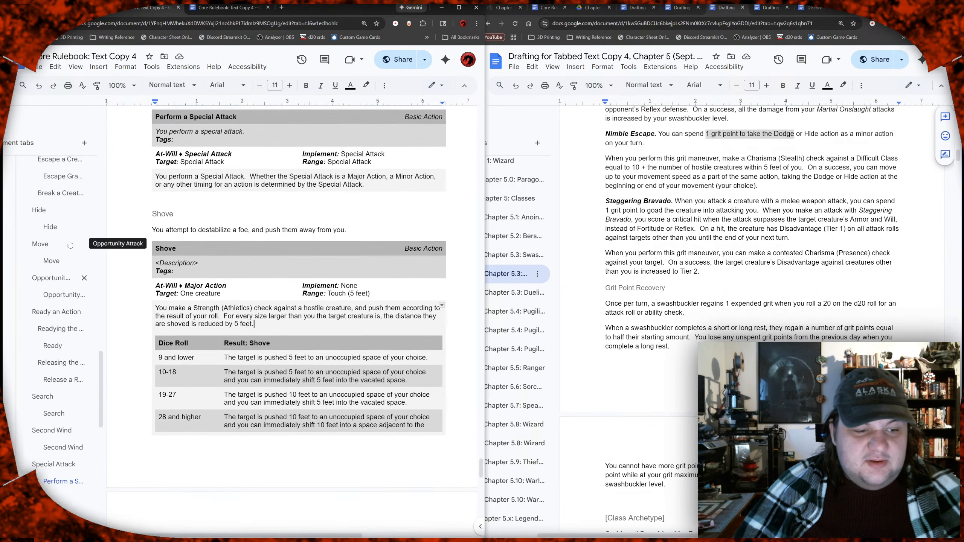
scroll(70, 245, "up", 2)
left_click(40, 290)
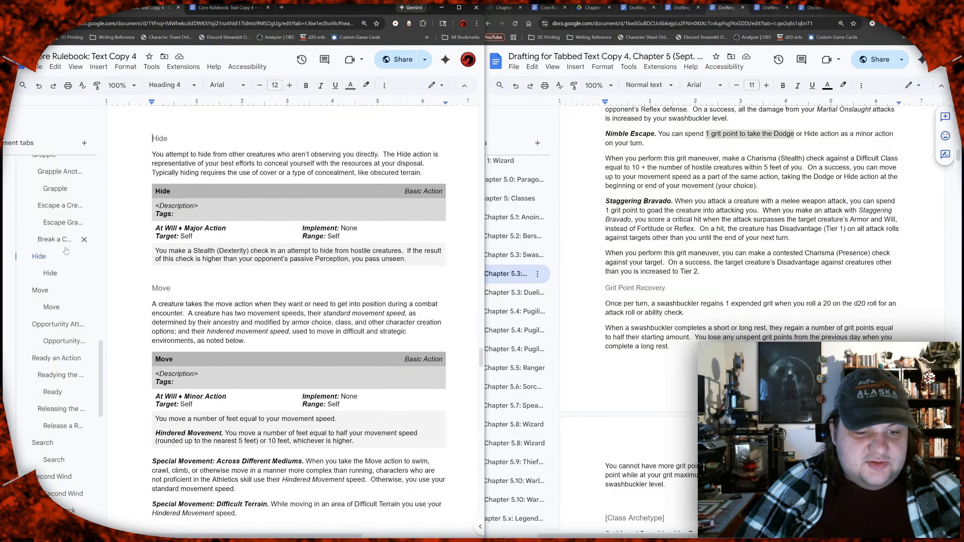
scroll(65, 250, "up", 3)
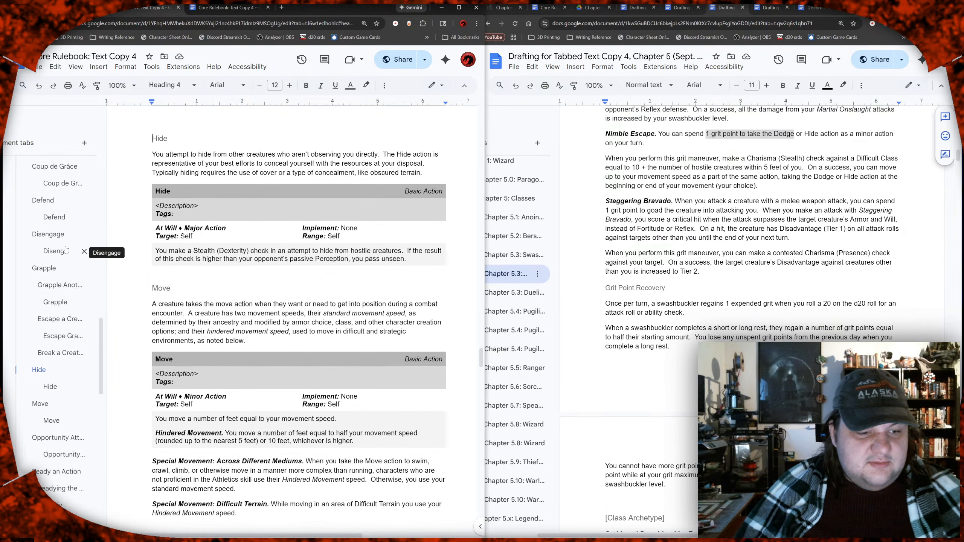
scroll(65, 251, "up", 2)
scroll(58, 322, "up", 3)
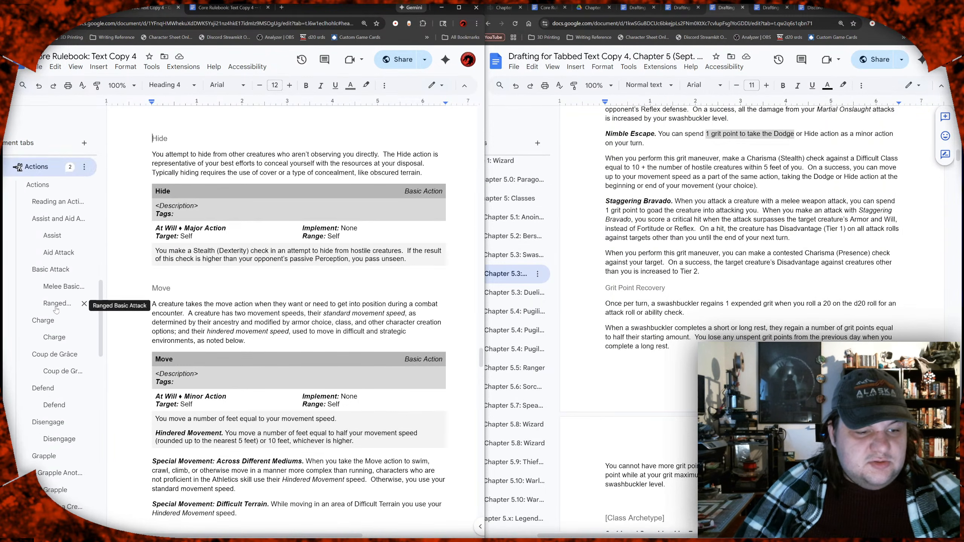
scroll(56, 310, "down", 2)
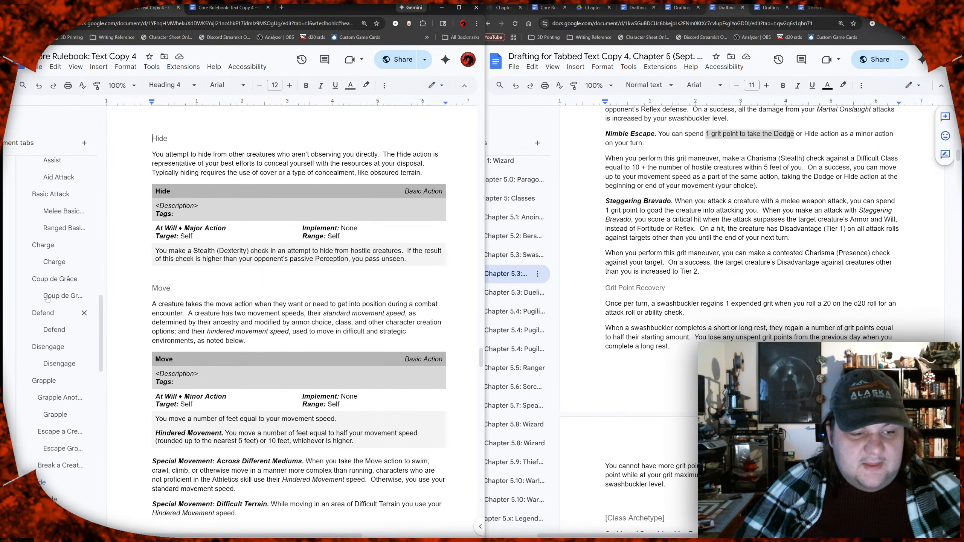
scroll(55, 374, "down", 1)
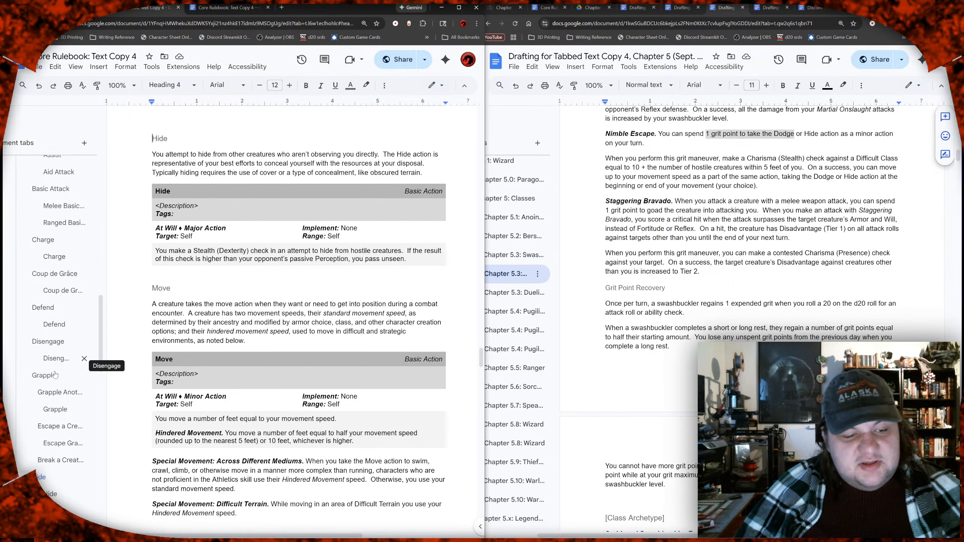
scroll(60, 394, "down", 1)
scroll(59, 394, "up", 3)
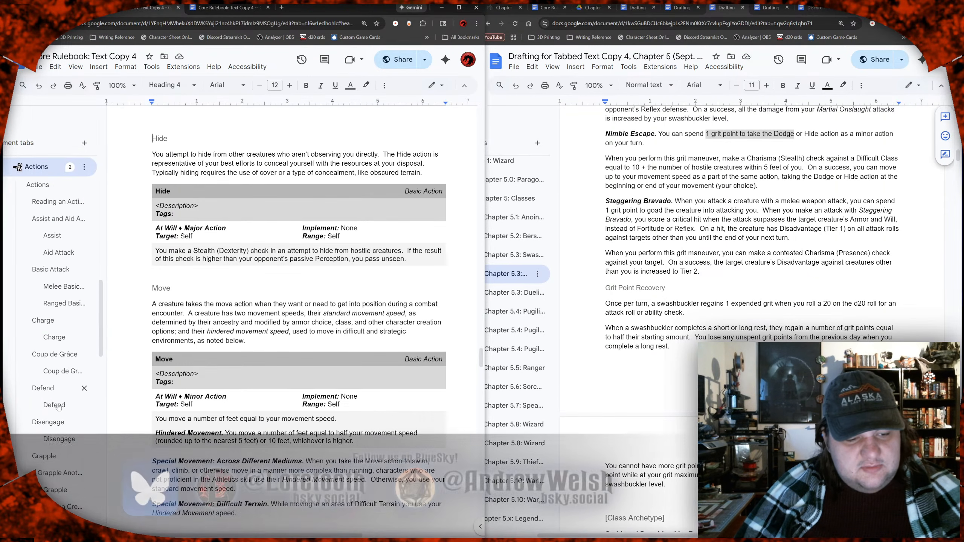
scroll(58, 412, "down", 2)
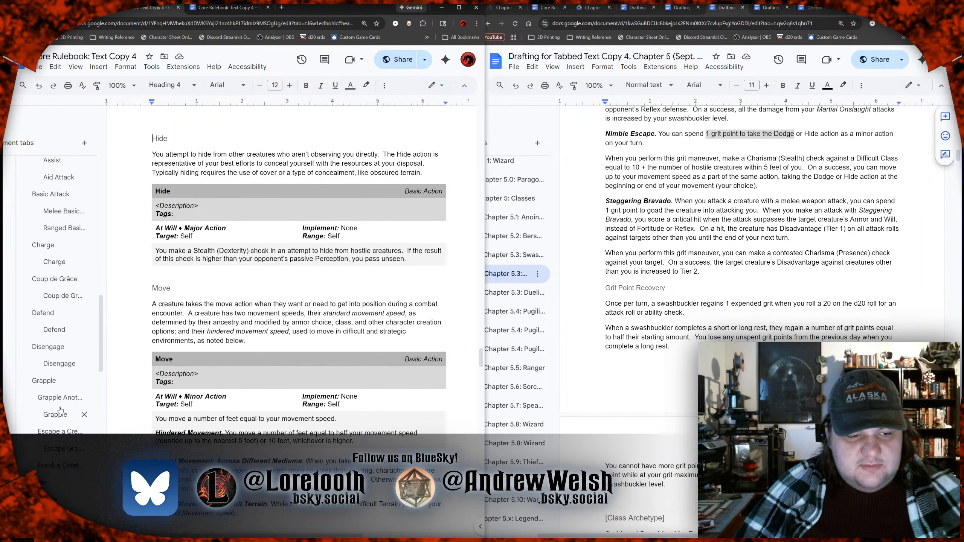
scroll(60, 410, "up", 5)
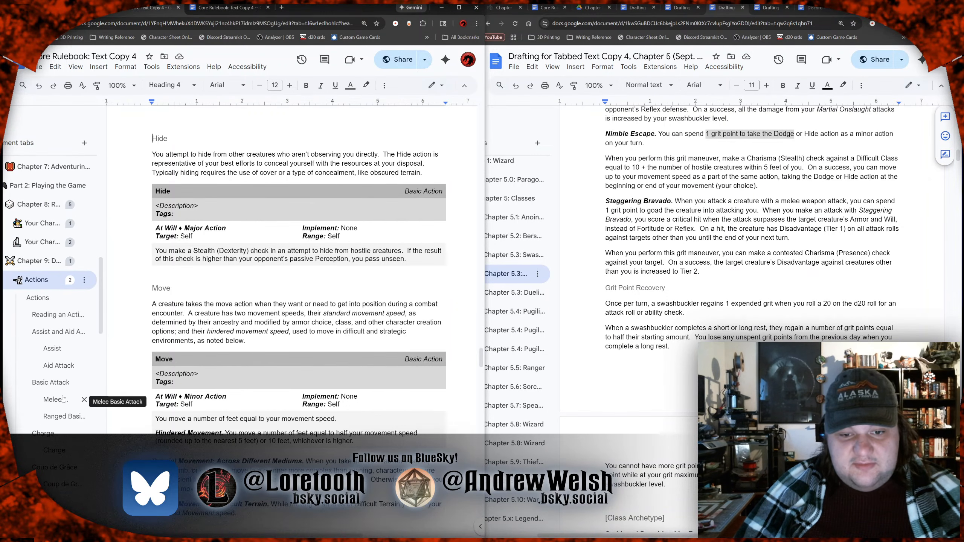
Step: Recheck the action names in the draft's Nimble Escape maneuver and search the Core Rulebook text for "Dodge"
left_click(836, 138)
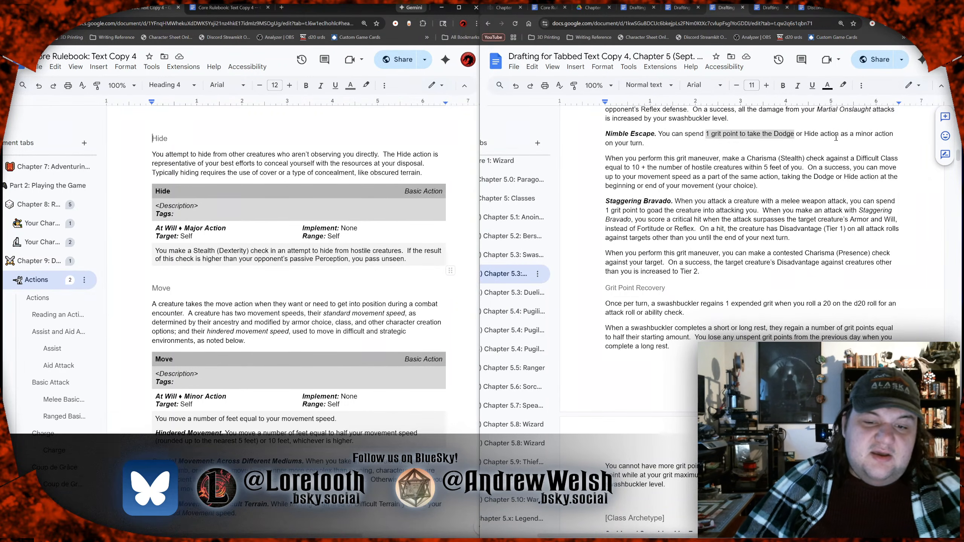
double_click(790, 134)
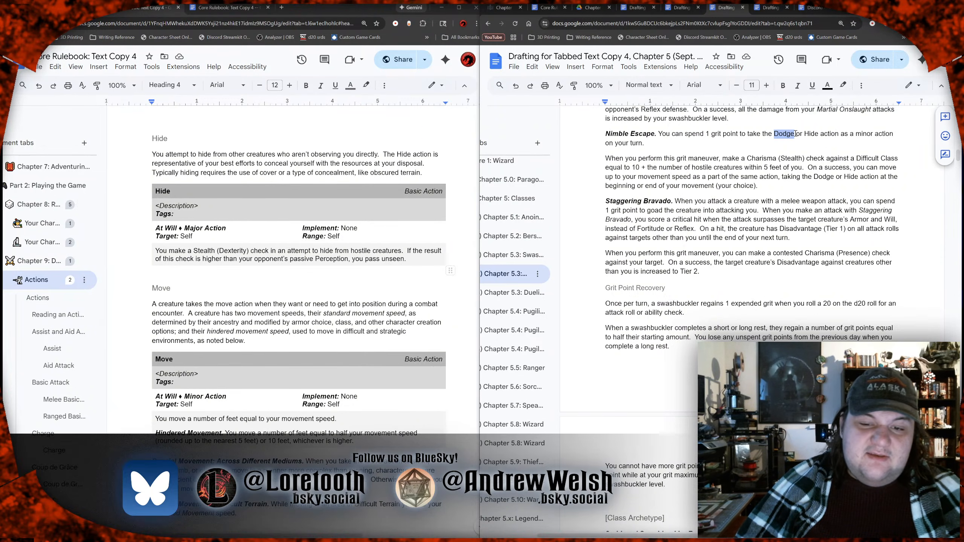
left_click(796, 134)
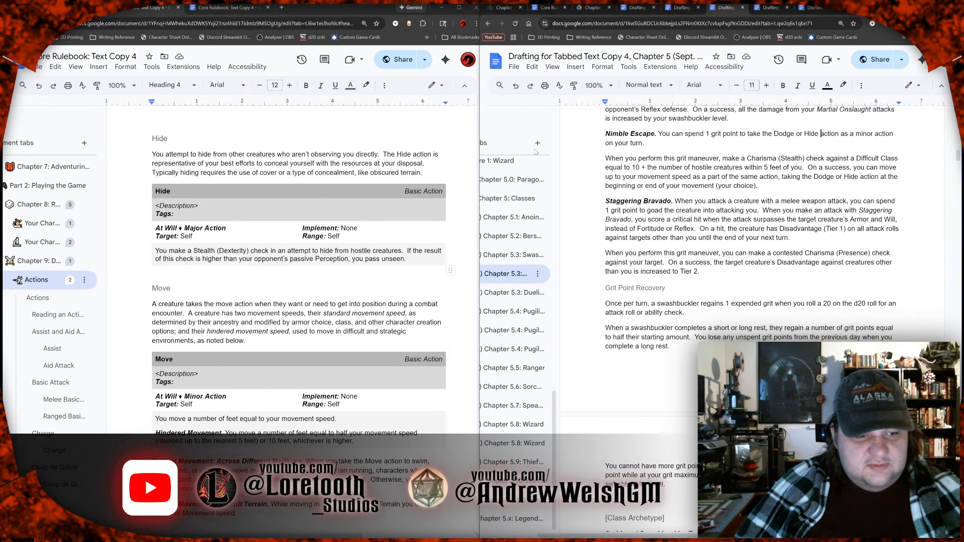
scroll(42, 226, "down", 3)
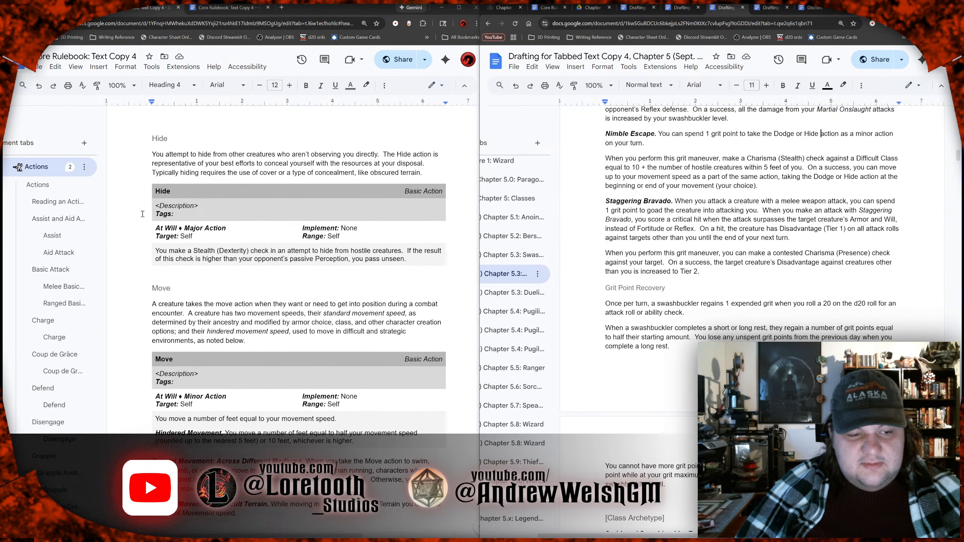
left_click(203, 177)
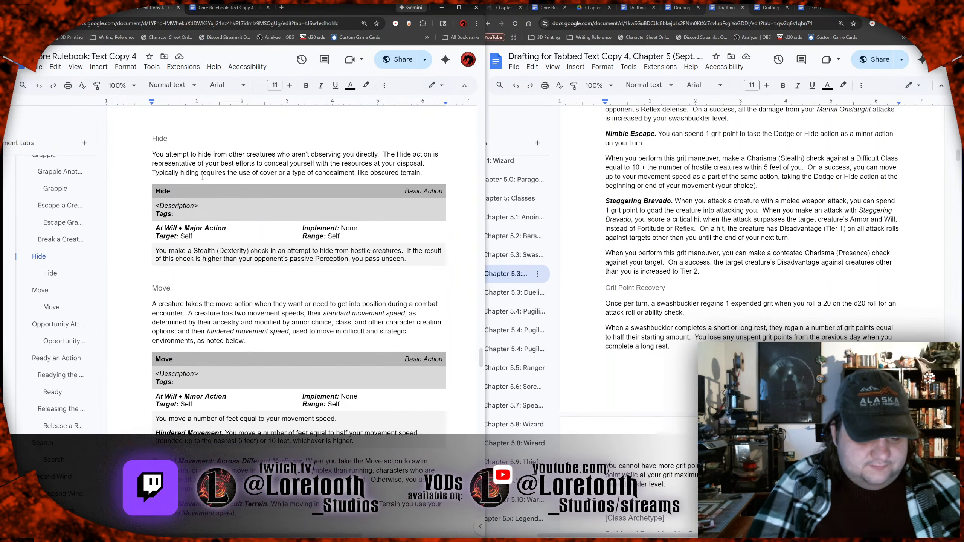
key("ctrl+f")
type("Dodge")
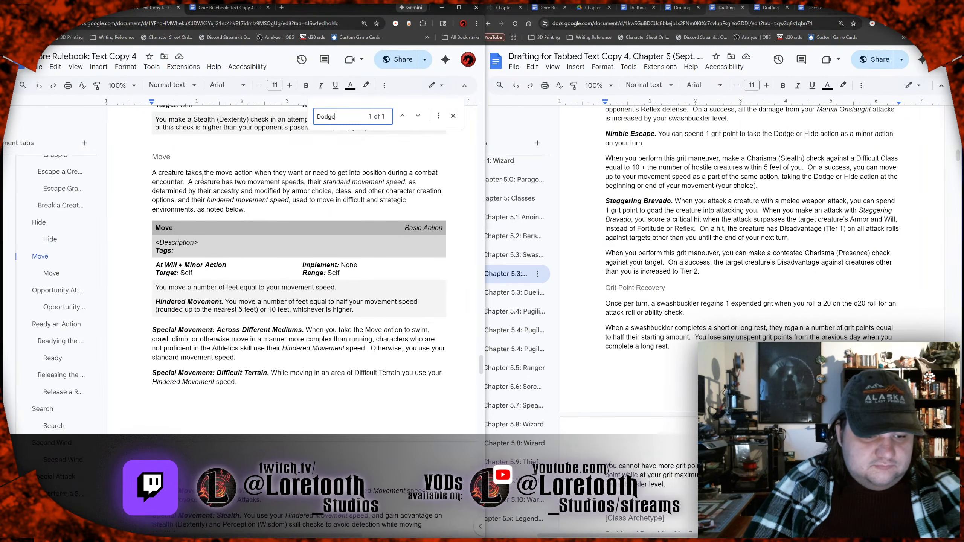
key("Return")
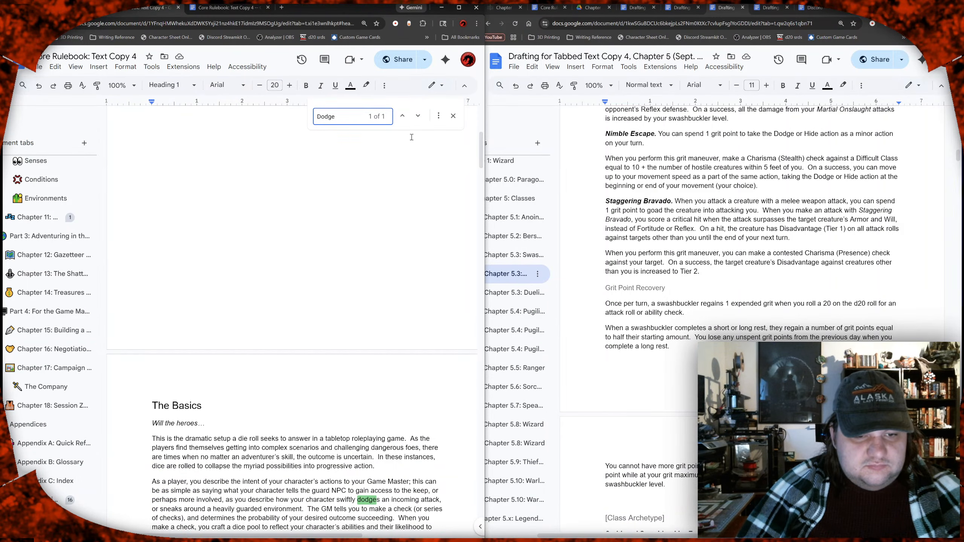
left_click(418, 116)
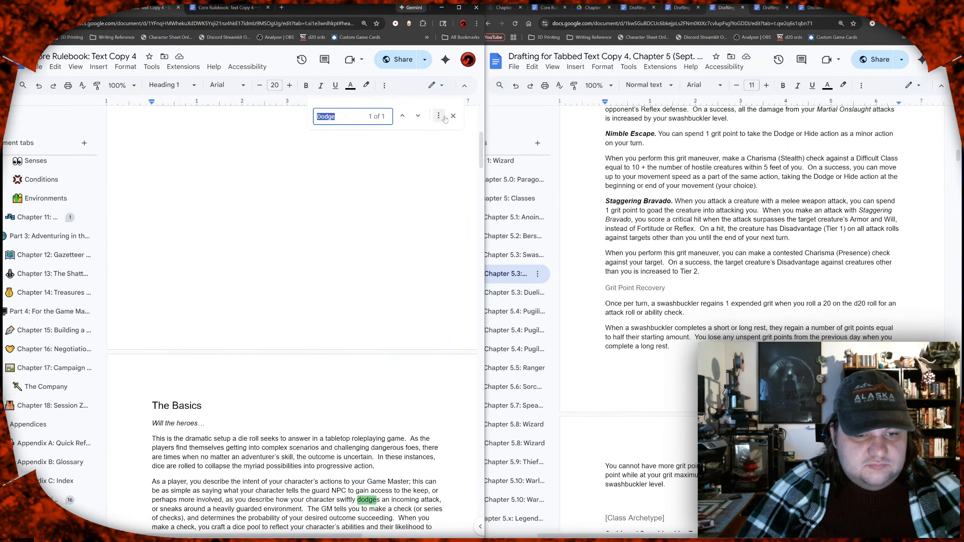
key("Escape")
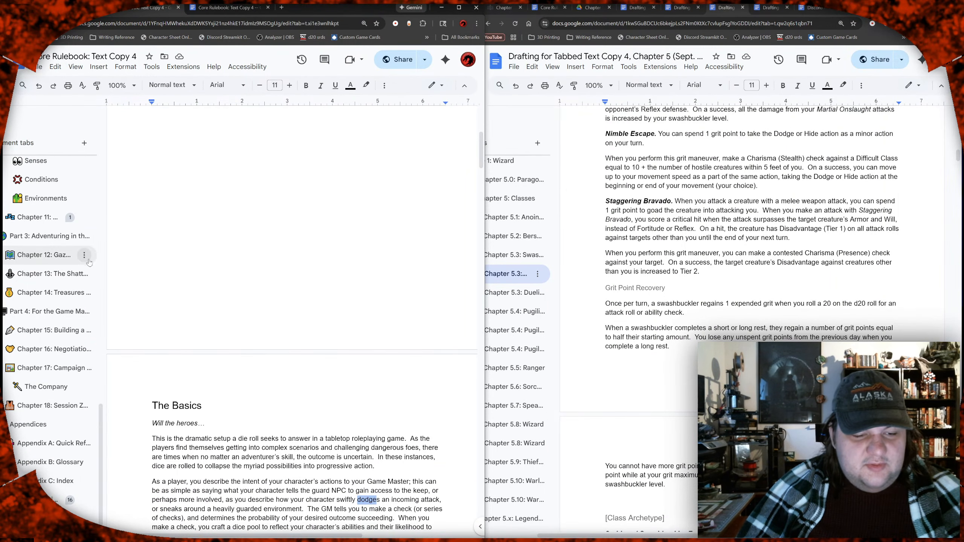
Step: Open the Actions section of Chapter 9 and examine its Major Actions, Minor Actions, Reactions and Other Durations tables for evasive actions
scroll(90, 262, "up", 7)
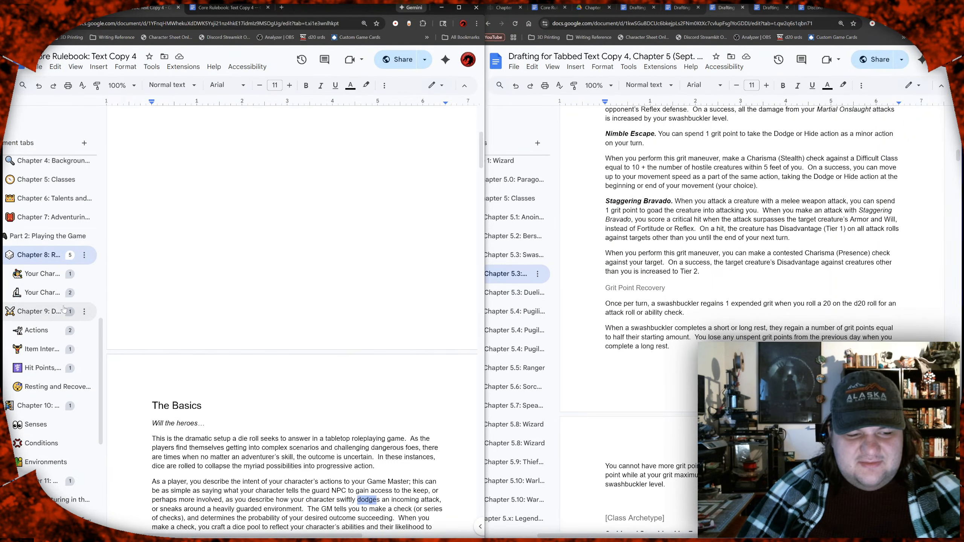
scroll(49, 282, "up", 4)
scroll(49, 283, "down", 5)
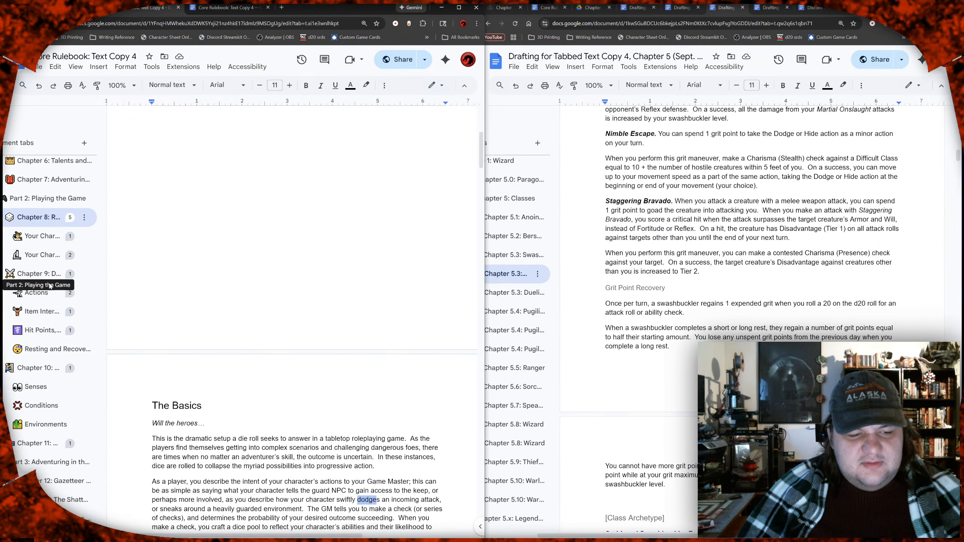
left_click(36, 293)
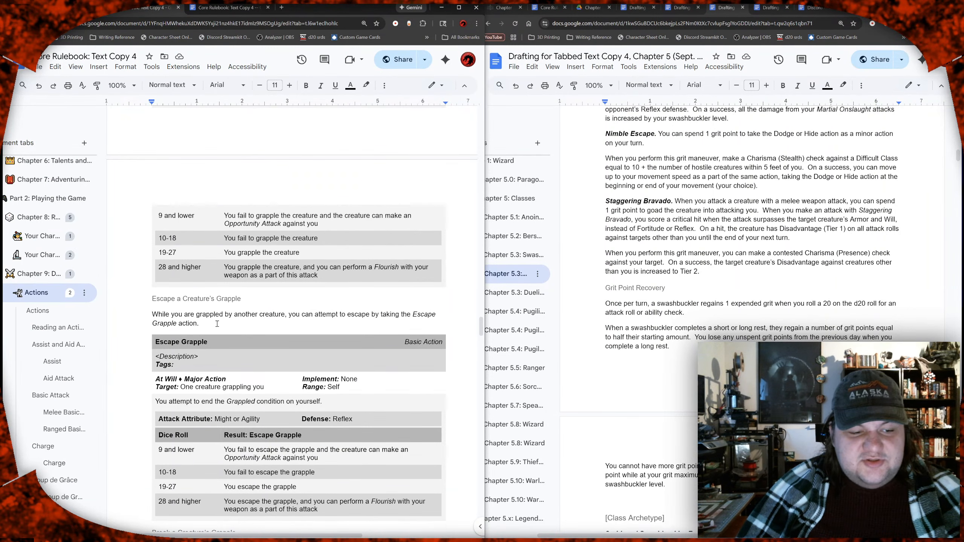
left_click(38, 312)
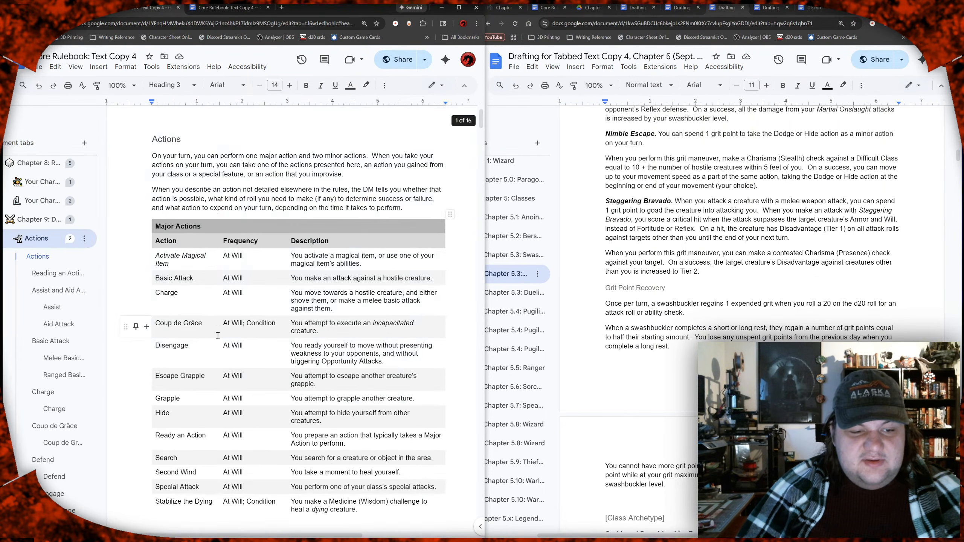
scroll(218, 336, "down", 3)
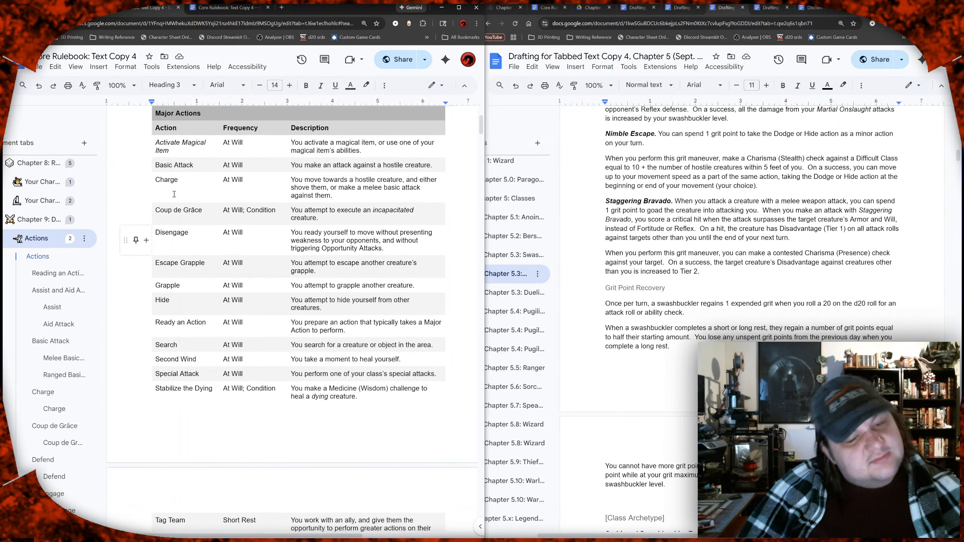
left_click(197, 240)
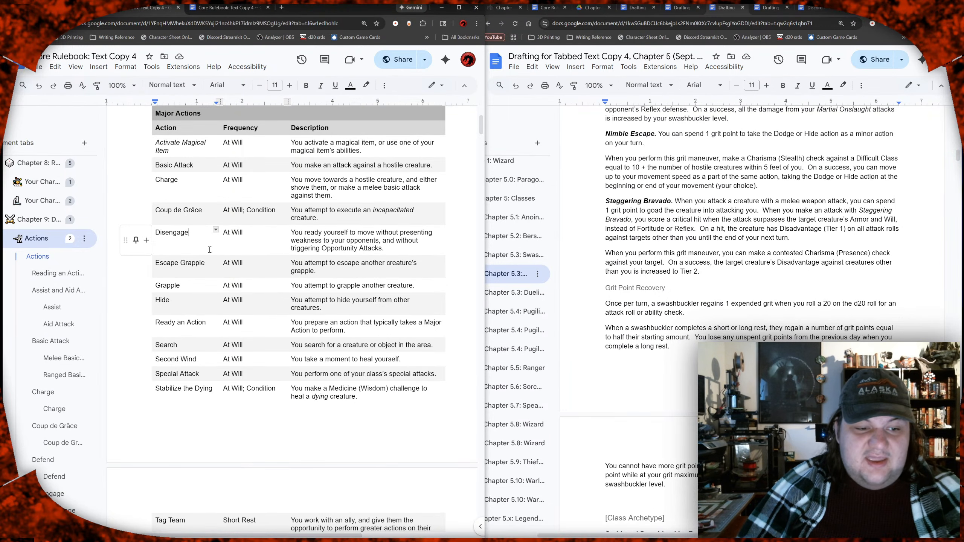
scroll(209, 251, "down", 2)
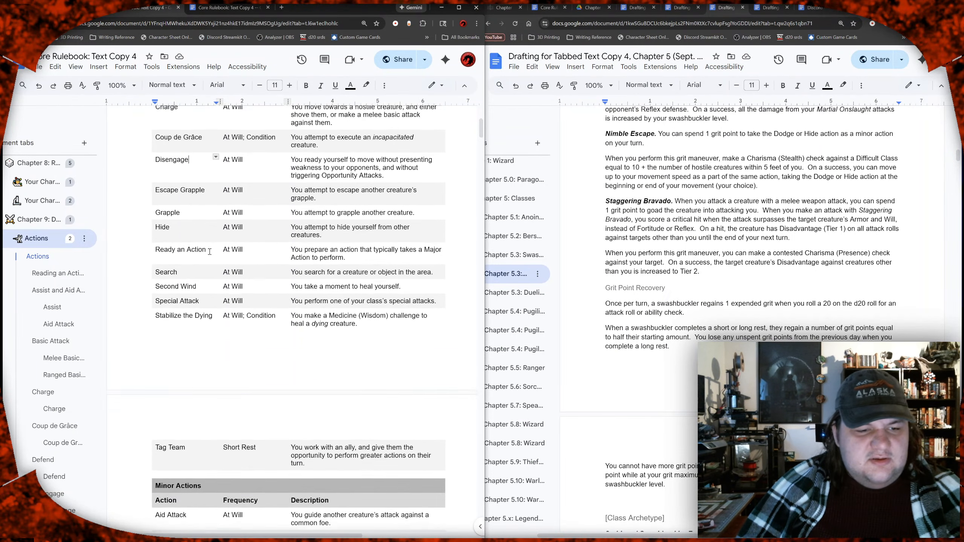
scroll(210, 251, "down", 6)
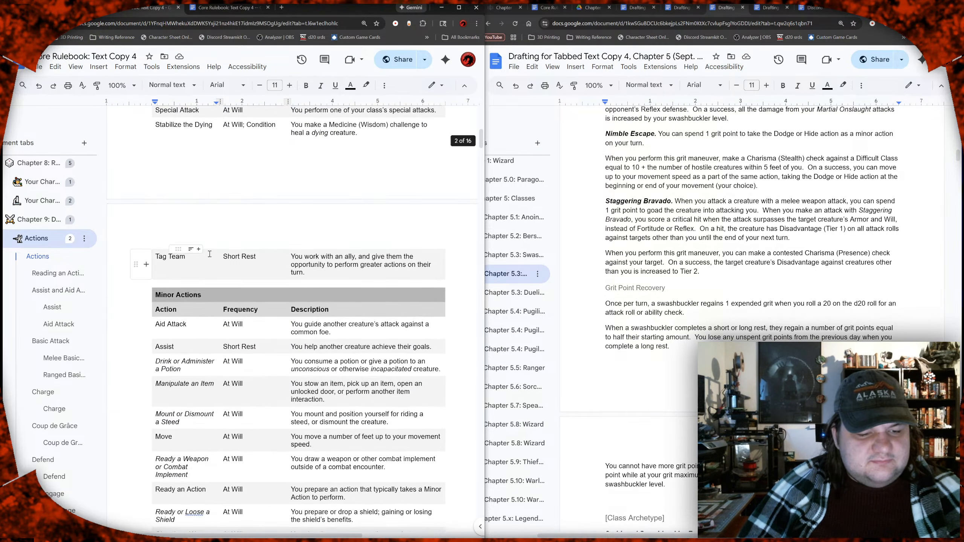
scroll(210, 255, "down", 3)
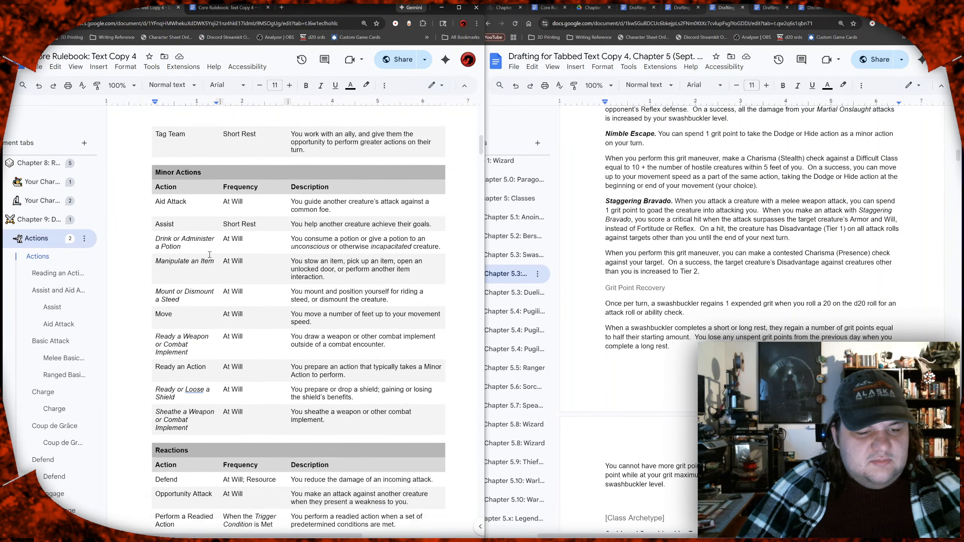
scroll(208, 254, "down", 6)
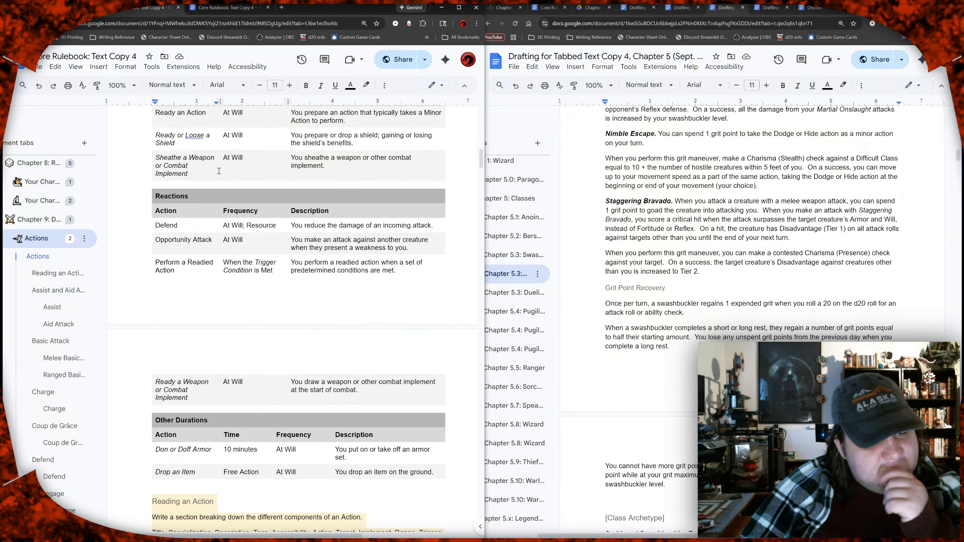
scroll(219, 171, "down", 5)
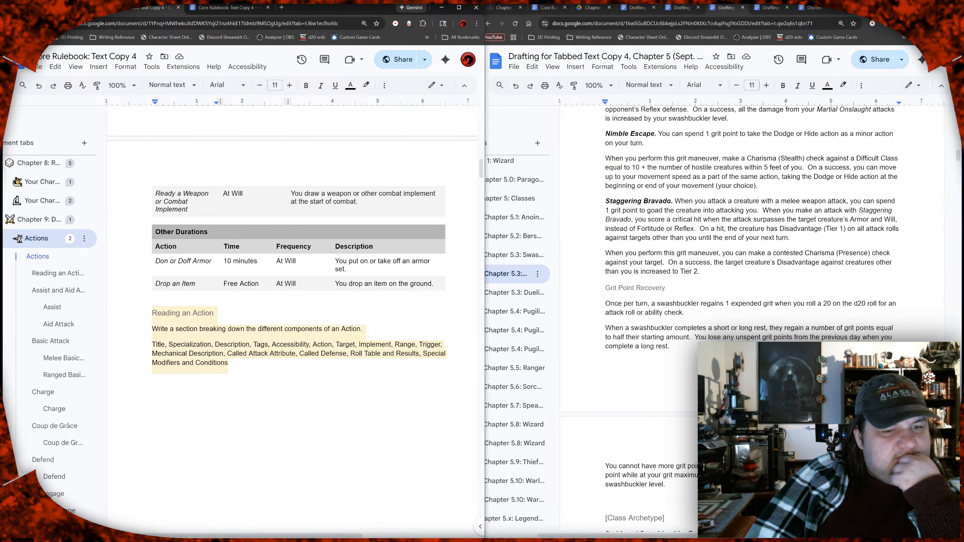
Step: Switch to the Chapter 5: Classes document and replace the Evade description with a copy of the Vitalize effect's description
left_click(227, 9)
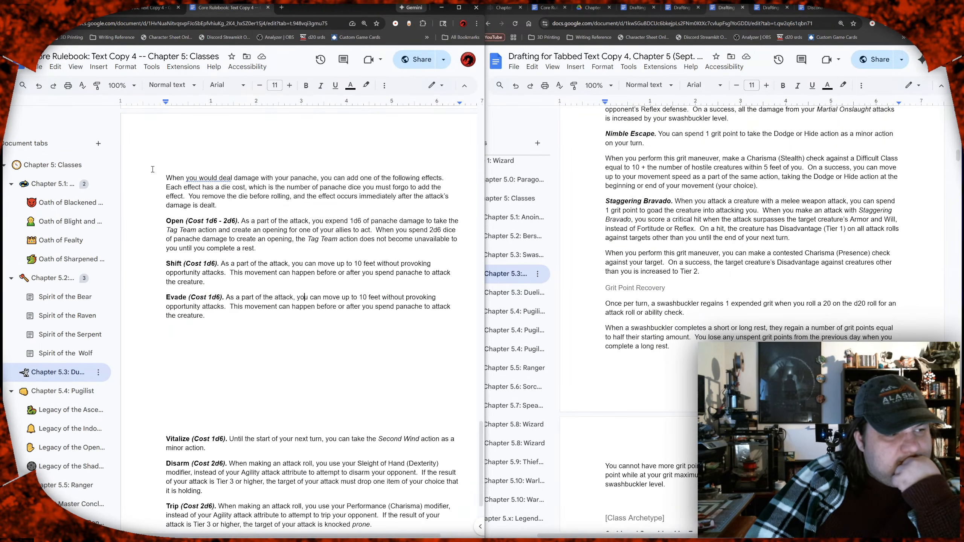
scroll(276, 203, "down", 3)
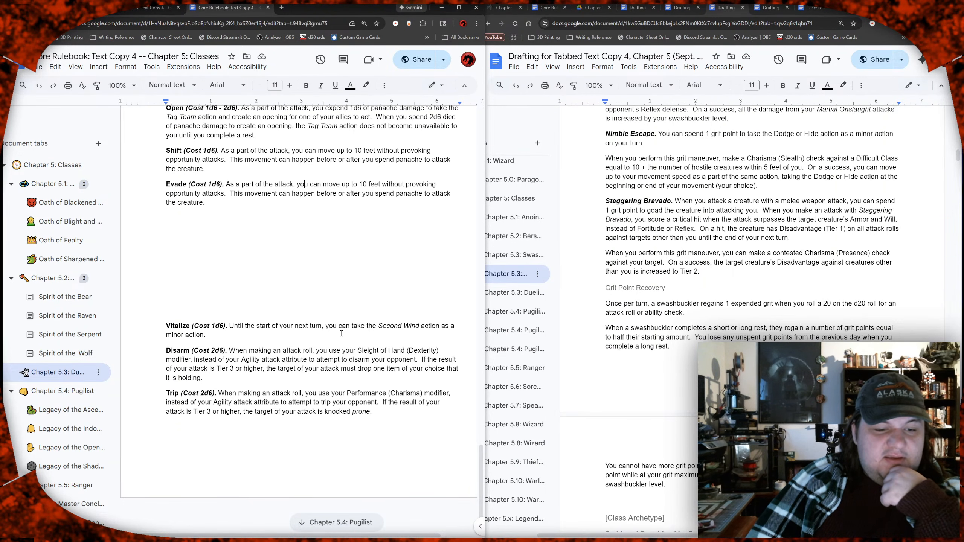
double_click(310, 337)
left_click_drag(240, 334, 232, 326)
key("ctrl+c")
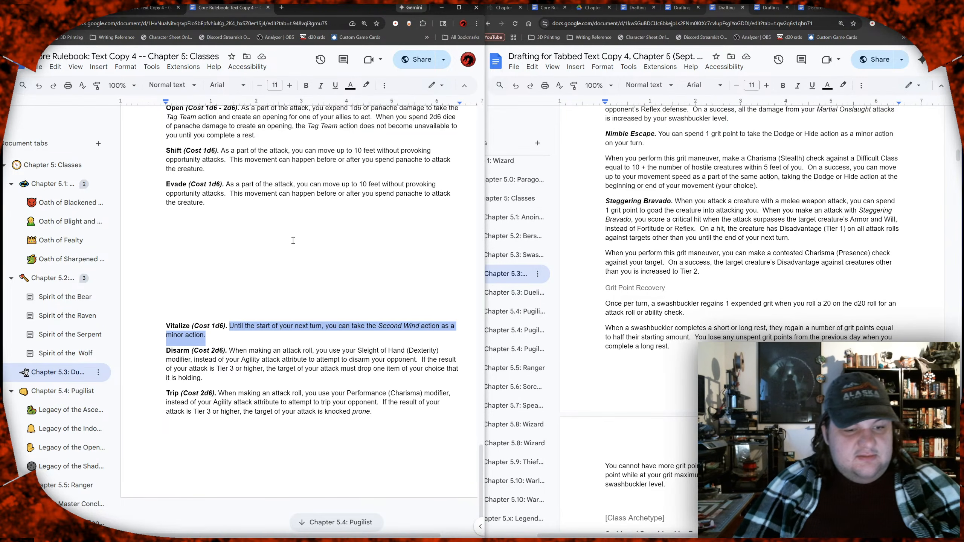
left_click_drag(250, 208, 228, 182)
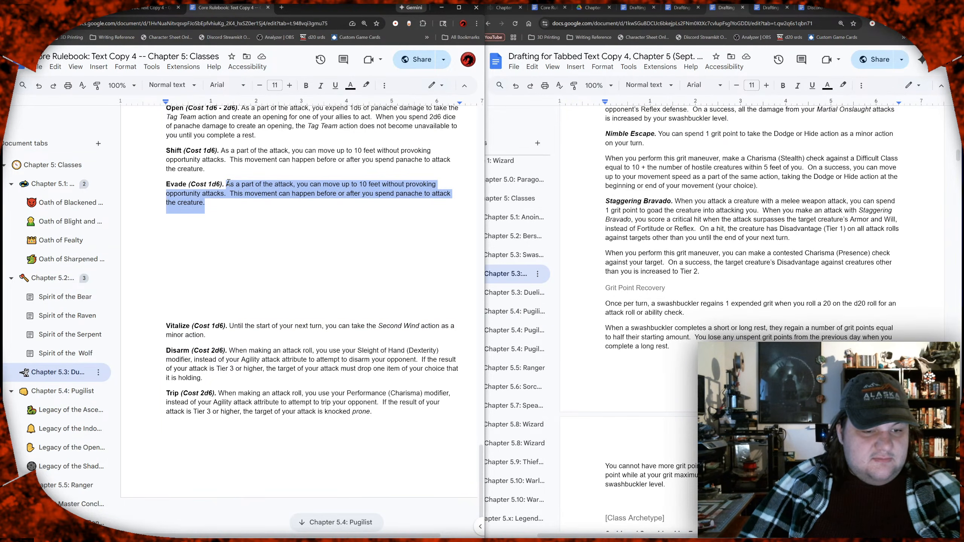
key("ctrl+v")
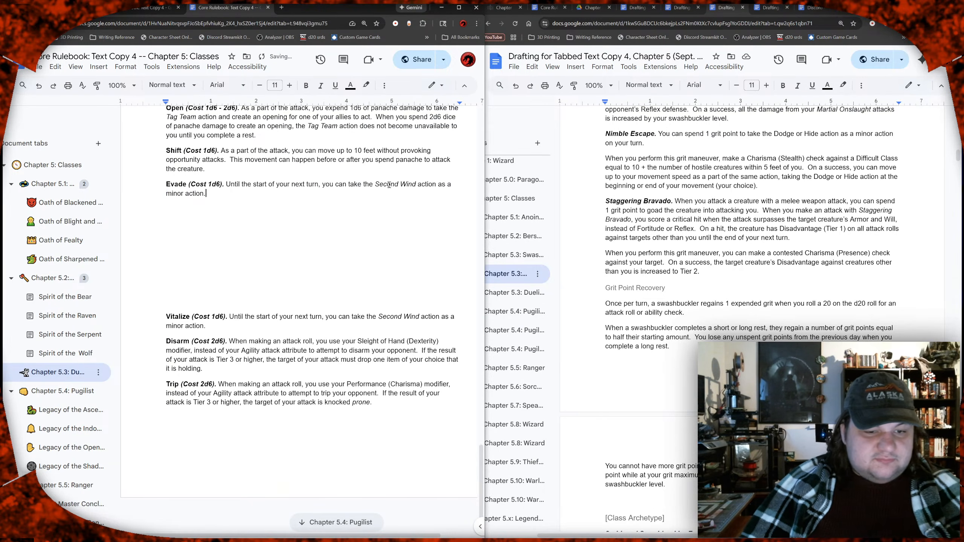
Step: Replace "Second Wind" in the Evade effect with "Disengage, Dodge, or Hide", italicizing the three action names but not "or"
left_click_drag(375, 184, 413, 185)
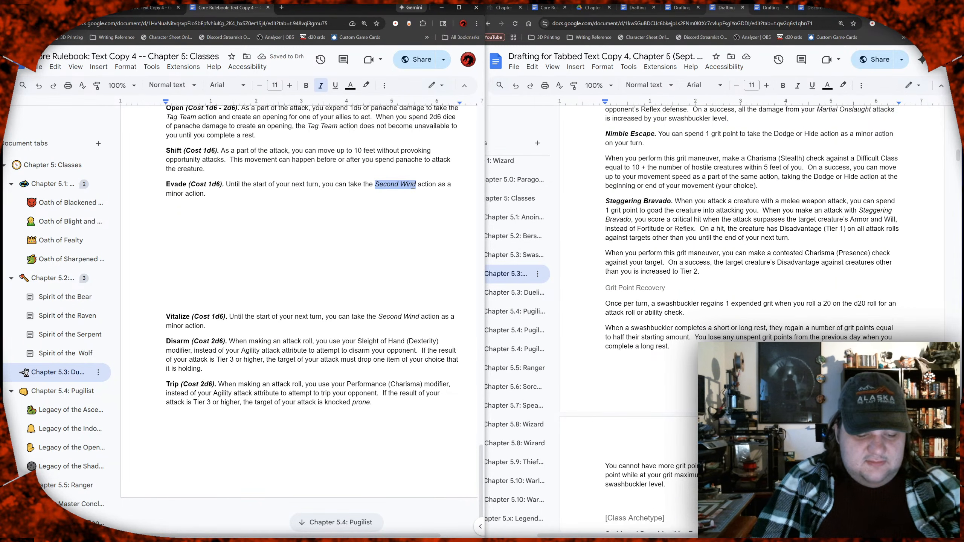
type("Disengage")
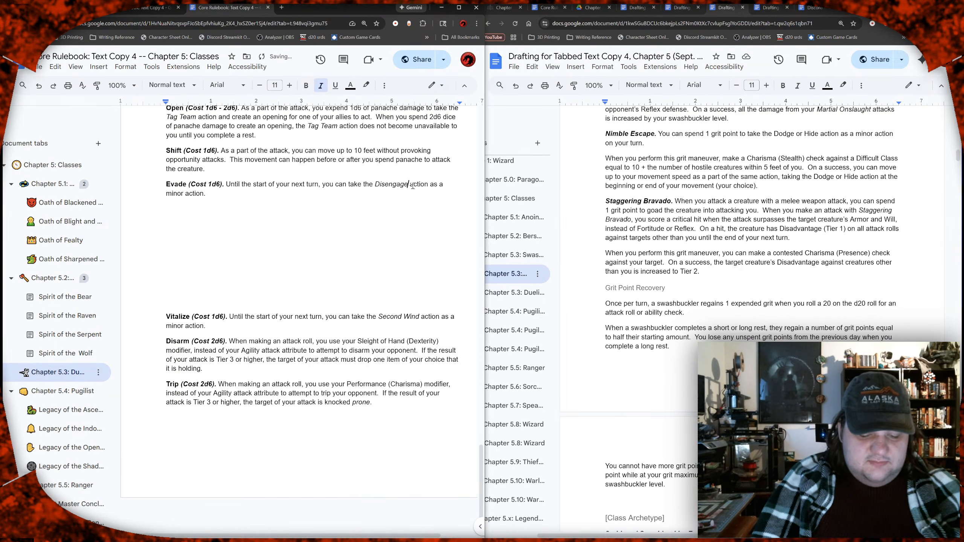
key("ctrl+i")
type(",")
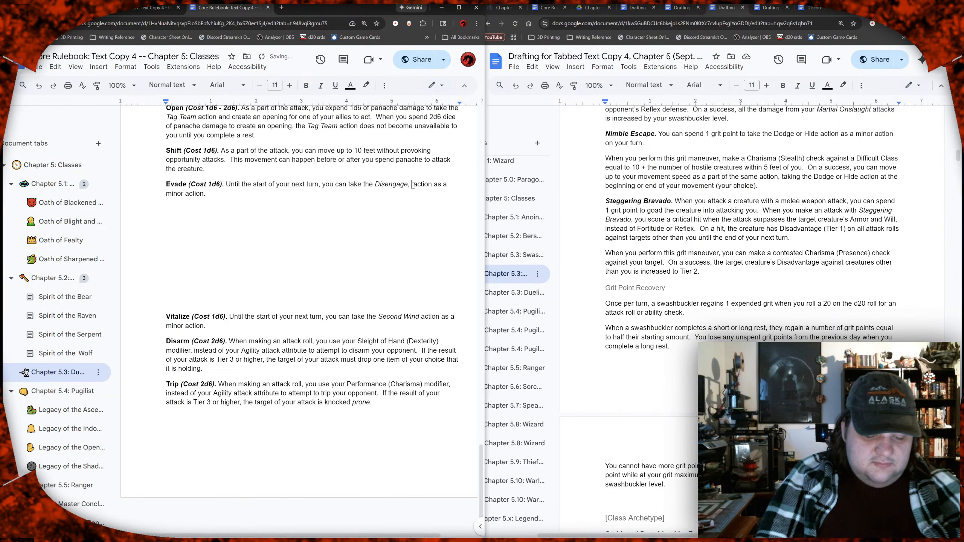
key("ctrl+i")
type("Dodge")
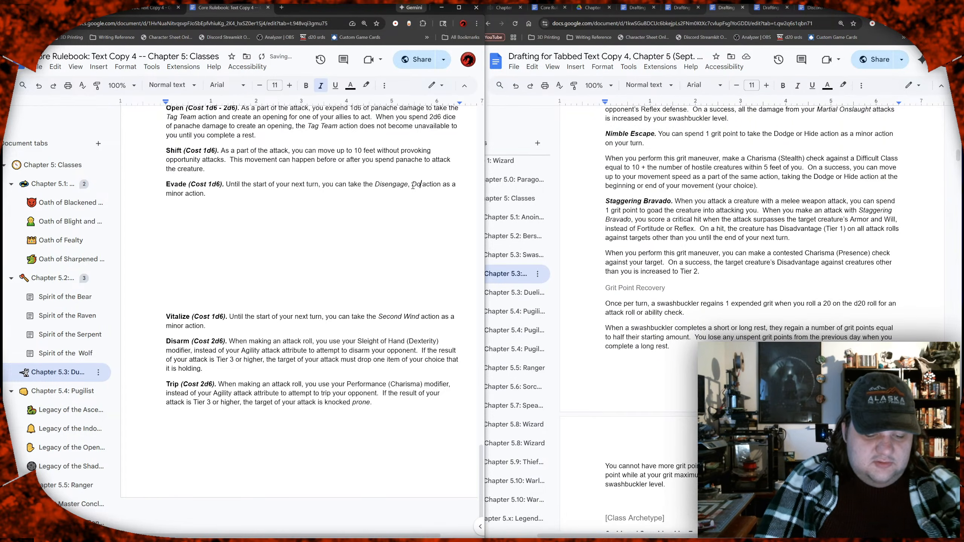
key("ctrl+i")
type(", or")
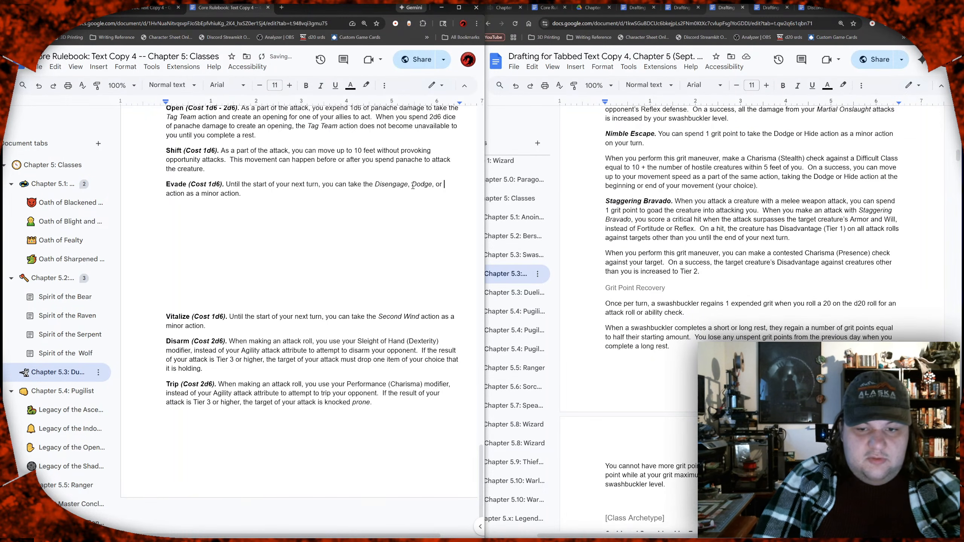
key("ctrl+i")
type("Hide")
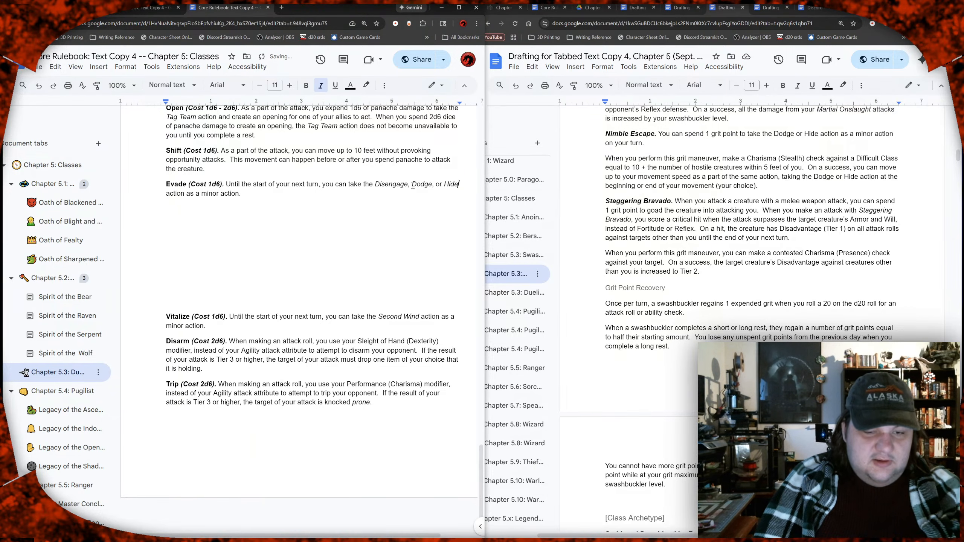
key("ctrl+i")
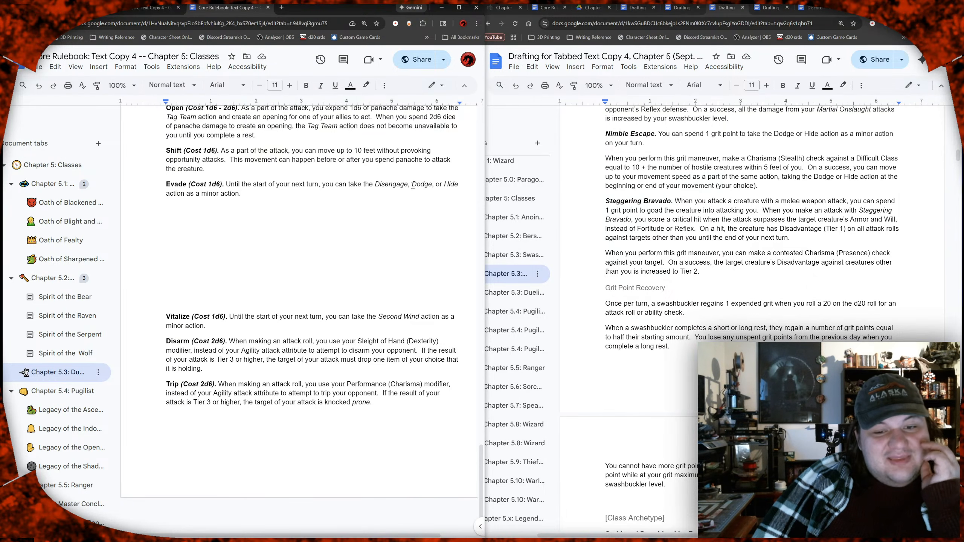
Step: Reread the panache effects and select the Vitalize, Disarm and Trip paragraphs together with the blank line above them
key("Up")
key("Up")
key("Up")
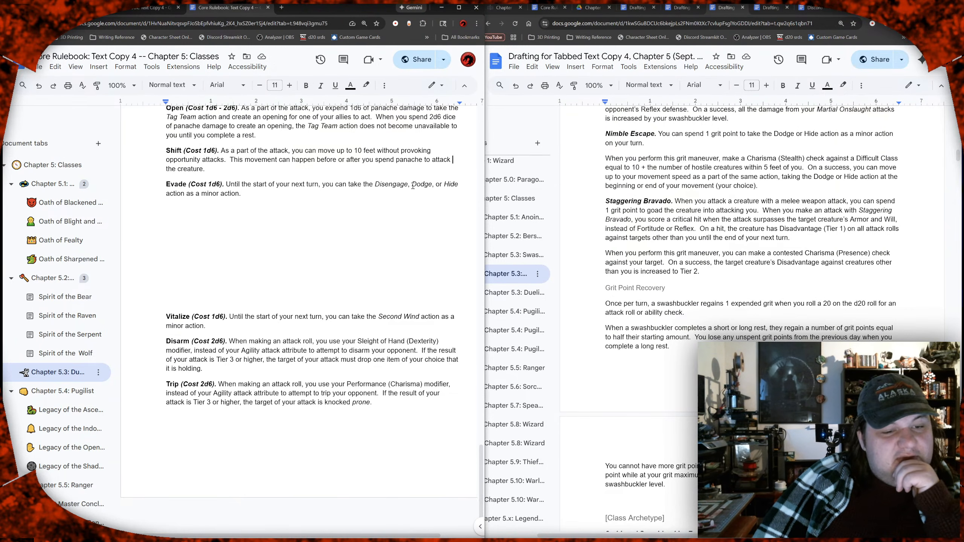
scroll(413, 185, "up", 2)
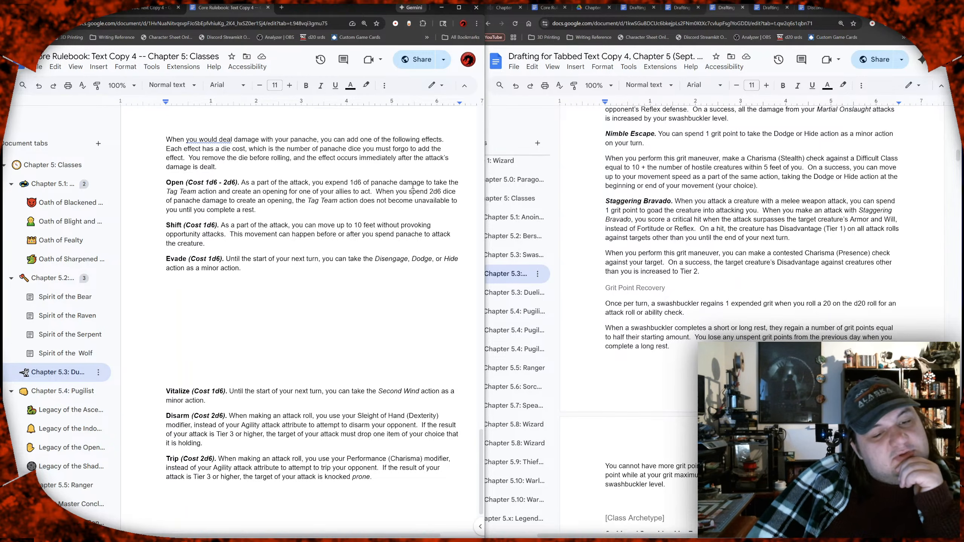
double_click(243, 302)
scroll(243, 302, "down", 2)
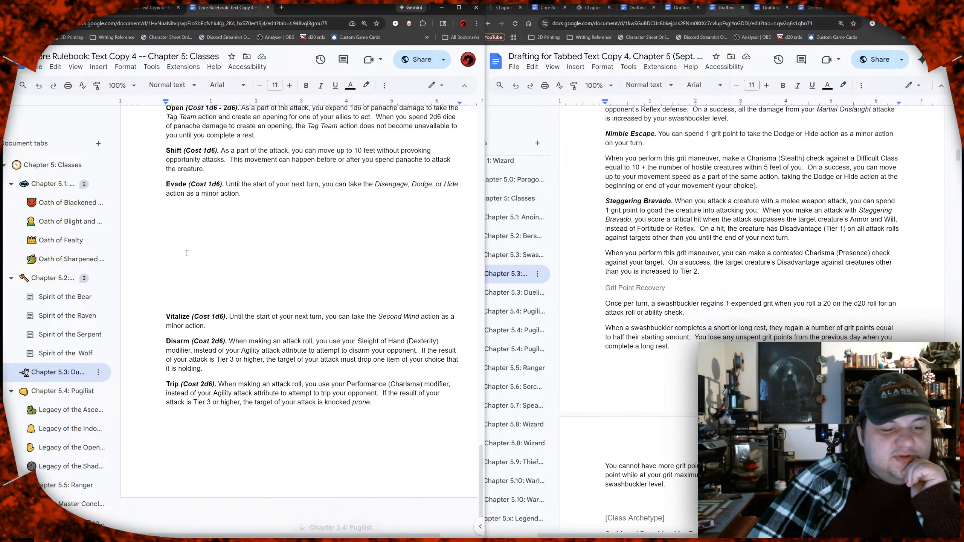
left_click_drag(185, 320, 243, 433)
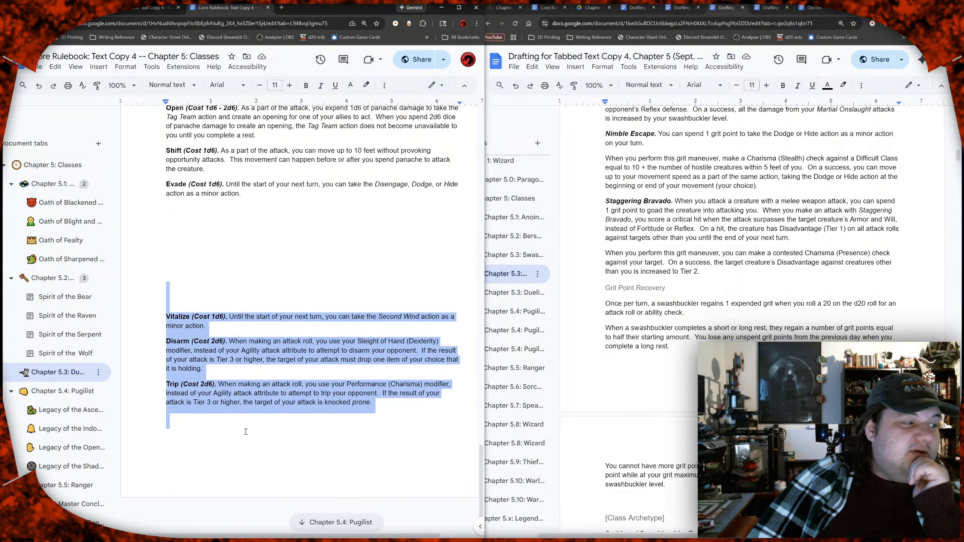
left_click(246, 432)
left_click_drag(183, 288, 203, 428)
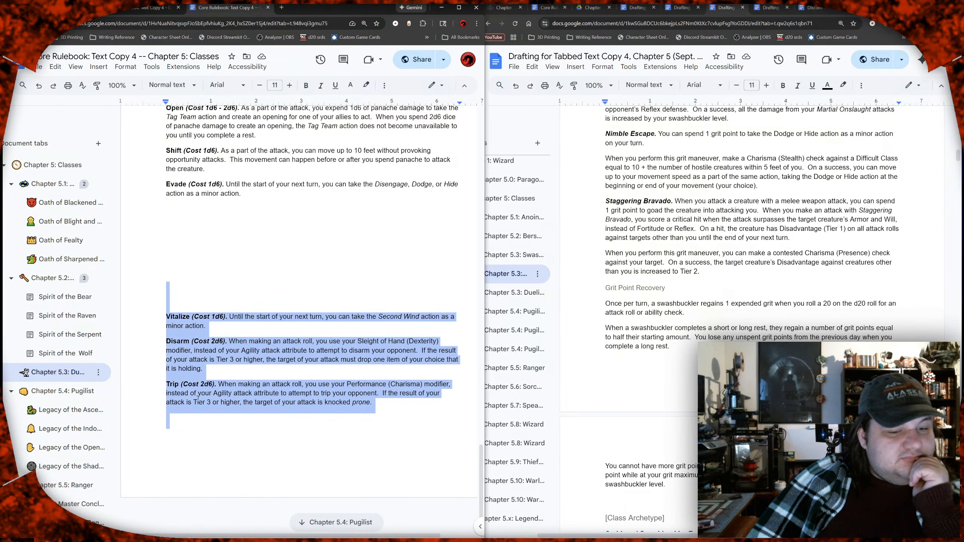
left_click_drag(201, 298, 205, 429)
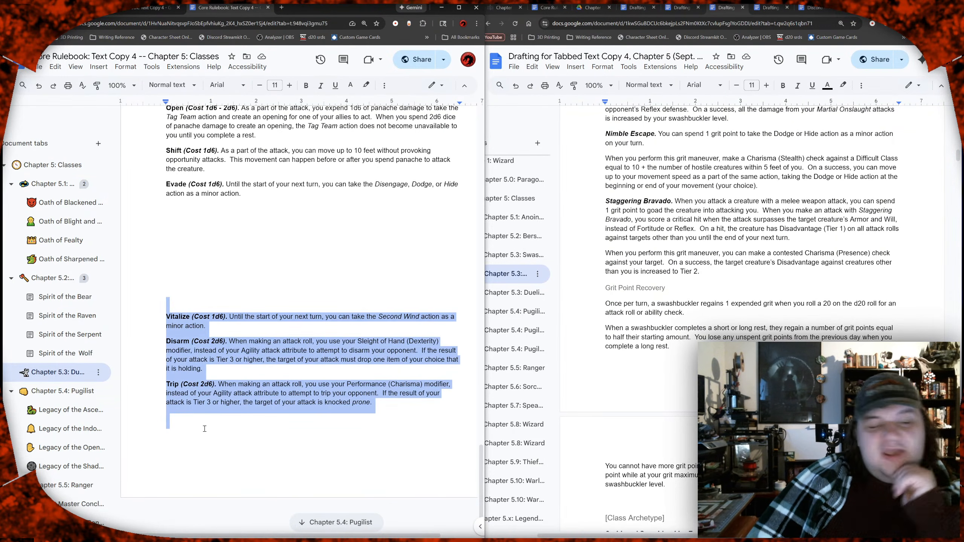
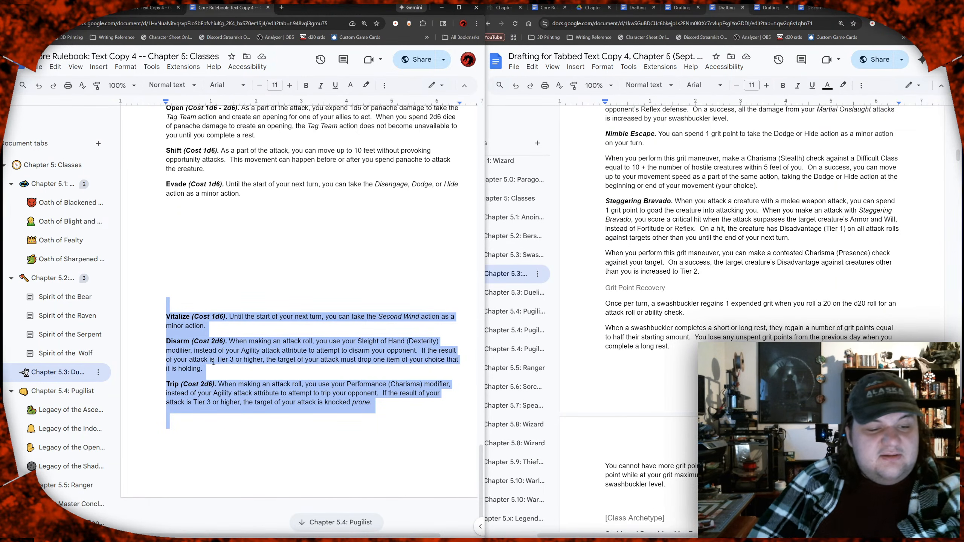
Step: Switch to the Core Rulebook: Text Copy 4 document and insert a row below Disengage in the Major Actions table
left_click(205, 285)
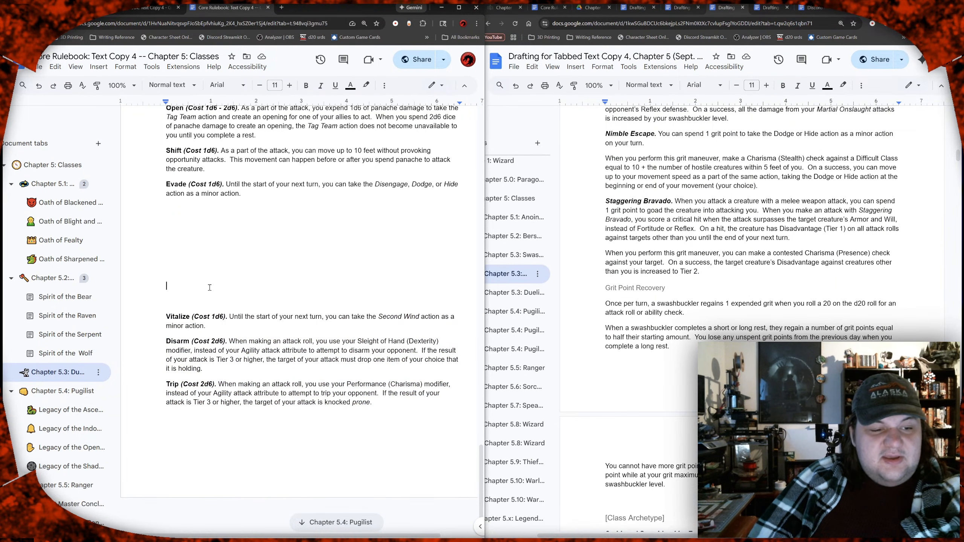
left_click(143, 8)
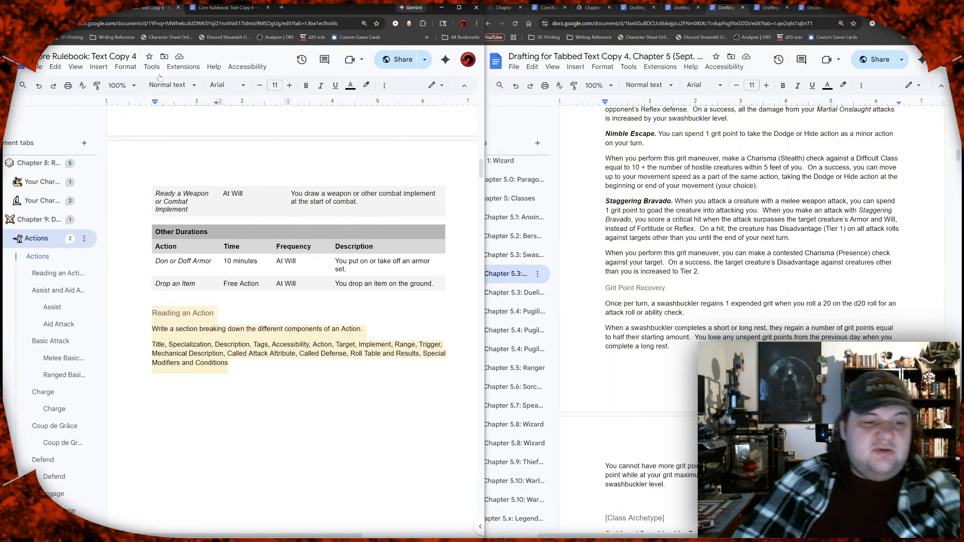
scroll(233, 226, "up", 10)
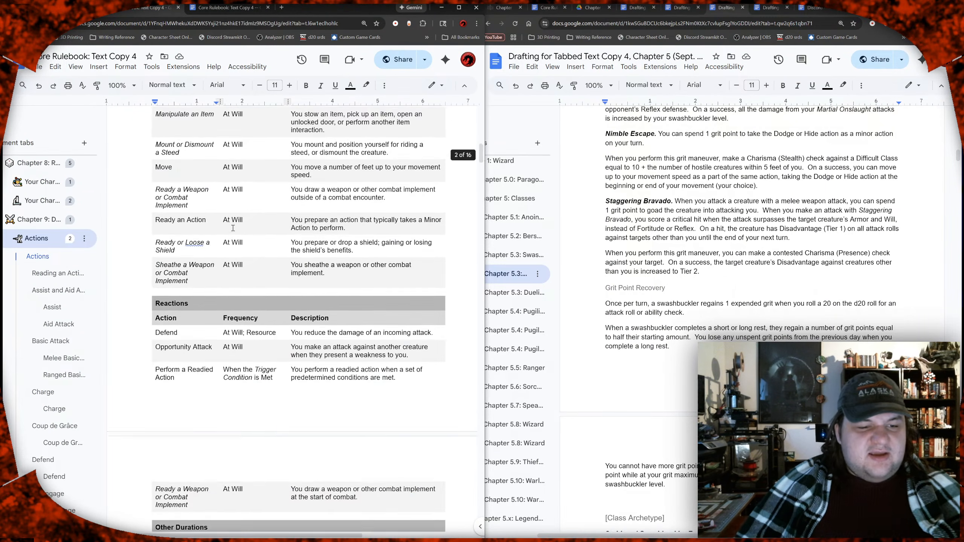
scroll(234, 226, "up", 10)
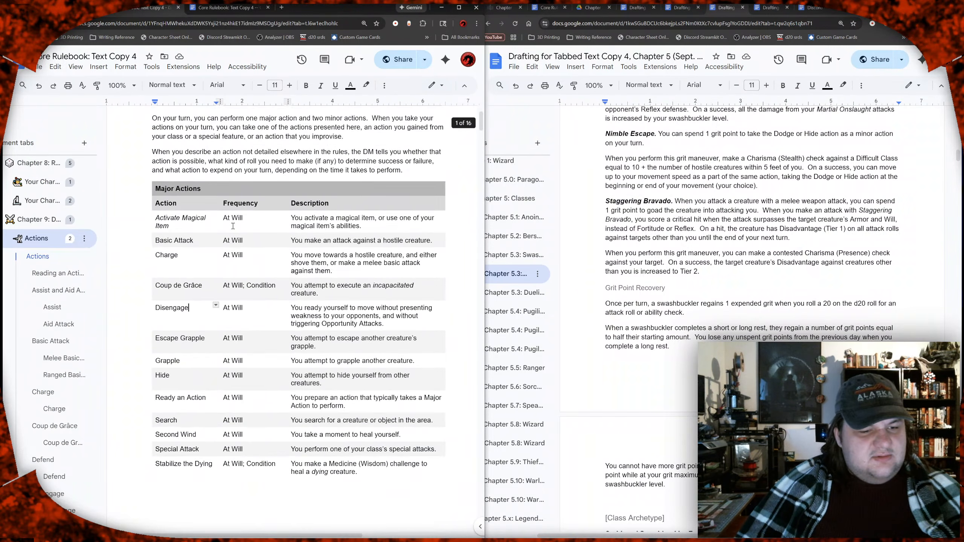
scroll(215, 226, "down", 2)
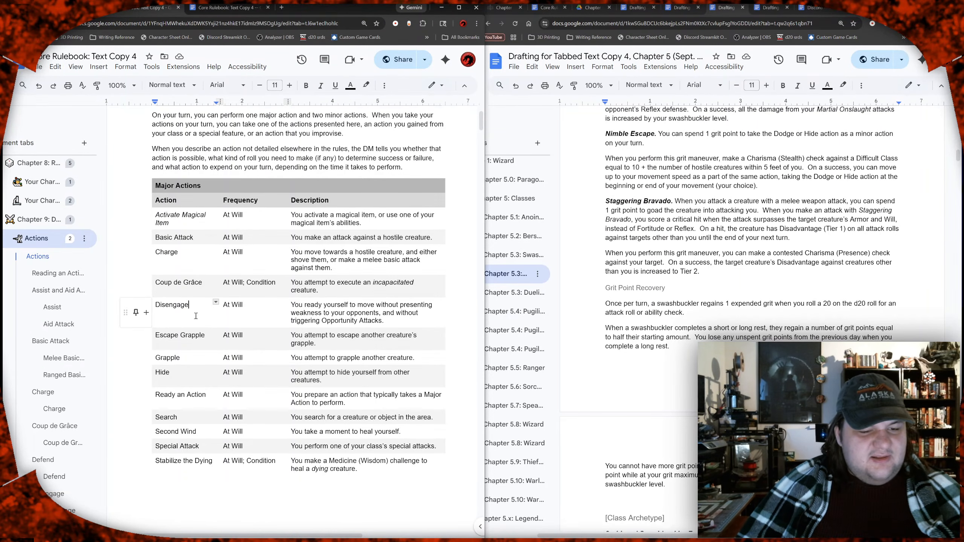
scroll(198, 313, "down", 1)
scroll(198, 313, "down", 1)
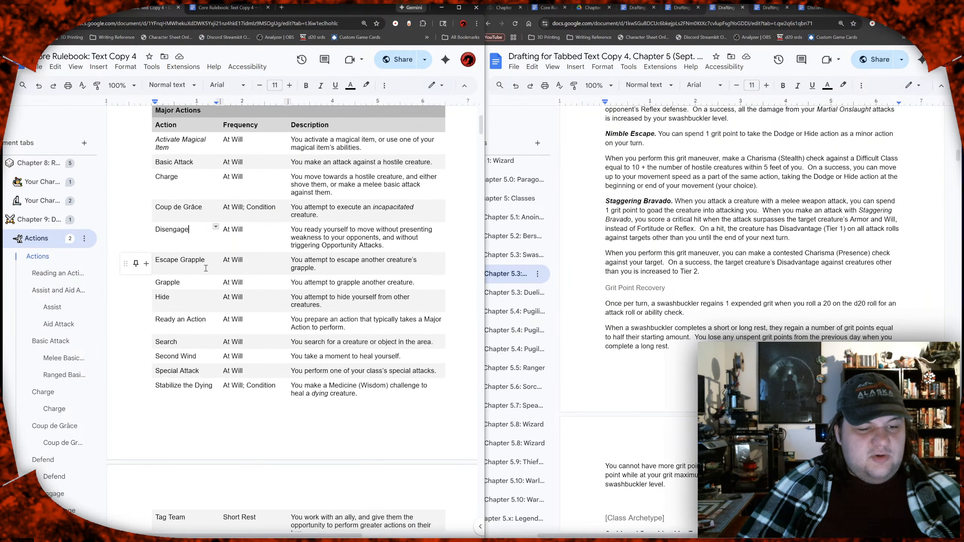
right_click(199, 245)
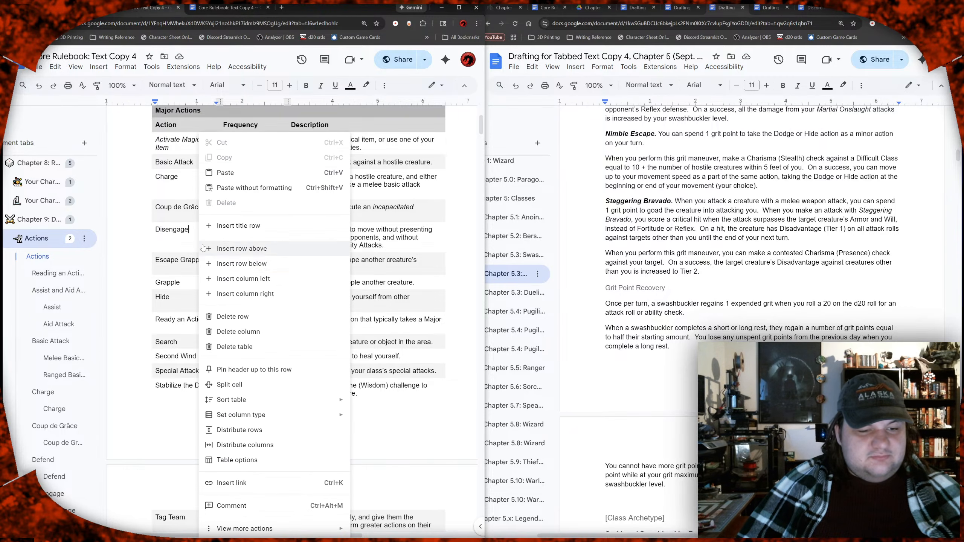
left_click(237, 263)
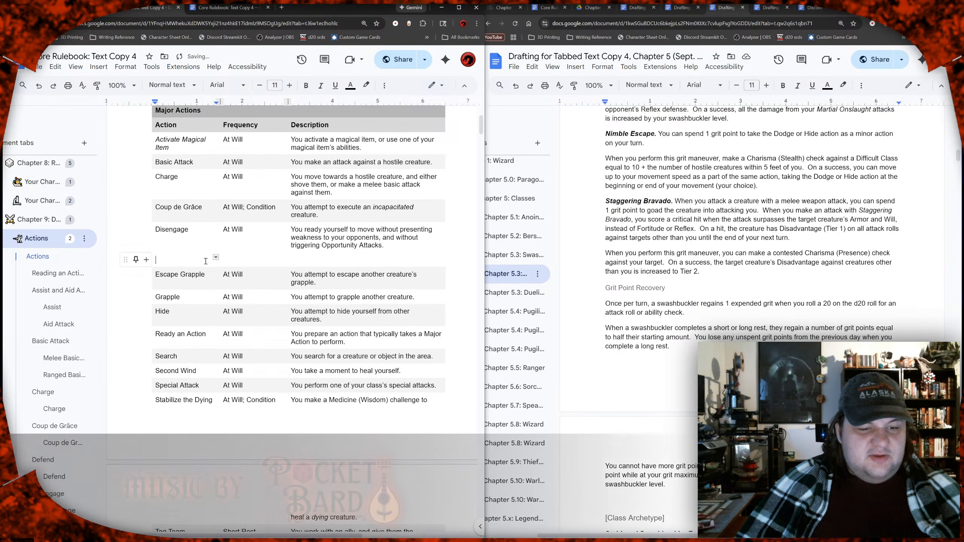
type("Dod")
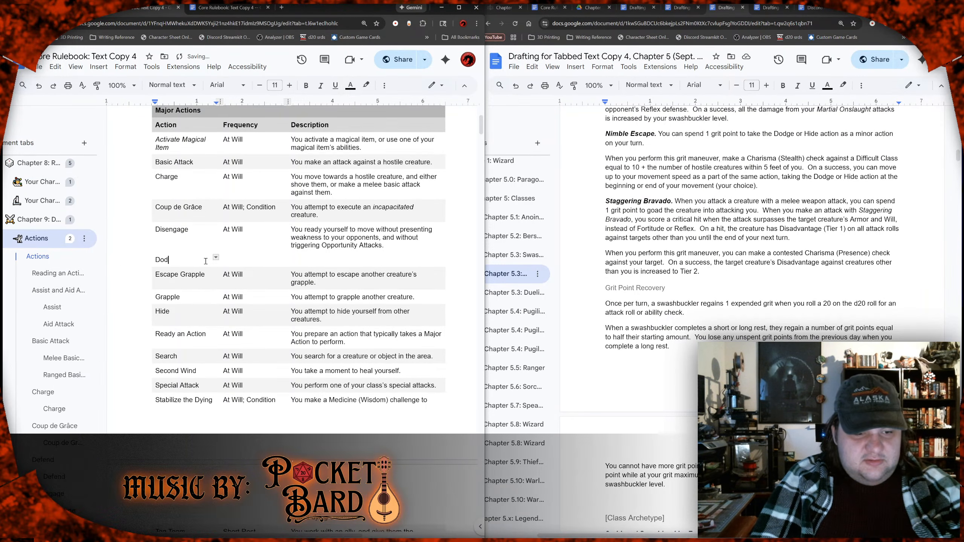
type("ge")
key("Tab")
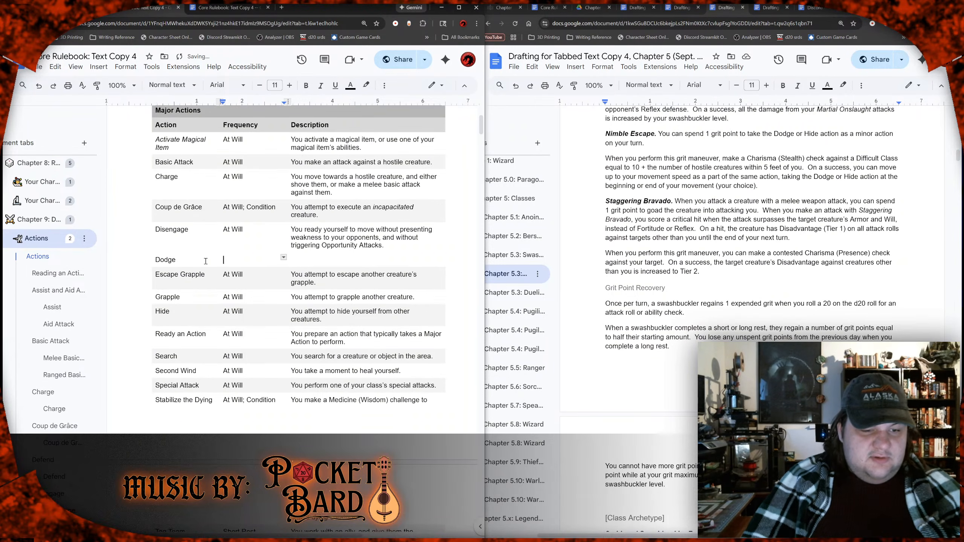
key("ctrl+a")
type("t")
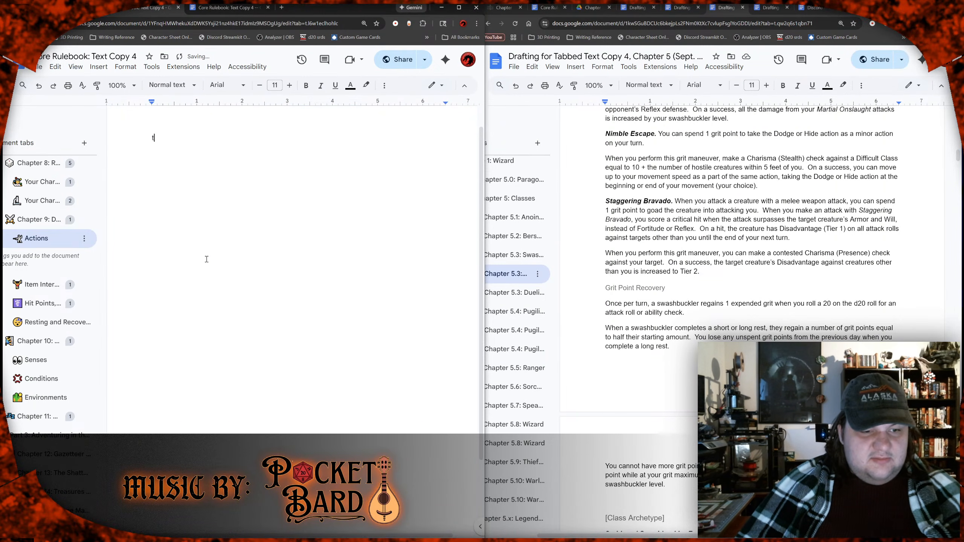
key("ctrl+z")
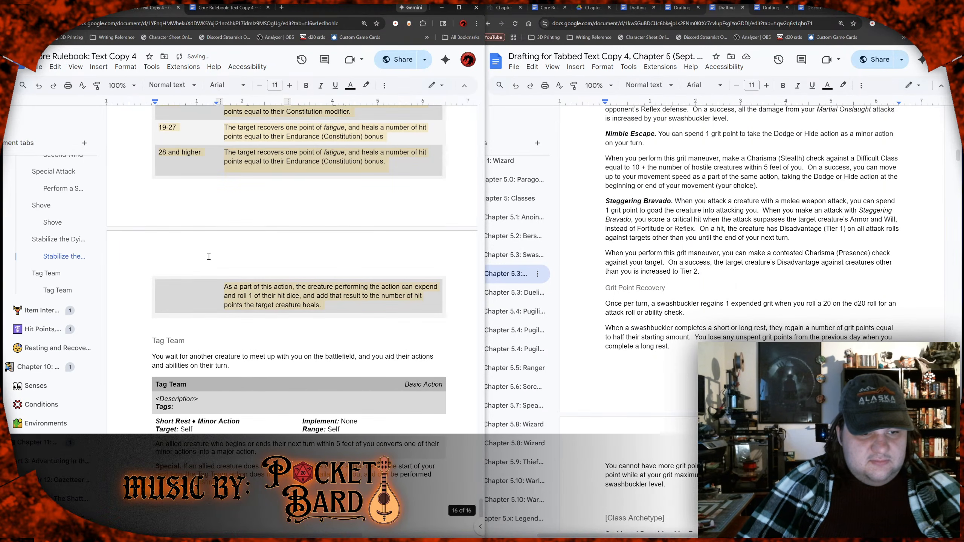
scroll(228, 252, "up", 12)
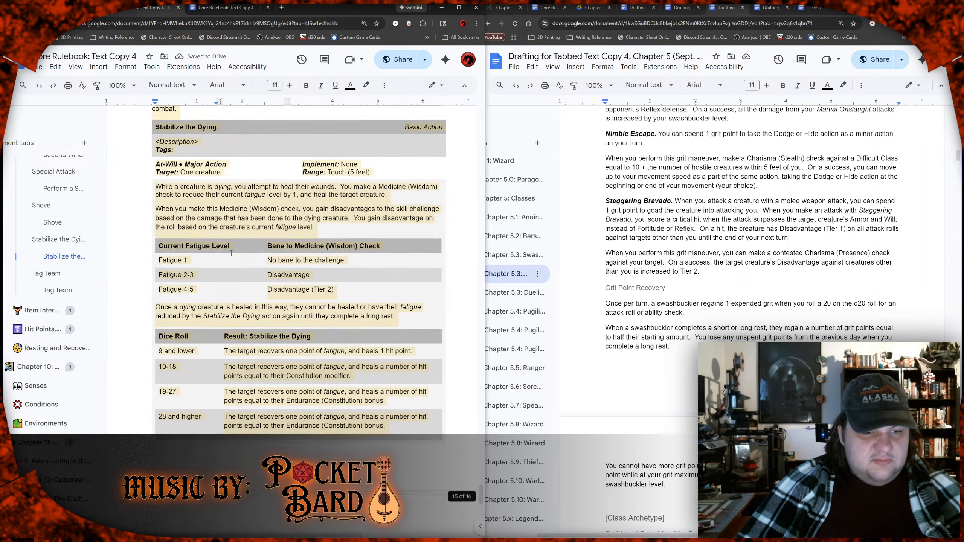
scroll(235, 252, "up", 20)
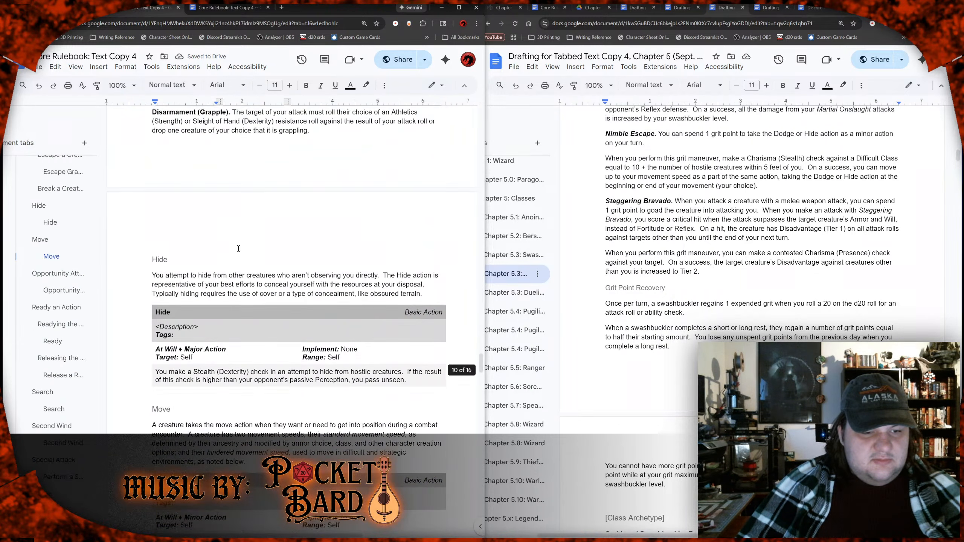
scroll(236, 247, "up", 15)
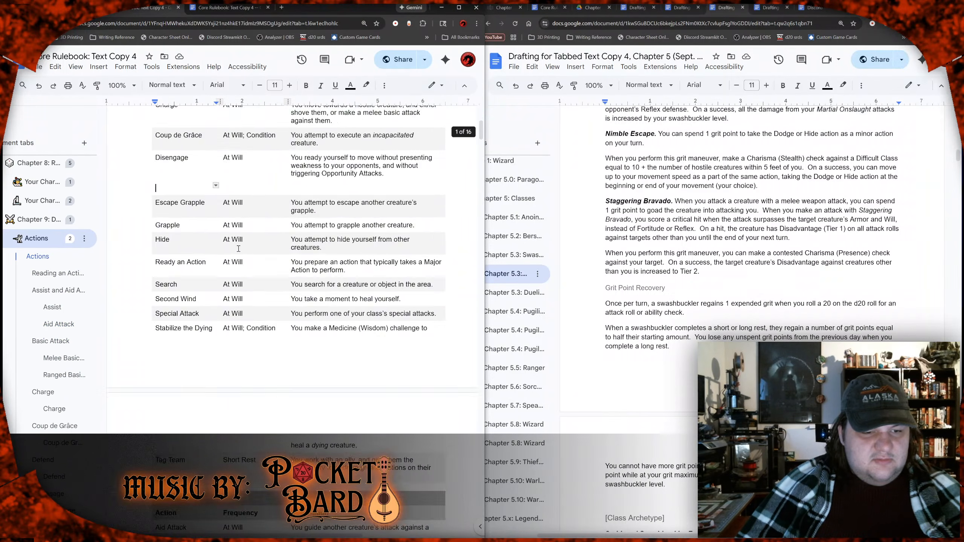
Step: Fill the blank row below Disengage with the action "Dodge" and the frequency "At Will"
type("D")
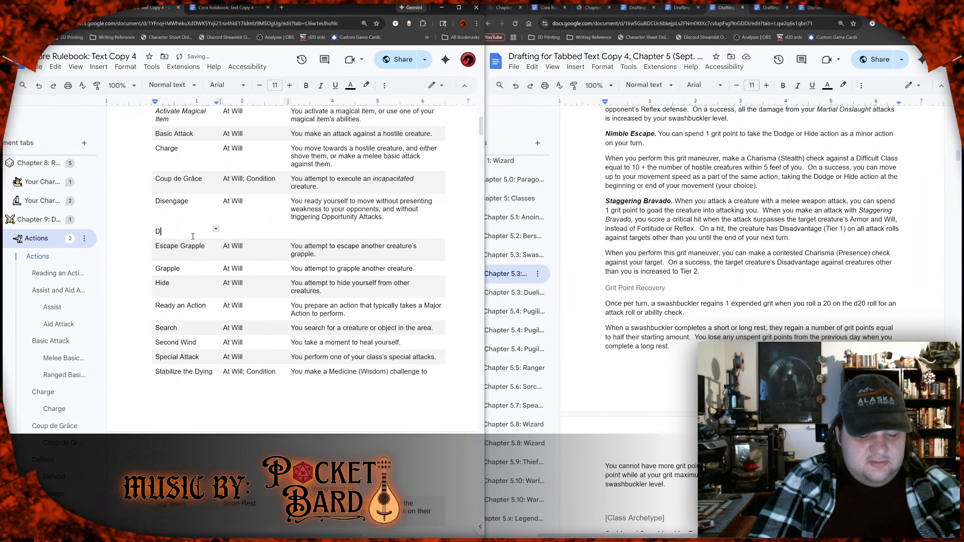
type("odge")
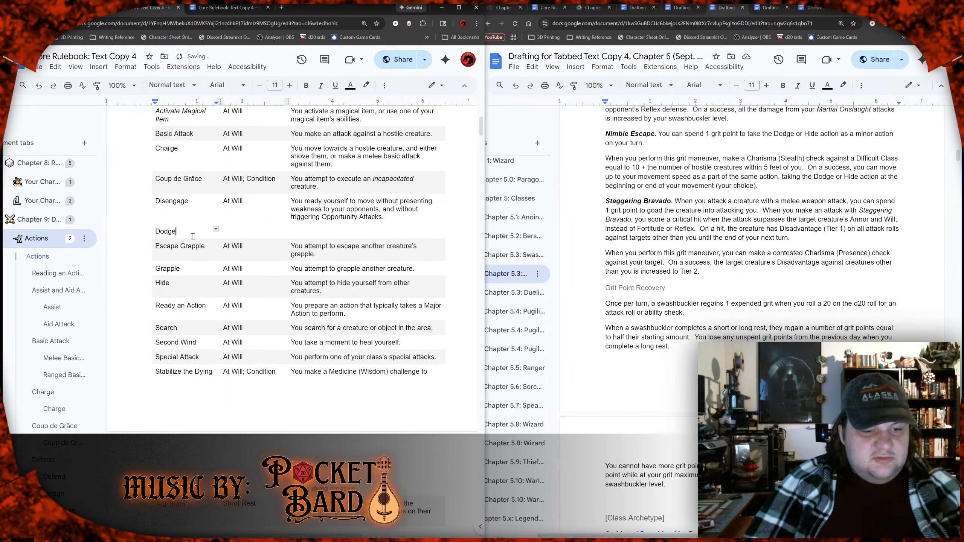
key("Tab")
type("At")
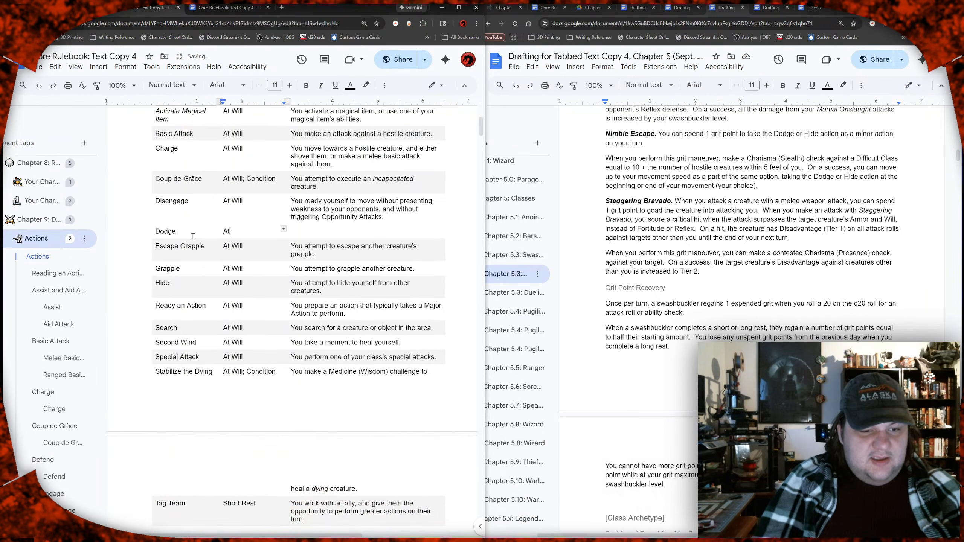
type(" Will")
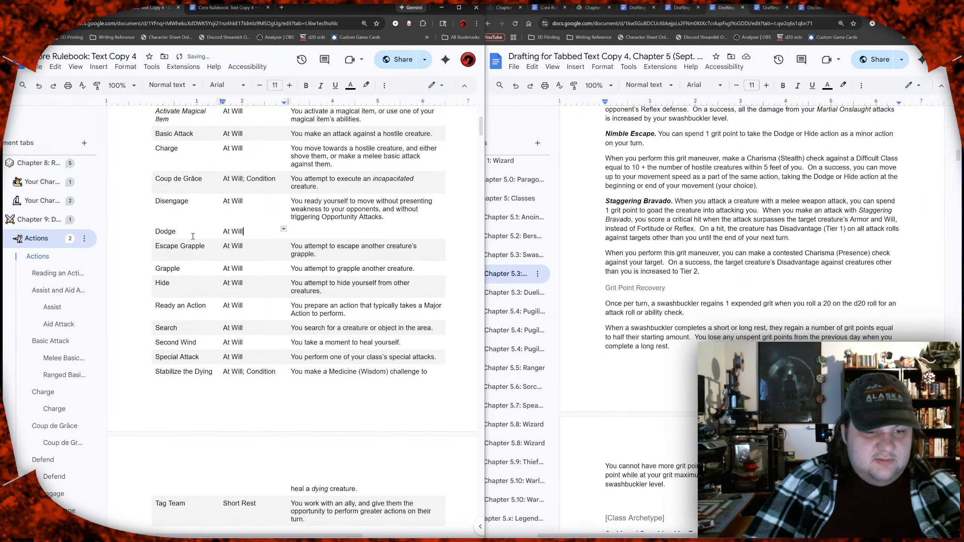
Step: Describe the Dodge action as "You prepare yourself for oncoming attacks, presenting a nimble defense."
key("Tab")
type("You")
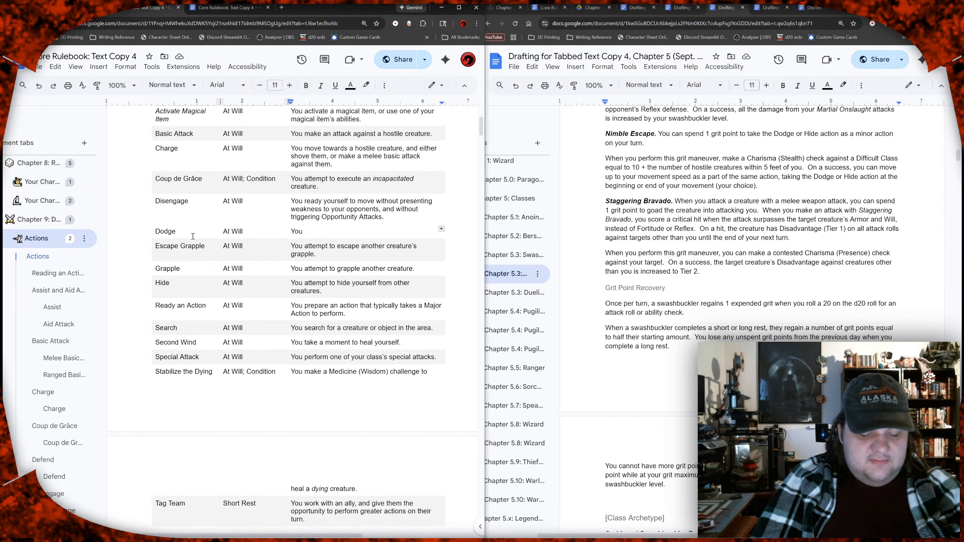
type("prepare yourself for oncoming attacks")
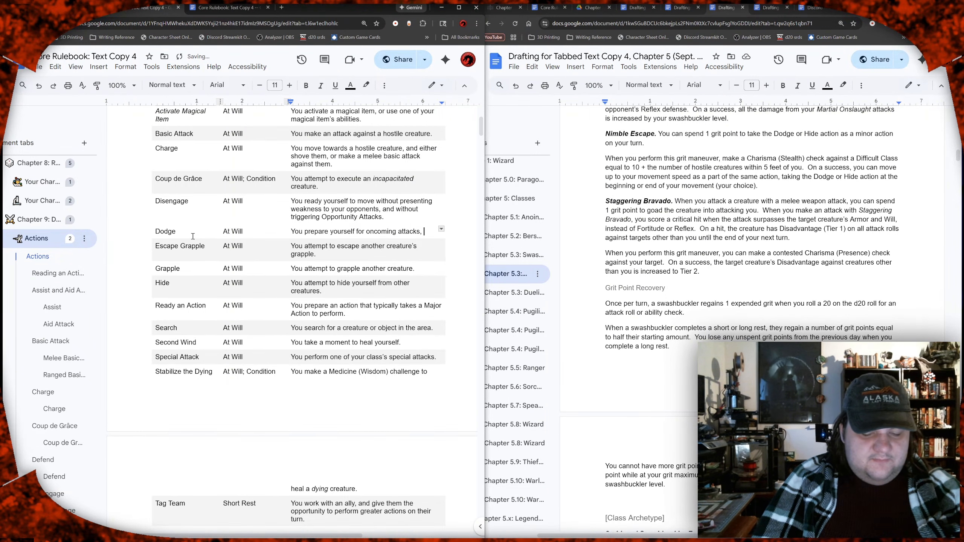
type(", presenting a noble")
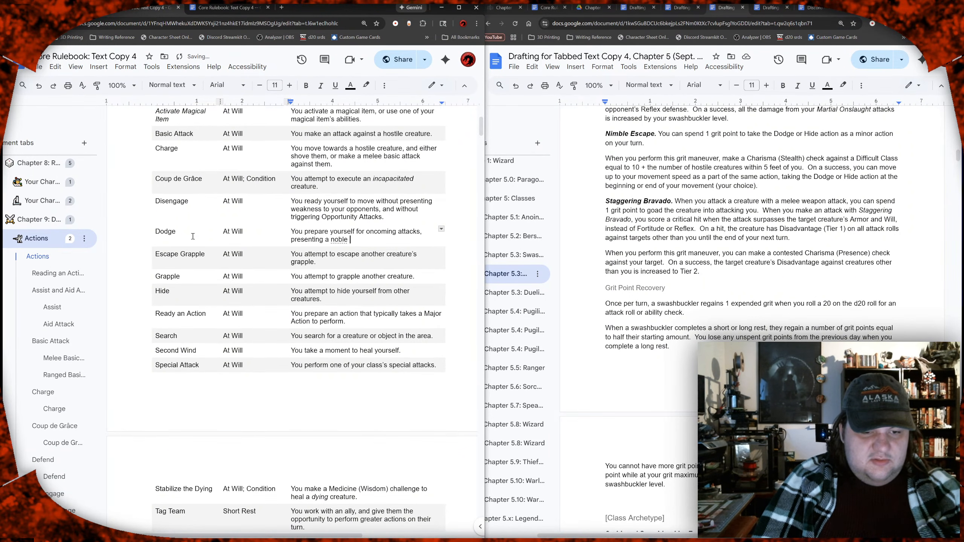
key("BackSpace")
key("BackSpace")
key("BackSpace")
key("BackSpace")
key("BackSpace")
key("BackSpace")
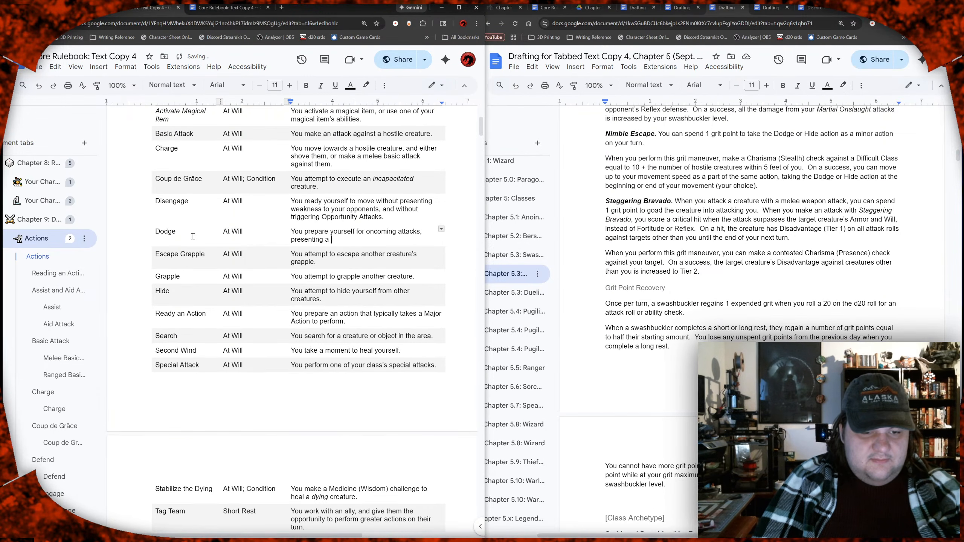
type("nimble")
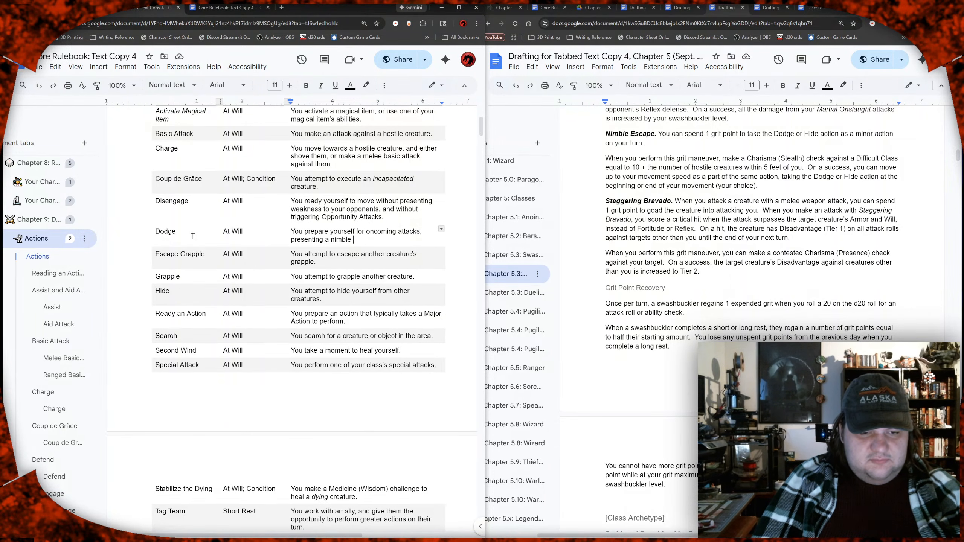
type("defens")
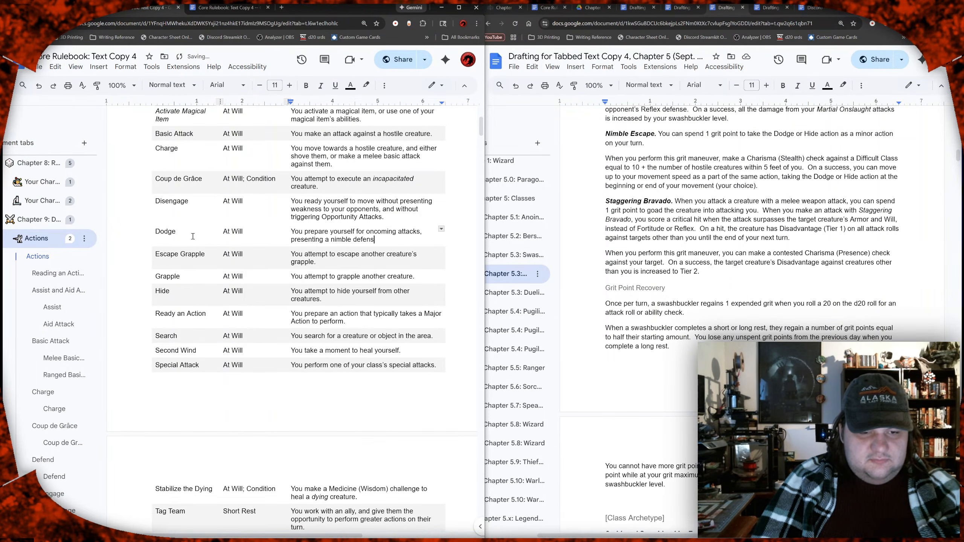
type("e.")
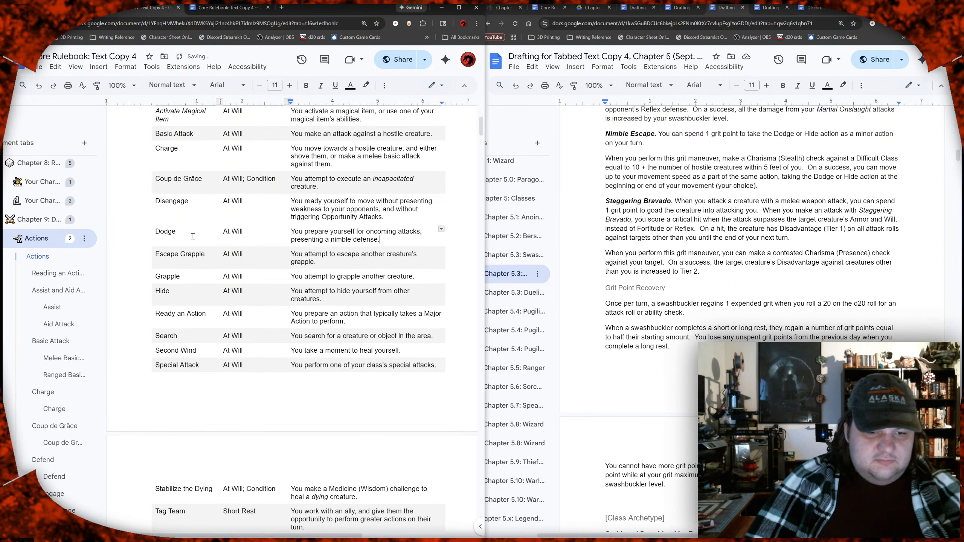
Step: Replace "for" with "to evade" before "oncoming attacks" in the Dodge description
key("Left")
key("Left")
key("Left")
key("ctrl+shift+Left")
type("to evade")
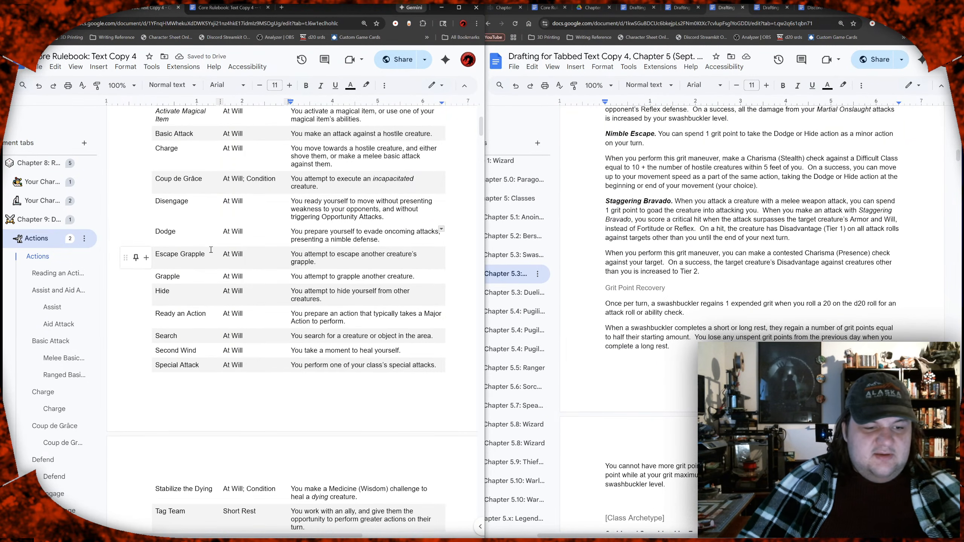
Step: Select the Escape Grapple row and check its cell background color
mouse_move(216, 229)
left_mouse_down()
mouse_move(327, 239)
mouse_move(303, 277)
left_mouse_up()
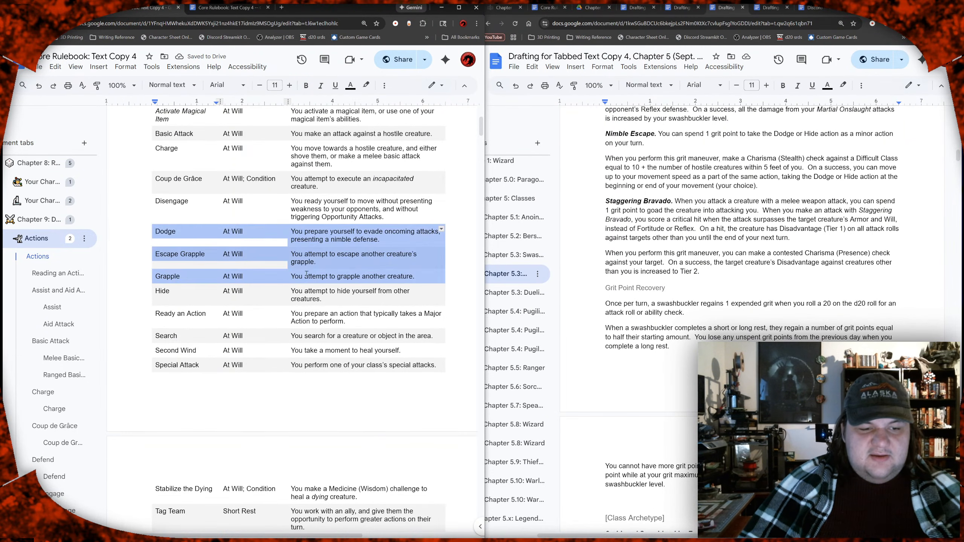
left_click(296, 269)
left_click_drag(209, 256, 334, 258)
left_click(384, 85)
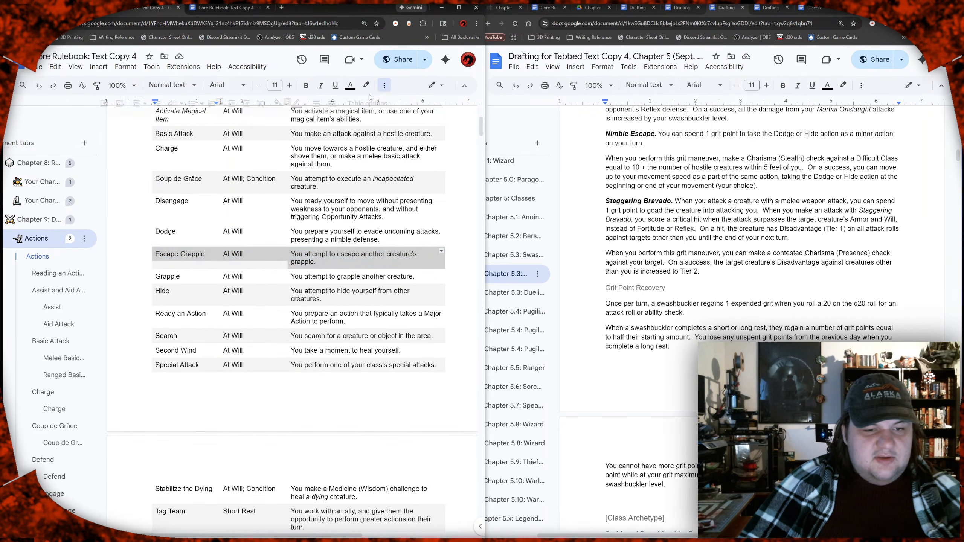
left_click(285, 105)
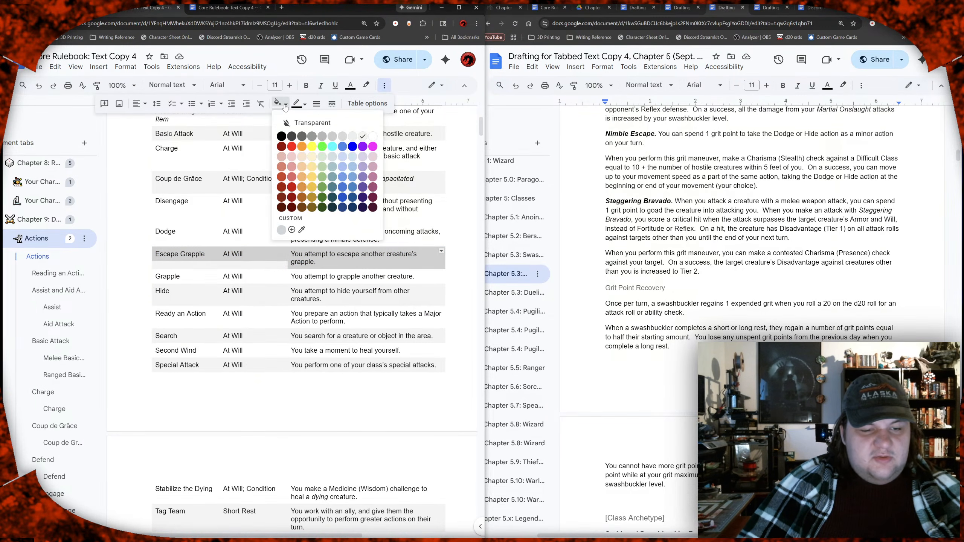
left_click(285, 107)
left_click(196, 234)
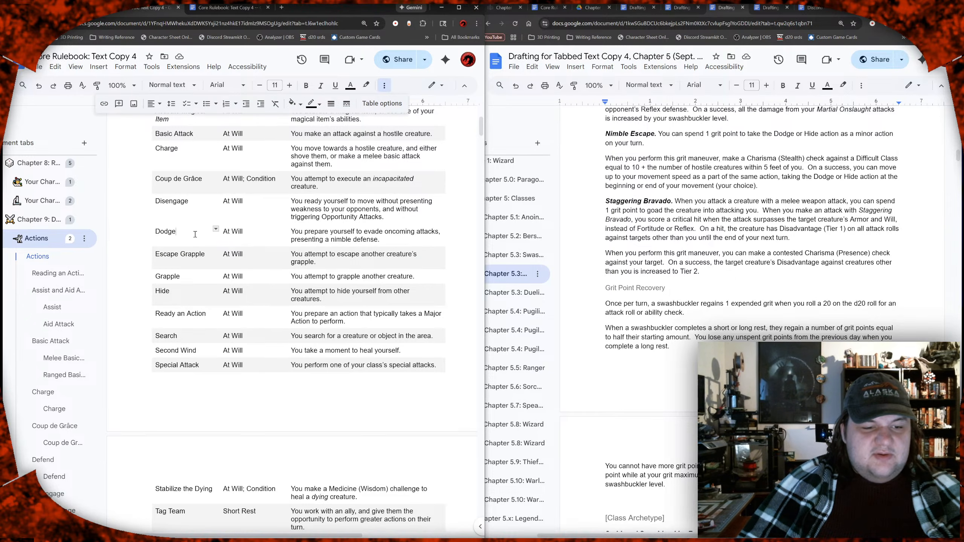
Step: Set the cell background of the Major Actions rows from Dodge through Tag Team to transparent
mouse_move(177, 232)
left_mouse_down()
mouse_move(270, 280)
mouse_move(308, 274)
mouse_move(357, 360)
left_mouse_up()
scroll(300, 274, "down", 9)
scroll(308, 274, "up", 5)
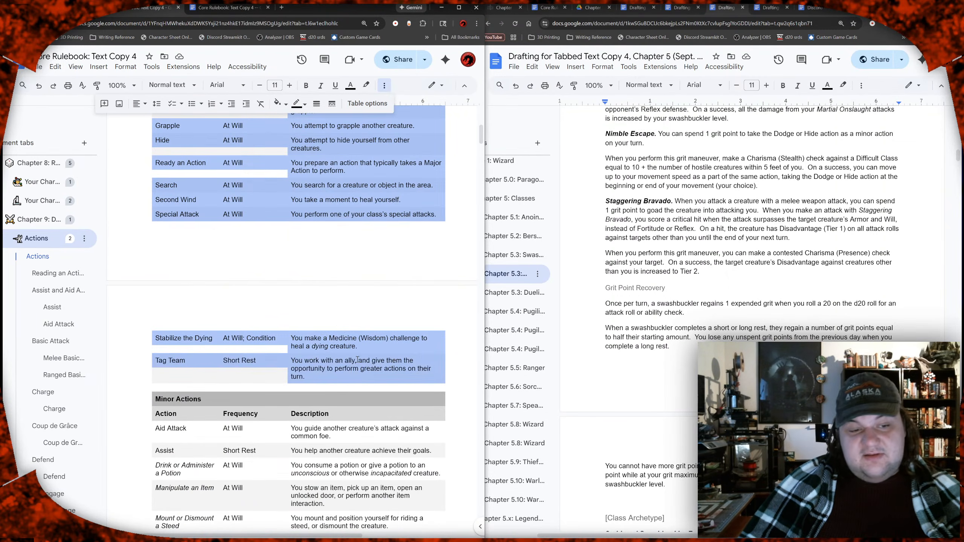
scroll(305, 316, "up", 2)
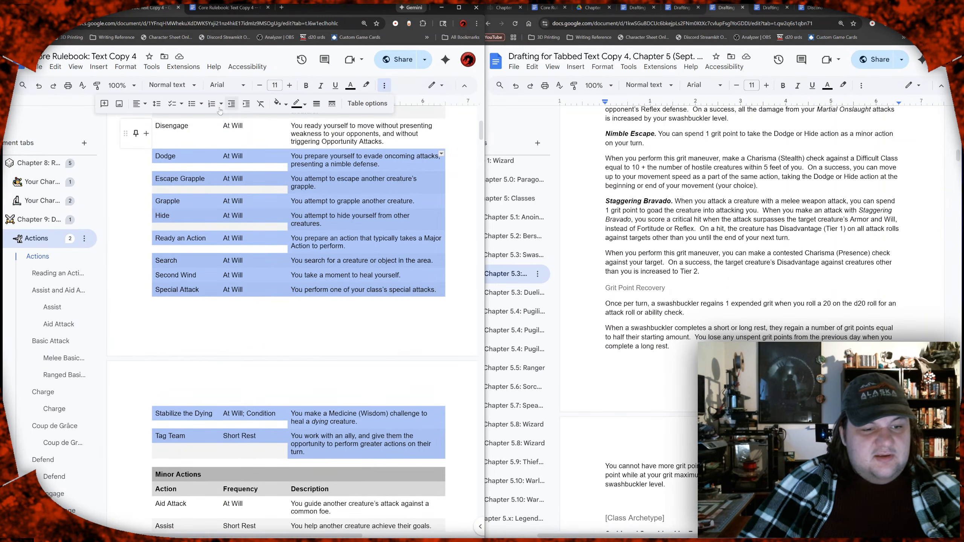
left_click(281, 103)
left_click(305, 125)
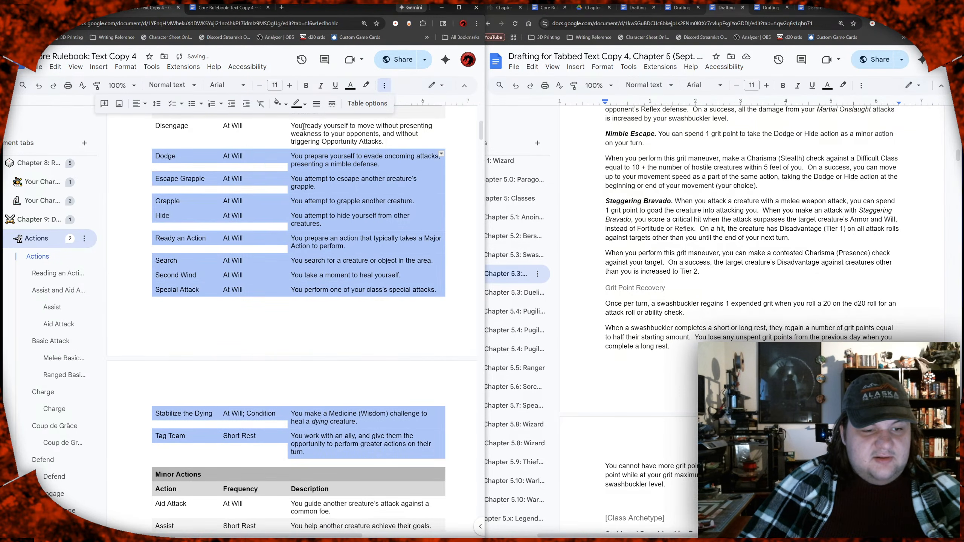
left_click(207, 164)
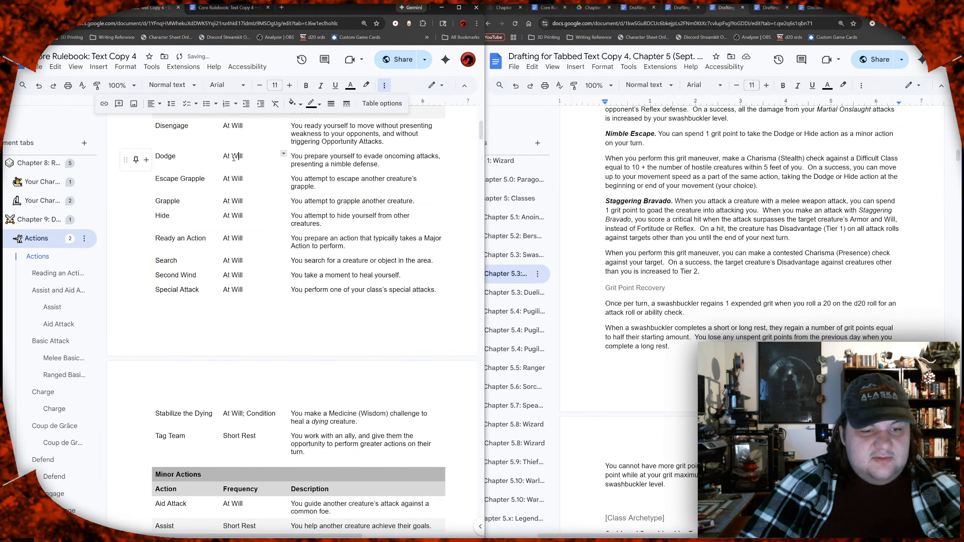
Step: Shade the Dodge and Grapple rows of the Major Actions table with the lightest gray cell background
left_click_drag(212, 155, 345, 154)
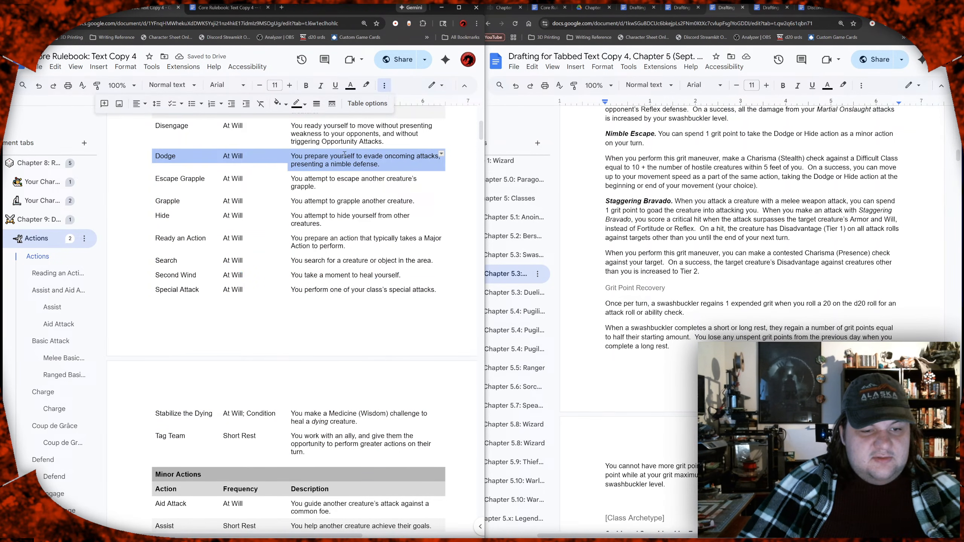
left_click(281, 103)
left_click(360, 137)
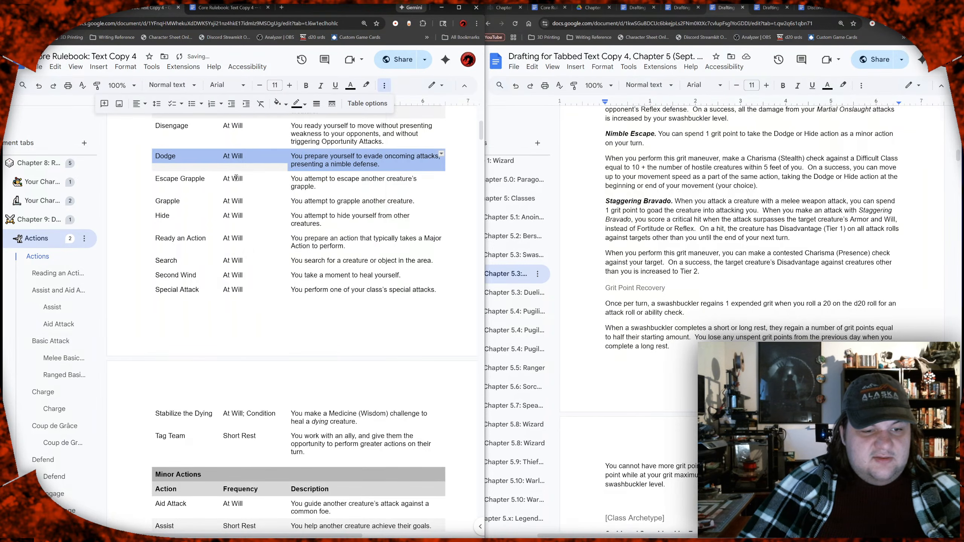
left_click(196, 178)
left_click_drag(224, 184, 339, 198)
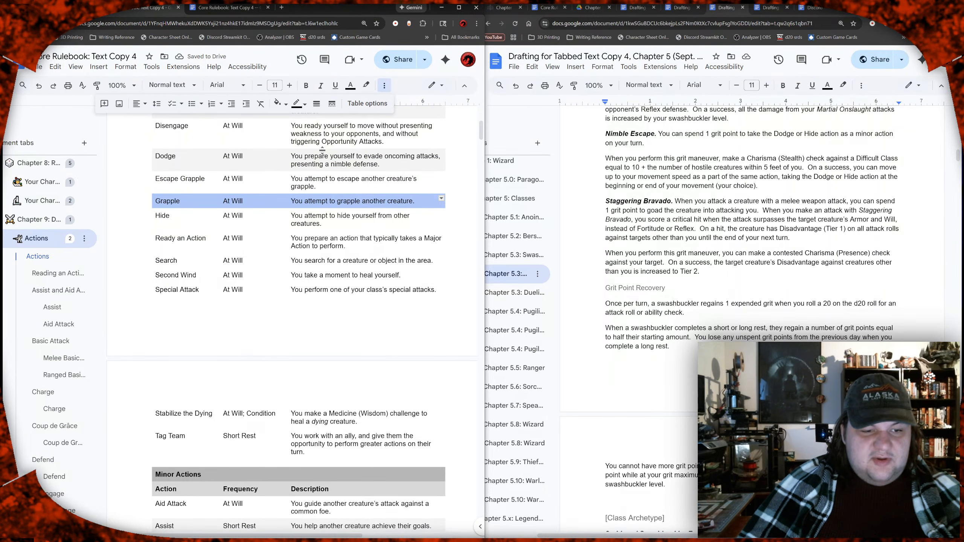
left_click(281, 104)
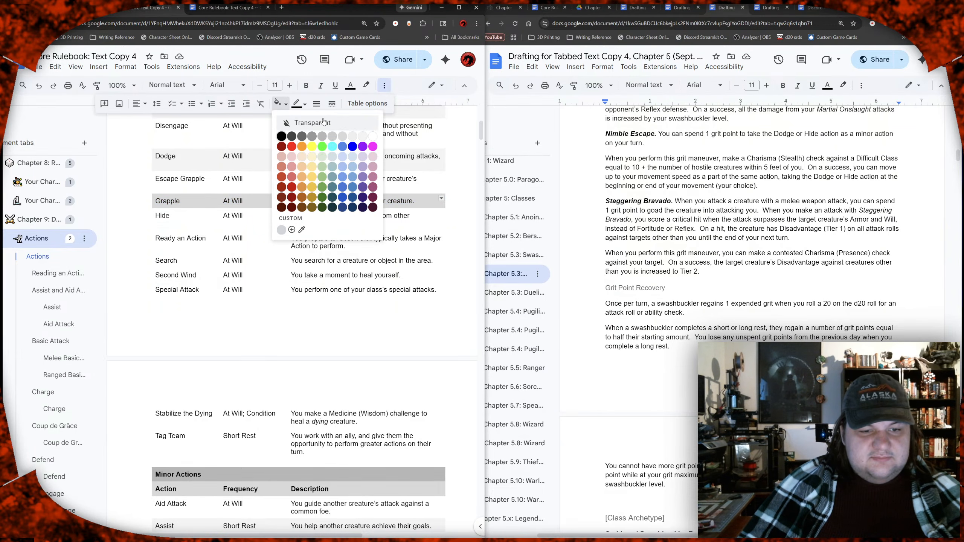
left_click(364, 138)
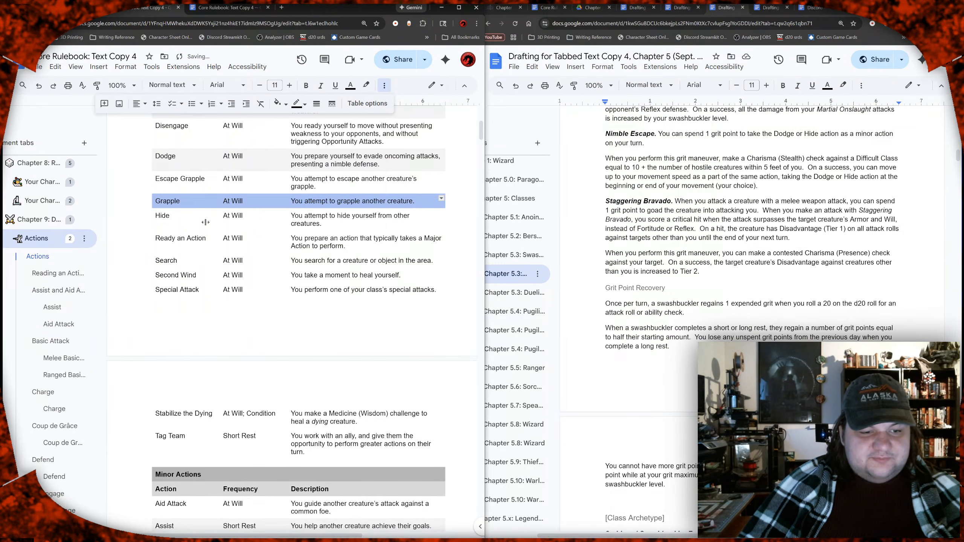
Step: Apply the same light gray cell background to the Ready an Action and Second Wind rows
left_click_drag(189, 242, 315, 237)
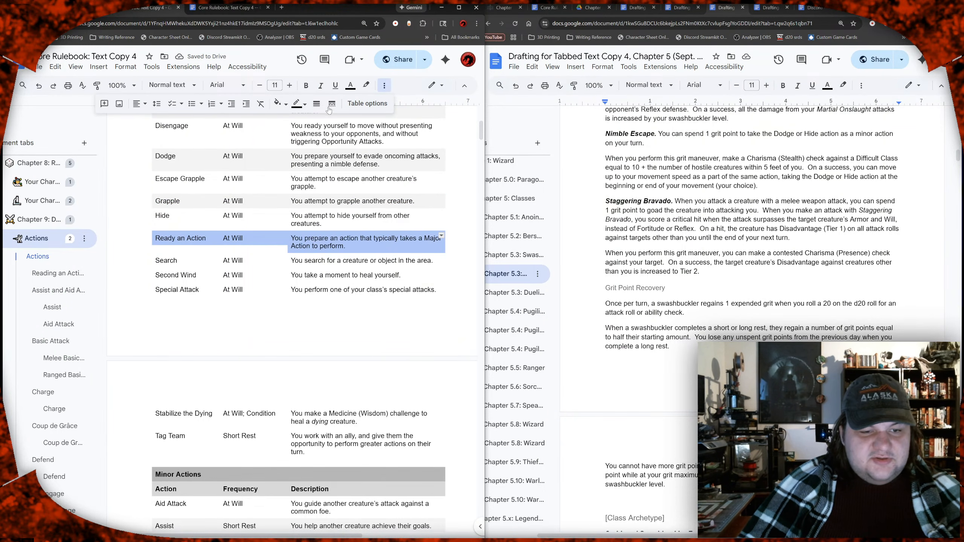
left_click(280, 103)
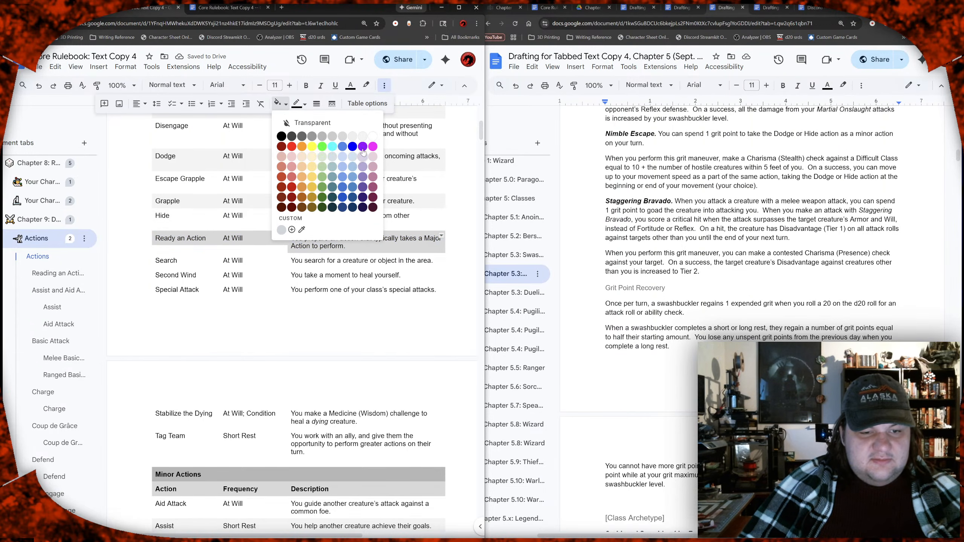
left_click(364, 136)
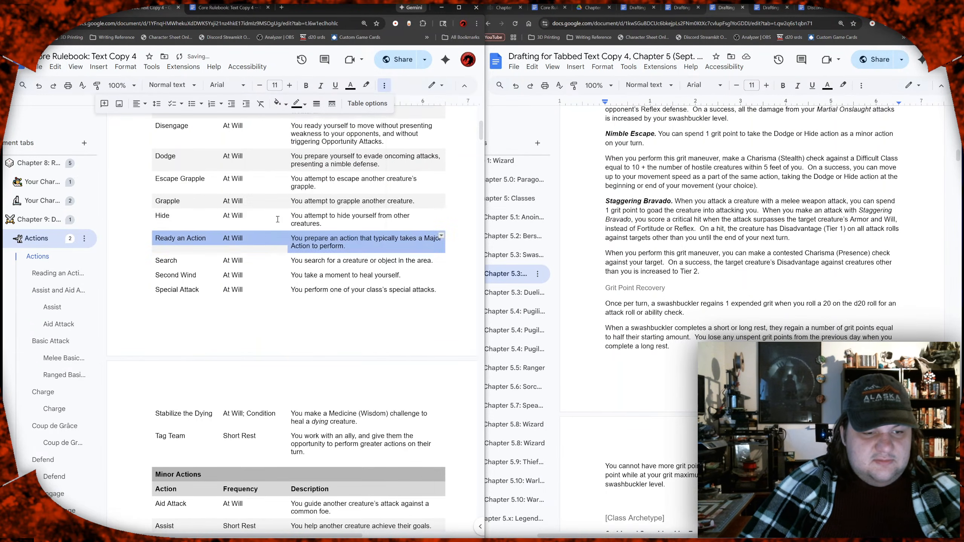
left_click(190, 276)
left_click(301, 276, "shift")
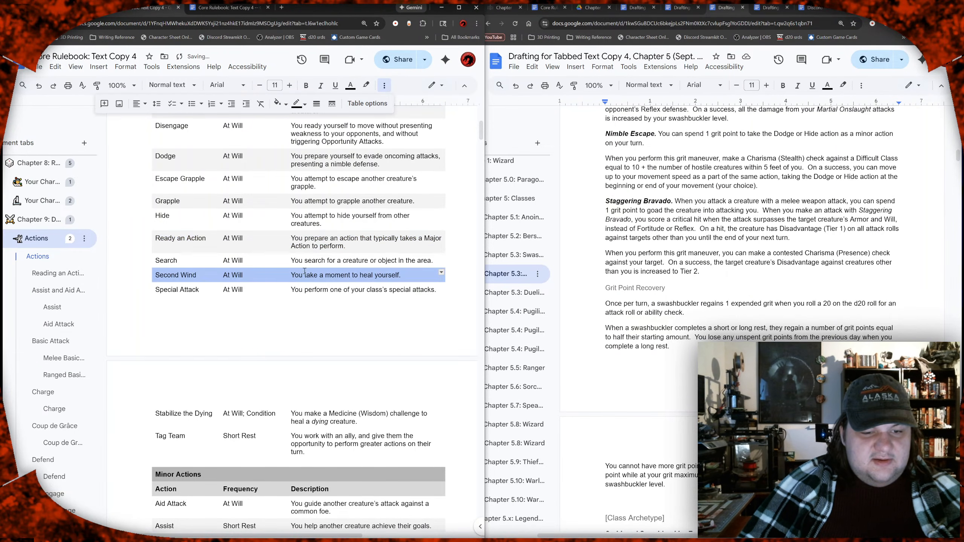
left_click(278, 103)
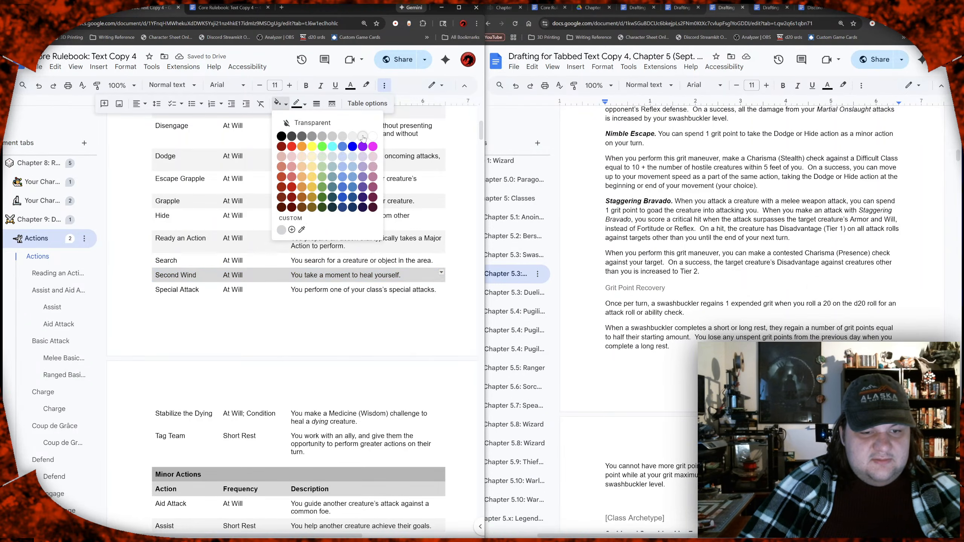
left_click(352, 166)
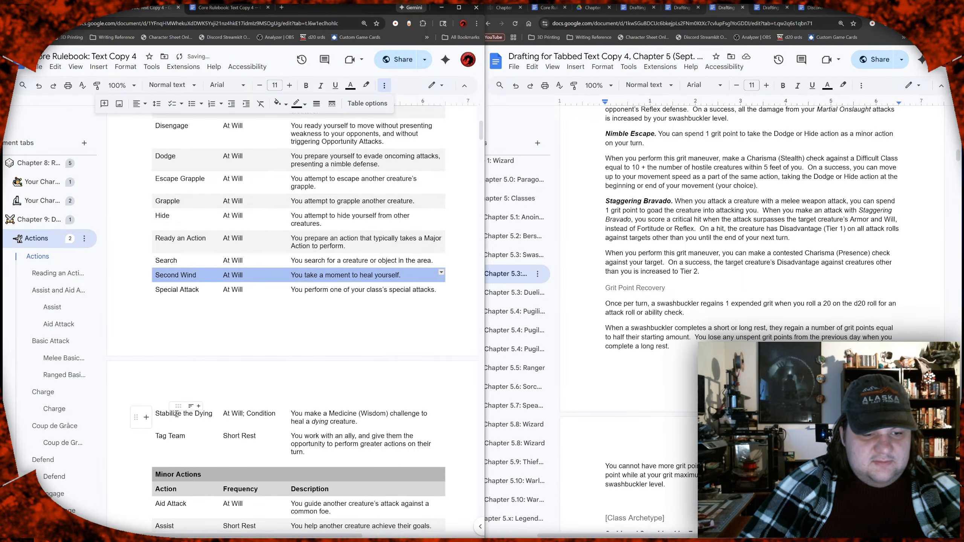
Step: Apply the light gray cell background to the Stabilize the Dying row
left_click_drag(161, 413, 310, 415)
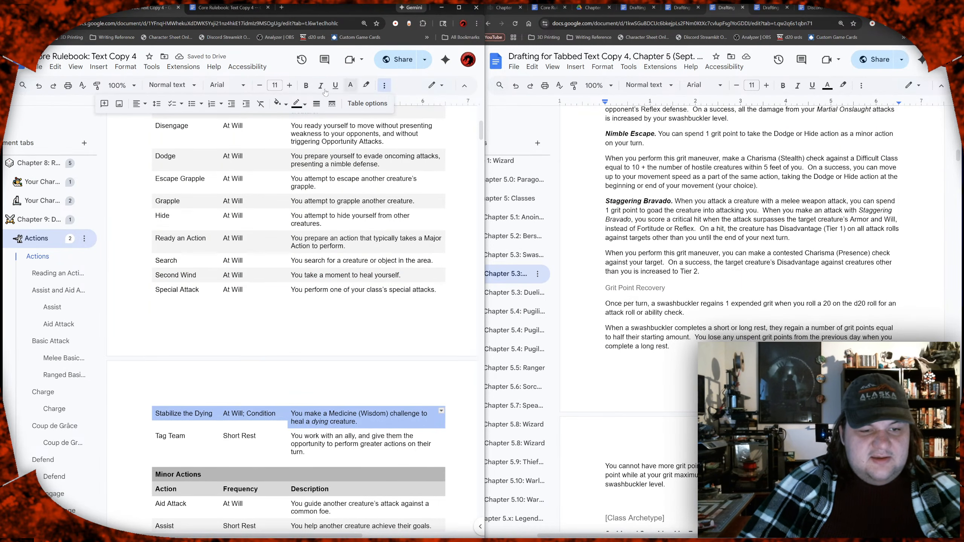
left_click(278, 103)
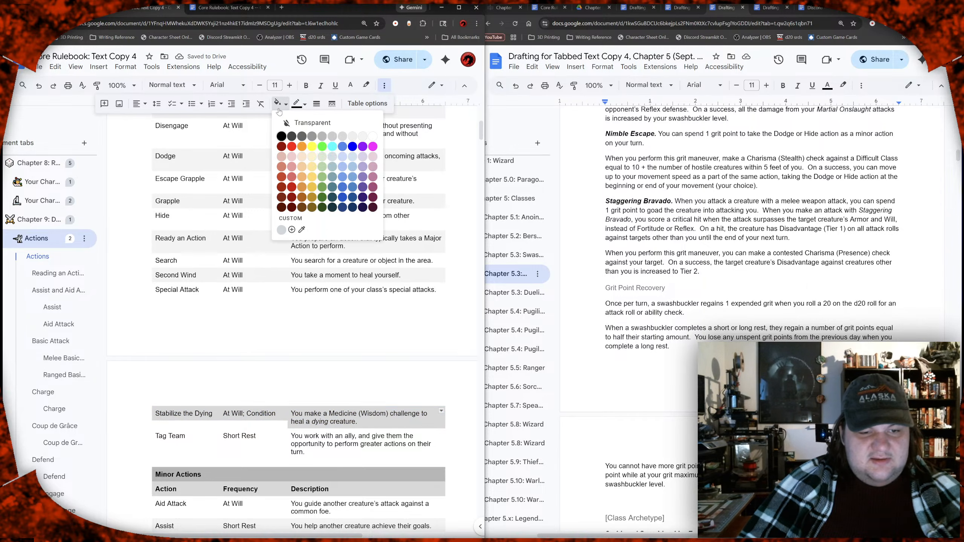
left_click(364, 136)
left_click(220, 231)
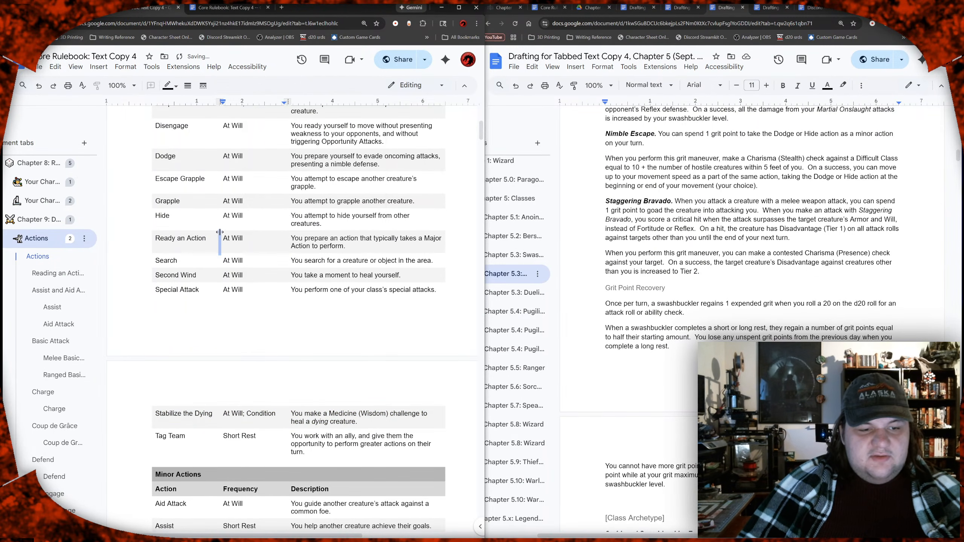
Step: Copy the Grapple heading with its opening words "To grapple" into a new line between the Disengage block and the Grapple section
scroll(197, 223, "down", 2)
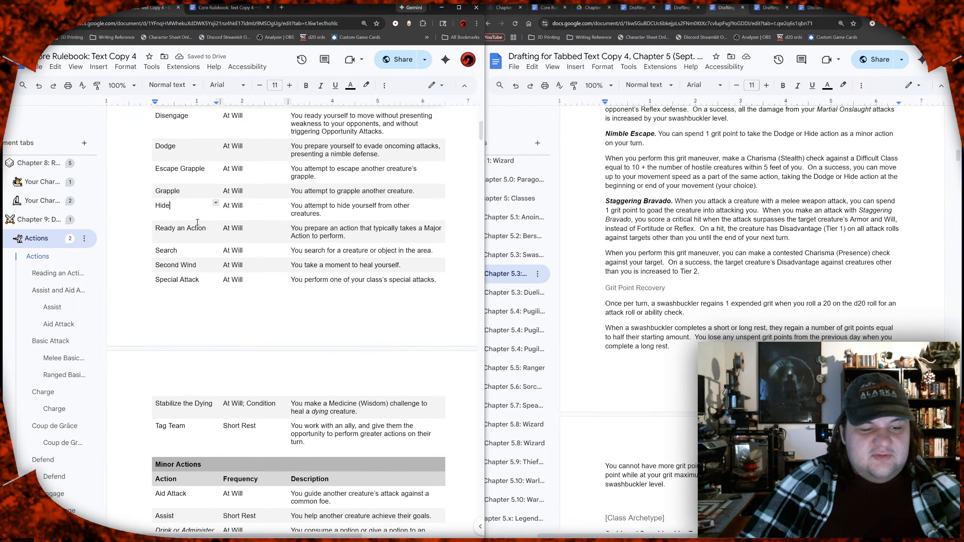
scroll(39, 274, "down", 2)
scroll(40, 274, "down", 5)
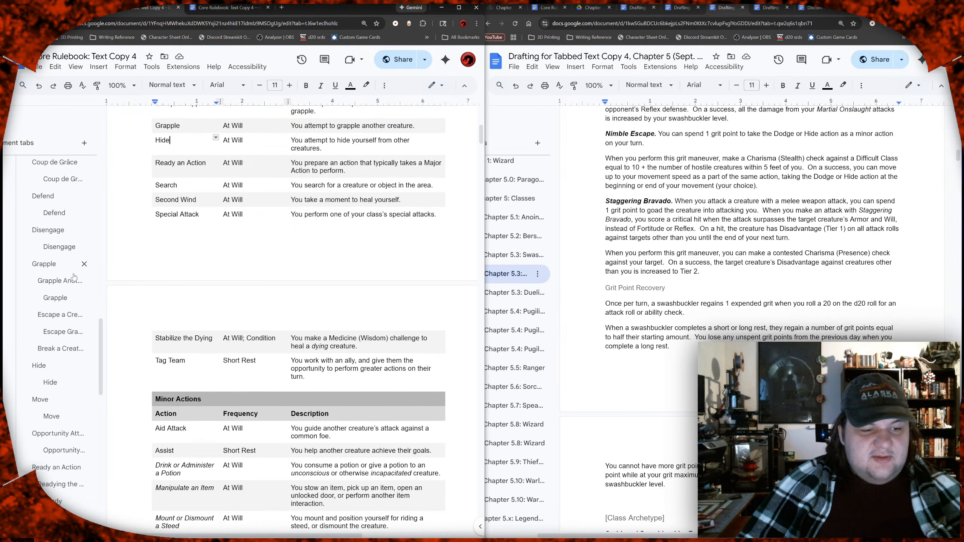
scroll(68, 272, "up", 5)
scroll(67, 272, "down", 6)
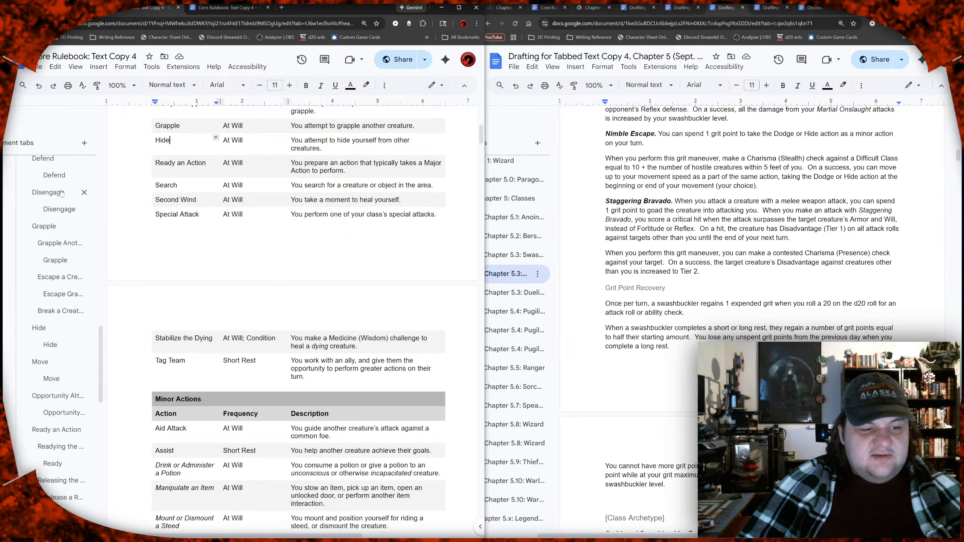
left_click(61, 193)
left_click(184, 268)
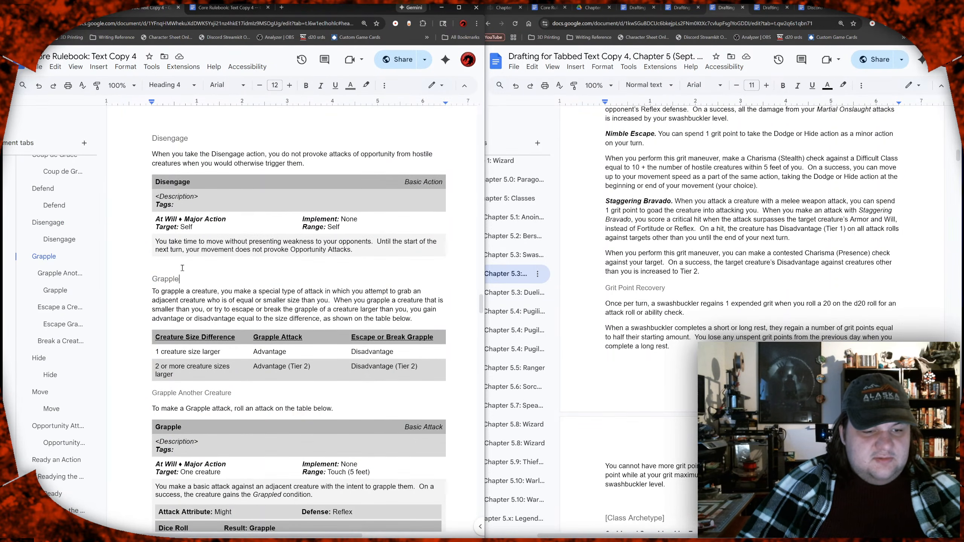
left_click_drag(185, 291, 143, 282)
key("ctrl+c")
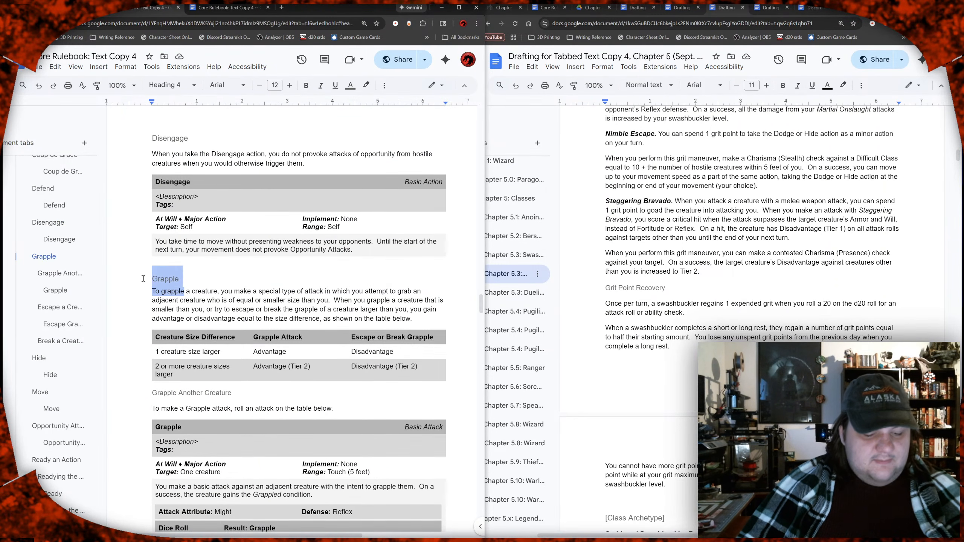
left_click(172, 260)
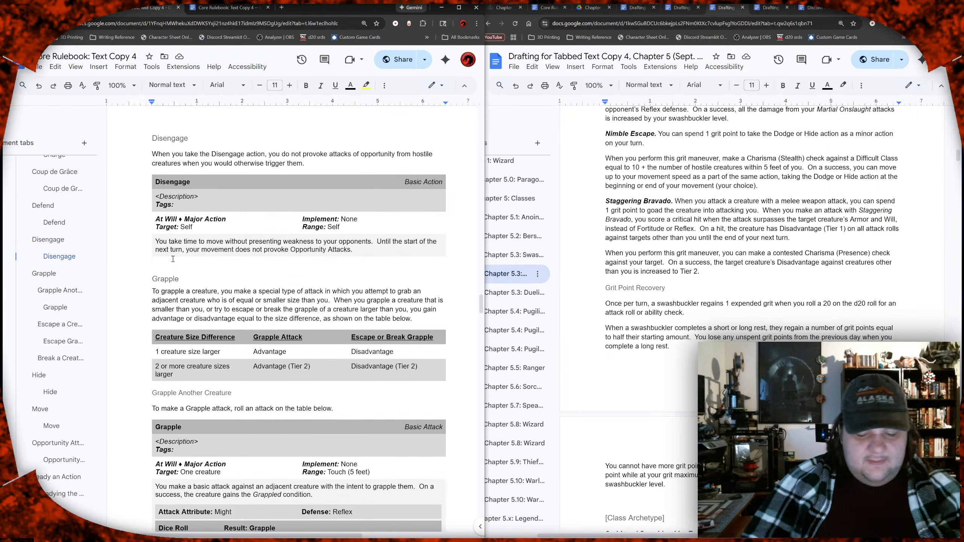
key("Return")
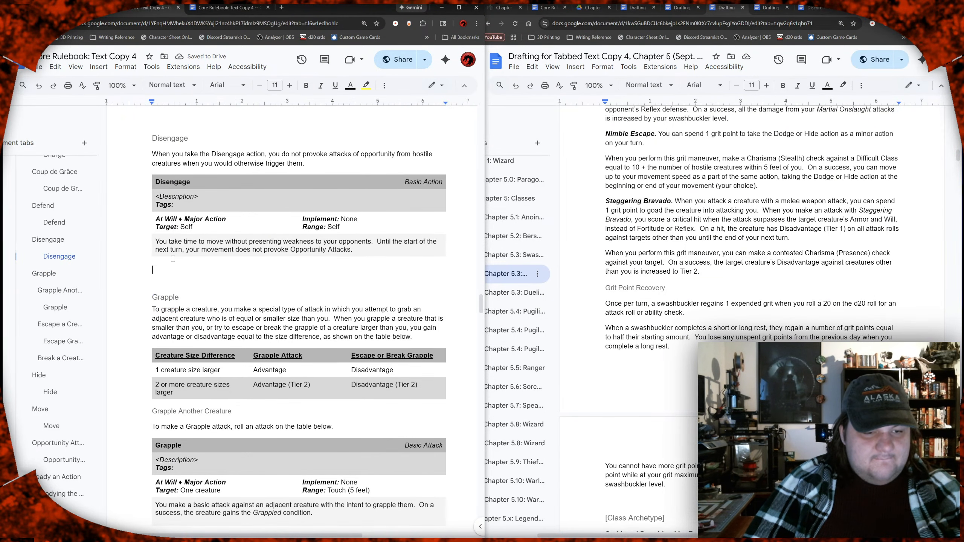
key("ctrl+v")
Step: Rename the copied Grapple heading below the Disengage block as "Dodge"
key("Up")
key("Up")
key("Down")
key("Down")
key("Down")
key("Down")
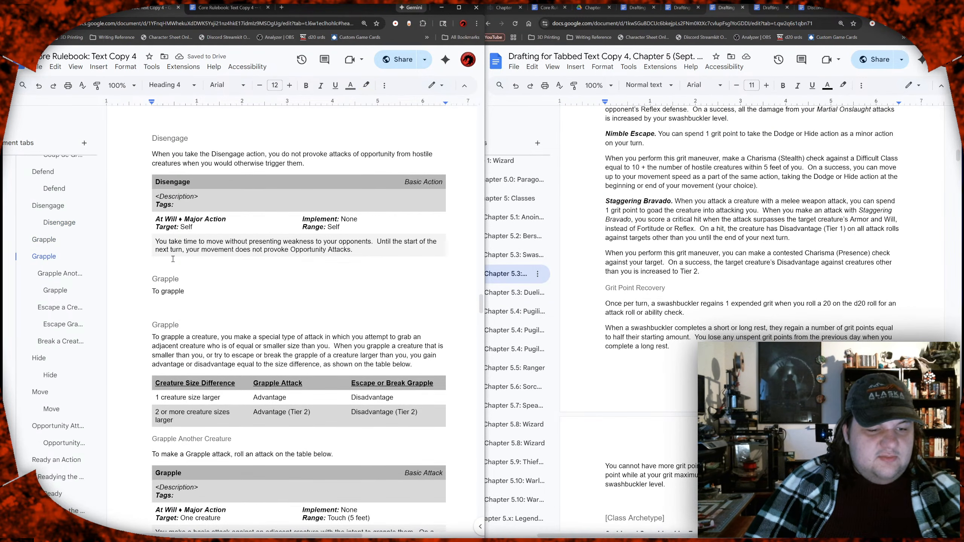
key("Up")
key("Up")
key("Up")
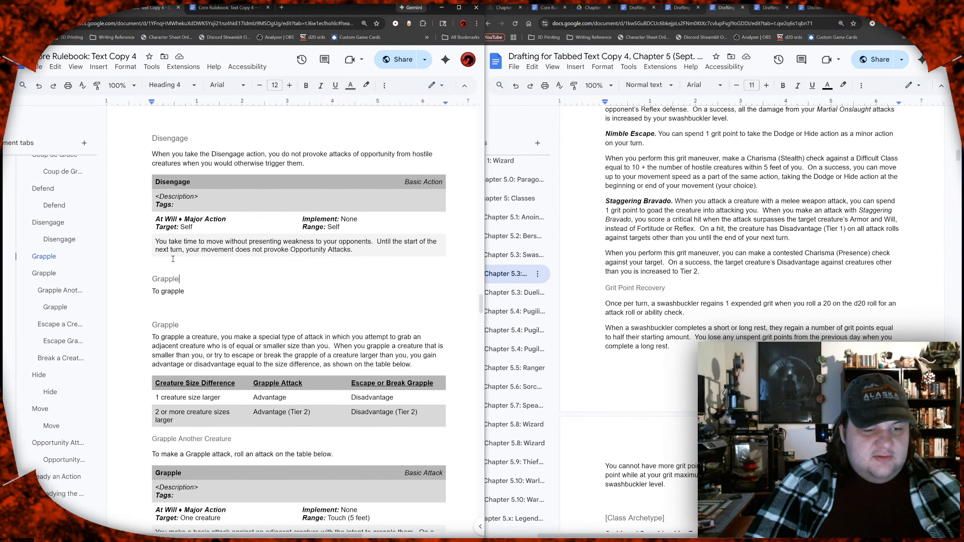
key("shift+Home")
type("Dodge")
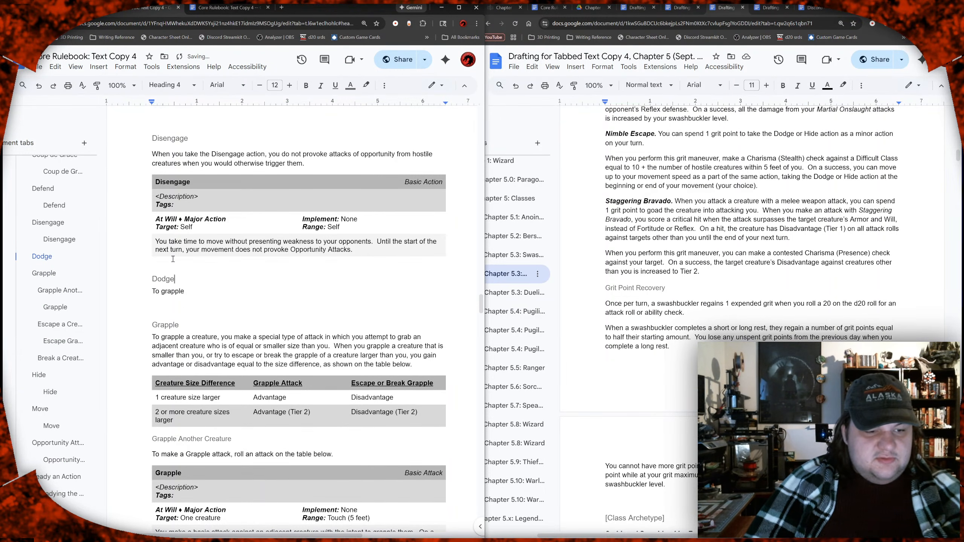
Step: Replace the copied text under the Dodge heading with "When you take the Dodge action, you present a nimble, defensive stance to your opponents."
key("Down")
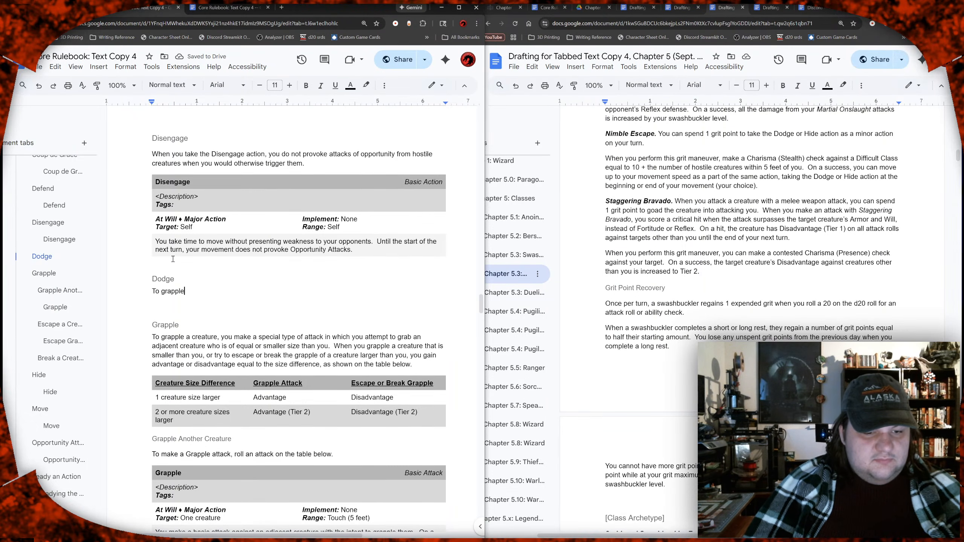
key("shift+Home")
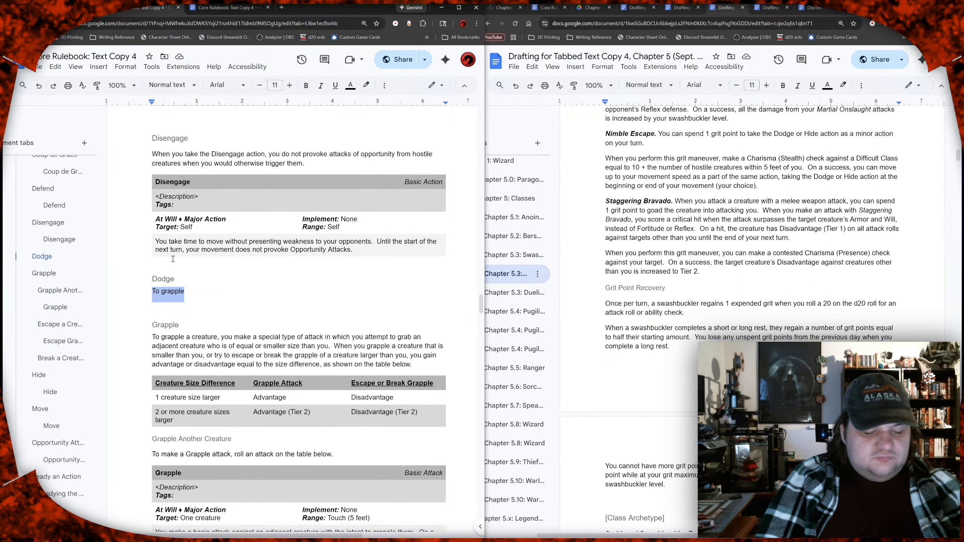
type("When")
type("u take the ")
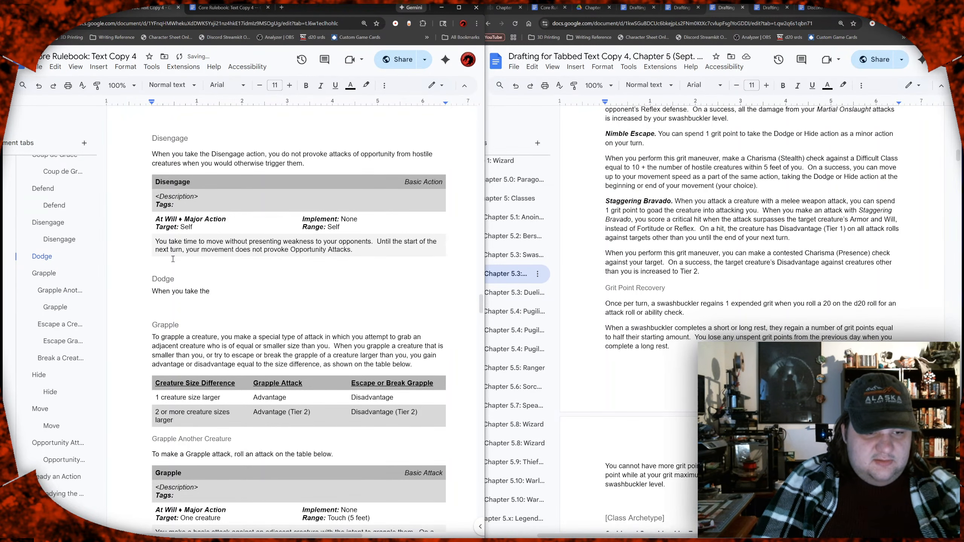
type("Dodge")
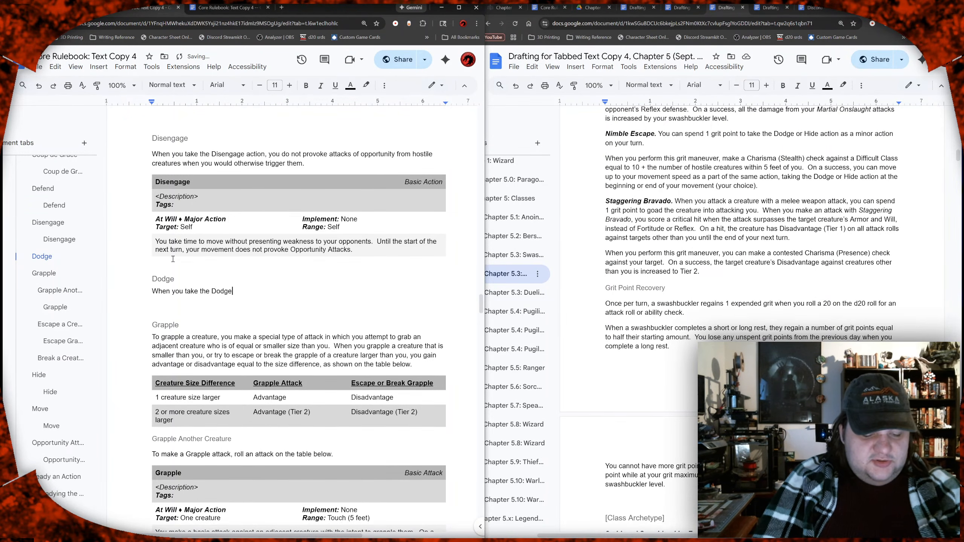
type(" action, y")
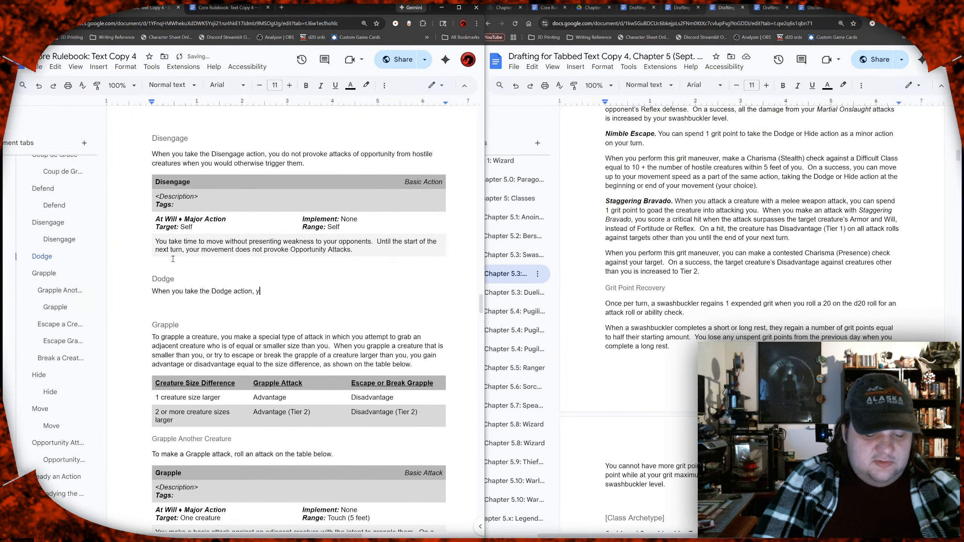
type("ou present ")
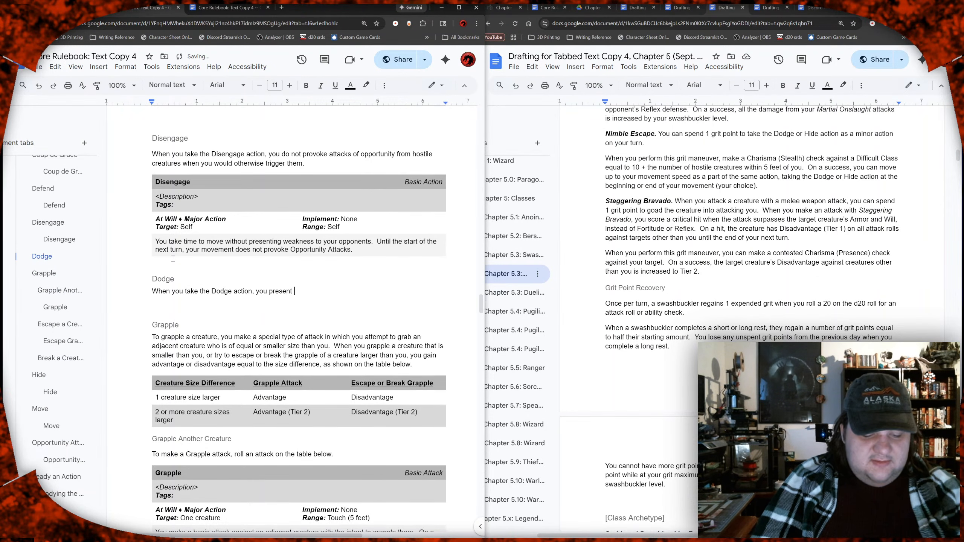
type("a nimble")
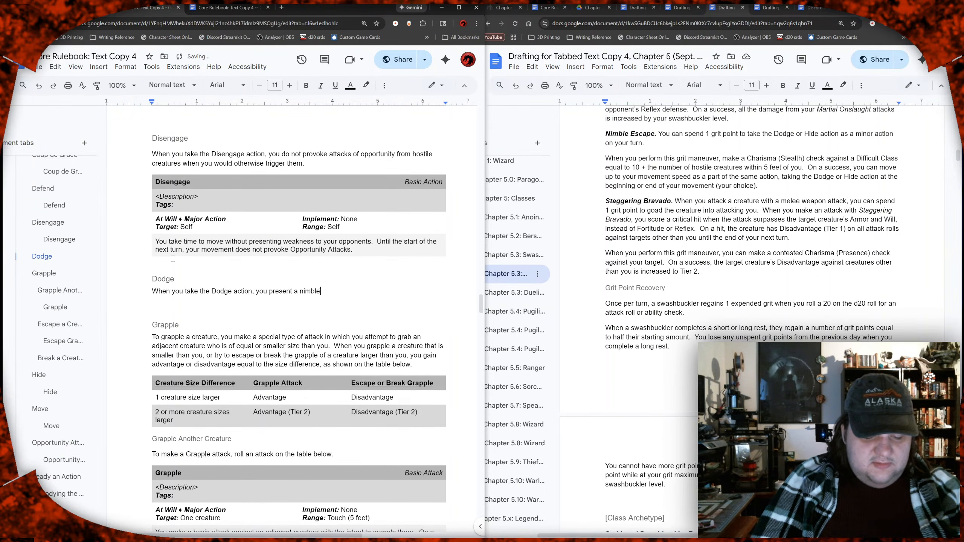
type(", defensive stance ")
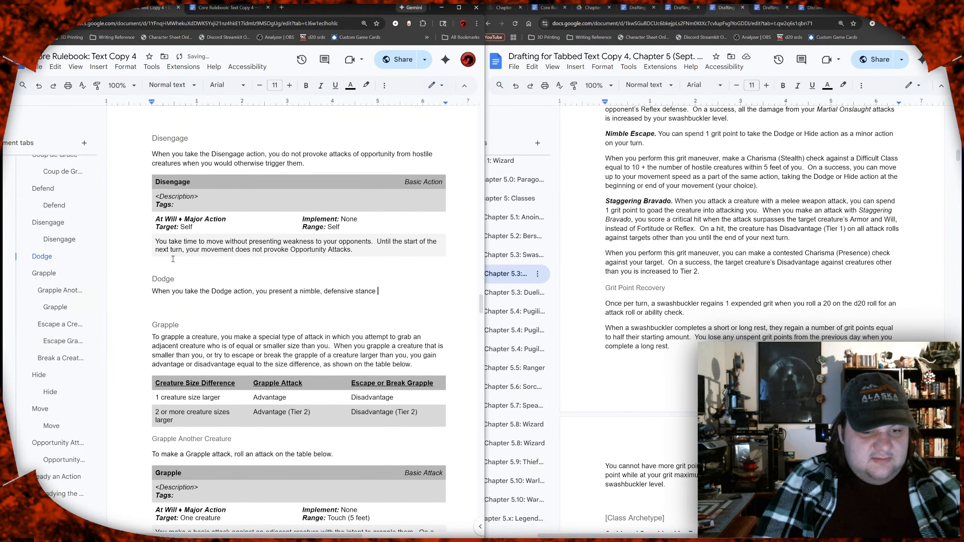
type("to your ")
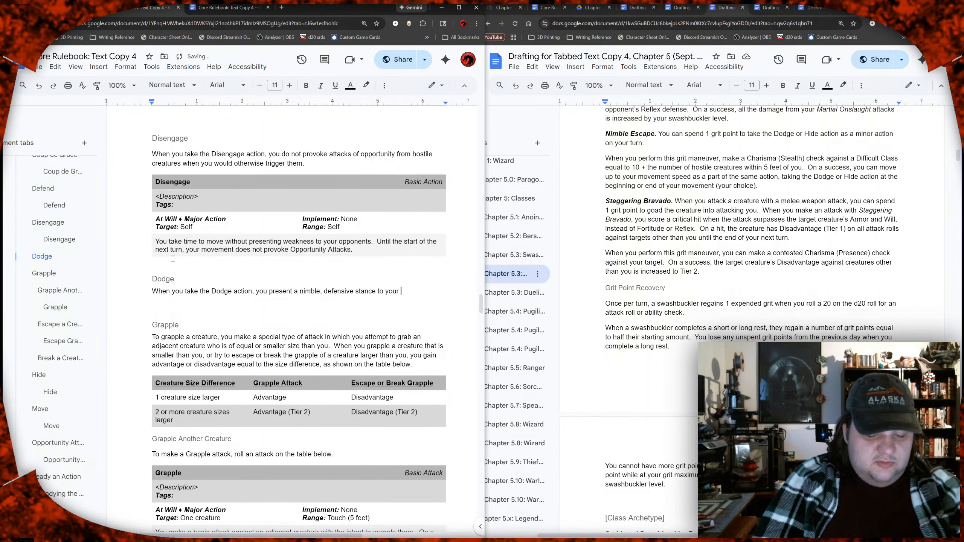
type("opponents")
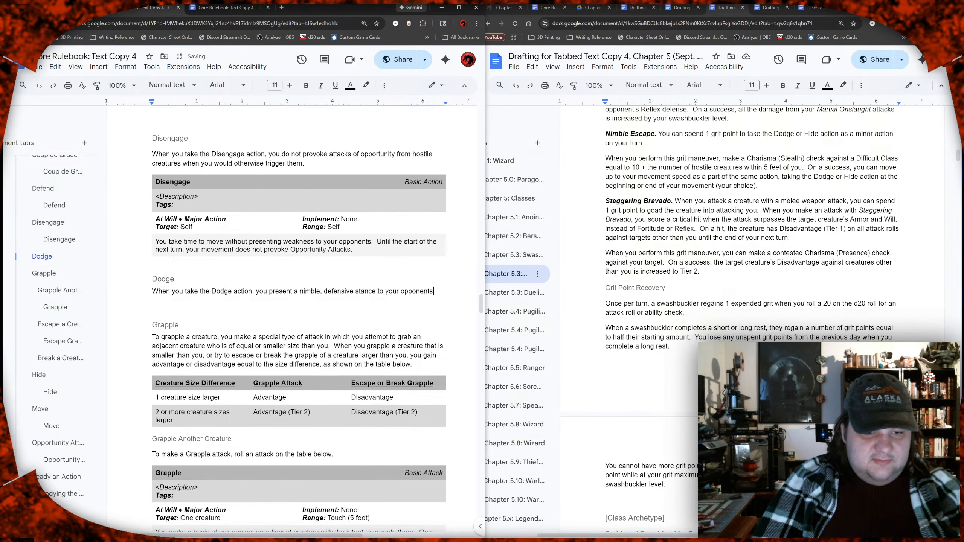
type(".")
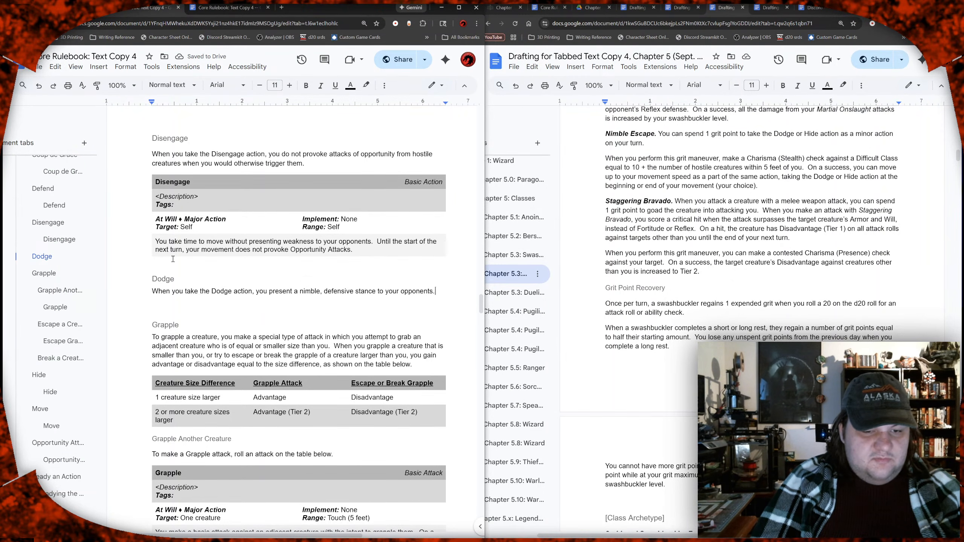
type("  When your")
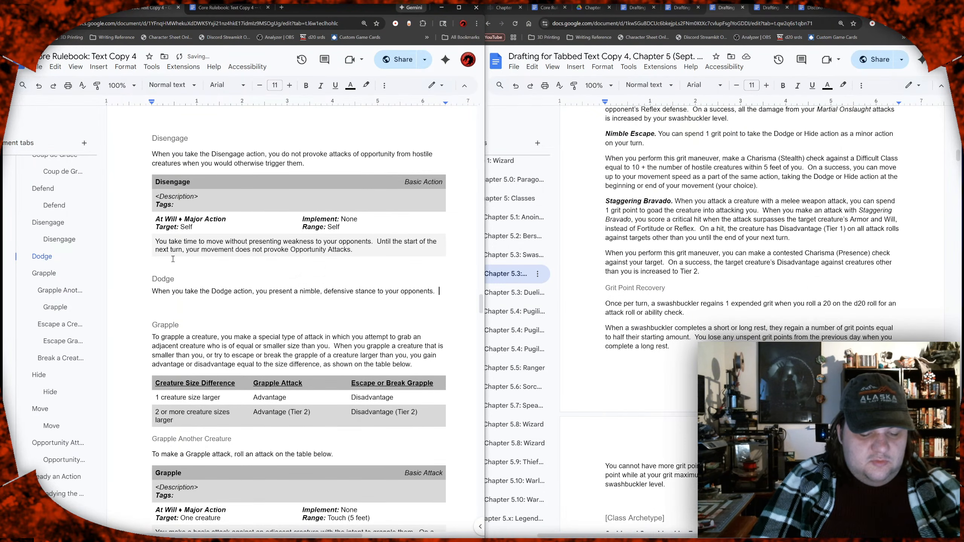
type(" opop")
Step: Continue the paragraph under the Dodge heading with a second sentence opening "When your opponents would attack you"
key("BackSpace")
key("BackSpace")
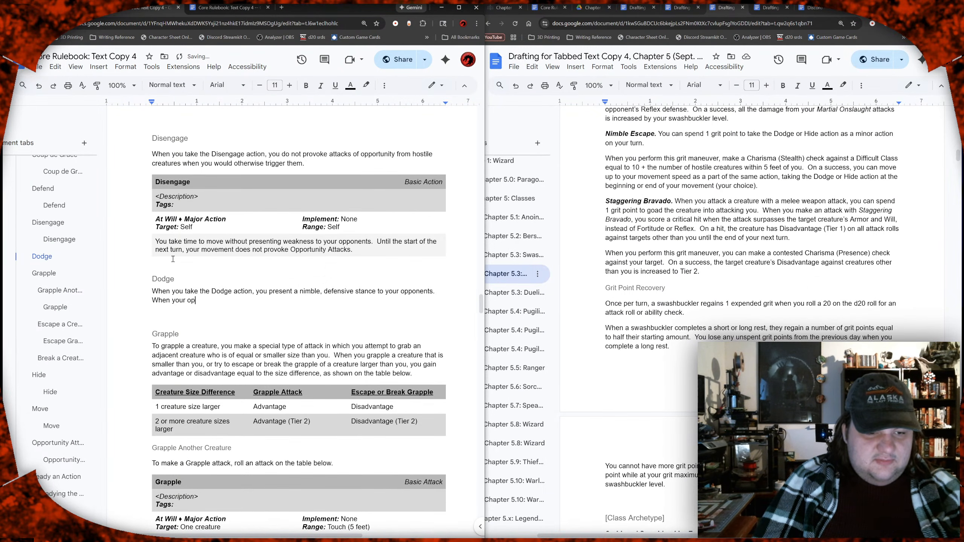
type("ponents would attc")
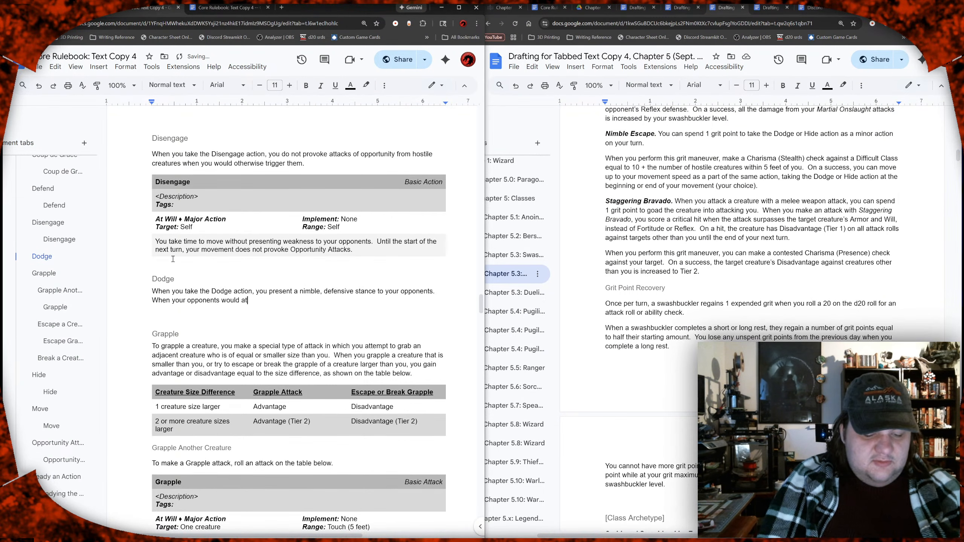
key("BackSpace")
type("a")
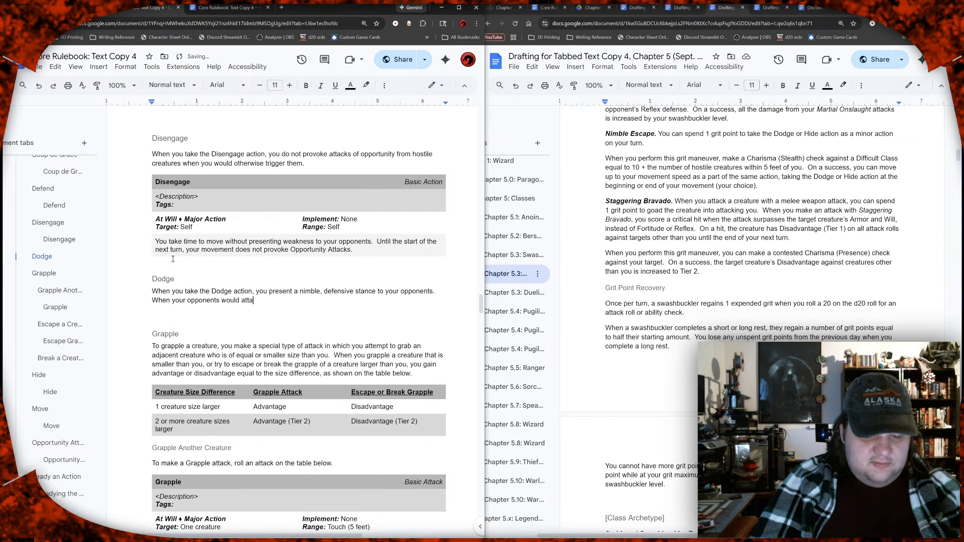
type("ck you, yo")
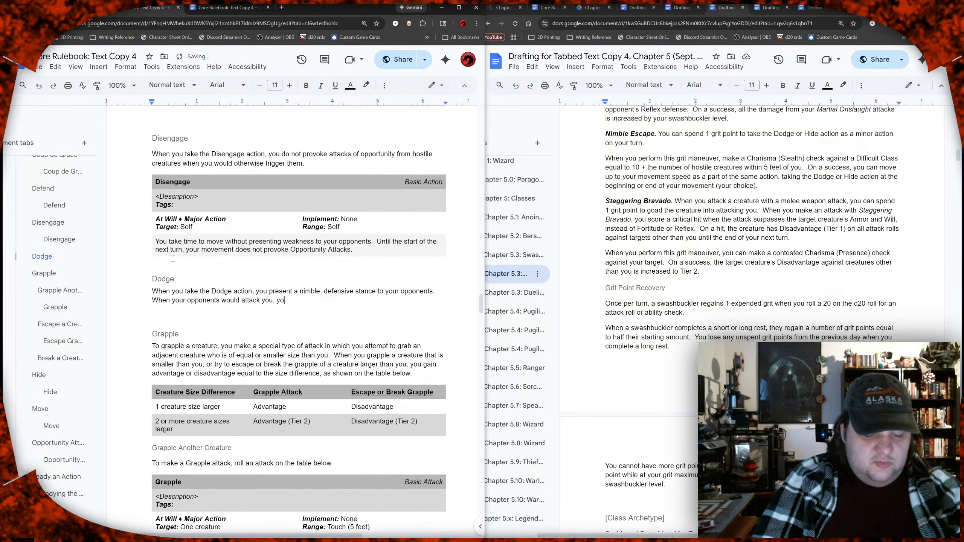
type("ur readiness")
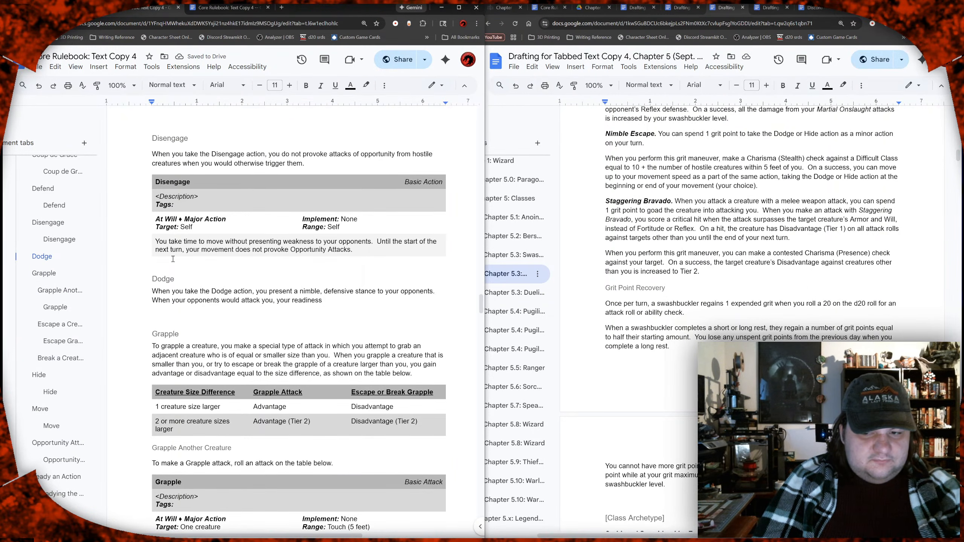
Step: Complete the second Dodge sentence with ", your readiness forces them to attack at a disadvantage.", leaving the suggested grammar correction unapplied
type("forces them to")
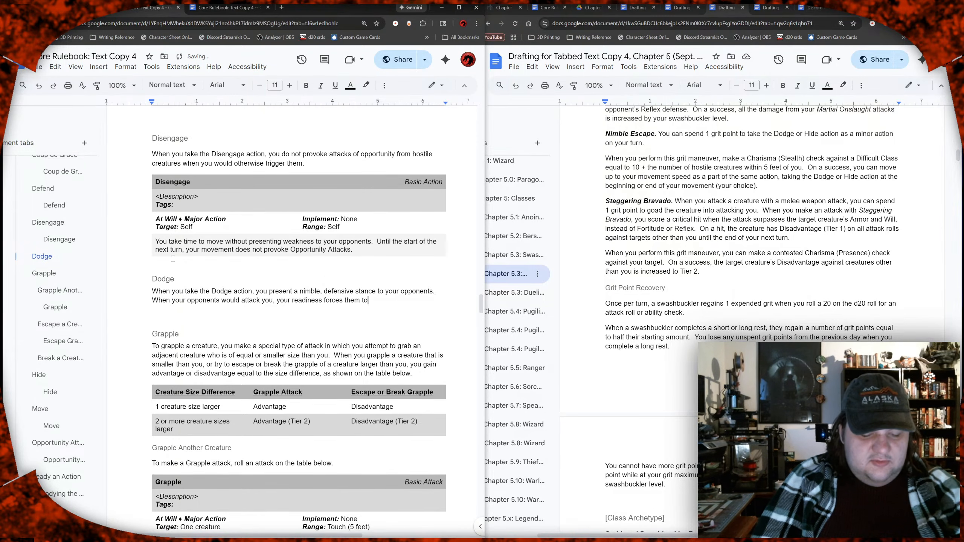
type(" attack at ")
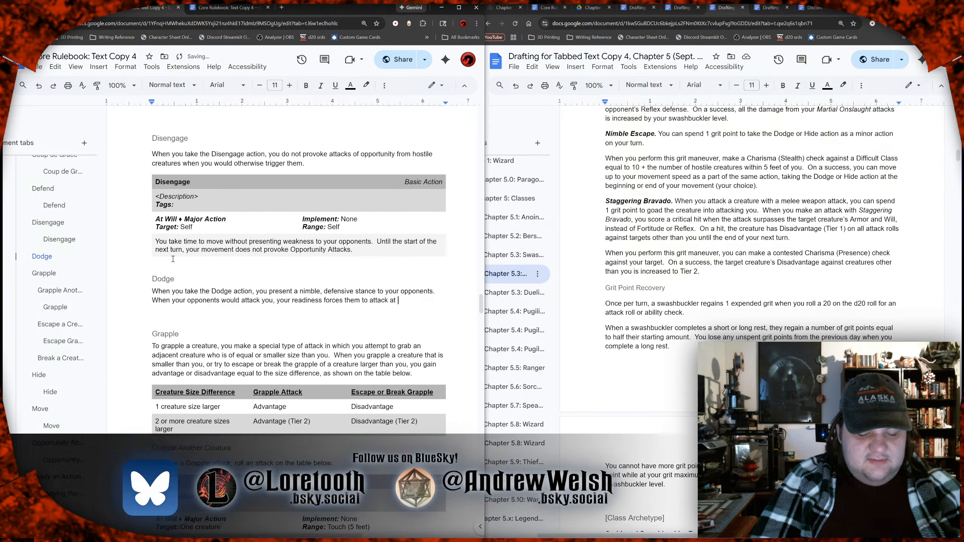
type("a")
key("BackSpace")
key("BackSpace")
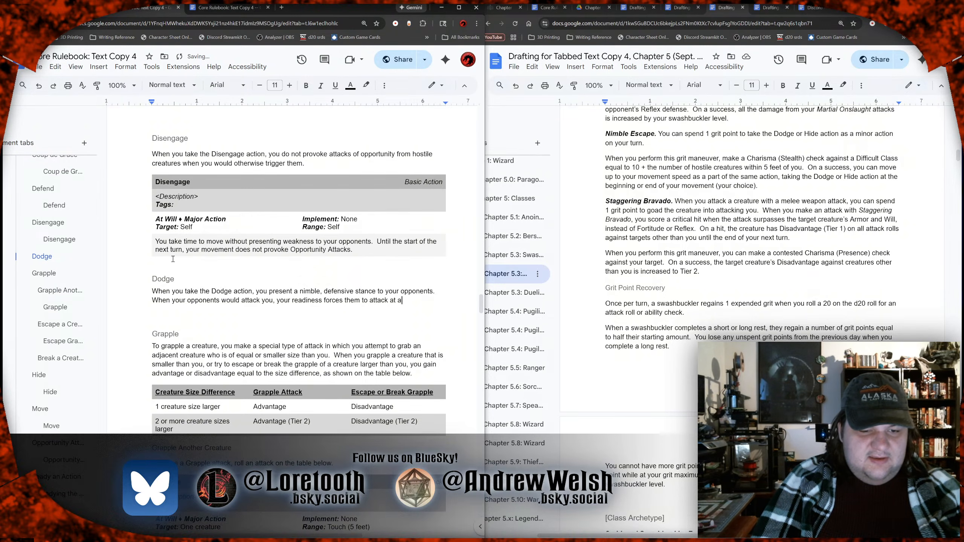
type("a")
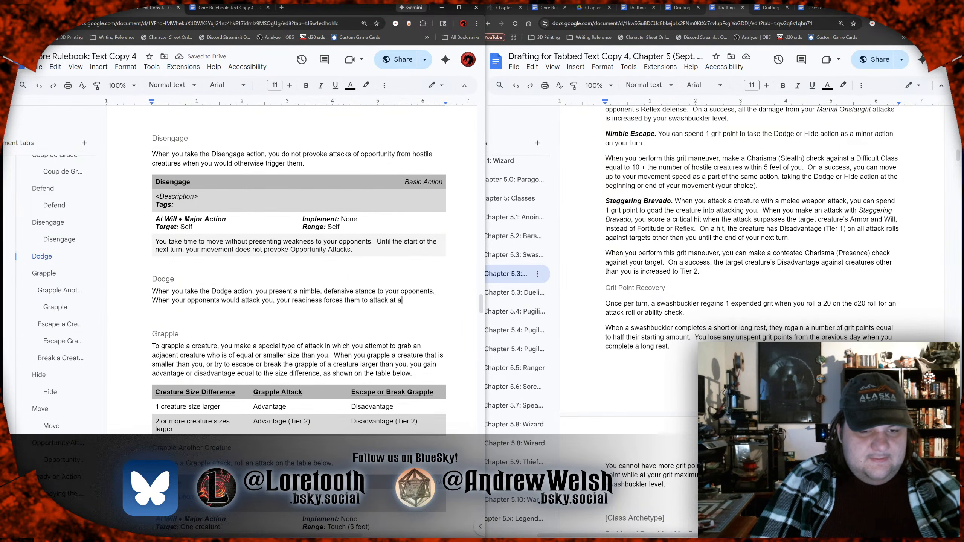
type(" disad")
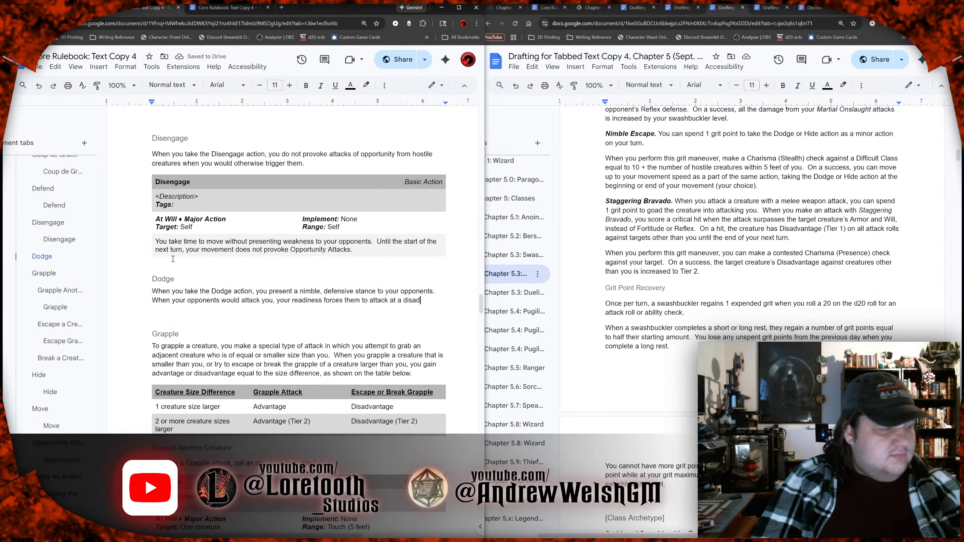
type("vantage")
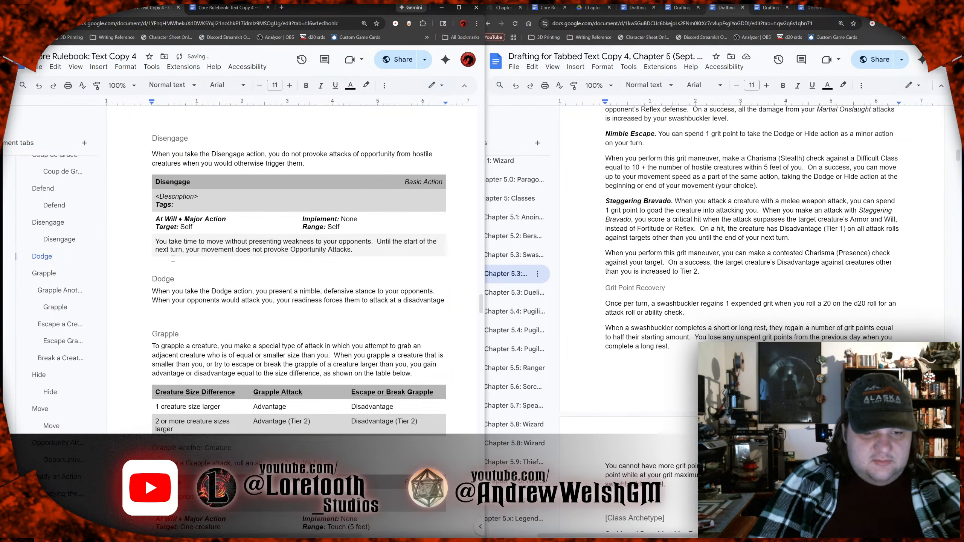
type(".")
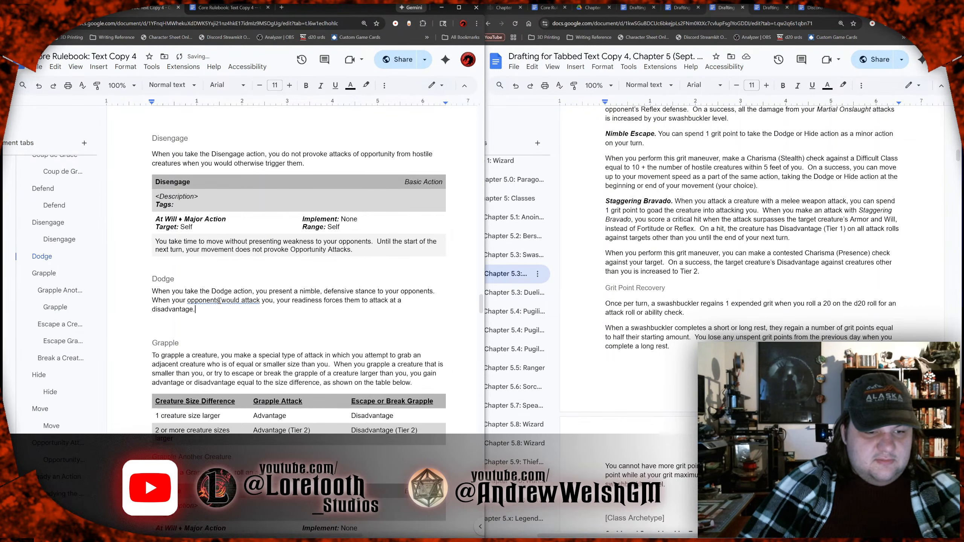
left_click(220, 300)
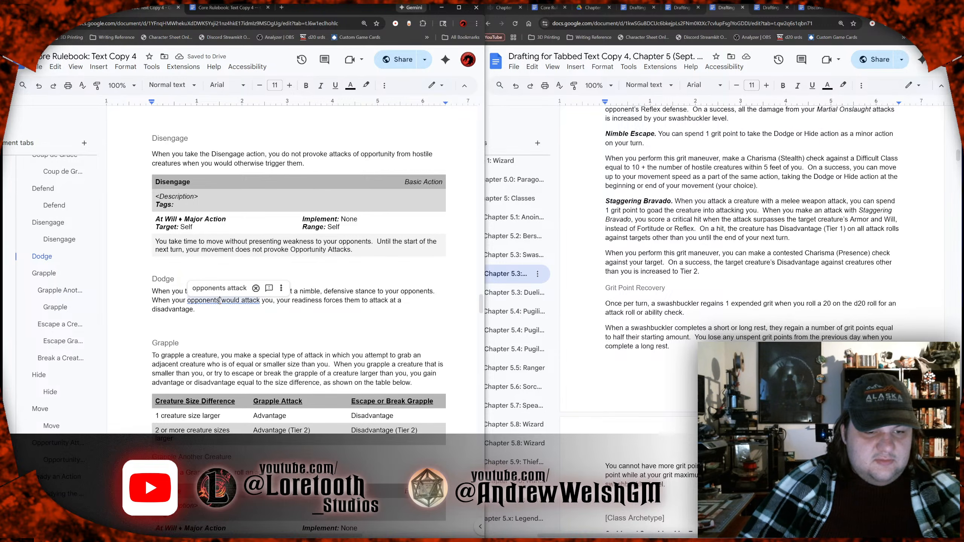
left_click(243, 314)
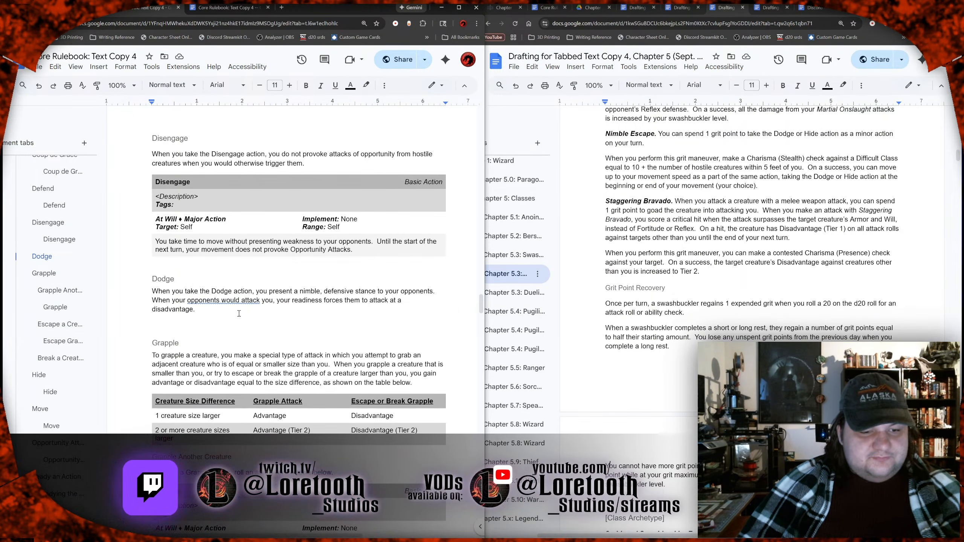
Step: Copy the Disengage action block and paste it on a new line below the Dodge paragraph
scroll(239, 313, "down", 1)
scroll(253, 249, "up", 1)
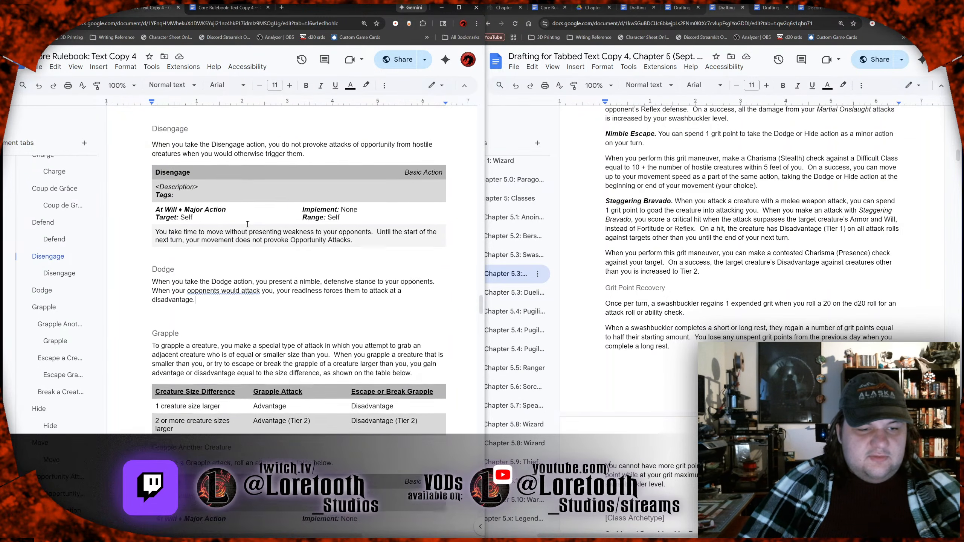
left_click_drag(228, 181, 367, 234)
key("ctrl+c")
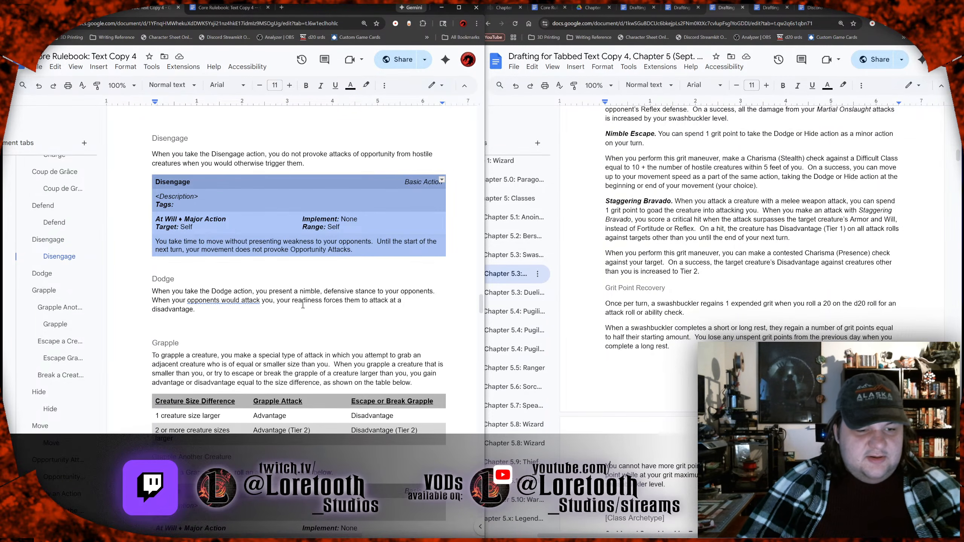
left_click(213, 325)
key("ctrl+v")
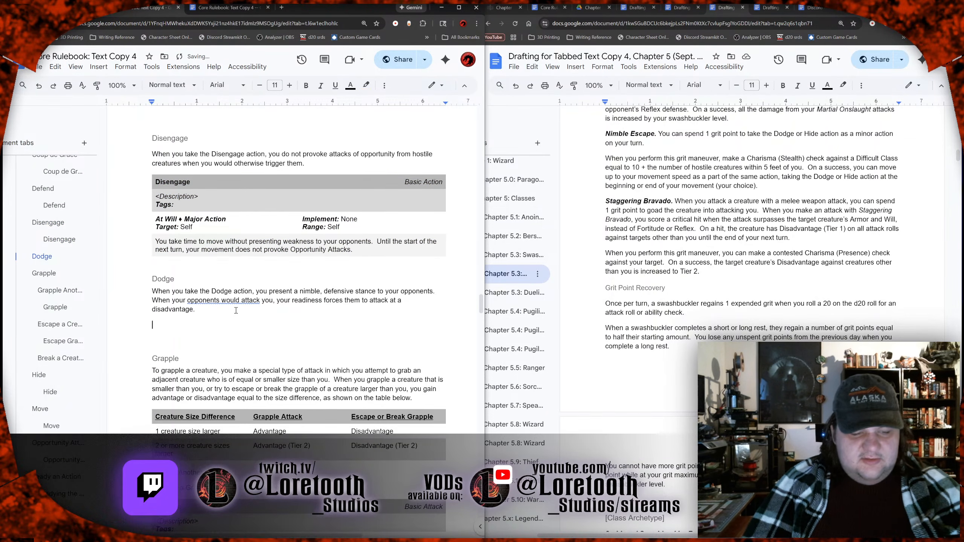
Step: Remove the blank line between the Dodge paragraph and the pasted action block
left_click(223, 167)
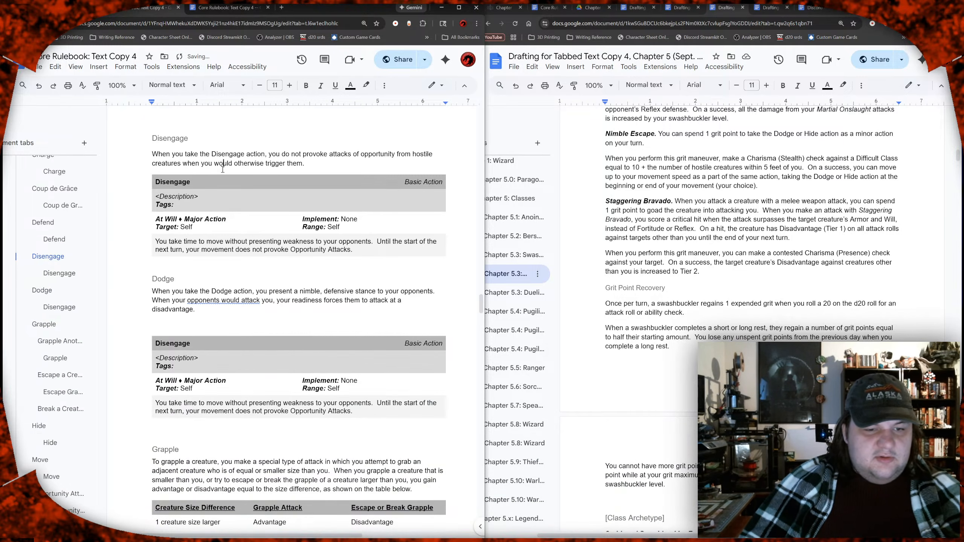
left_click(384, 85)
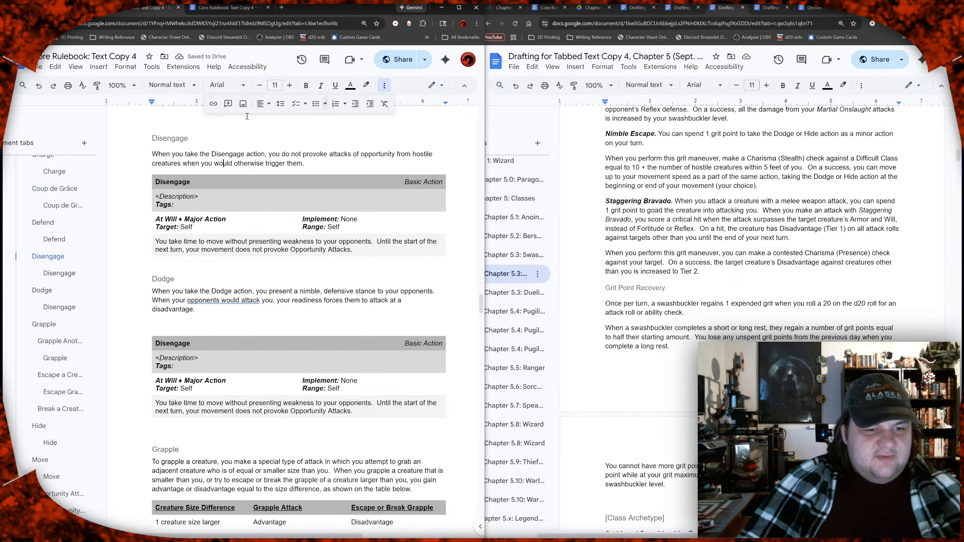
left_click(281, 104)
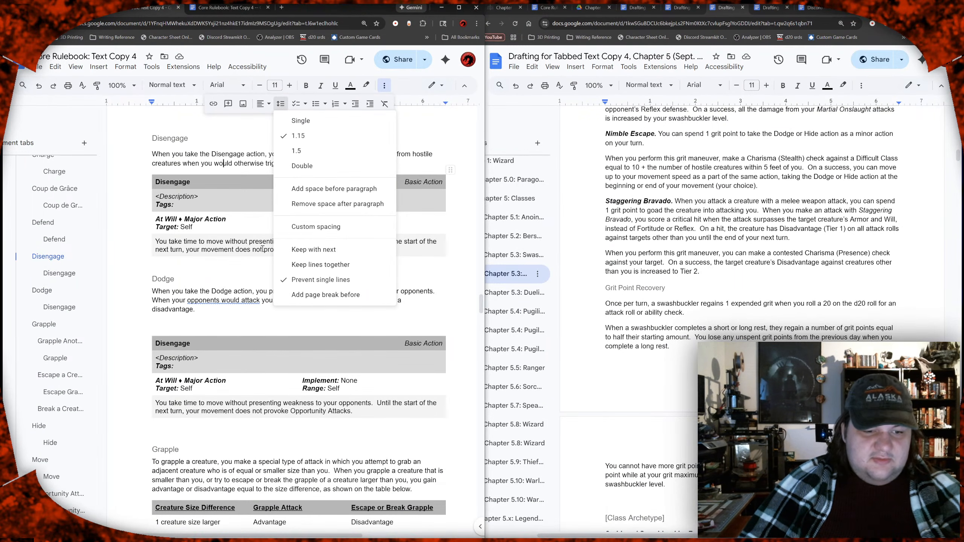
left_click(201, 323)
key("BackSpace")
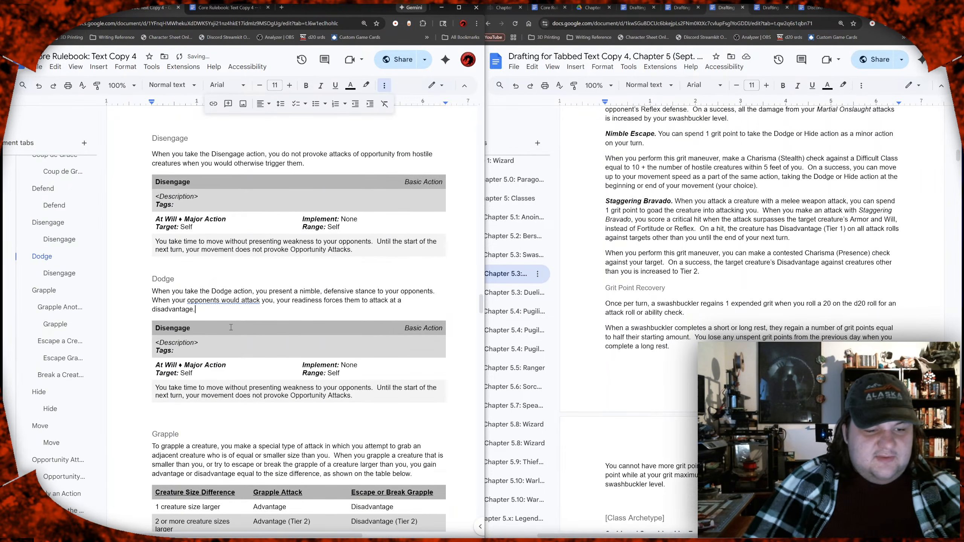
Step: Rename the title of the pasted action block under the Dodge paragraph as "Dodge"
scroll(231, 327, "up", 2)
left_click(231, 327)
scroll(231, 327, "down", 4)
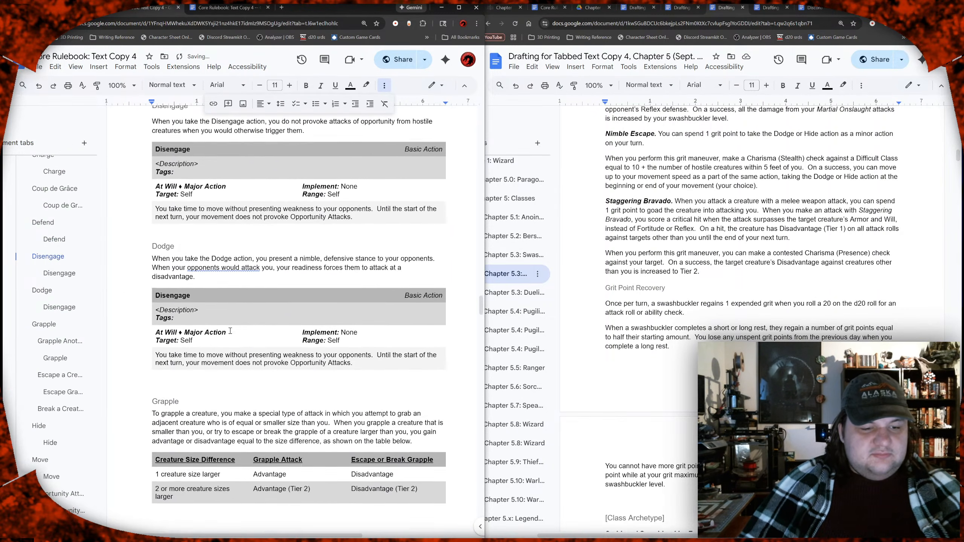
left_click(196, 251)
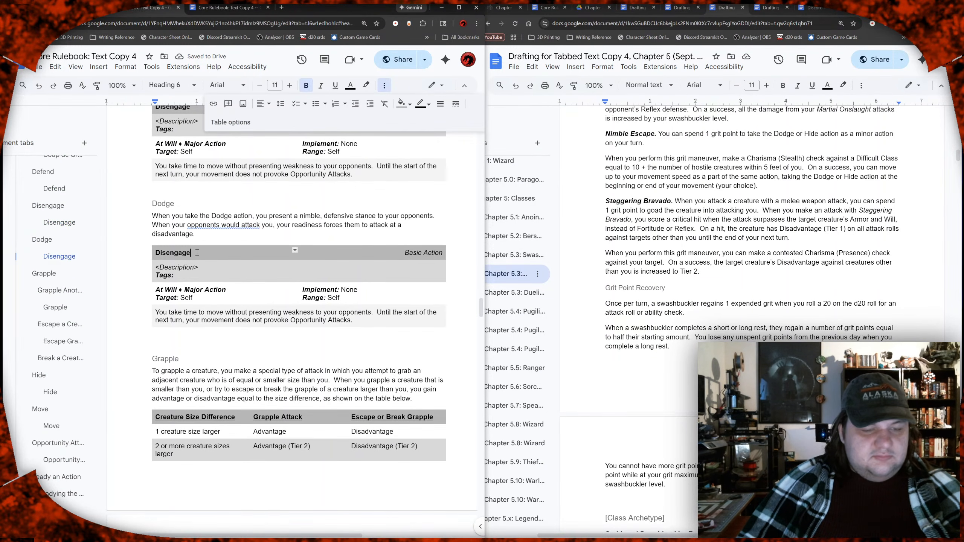
double_click(196, 250)
type("D")
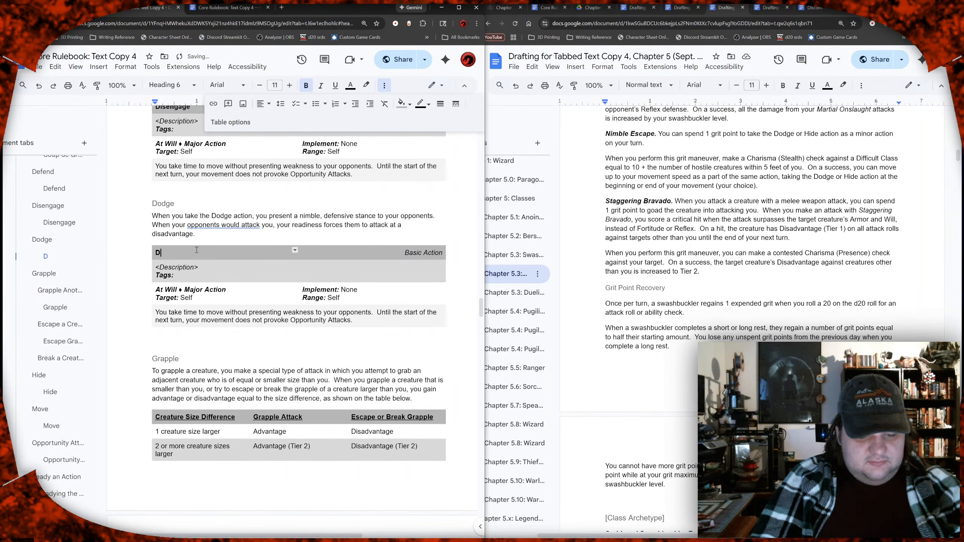
type("odge")
Step: Review the Dodge block's action type, target, implement and range entries against the Disengage block above
key("Down")
key("Down")
key("Down")
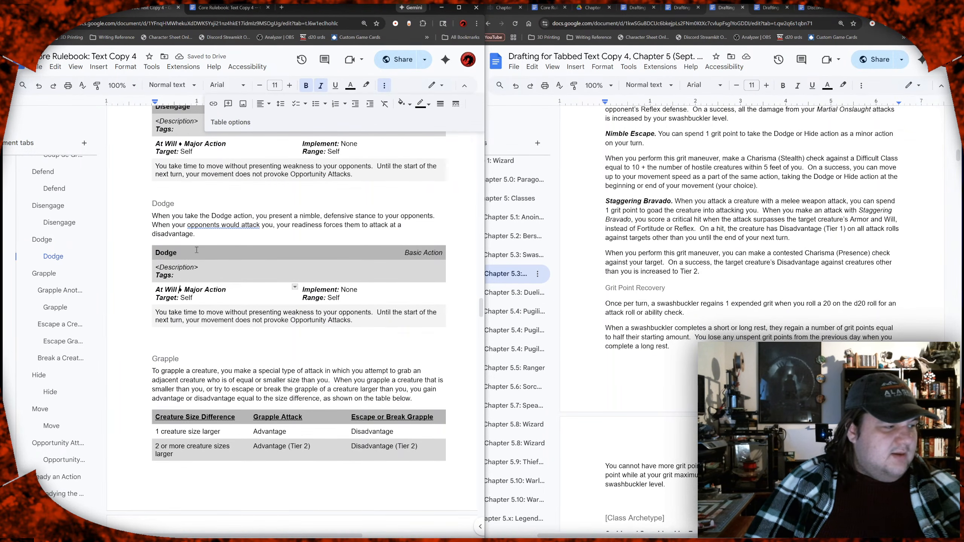
key("Right")
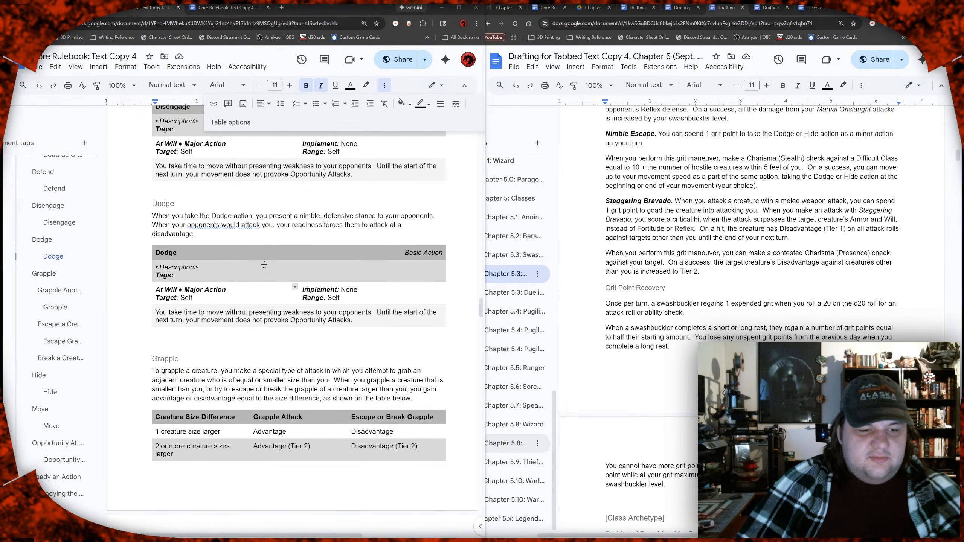
scroll(274, 304, "up", 1)
scroll(277, 317, "down", 1)
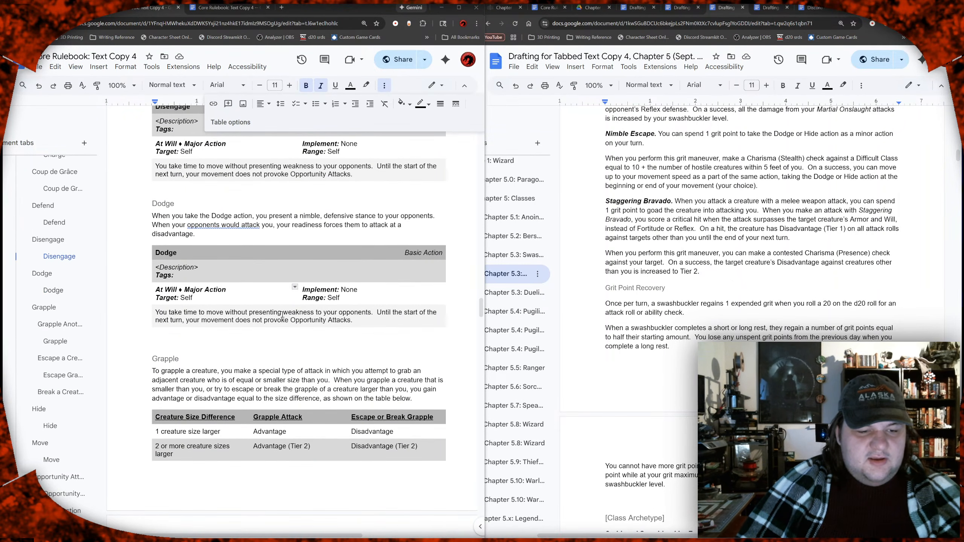
left_click(190, 291)
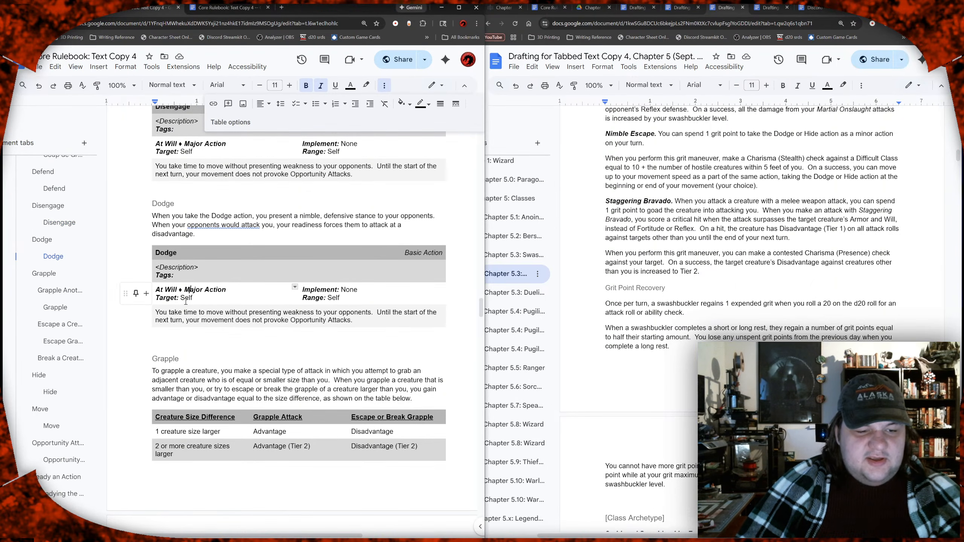
left_click(339, 291)
left_click(342, 297)
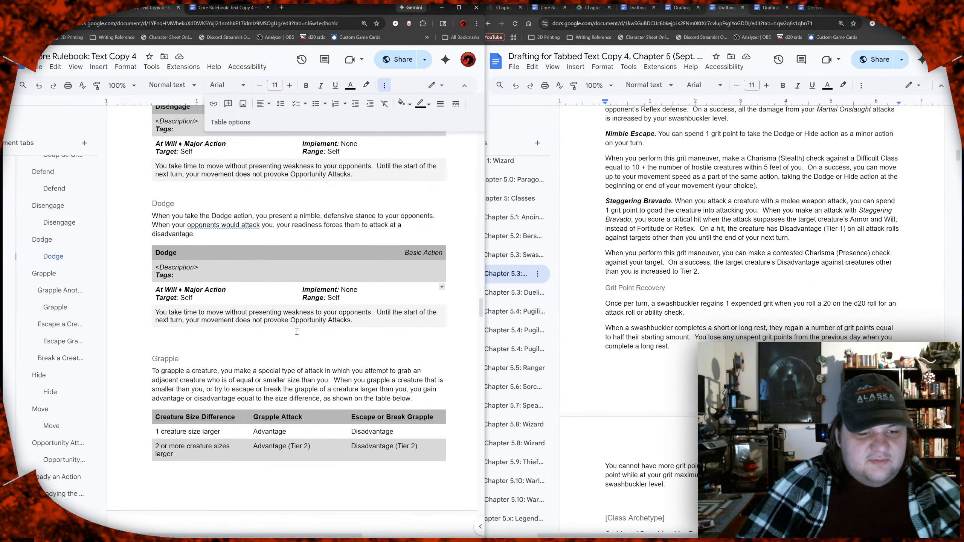
Step: Replace the Dodge block's effect text with "You ready yourself against your opponents' melee weapon attacks."
left_click_drag(353, 321, 161, 315)
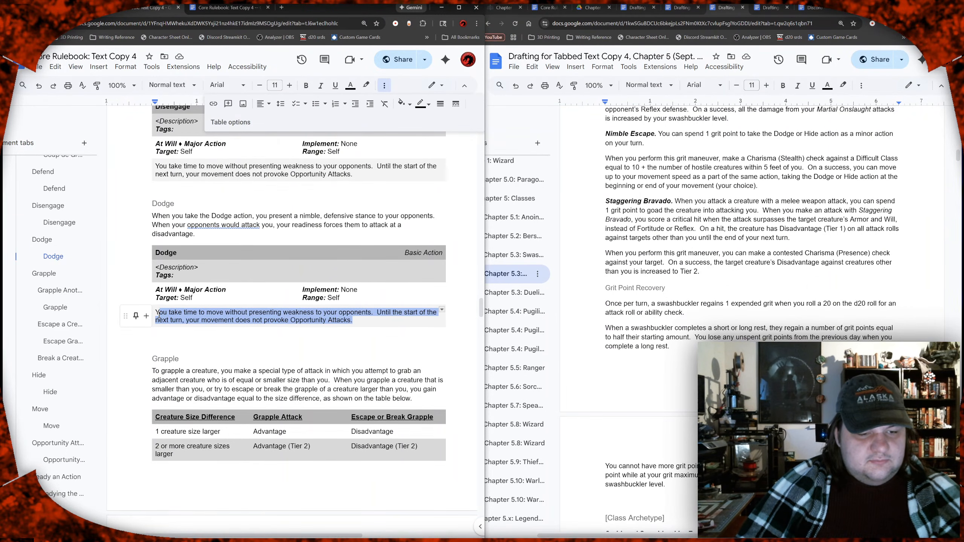
left_click_drag(159, 315, 157, 314)
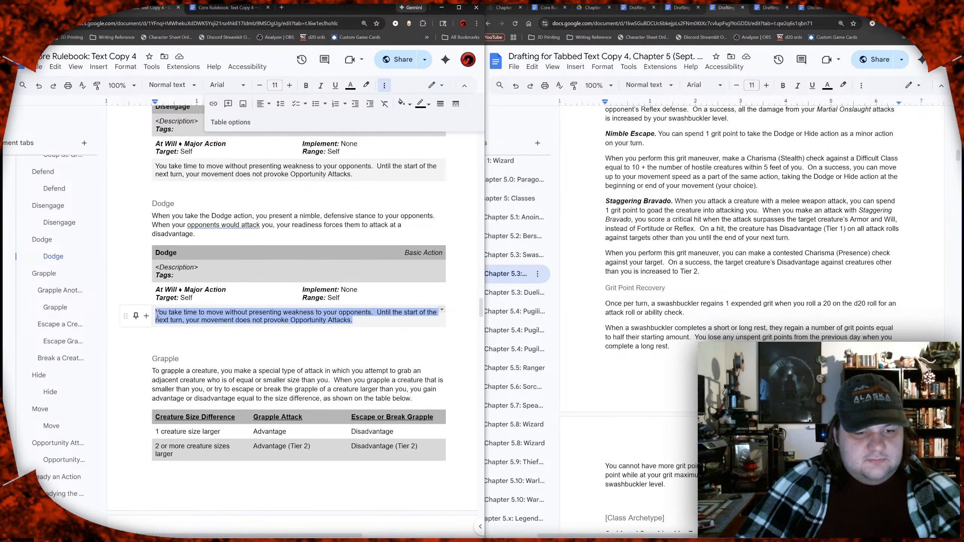
scroll(305, 303, "up", 2)
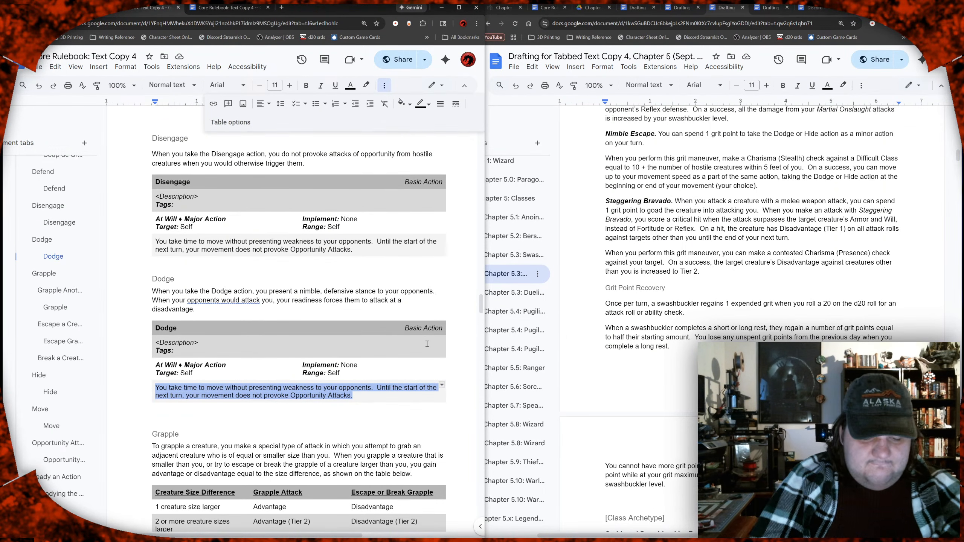
type("You ")
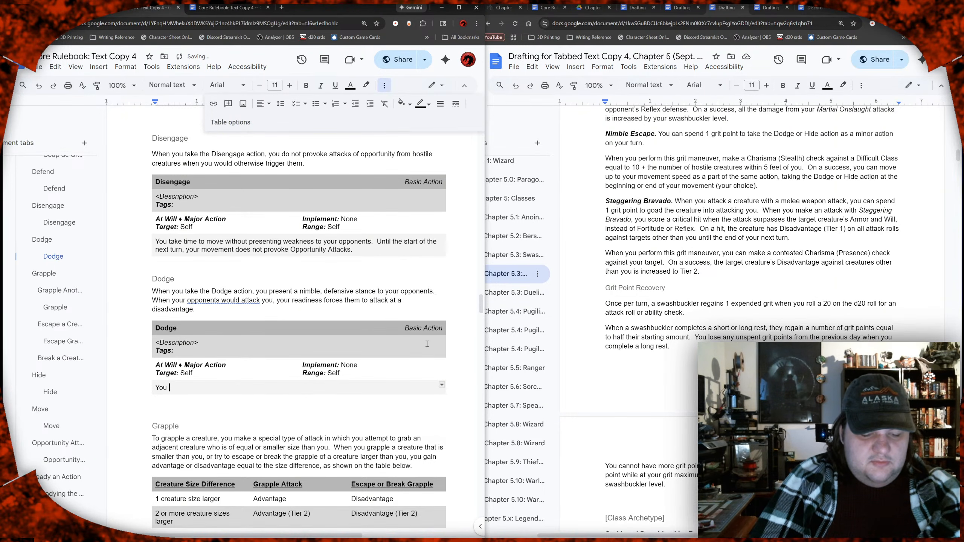
type("ready you")
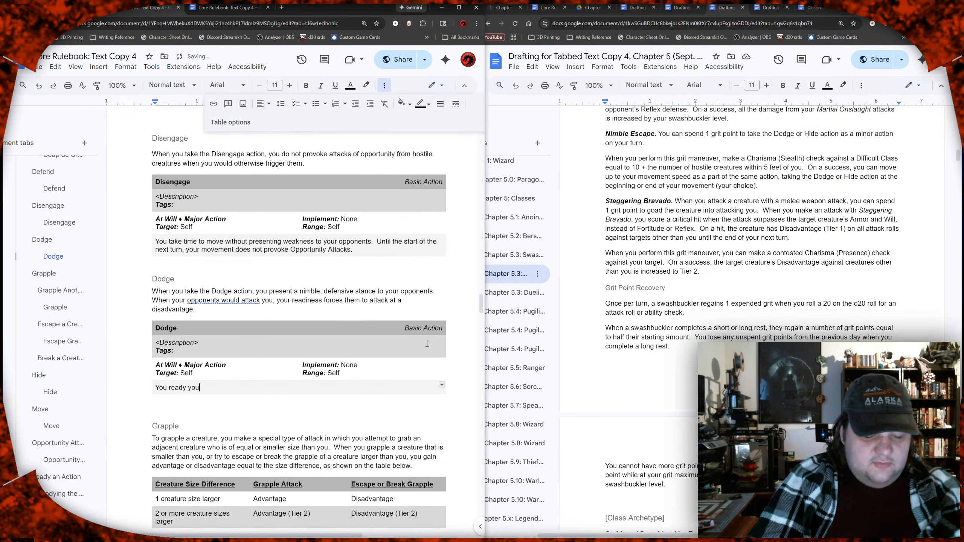
type("rself against ")
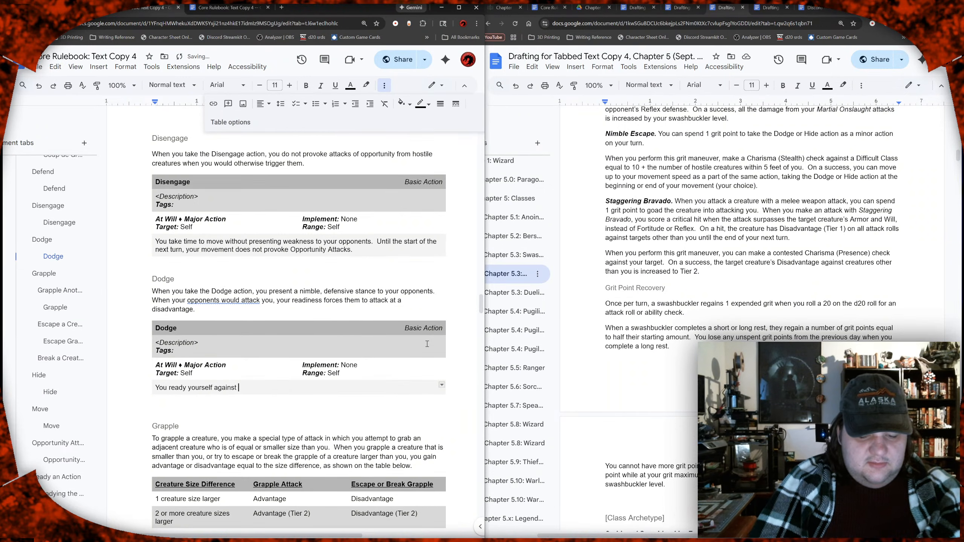
type("your ")
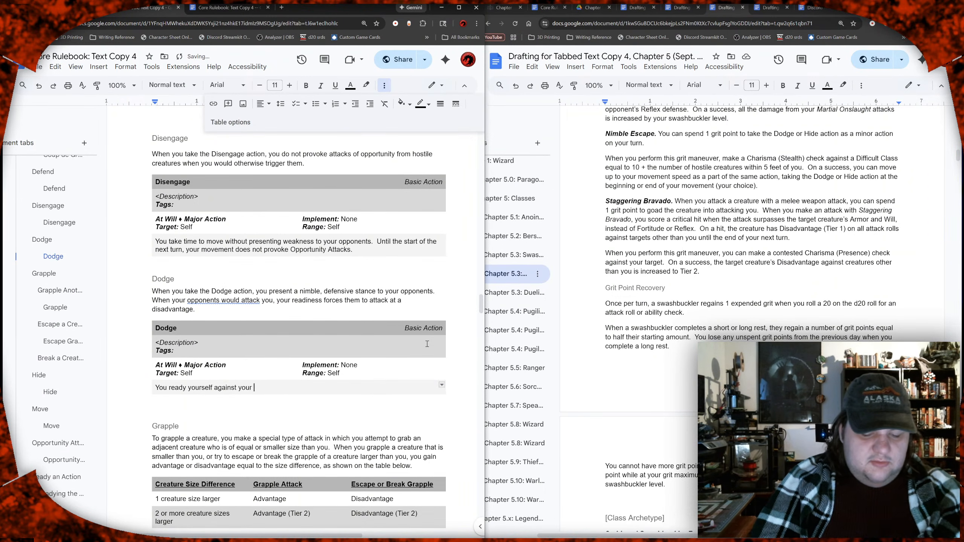
type("opponents' ")
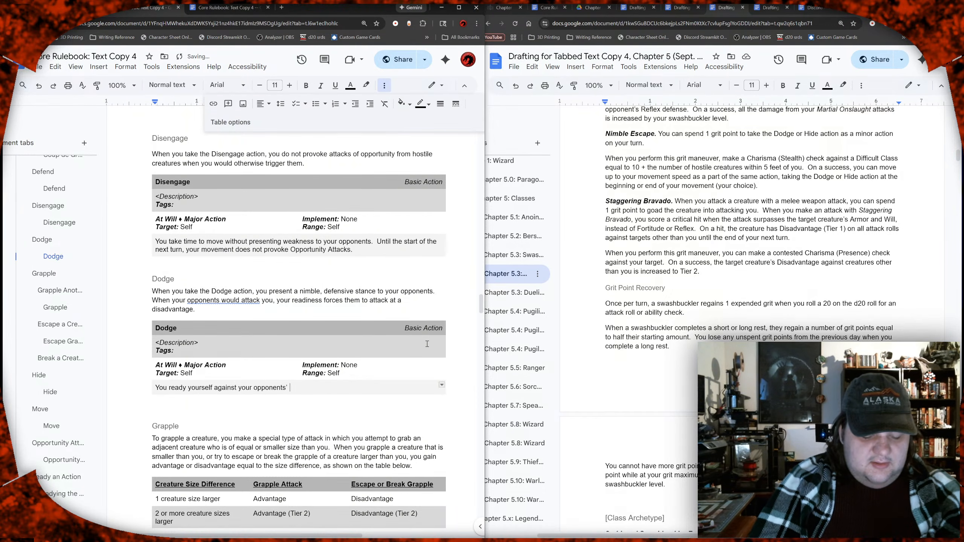
type("melee w")
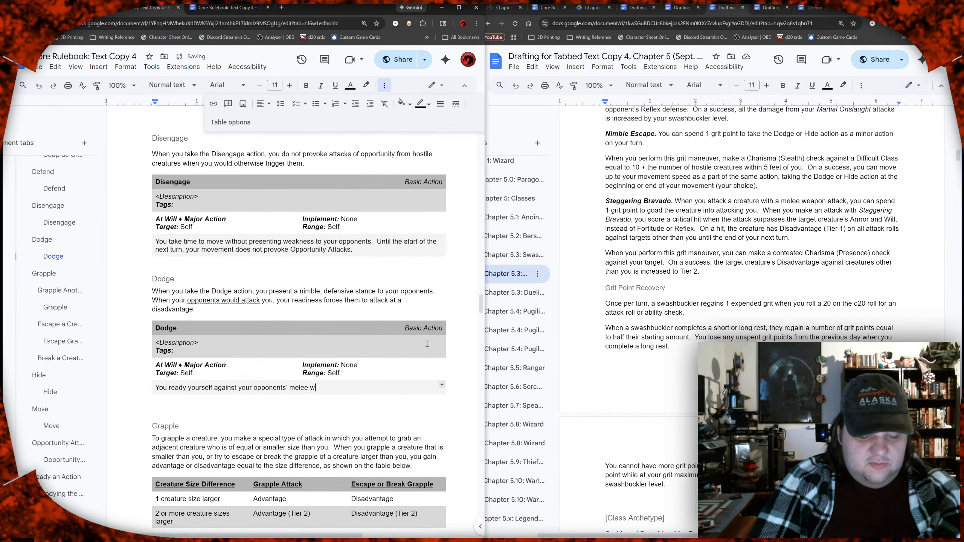
type("eapon atta")
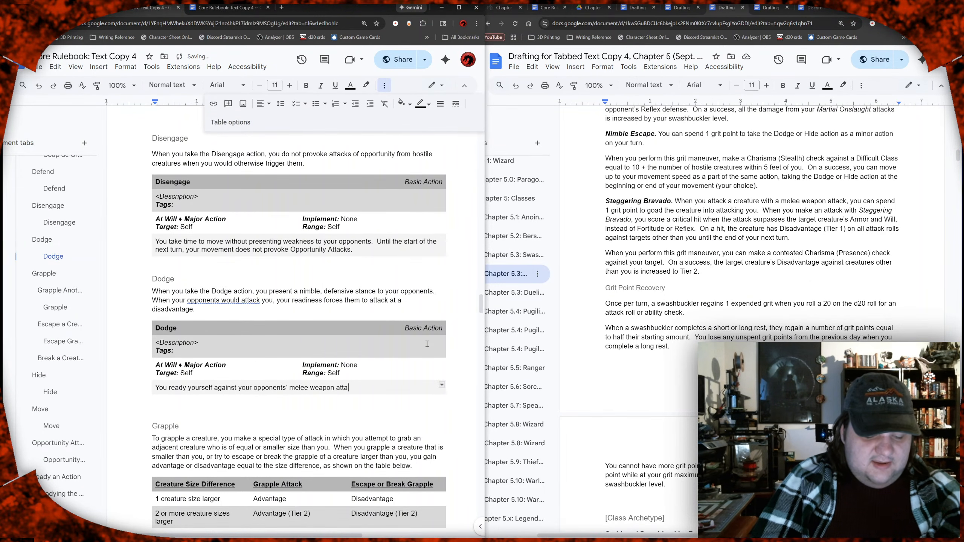
type("cks.")
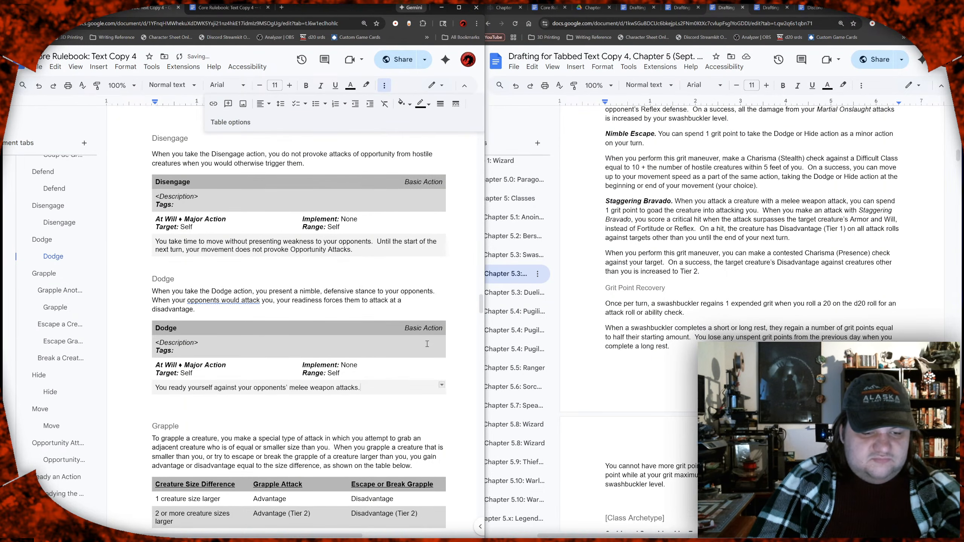
type("  U")
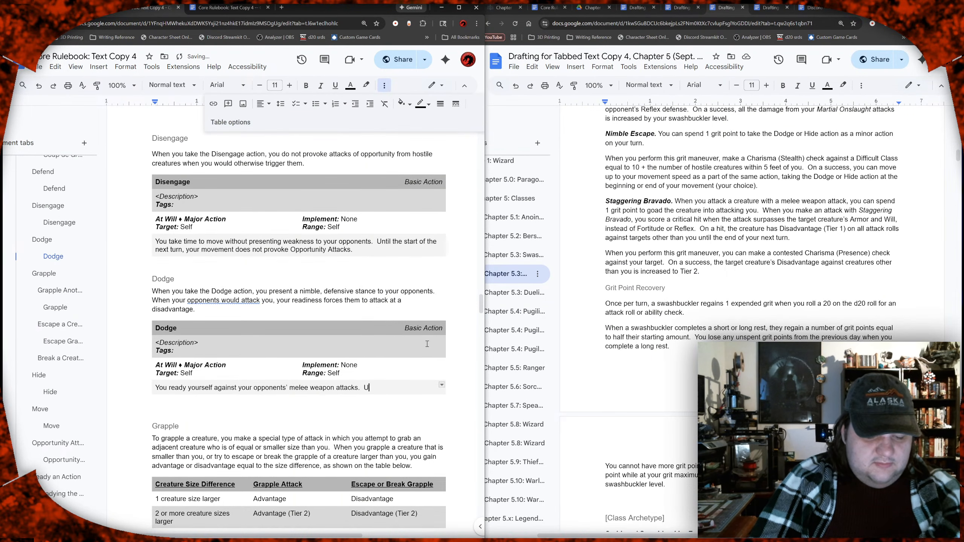
type("ntil the start of your ")
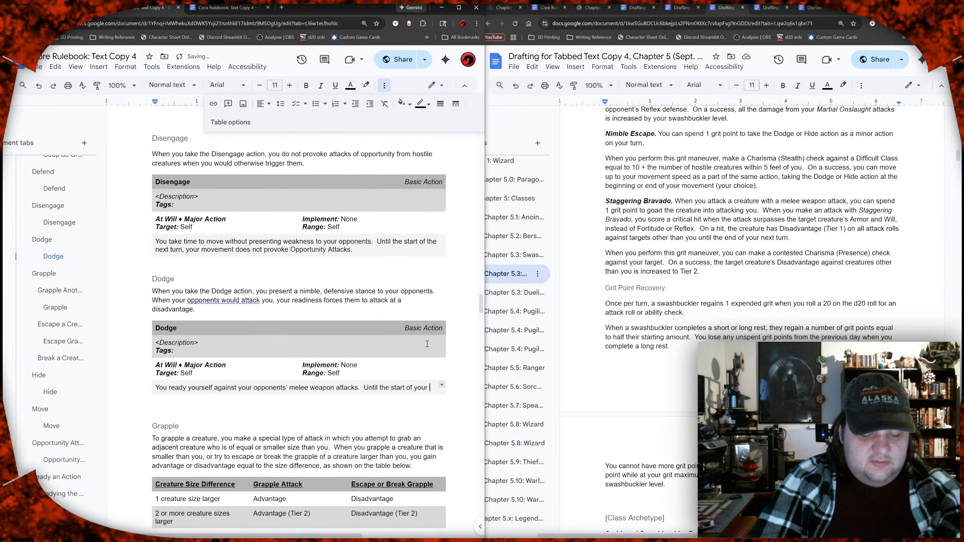
type("n")
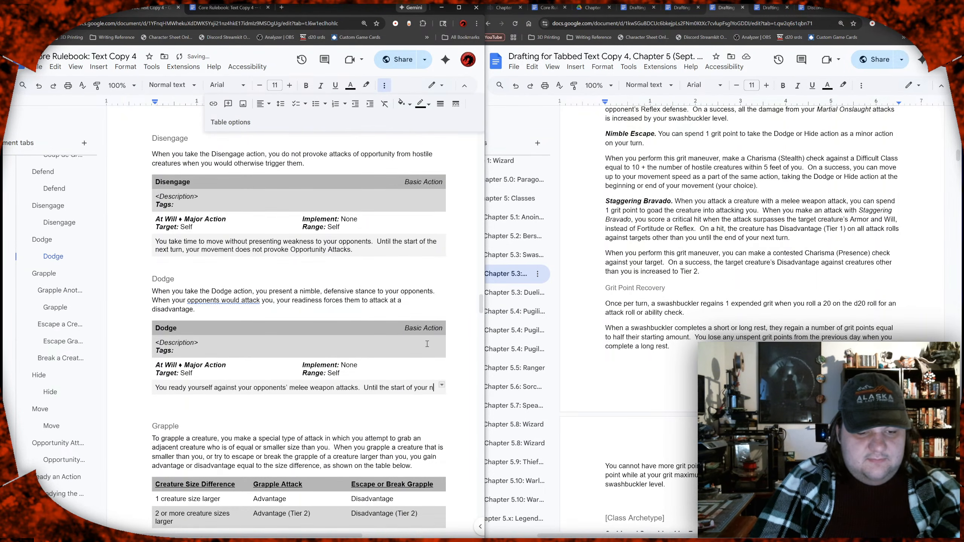
type("ex")
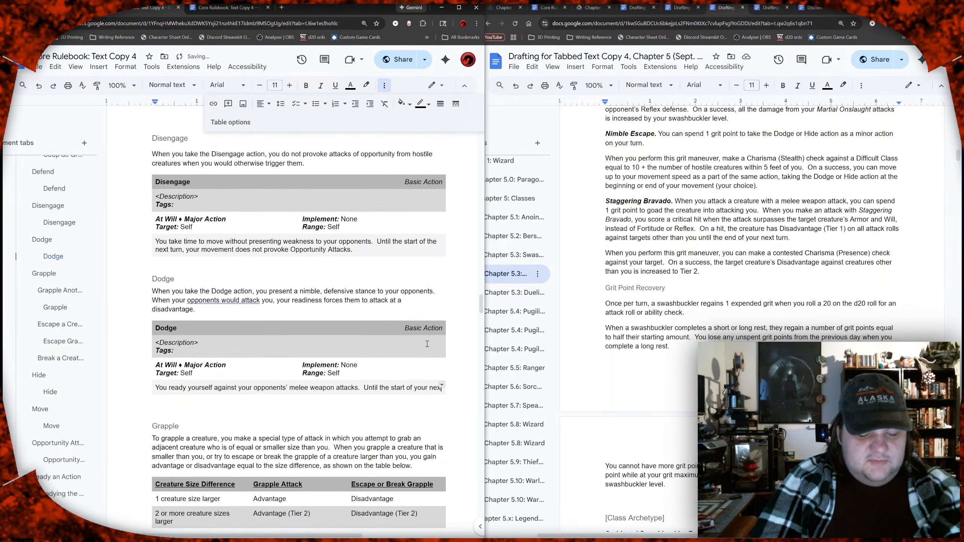
type("t turn,")
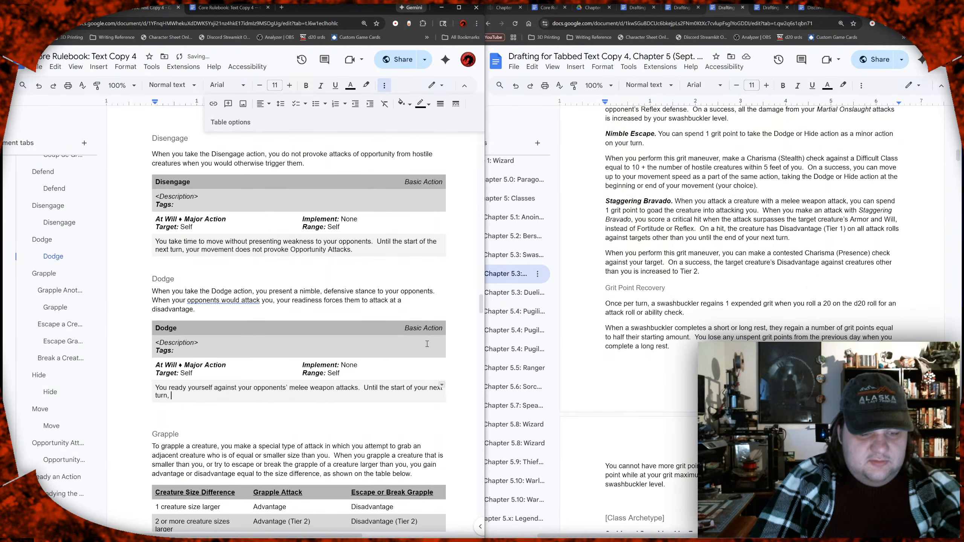
type(" attacks aga")
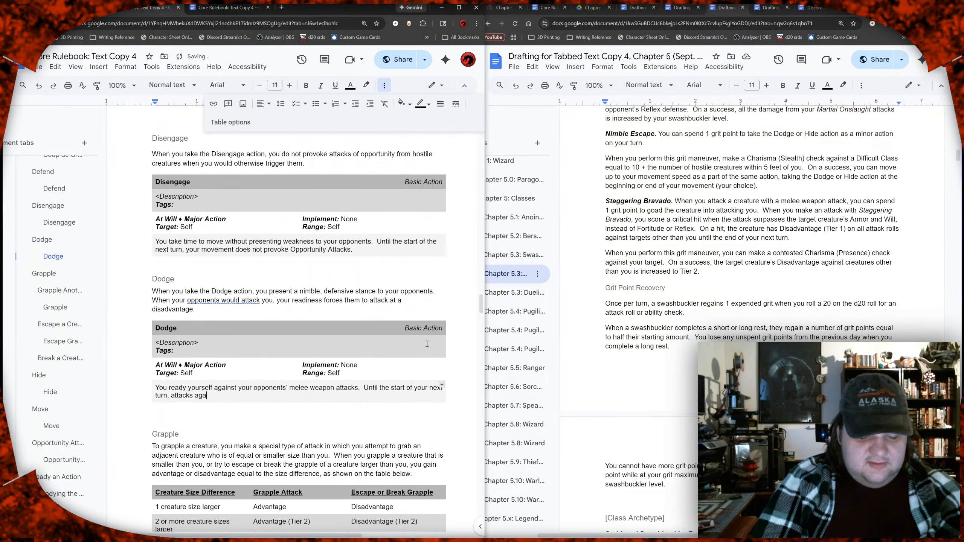
type("inst you ha")
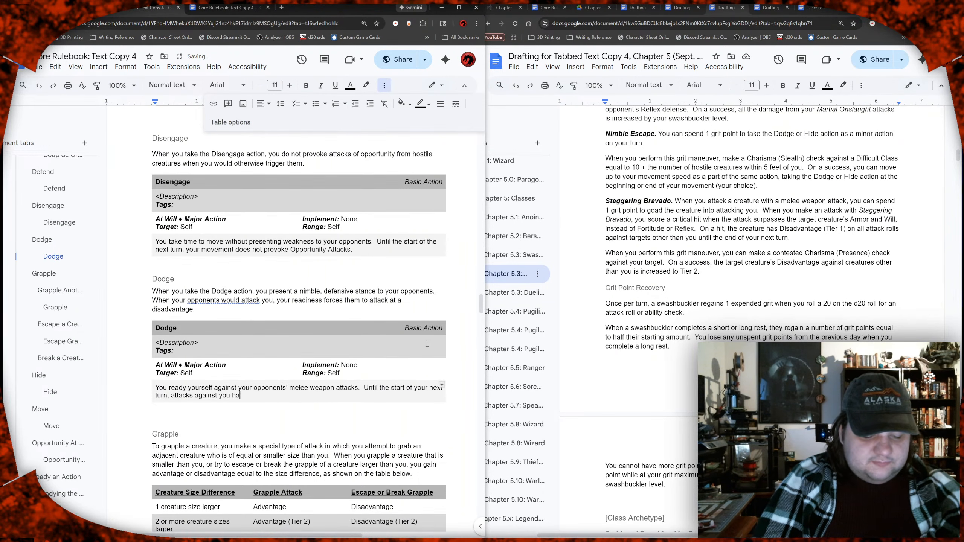
type("ve Di")
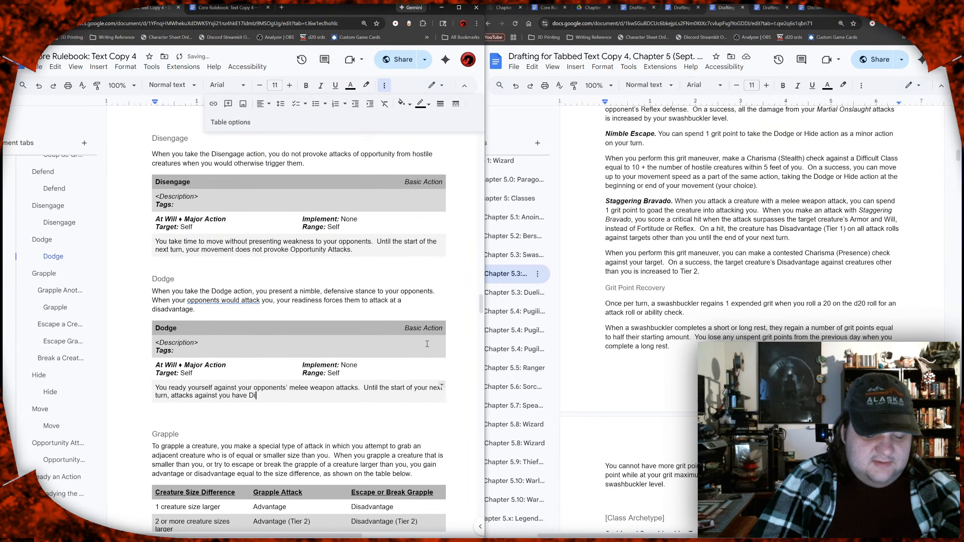
type("sadvantage ")
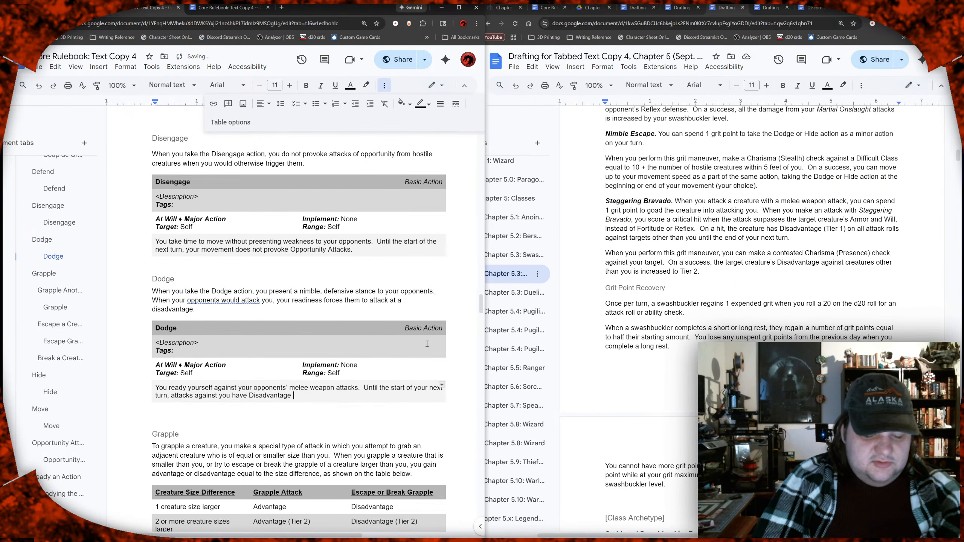
type("(Tier 1")
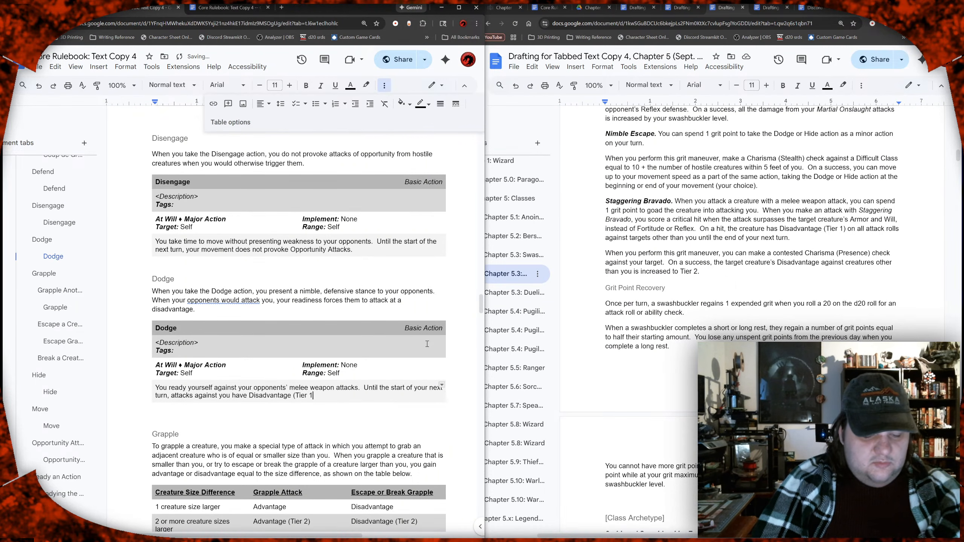
type(").")
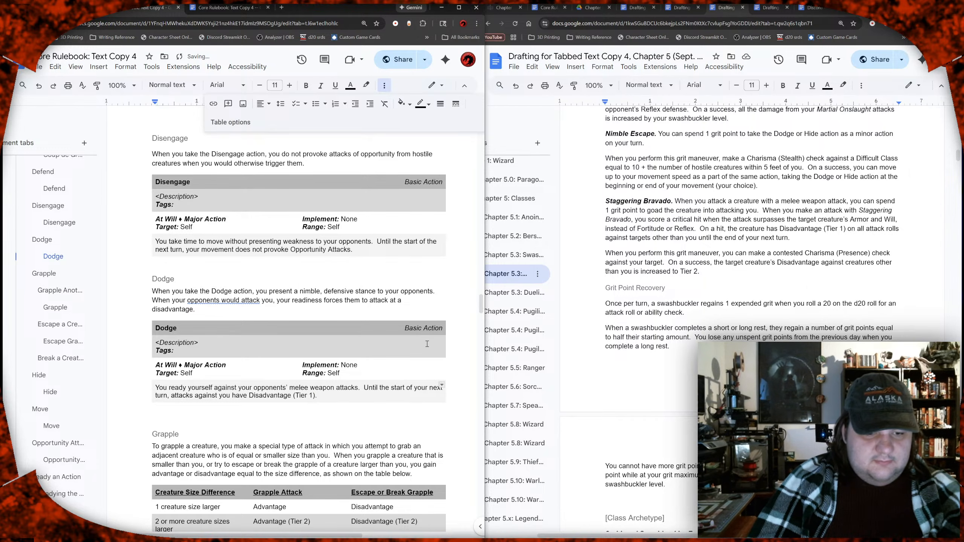
Step: Add the sentence "Until the start of your next turn, attacks against you have Disadvantage (Tier 1)." to the Dodge block's effect text
key("BackSpace")
key("BackSpace")
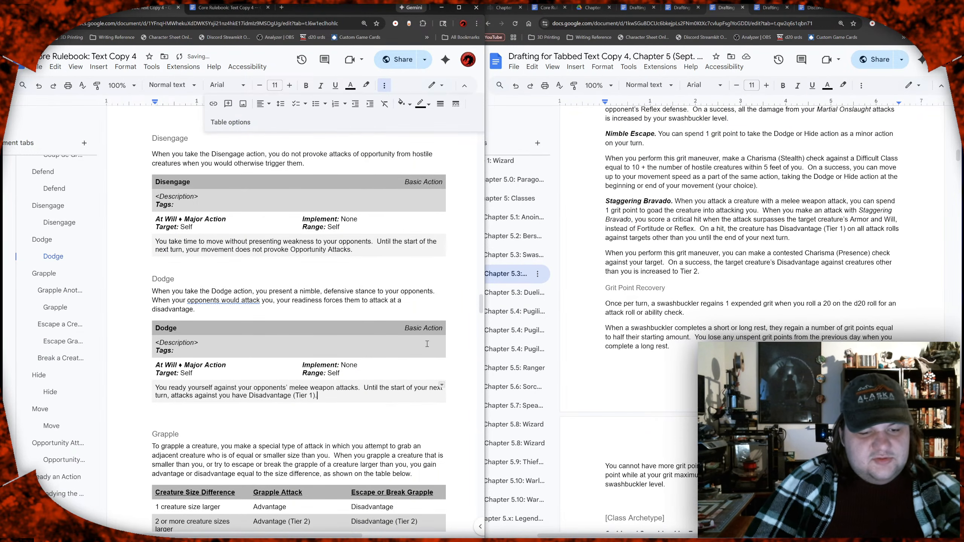
Step: Replace "Disadvantage (Tier 1)." at the end of the Dodge block's effect text with "disadvantage."
key("shift+Left")
key("shift+Left")
key("shift+Left")
key("shift+Left")
key("shift+Left")
key("shift+Left")
key("shift+Left")
key("shift+Left")
key("shift+Left")
key("shift+Left")
key("shift+Left")
key("shift+Left")
key("shift+Left")
key("shift+Left")
key("shift+Left")
key("shift+Left")
key("shift+Left")
key("shift+Left")
key("shift+Left")
key("shift+Left")
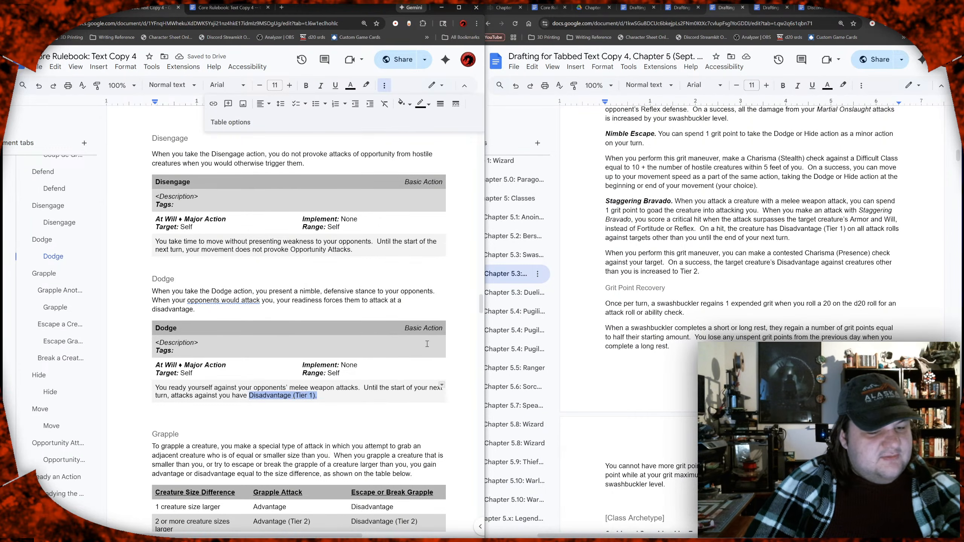
key("shift+Right")
key("shift+Right")
key("ctrl+shift+Right")
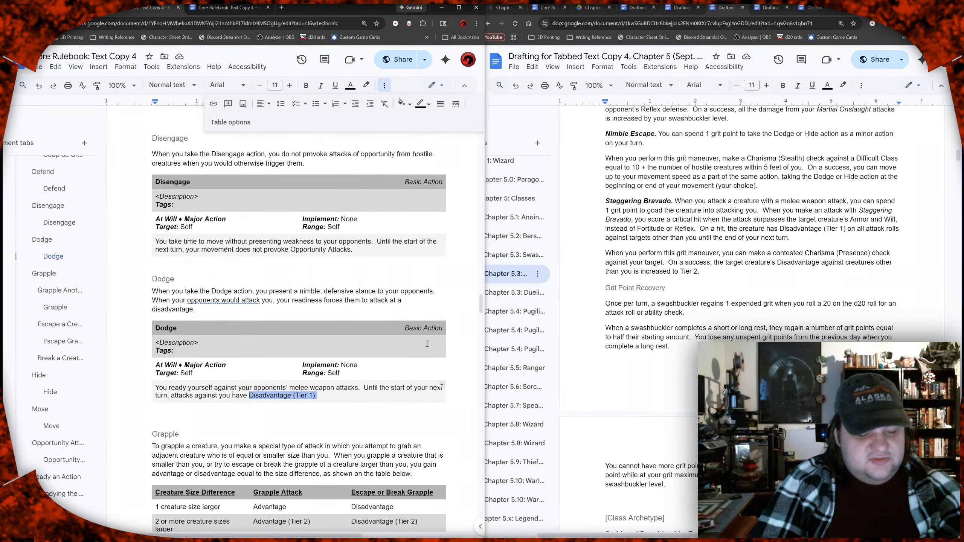
type("disadv")
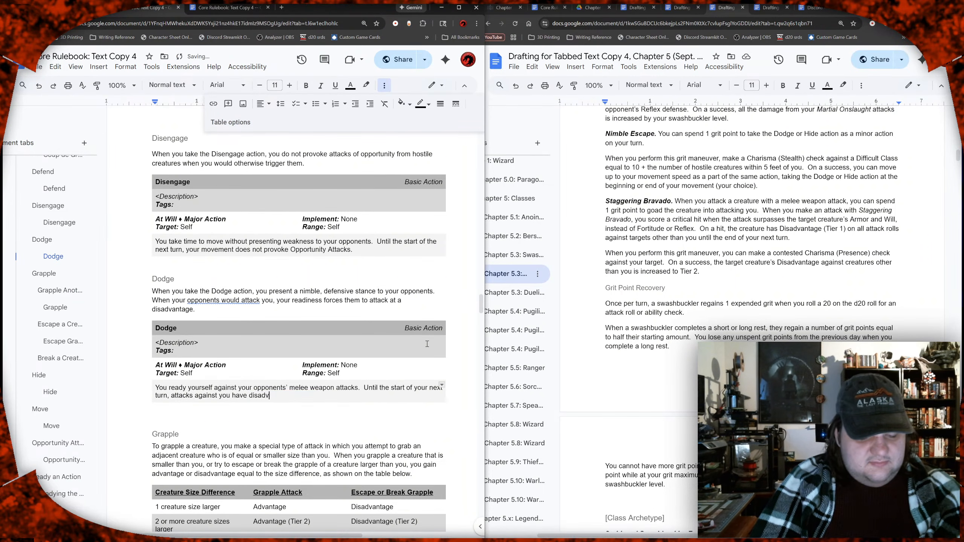
type("antage.")
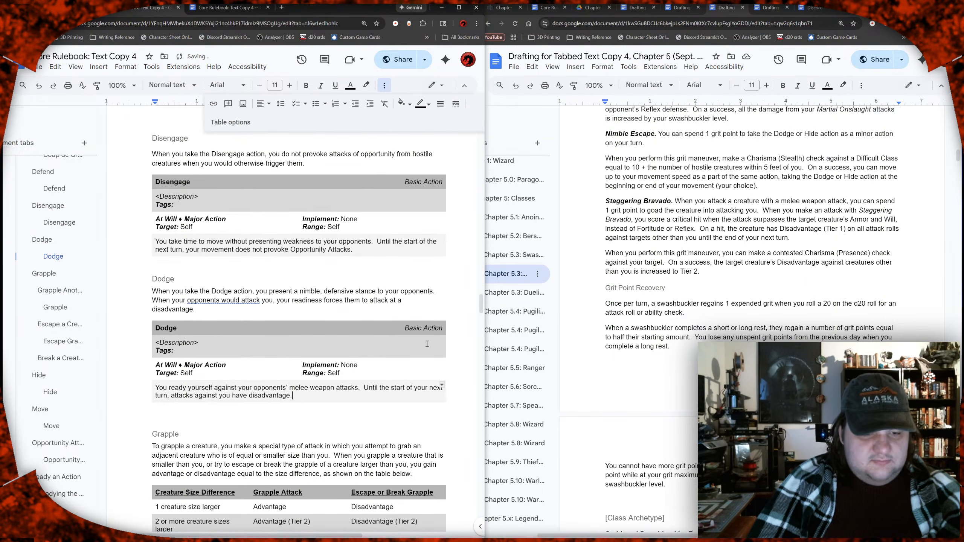
Step: Remove the extra blank line between the Dodge action block and the Grapple heading
left_click(200, 417)
key("BackSpace")
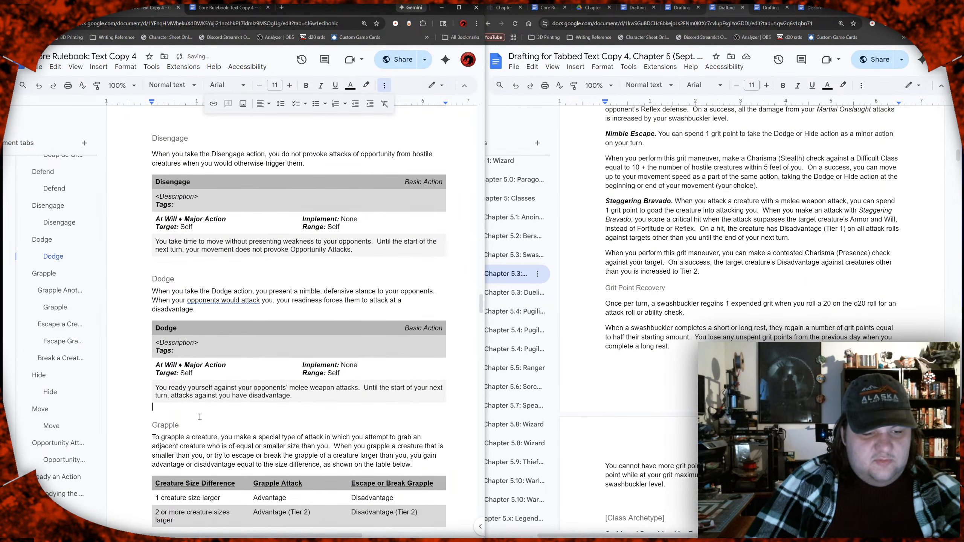
key("Down")
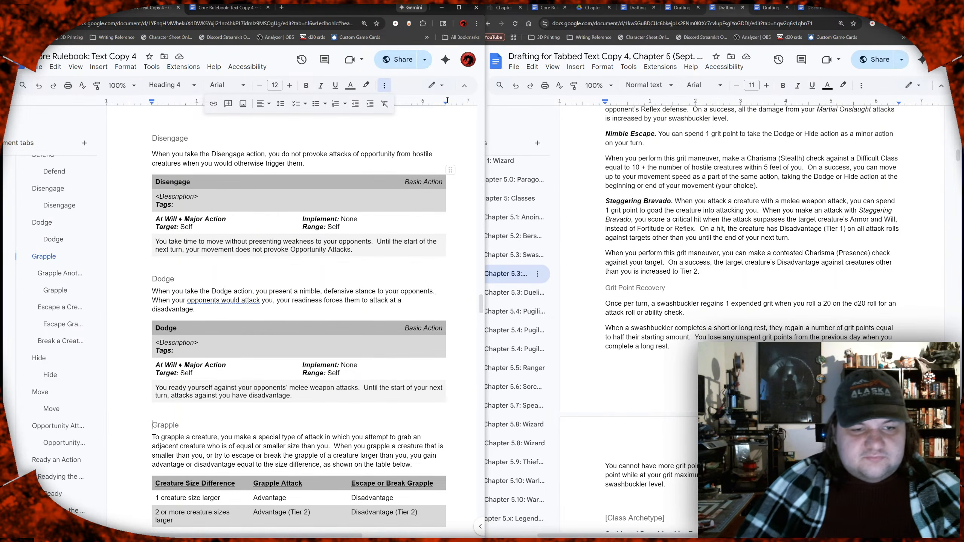
Step: Switch to the Chapter 5: Classes document and review the Duelist's Open, Shift and Evade panache effects
left_click(233, 9)
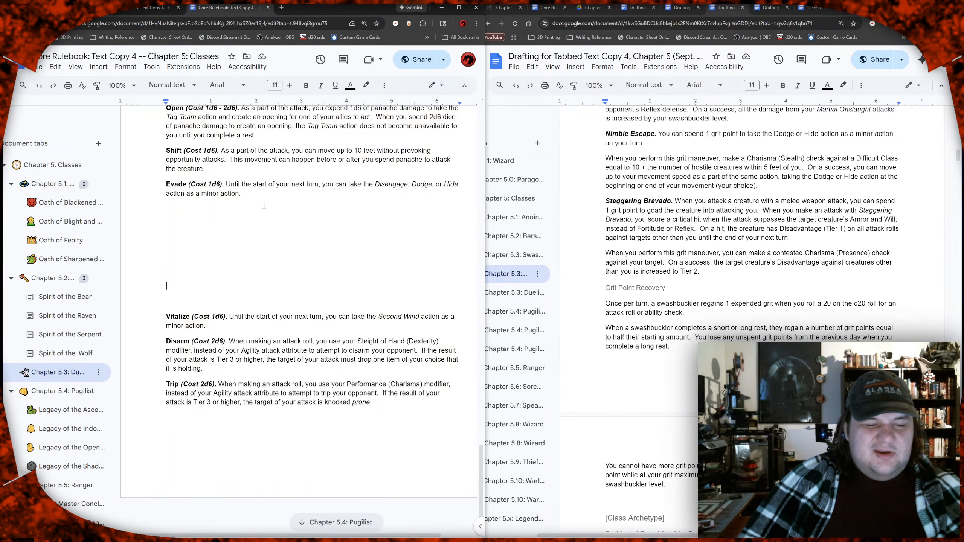
scroll(285, 207, "up", 2)
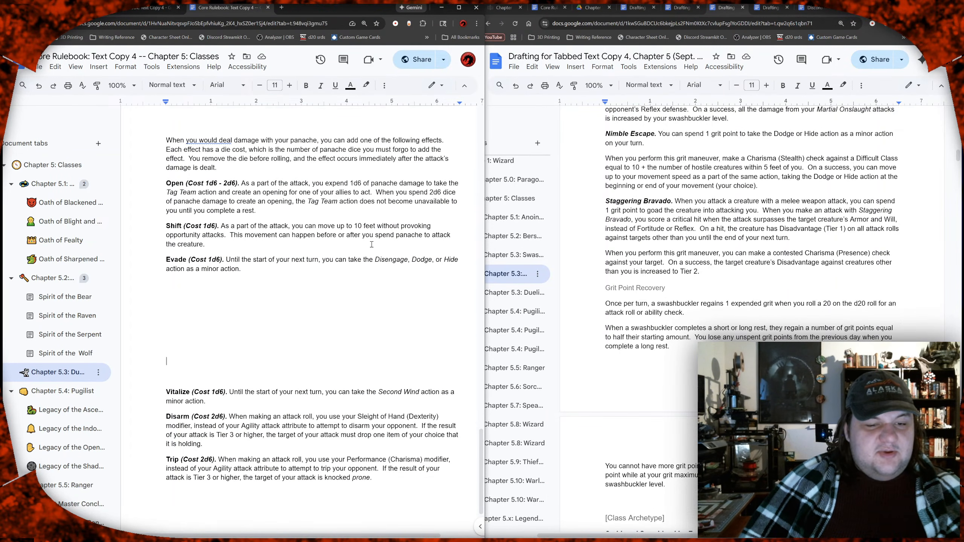
left_click(421, 263)
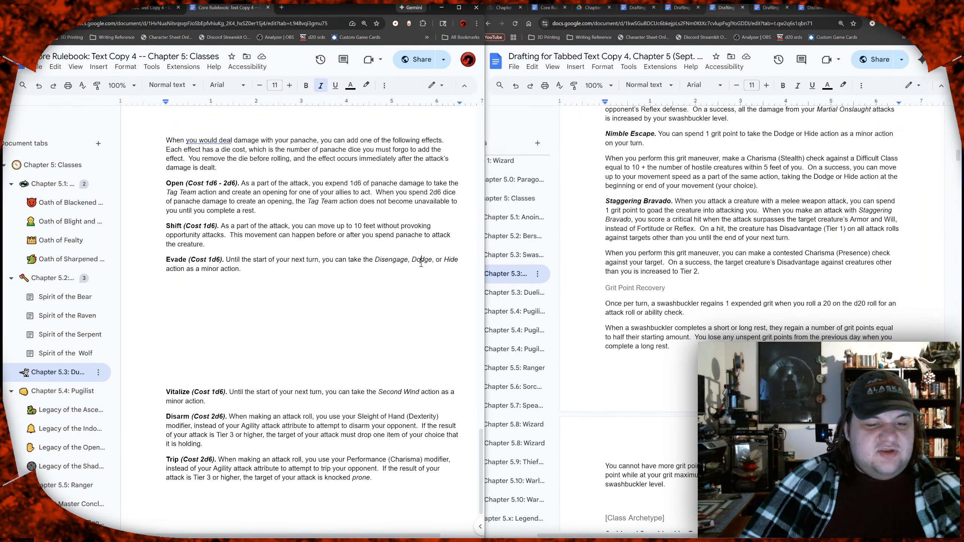
left_click(450, 260)
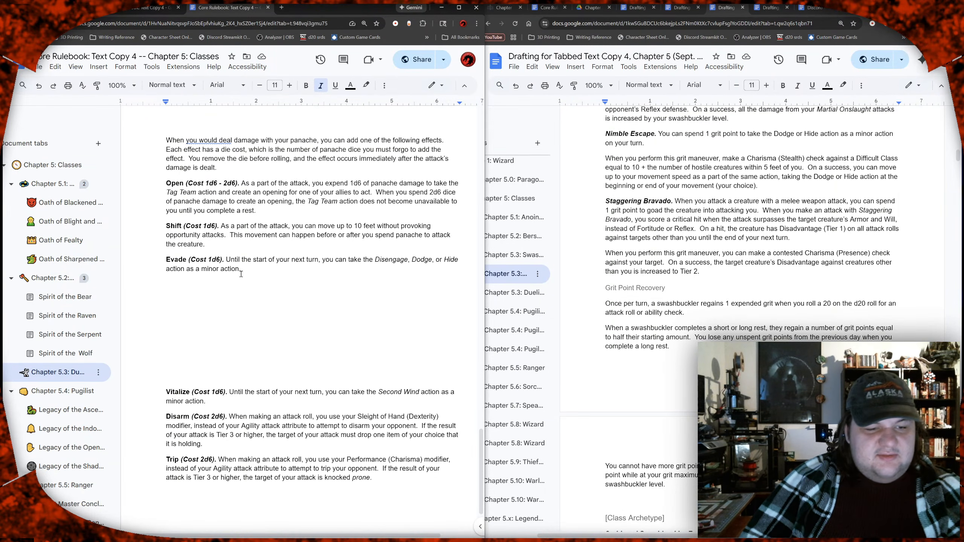
left_click_drag(188, 184, 214, 258)
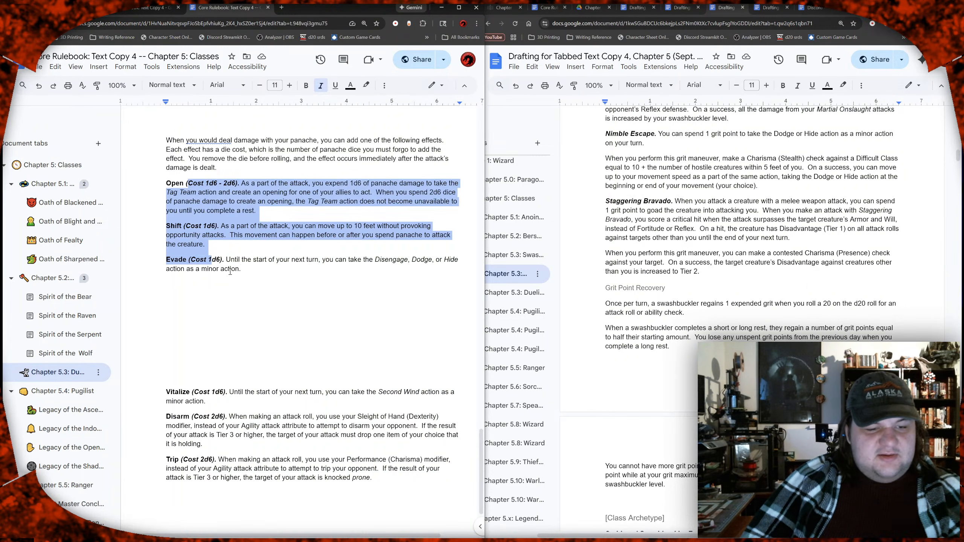
left_click(243, 279)
scroll(751, 266, "down", 5)
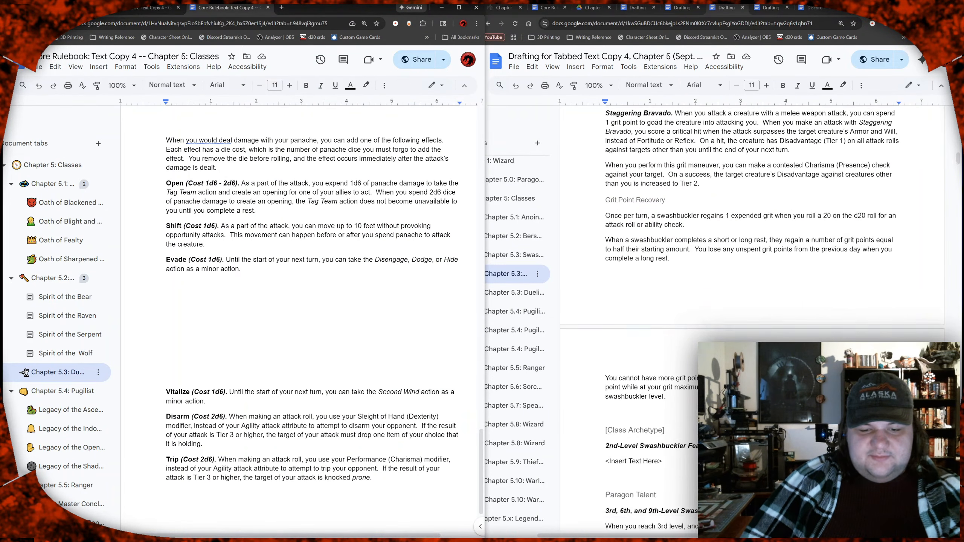
Step: Review the remaining Swashbuckler features and the archetype template in the drafting document
scroll(752, 319, "down", 15)
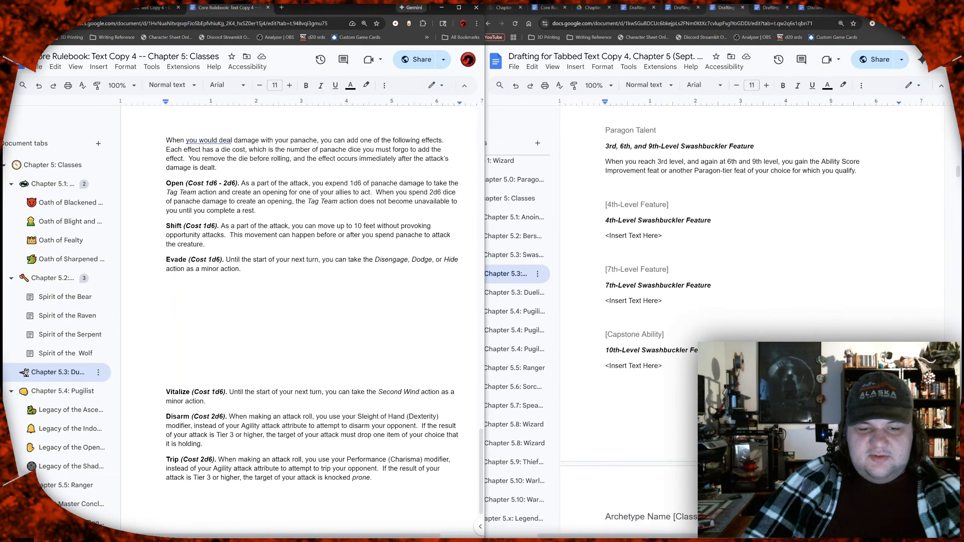
scroll(752, 319, "down", 6)
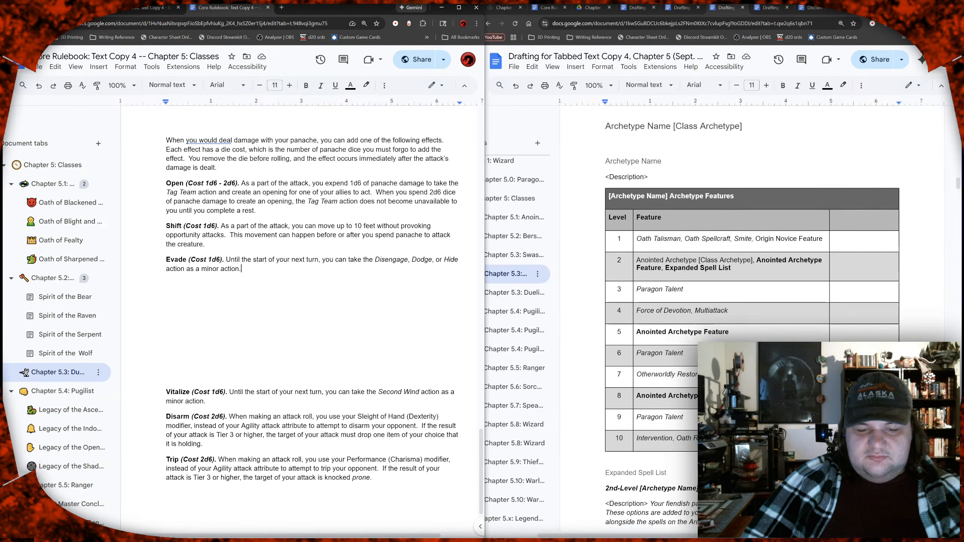
scroll(752, 319, "up", 6)
scroll(752, 319, "up", 10)
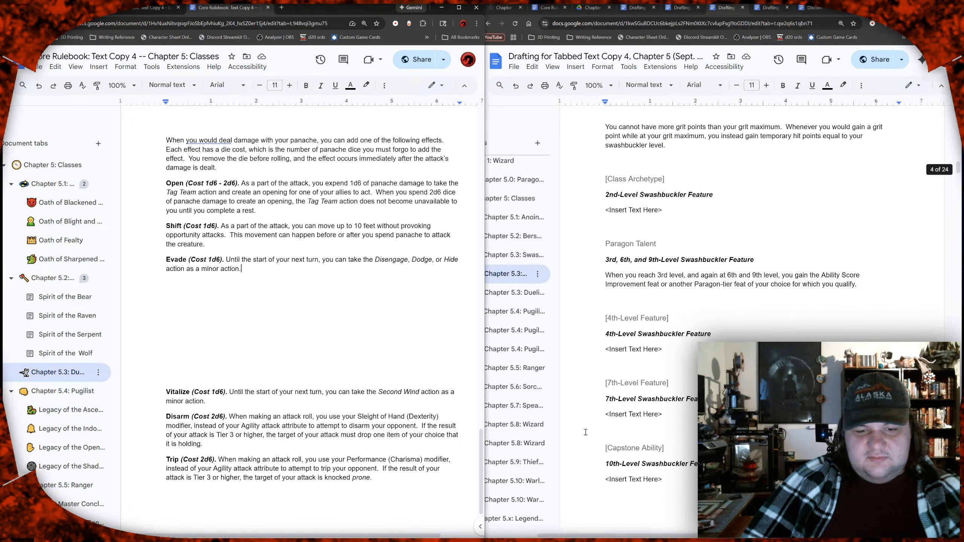
scroll(752, 319, "up", 6)
scroll(751, 319, "down", 5)
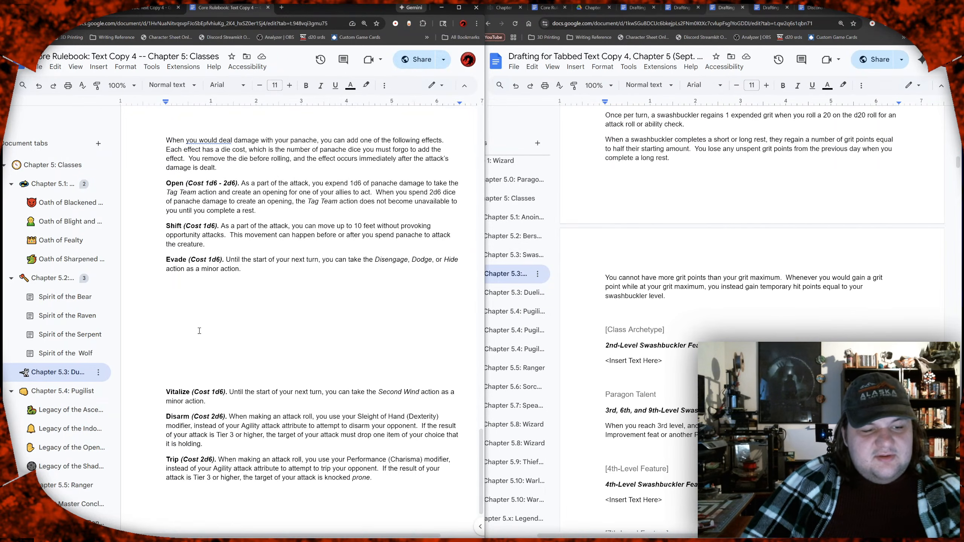
Step: Copy the Berserker chapter's text from the Berserker Spirit heading through the Paragon Talent section
left_click(61, 283)
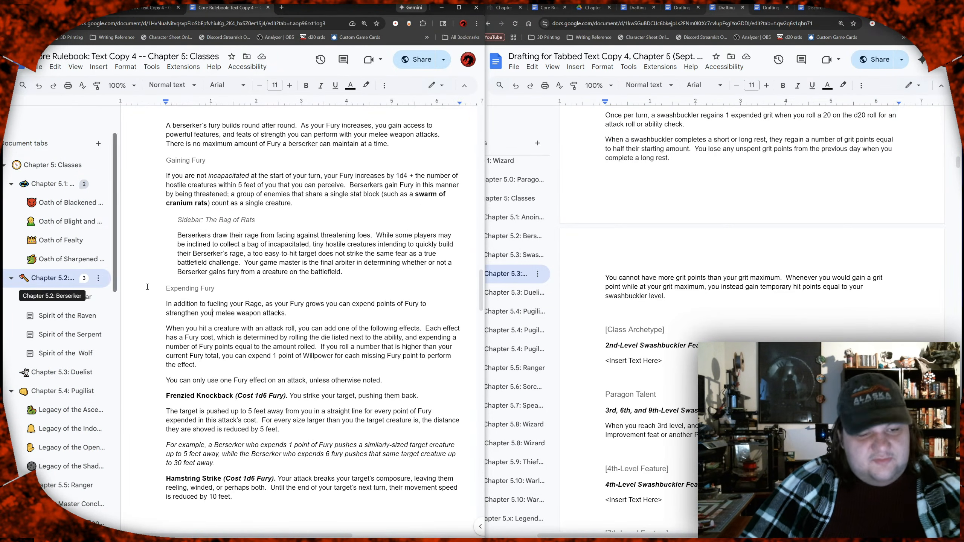
scroll(225, 290, "down", 9)
scroll(238, 292, "down", 5)
scroll(223, 291, "down", 3)
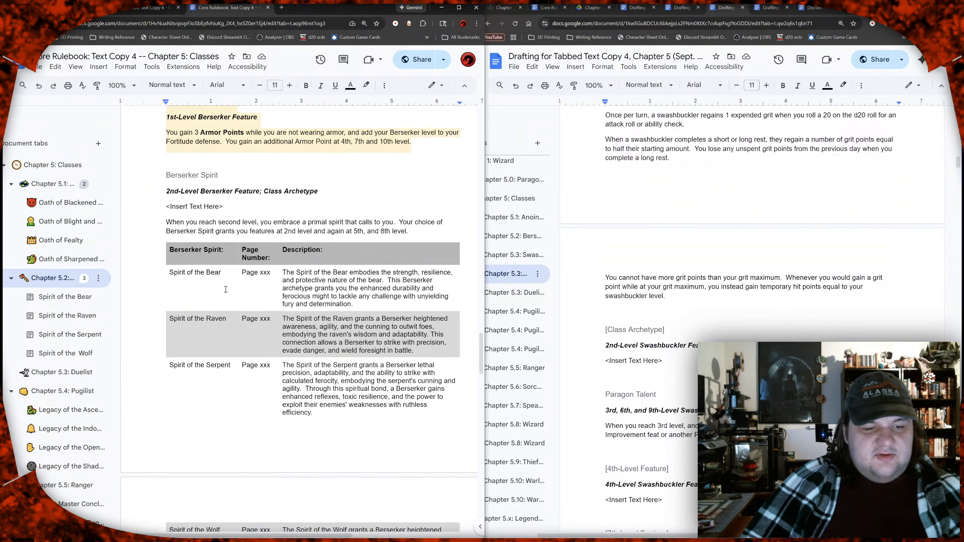
left_click_drag(164, 139, 243, 244)
left_click_drag(253, 305, 403, 423)
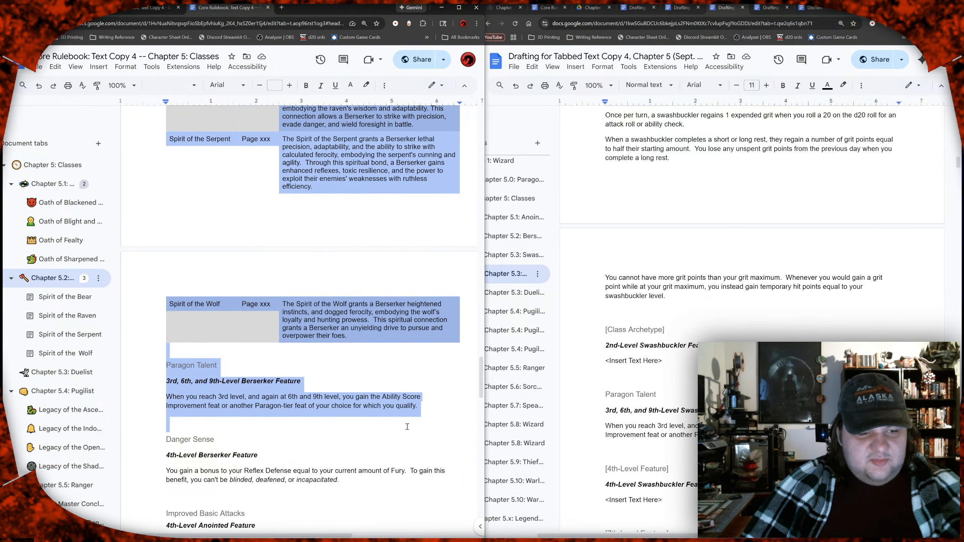
Step: Return to the Duelist chapter and remove the surplus blank lines between the Evade and Vitalize effects
left_click(70, 373)
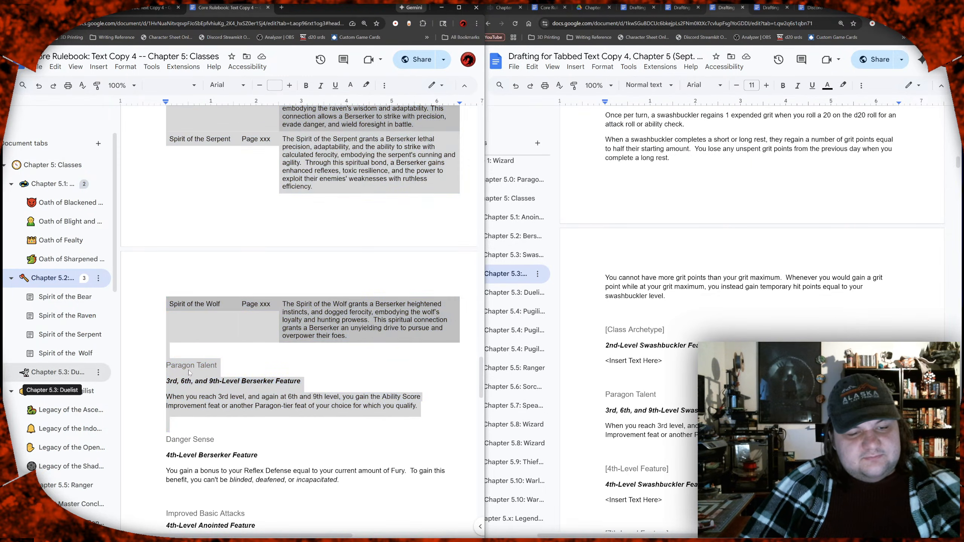
left_click(217, 208)
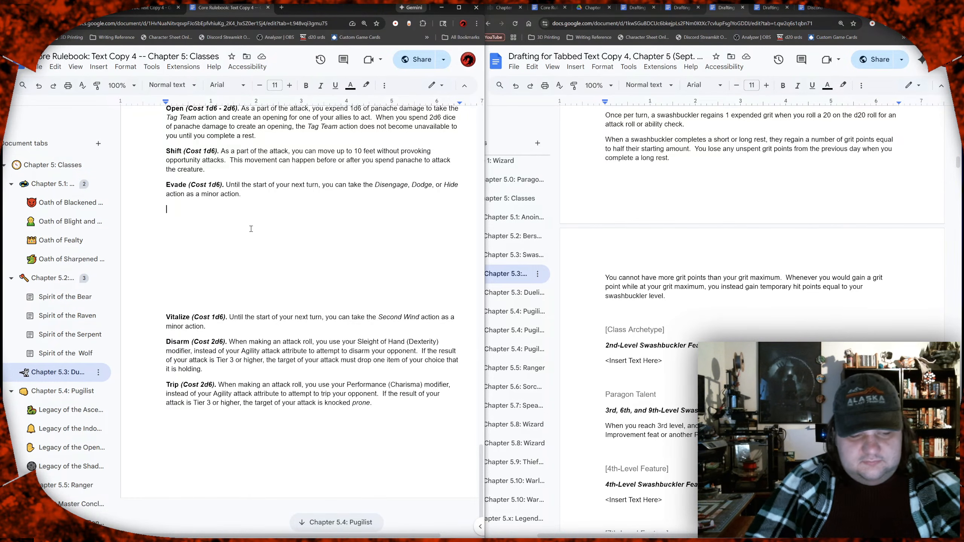
key("Delete")
key("Delete")
key("Delete")
key("Delete")
key("Delete")
key("Delete")
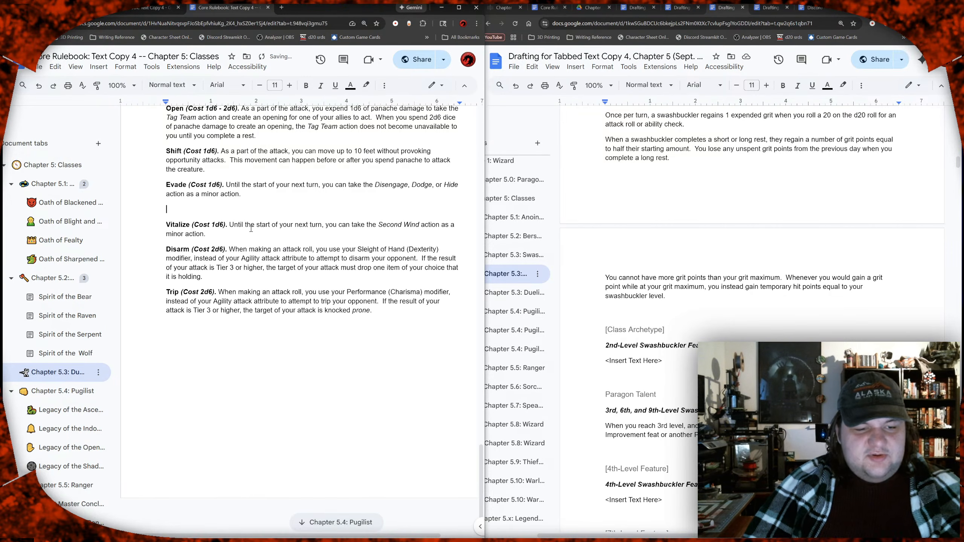
Step: Paste the copied Berserker Spirit and Paragon Talent sections below the Duelist's Trip effect
key("Down")
key("Down")
key("Down")
key("Down")
key("Down")
key("Down")
key("Down")
key("Down")
key("Down")
key("Down")
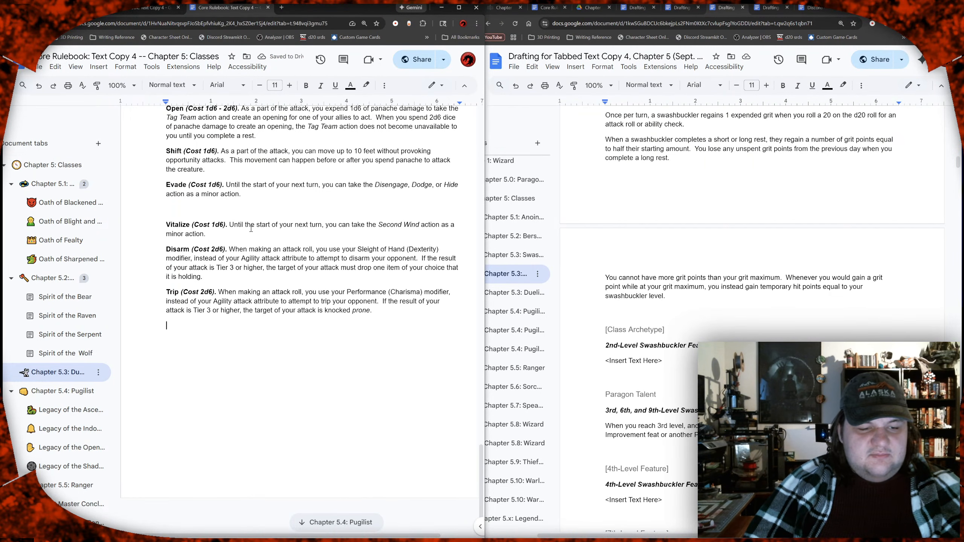
key("Return")
key("ctrl+v")
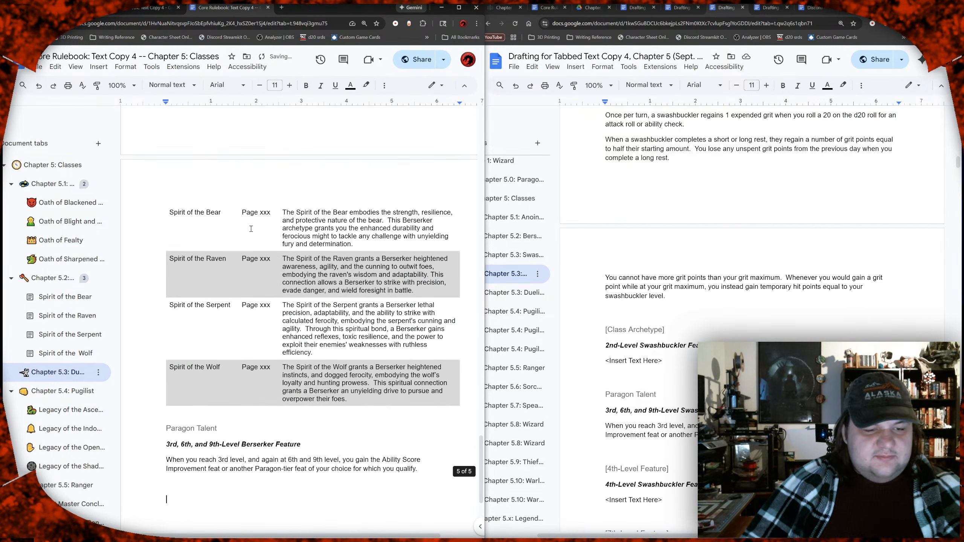
Step: Rename the pasted Berserker Spirit heading to "Duelist Mark"
scroll(264, 260, "up", 5)
scroll(264, 261, "up", 1)
left_click(236, 225)
key("shift+Home")
type("Duelist Mark")
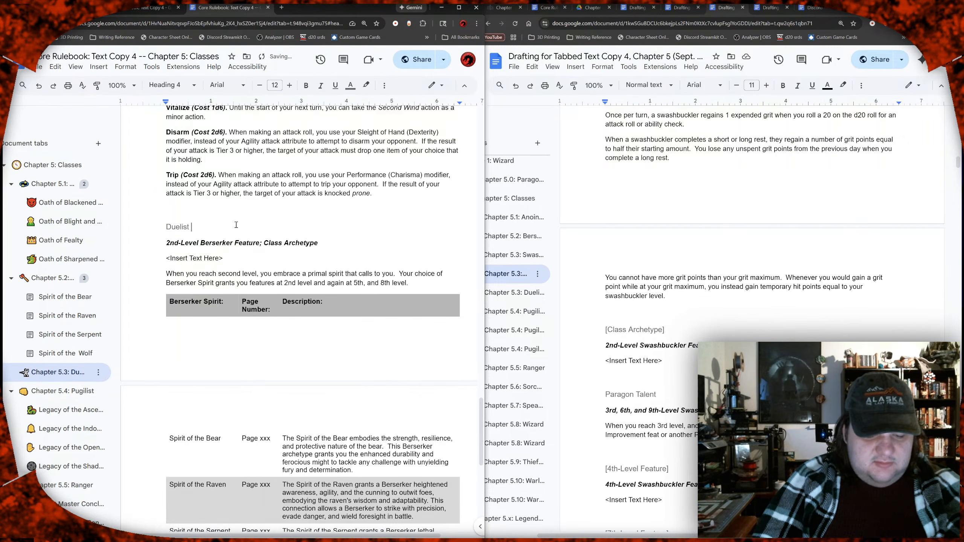
Step: Replace "Berserker" with "Duelist" in the 2nd-level feature line under the Duelist Mark heading
key("Down")
key("Right")
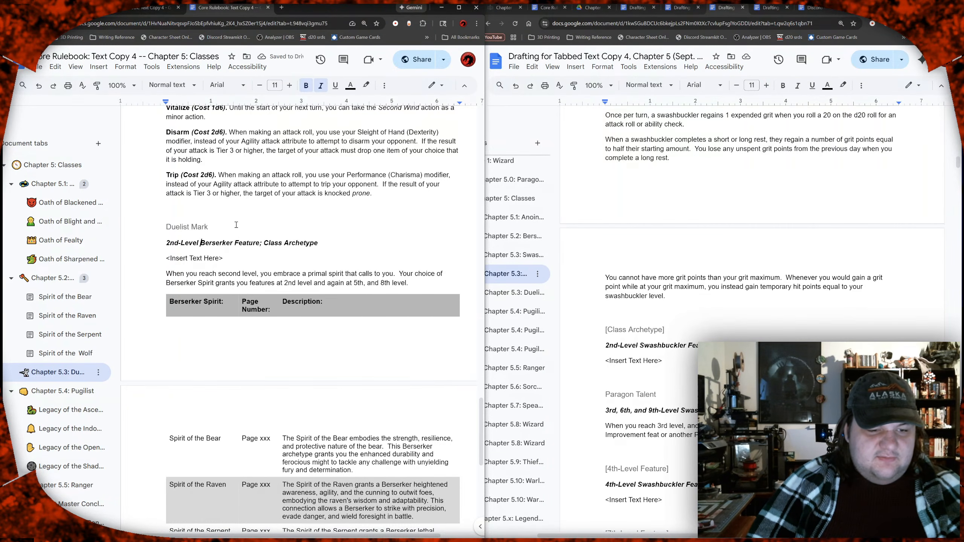
key("shift+Right")
key("shift+Right")
key("shift+Right")
key("shift+Right")
key("shift+Right")
key("shift+Right")
key("shift+Right")
key("shift+Right")
key("shift+Right")
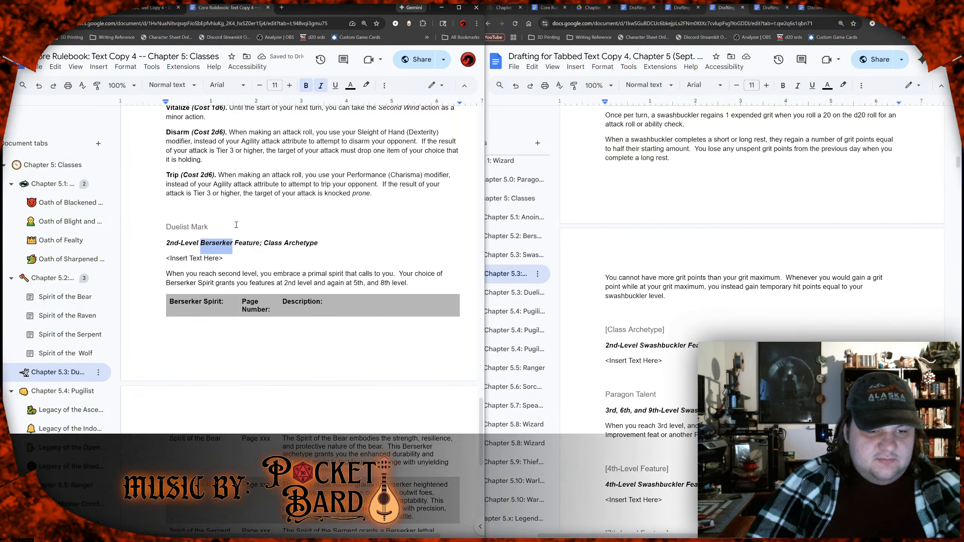
type("Duelist")
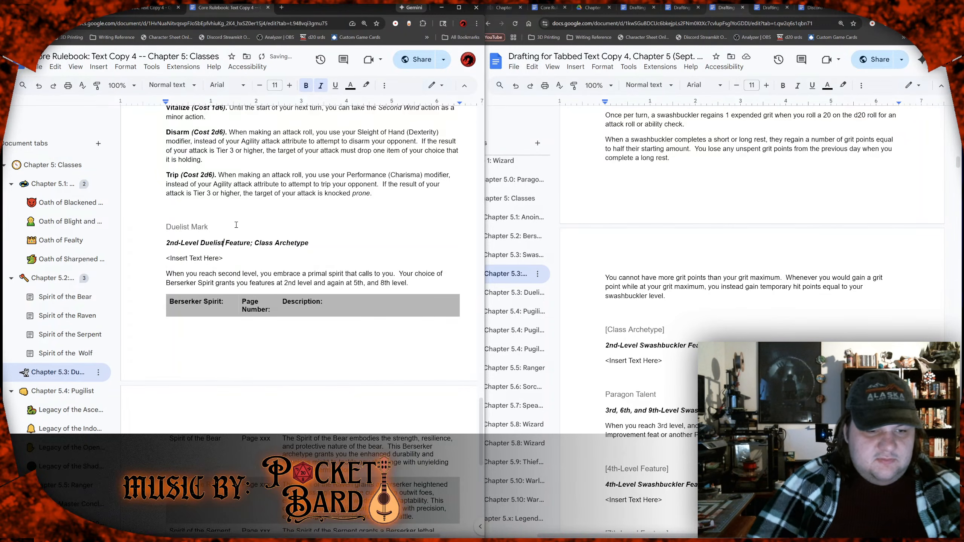
Step: Review the Duelist chapter from Duelist's Grit and the panache tables down to the pasted archetype table
scroll(236, 225, "up", 15)
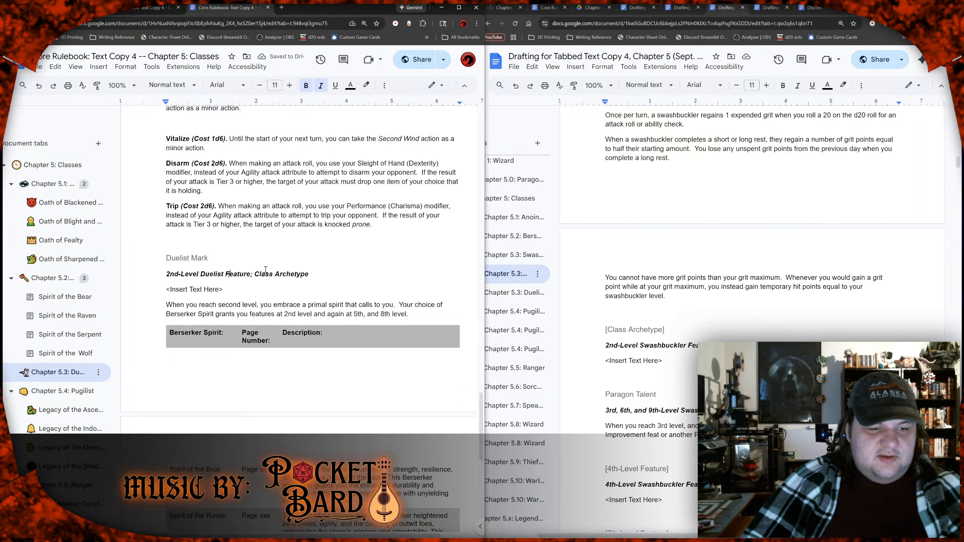
scroll(260, 246, "down", 15)
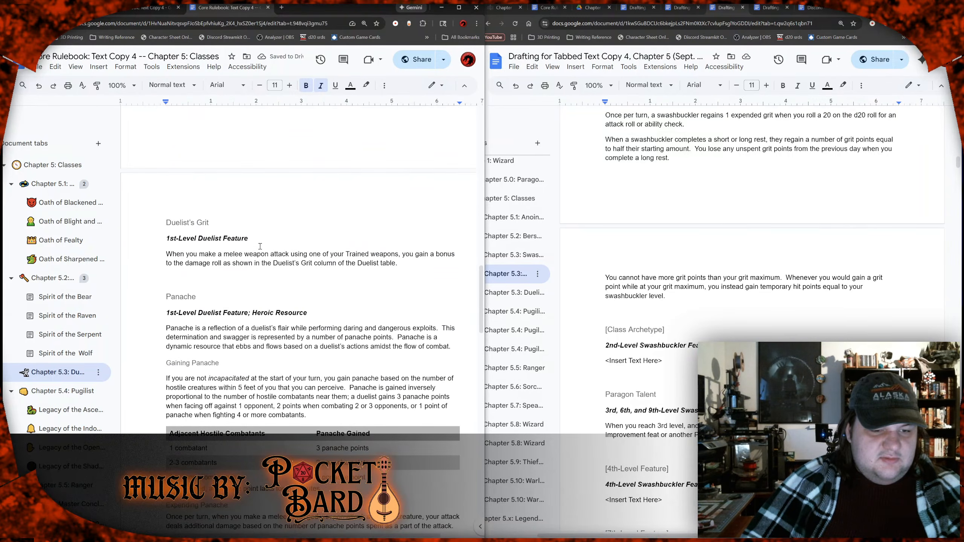
scroll(260, 247, "down", 6)
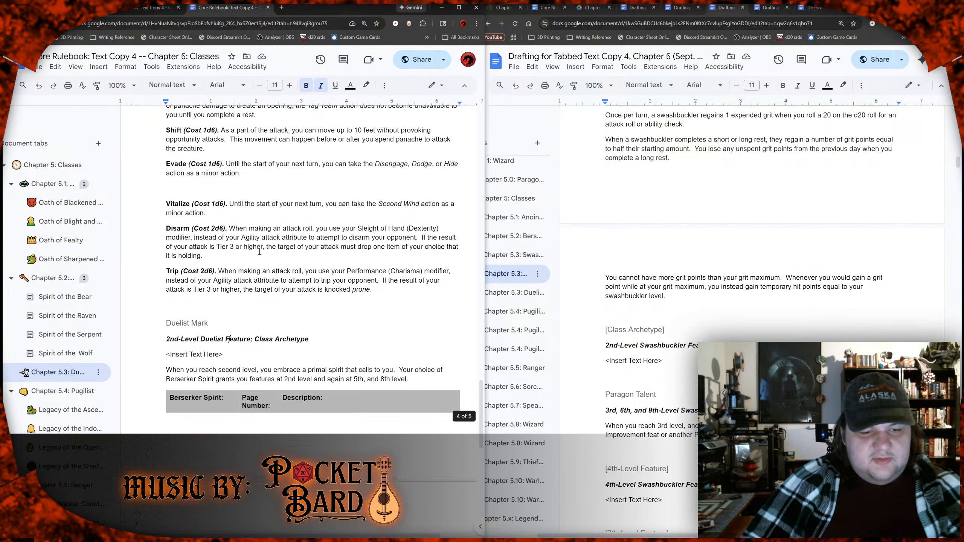
scroll(229, 202, "up", 1)
left_click_drag(192, 208, 239, 208)
scroll(202, 232, "up", 2)
scroll(202, 232, "up", 12)
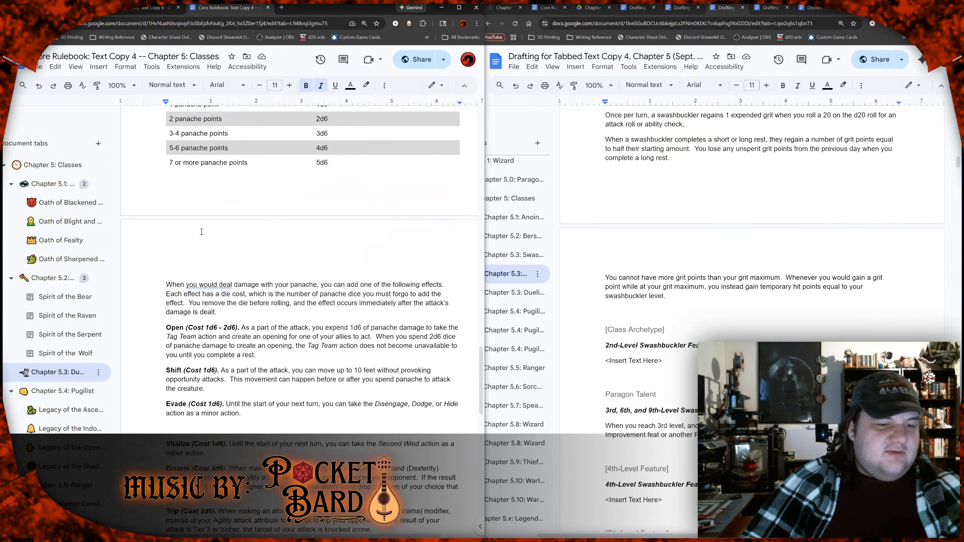
scroll(202, 232, "down", 9)
scroll(615, 251, "down", 1)
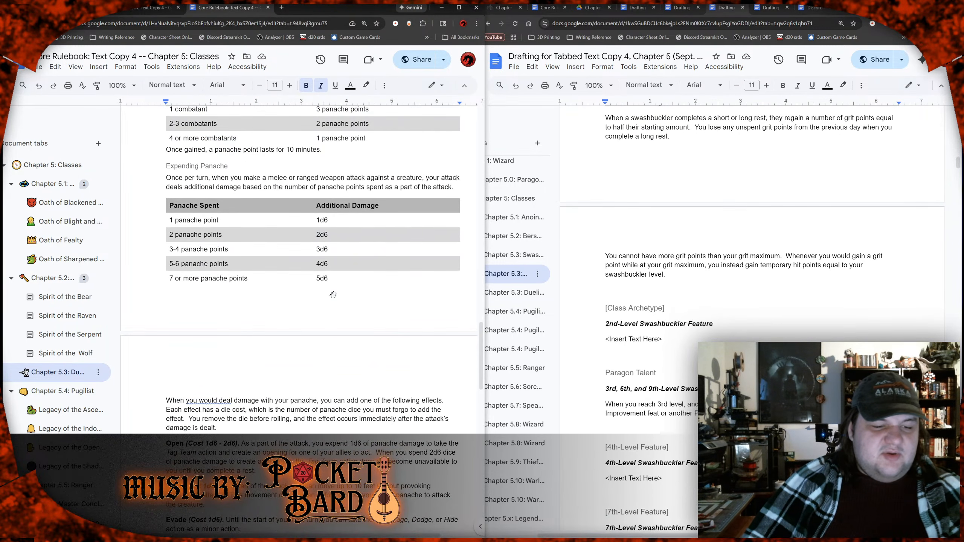
scroll(272, 298, "down", 9)
scroll(272, 297, "down", 6)
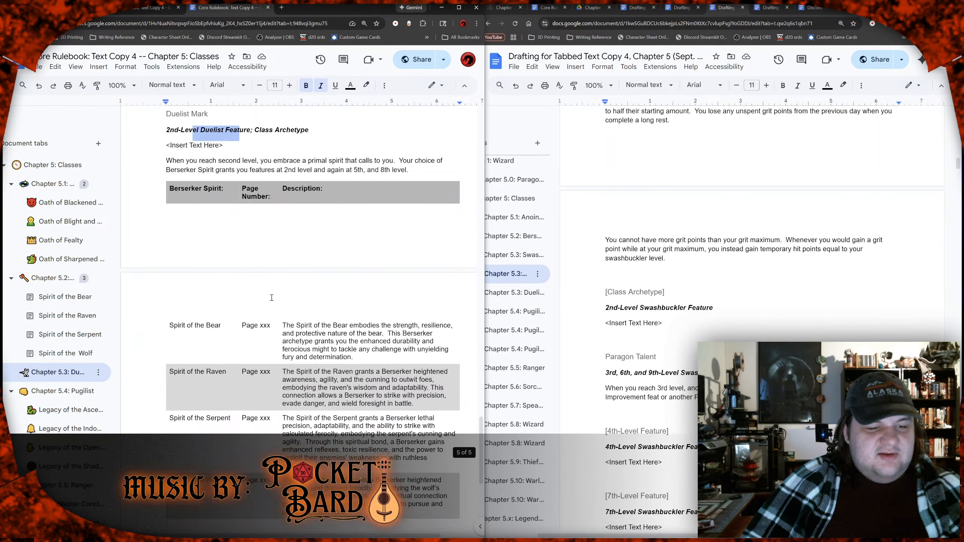
scroll(268, 294, "up", 2)
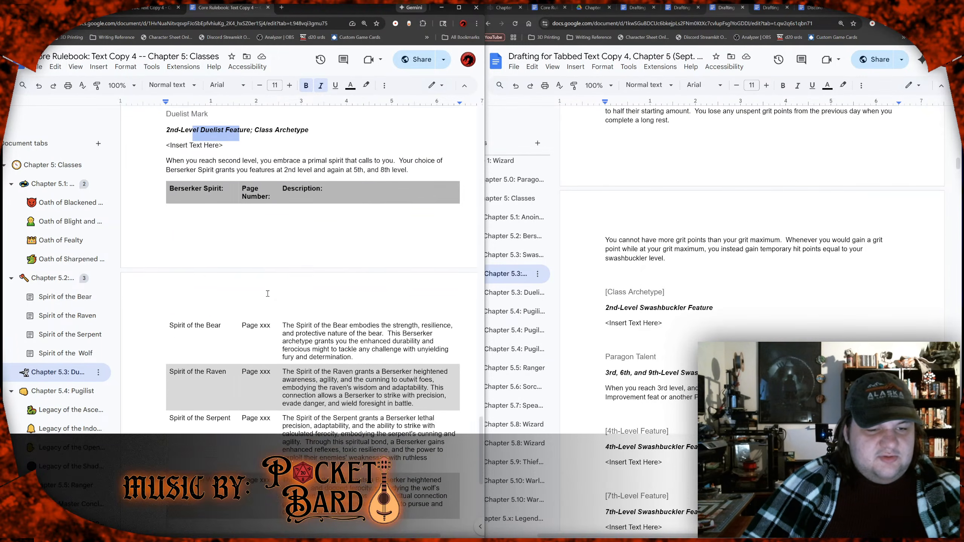
Step: Change the archetype table's first header from "Berserker Spirit:" to "Duelist Mark:"
left_click(234, 231)
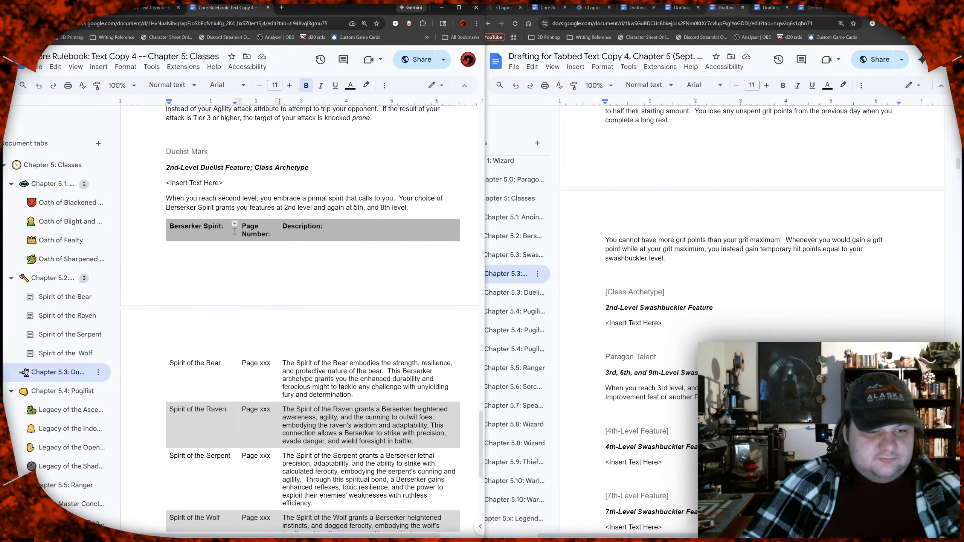
key("ctrl+shift+Left")
key("ctrl+shift+Left")
key("ctrl+shift+Left")
type("Duelist Mark")
Step: Replace "embrace a primal spirit that calls to you" in the Duelist Mark introduction with "receive training to hone your skills"
key("Up")
key("Up")
key("ctrl+Right")
key("ctrl+Right")
key("ctrl+Right")
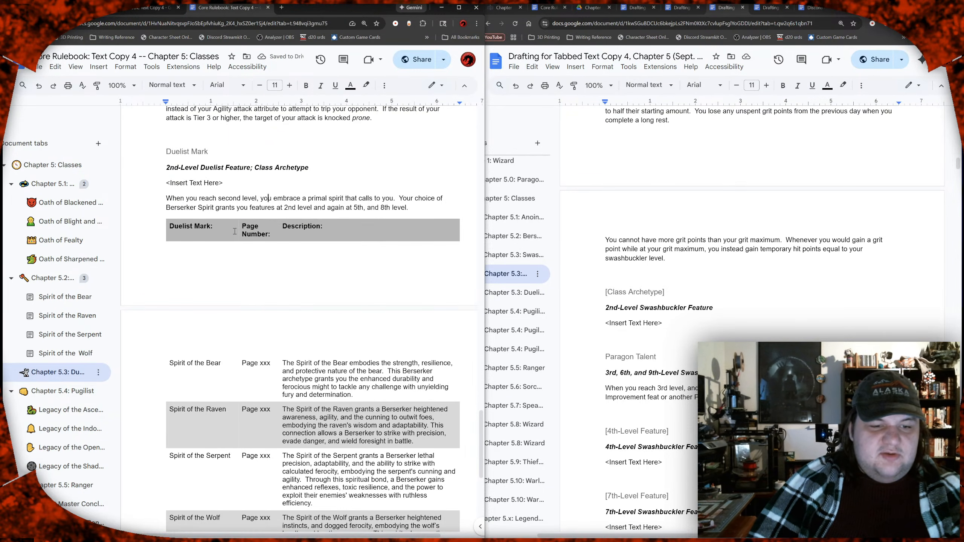
key("ctrl+Left")
key("shift+Right")
key("shift+Right")
key("shift+Right")
key("shift+Right")
key("shift+Right")
key("shift+Right")
key("shift+Right")
key("shift+Right")
key("shift+Right")
key("shift+Right")
key("shift+Right")
key("shift+Right")
key("shift+Right")
key("shift+Right")
key("shift+Right")
key("shift+Right")
key("shift+Right")
key("shift+Right")
key("shift+Right")
key("shift+Right")
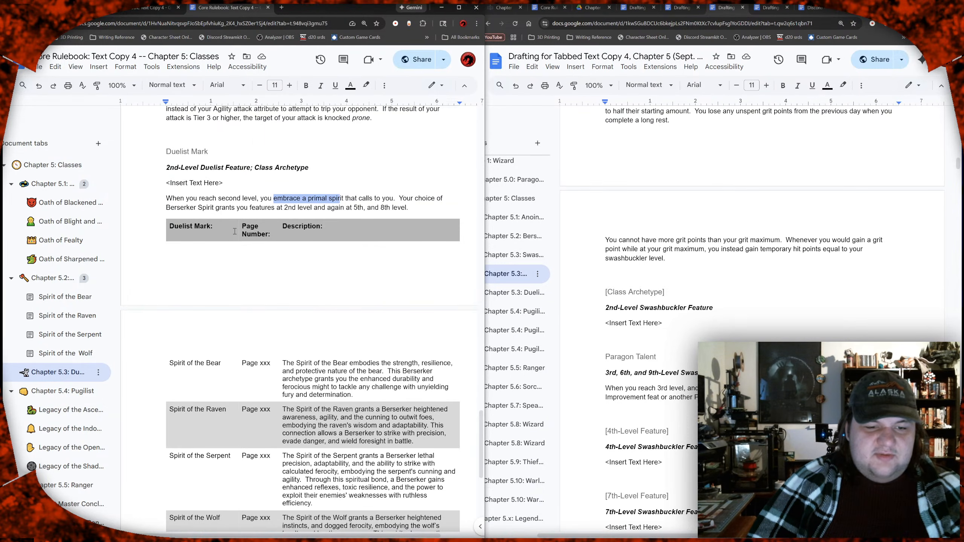
key("shift+Right")
key("shift+Right")
key("shift+Right")
key("shift+Right")
key("shift+Right")
key("shift+Right")
key("shift+Right")
key("shift+Right")
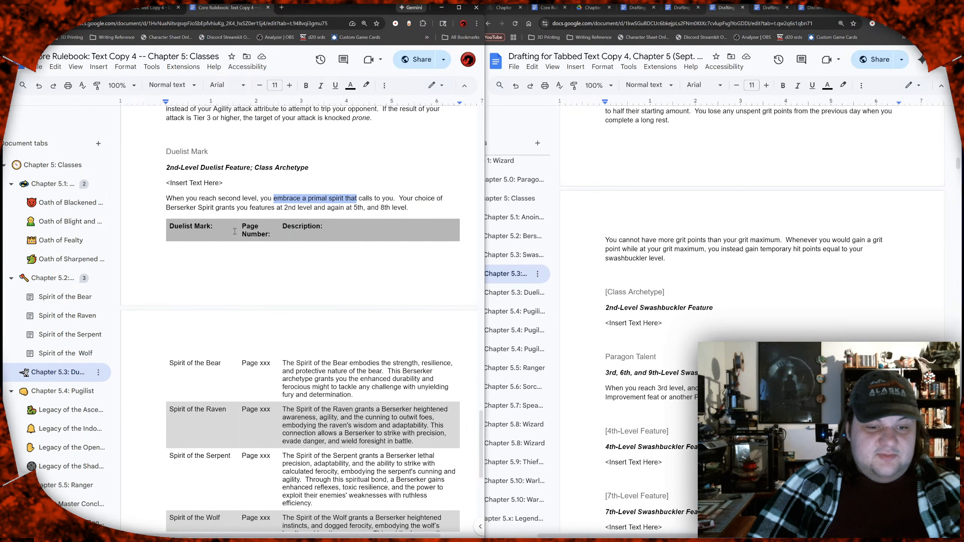
key("shift+Right")
key("shift+Right")
key("shift+Right")
key("shift+Right")
key("shift+Right")
key("shift+Right")
key("shift+Right")
key("shift+Right")
key("shift+Right")
key("shift+Right")
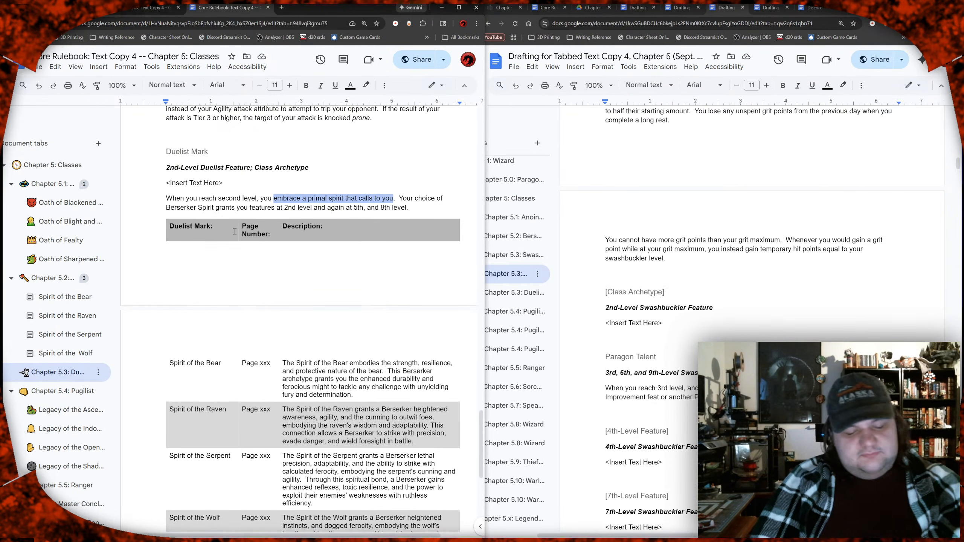
type("reciev")
type("e training t")
type("o hone you")
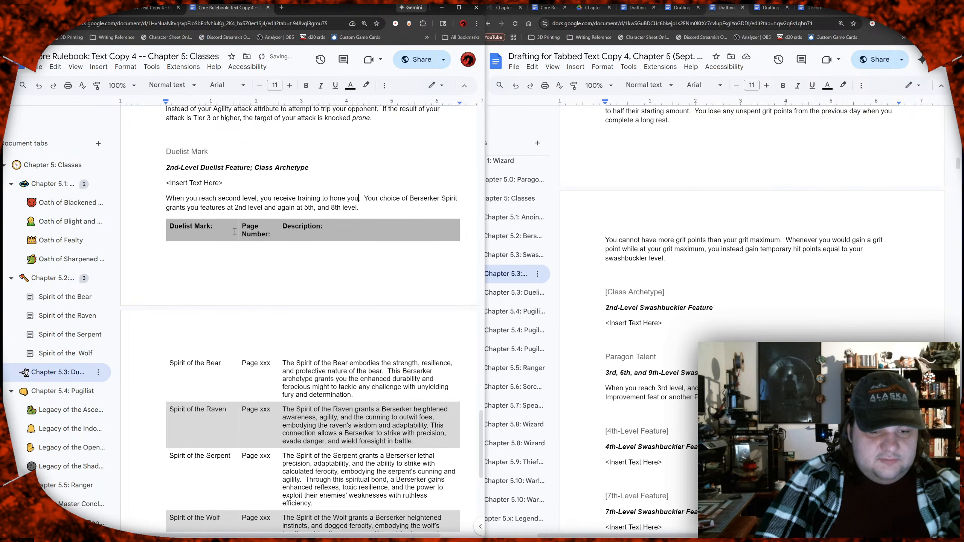
type("r ")
type("skills")
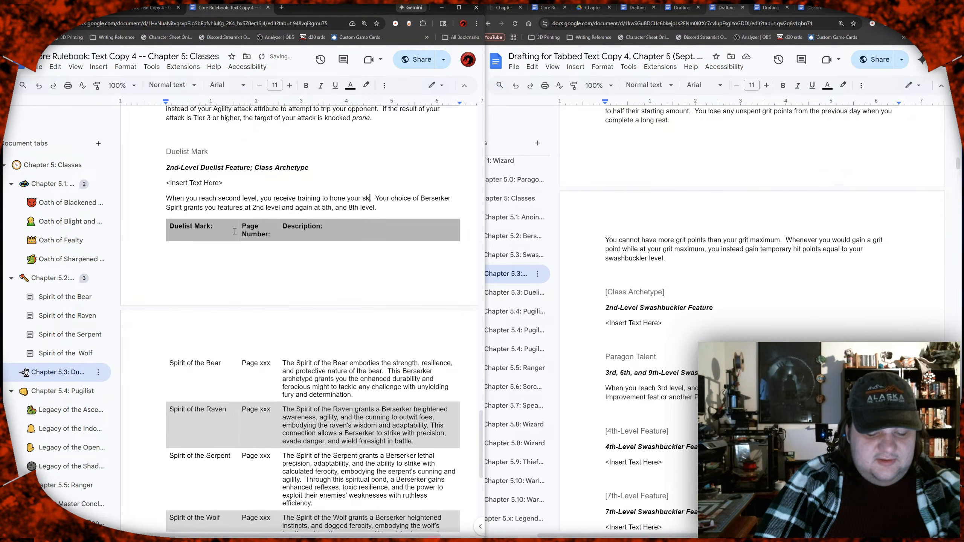
Step: Reword the ending of the Duelist Mark's first introductory sentence to "martial and theatrical skills"
key("BackSpace")
key("BackSpace")
key("BackSpace")
key("BackSpace")
key("BackSpace")
key("BackSpace")
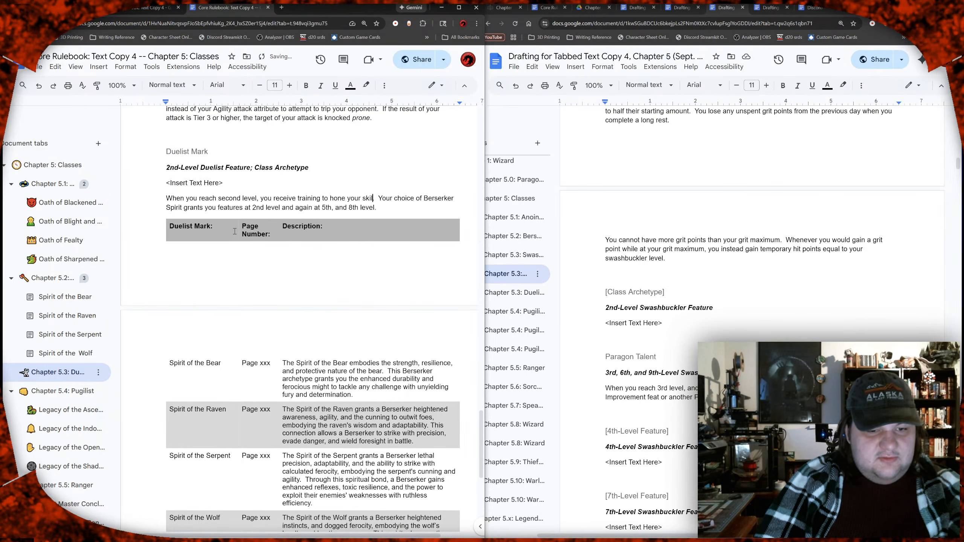
type("martial an")
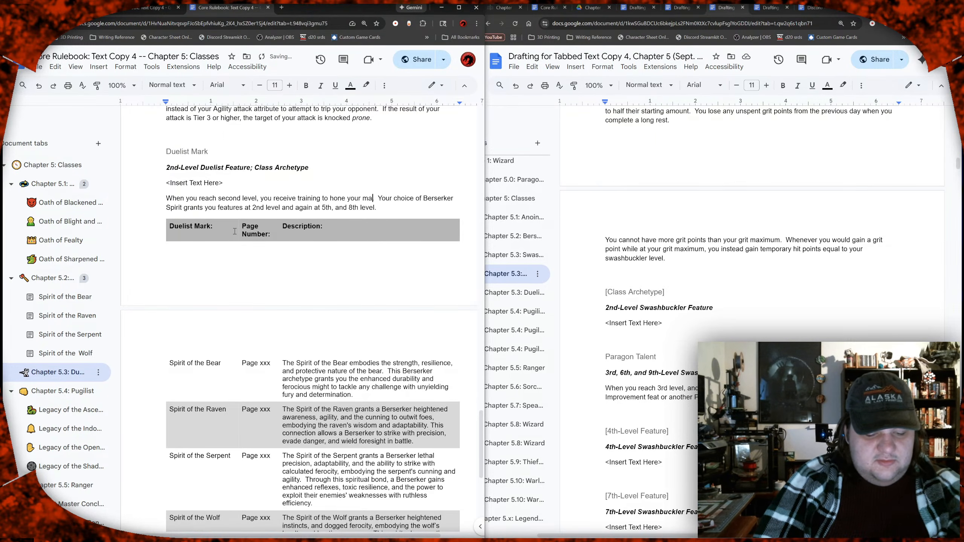
type("d theatrical")
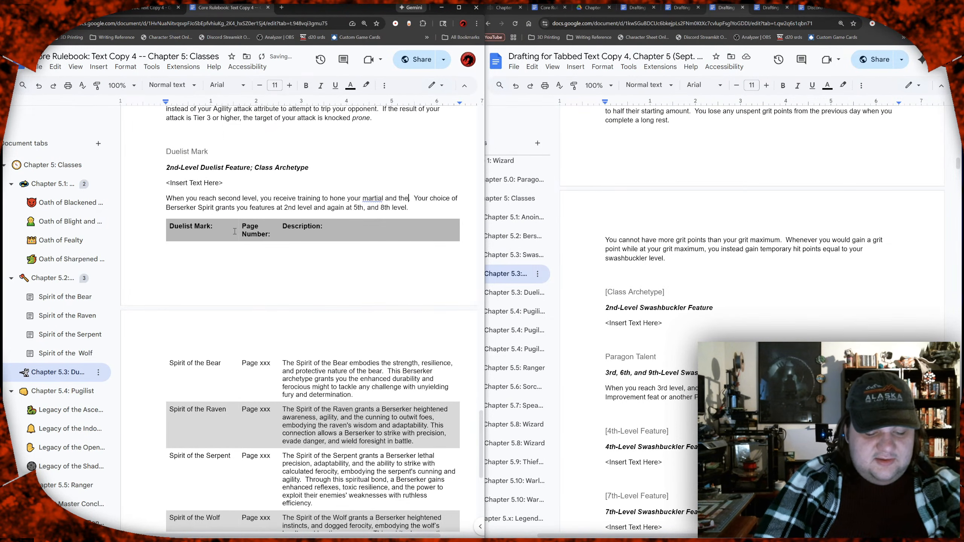
type(" skills")
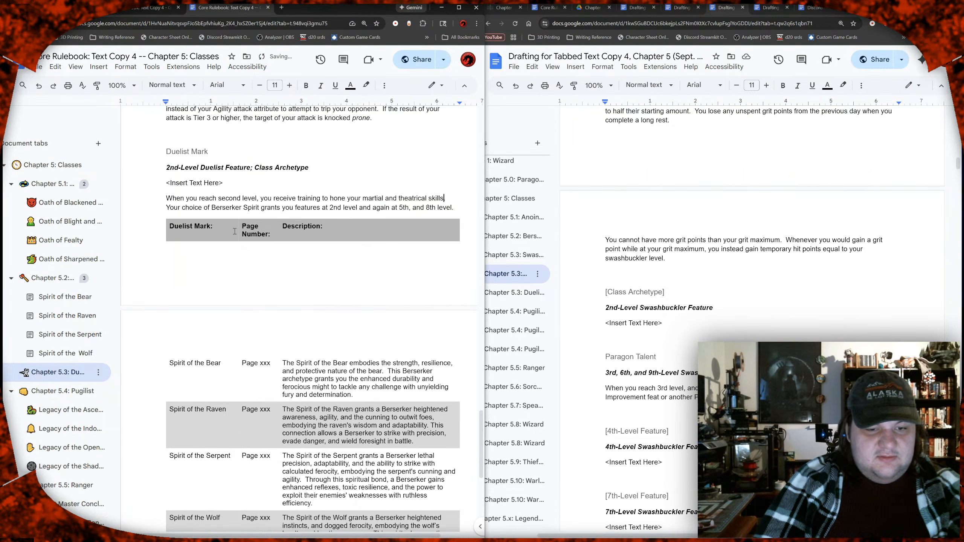
Step: Insert "and direct" after "hone" in the first sentence of the Duelist Mark introduction
key("Left")
key("Left")
key("Left")
key("Left")
key("Left")
key("Left")
key("Left")
key("Left")
key("Left")
key("Left")
key("Left")
key("Left")
key("Left")
key("Left")
key("Left")
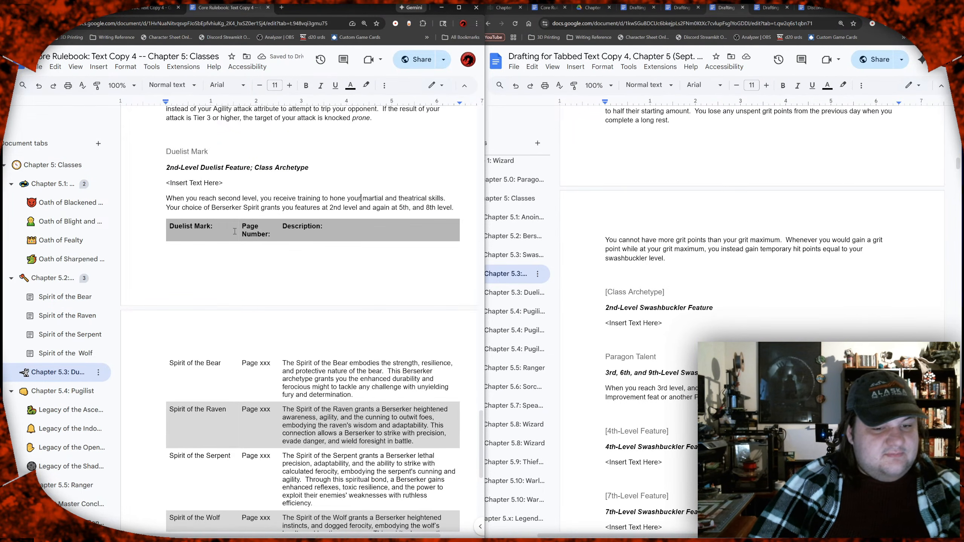
type("and direct")
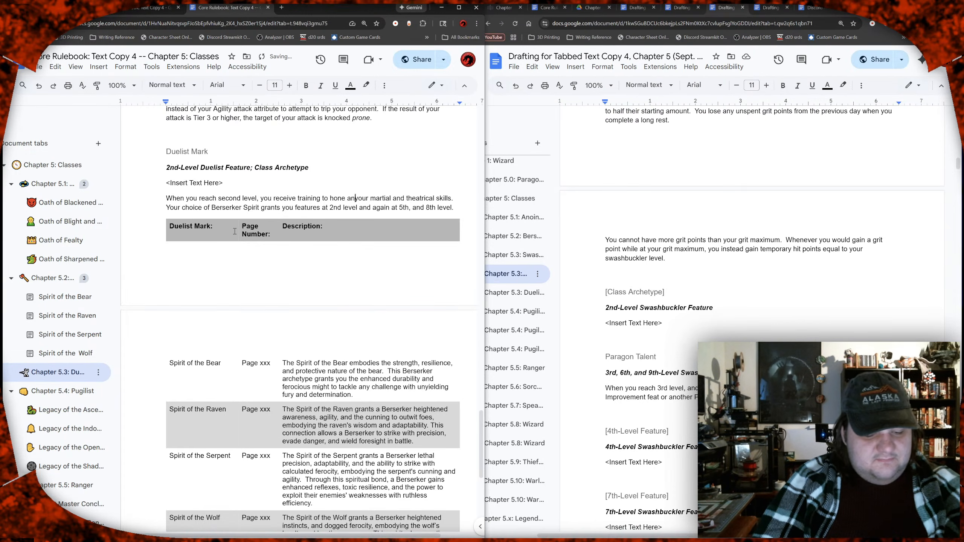
Step: Replace "Berserker Spirit" with "Duelist Mark" in the second sentence of the Duelist Mark introduction
key("Down")
key("Left")
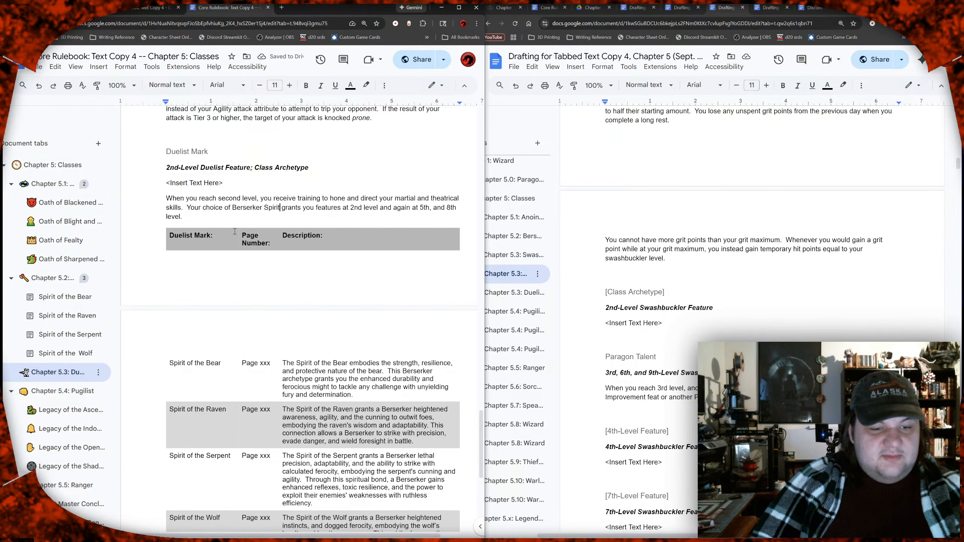
key("shift+Left")
key("shift+Left")
key("shift+Left")
key("shift+Left")
key("shift+Left")
key("shift+Left")
key("shift+Left")
key("shift+Left")
key("shift+Left")
key("shift+Left")
key("shift+Left")
key("shift+Left")
key("shift+Left")
key("shift+Left")
key("shift+Left")
key("shift+Left")
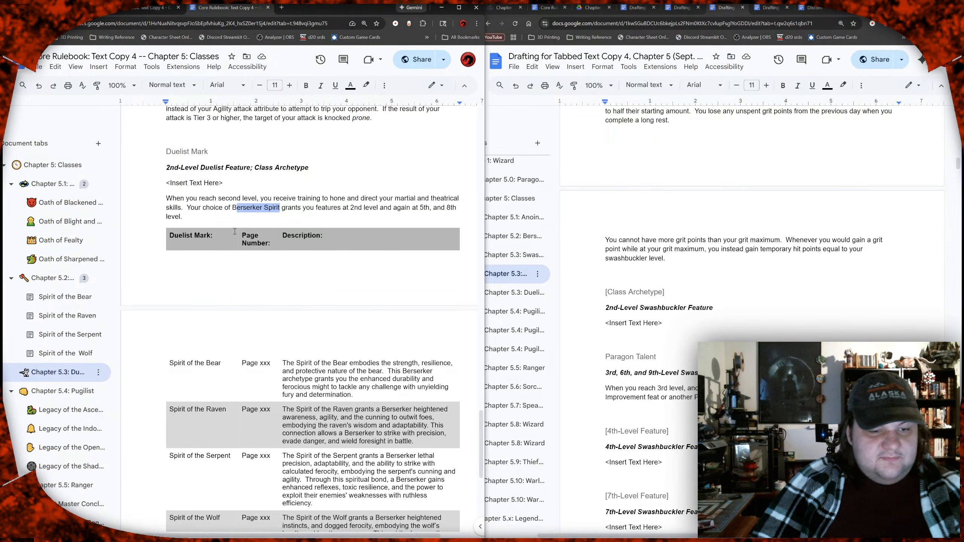
type("uel")
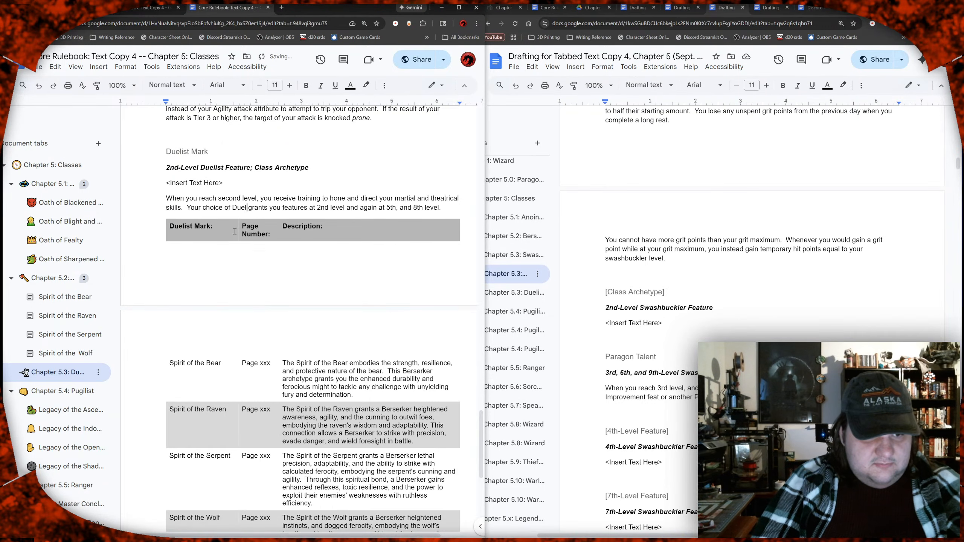
type("ist Ma")
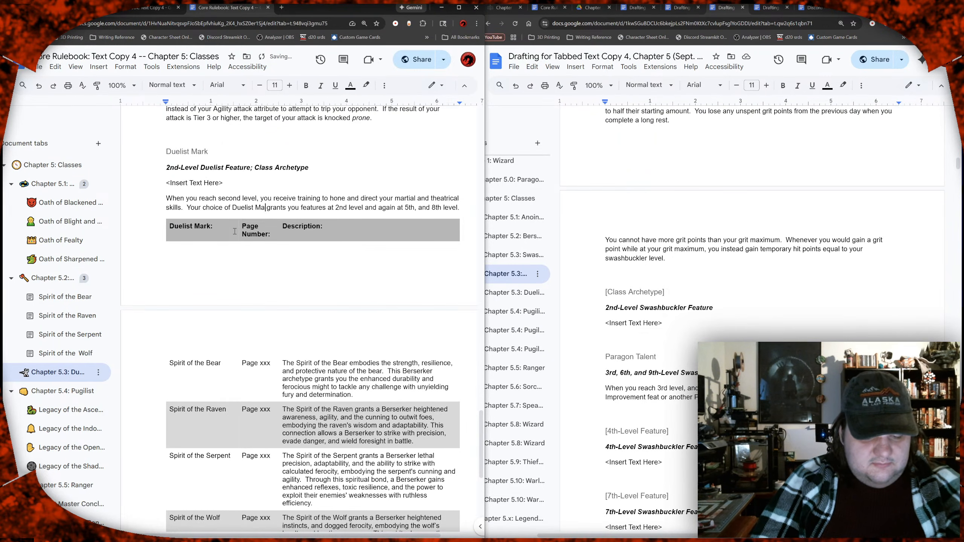
type("rk")
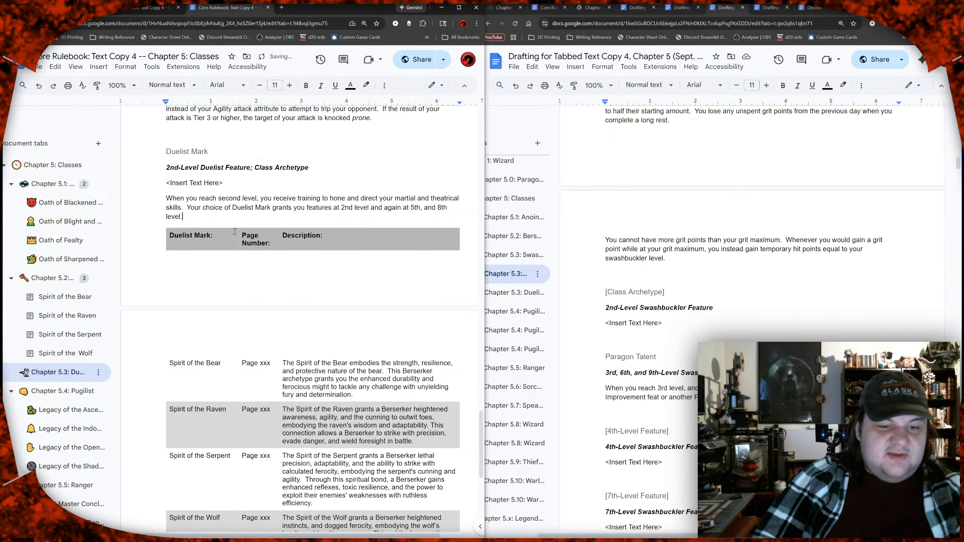
Step: Clear the four Berserker spirit descriptions from the Description column of the Duelist Mark table
key("Down")
key("Down")
key("Down")
scroll(304, 322, "down", 2)
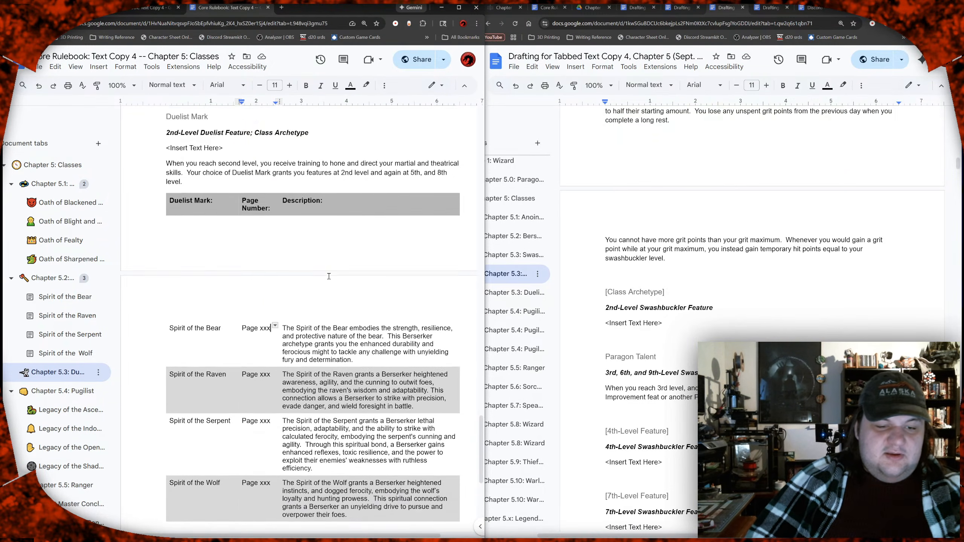
left_click(340, 304)
left_click(345, 440, "shift")
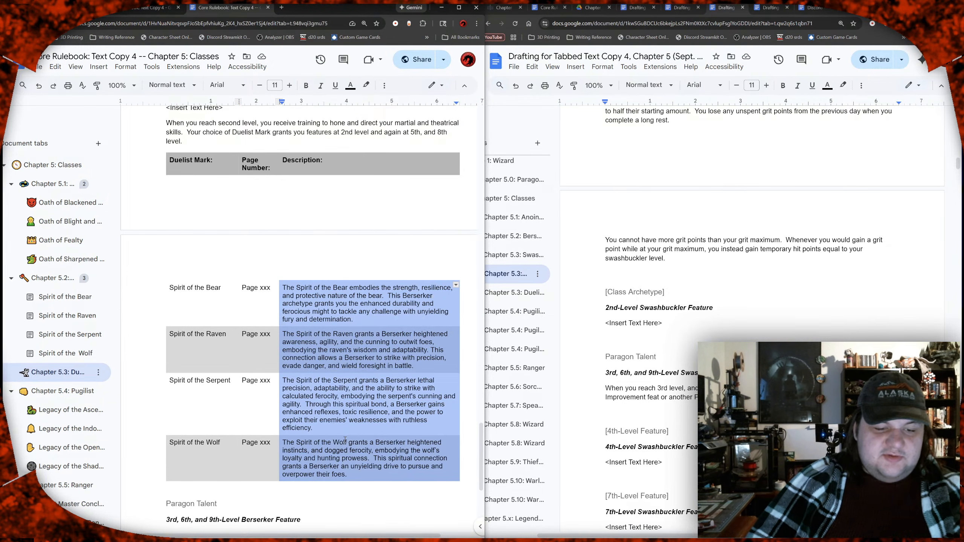
key("Delete")
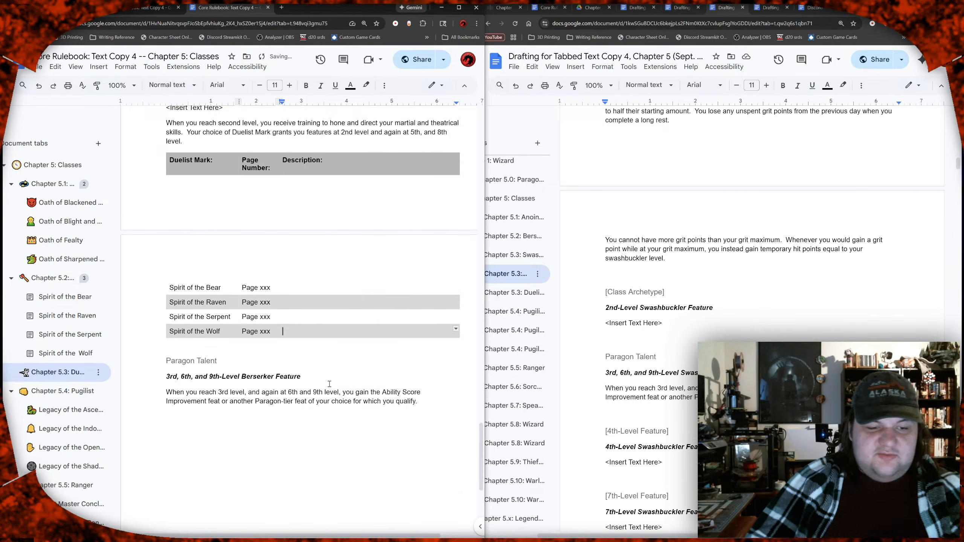
Step: Clear the four Berserker spirit names from the first column of the Duelist Mark table
scroll(331, 362, "down", 1)
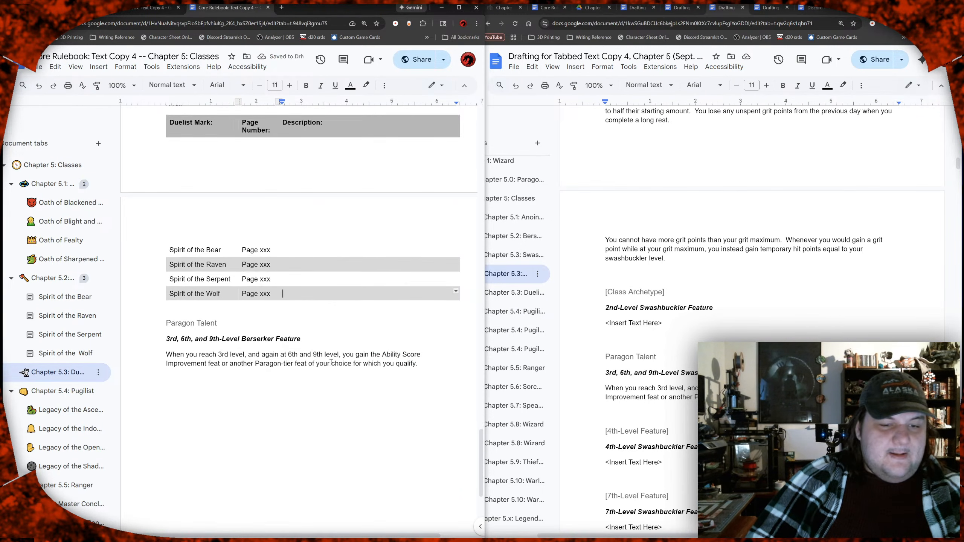
key("Up")
key("Up")
key("Up")
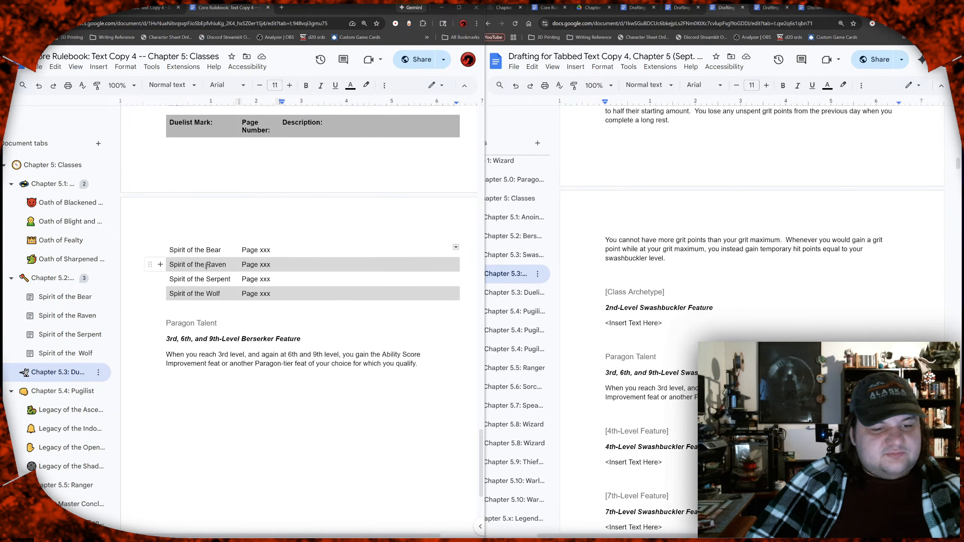
scroll(207, 250, "up", 1)
left_click_drag(207, 291, 211, 330)
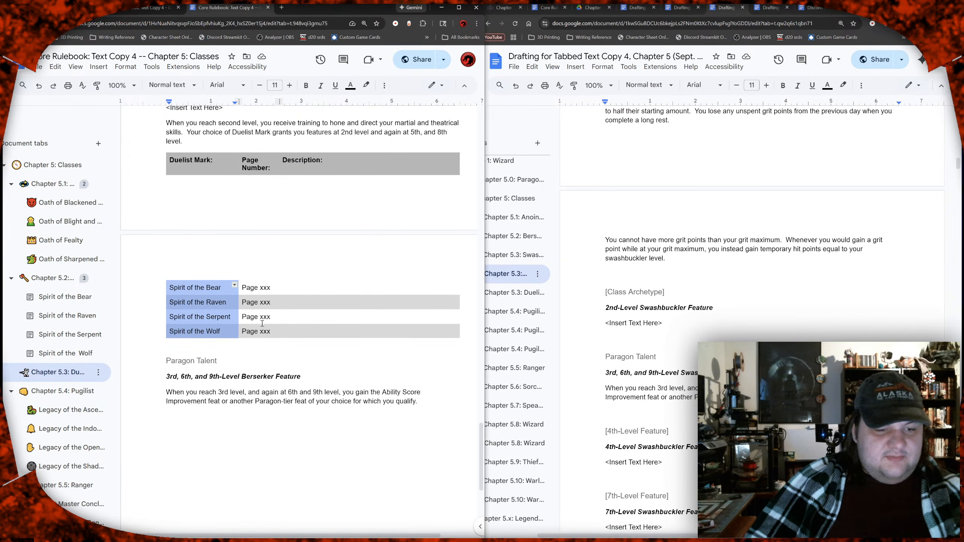
key("Delete")
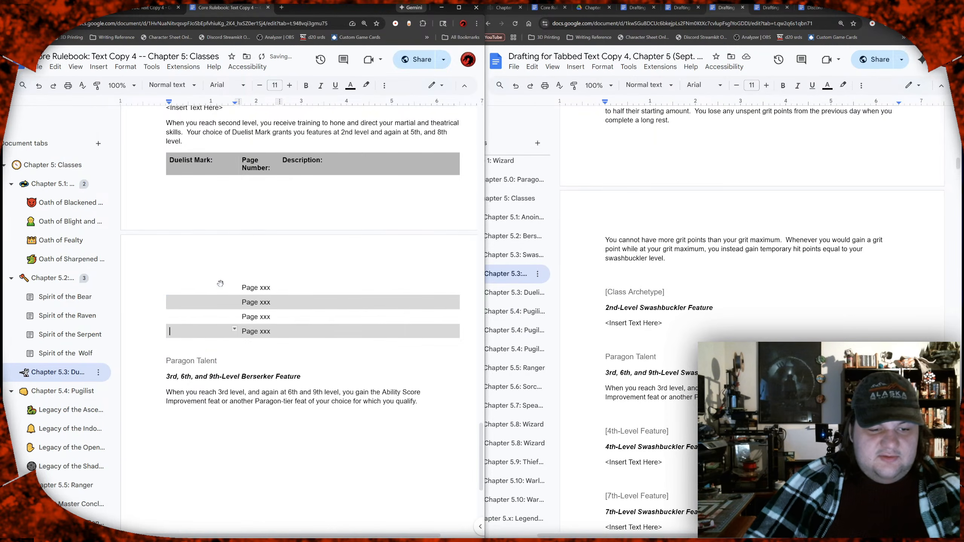
Step: Enter "Mark of the Inward Eye" and "Mark of Midnight Steel" as the first two archetype names in the Duelist Mark table
left_click(213, 287)
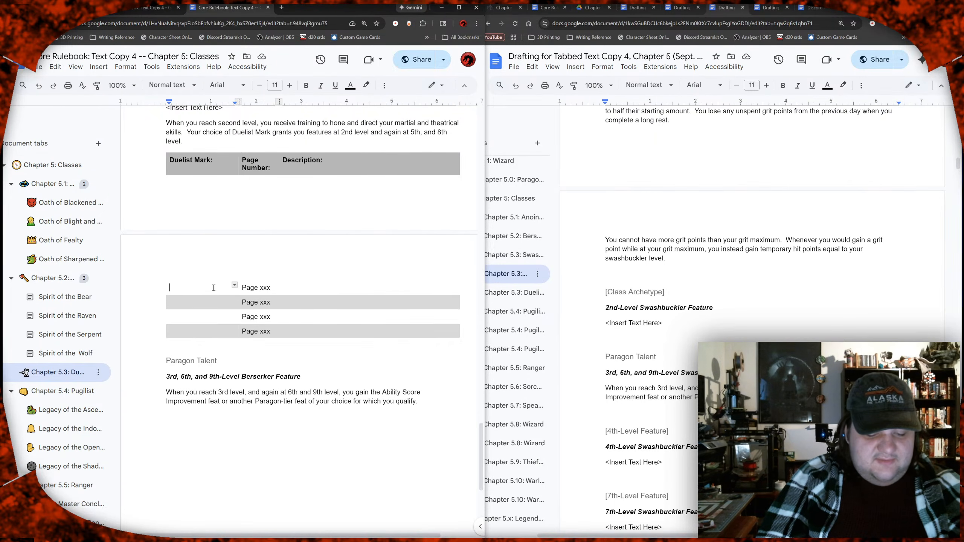
type("Mark of ")
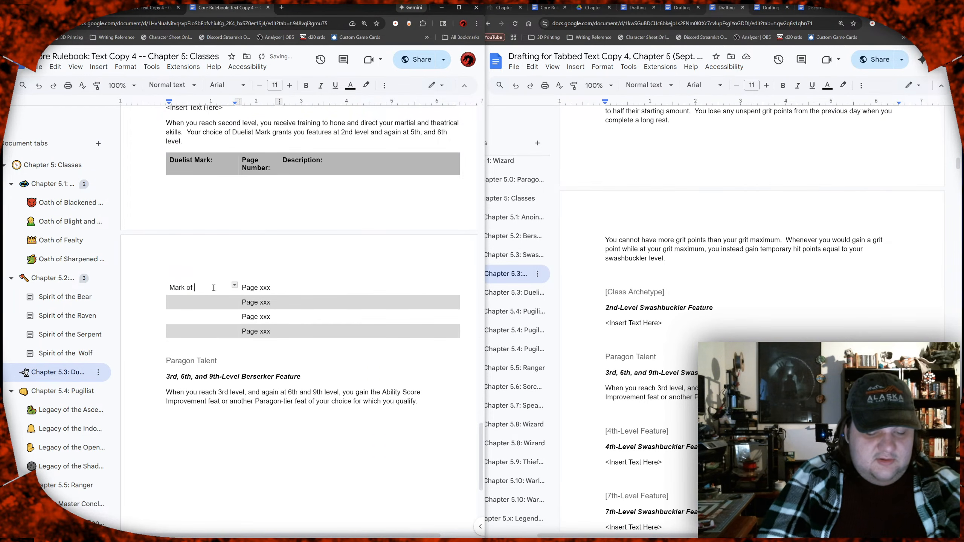
type("the Inward Eye")
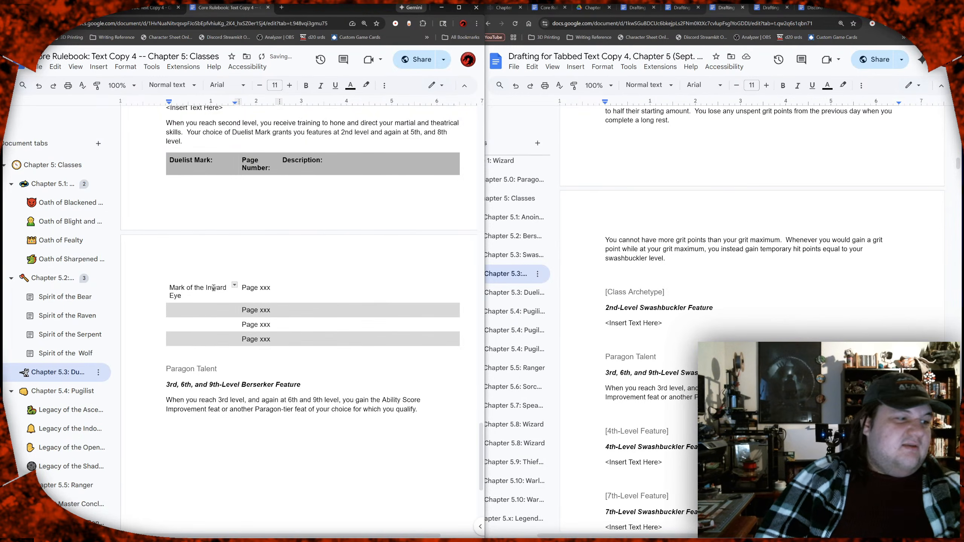
key("Down")
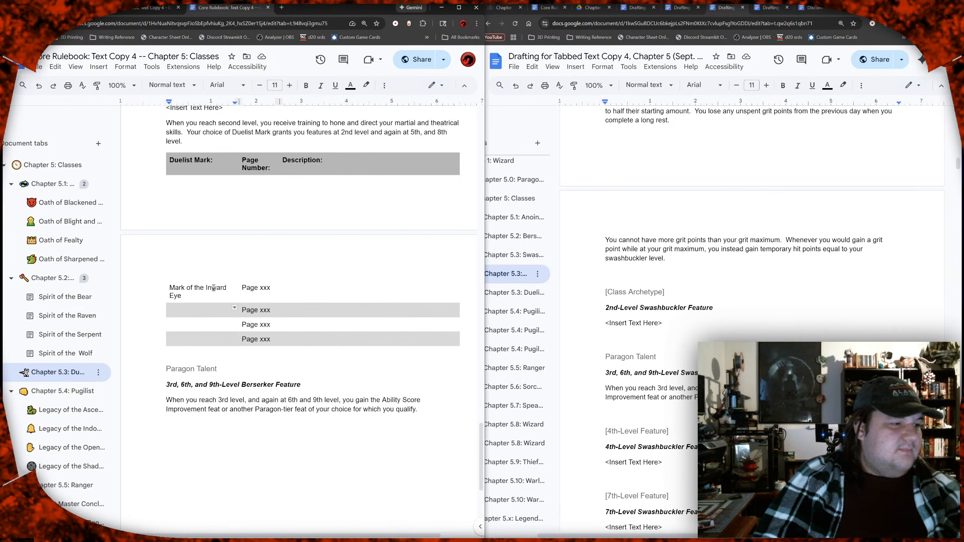
type("Mark of ")
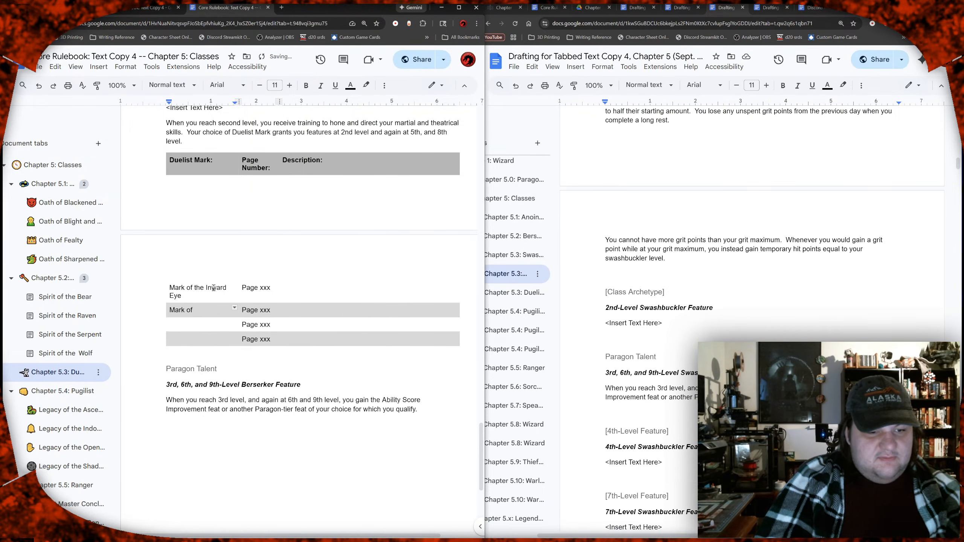
type("Mi")
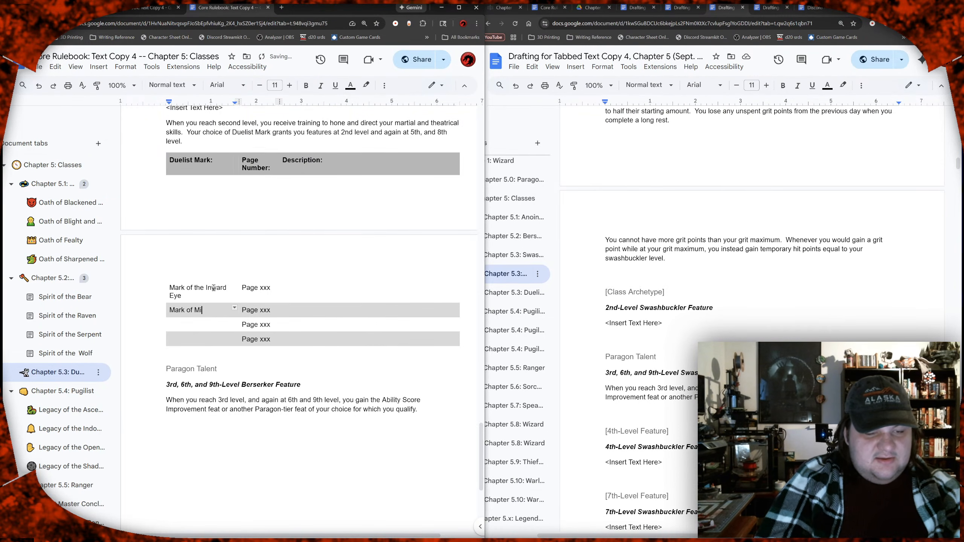
type("dnig")
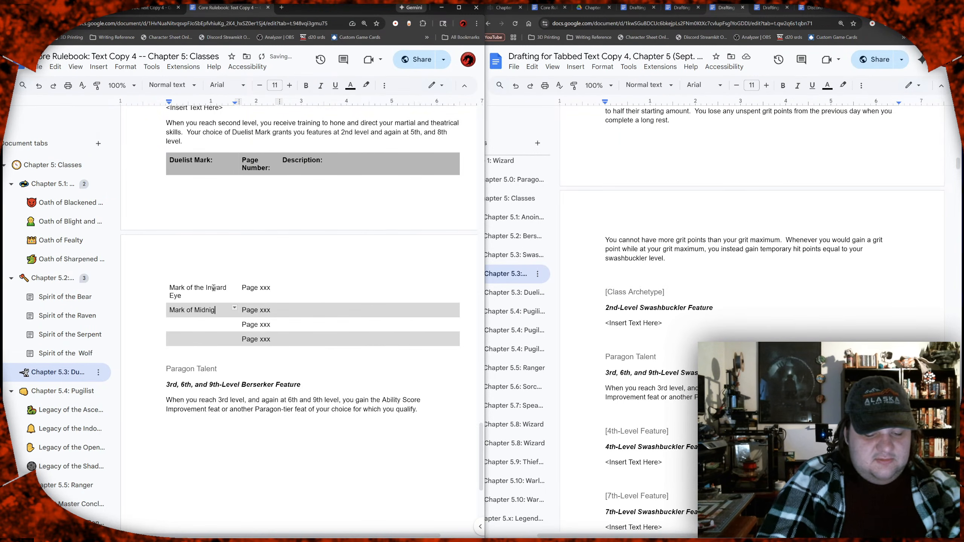
type("ht Steel")
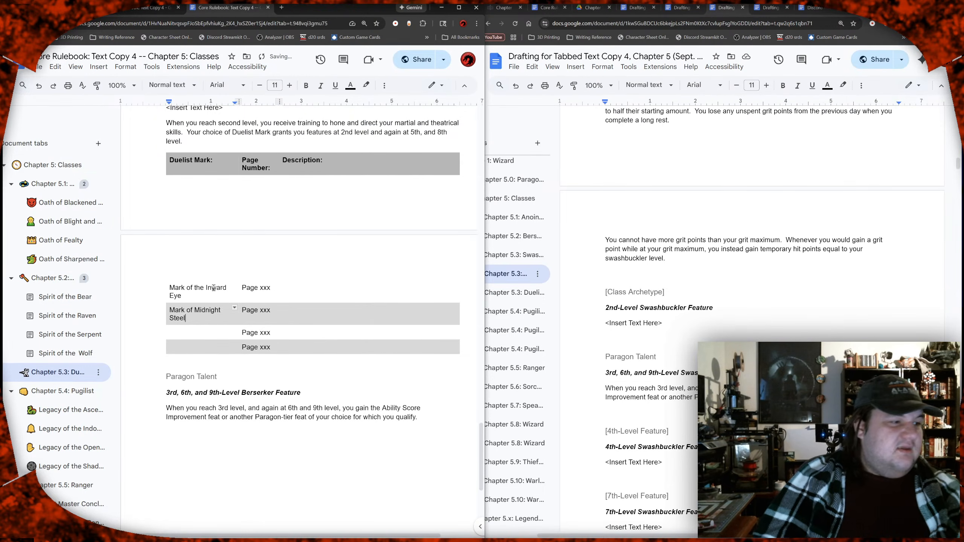
Step: Enter "Mark of the Tactician" as the third archetype name in the Duelist Mark table
key("Down")
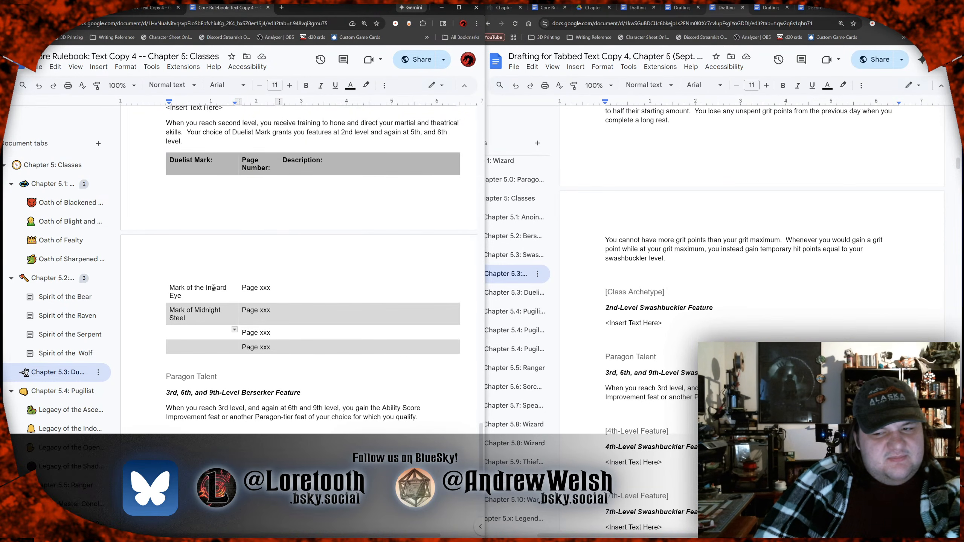
key("Up")
key("Up")
key("Up")
key("Down")
key("Down")
key("Down")
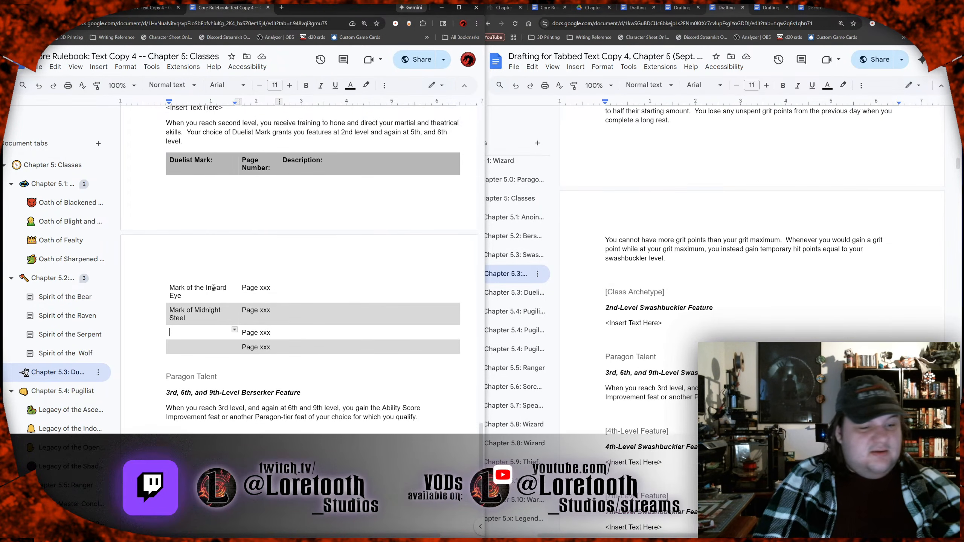
type("Mark of the")
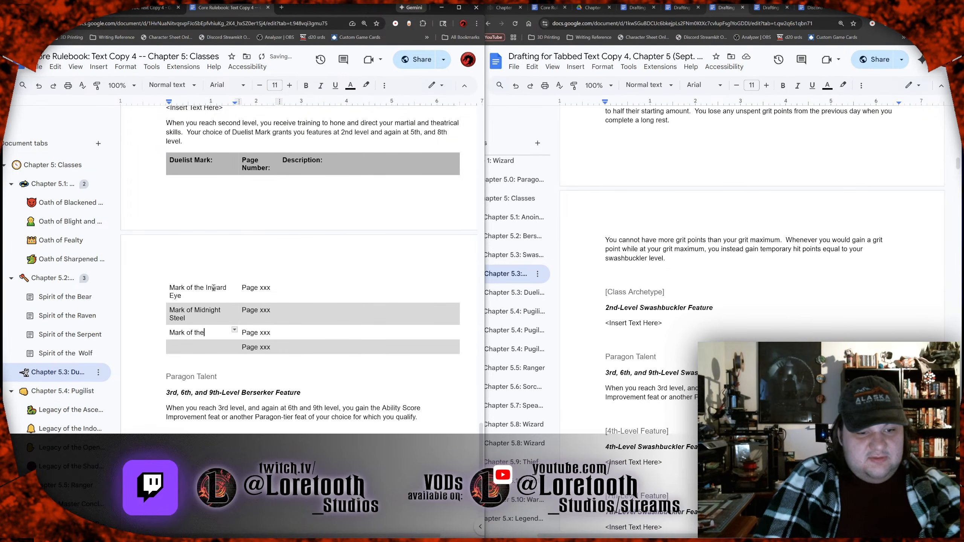
type(" Tacti")
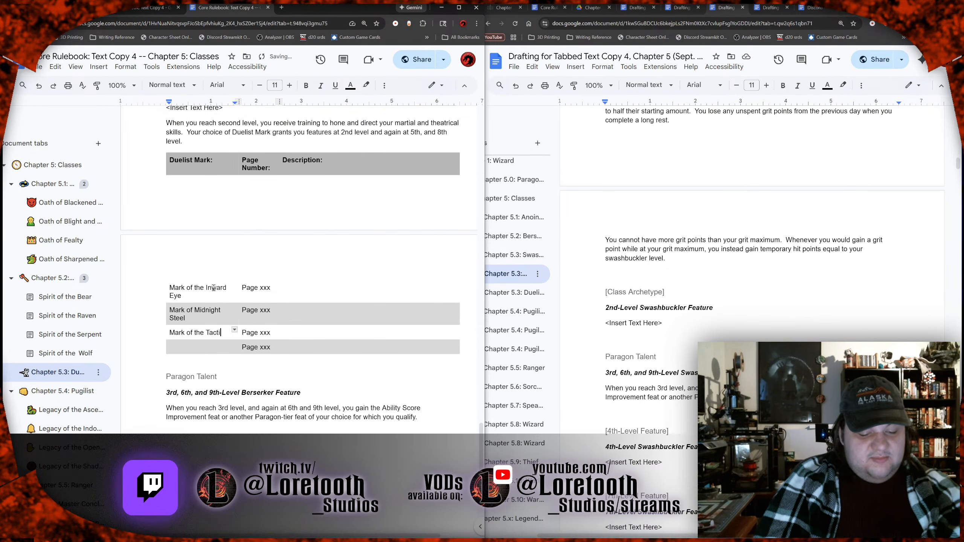
type("cian")
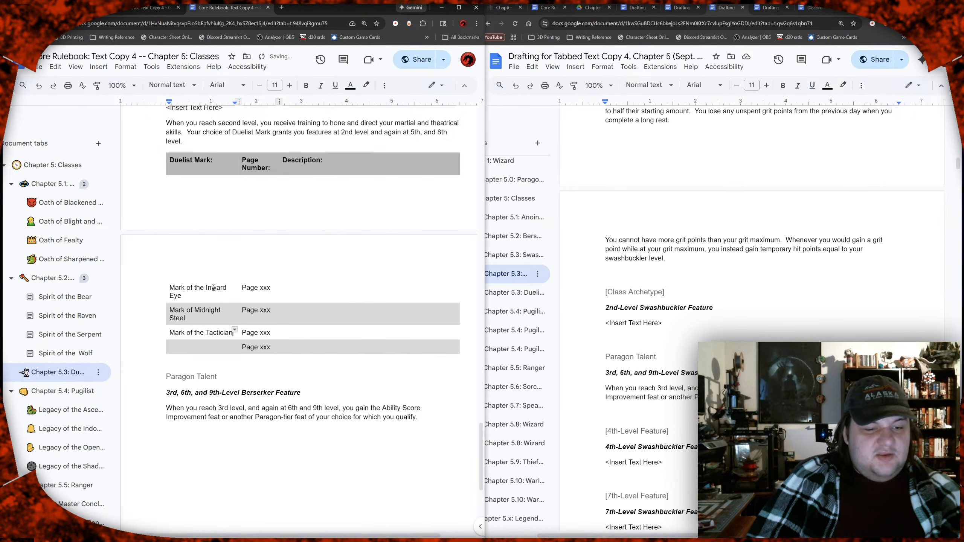
Step: Enter "Mark of the Thief" as the fourth archetype name in the Duelist Mark table
key("Down")
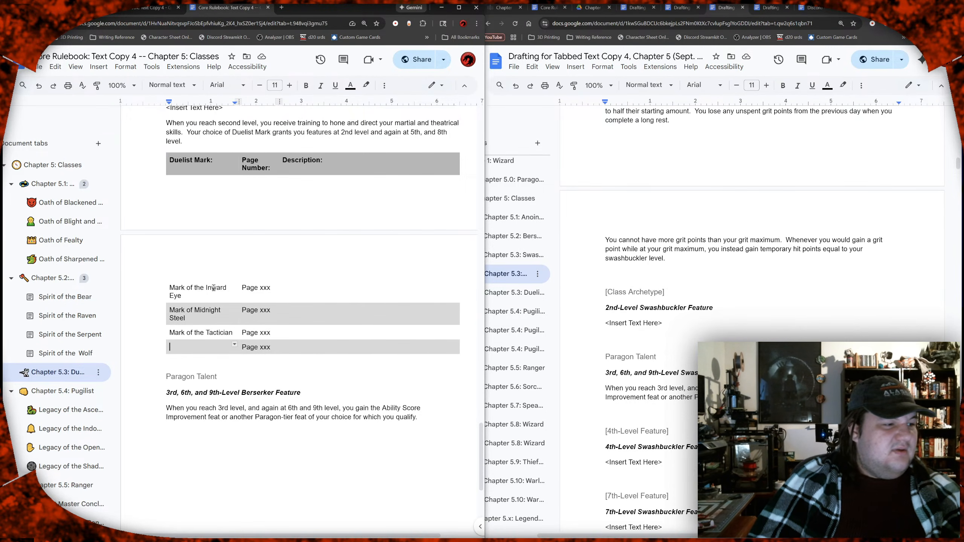
type("Mark of the Thief")
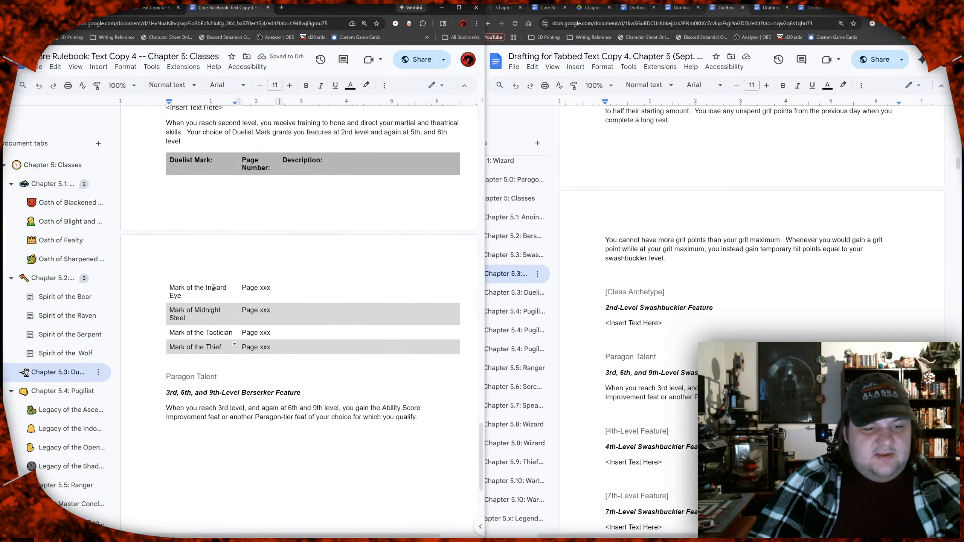
key("Tab")
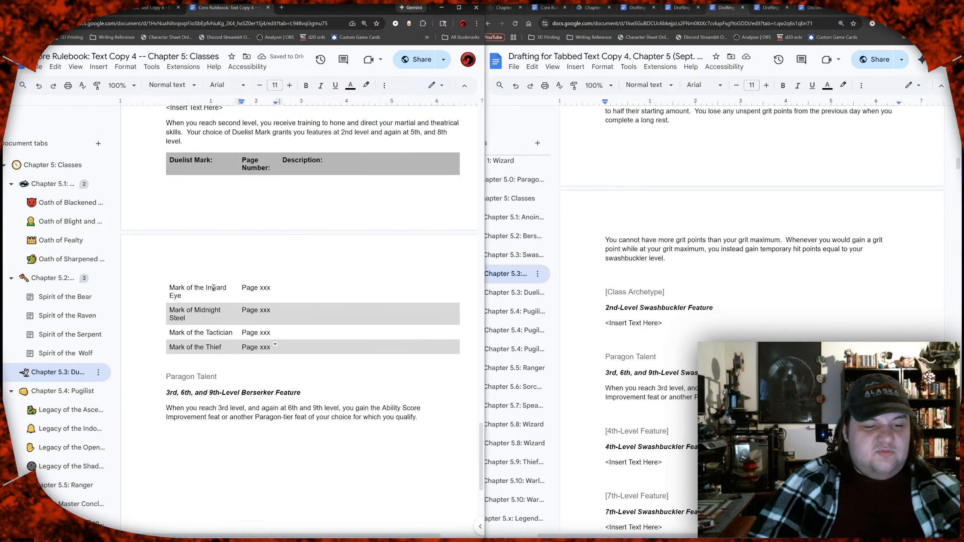
key("Left")
key("Right")
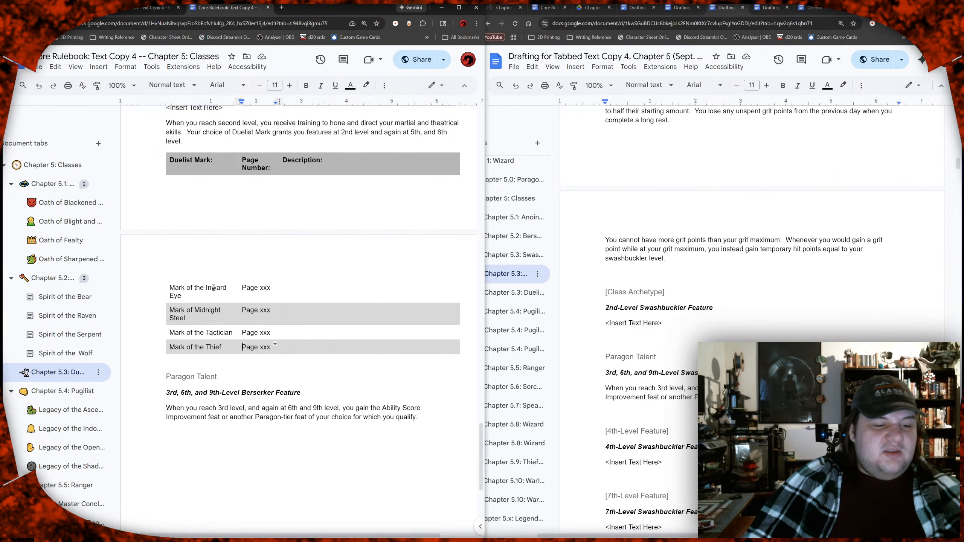
Step: Look through the outline of class chapters and their archetype sub-tabs in the Core Rulebook, from Anointed to Wizard
scroll(53, 289, "down", 1)
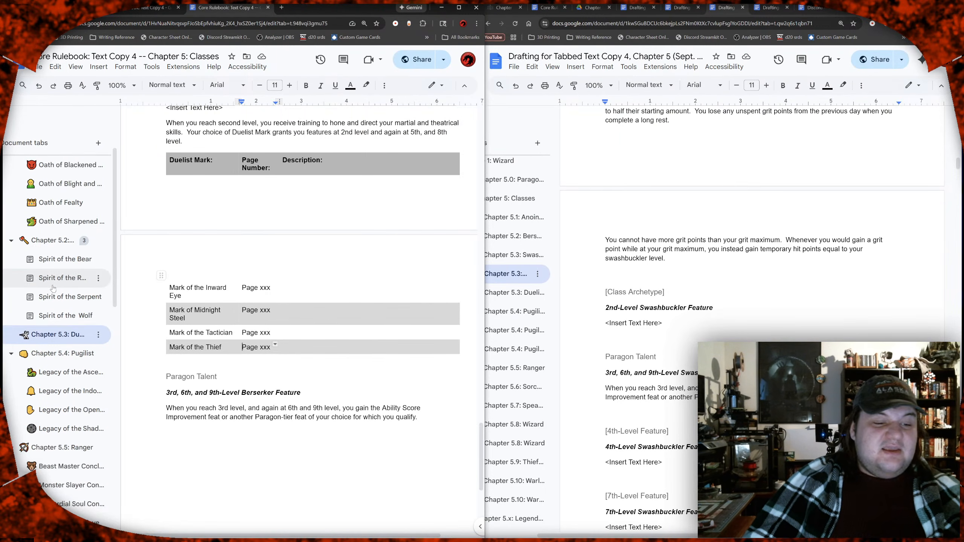
scroll(53, 289, "down", 7)
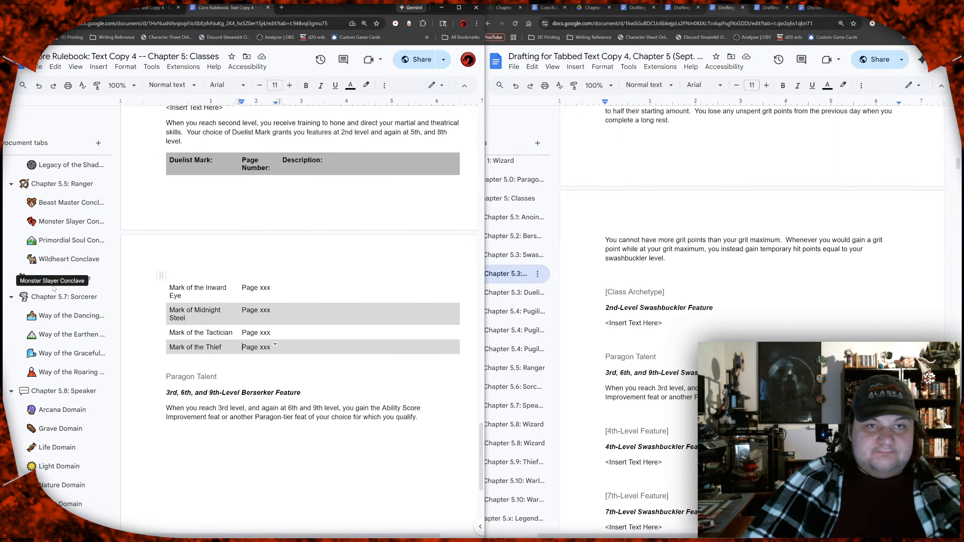
scroll(54, 288, "down", 3)
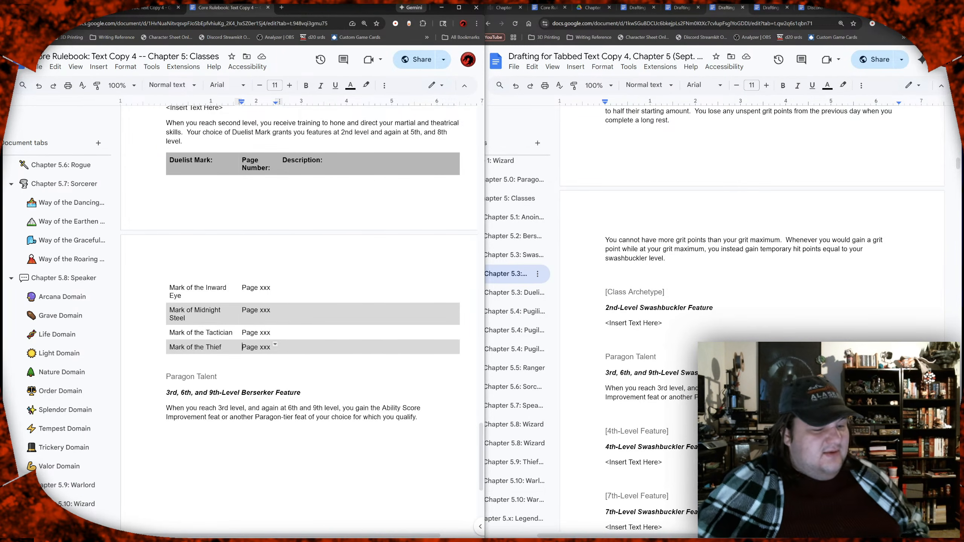
scroll(53, 416, "down", 2)
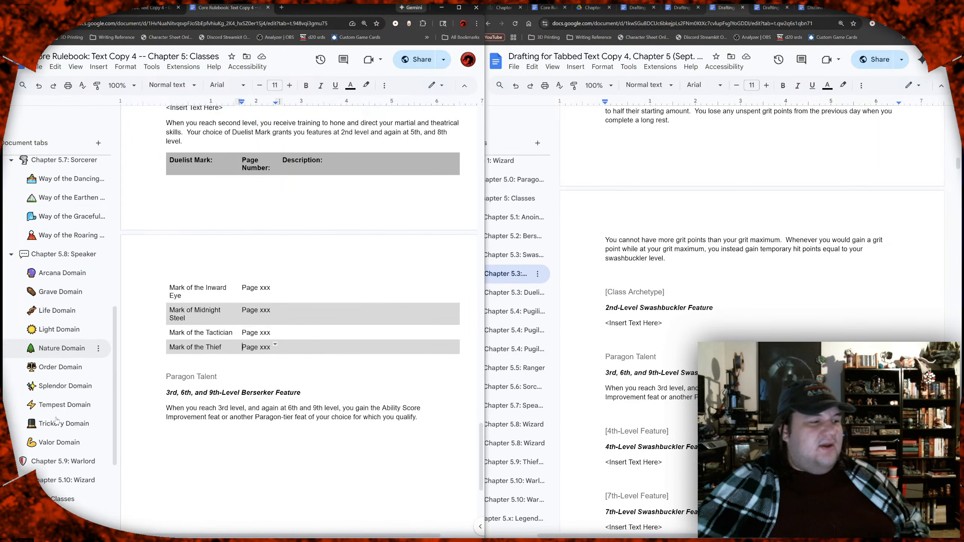
scroll(53, 415, "up", 2)
scroll(49, 407, "up", 5)
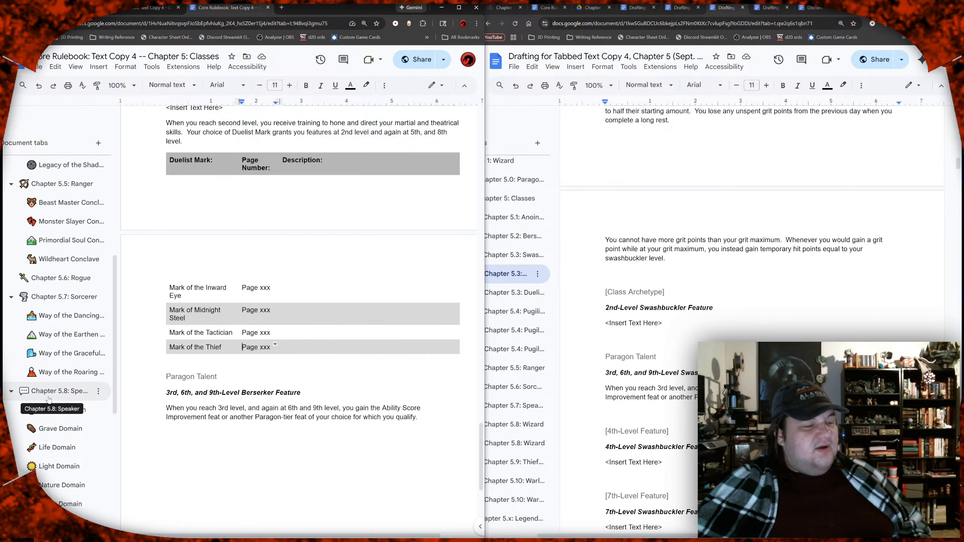
scroll(23, 399, "up", 4)
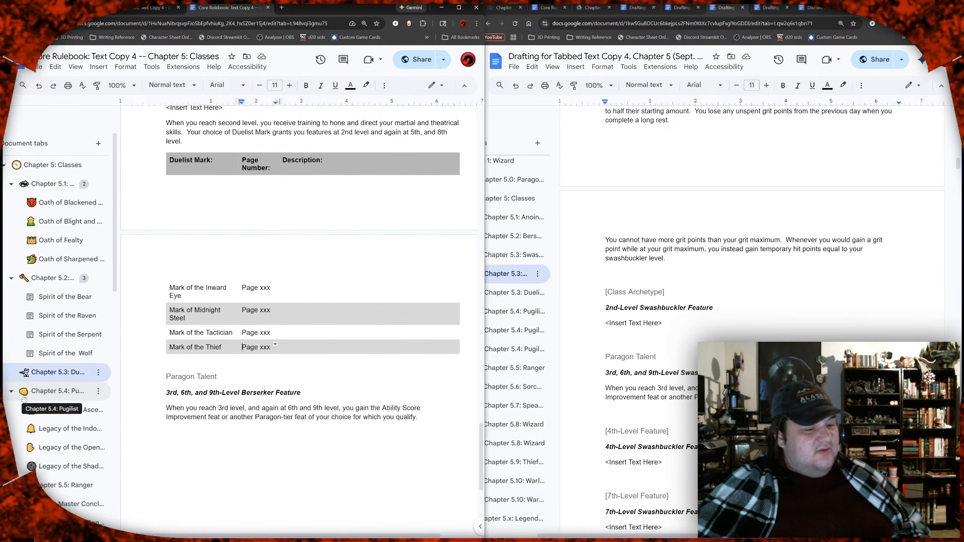
Step: Review the Duelist Mark section, its four-archetype table, and the Paragon Talent text below it
left_click(207, 362)
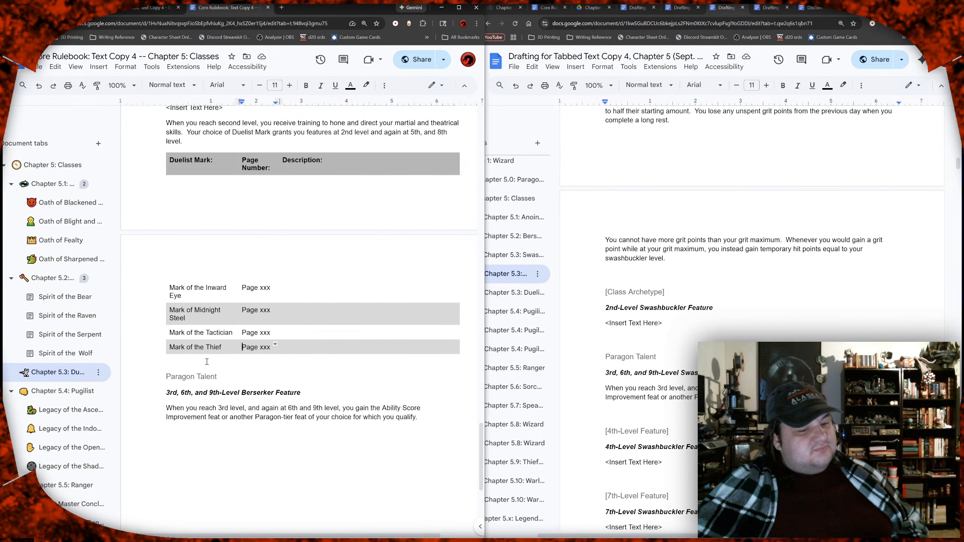
left_click_drag(210, 188, 195, 366)
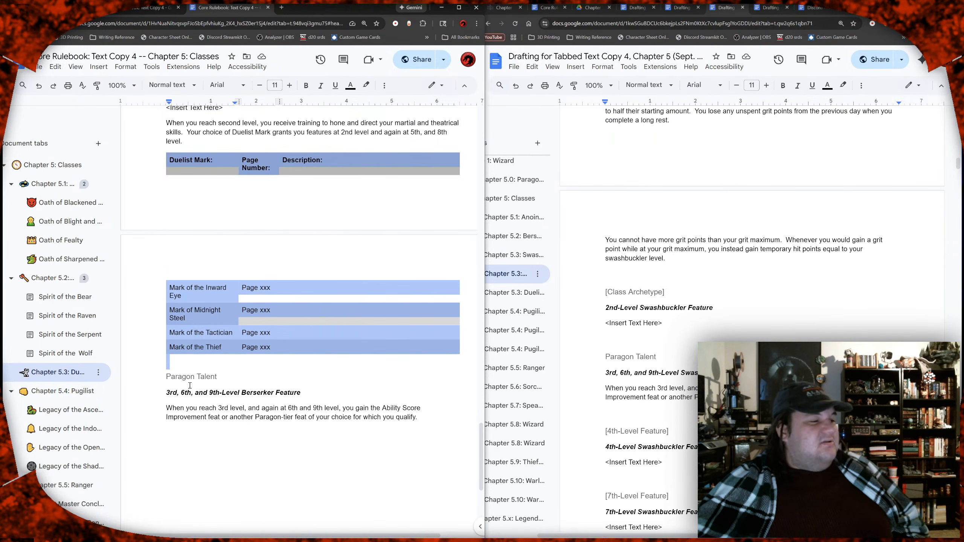
scroll(189, 384, "down", 3)
scroll(189, 383, "up", 4)
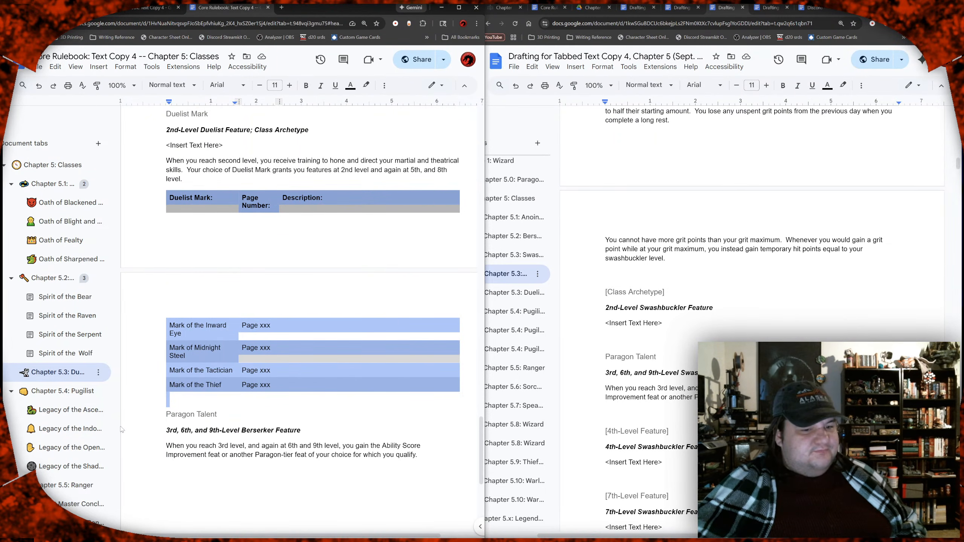
left_click(191, 402)
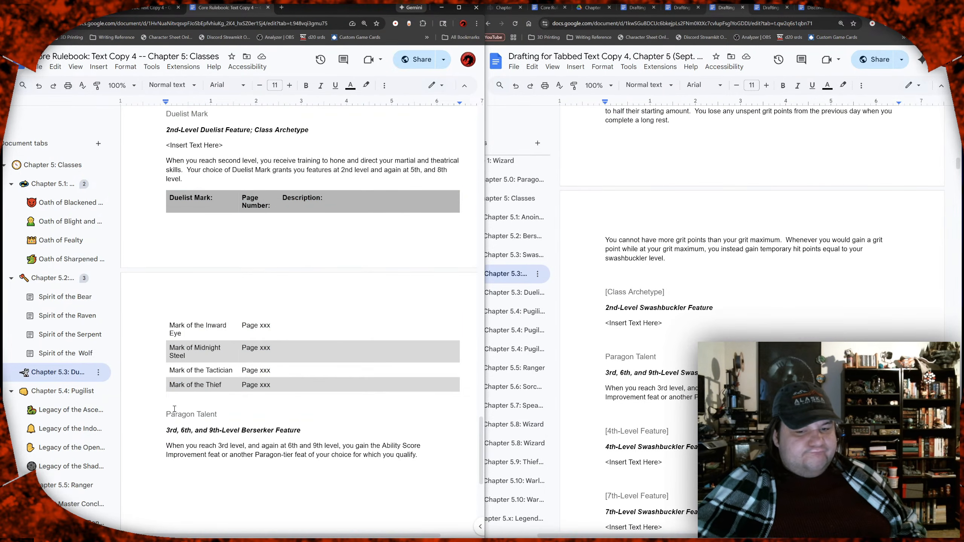
scroll(203, 416, "down", 3)
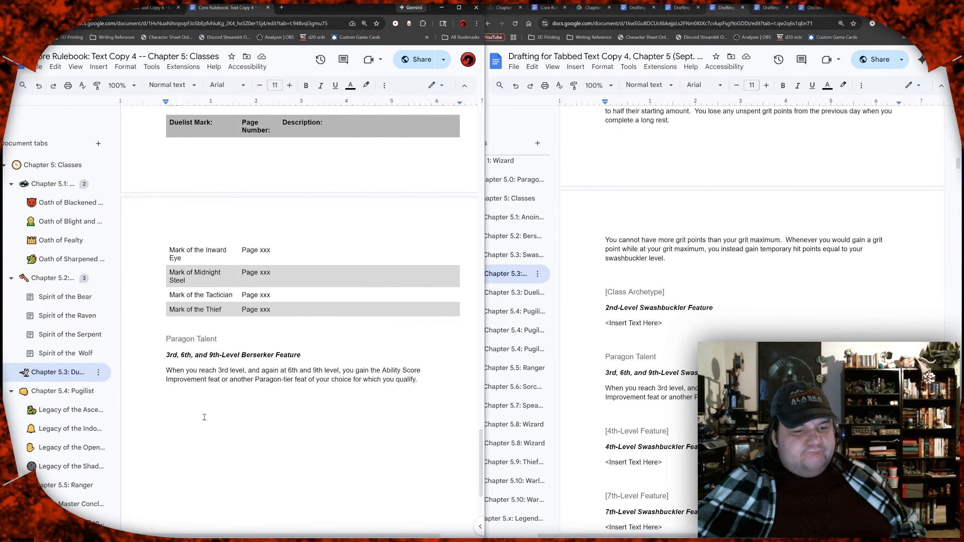
scroll(215, 417, "down", 5)
scroll(227, 416, "up", 7)
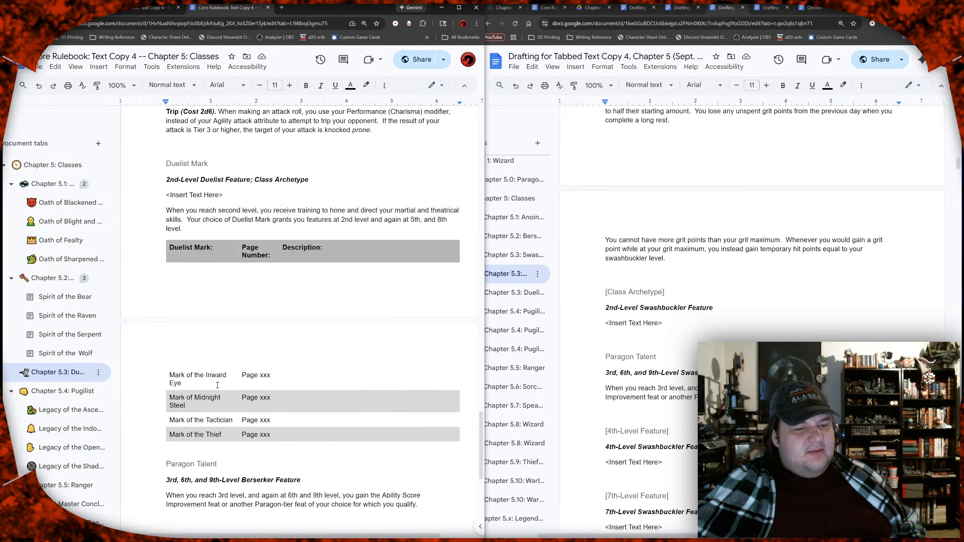
left_click_drag(200, 392, 202, 443)
scroll(210, 433, "up", 5)
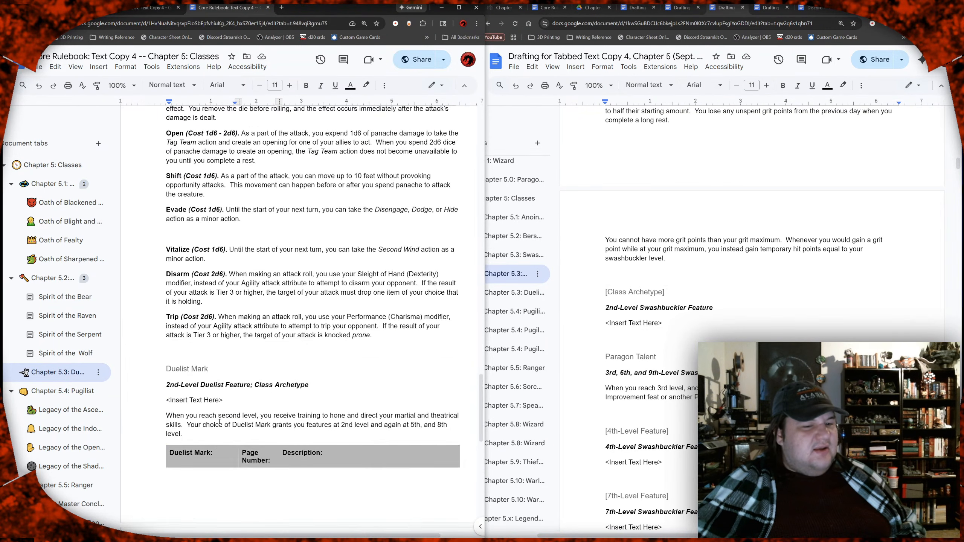
scroll(169, 289, "down", 2)
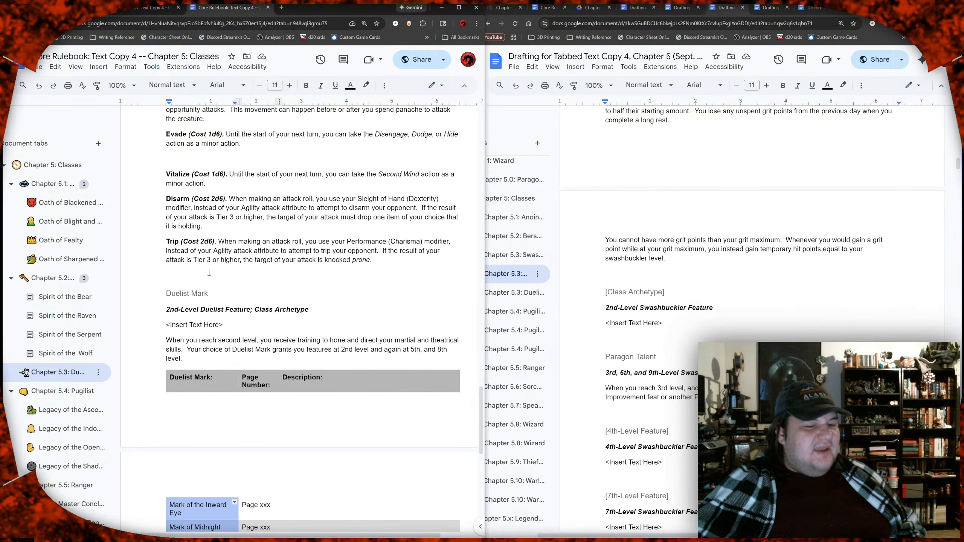
scroll(211, 265, "down", 2)
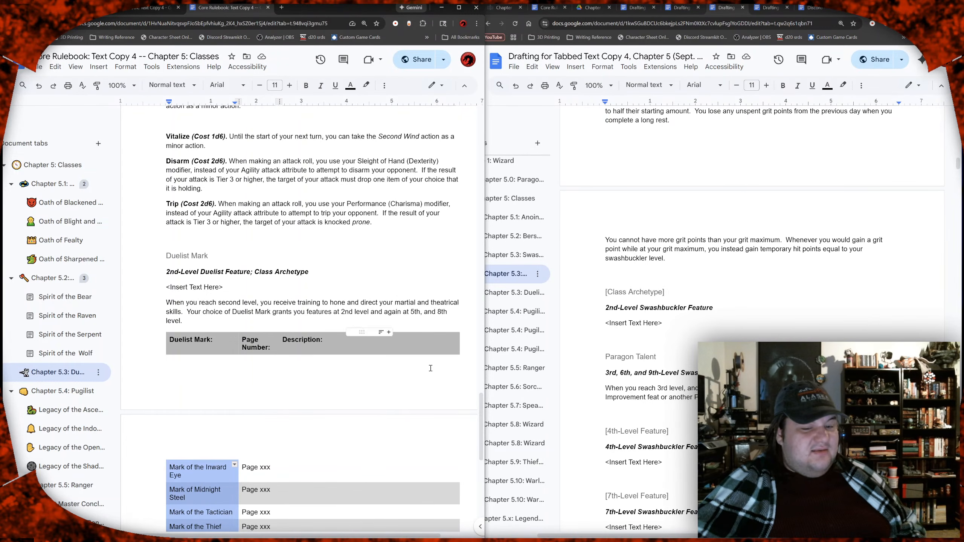
left_click_drag(483, 407, 484, 410)
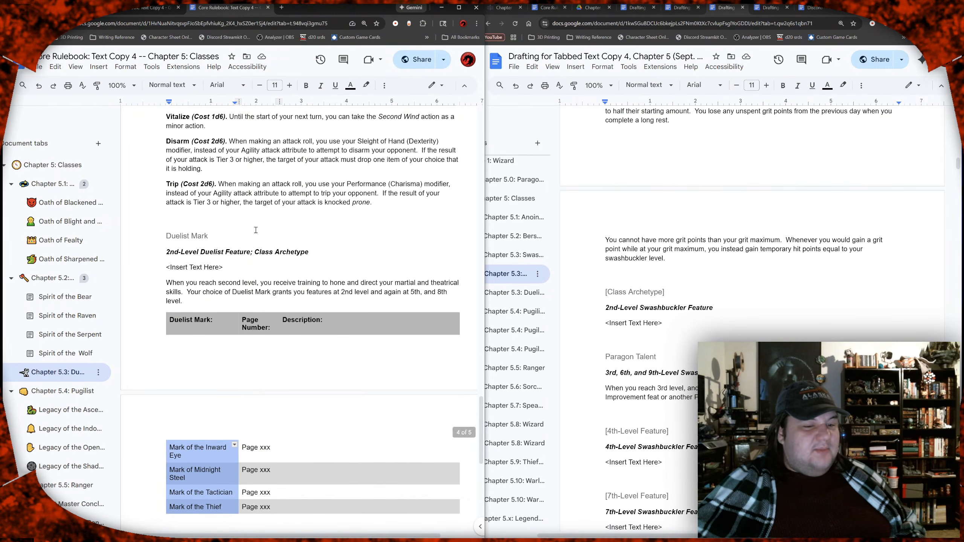
Step: Reread the Vitalize, Disarm, and Trip panache effects and compare them with the archetypes in the Duelist Mark table
left_click_drag(208, 127, 231, 209)
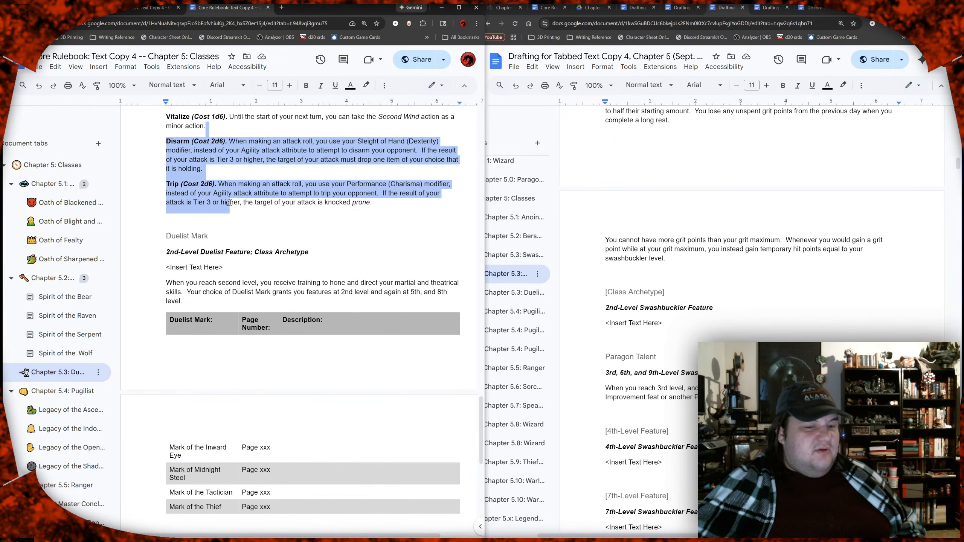
left_click_drag(160, 118, 374, 206)
scroll(374, 206, "up", 15)
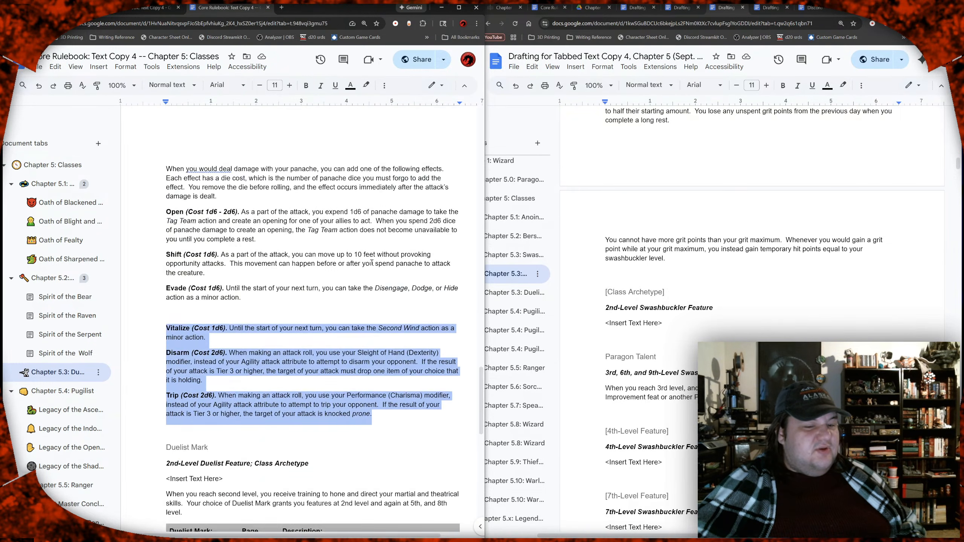
scroll(372, 263, "down", 14)
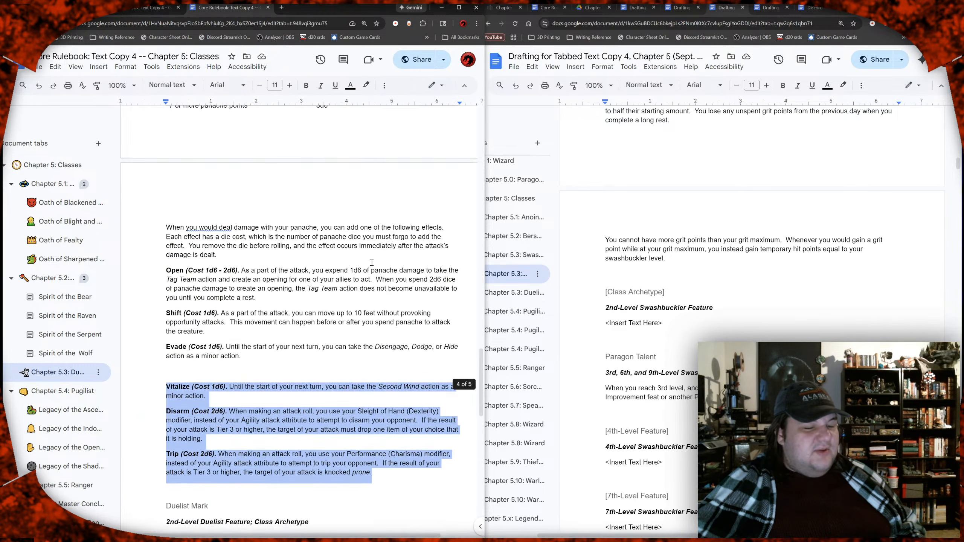
scroll(372, 262, "down", 1)
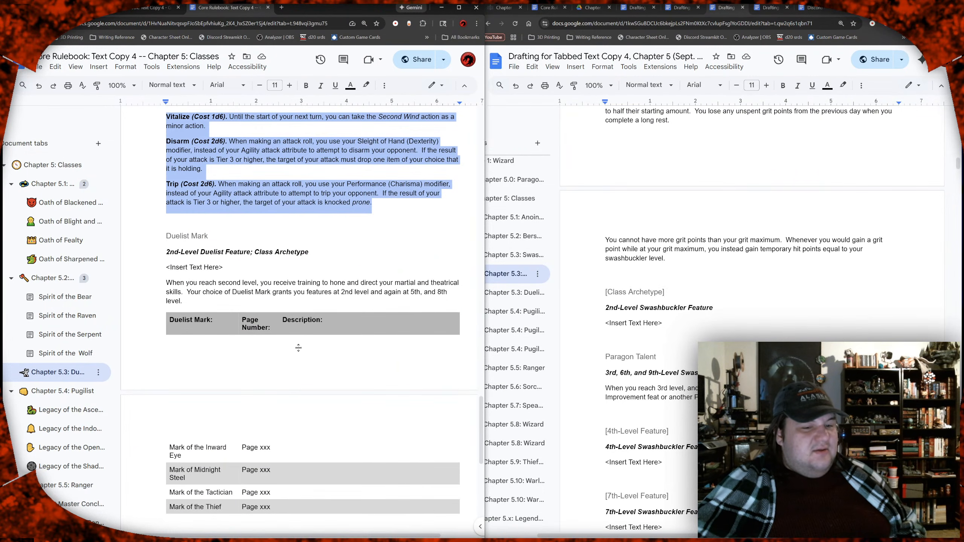
left_click(222, 125)
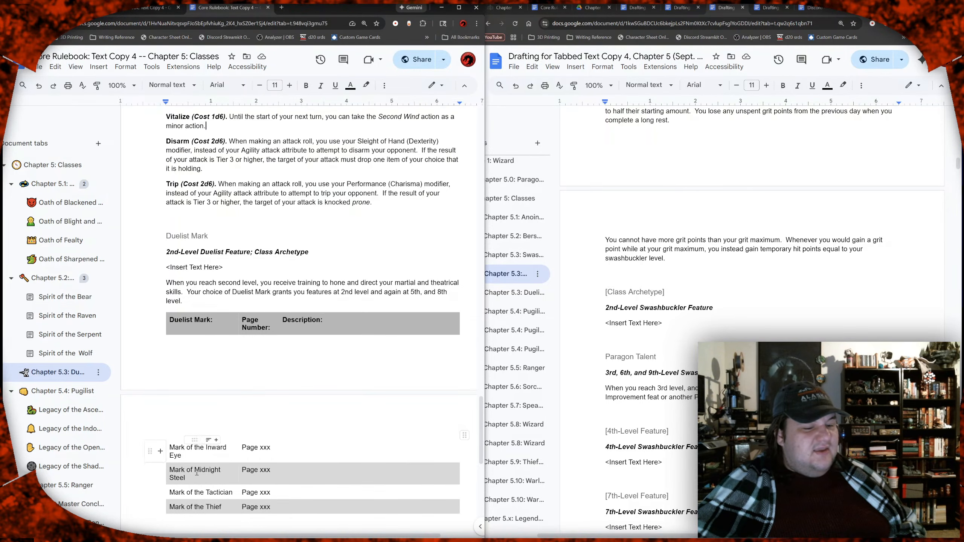
triple_click(174, 469)
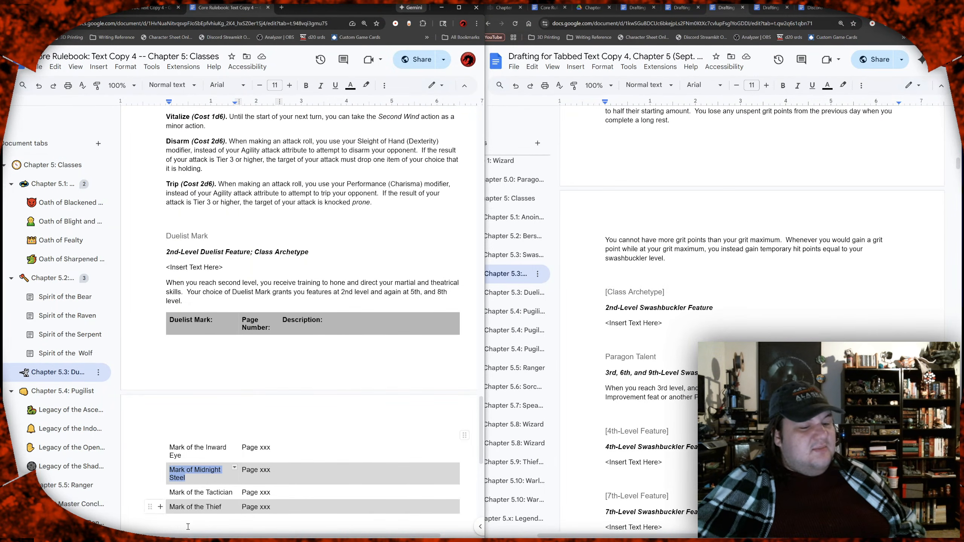
left_click_drag(170, 490, 231, 493)
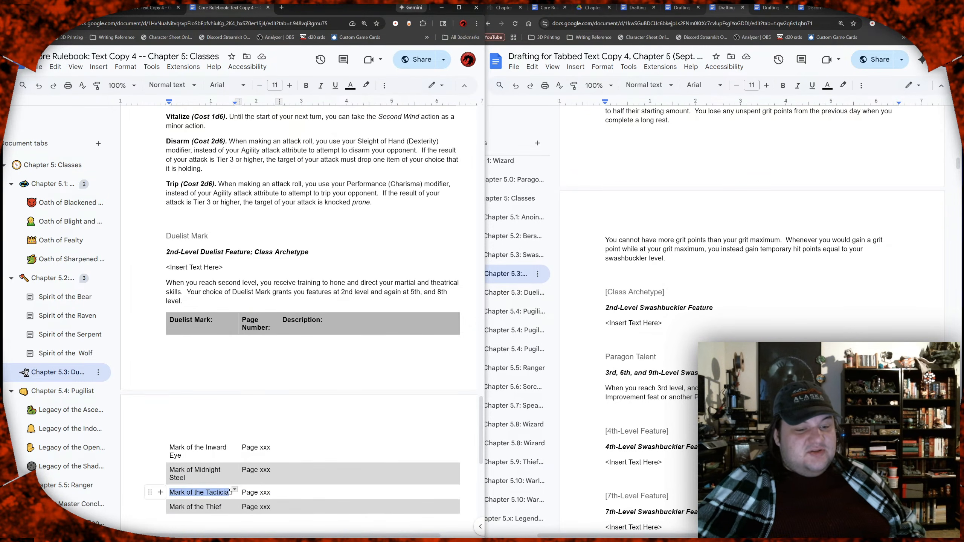
left_click(264, 494)
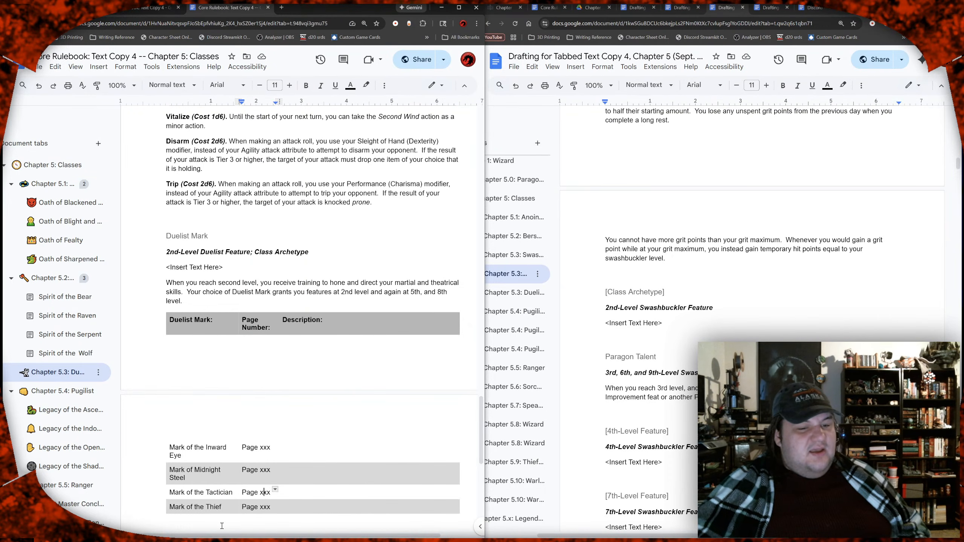
left_click_drag(225, 171, 167, 144)
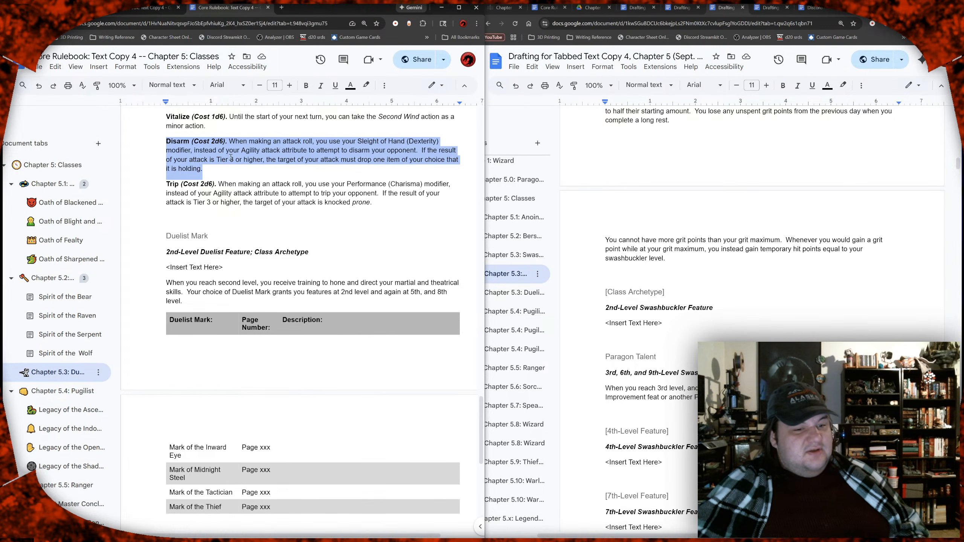
left_click(271, 192)
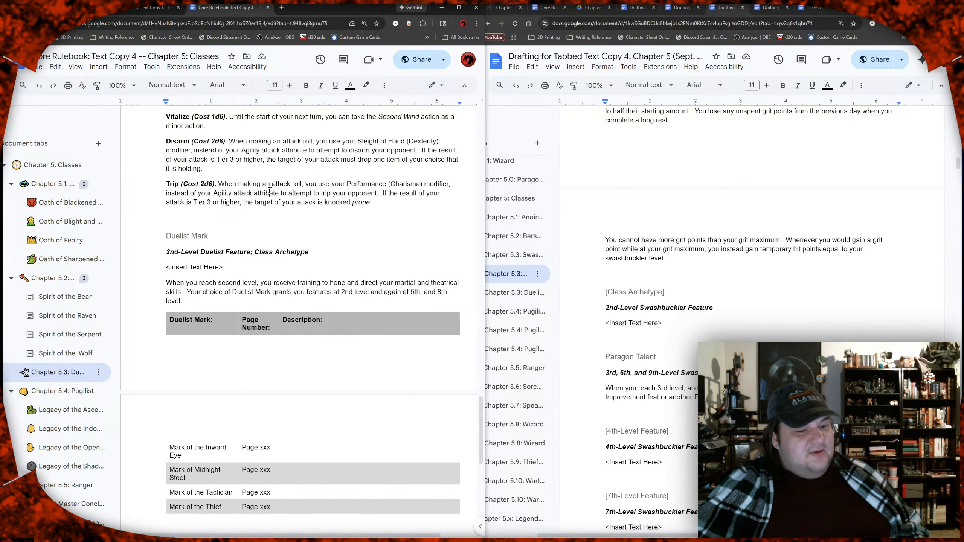
left_click_drag(374, 202, 165, 183)
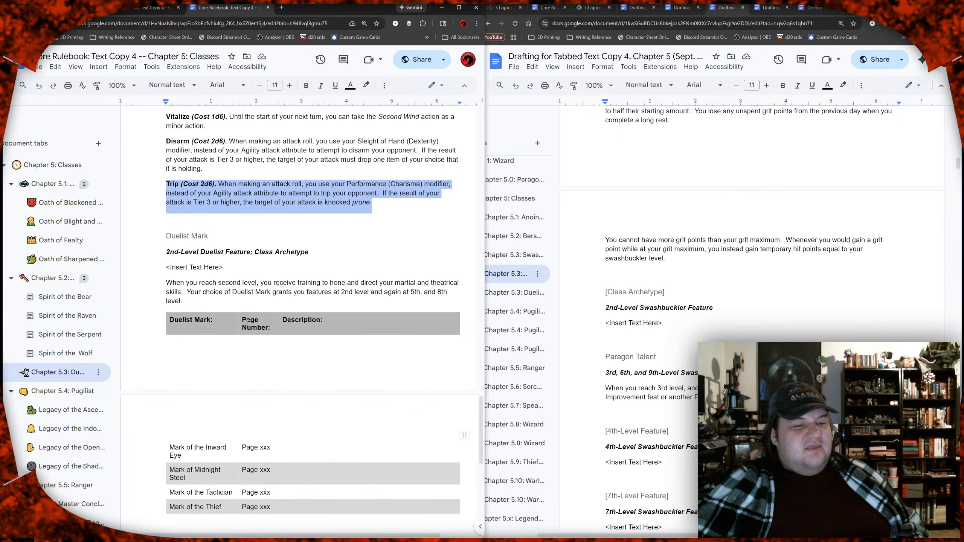
left_click(249, 245)
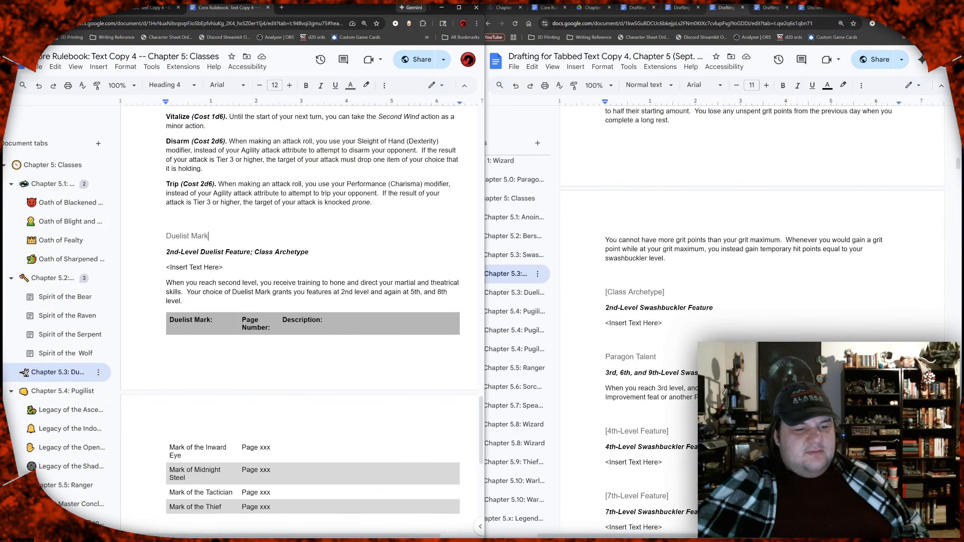
Step: Start a comment on the Vitalize, Disarm, and Trip effects reading "Move these to signature Panache moves given by your Class Archetype."
left_click(292, 452)
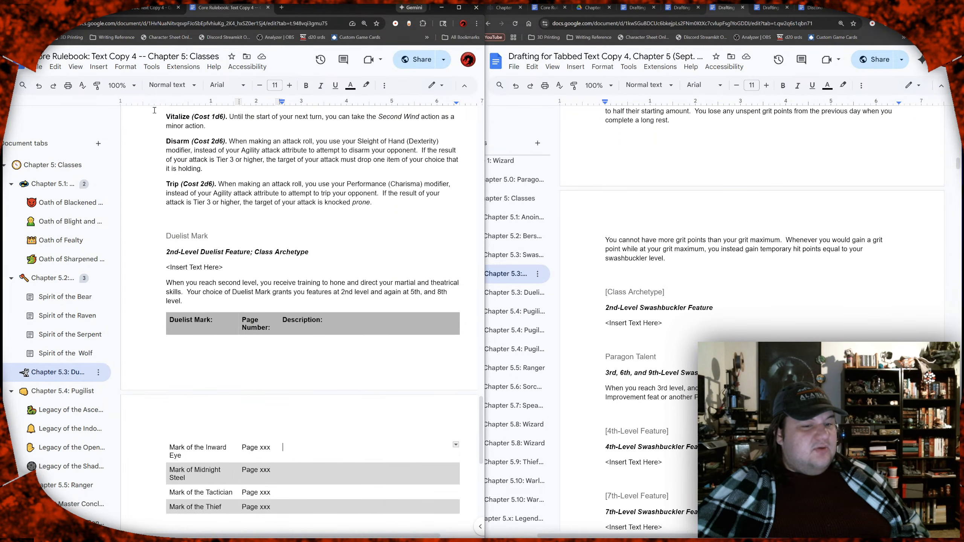
left_click_drag(161, 115, 374, 209)
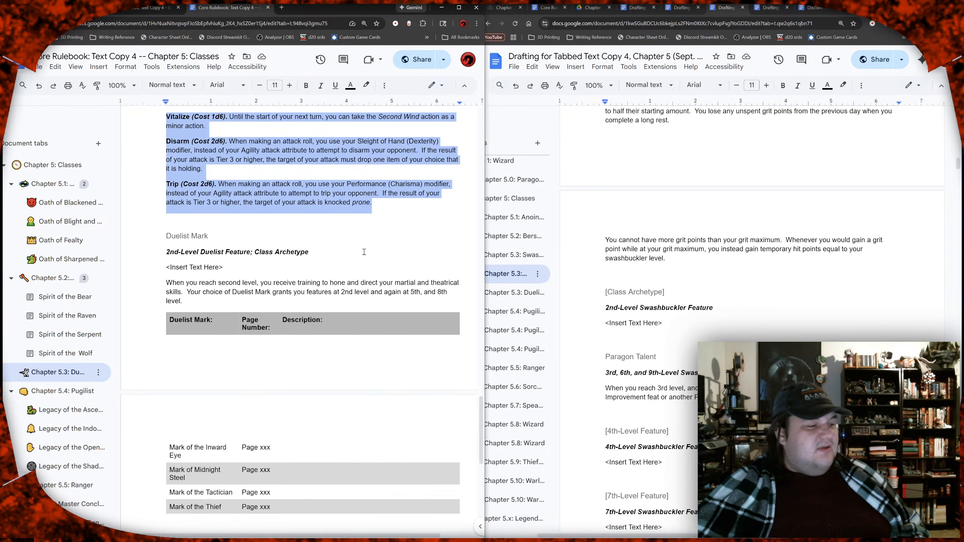
scroll(346, 313, "down", 1)
scroll(346, 313, "down", 3)
scroll(346, 313, "up", 8)
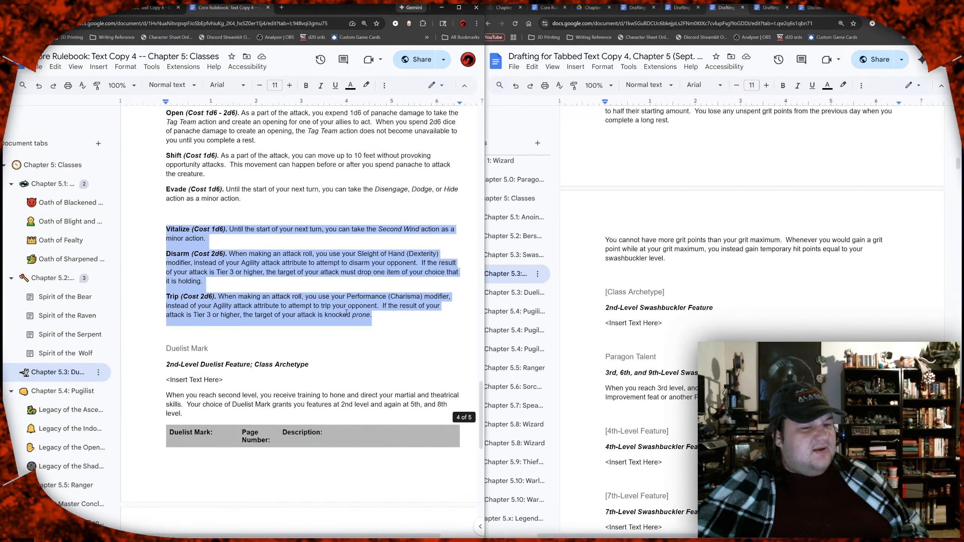
scroll(346, 313, "up", 2)
scroll(347, 313, "down", 5)
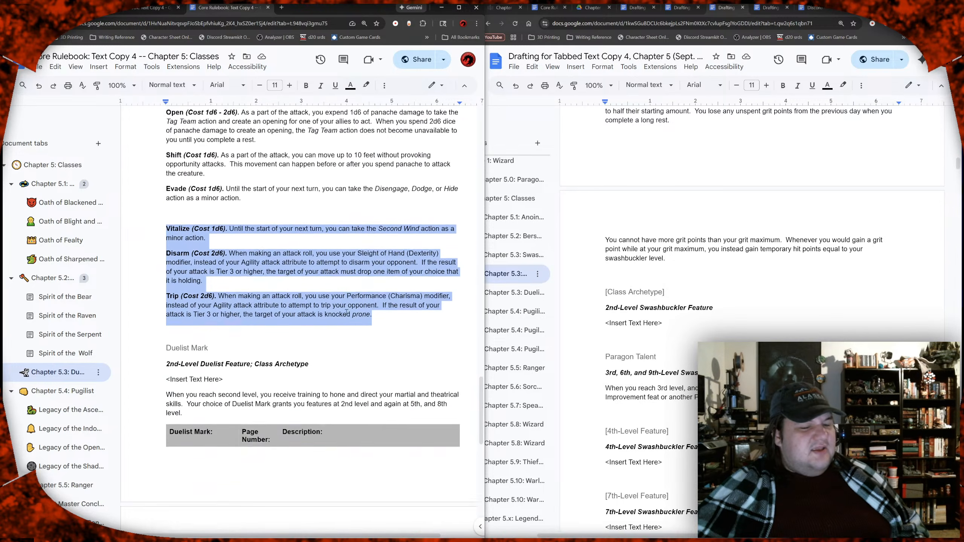
scroll(347, 312, "down", 3)
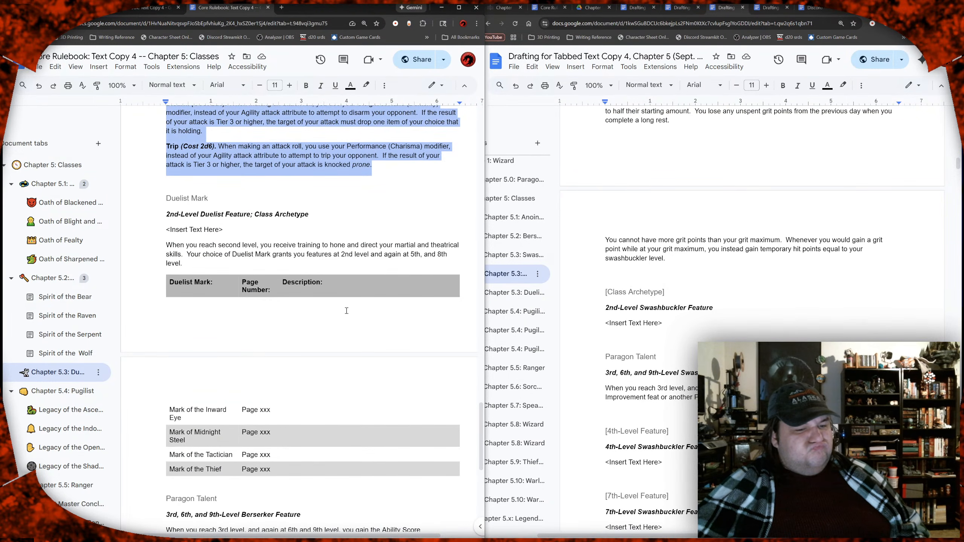
scroll(346, 311, "up", 4)
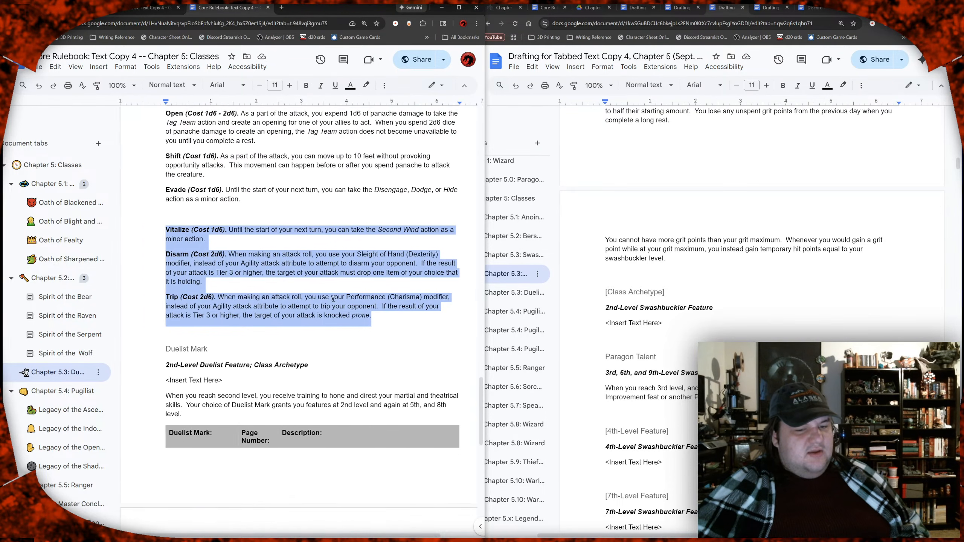
scroll(333, 299, "right", 1)
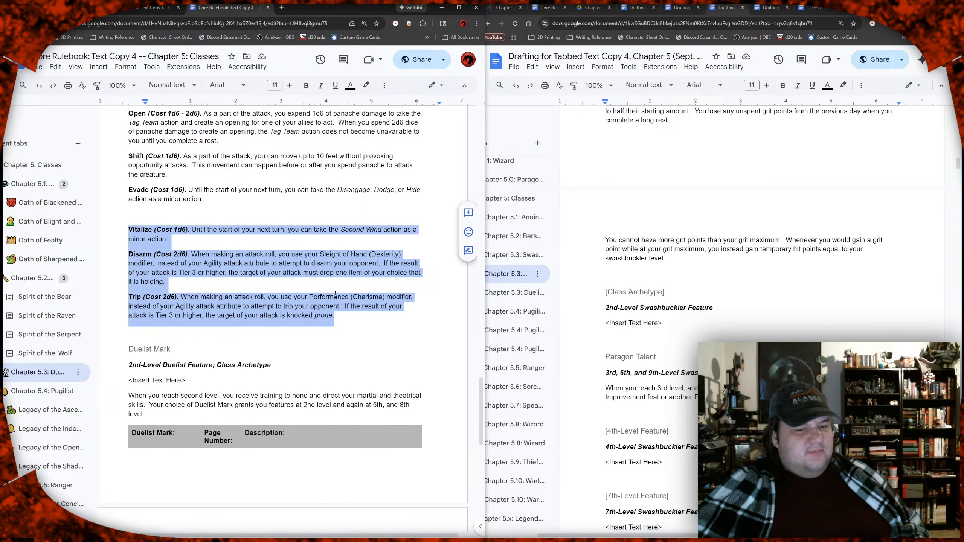
left_click(468, 213)
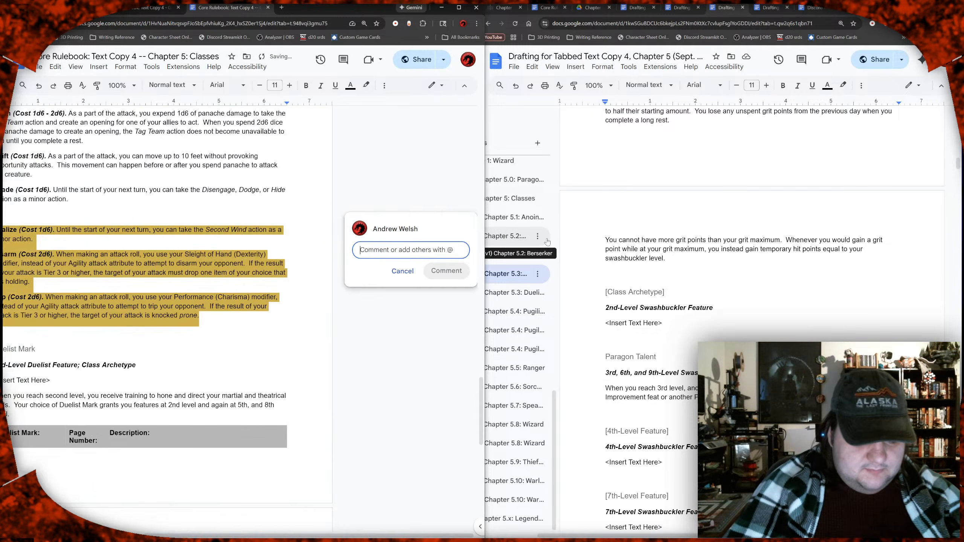
type("Move these to signature Panache")
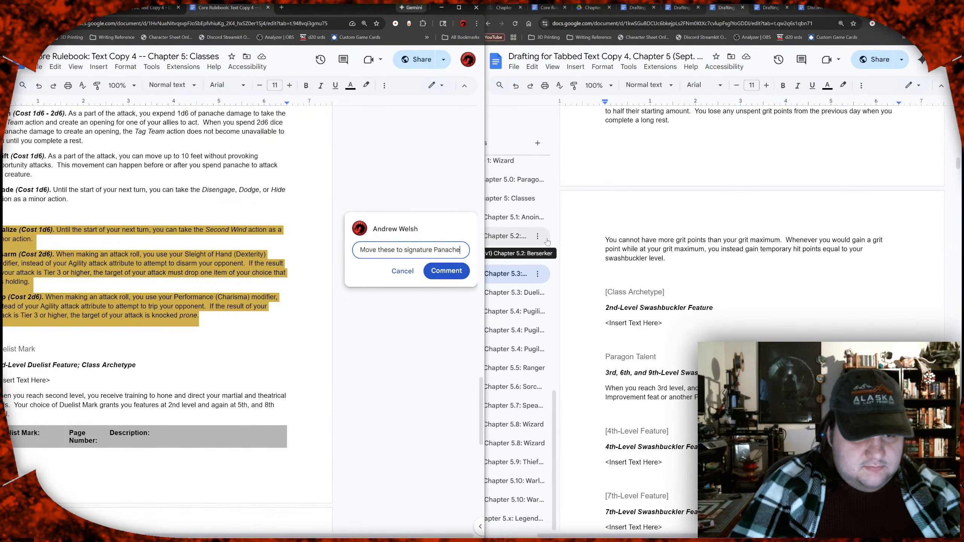
type(" moves ")
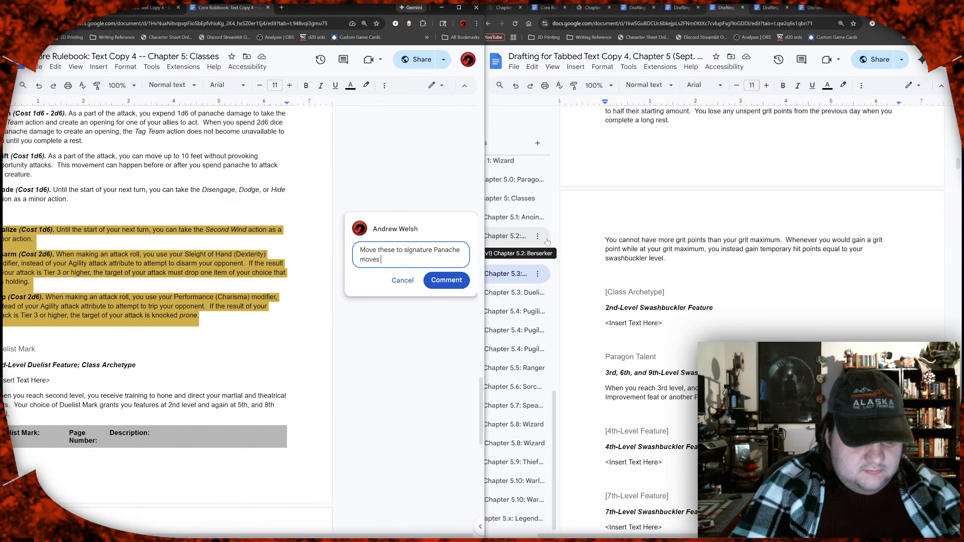
type("given by your")
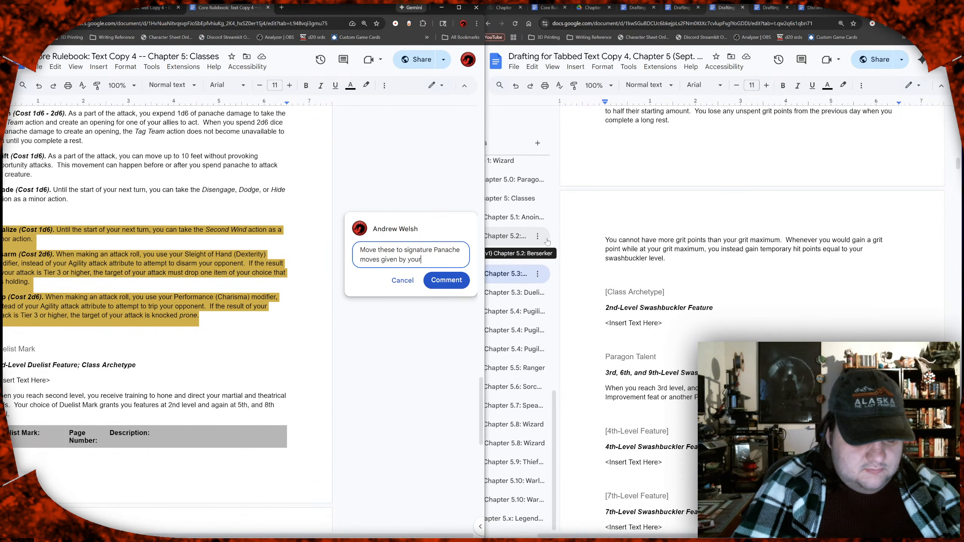
type(" Class A")
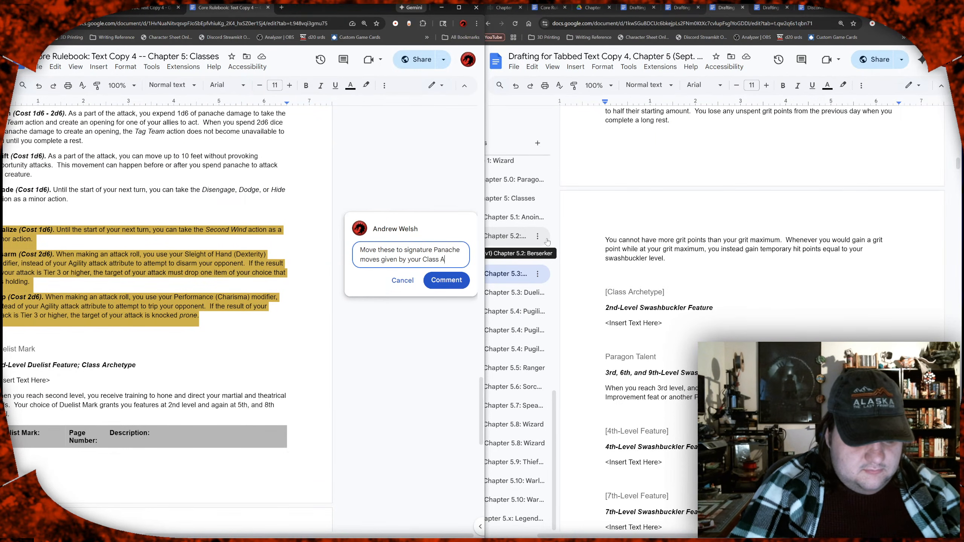
type("rchetype.")
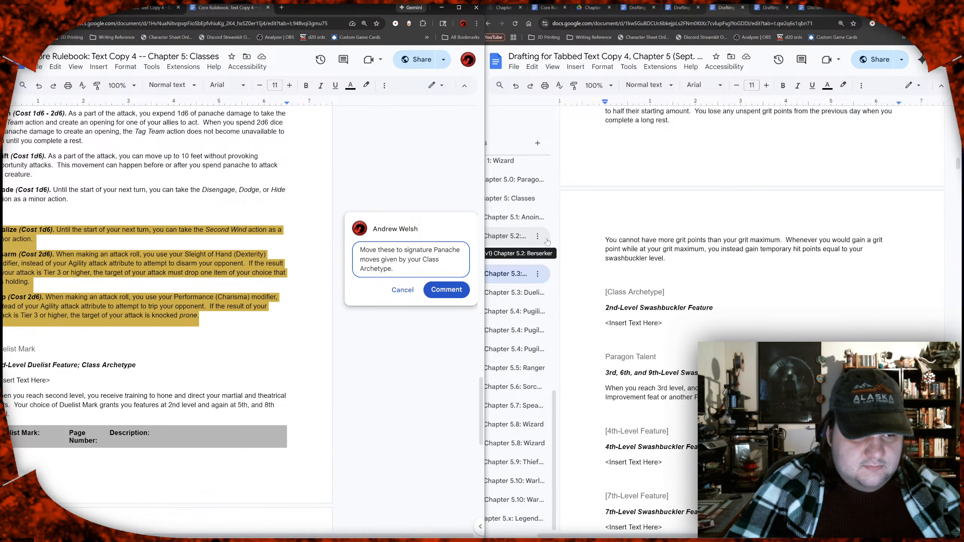
Step: Add a second comment paragraph: "Vitalize for Midnight Steel, Disarm for Thief, Trip for Inward Eye, and"
key("Return")
type("Vita")
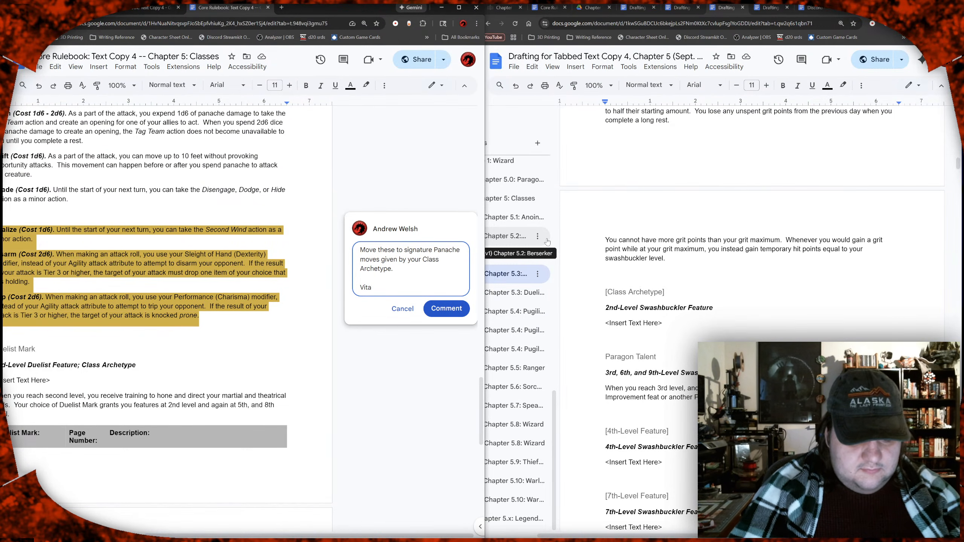
type("lizs")
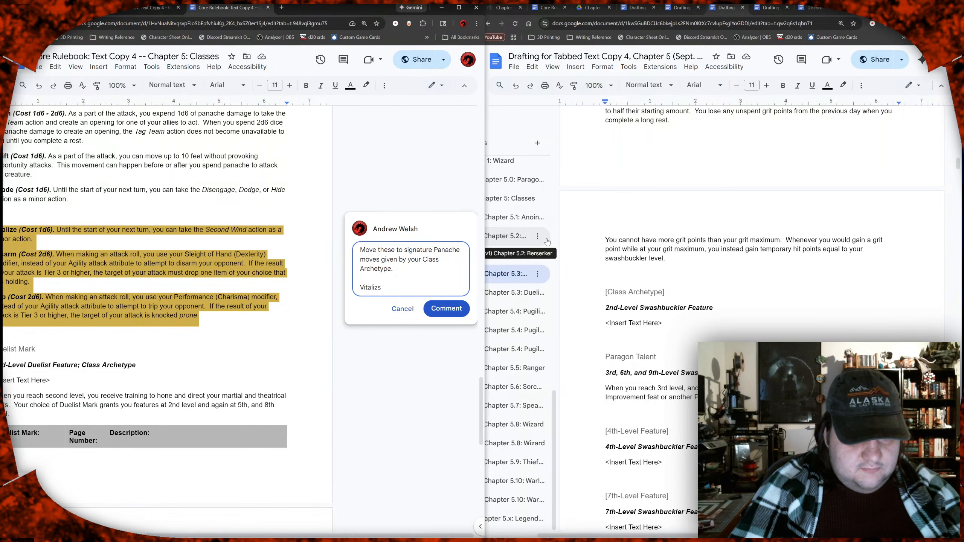
key("BackSpace")
type("e for ")
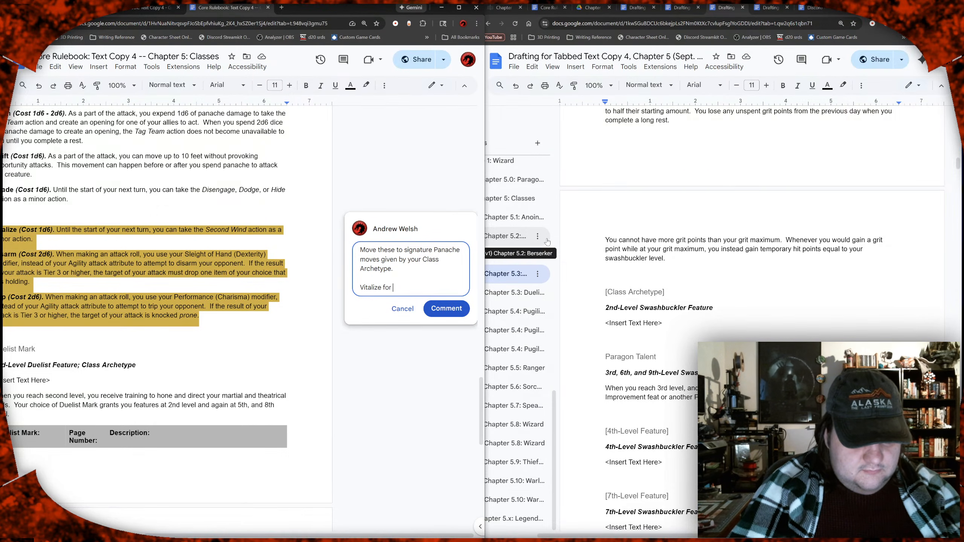
type("Midnight Steel")
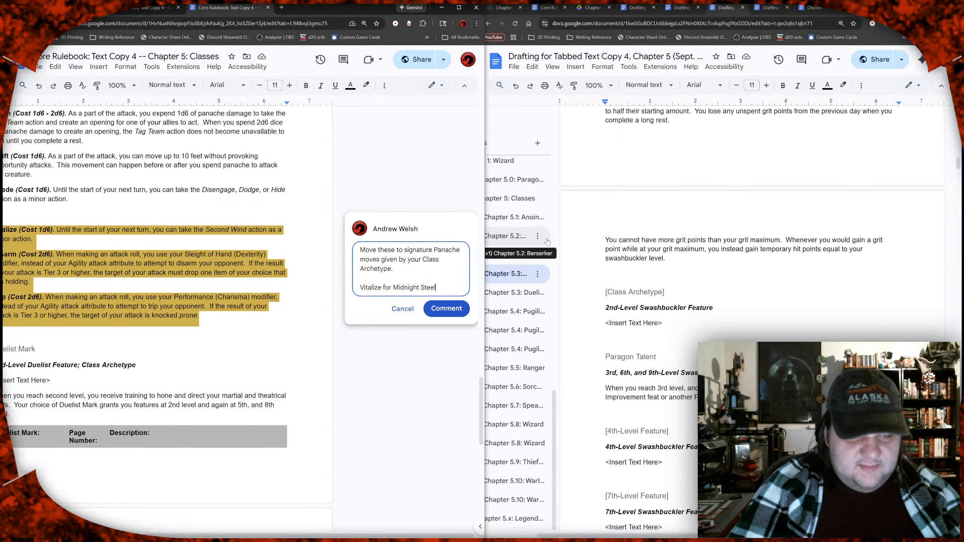
type(", Disarm for Thief, ")
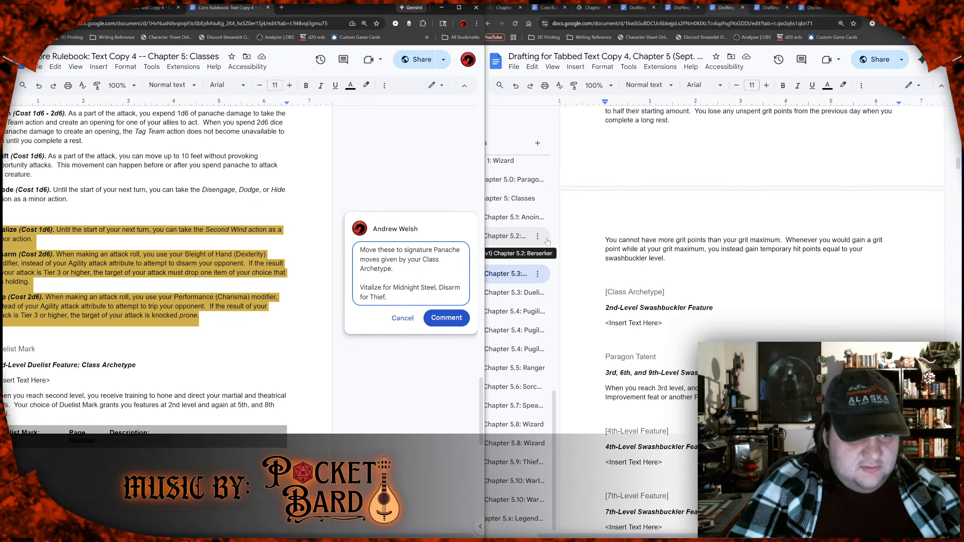
type("Trip")
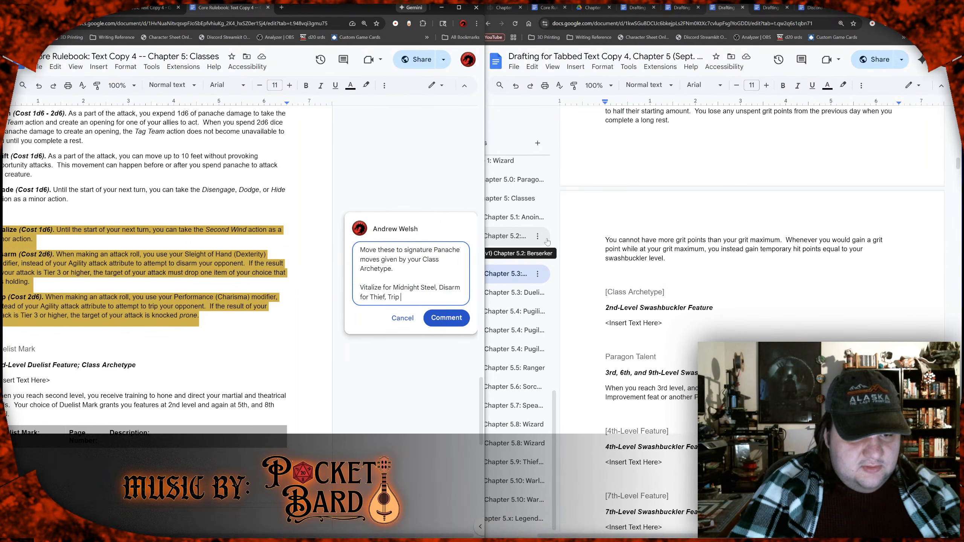
type(" for Inward Eye, and create a new one for the Tactic")
Step: Finish the comment's second sentence with "create a new one for the Tactician (maybe this should be Open?)."
key("BackSpace")
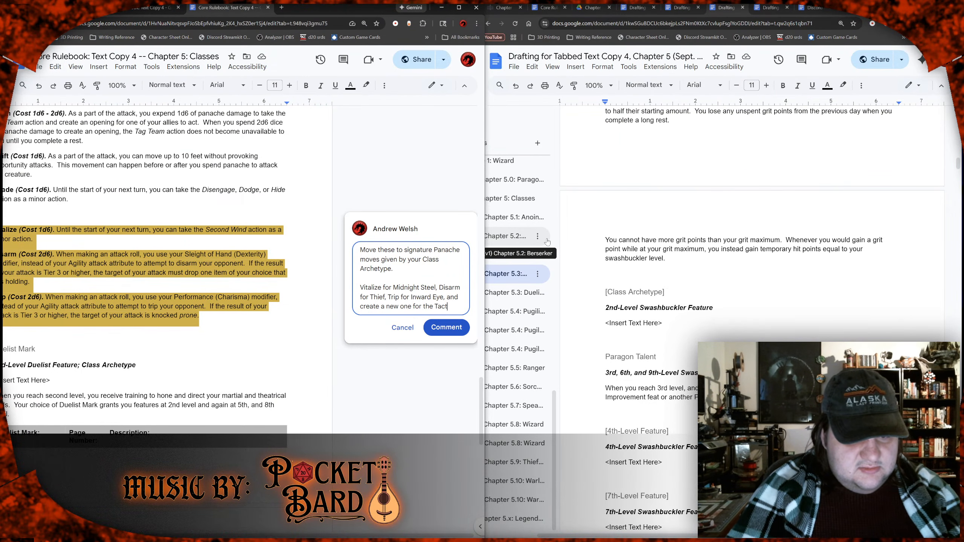
type("cian.")
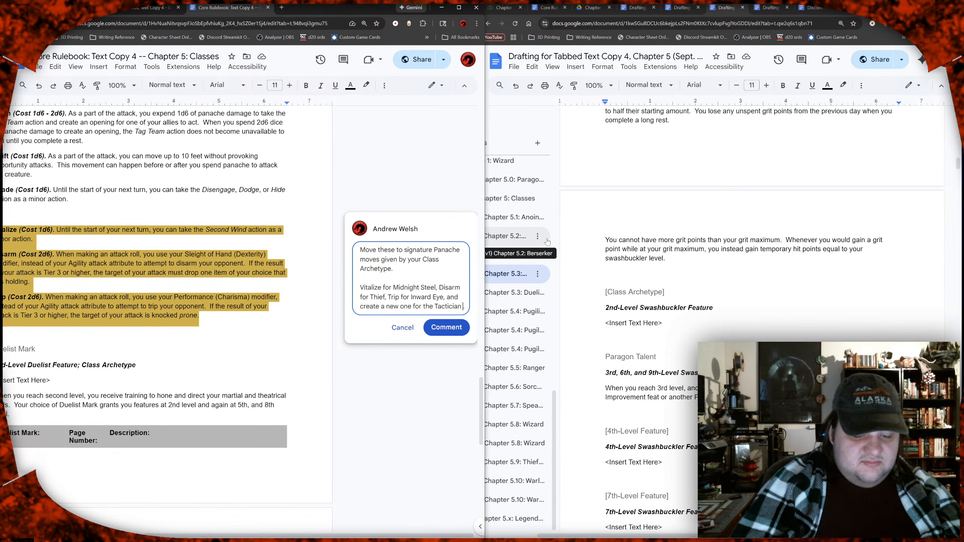
key("BackSpace")
type("(maybe t")
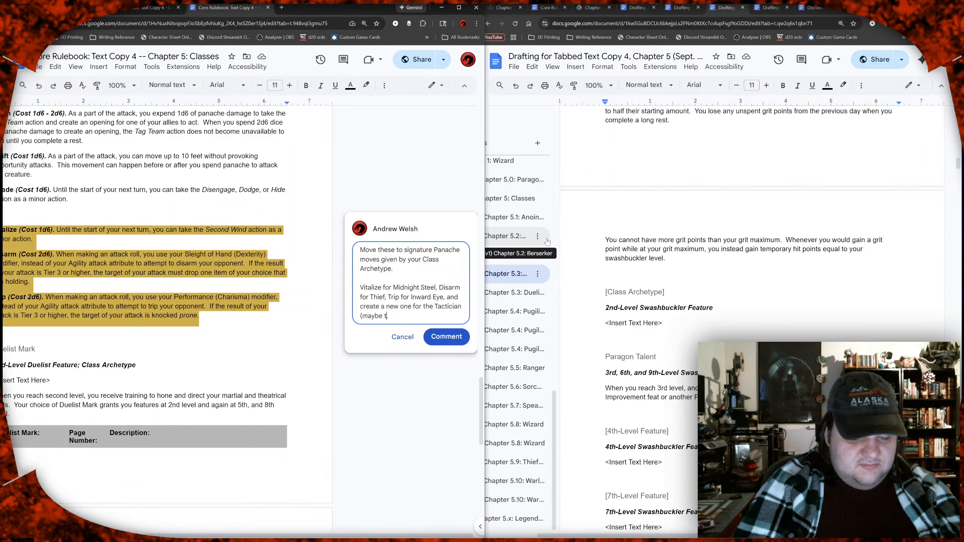
type("his should ")
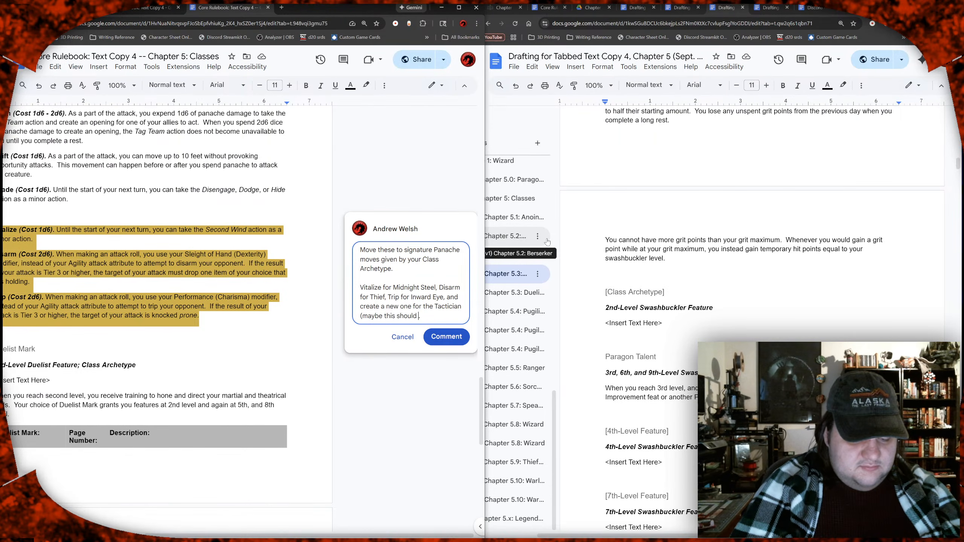
type("be Open")
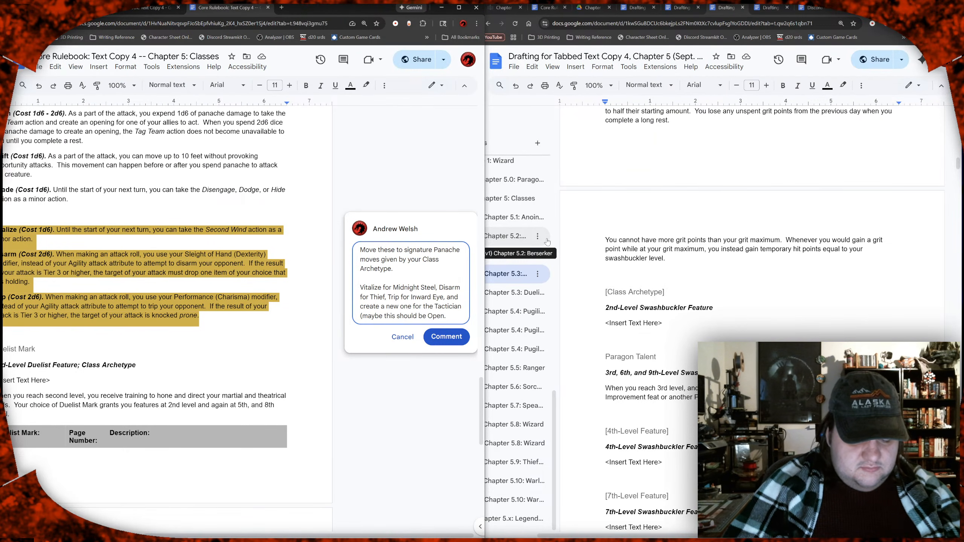
type("?)")
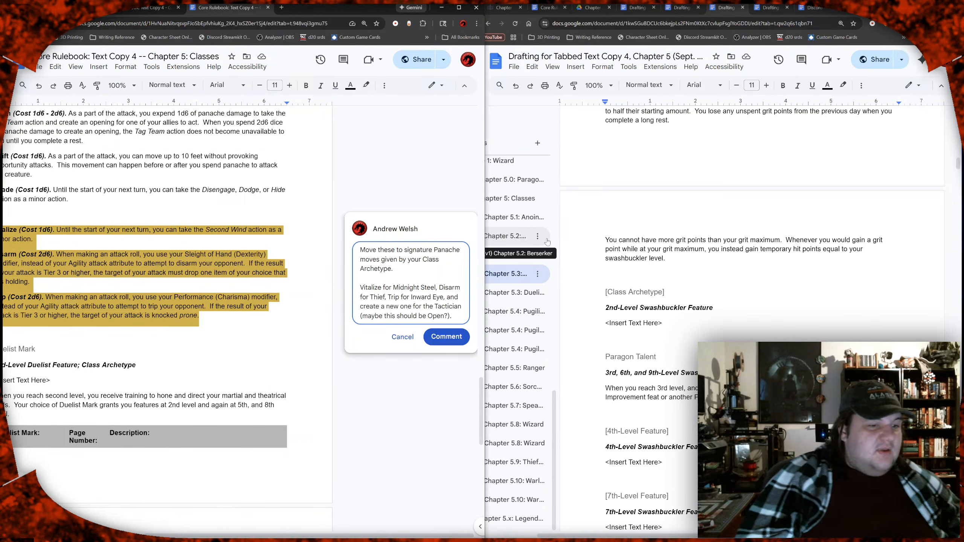
type(".")
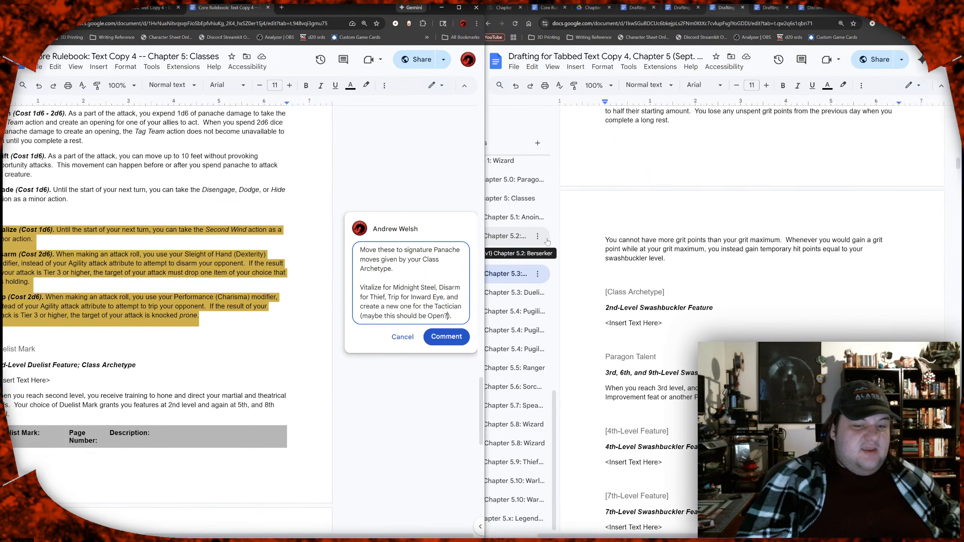
Step: Insert "Then we would need to make a new Basic maneuver" inside the comment's closing parenthesis and post the comment
key("Left")
key("Left")
type("Then w")
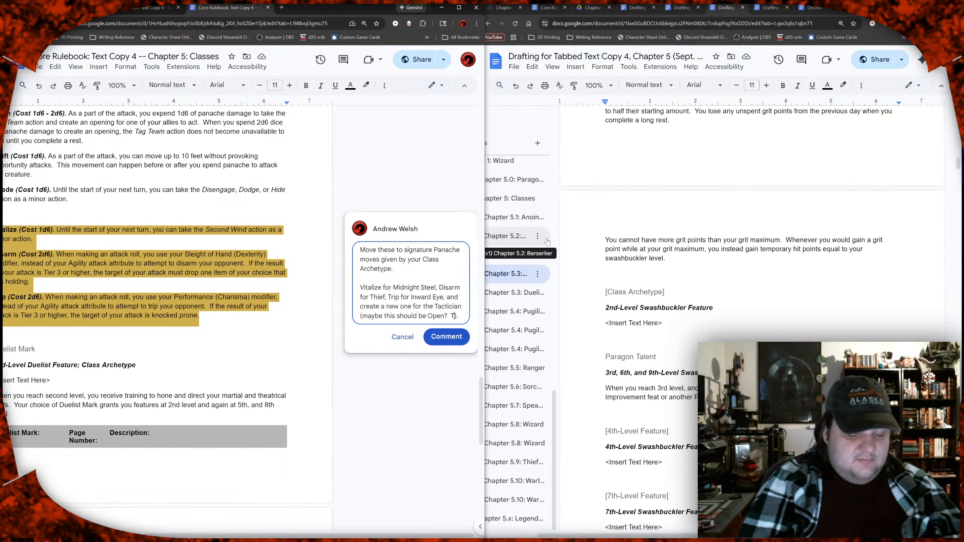
type("e wo")
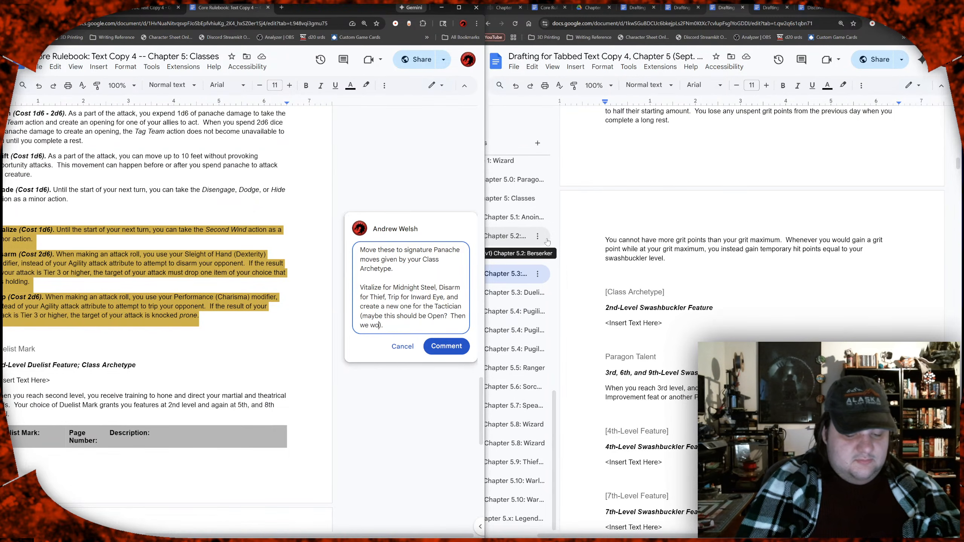
type("uld need to ma")
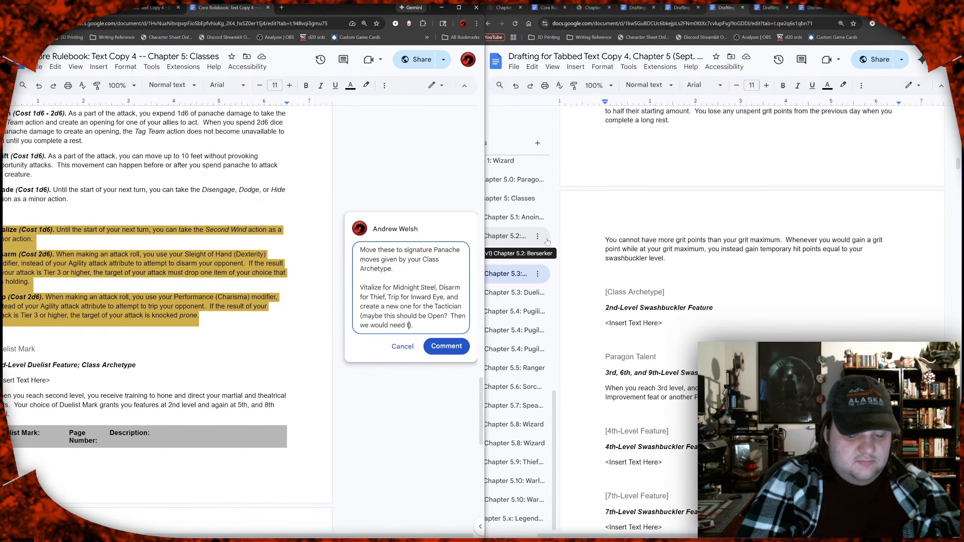
type("ke an")
key("BackSpace")
type("new Ba")
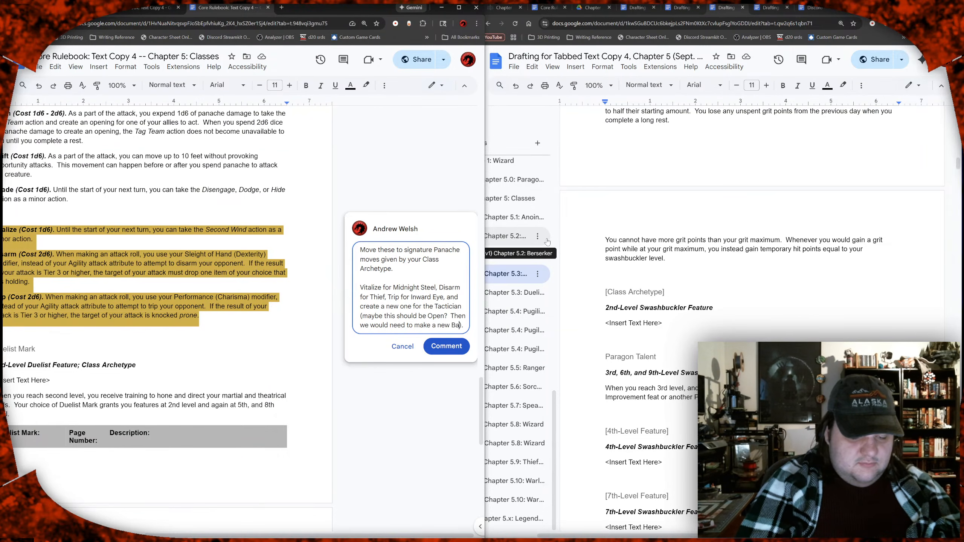
type("sic maneuver")
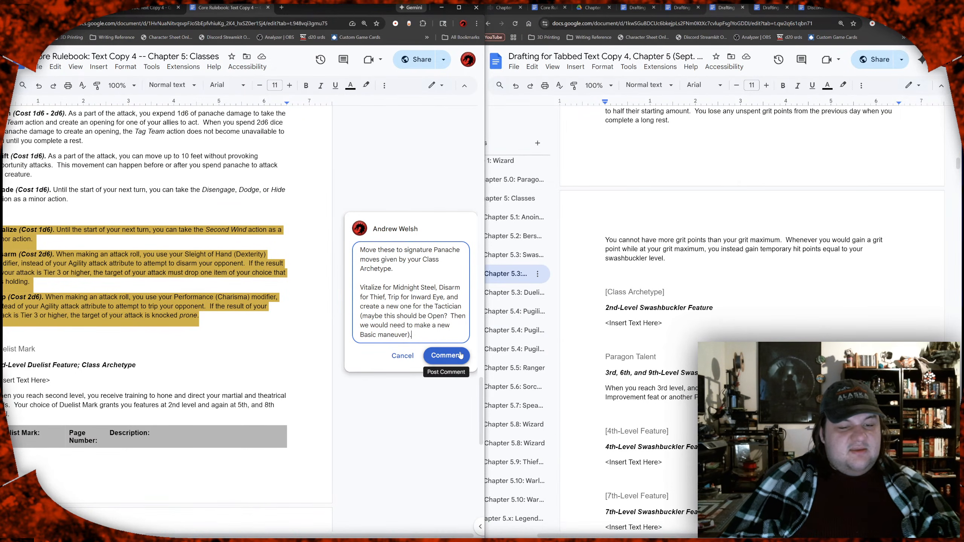
left_click(460, 355)
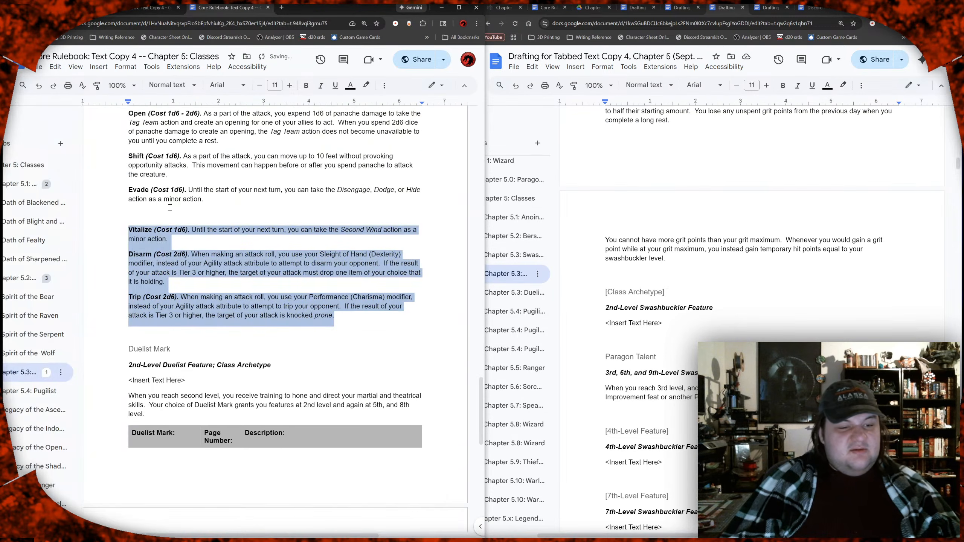
Step: Remove the blank line between the Evade and Vitalize effects
left_click(170, 214)
key("BackSpace")
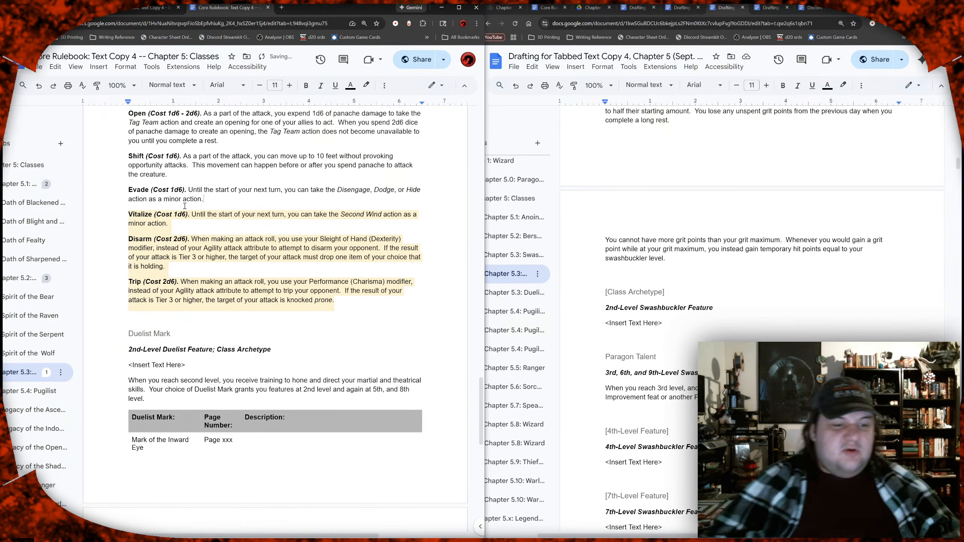
scroll(198, 403, "up", 2)
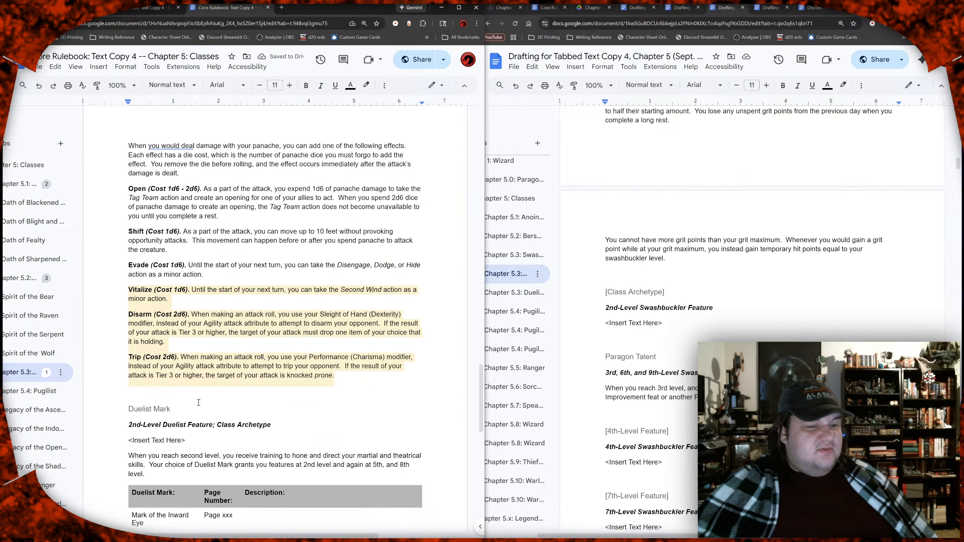